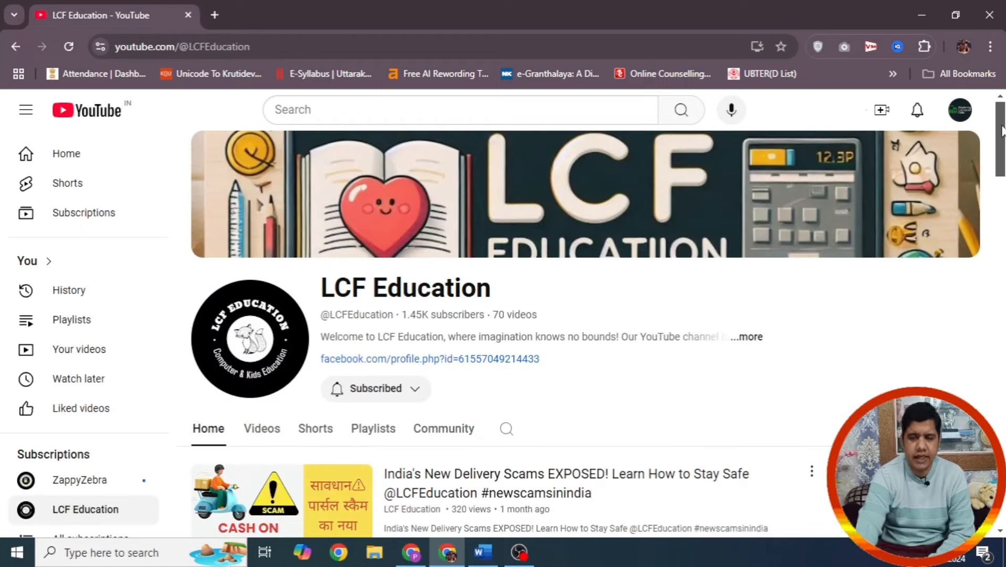
Step: Scroll the LCF Education channel, page the For You row, then return to Mastering Computer Skills
{"action": "left_click_drag", "start_coordinate": [1001, 131], "coordinate": [1000, 190]}
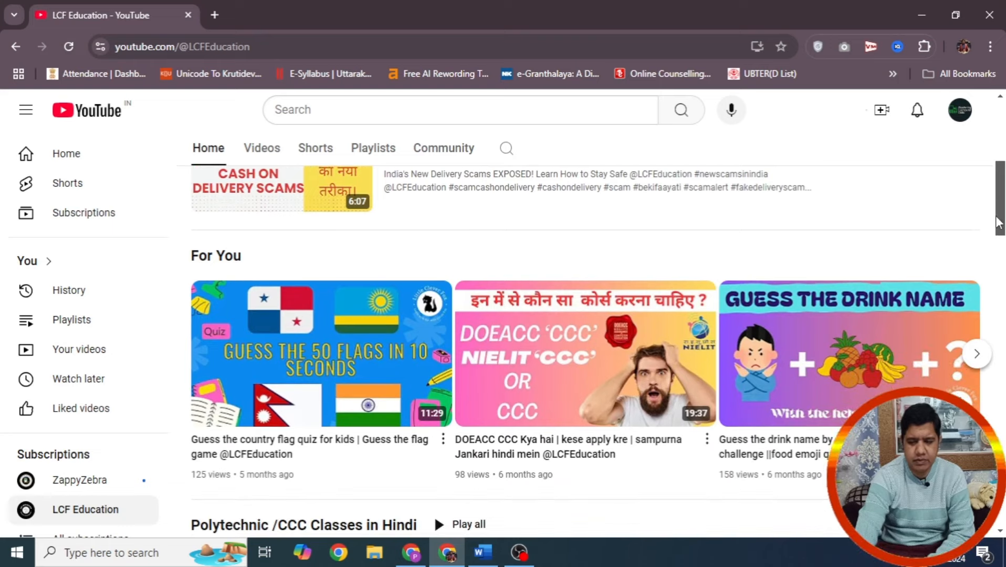
{"action": "left_click", "coordinate": [978, 355]}
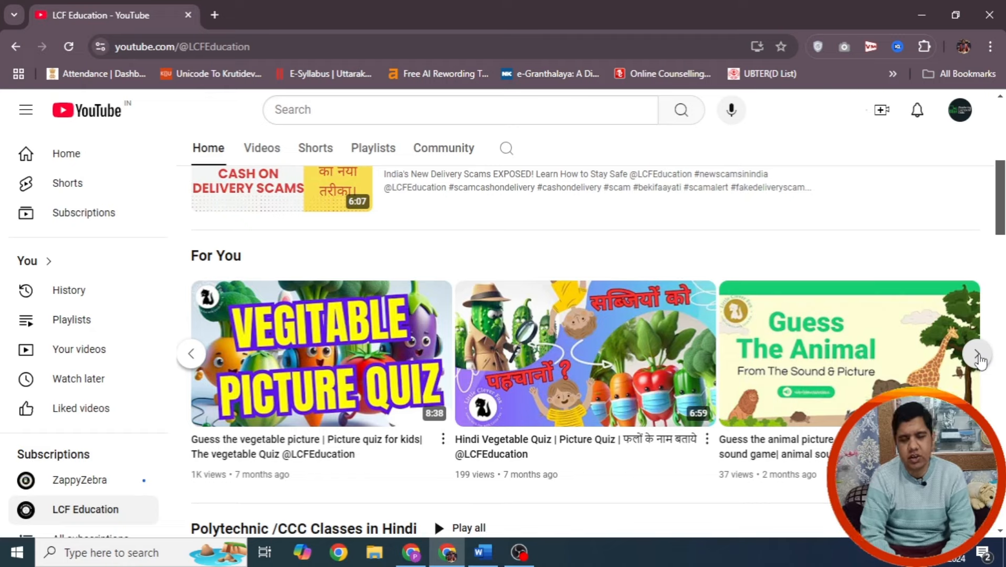
{"action": "left_click", "coordinate": [17, 46]}
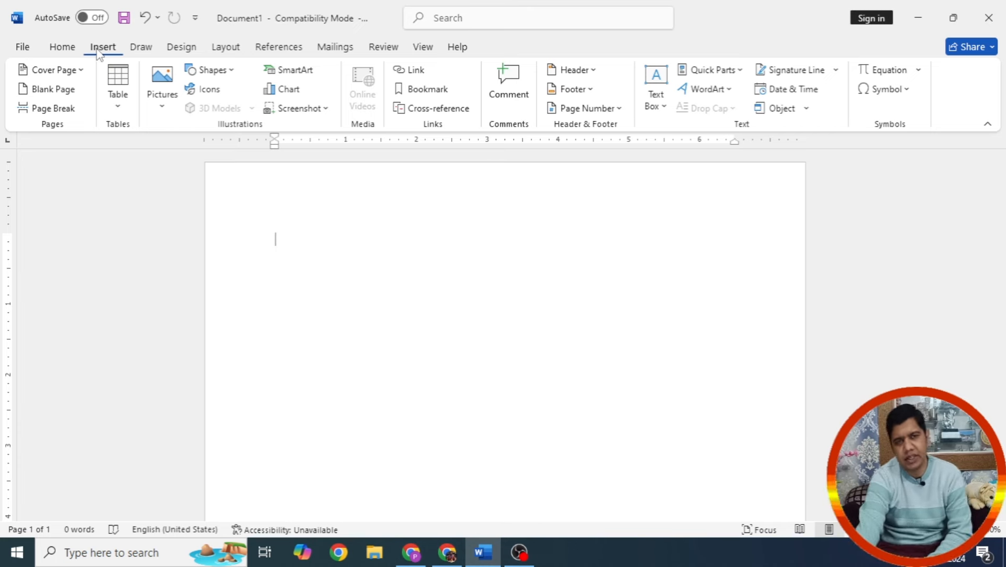
Step: Open the Cover Page gallery from Word's Insert tab
{"action": "left_click", "coordinate": [79, 73]}
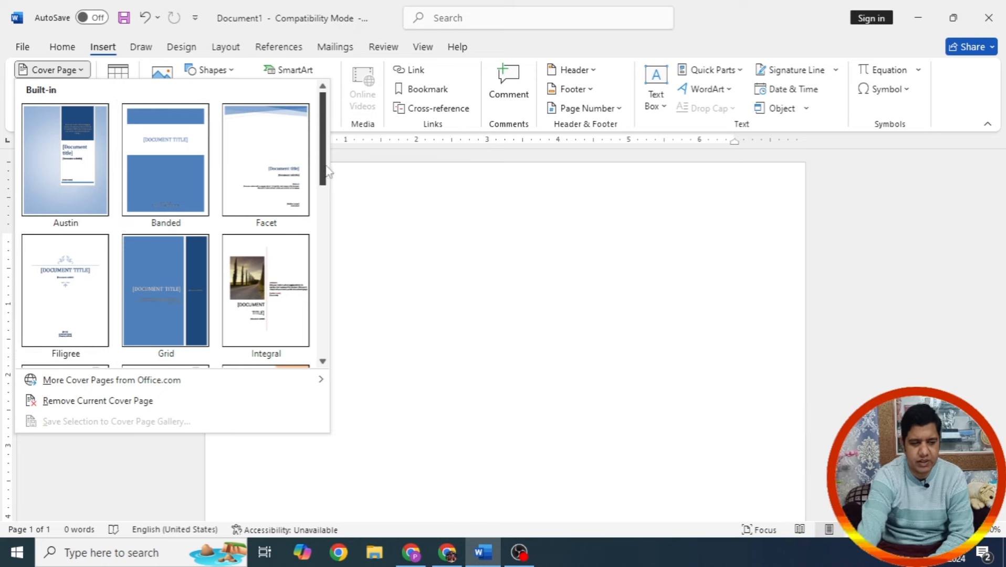
Step: Insert the Filigree cover page design into the blank document
{"action": "left_click_drag", "start_coordinate": [325, 166], "coordinate": [330, 188]}
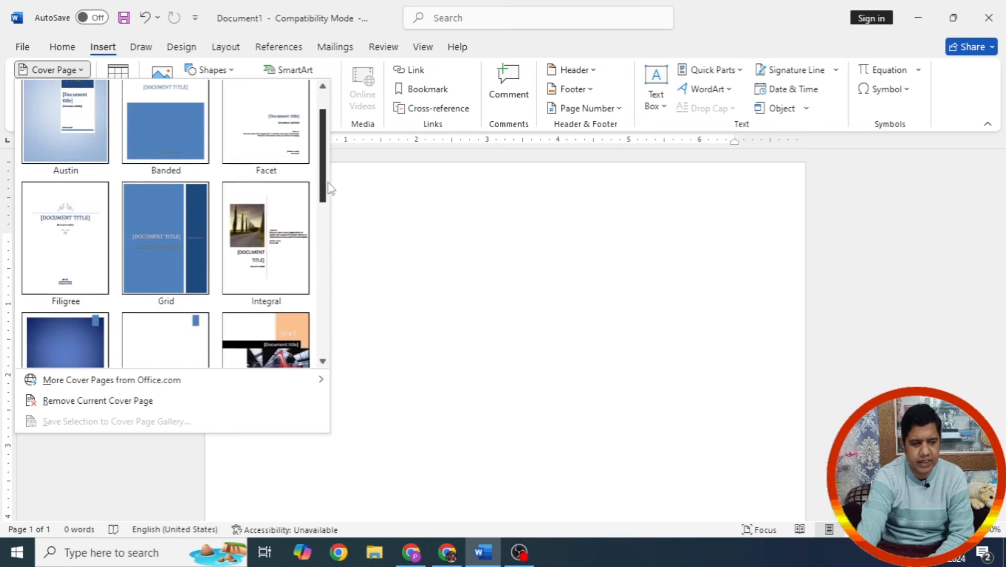
{"action": "left_click", "coordinate": [69, 251]}
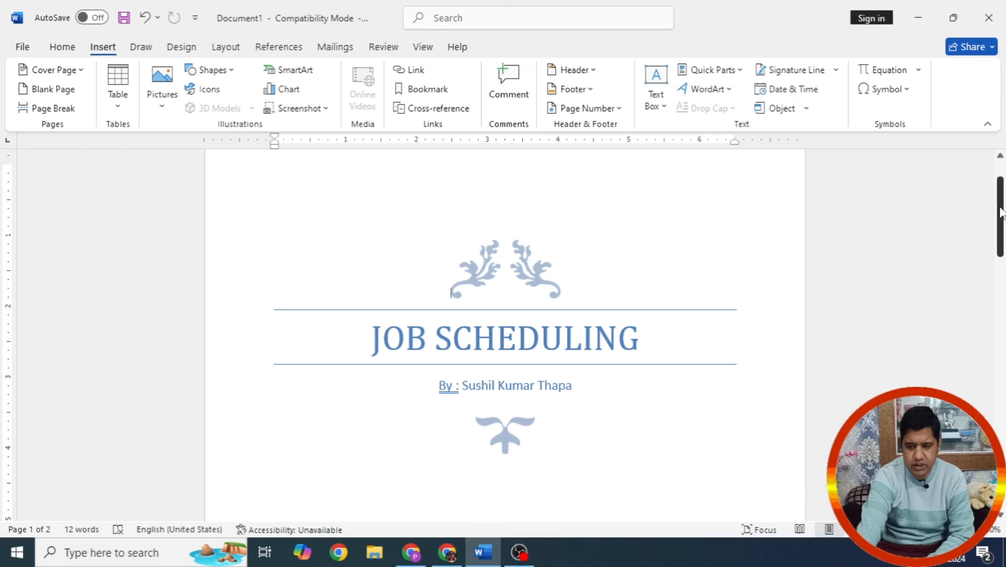
{"action": "left_click_drag", "start_coordinate": [999, 213], "coordinate": [1001, 225]}
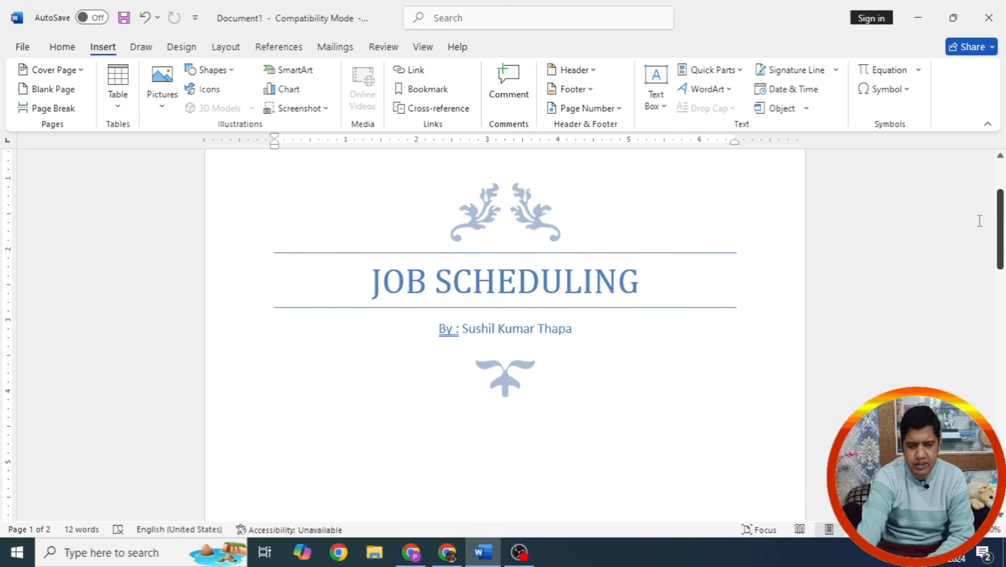
Step: Replace the JOB SCHEDULING title with 'PROJECT ON CSD MANGEMENT', fixing typing slips
{"action": "left_click", "coordinate": [643, 279]}
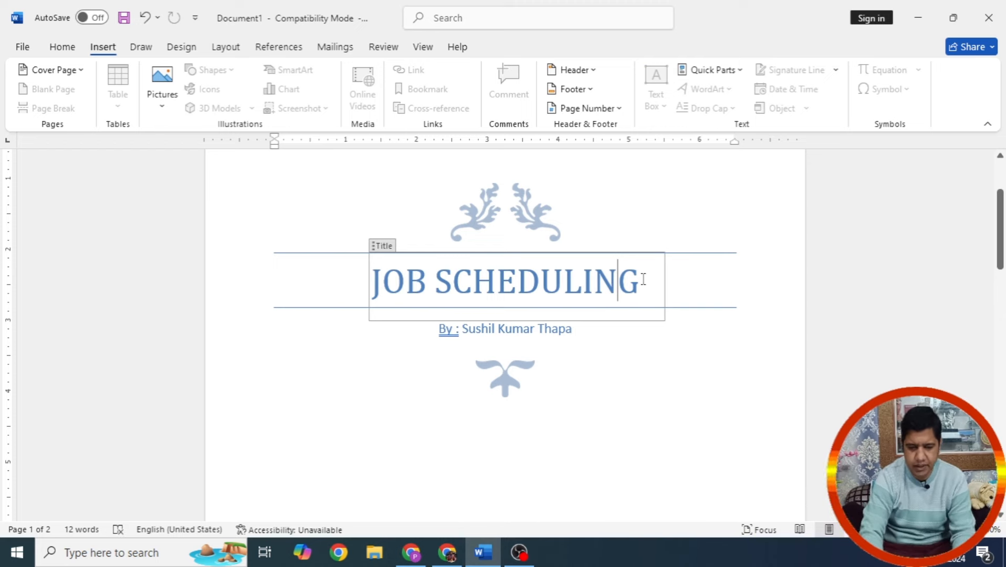
{"action": "key", "text": "BackSpace"}
{"action": "key", "text": "BackSpace"}
{"action": "key", "text": "BackSpace"}
{"action": "key", "text": "BackSpace"}
{"action": "key", "text": "BackSpace"}
{"action": "key", "text": "BackSpace"}
{"action": "key", "text": "BackSpace"}
{"action": "key", "text": "BackSpace"}
{"action": "key", "text": "BackSpace"}
{"action": "key", "text": "BackSpace"}
{"action": "key", "text": "BackSpace"}
{"action": "key", "text": "BackSpace"}
{"action": "key", "text": "BackSpace"}
{"action": "key", "text": "BackSpace"}
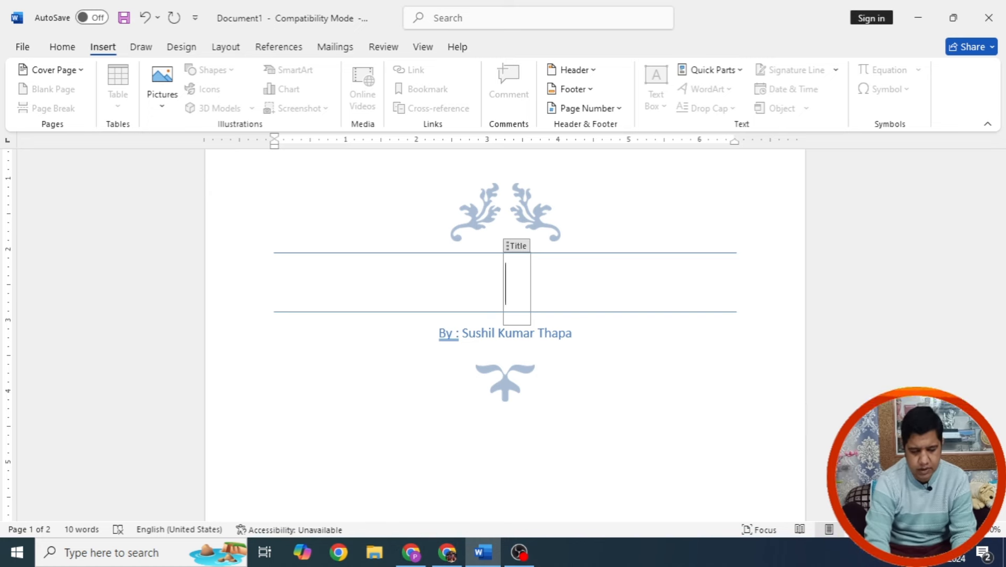
{"action": "type", "text": "PROJECT ON "}
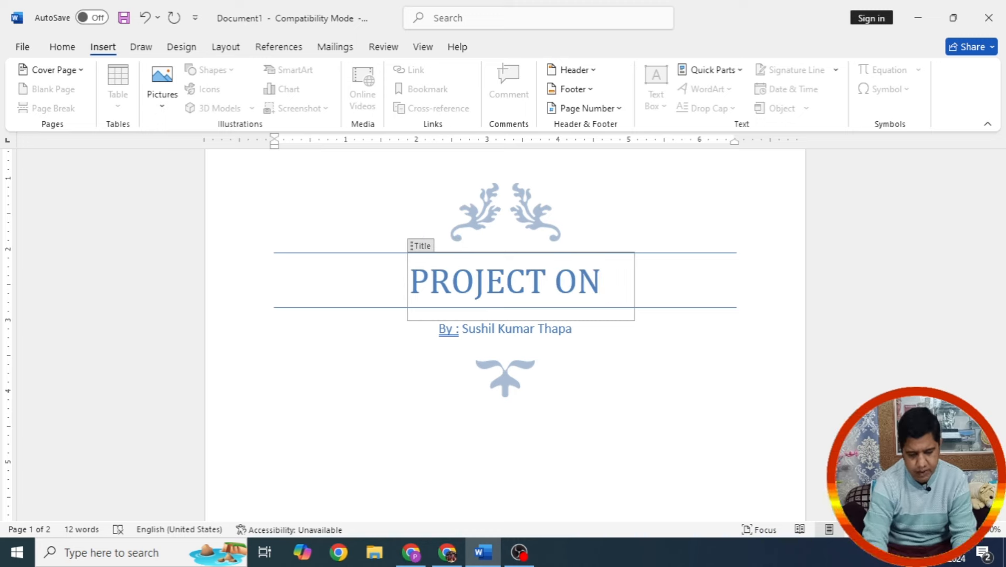
{"action": "type", "text": "DATABASE MA"}
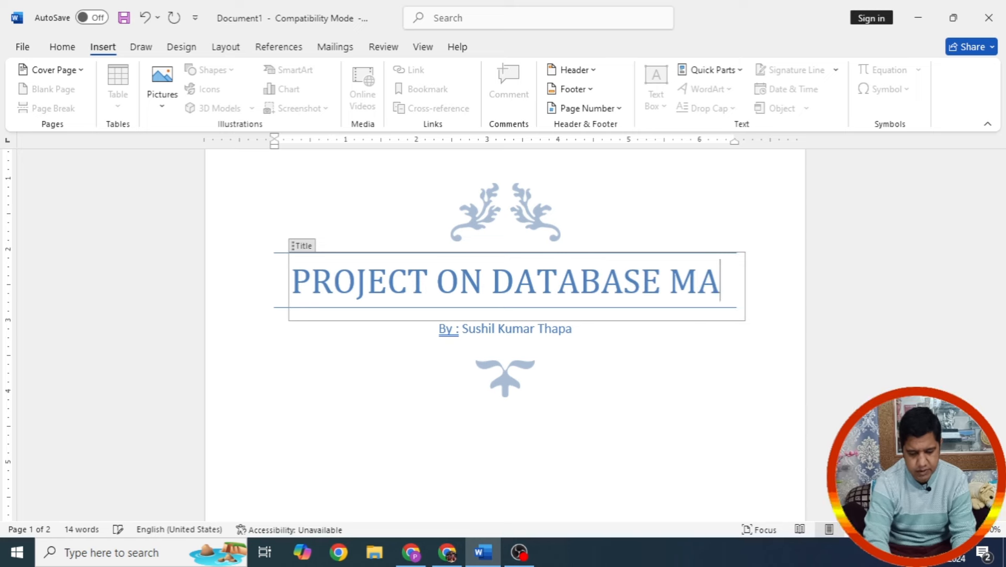
{"action": "key", "text": "BackSpace"}
{"action": "key", "text": "BackSpace"}
{"action": "key", "text": "BackSpace"}
{"action": "key", "text": "BackSpace"}
{"action": "key", "text": "BackSpace"}
{"action": "key", "text": "BackSpace"}
{"action": "key", "text": "BackSpace"}
{"action": "key", "text": "BackSpace"}
{"action": "key", "text": "BackSpace"}
{"action": "key", "text": "BackSpace"}
{"action": "key", "text": "BackSpace"}
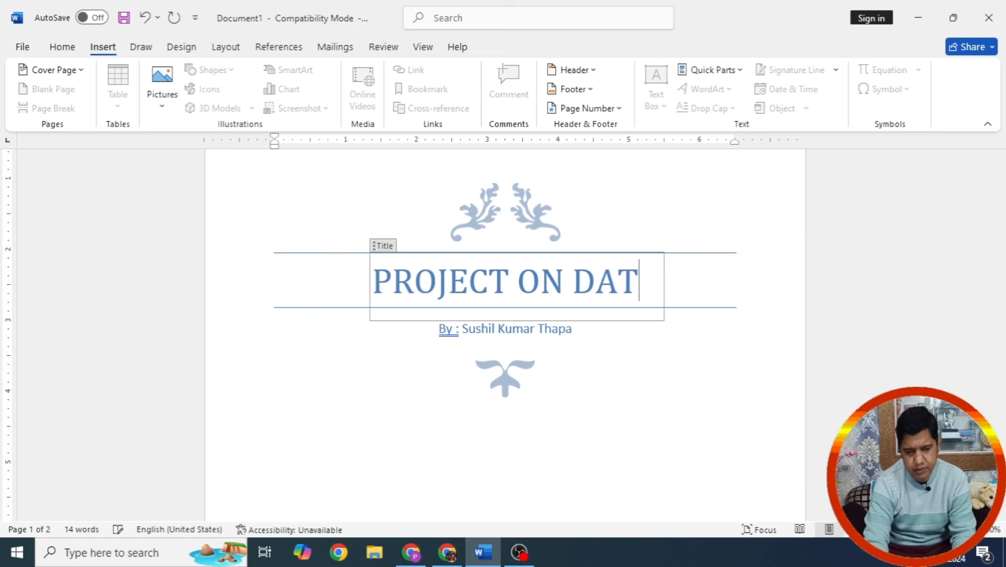
{"action": "type", "text": "SD"}
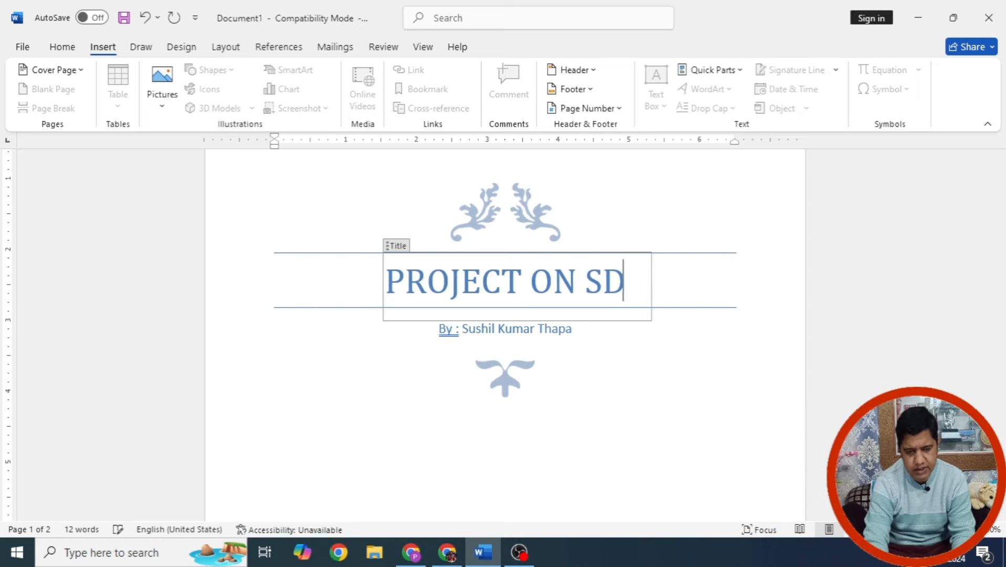
{"action": "key", "text": "BackSpace"}
{"action": "key", "text": "BackSpace"}
{"action": "type", "text": "CSD "}
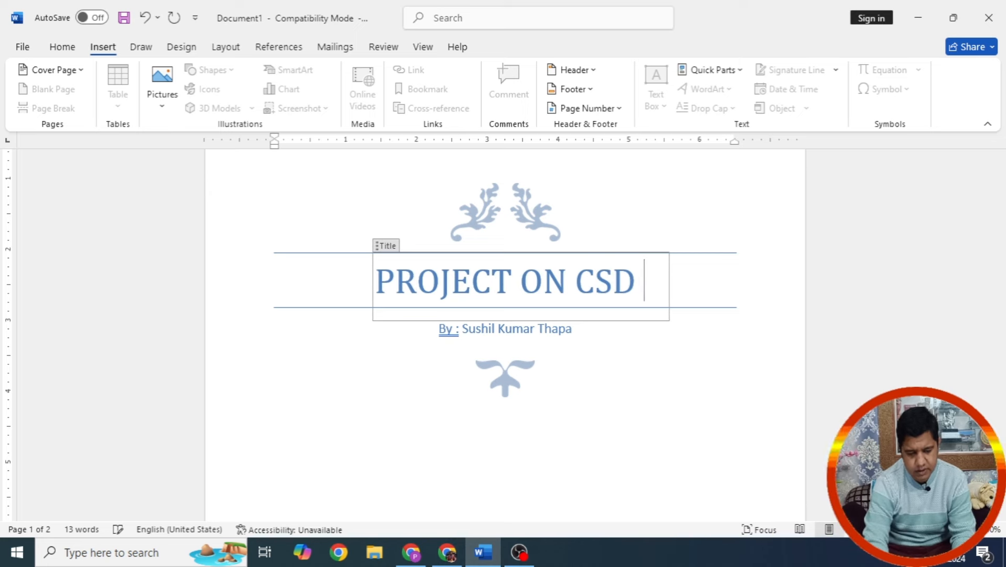
{"action": "type", "text": "MANGEMENT"}
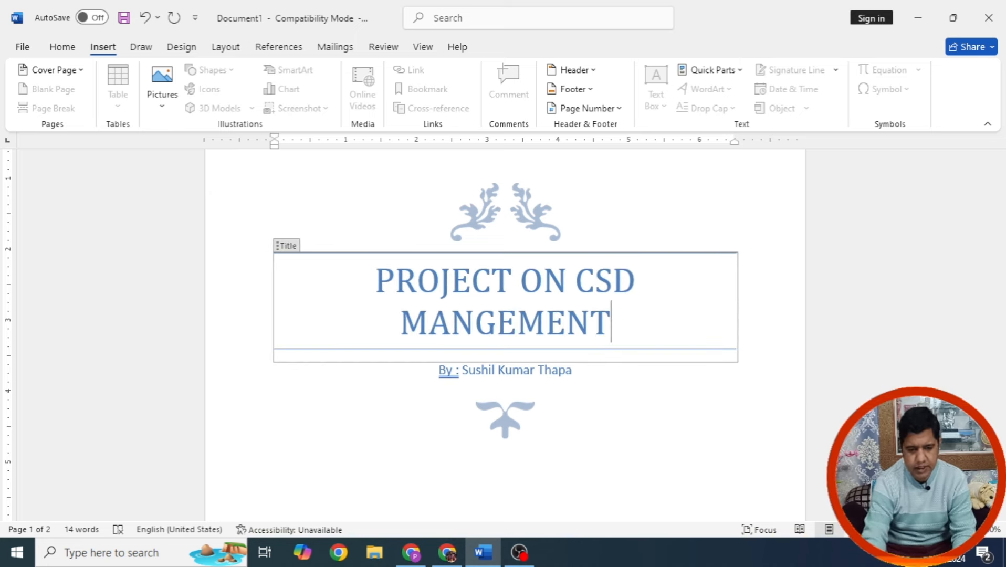
{"action": "left_click", "coordinate": [642, 370]}
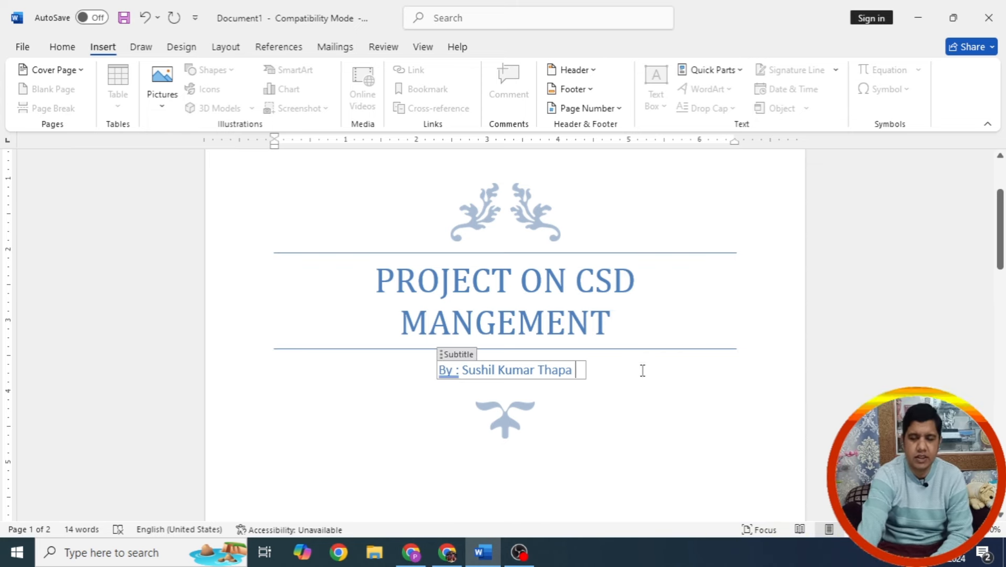
Step: Fill the cover page date with today's date, November 24, 2024
{"action": "left_click", "coordinate": [612, 393]}
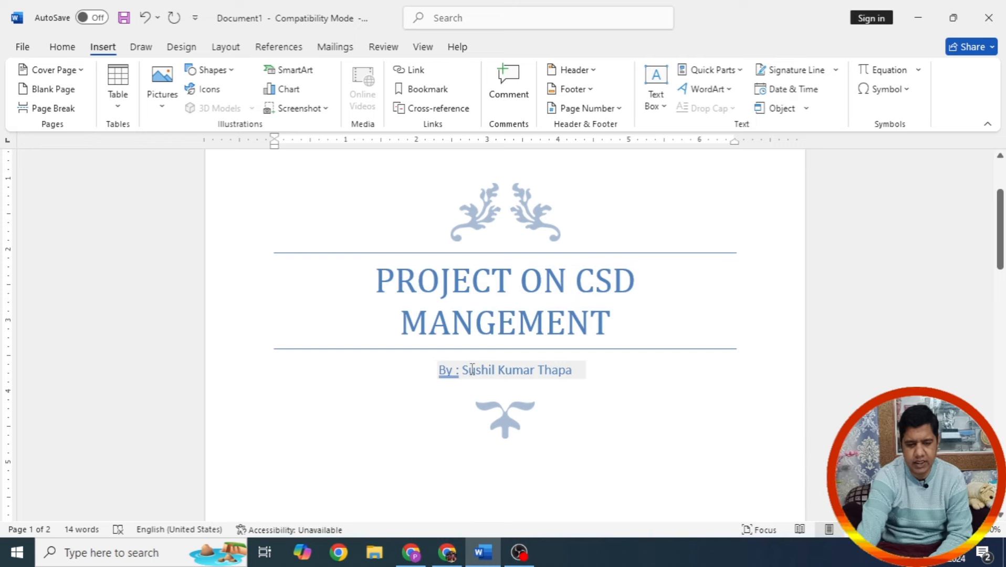
{"action": "left_click", "coordinate": [535, 370]}
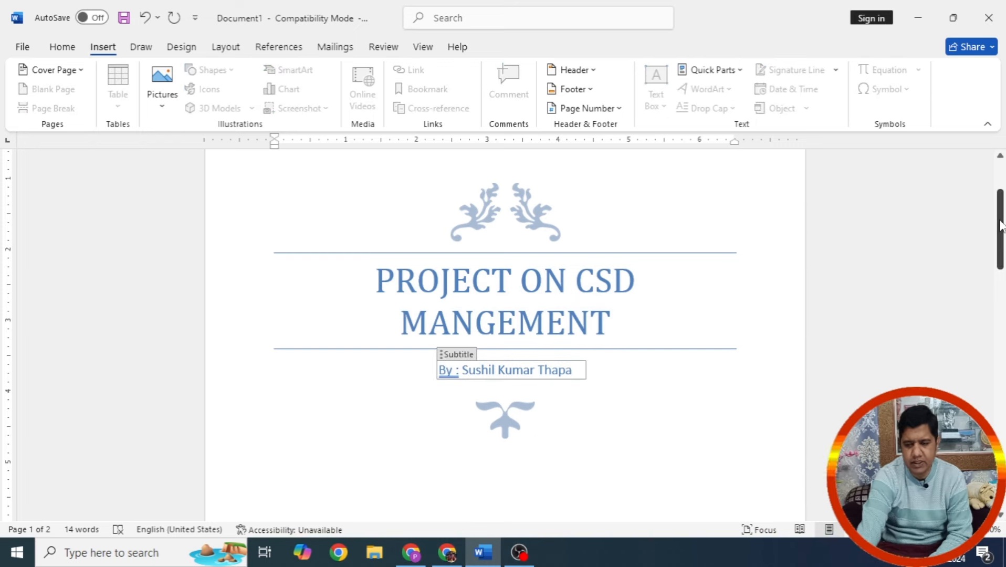
{"action": "left_click_drag", "start_coordinate": [1000, 231], "coordinate": [1001, 297]}
{"action": "left_click", "coordinate": [514, 396]}
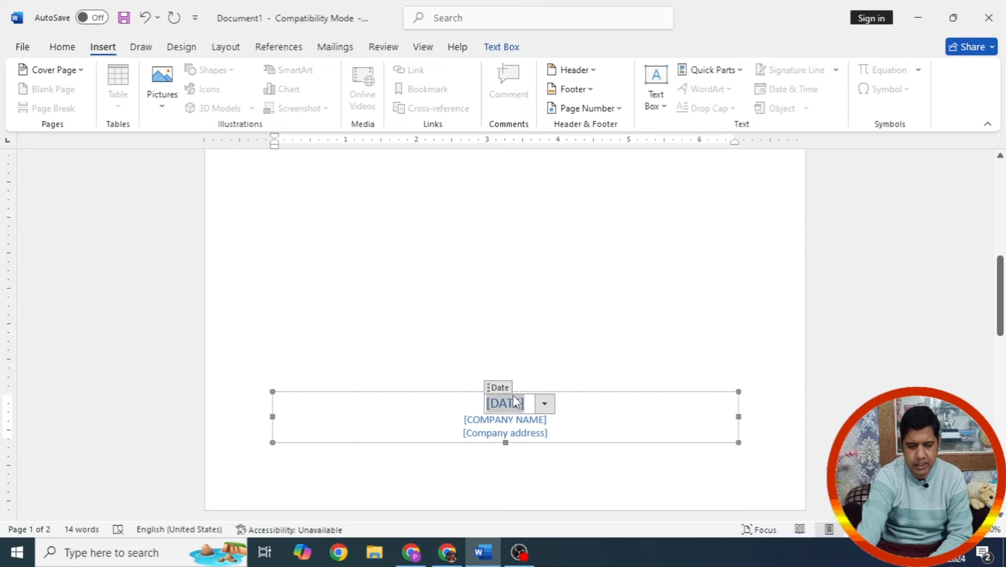
{"action": "left_click", "coordinate": [544, 404]}
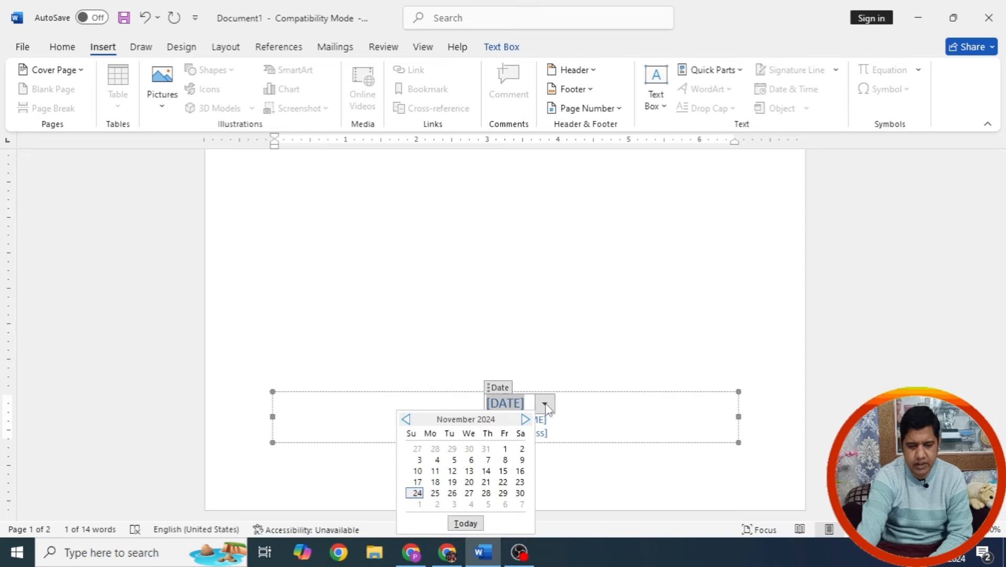
{"action": "left_click", "coordinate": [465, 523]}
Step: Enter MASTERING COMPUTER SKILLS as the company name
{"action": "left_click", "coordinate": [524, 420]}
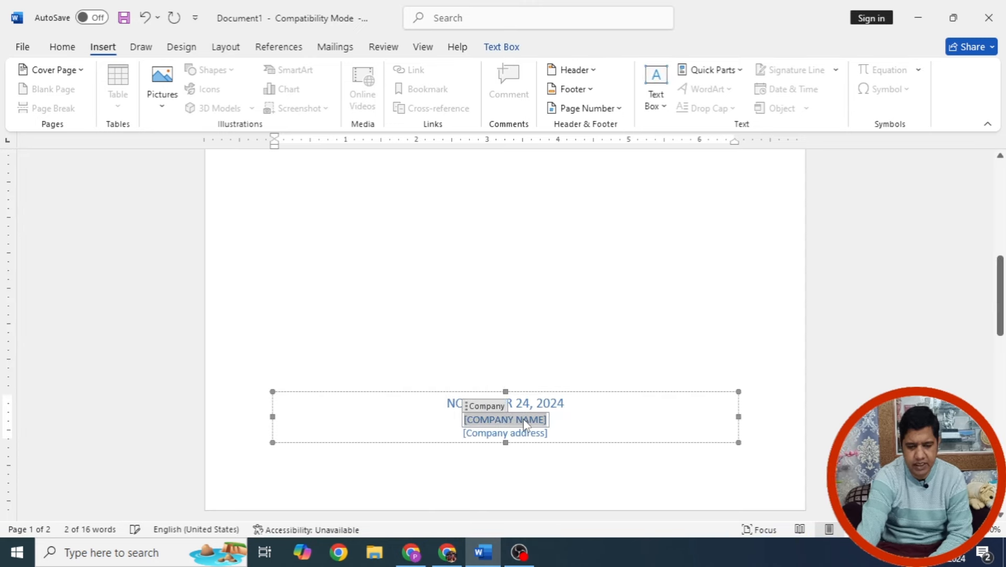
{"action": "type", "text": "THA"}
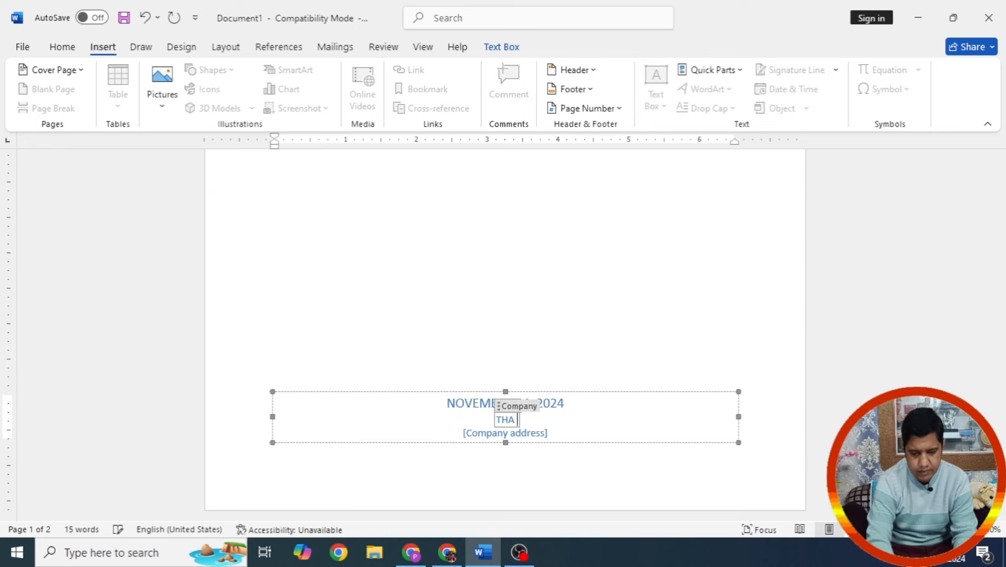
{"action": "key", "text": "BackSpace"}
{"action": "key", "text": "BackSpace"}
{"action": "key", "text": "BackSpace"}
{"action": "type", "text": "MAS"}
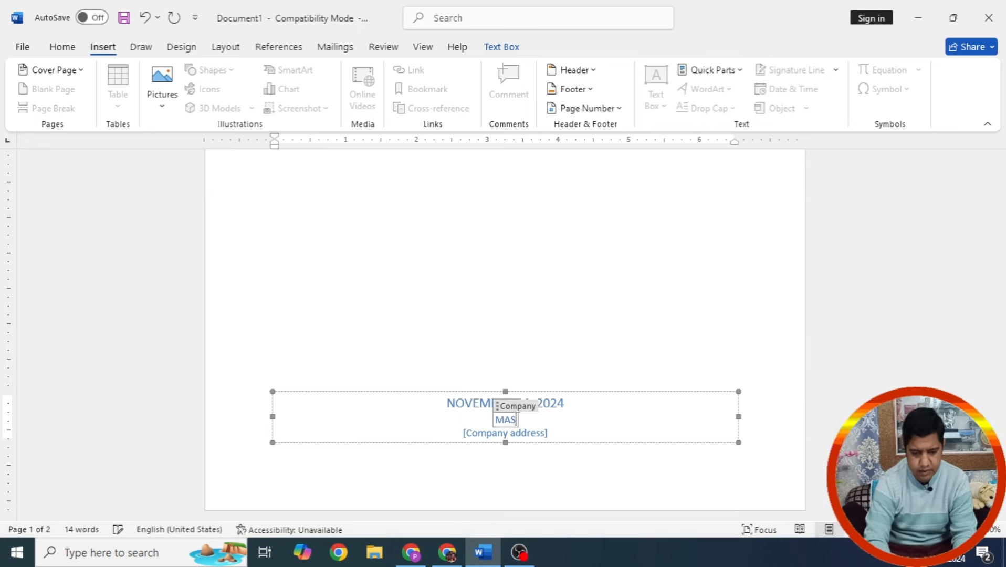
{"action": "type", "text": "TERING C"}
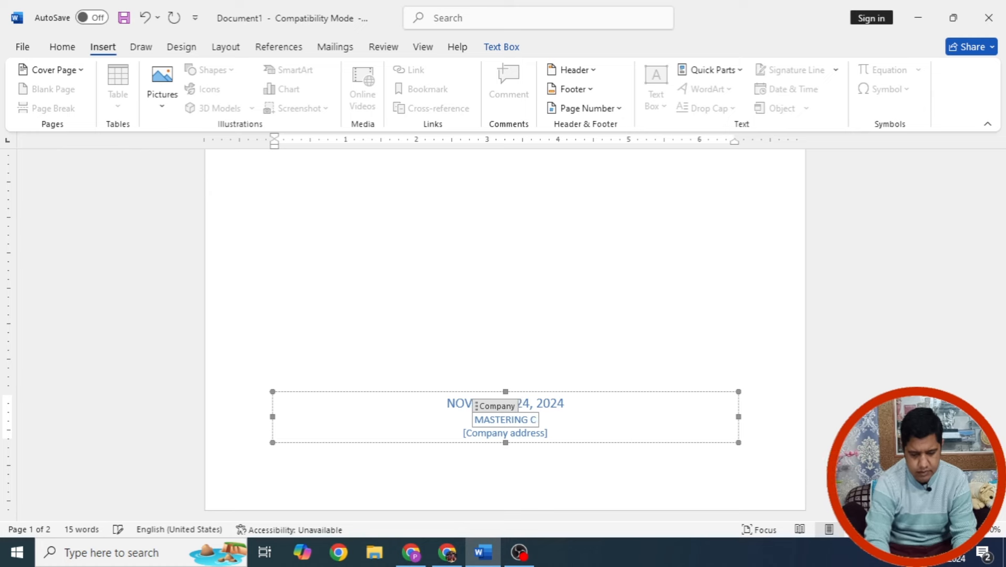
{"action": "type", "text": "OMPUTER"}
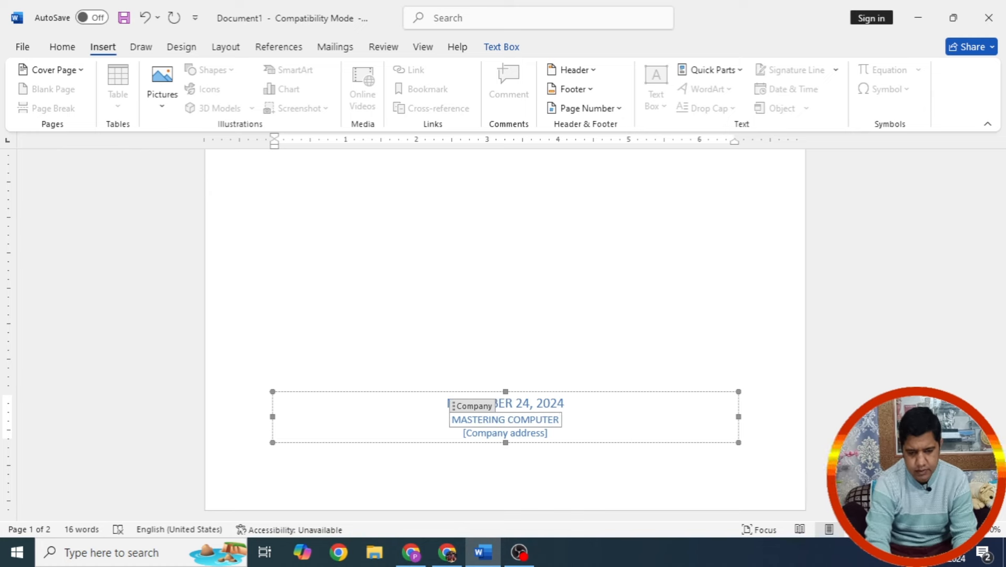
{"action": "type", "text": " SKILLS"}
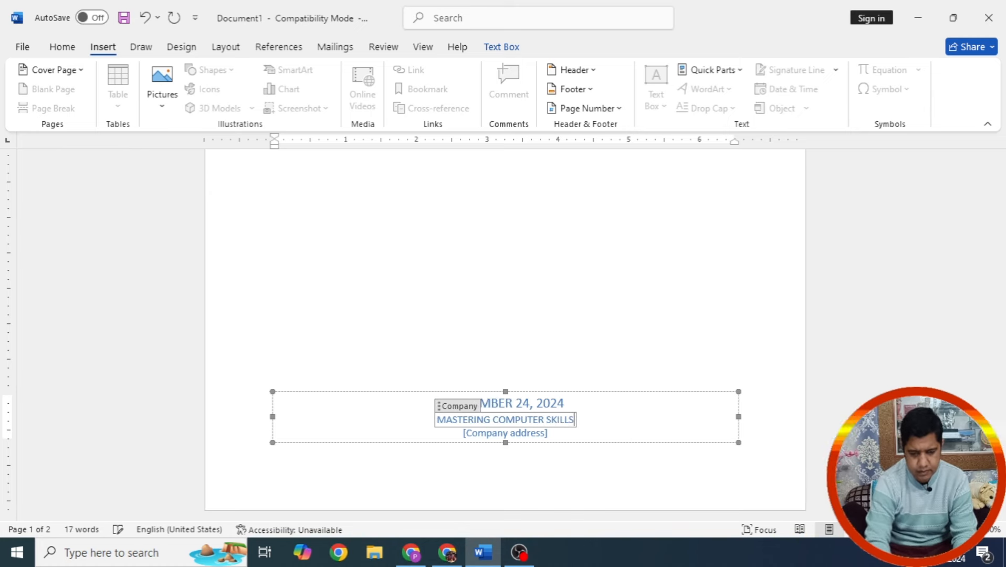
Step: Type Dehradun as the company address
{"action": "left_click", "coordinate": [531, 437]}
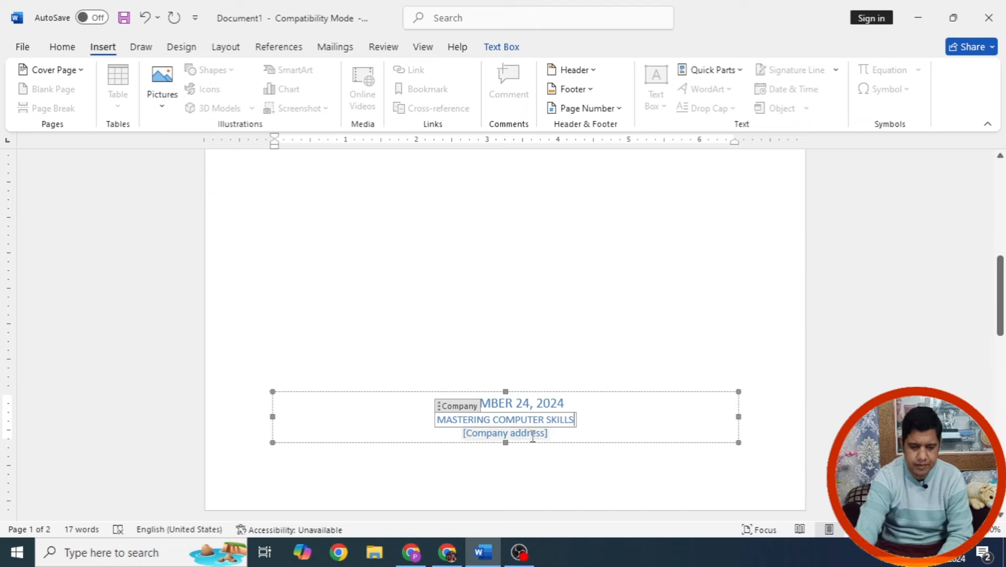
{"action": "type", "text": "dehrad"}
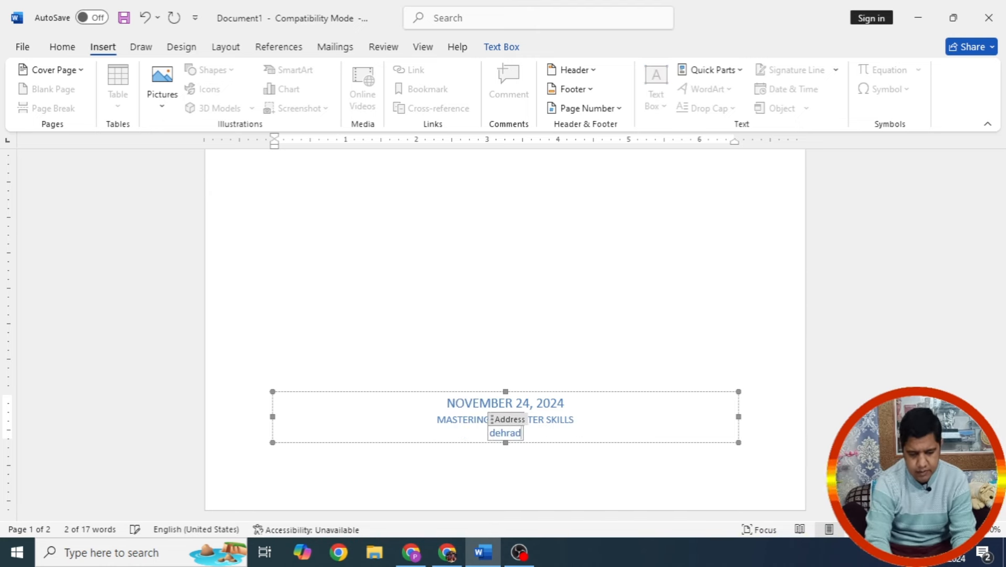
{"action": "type", "text": "un"}
{"action": "key", "text": "BackSpace"}
{"action": "key", "text": "BackSpace"}
{"action": "key", "text": "BackSpace"}
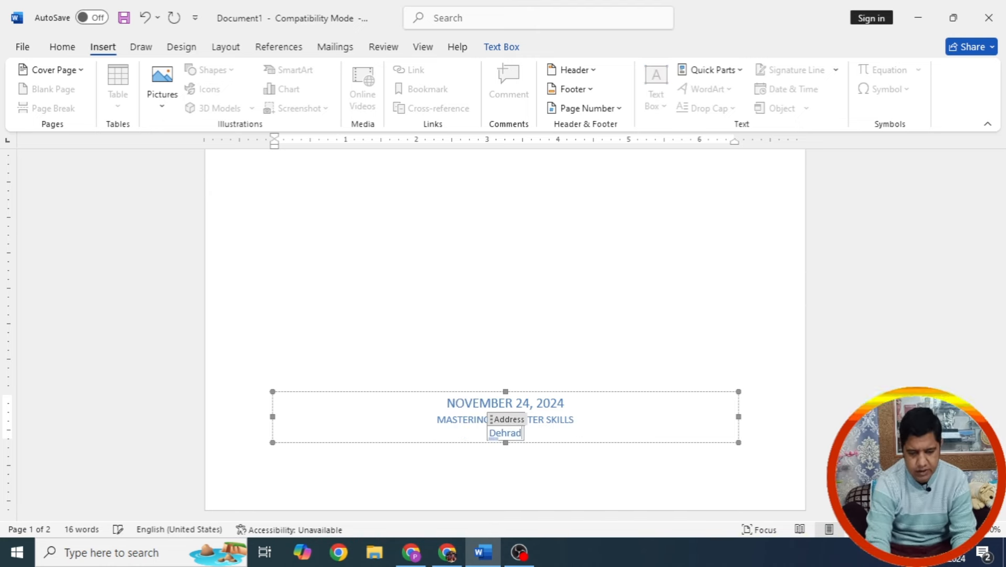
{"action": "key", "text": "BackSpace"}
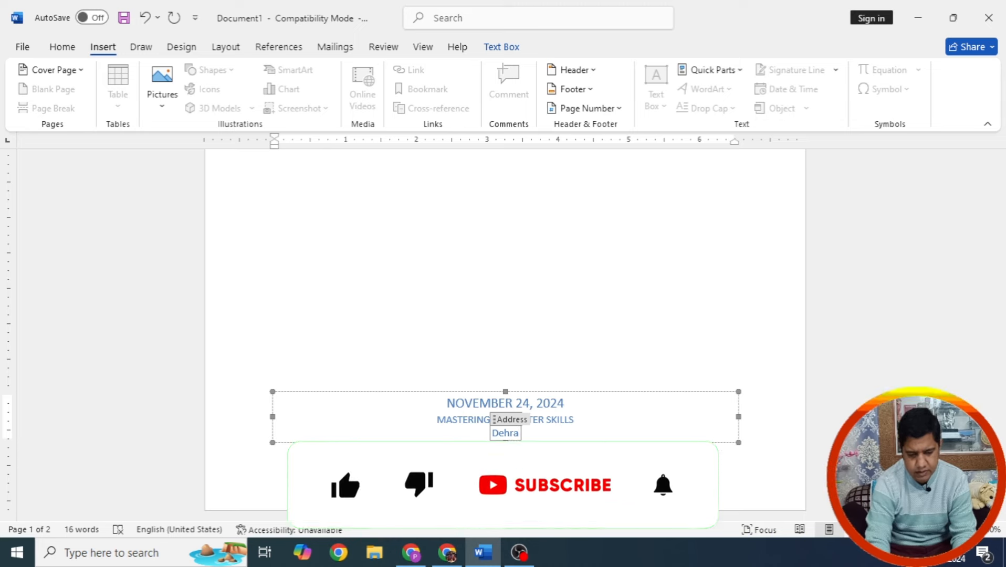
{"action": "type", "text": "dun"}
{"action": "left_click", "coordinate": [648, 343]}
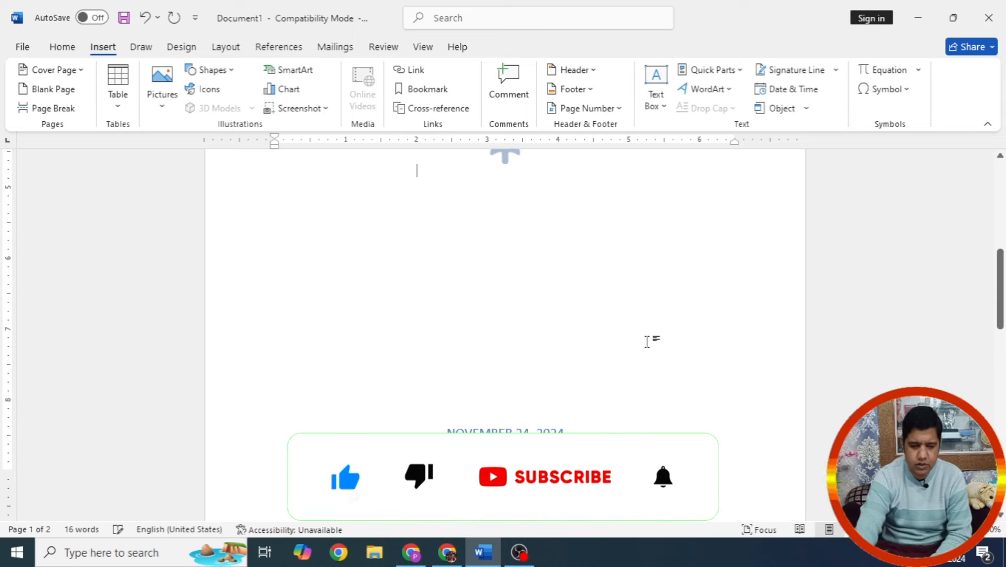
{"action": "scroll", "coordinate": [795, 342], "scroll_direction": "up", "scroll_amount": 1}
{"action": "scroll", "coordinate": [643, 294], "scroll_direction": "up", "scroll_amount": 3}
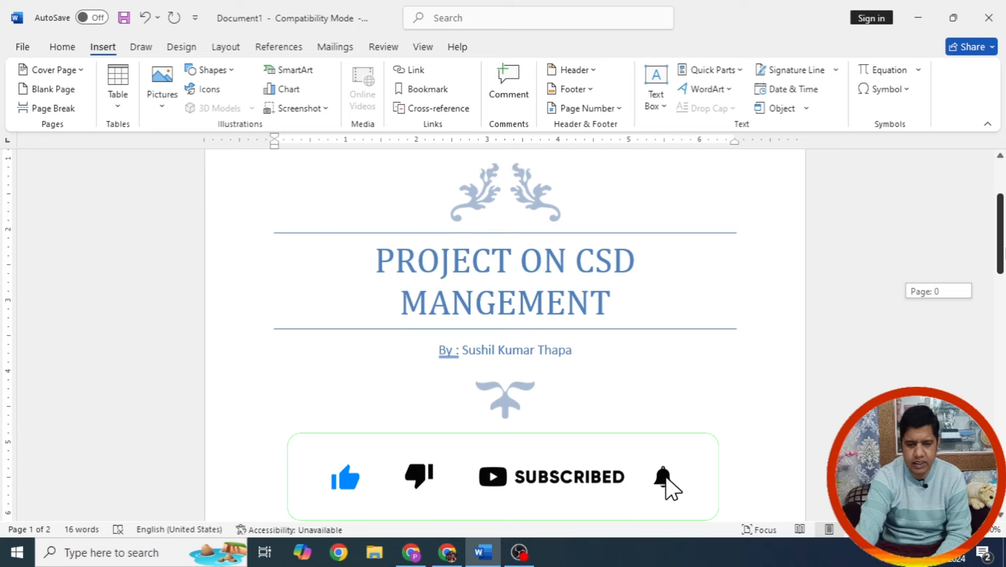
{"action": "left_click", "coordinate": [643, 294]}
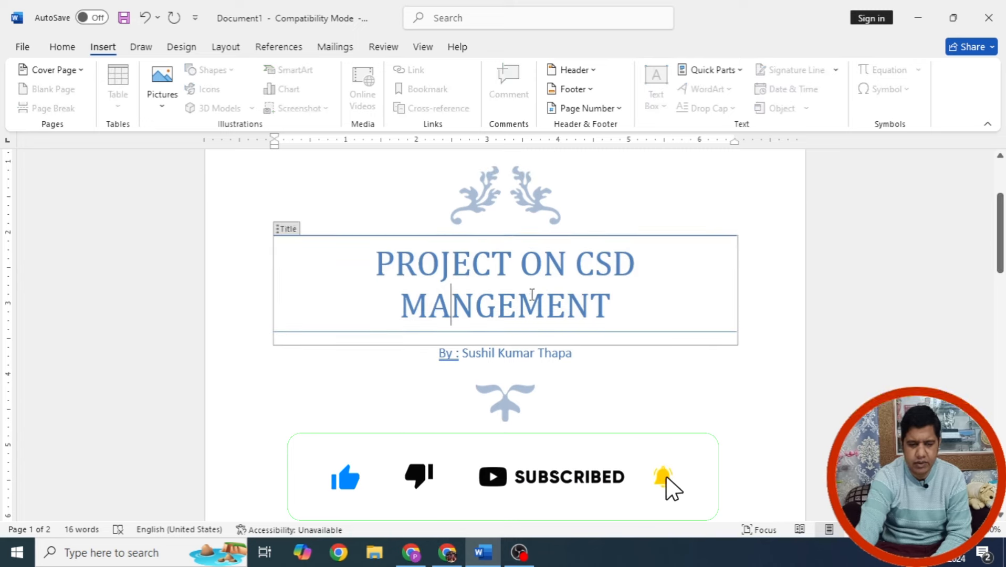
{"action": "left_click", "coordinate": [441, 263]}
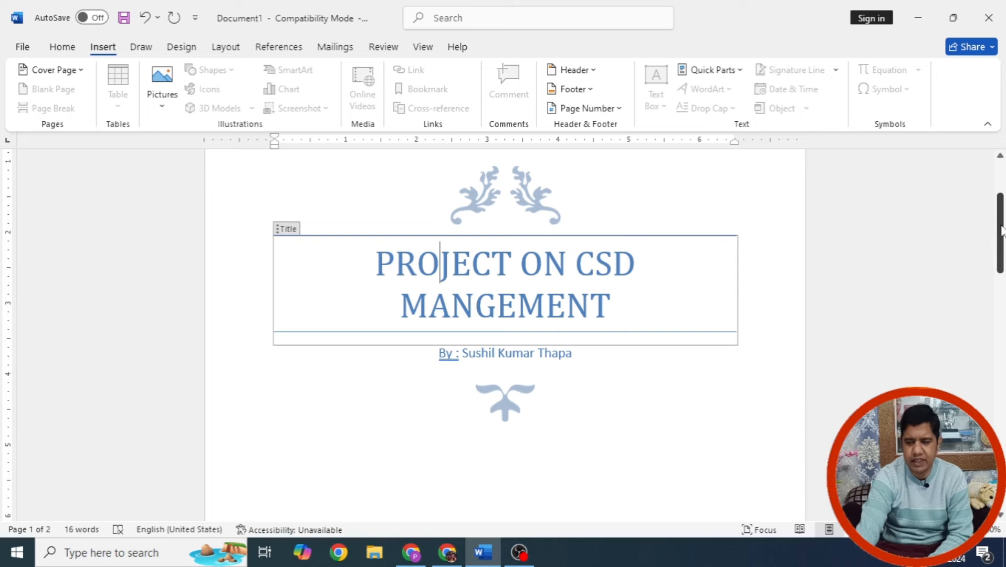
{"action": "left_click_drag", "start_coordinate": [1001, 230], "coordinate": [1003, 313]}
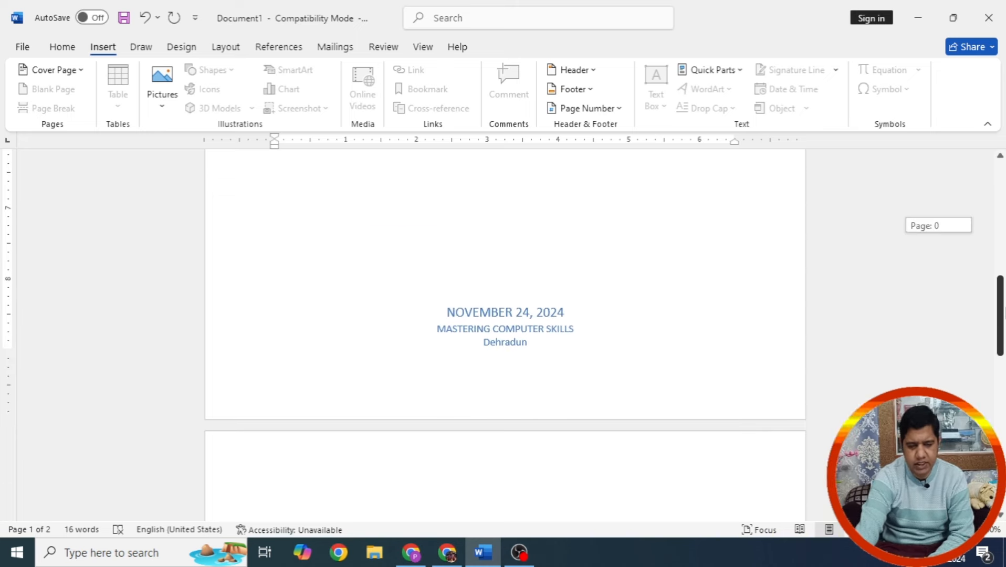
{"action": "scroll", "coordinate": [560, 350], "scroll_direction": "up", "scroll_amount": 3}
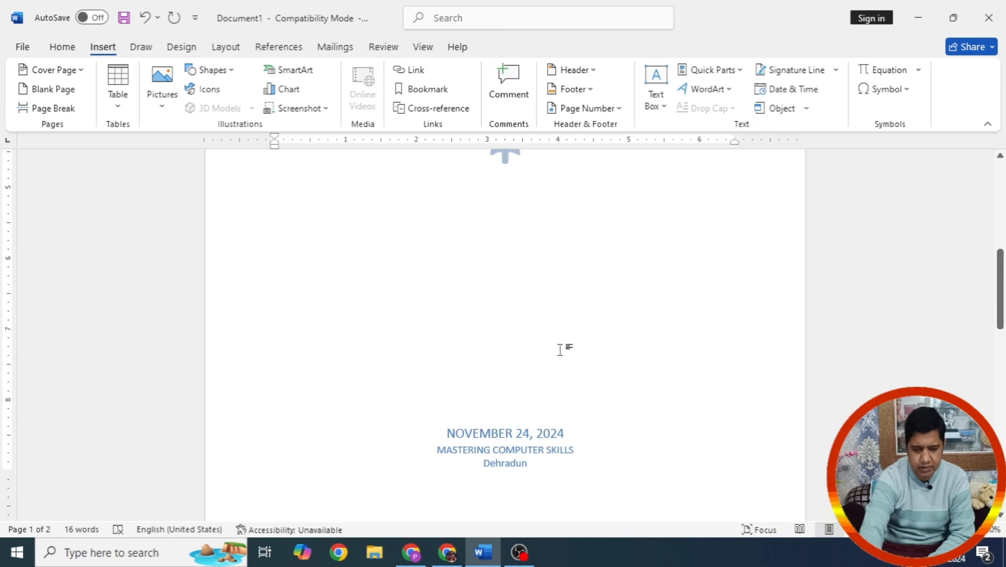
{"action": "left_click_drag", "start_coordinate": [1004, 287], "coordinate": [1004, 215]}
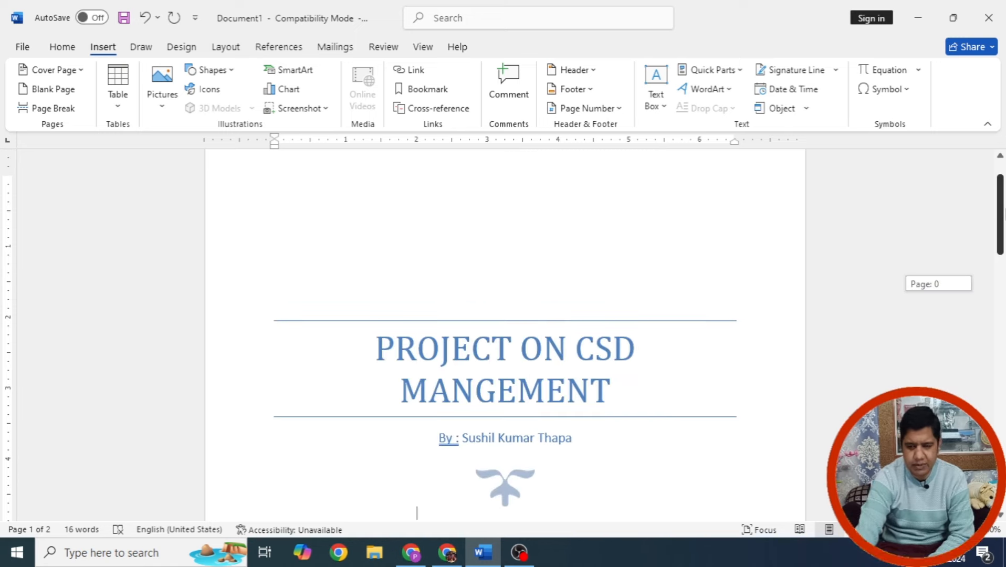
{"action": "left_click", "coordinate": [523, 297]}
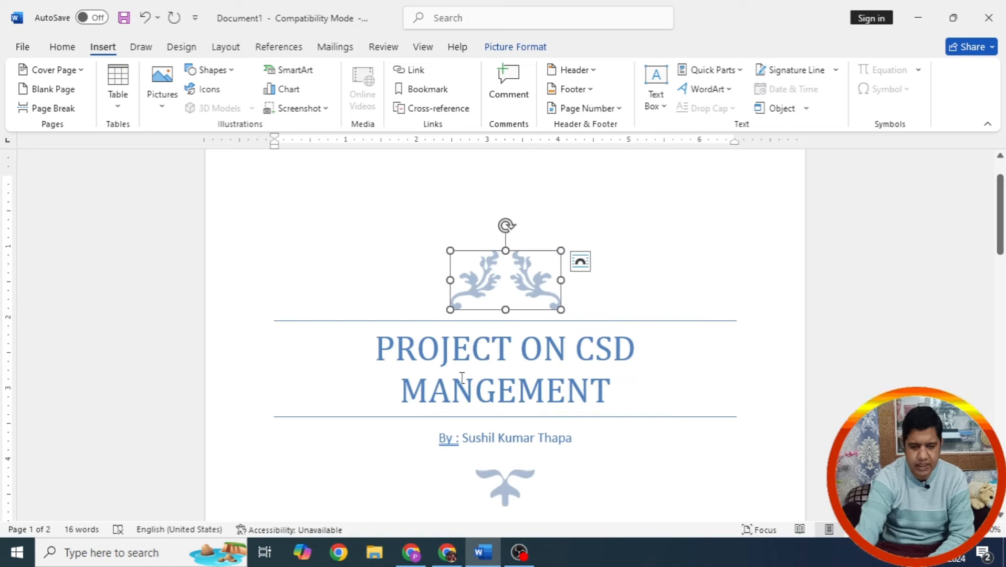
{"action": "left_click", "coordinate": [503, 484]}
{"action": "left_click", "coordinate": [546, 391]}
{"action": "left_click", "coordinate": [493, 312]}
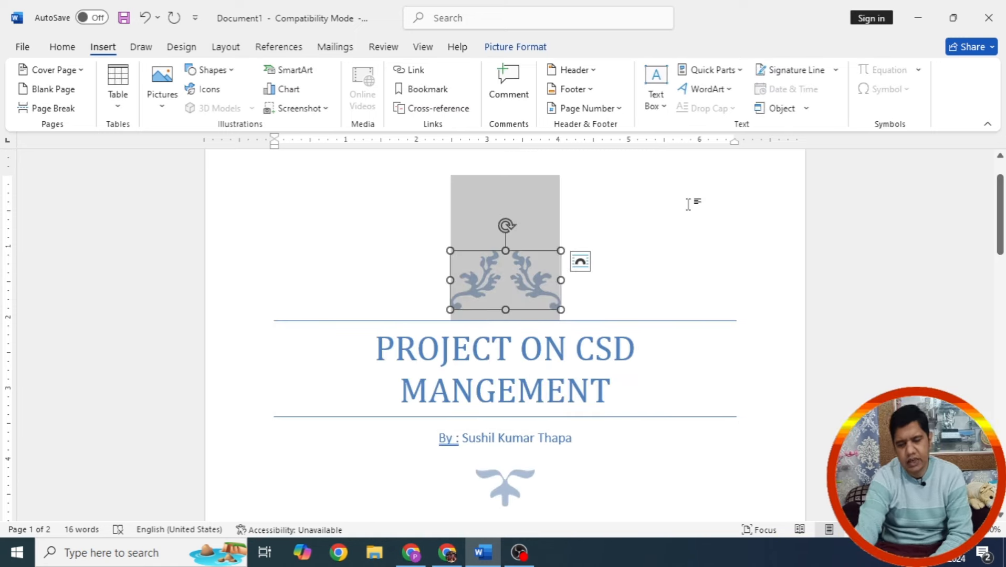
{"action": "left_click", "coordinate": [654, 229]}
Step: Replace the Filigree cover with the Slice (Light) cover page design
{"action": "left_click", "coordinate": [81, 71]}
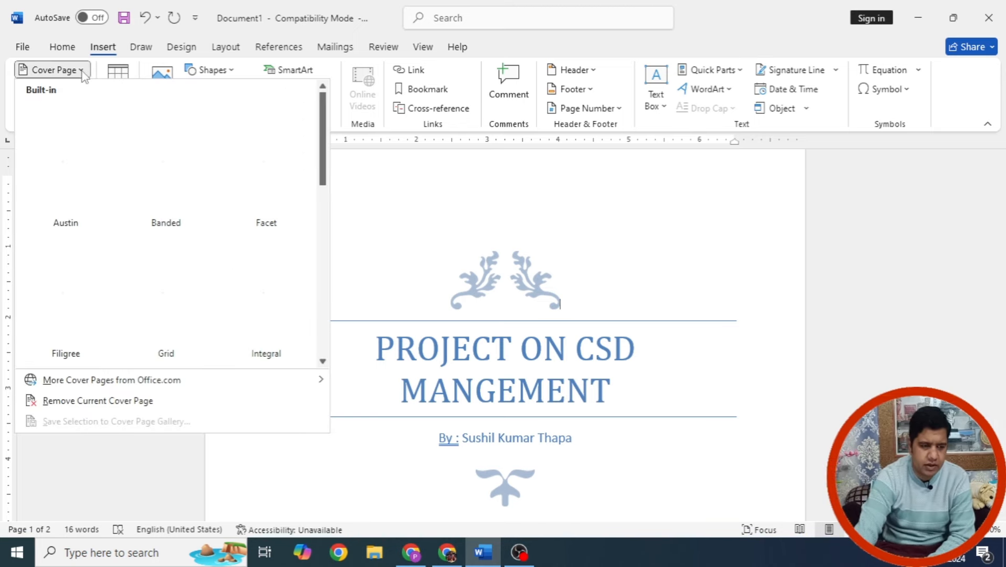
{"action": "scroll", "coordinate": [325, 171], "scroll_direction": "down", "scroll_amount": 3}
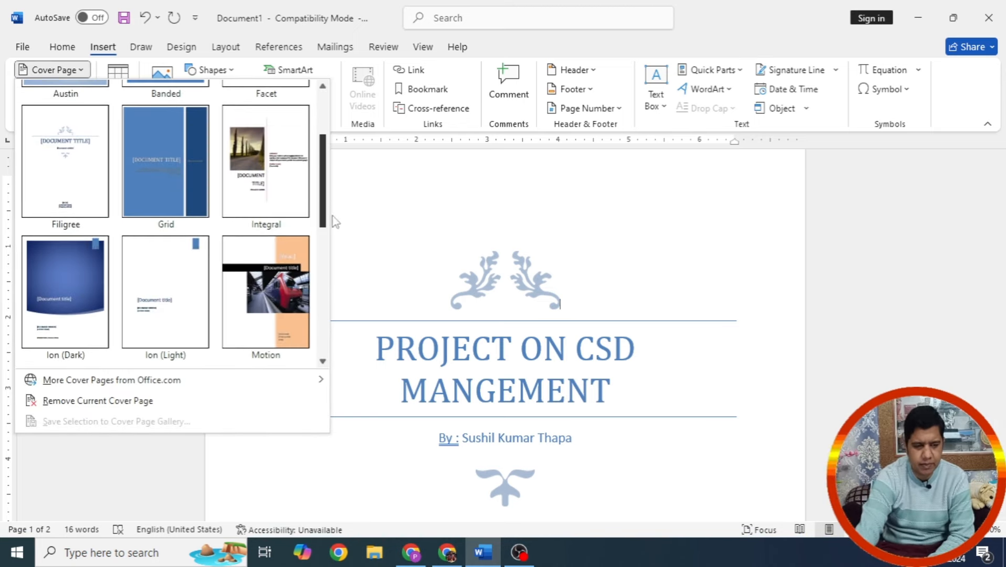
{"action": "scroll", "coordinate": [333, 258], "scroll_direction": "down", "scroll_amount": 1}
{"action": "scroll", "coordinate": [332, 273], "scroll_direction": "up", "scroll_amount": 3}
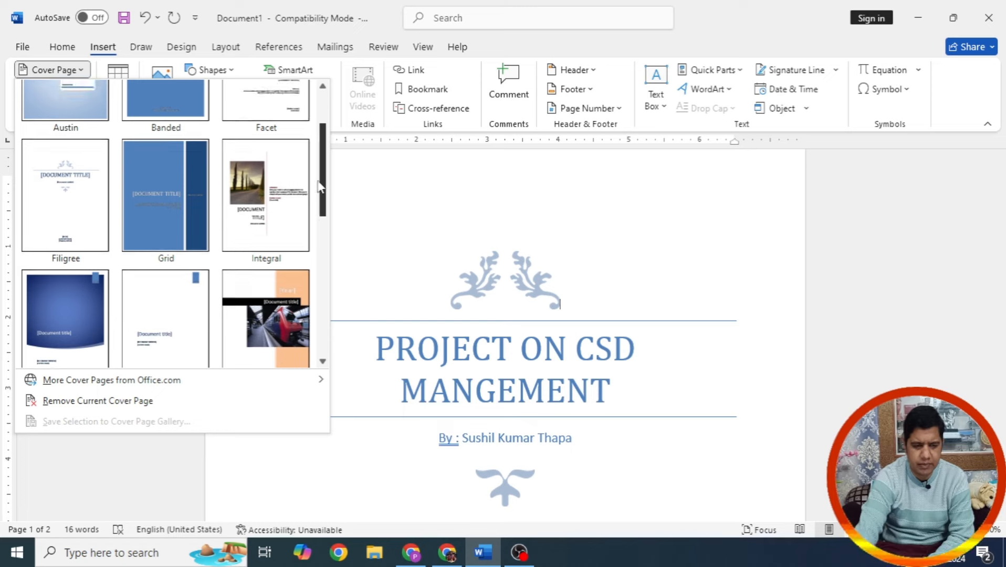
{"action": "scroll", "coordinate": [330, 293], "scroll_direction": "down", "scroll_amount": 2}
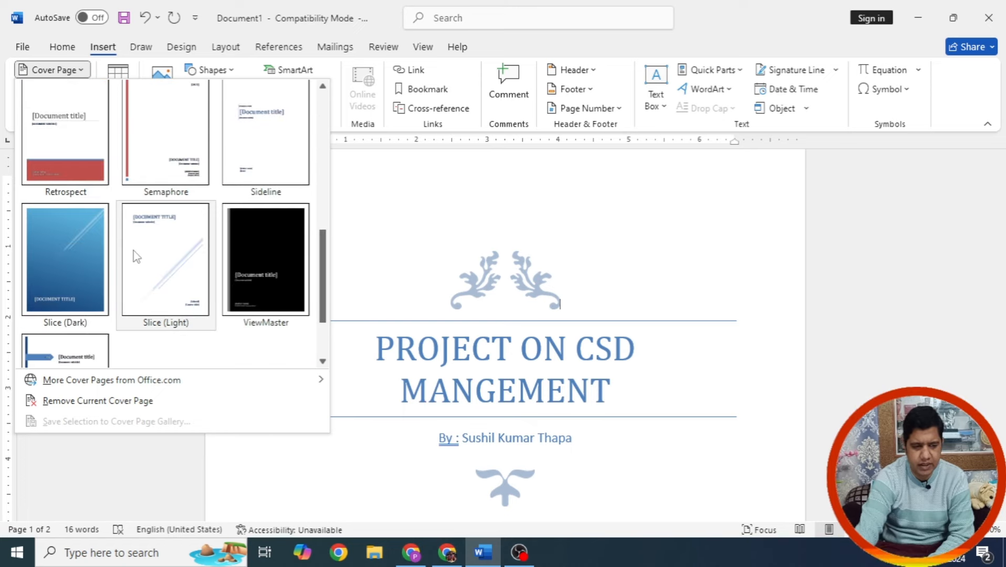
{"action": "left_click", "coordinate": [147, 257]}
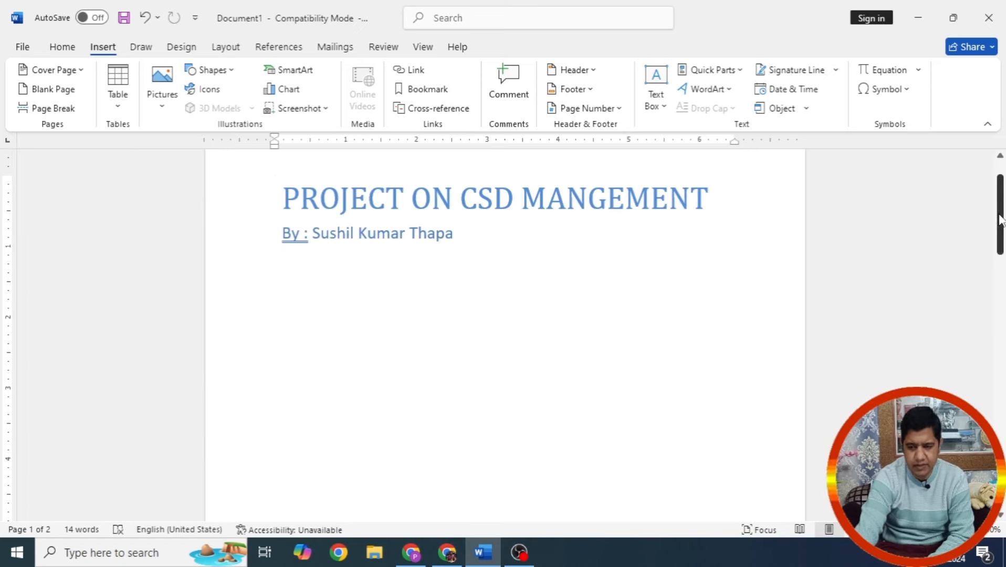
{"action": "mouse_move", "coordinate": [998, 220]}
{"action": "left_mouse_down"}
{"action": "mouse_move", "coordinate": [999, 356]}
{"action": "mouse_move", "coordinate": [1001, 202]}
{"action": "left_mouse_up"}
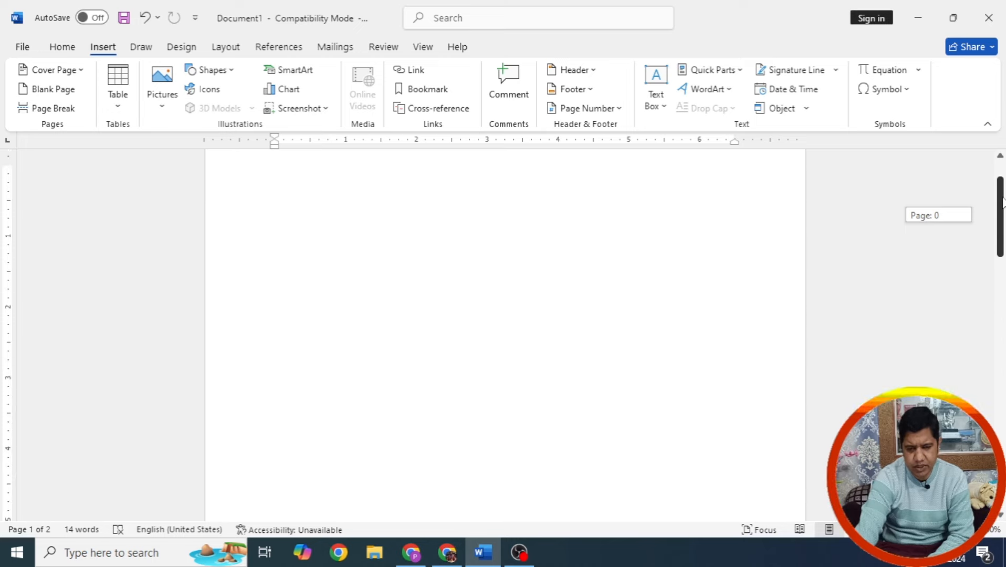
Step: Switch the cover page to the blue Grid design
{"action": "left_click", "coordinate": [78, 72]}
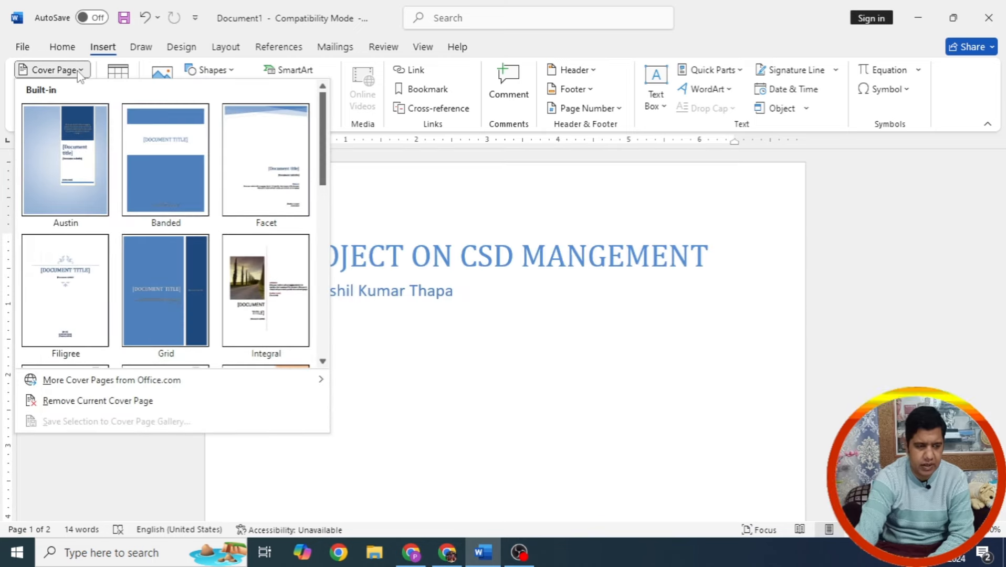
{"action": "left_click", "coordinate": [161, 293]}
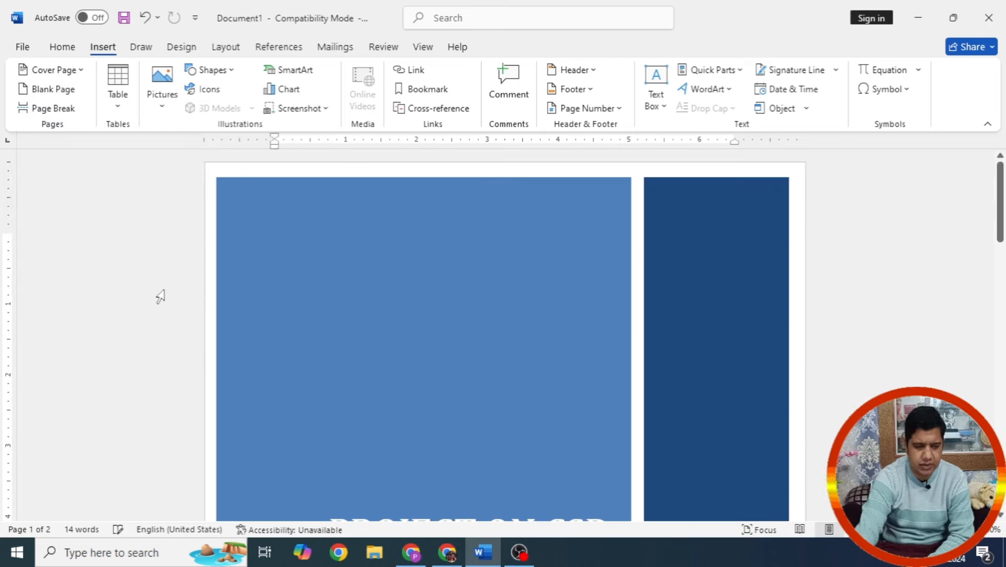
{"action": "left_click_drag", "start_coordinate": [1003, 207], "coordinate": [1004, 269]}
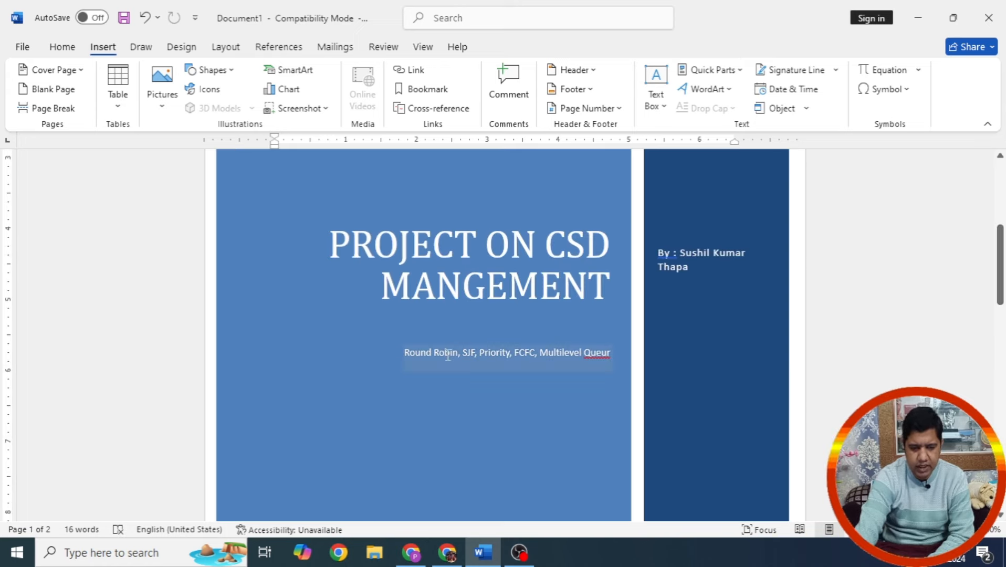
Step: Correct the misspelled 'Queur' in the abstract to 'Queue'
{"action": "left_click", "coordinate": [586, 348]}
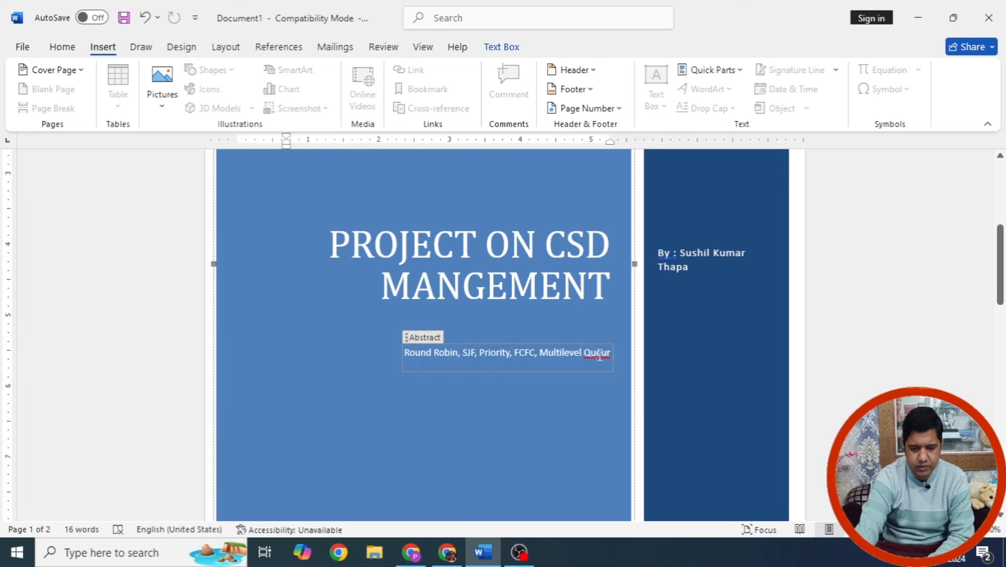
{"action": "right_click", "coordinate": [599, 356]}
{"action": "left_click", "coordinate": [479, 153]}
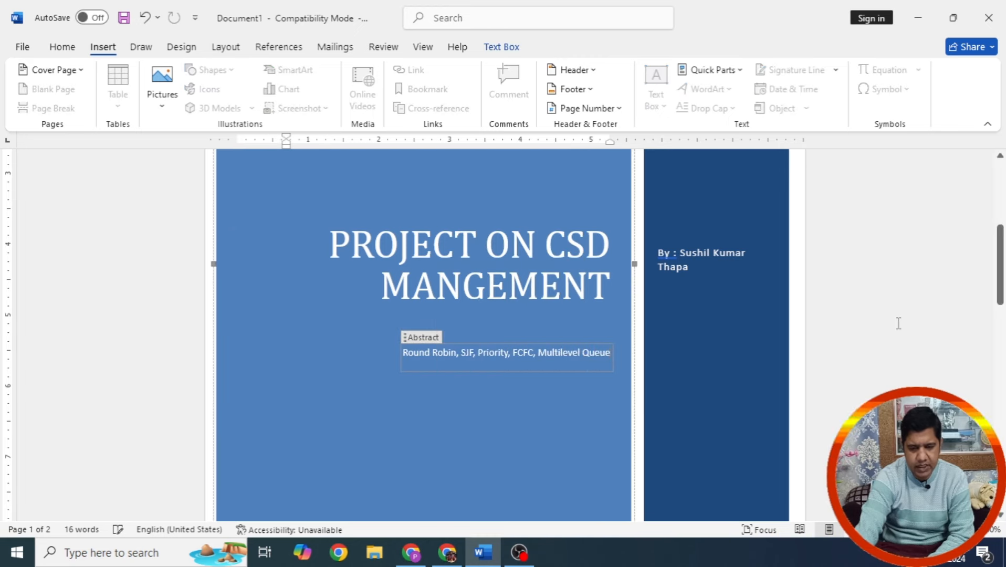
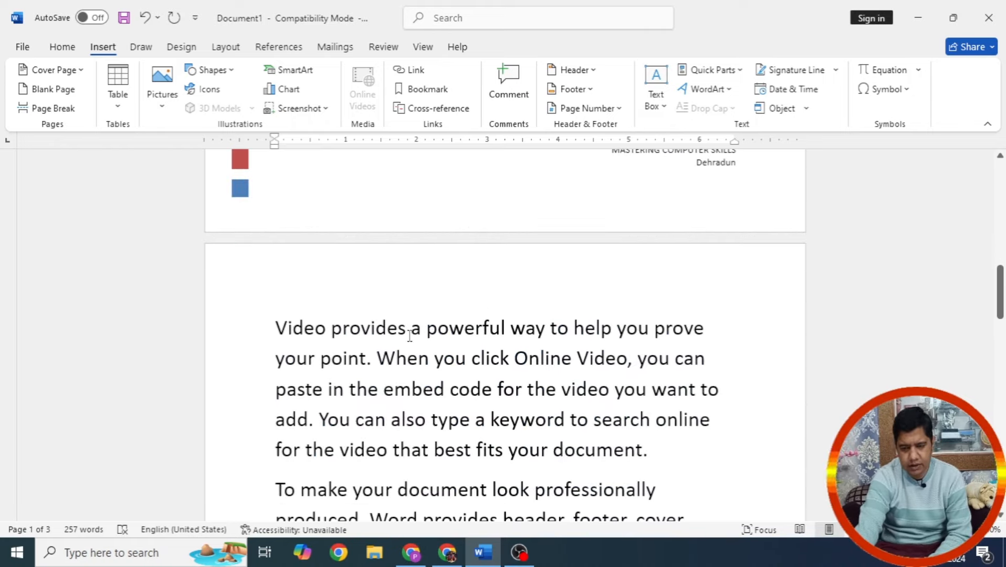
Step: Generate filler text with =rand(1000) on the last line, growing the document to 63 pages
{"action": "left_click", "coordinate": [271, 328]}
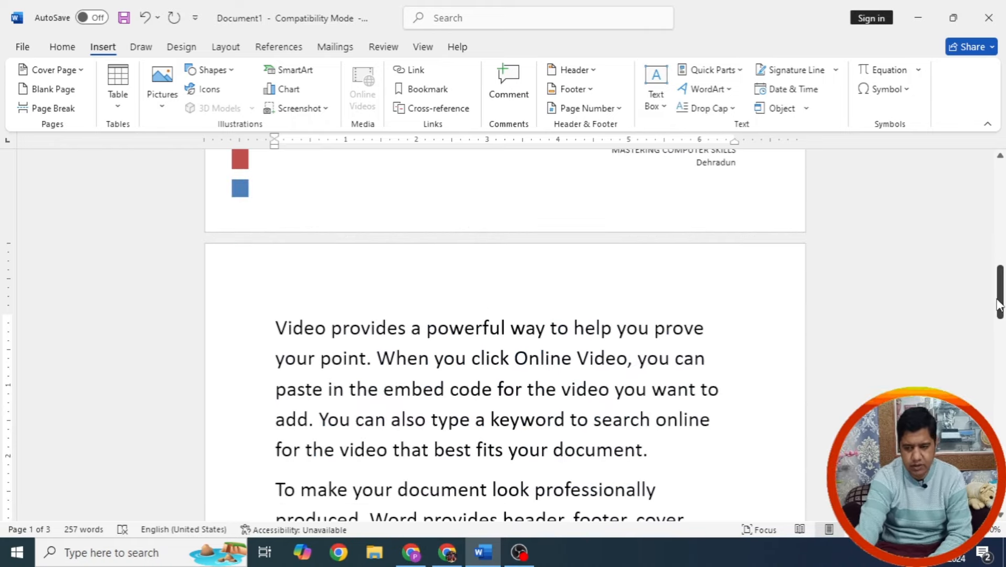
{"action": "left_click_drag", "start_coordinate": [997, 304], "coordinate": [999, 438]}
{"action": "left_click", "coordinate": [382, 417]}
{"action": "type", "text": "=rand"}
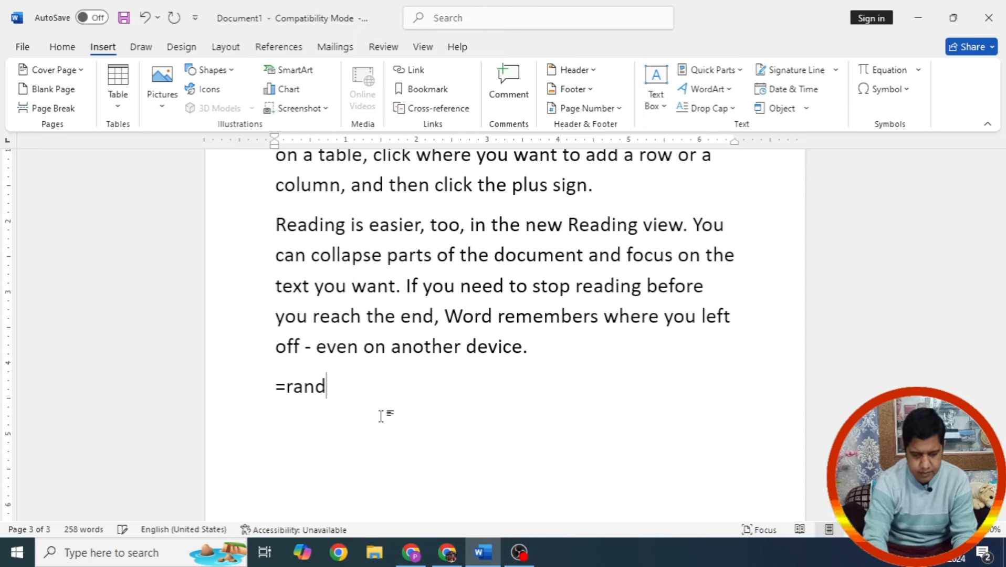
{"action": "type", "text": "(1000)"}
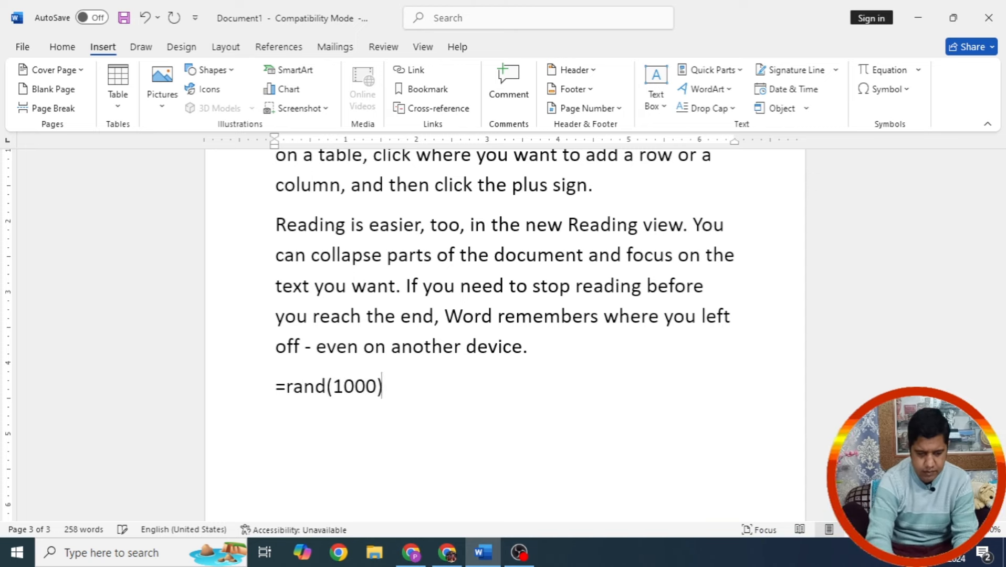
{"action": "key", "text": "Return"}
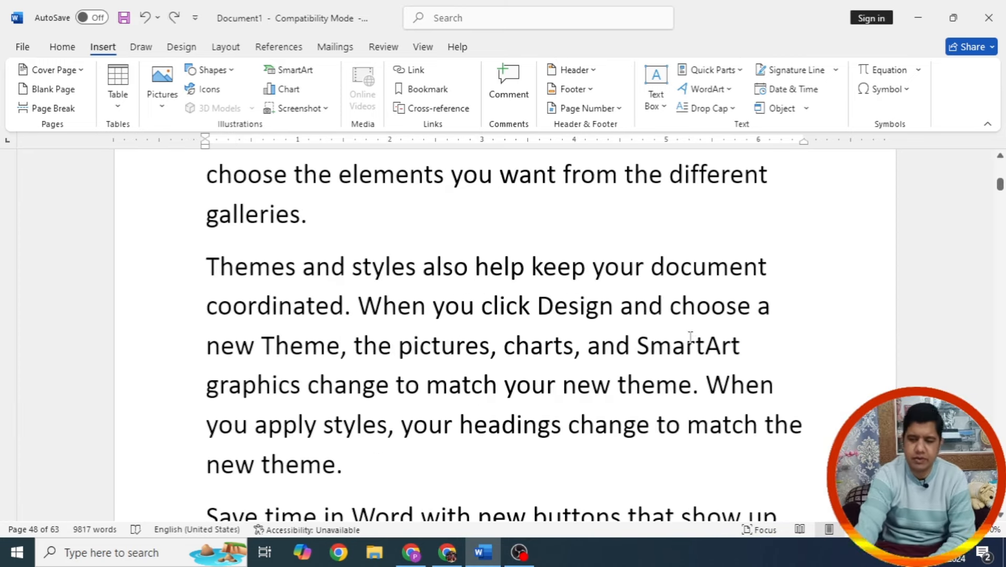
Step: Insert a blank page before the 'Video provides a powerful way' paragraph, making 64 pages
{"action": "left_click_drag", "start_coordinate": [999, 185], "coordinate": [1000, 505]}
{"action": "scroll", "coordinate": [596, 383], "scroll_direction": "down", "scroll_amount": 8, "text": "ctrl"}
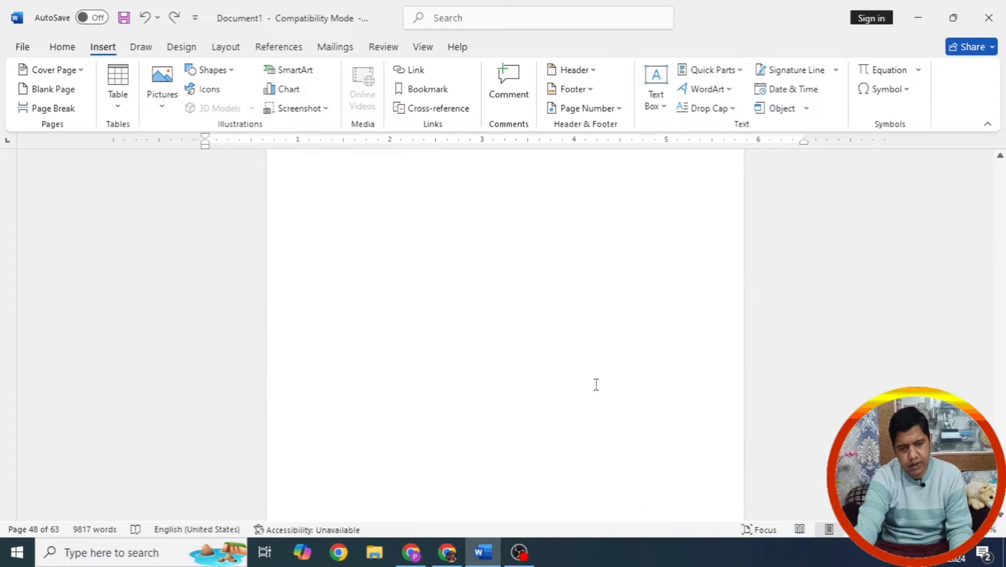
{"action": "scroll", "coordinate": [596, 384], "scroll_direction": "down", "scroll_amount": 3, "text": "ctrl"}
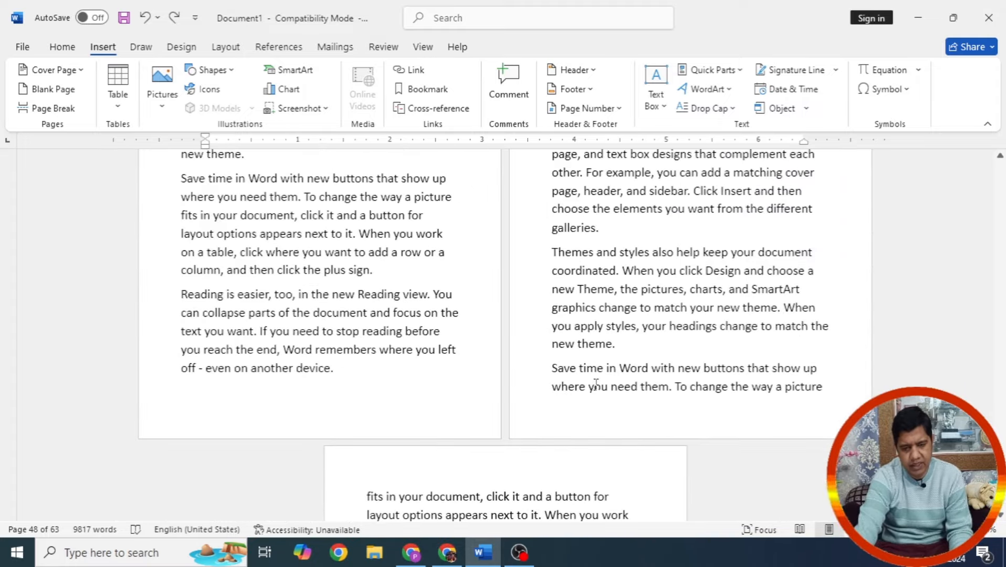
{"action": "scroll", "coordinate": [596, 383], "scroll_direction": "up", "scroll_amount": 5, "text": "ctrl"}
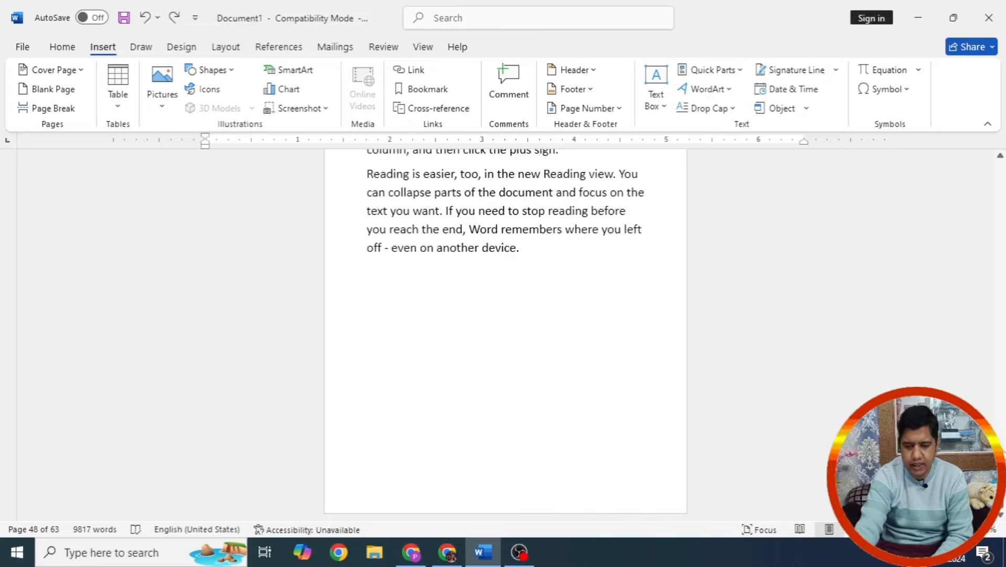
{"action": "scroll", "coordinate": [504, 336], "scroll_direction": "down", "scroll_amount": 3, "text": "ctrl"}
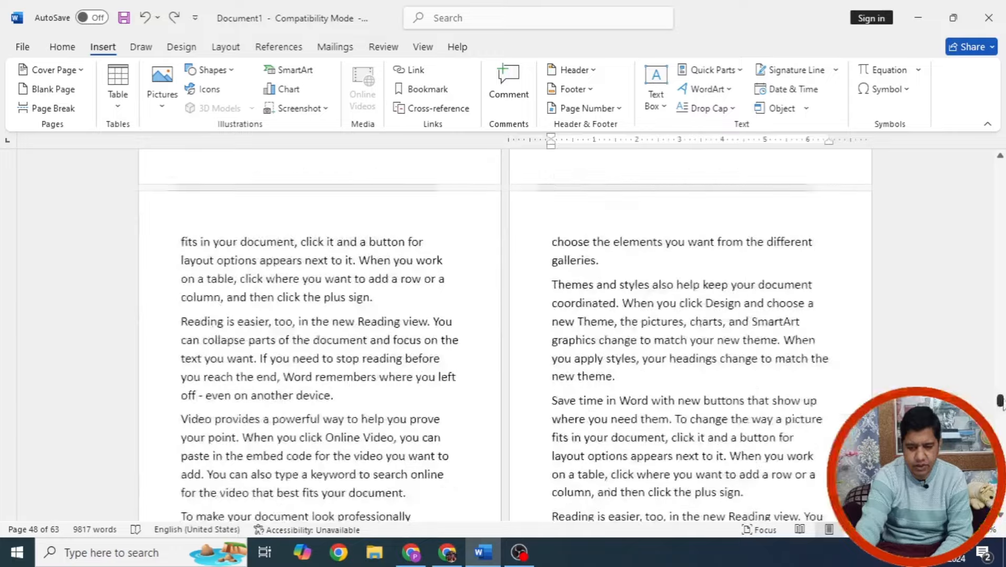
{"action": "scroll", "coordinate": [583, 345], "scroll_direction": "down", "scroll_amount": 2, "text": "ctrl"}
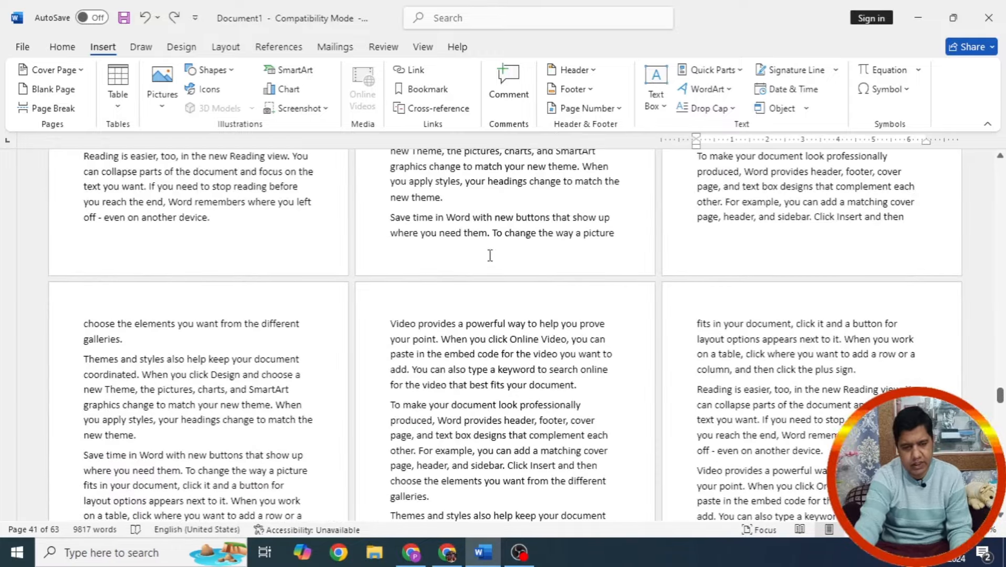
{"action": "left_click", "coordinate": [392, 321]}
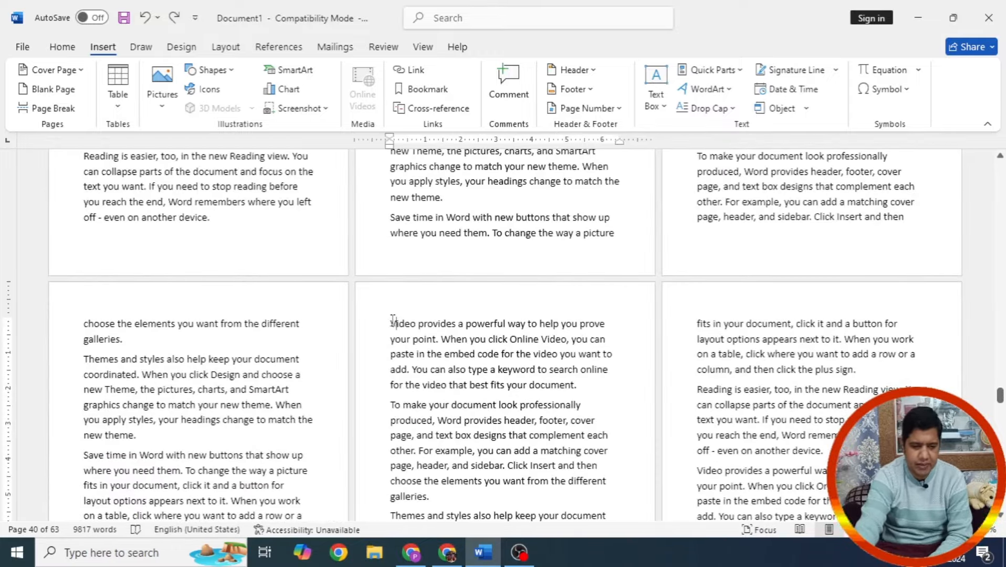
{"action": "left_click", "coordinate": [53, 90]}
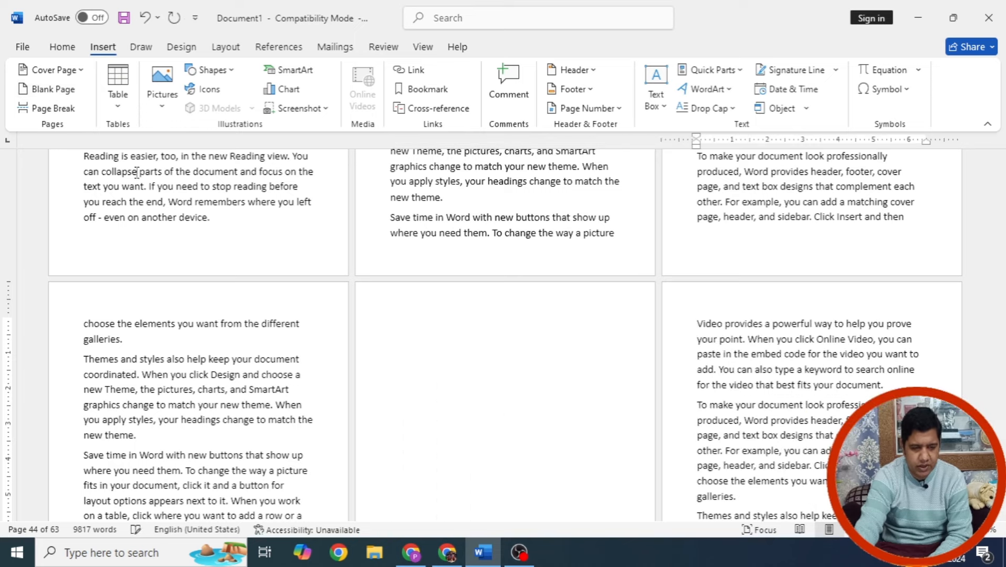
{"action": "left_click", "coordinate": [439, 353]}
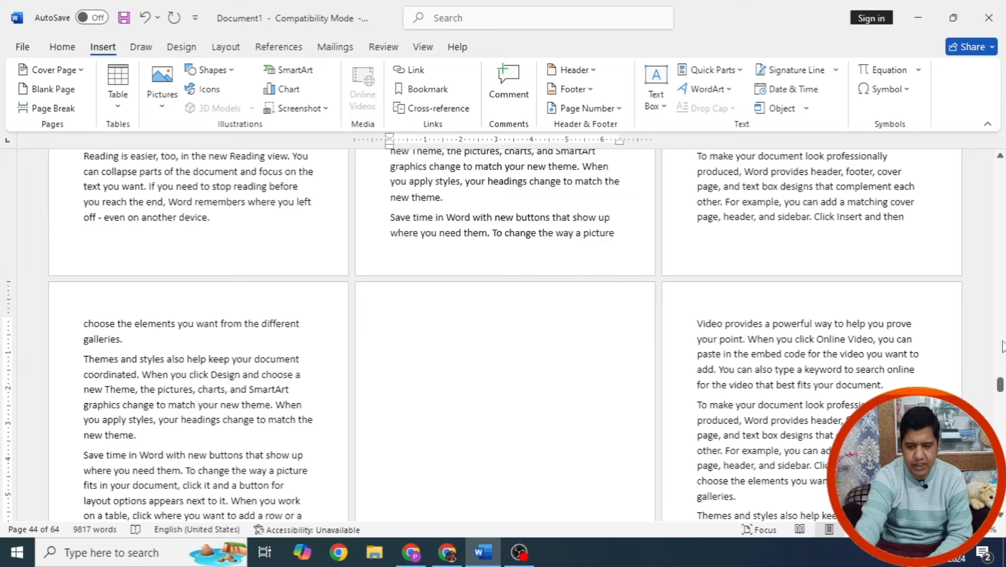
{"action": "scroll", "coordinate": [190, 184], "scroll_direction": "up", "scroll_amount": 4}
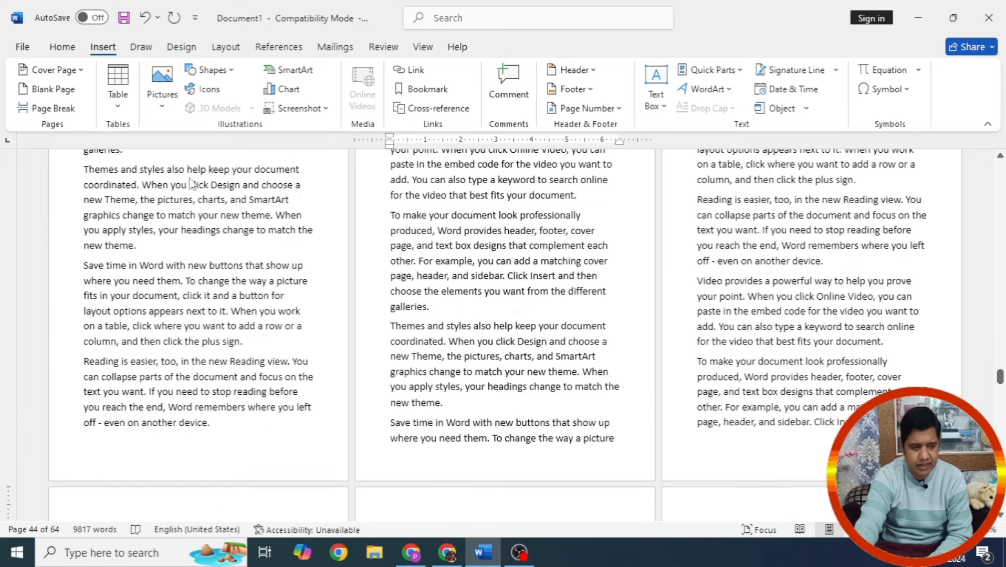
Step: Insert a blank page after the paragraph ending 'new theme.', making 65 pages
{"action": "left_click", "coordinate": [141, 241]}
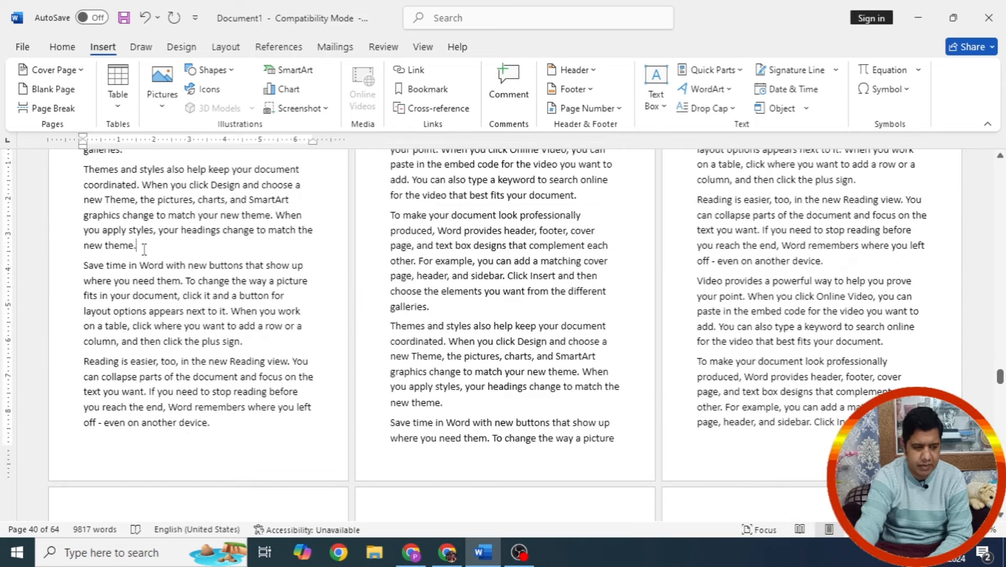
{"action": "left_click", "coordinate": [63, 93]}
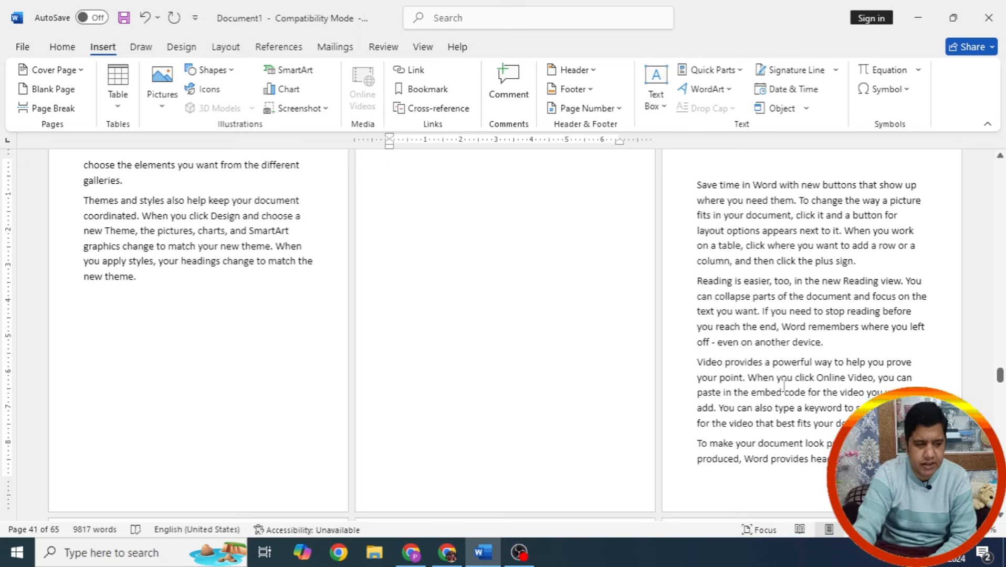
{"action": "left_click", "coordinate": [167, 286]}
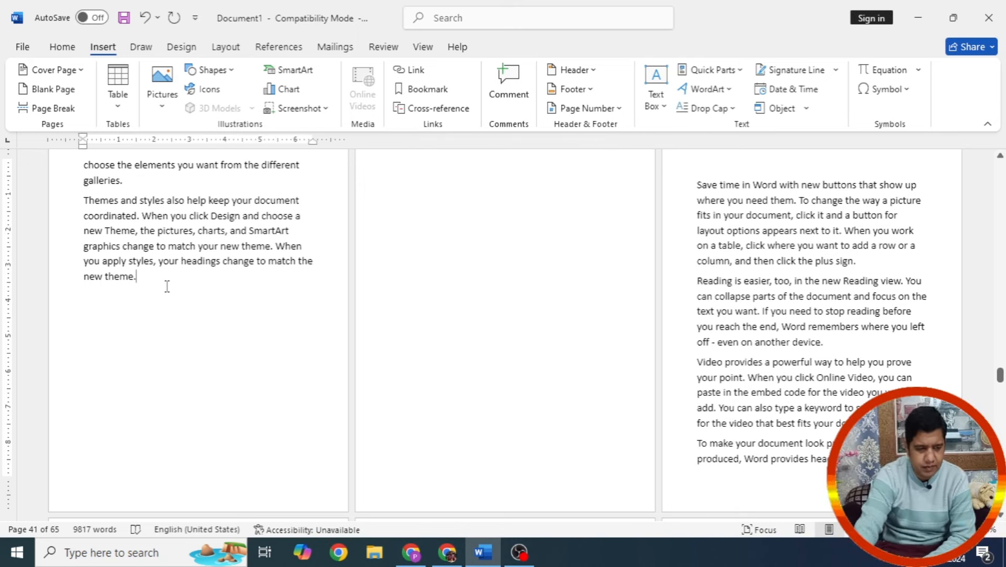
{"action": "left_click", "coordinate": [429, 166]}
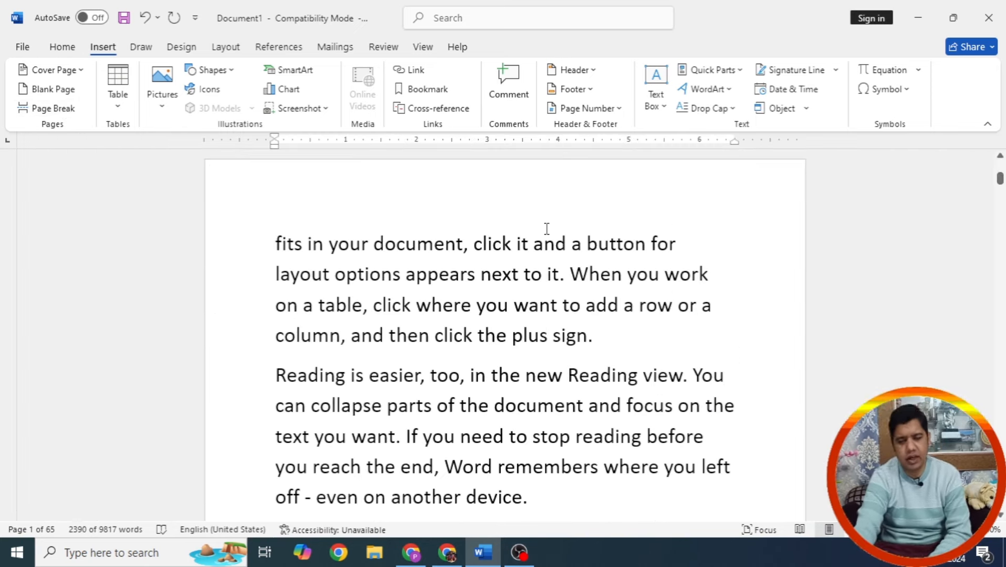
Step: Insert a page break before 'fits in your document', making 66 pages
{"action": "left_click", "coordinate": [273, 244]}
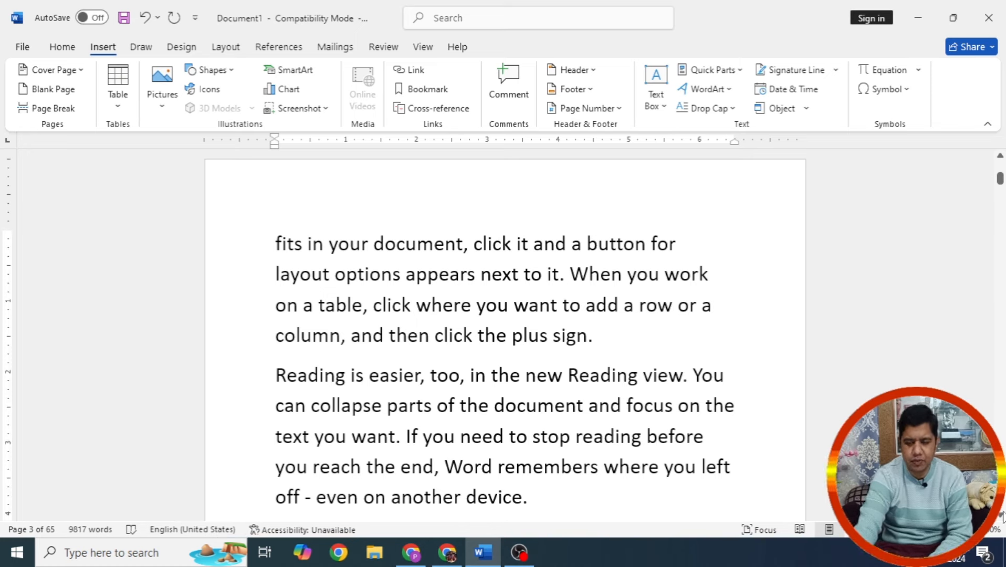
{"action": "left_click", "coordinate": [60, 111]}
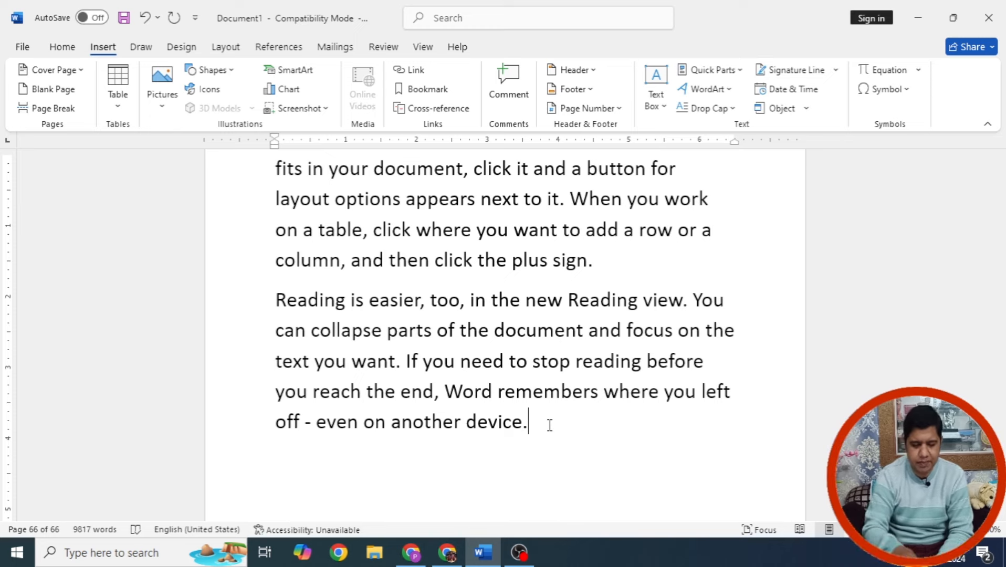
Step: Paste more copies of the sentence at the end of the document
{"action": "scroll", "coordinate": [537, 257], "scroll_direction": "down", "scroll_amount": 2}
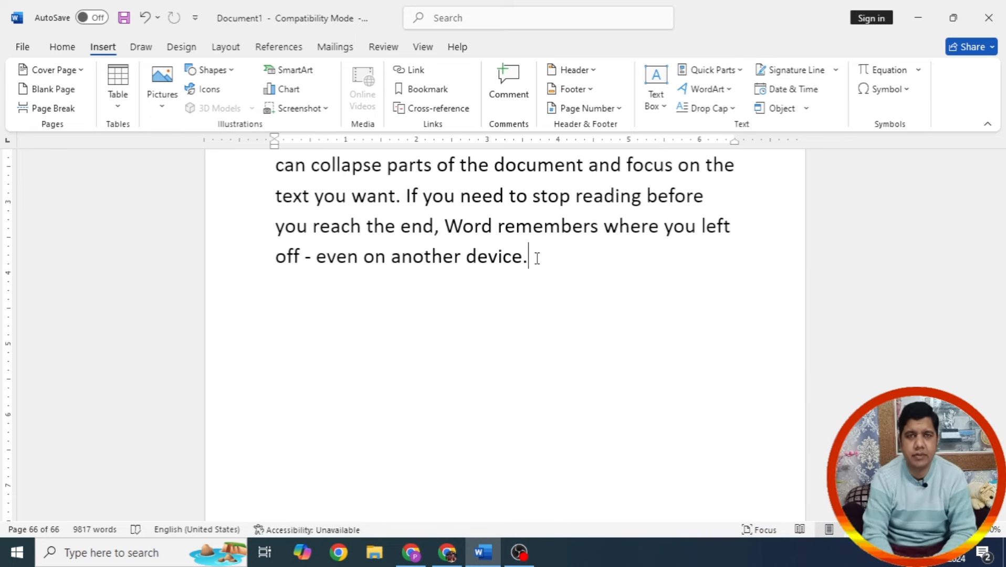
{"action": "type", "text": "If you need to stop reading before you reach the end, Word remembers where you left off - even on another device."}
{"action": "type", "text": "If you need to stop reading before you reach the end, Word remembers where you left off - even on another device."}
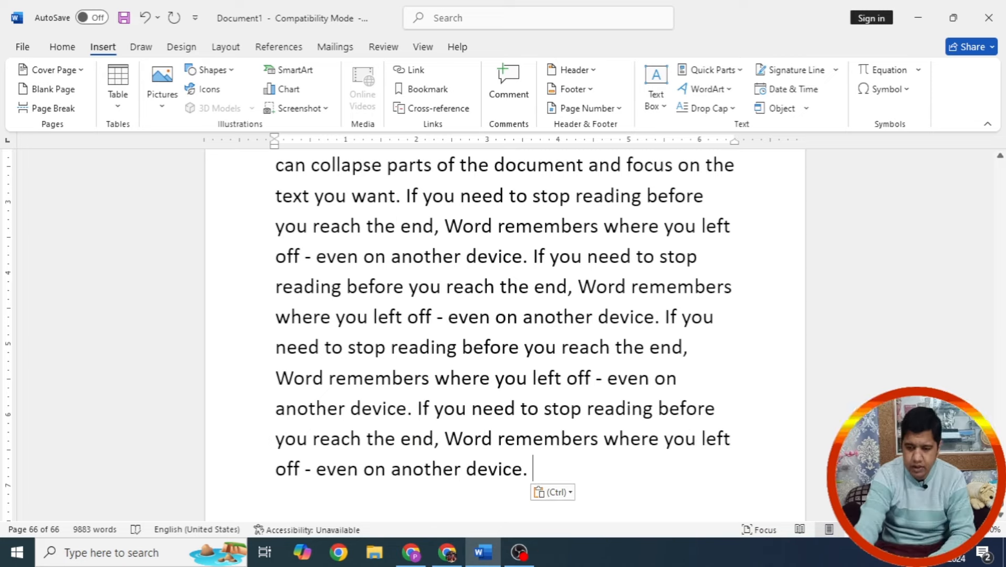
{"action": "scroll", "coordinate": [1000, 523], "scroll_direction": "down", "scroll_amount": 1}
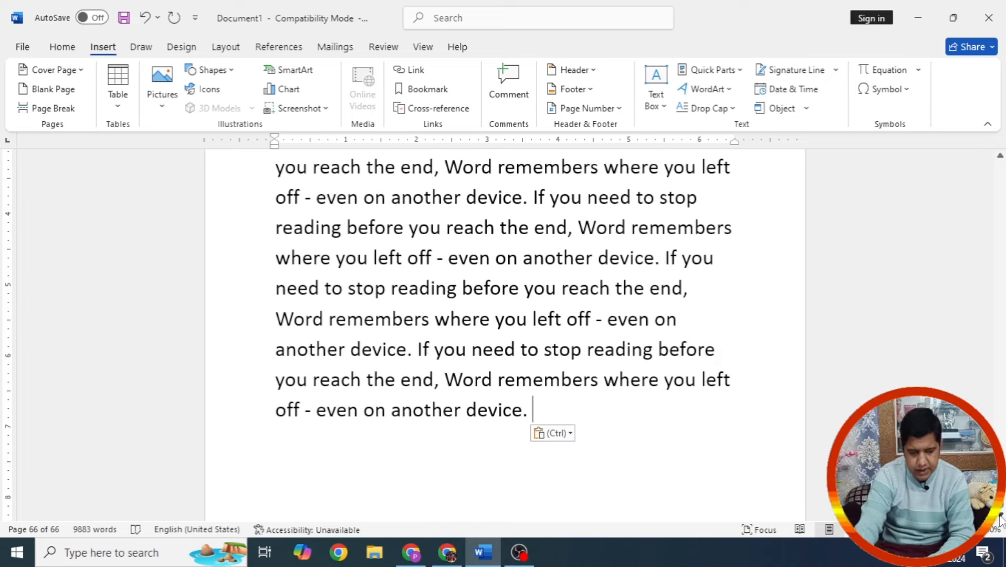
{"action": "type", "text": "If you need to stop reading before you reach the end, Word remembers where you left off - even on another device."}
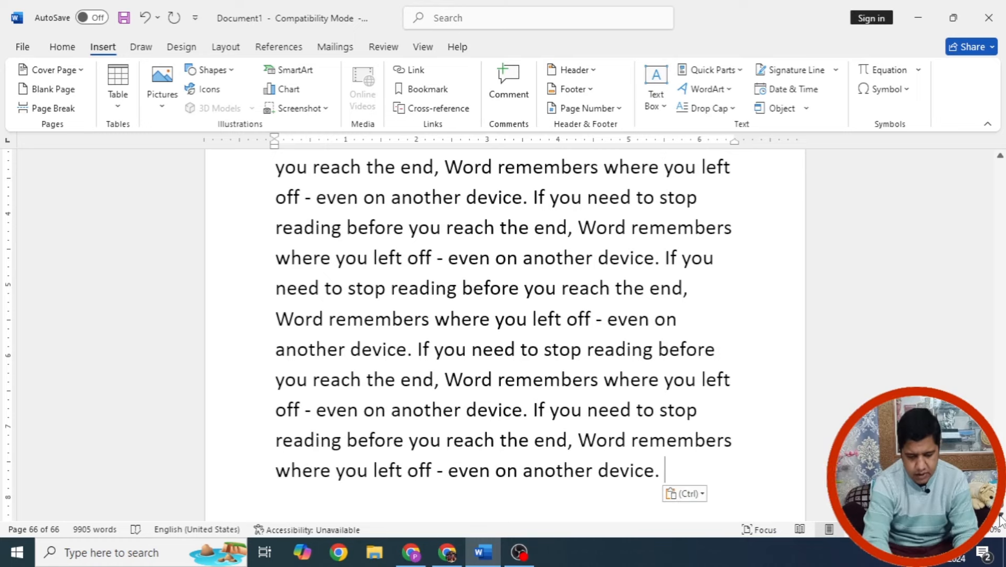
Step: Type 'this is example of soft page break where if we reach at the end of page a new page is created automatically .'
{"action": "type", "text": "this is"}
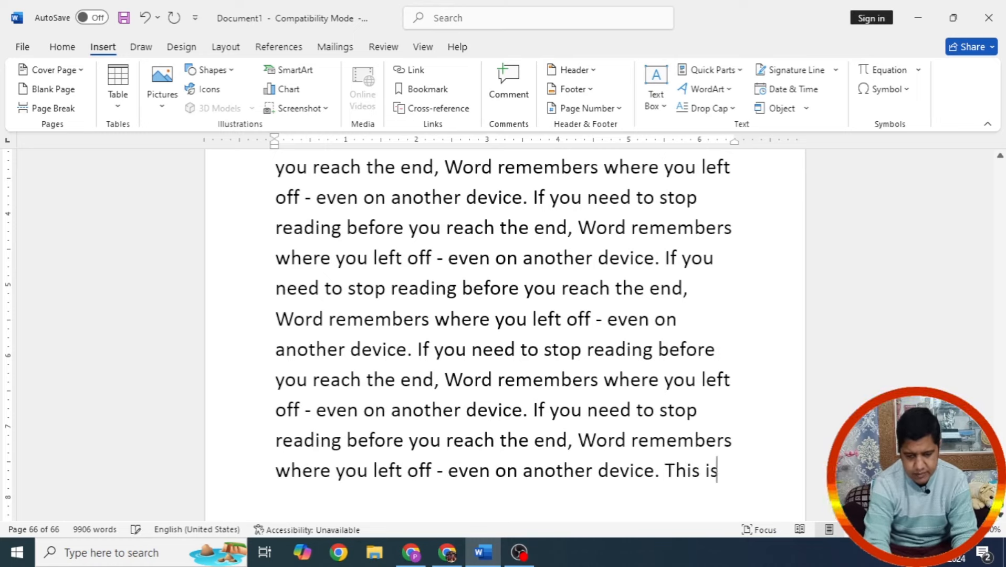
{"action": "type", "text": "m"}
{"action": "key", "text": "BackSpace"}
{"action": "type", "text": "s"}
{"action": "key", "text": "BackSpace"}
{"action": "type", "text": "exam"}
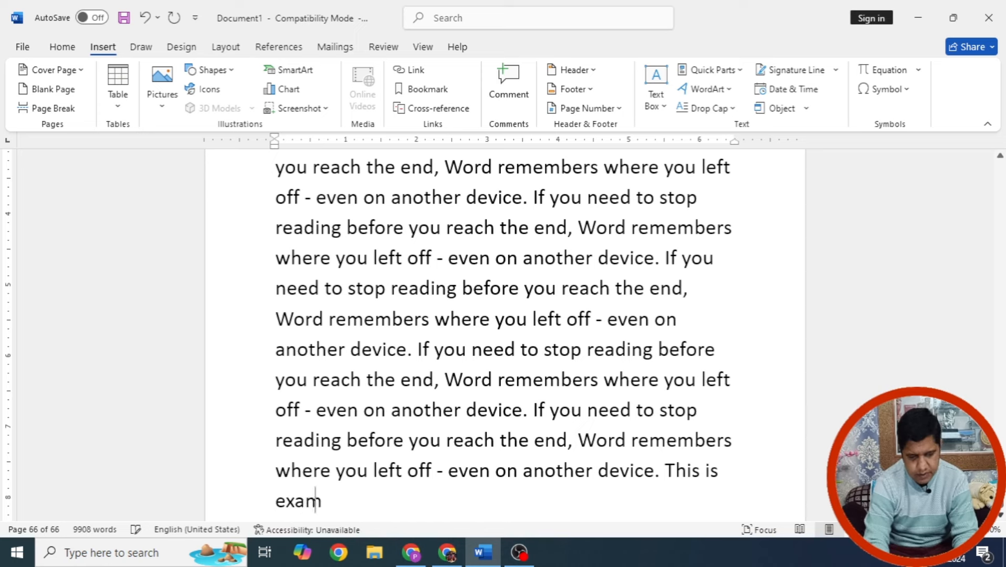
{"action": "type", "text": "ple of sog"}
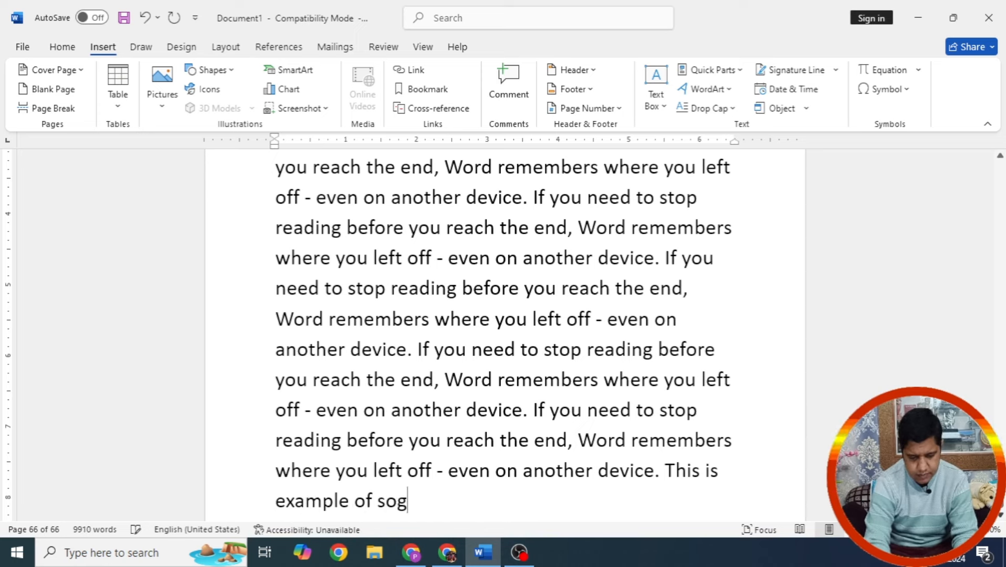
{"action": "key", "text": "BackSpace"}
{"action": "type", "text": "ft"}
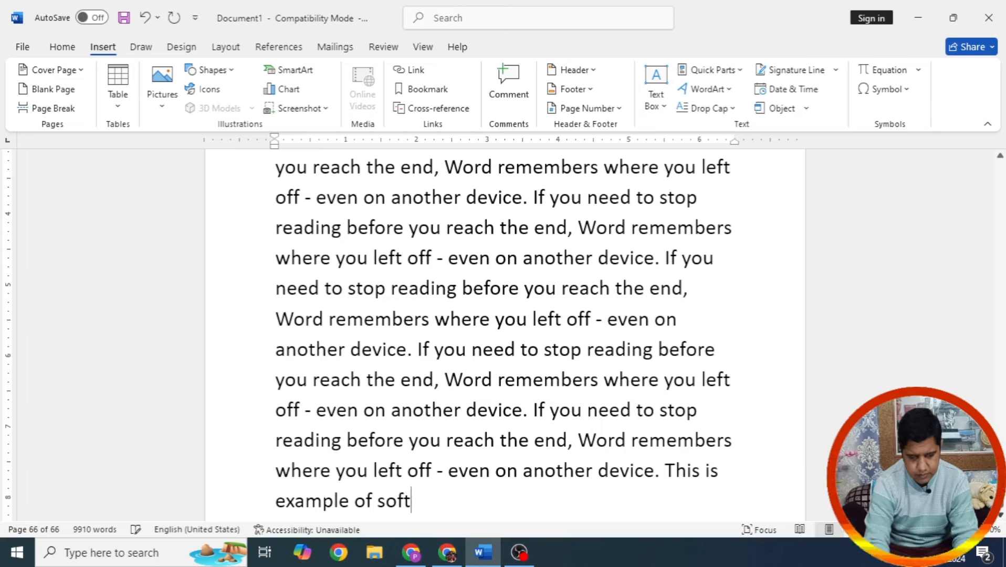
{"action": "type", "text": " page b"}
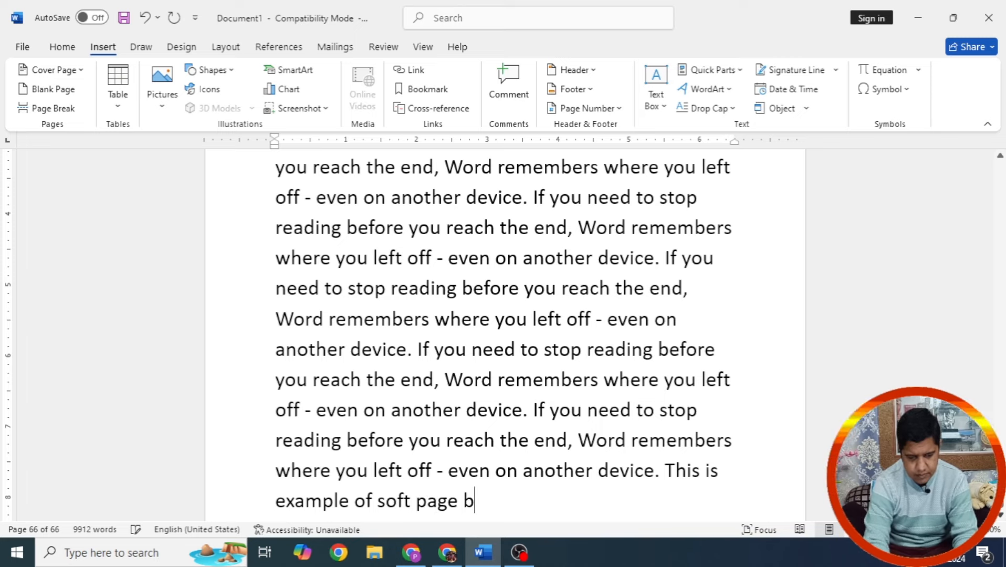
{"action": "key", "text": "BackSpace"}
{"action": "type", "text": "br"}
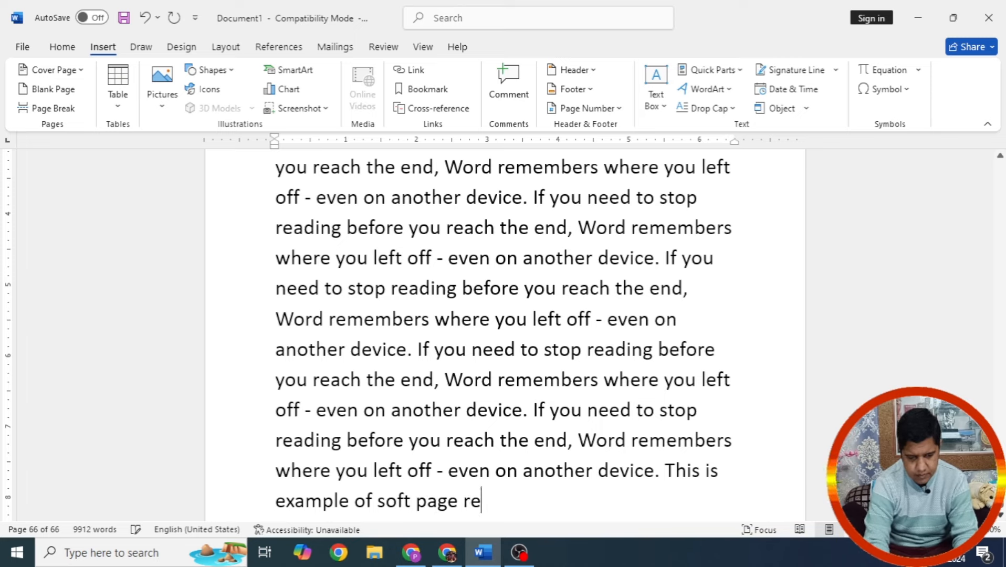
{"action": "key", "text": "BackSpace"}
{"action": "key", "text": "BackSpace"}
{"action": "type", "text": "break whet"}
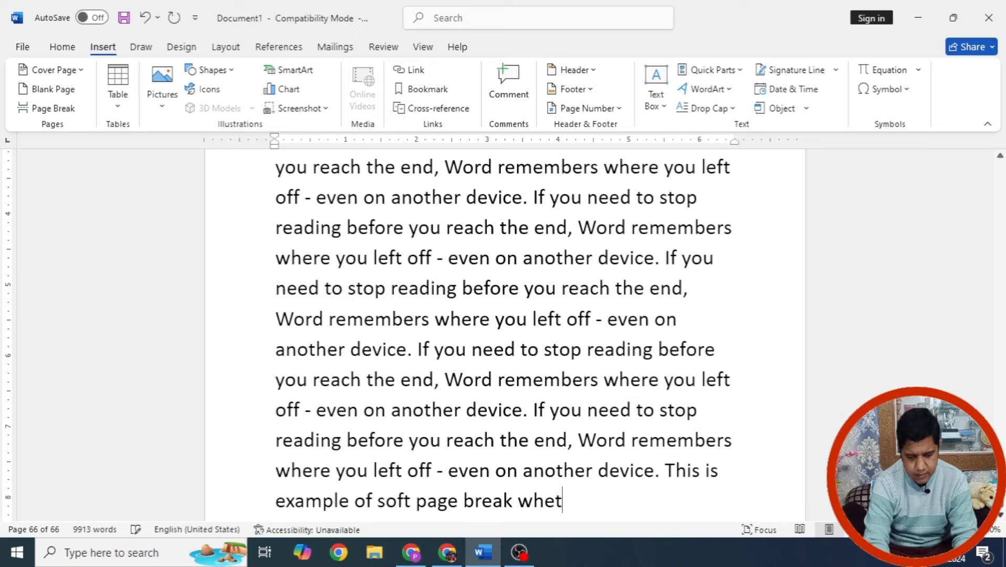
{"action": "key", "text": "BackSpace"}
{"action": "type", "text": "re"}
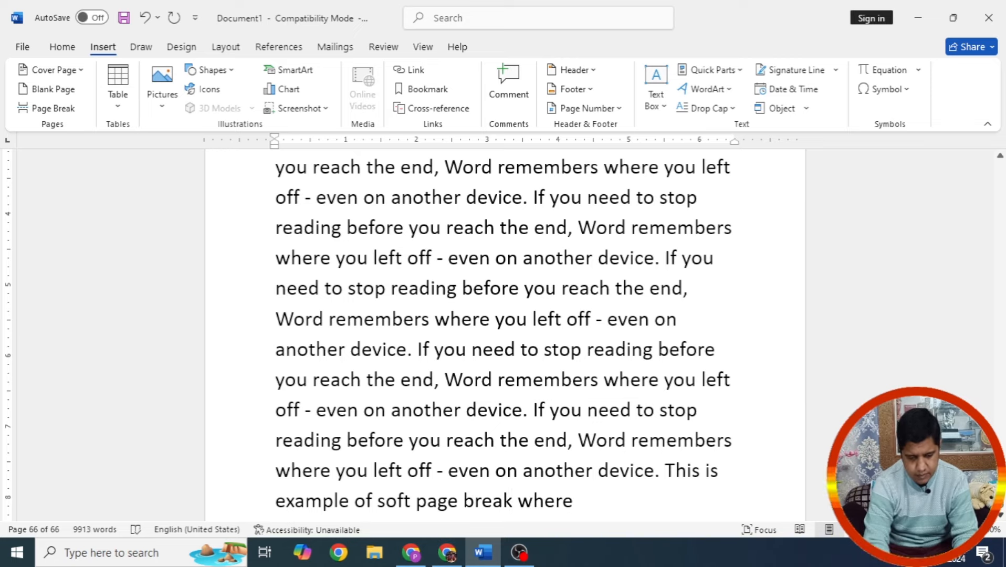
{"action": "type", "text": " if"}
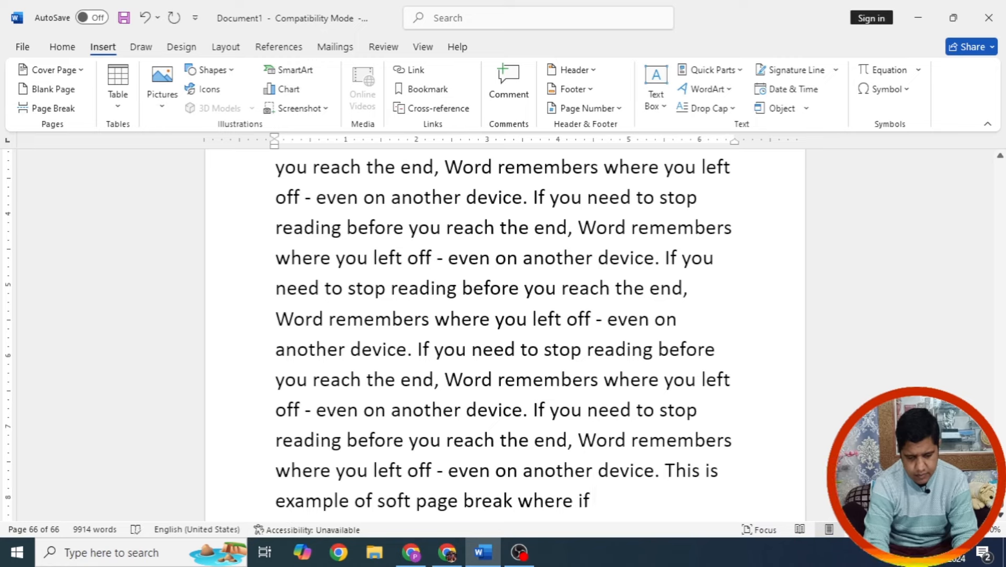
{"action": "type", "text": " we reach "}
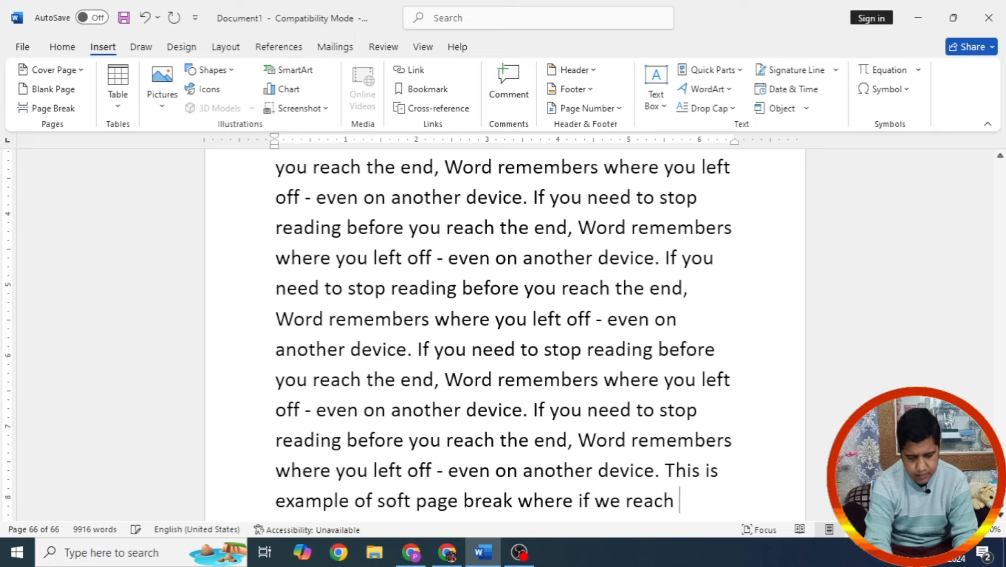
{"action": "type", "text": "at the end "}
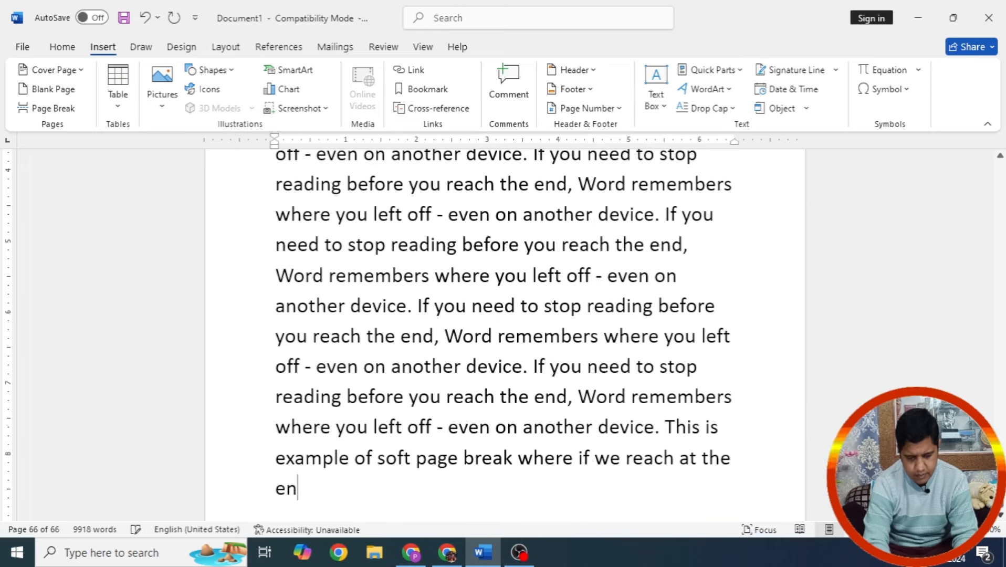
{"action": "type", "text": "of pa"}
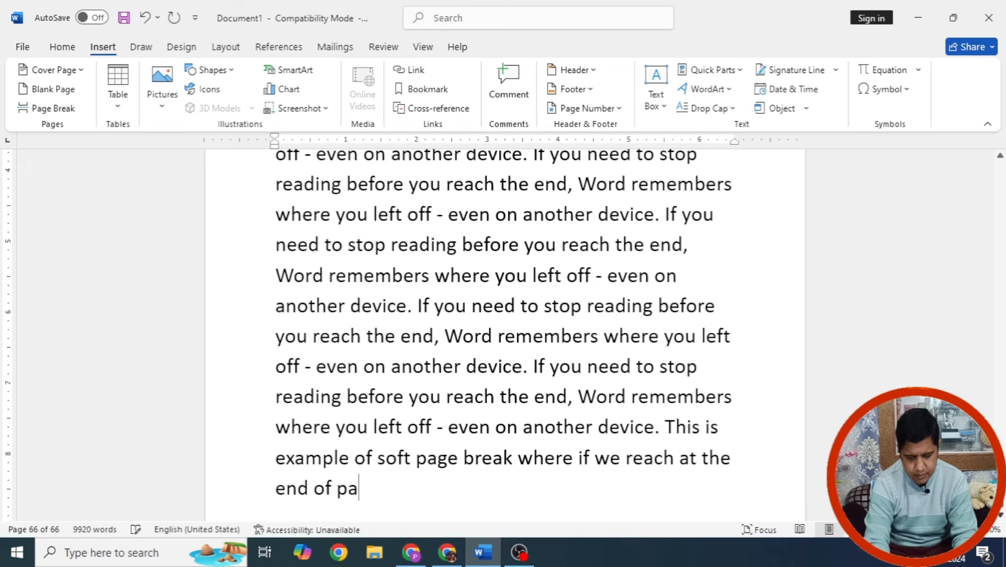
{"action": "type", "text": "ge a ne"}
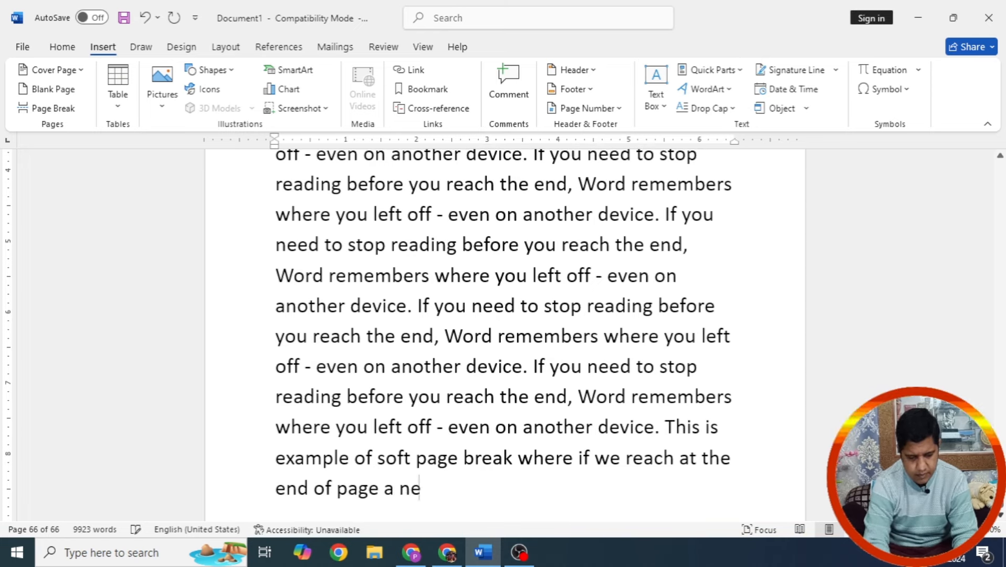
{"action": "type", "text": "w page "}
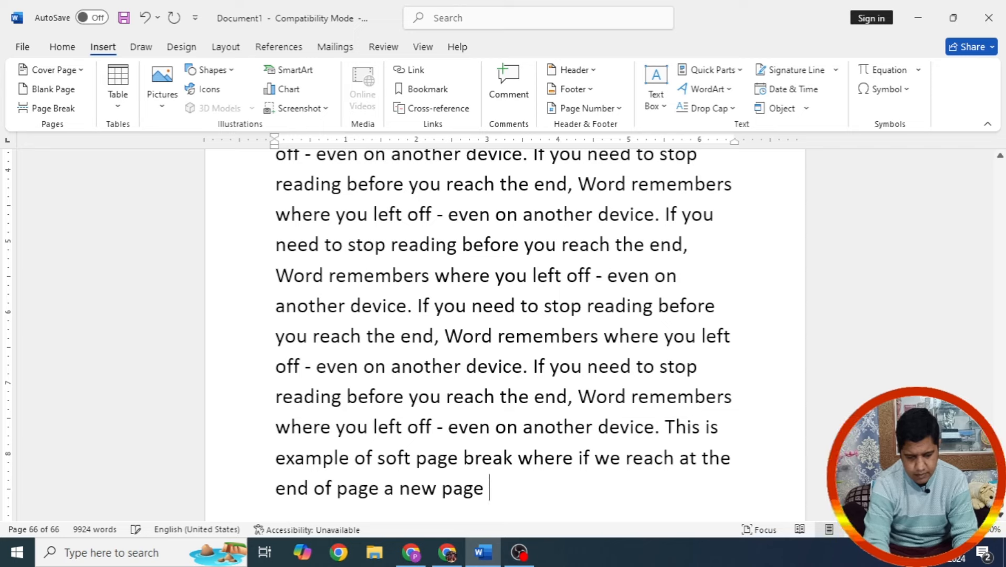
{"action": "type", "text": "is created "}
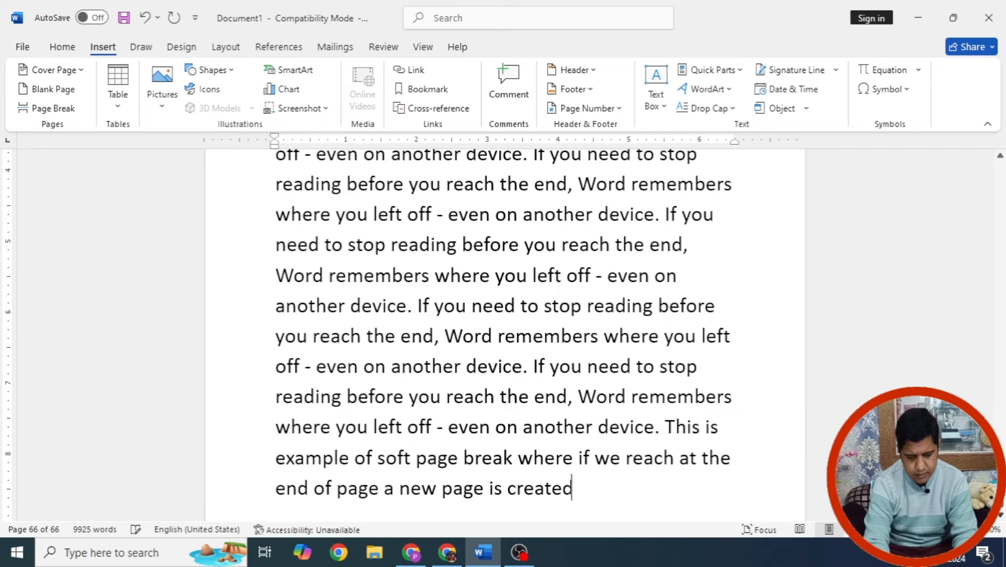
{"action": "type", "text": "automa"}
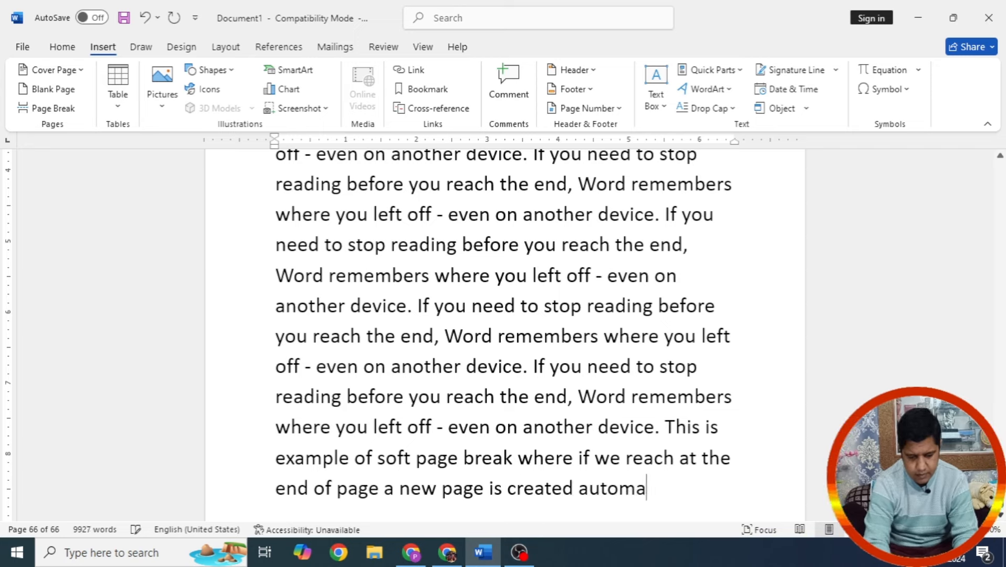
{"action": "type", "text": "tically "}
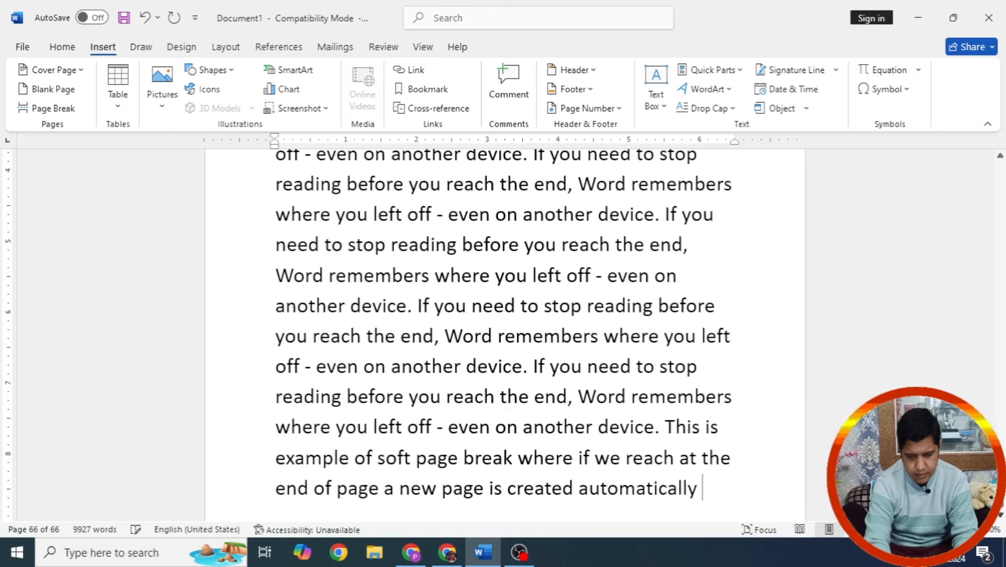
{"action": "type", "text": "."}
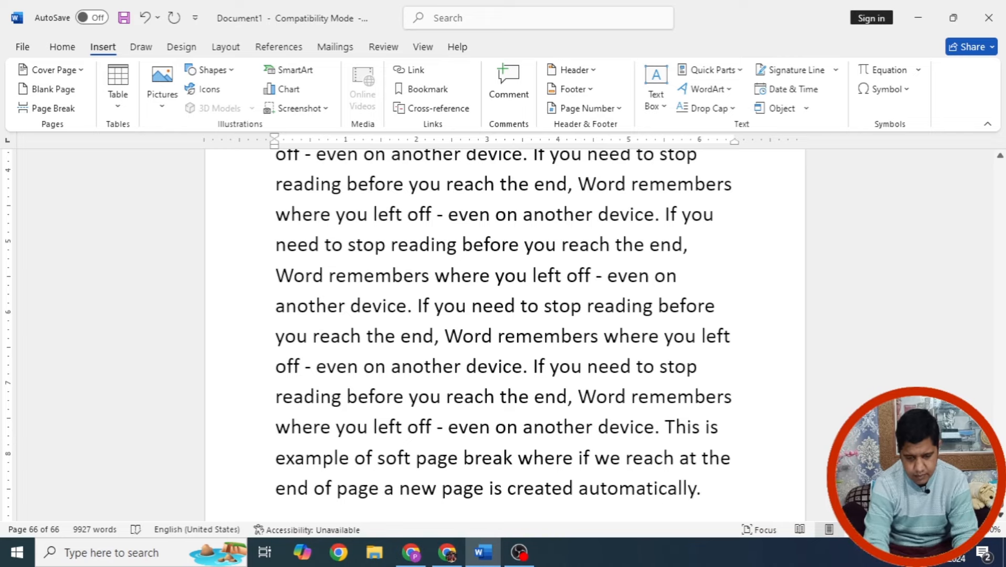
Step: Test page flow with empty lines, remove them, and add 'Like this .'
{"action": "key", "text": "Return"}
{"action": "key", "text": "Return"}
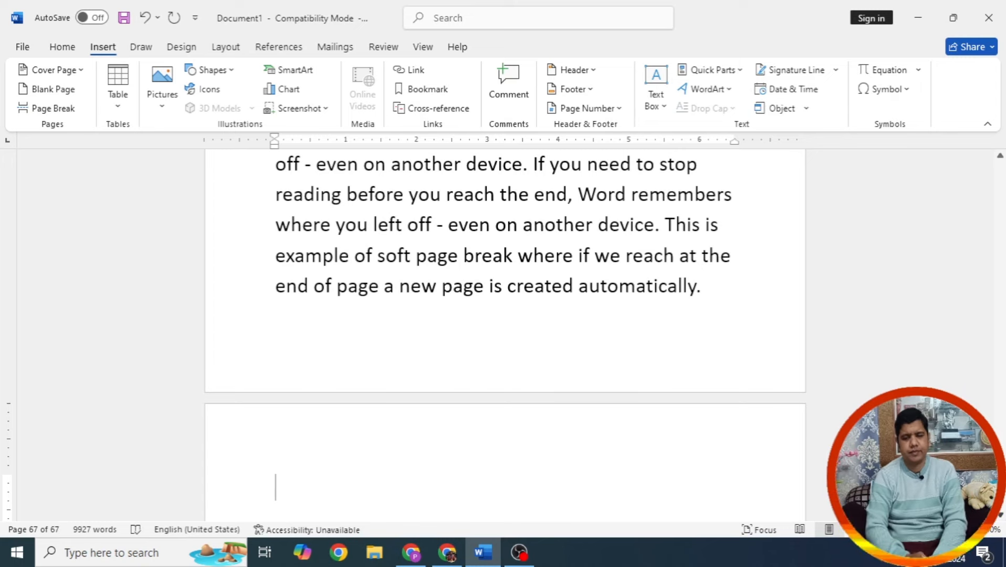
{"action": "left_click", "coordinate": [708, 289]}
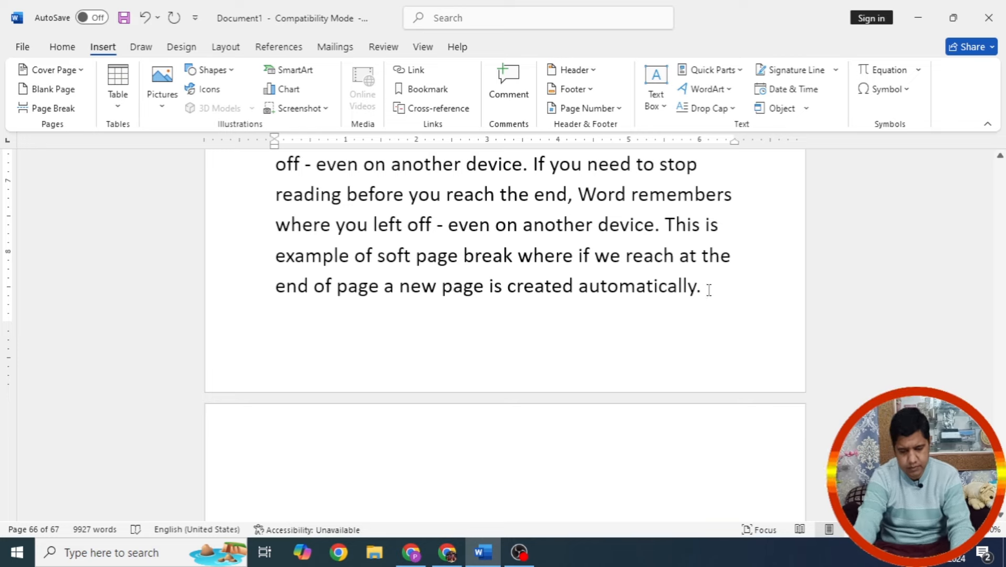
{"action": "key", "text": "Delete"}
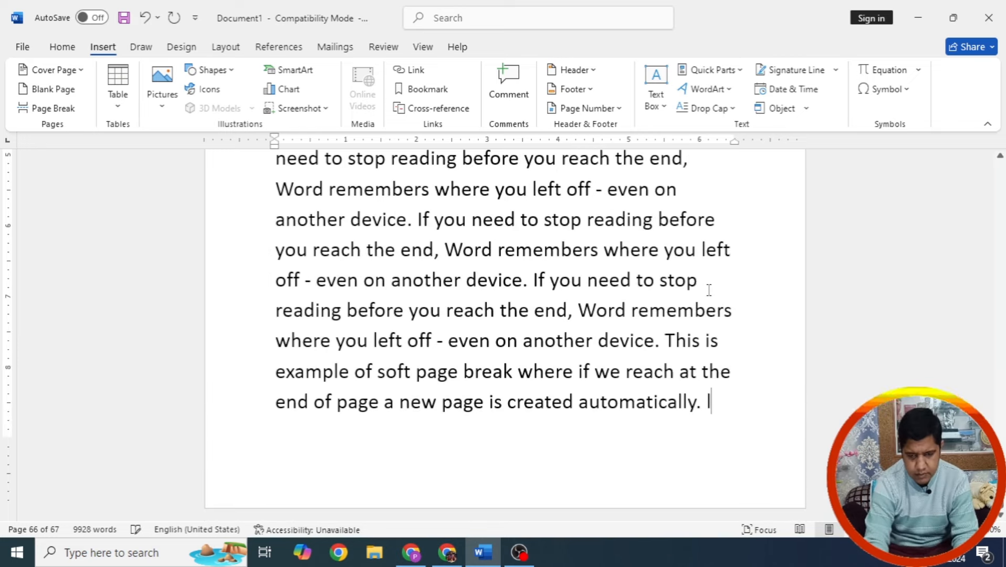
{"action": "type", "text": "Like t"}
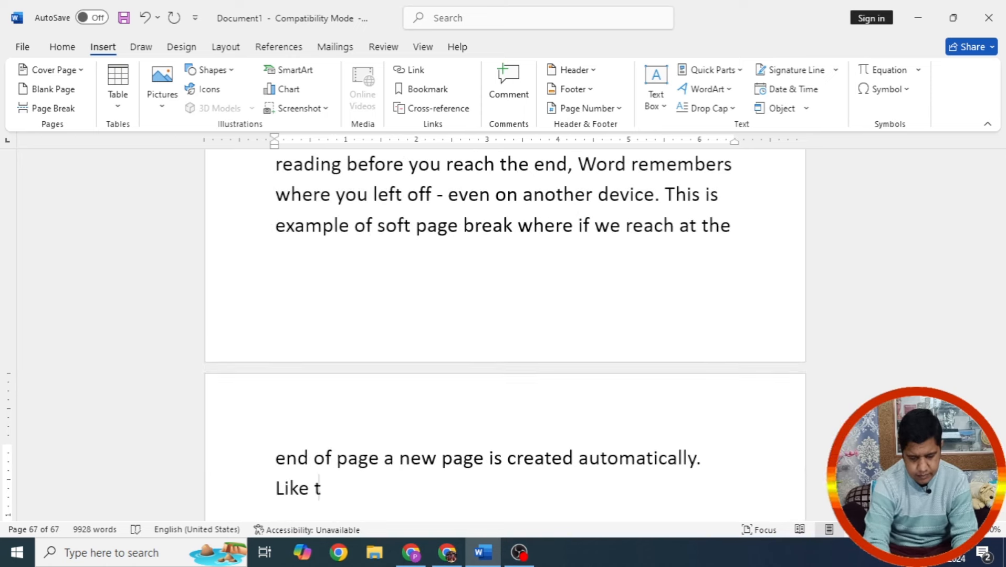
{"action": "type", "text": "his ."}
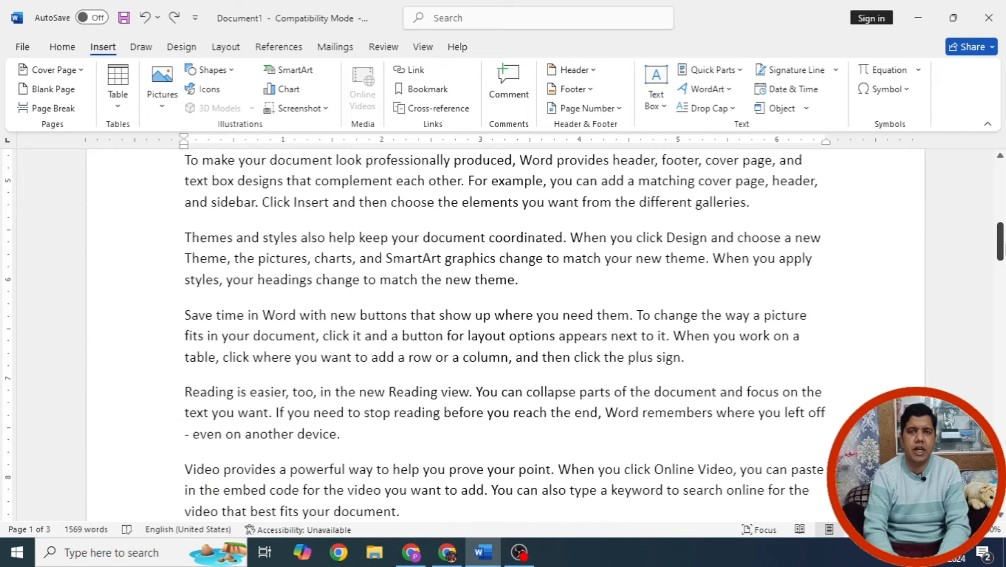
Step: Break the page before 'Save time in Word', undoing the extra Ctrl+Enter break
{"action": "left_click", "coordinate": [186, 315]}
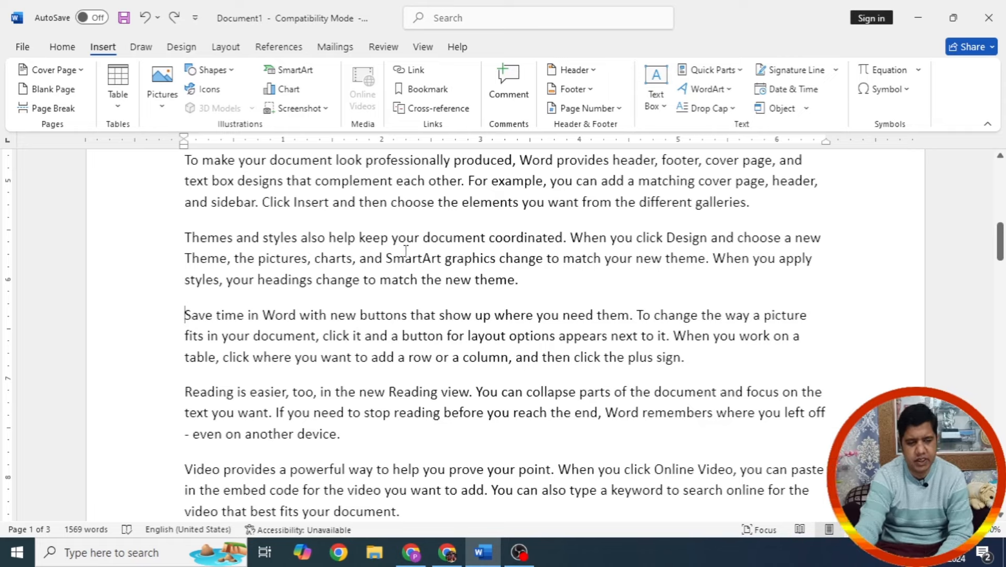
{"action": "left_click", "coordinate": [64, 114]}
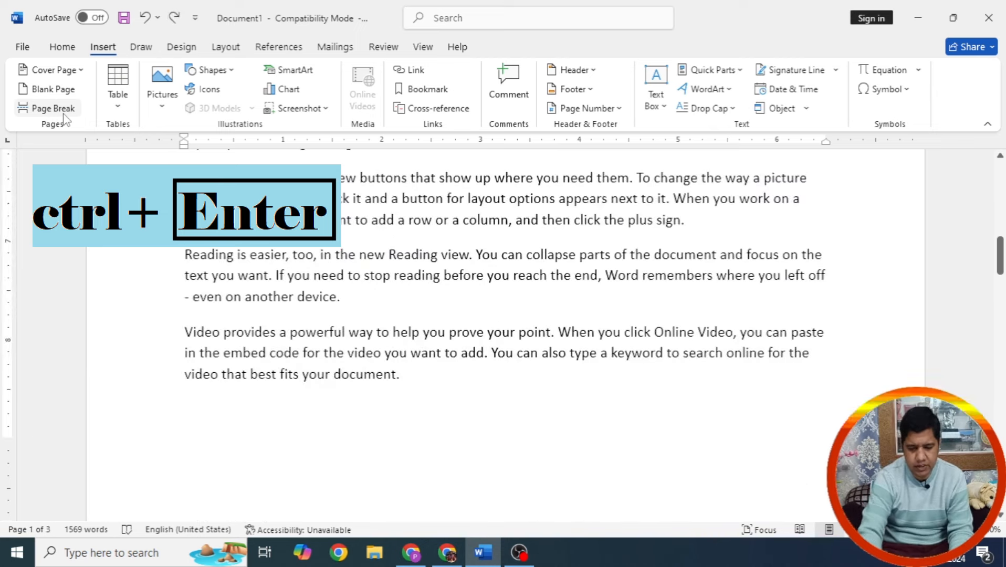
{"action": "key", "text": "ctrl+Return"}
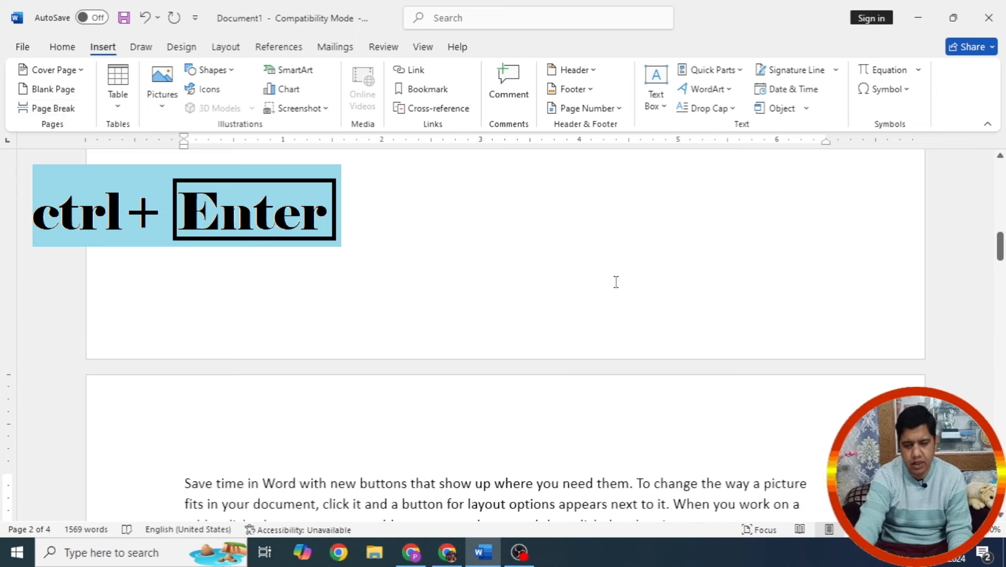
{"action": "scroll", "coordinate": [616, 282], "scroll_direction": "down", "scroll_amount": 5}
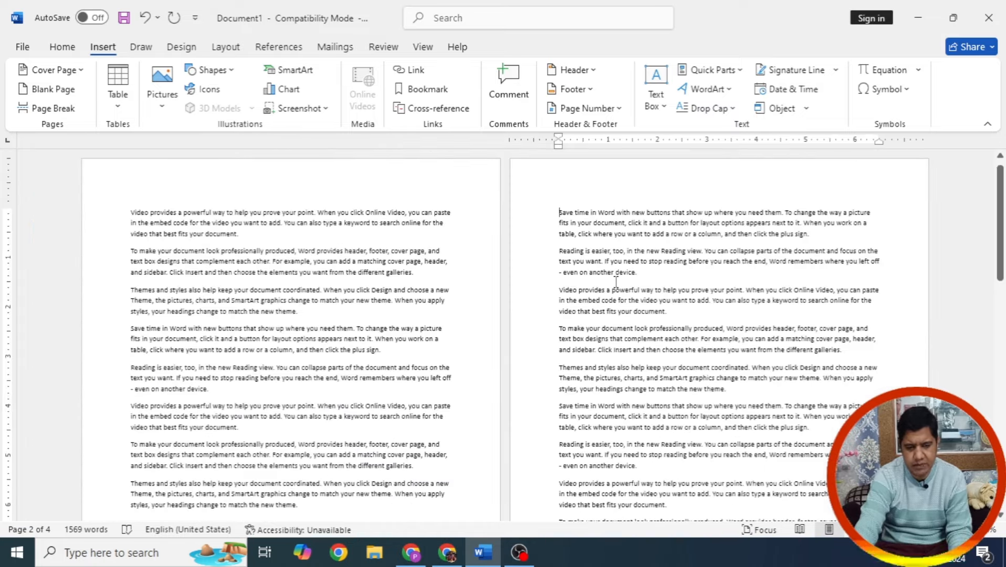
{"action": "mouse_move", "coordinate": [1000, 170]}
{"action": "left_mouse_down"}
{"action": "mouse_move", "coordinate": [1000, 238]}
{"action": "mouse_move", "coordinate": [1002, 181]}
{"action": "left_mouse_up"}
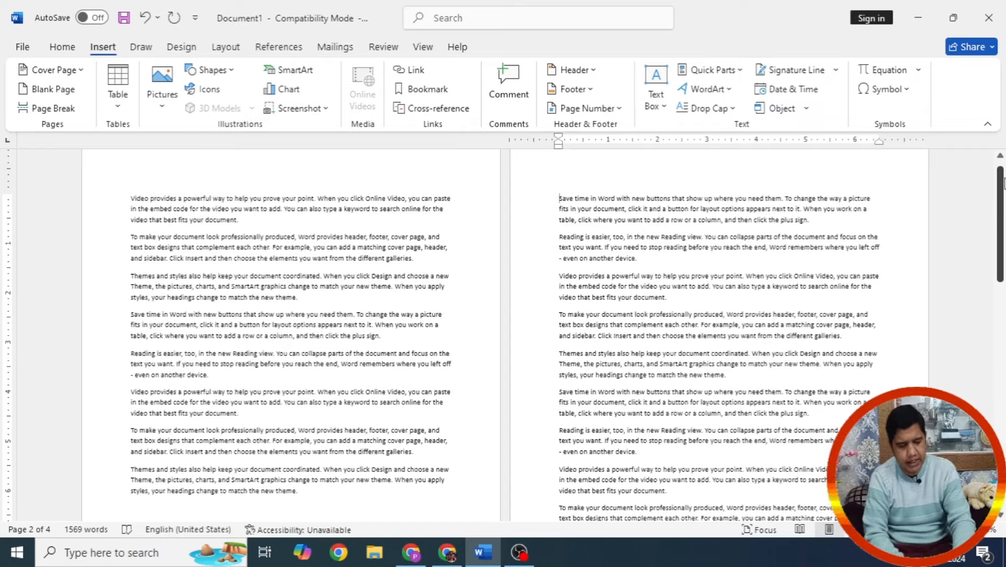
{"action": "key", "text": "ctrl+z"}
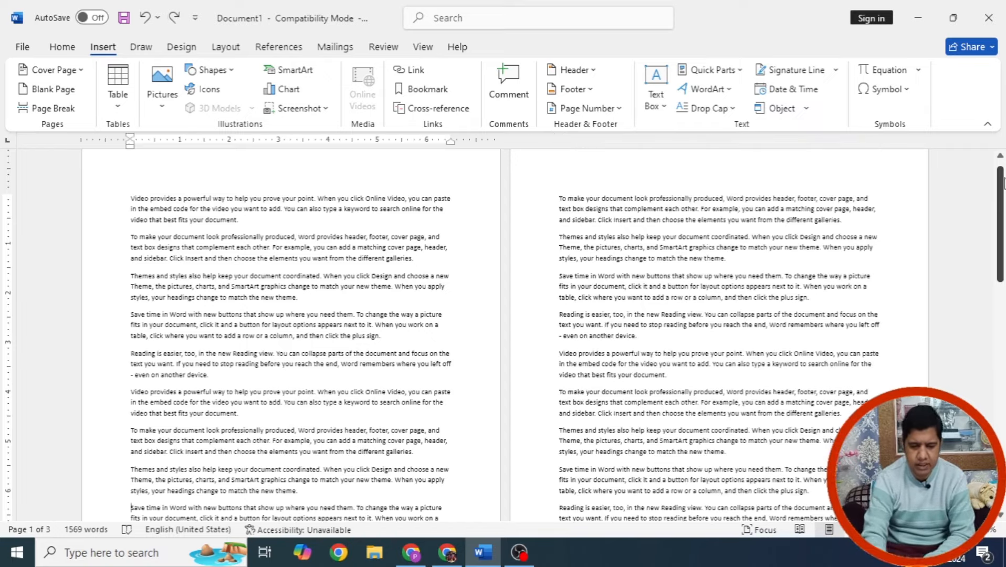
{"action": "key", "text": "Return"}
{"action": "key", "text": "Return"}
{"action": "key", "text": "Return"}
{"action": "key", "text": "Return"}
{"action": "key", "text": "Return"}
{"action": "key", "text": "Return"}
{"action": "key", "text": "Return"}
{"action": "key", "text": "Return"}
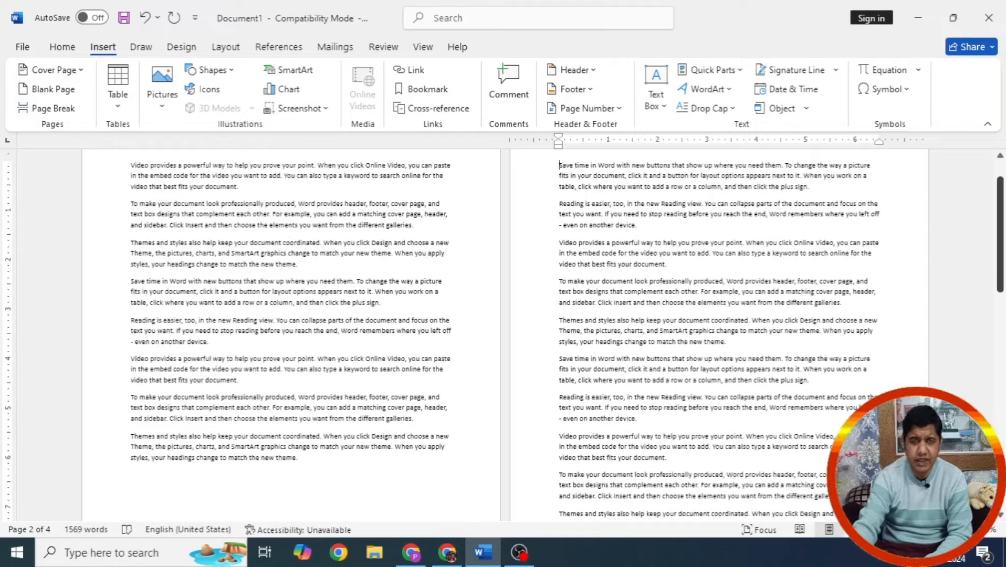
{"action": "left_click_drag", "start_coordinate": [1000, 236], "coordinate": [1003, 206]}
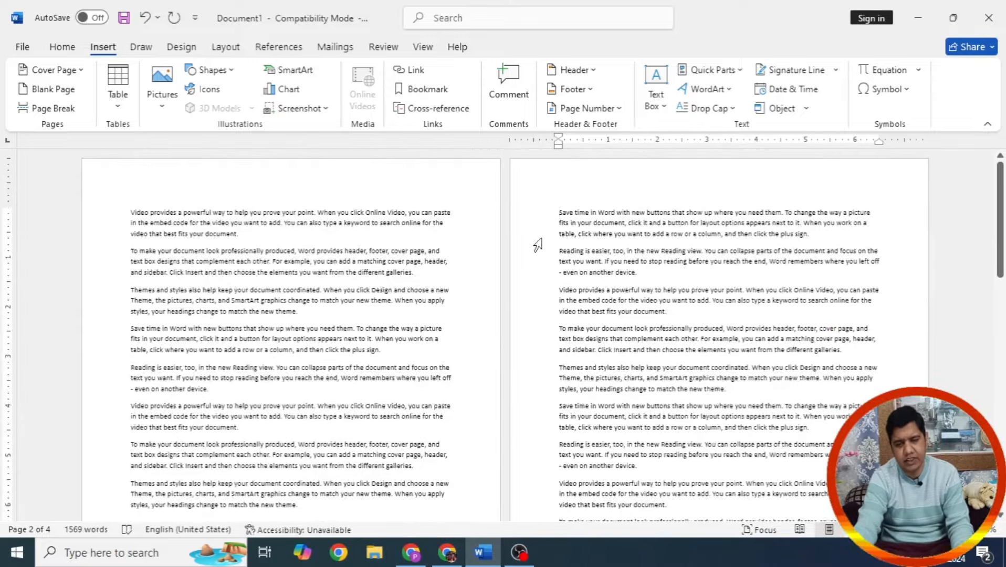
{"action": "scroll", "coordinate": [561, 233], "scroll_direction": "up", "scroll_amount": 3}
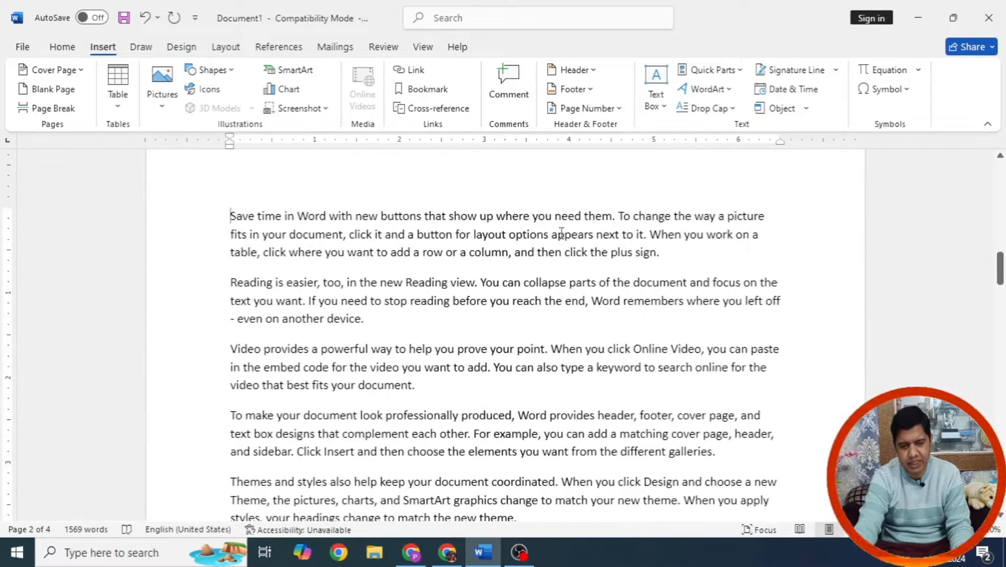
Step: Start a numbered list on a new line after the Themes paragraph
{"action": "left_click_drag", "start_coordinate": [999, 280], "coordinate": [999, 225]}
{"action": "left_click", "coordinate": [577, 290]}
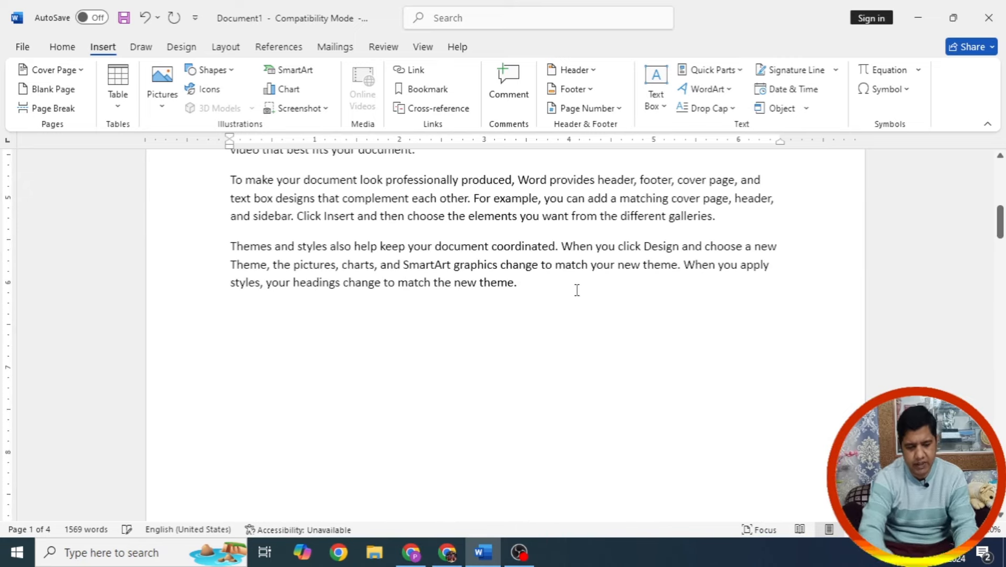
{"action": "type", "text": "thaa"}
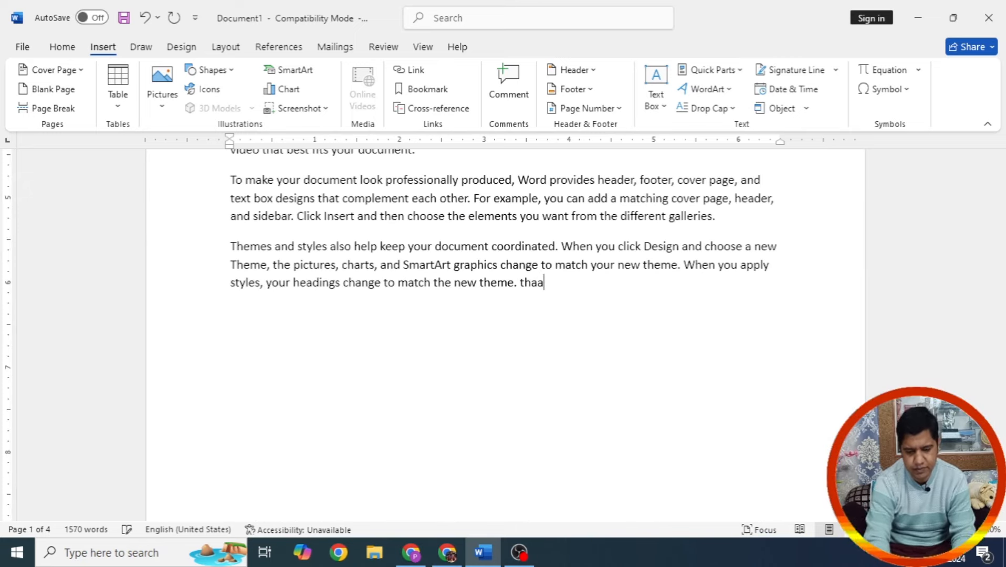
{"action": "key", "text": "BackSpace"}
{"action": "key", "text": "Return"}
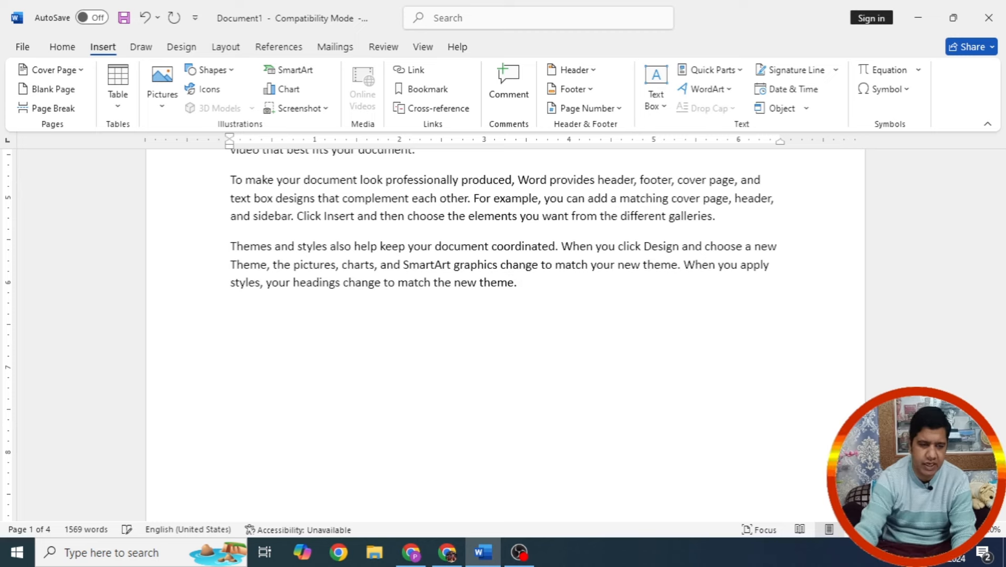
{"action": "left_click", "coordinate": [62, 47]}
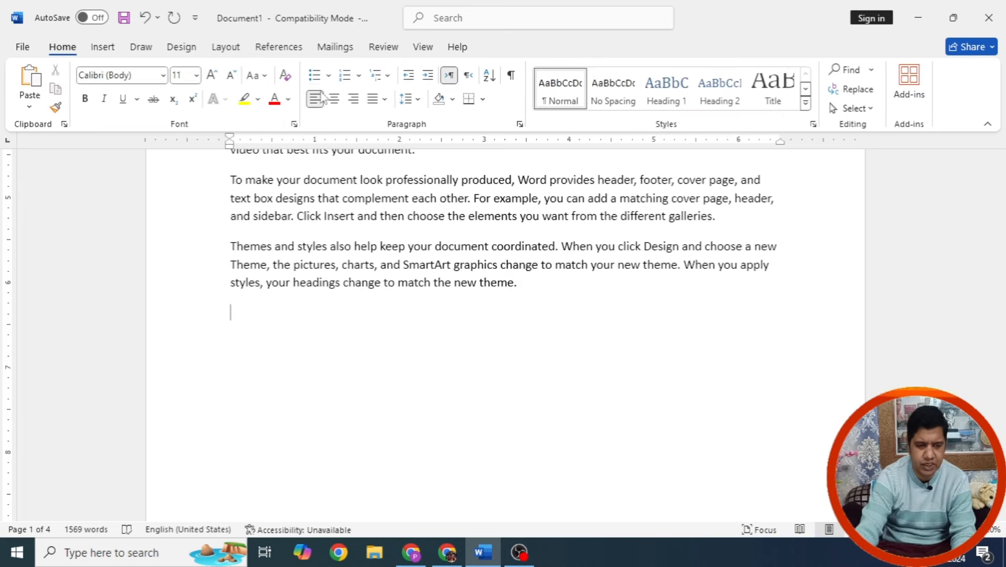
{"action": "left_click", "coordinate": [344, 79]}
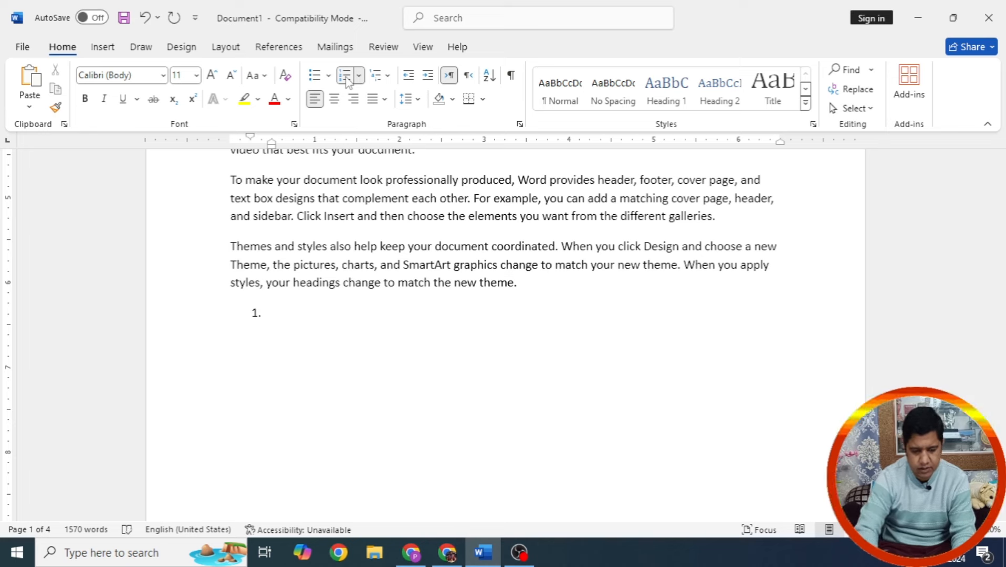
Step: Type list items One, two, three, four and five
{"action": "type", "text": "One"}
{"action": "key", "text": "Return"}
{"action": "type", "text": "two"}
{"action": "key", "text": "Return"}
{"action": "type", "text": "three"}
{"action": "key", "text": "Return"}
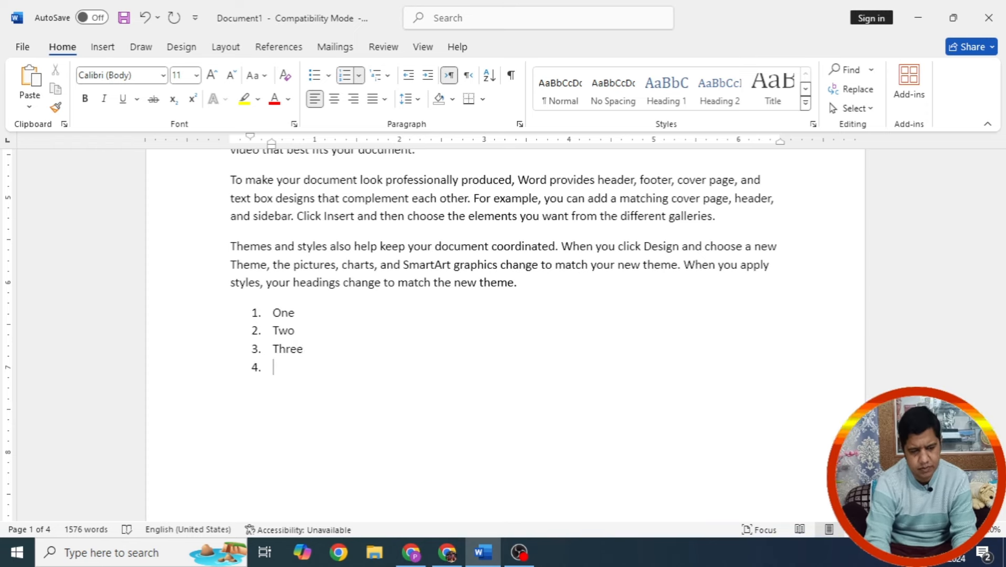
{"action": "type", "text": "four"}
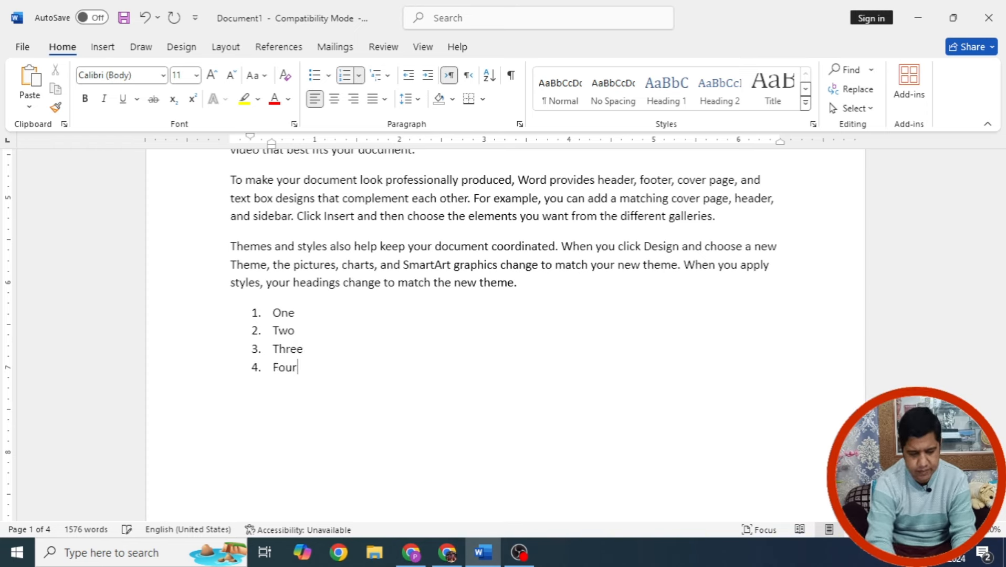
{"action": "key", "text": "Return"}
{"action": "type", "text": "five"}
Step: Add six and seven, then end the numbered list on the empty item 8
{"action": "key", "text": "Return"}
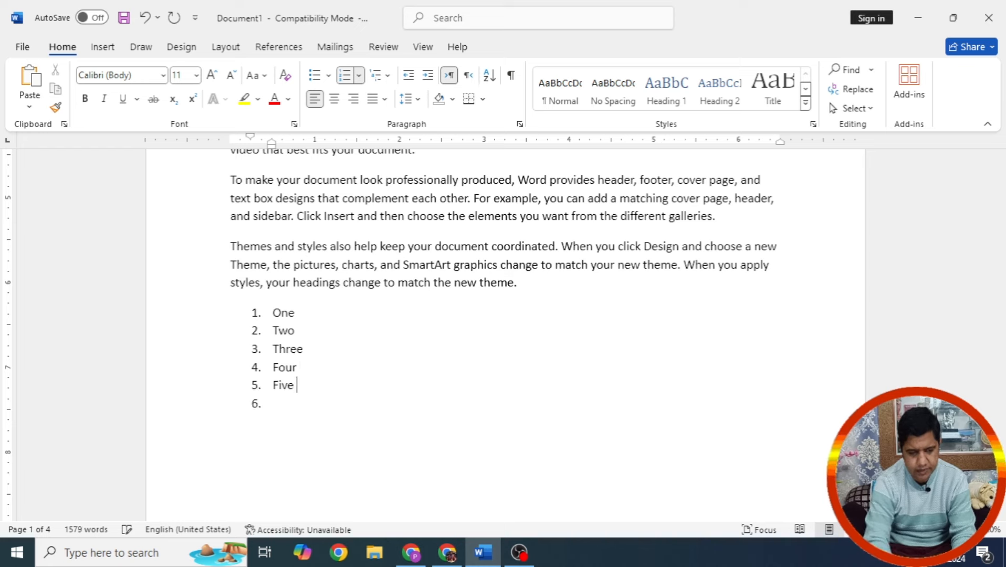
{"action": "type", "text": "six"}
{"action": "key", "text": "Return"}
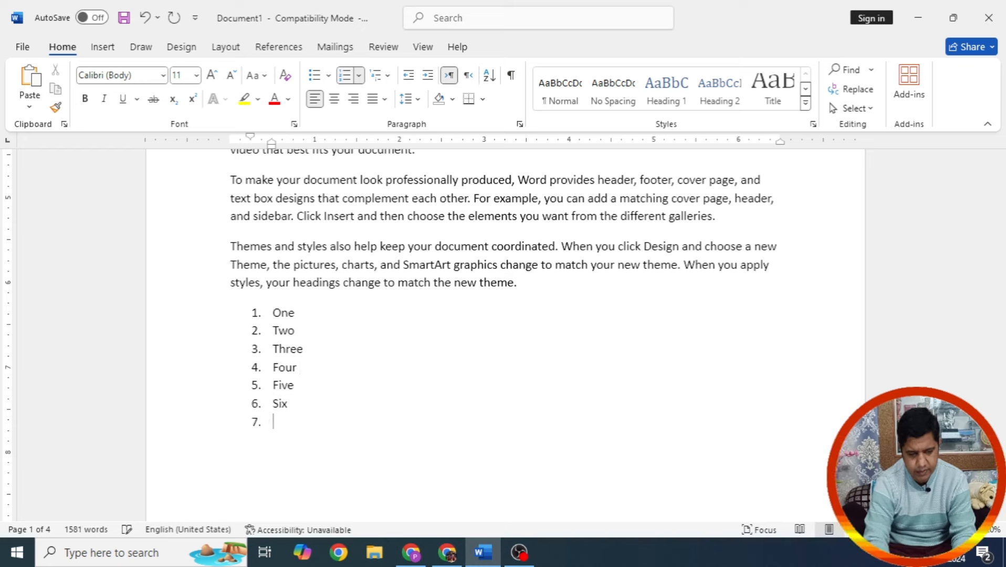
{"action": "type", "text": "seven"}
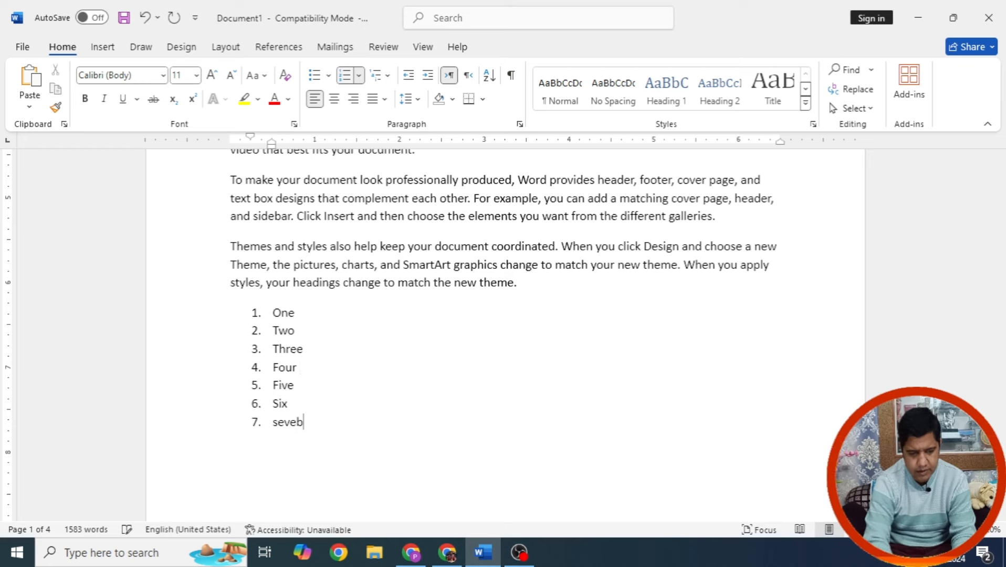
{"action": "type", "text": "n"}
{"action": "key", "text": "Return"}
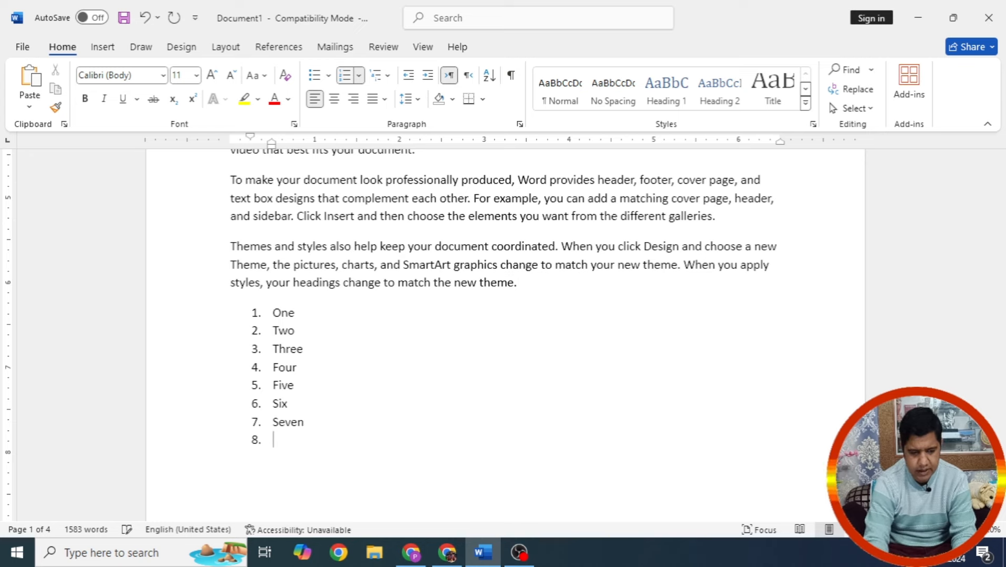
{"action": "key", "text": "BackSpace"}
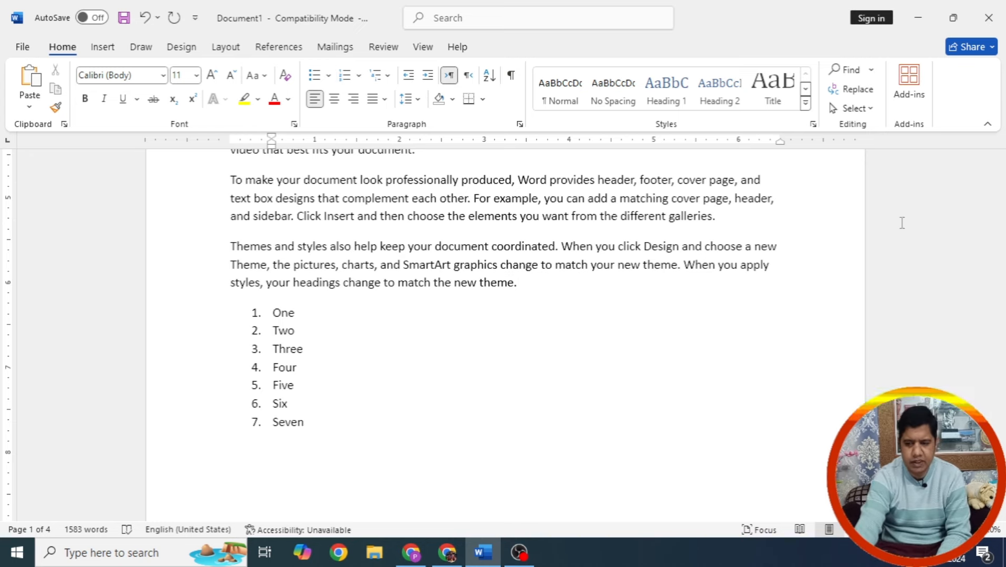
Step: Delete the empty lines after Seven, pulling the next paragraph onto page 1
{"action": "left_click_drag", "start_coordinate": [999, 219], "coordinate": [1000, 278]}
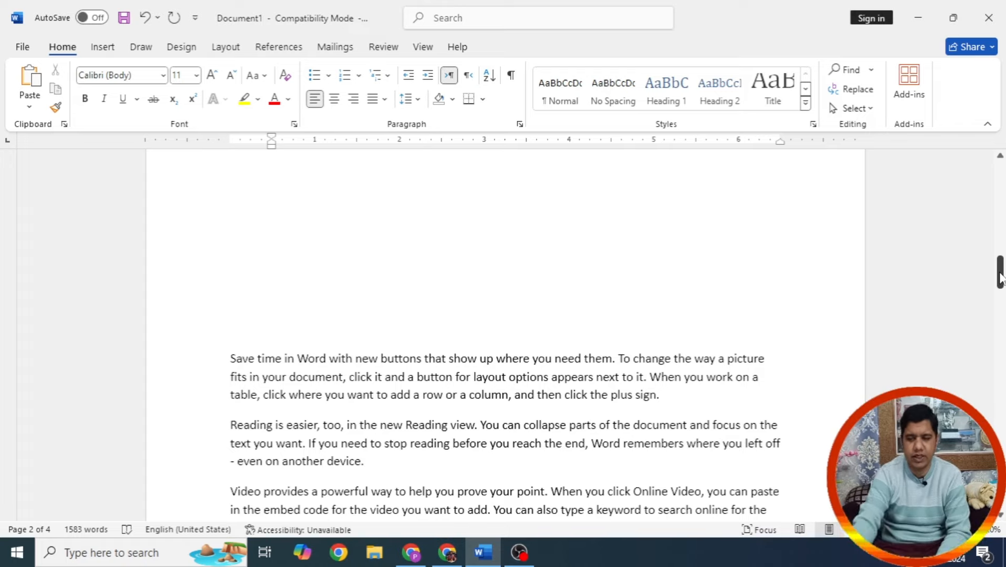
{"action": "scroll", "coordinate": [696, 325], "scroll_direction": "down", "scroll_amount": 3, "text": "ctrl"}
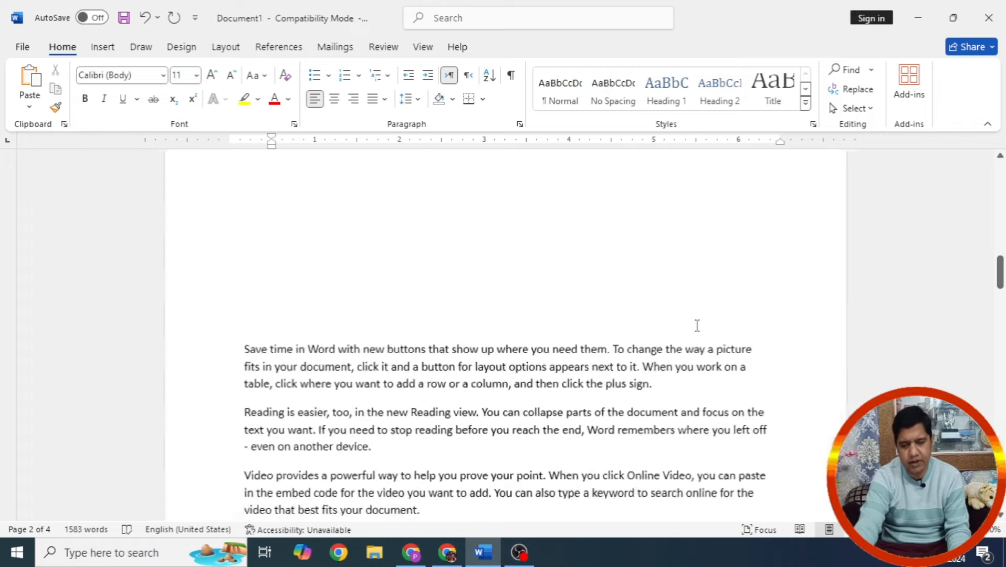
{"action": "scroll", "coordinate": [697, 324], "scroll_direction": "down", "scroll_amount": 5, "text": "ctrl"}
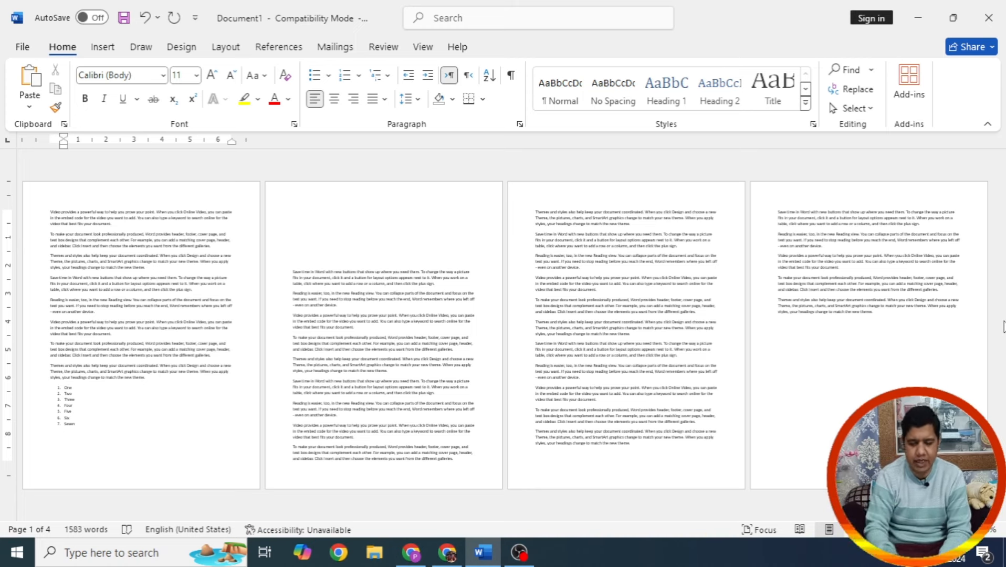
{"action": "key", "text": "Delete"}
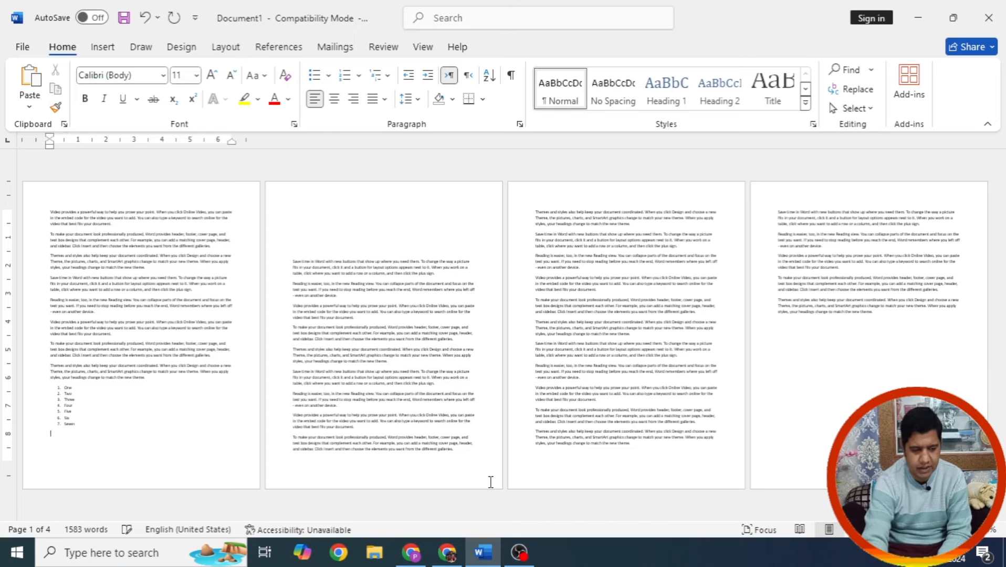
{"action": "key", "text": "Delete"}
{"action": "key", "text": "Delete"}
{"action": "key", "text": "Delete"}
{"action": "key", "text": "Delete"}
{"action": "key", "text": "Delete"}
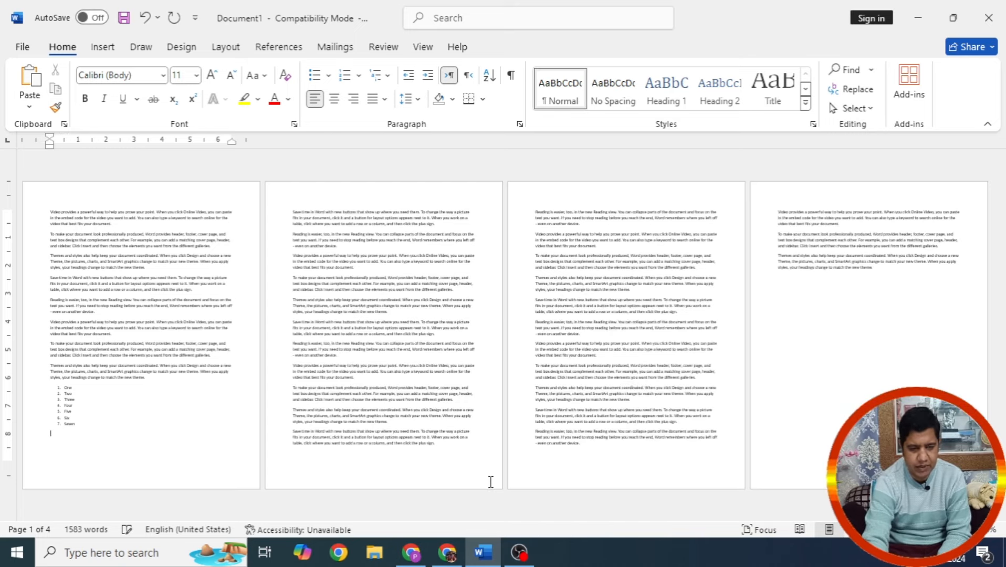
{"action": "key", "text": "Delete"}
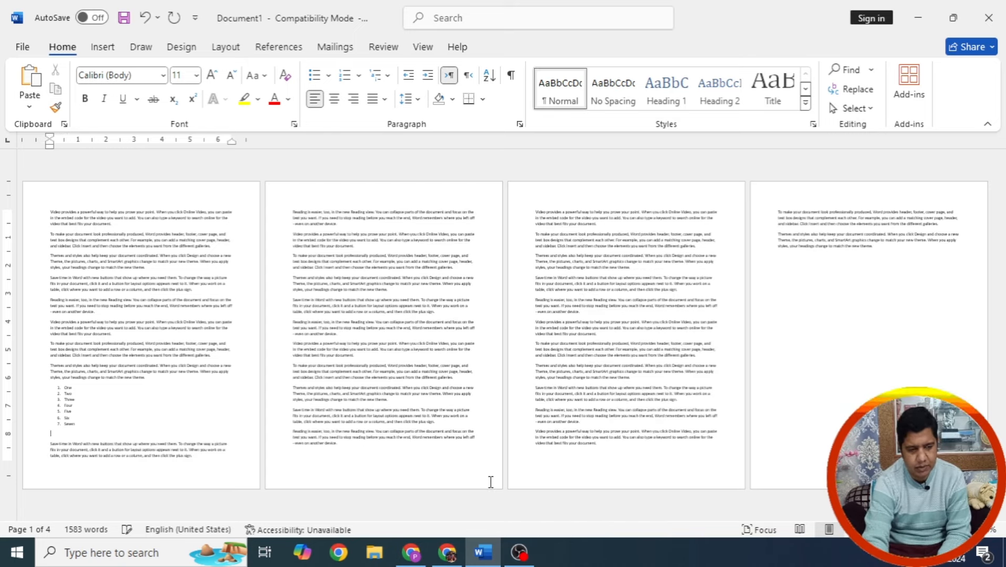
Step: Add placeholder lines below Seven and at the top of page 2
{"action": "key", "text": "Return"}
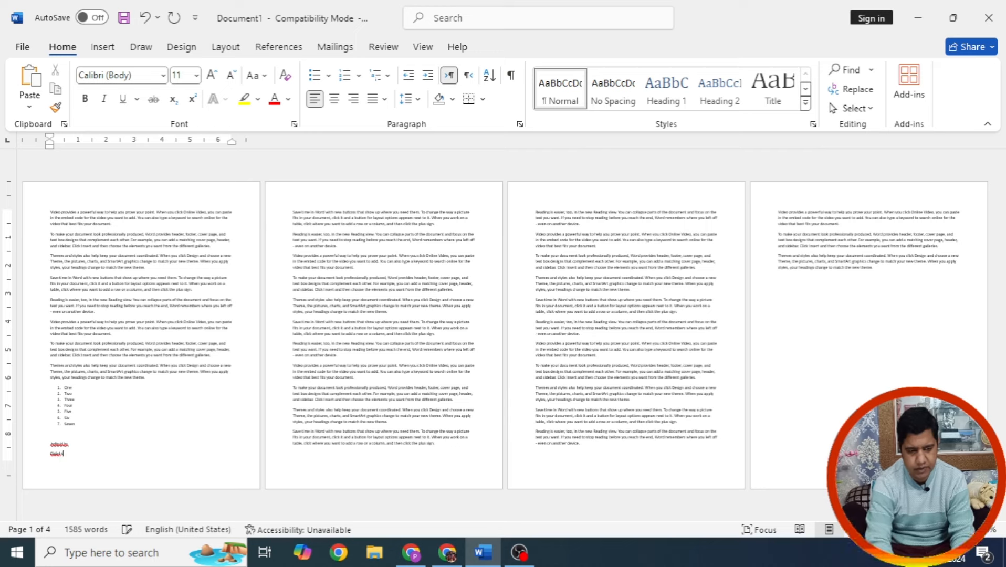
{"action": "key", "text": "Return"}
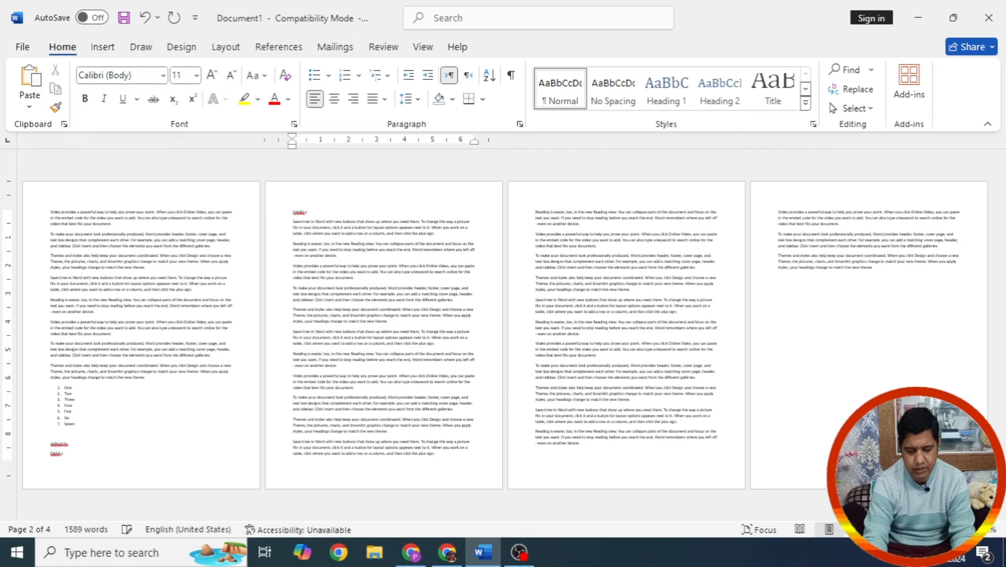
{"action": "key", "text": "Return"}
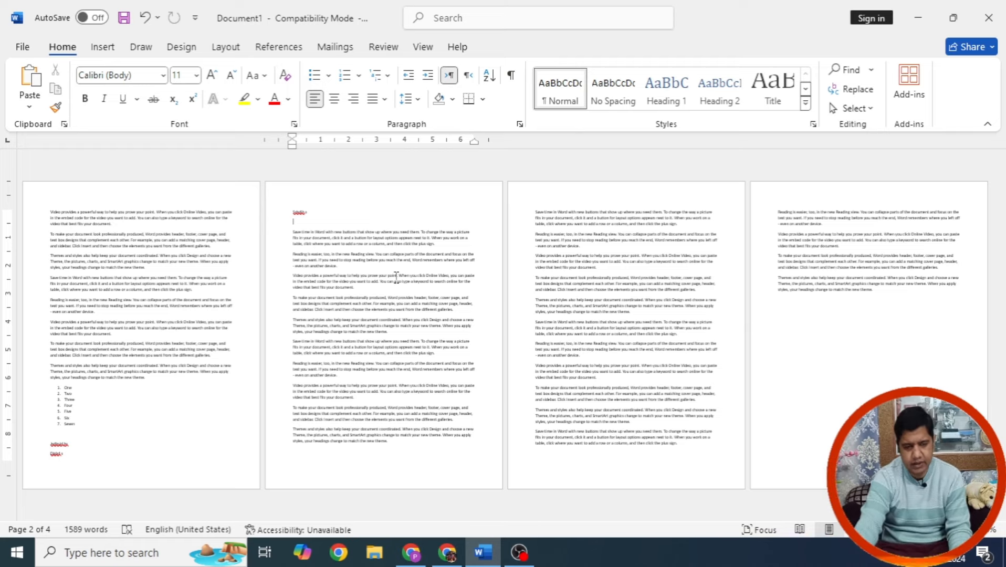
Step: Insert a page break after the 'new theme.' paragraph
{"action": "scroll", "coordinate": [395, 275], "scroll_direction": "up", "scroll_amount": 4, "text": "ctrl"}
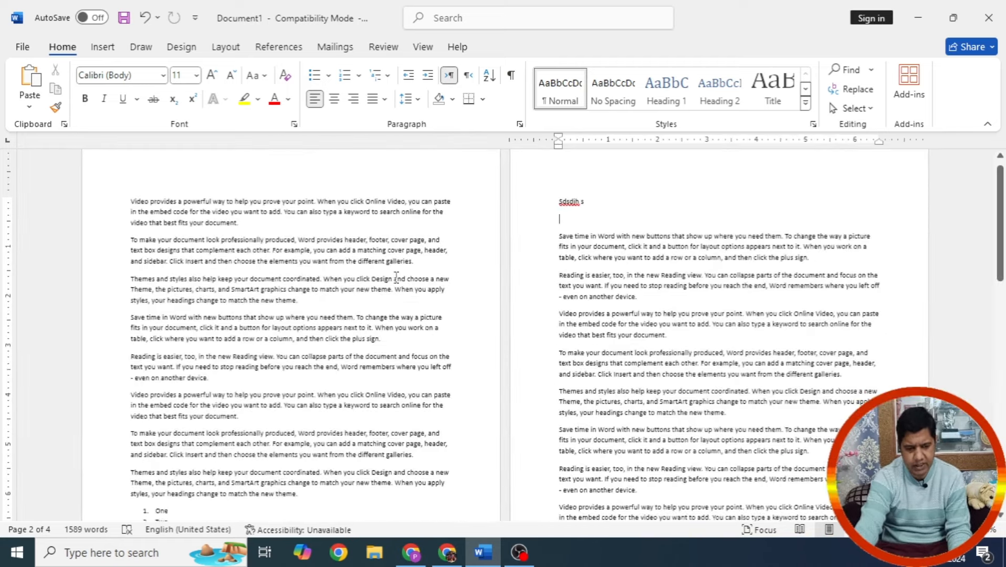
{"action": "scroll", "coordinate": [430, 279], "scroll_direction": "down", "scroll_amount": 15}
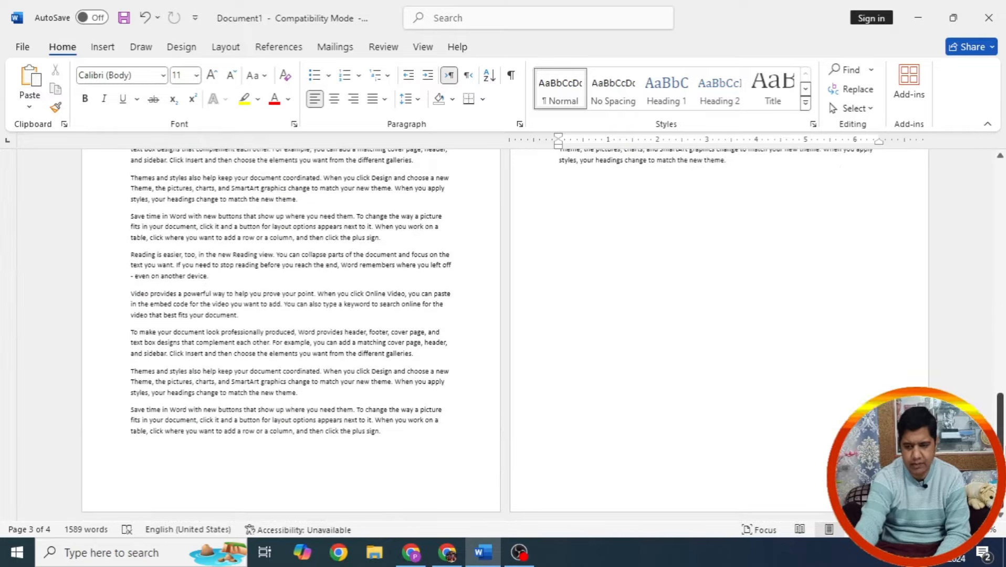
{"action": "scroll", "coordinate": [912, 377], "scroll_direction": "down", "scroll_amount": 5}
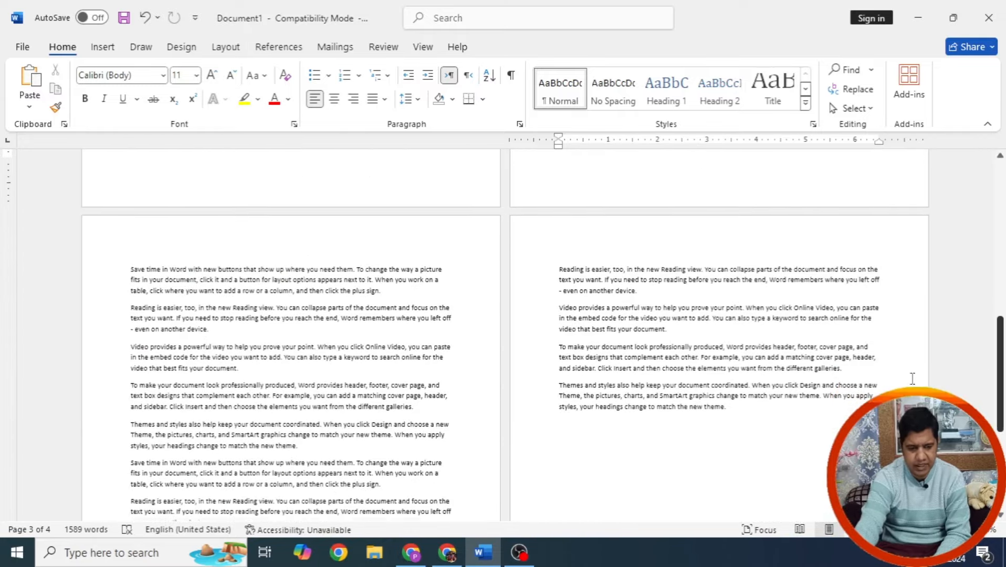
{"action": "left_click", "coordinate": [311, 443]}
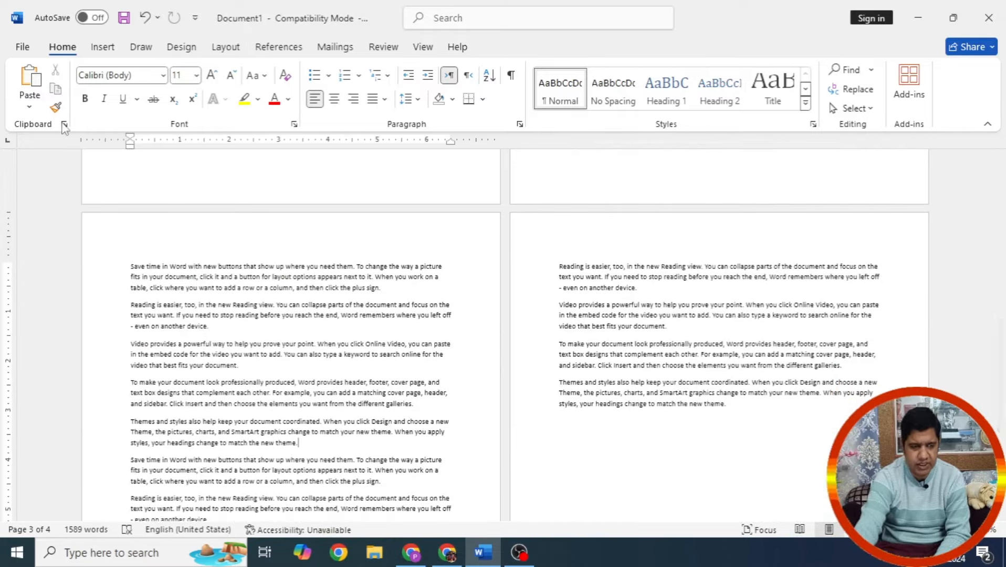
{"action": "left_click", "coordinate": [104, 48]}
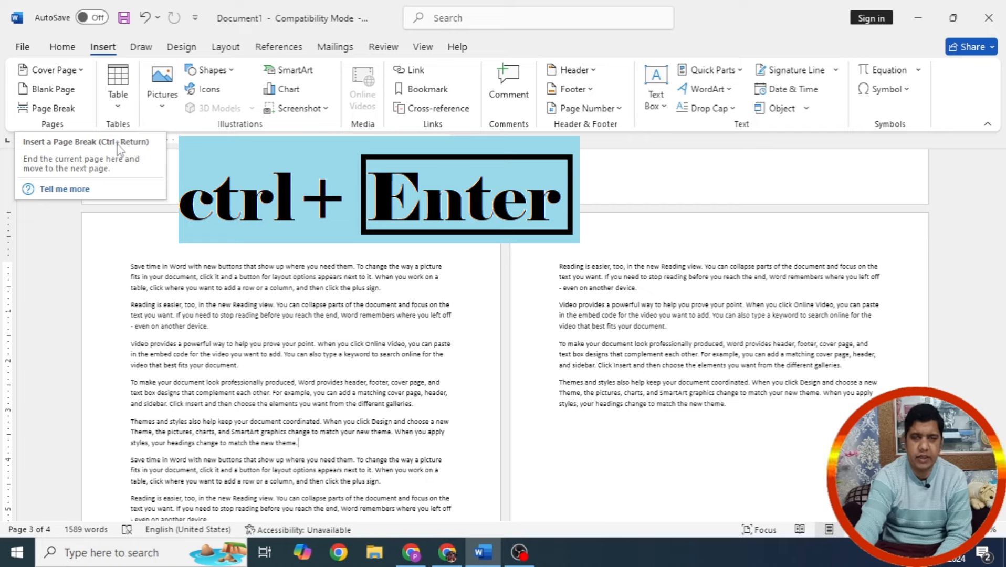
{"action": "left_click", "coordinate": [54, 109]}
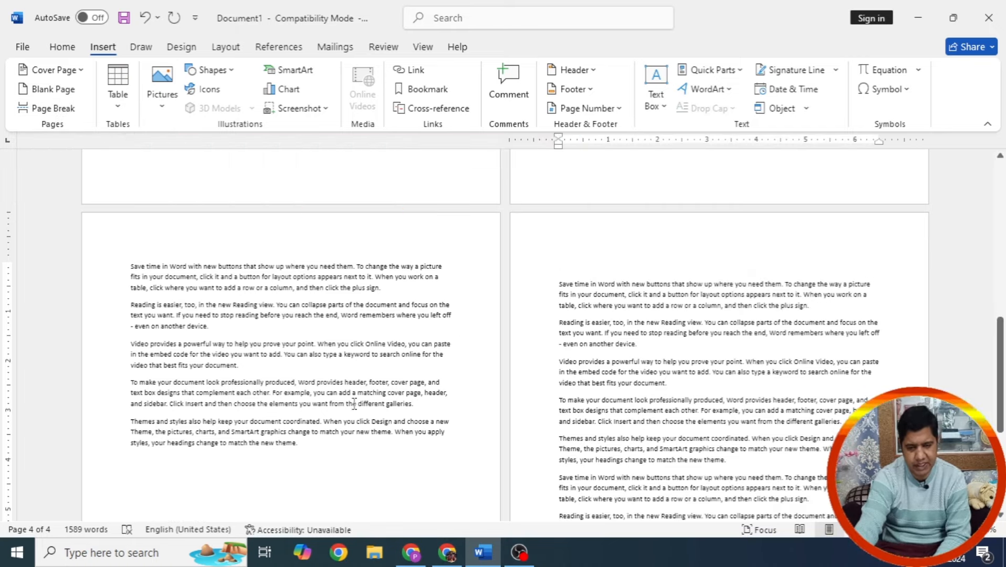
Step: Start a numbered list with Red, Green, Orange, Purple, Blue and Black
{"action": "left_click", "coordinate": [334, 441]}
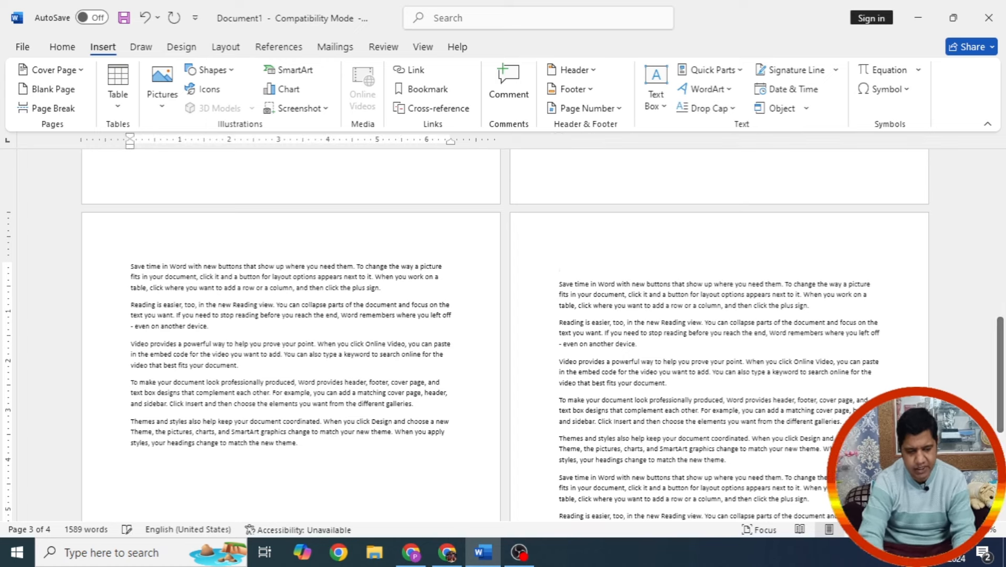
{"action": "key", "text": "Return"}
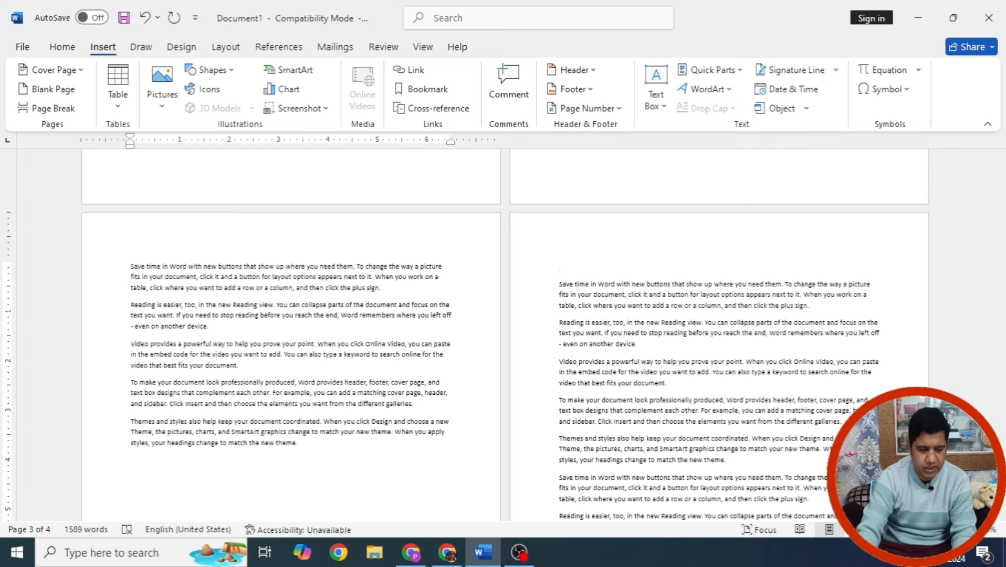
{"action": "type", "text": "1."}
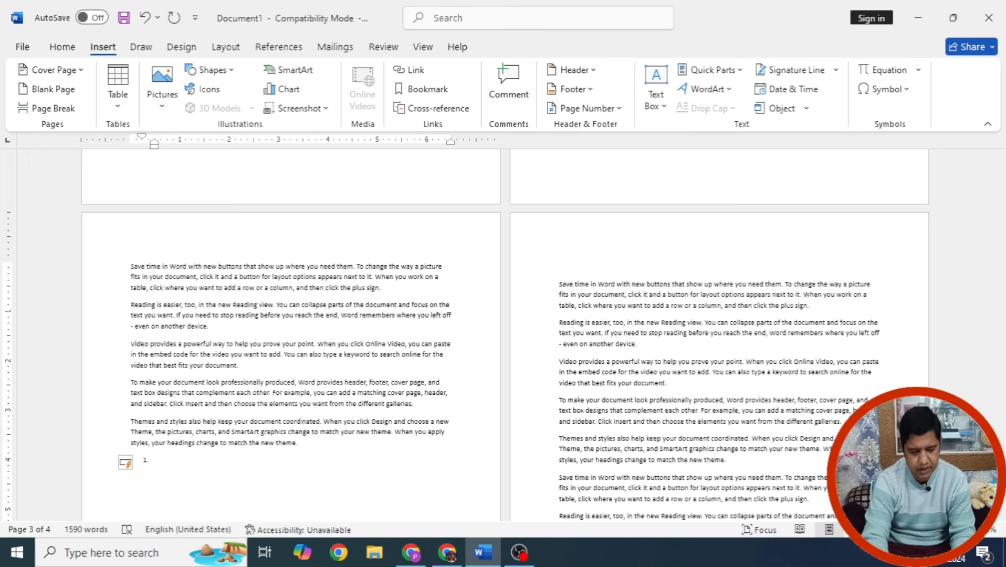
{"action": "type", "text": "re"}
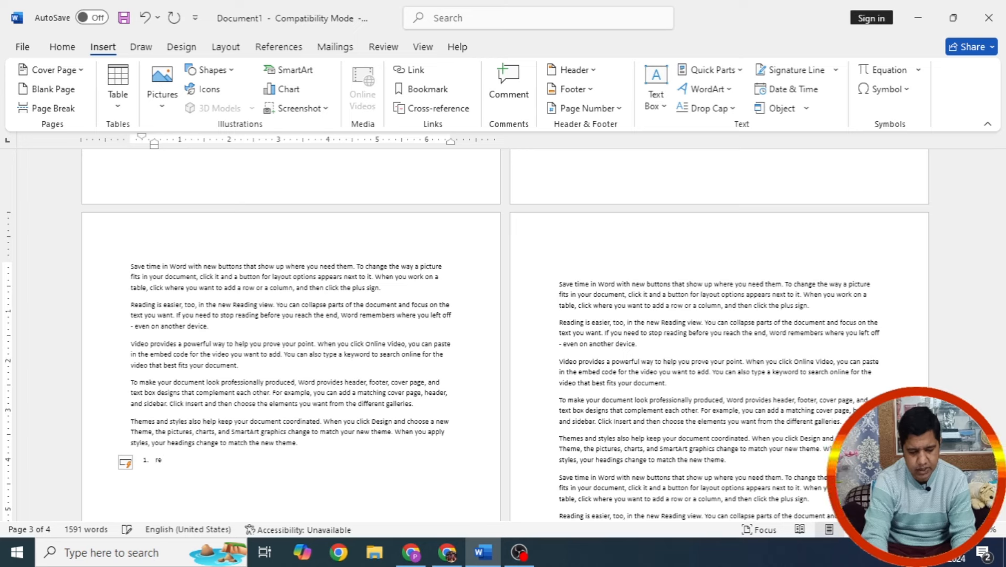
{"action": "type", "text": "d"}
{"action": "key", "text": "Return"}
{"action": "type", "text": "green"}
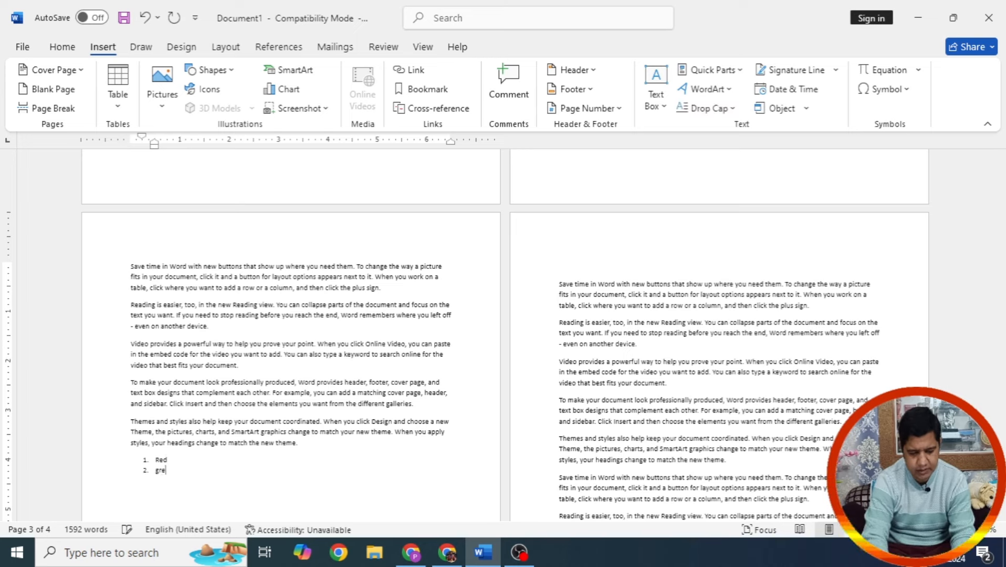
{"action": "key", "text": "Return"}
{"action": "type", "text": "orange"}
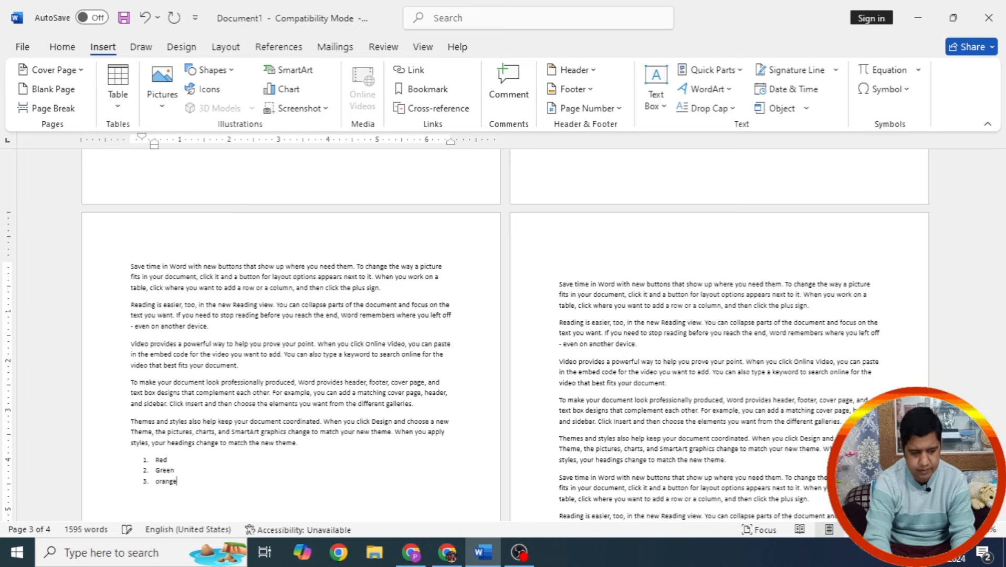
{"action": "key", "text": "Return"}
{"action": "type", "text": "pu"}
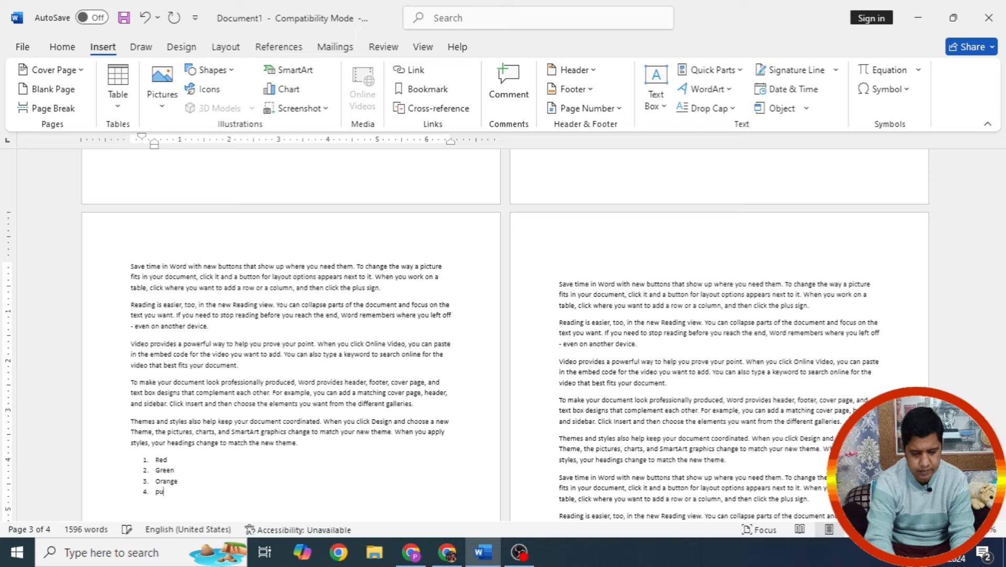
{"action": "type", "text": "rple"}
{"action": "key", "text": "Return"}
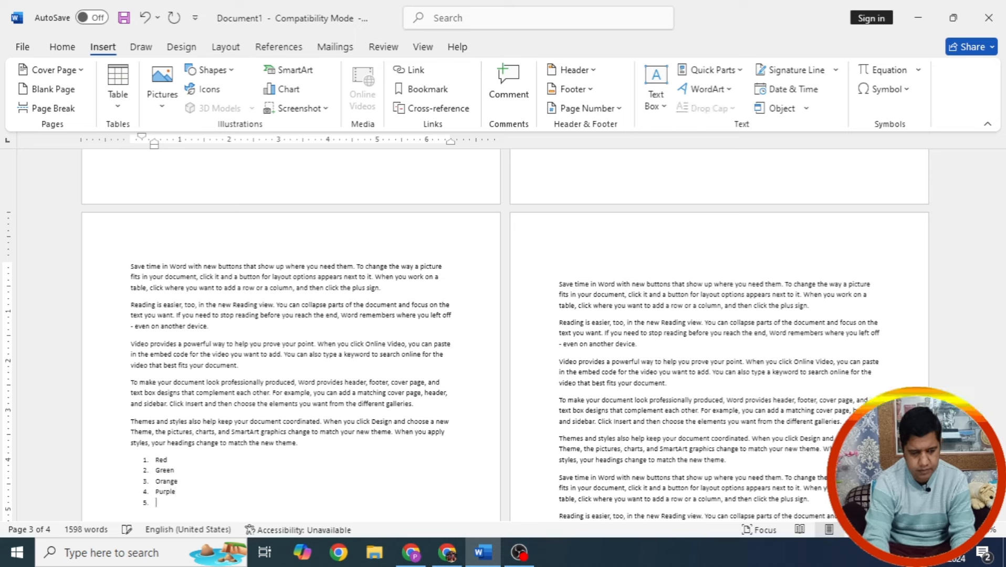
{"action": "type", "text": "blue"}
{"action": "key", "text": "Return"}
{"action": "type", "text": "black"}
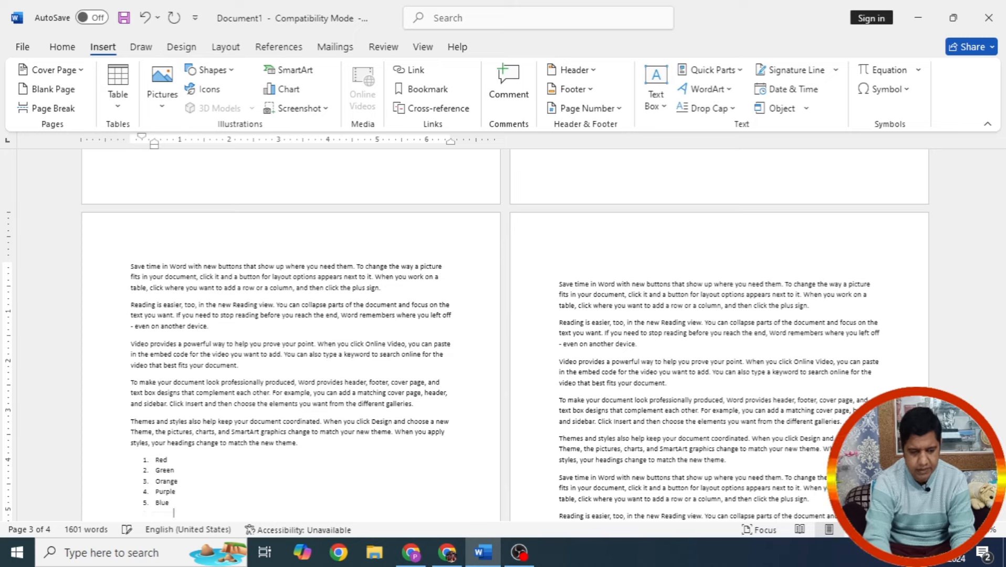
{"action": "key", "text": "Return"}
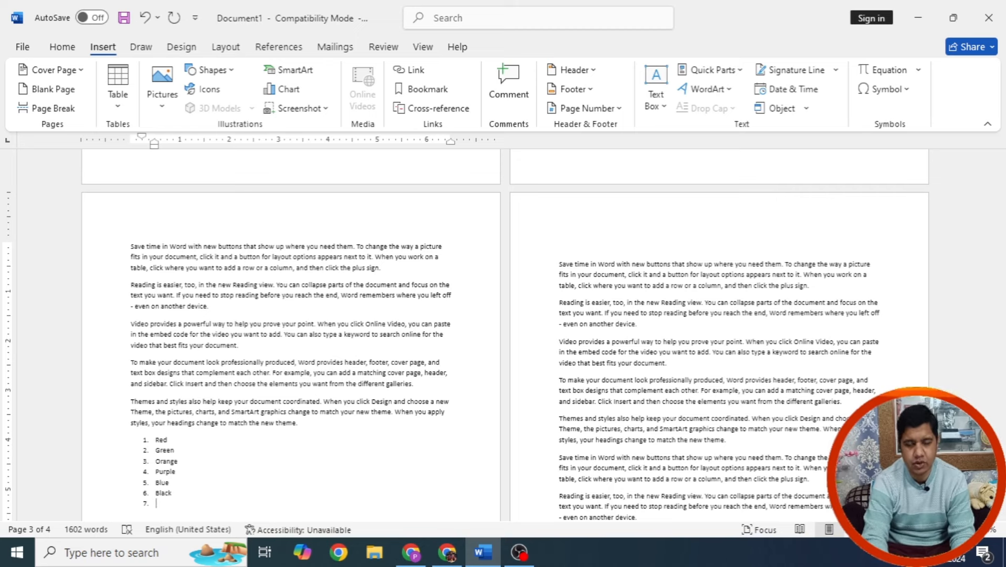
Step: Fill list items 7 through 25 with gibberish filler, leaving an empty item 26
{"action": "left_click", "coordinate": [572, 247]}
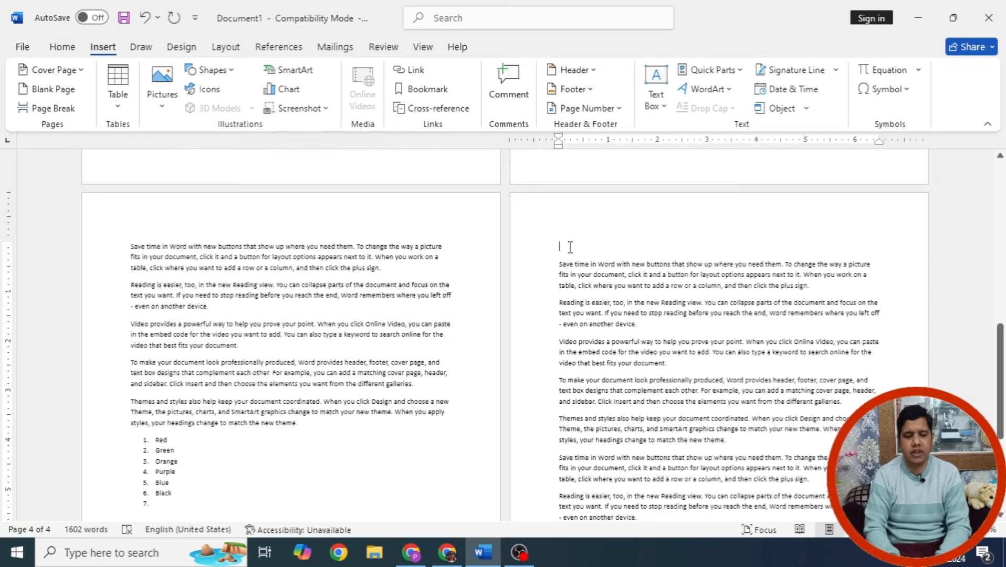
{"action": "left_click", "coordinate": [166, 505]}
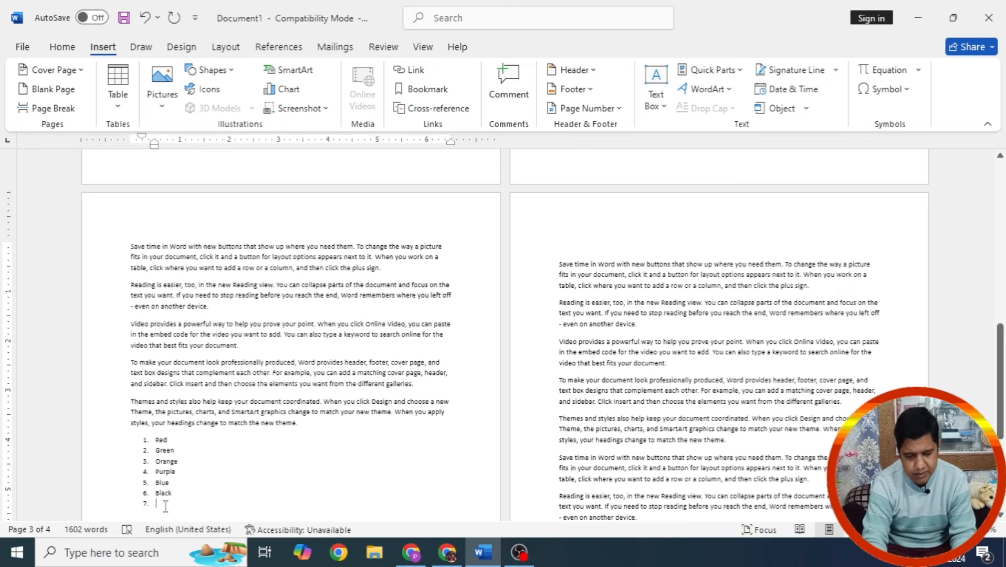
{"action": "type", "text": "dsads"}
{"action": "type", "text": "sd"}
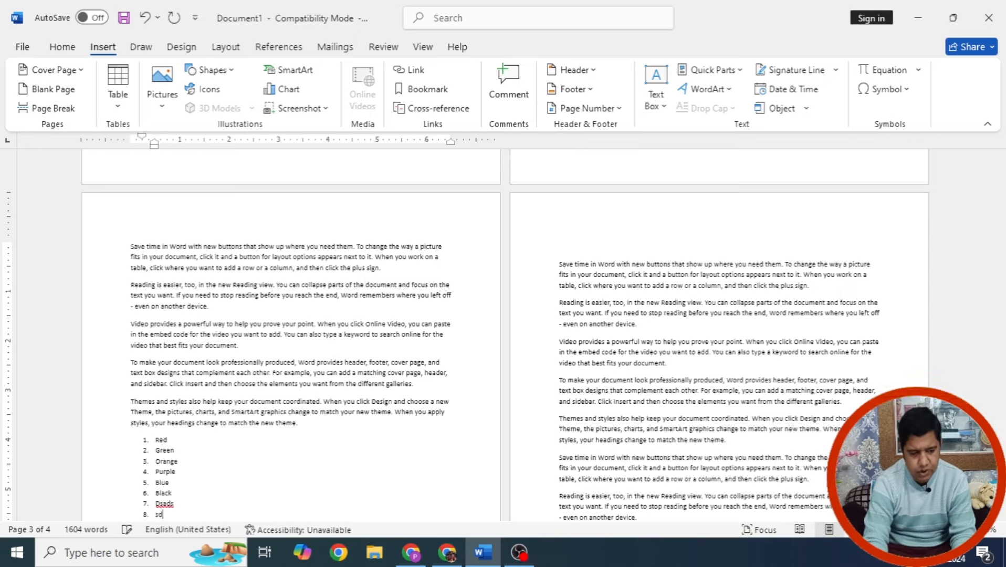
{"action": "type", "text": "sa"}
{"action": "key", "text": "Return"}
{"action": "type", "text": "dsd"}
{"action": "key", "text": "Return"}
{"action": "type", "text": "sdsa"}
{"action": "key", "text": "Return"}
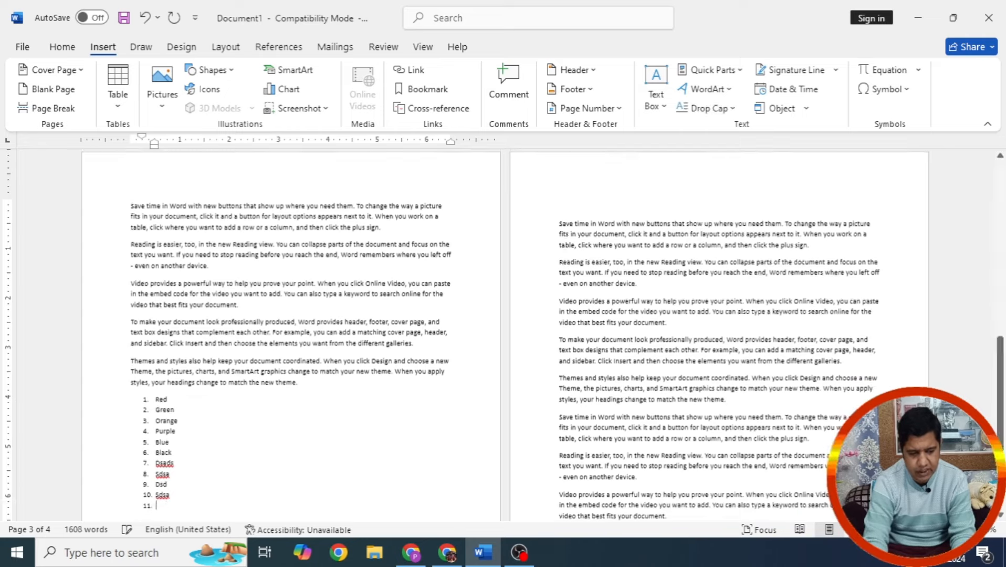
{"action": "type", "text": "asdsa"}
{"action": "key", "text": "Return"}
{"action": "type", "text": "sdadas"}
{"action": "key", "text": "Return"}
{"action": "type", "text": "d"}
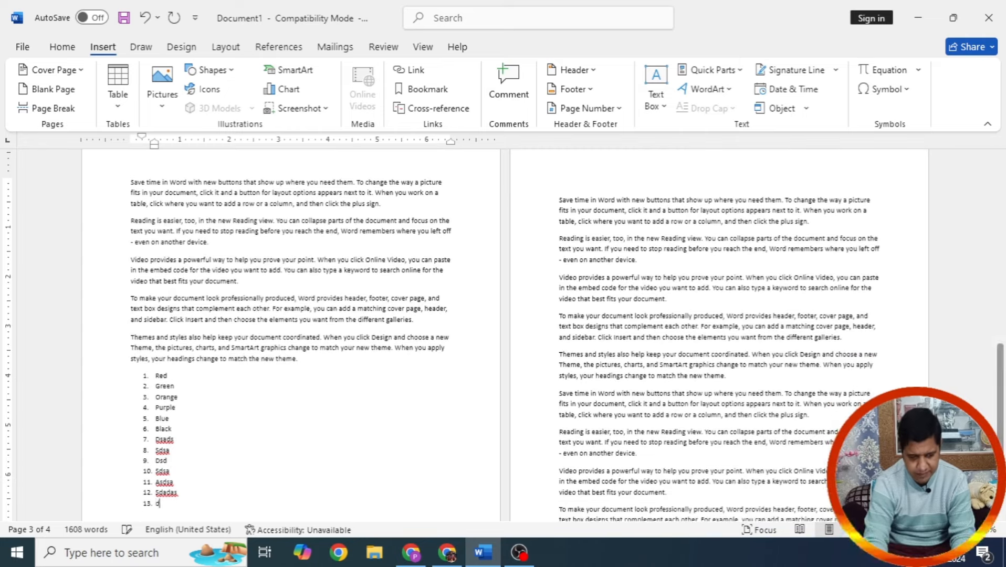
{"action": "type", "text": "sad"}
{"action": "key", "text": "Return"}
{"action": "type", "text": "dsad"}
{"action": "key", "text": "Return"}
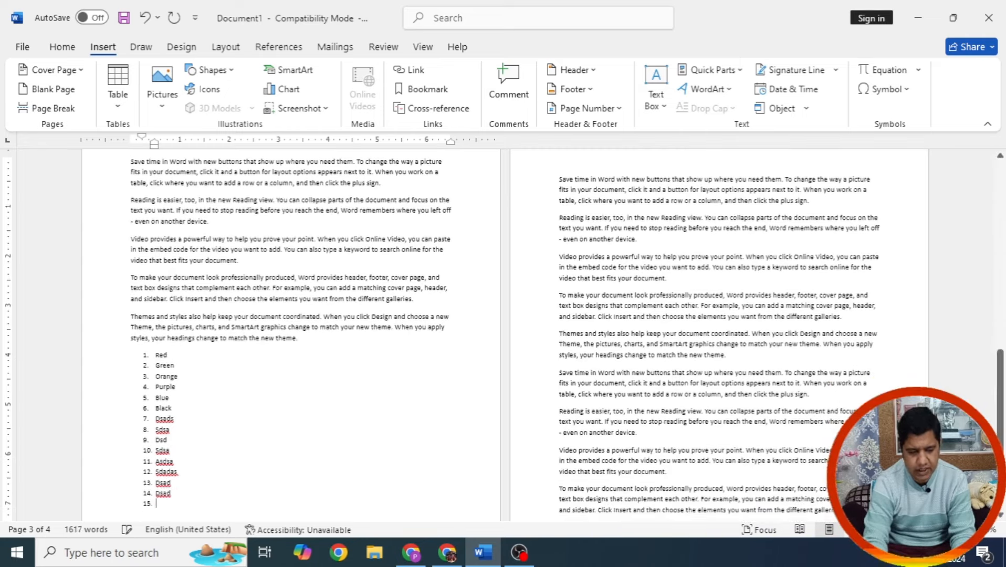
{"action": "type", "text": "dasd"}
{"action": "key", "text": "Return"}
{"action": "type", "text": "dasdd"}
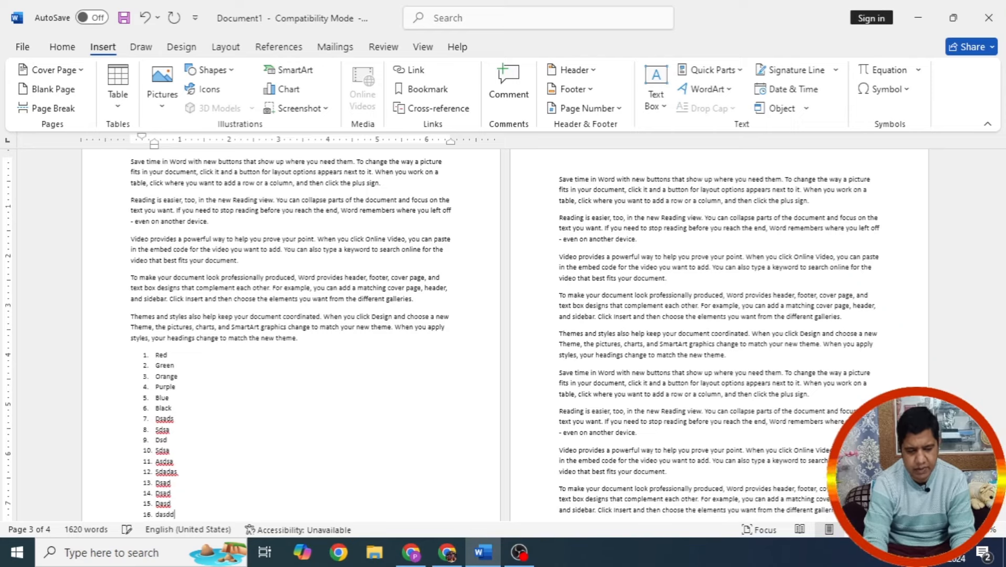
{"action": "key", "text": "Return"}
{"action": "type", "text": "dasdas"}
{"action": "key", "text": "Return"}
{"action": "type", "text": "dasdas"}
{"action": "key", "text": "Return"}
{"action": "type", "text": "asd"}
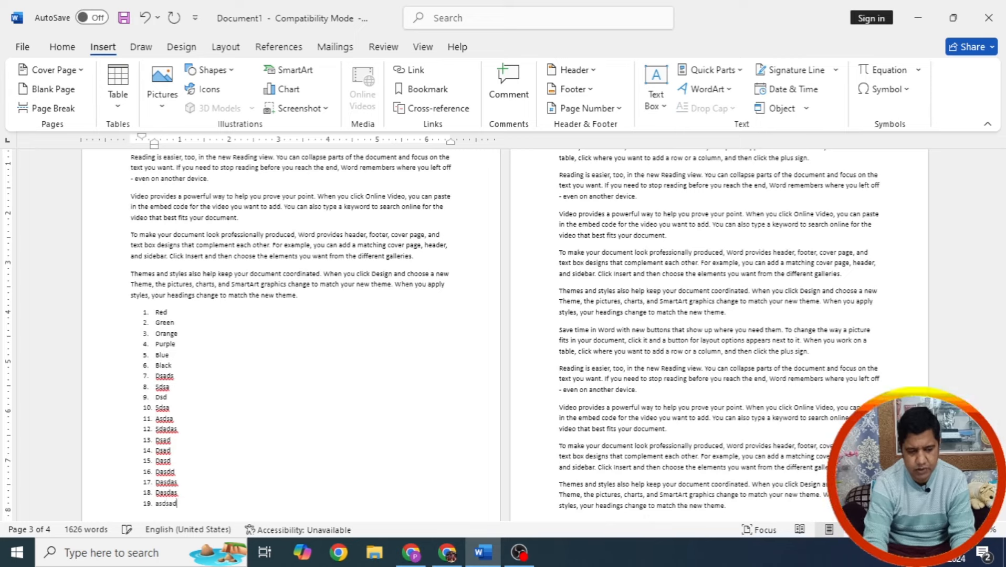
{"action": "type", "text": "sad"}
{"action": "key", "text": "Return"}
{"action": "type", "text": "dasdasd"}
{"action": "key", "text": "Return"}
{"action": "type", "text": "d"}
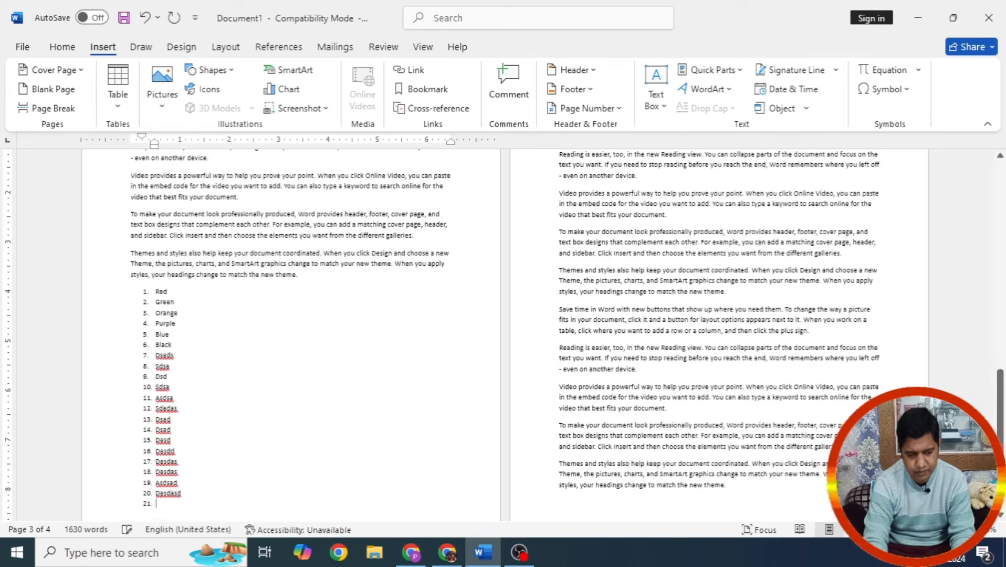
{"action": "type", "text": "ssaddsadsa"}
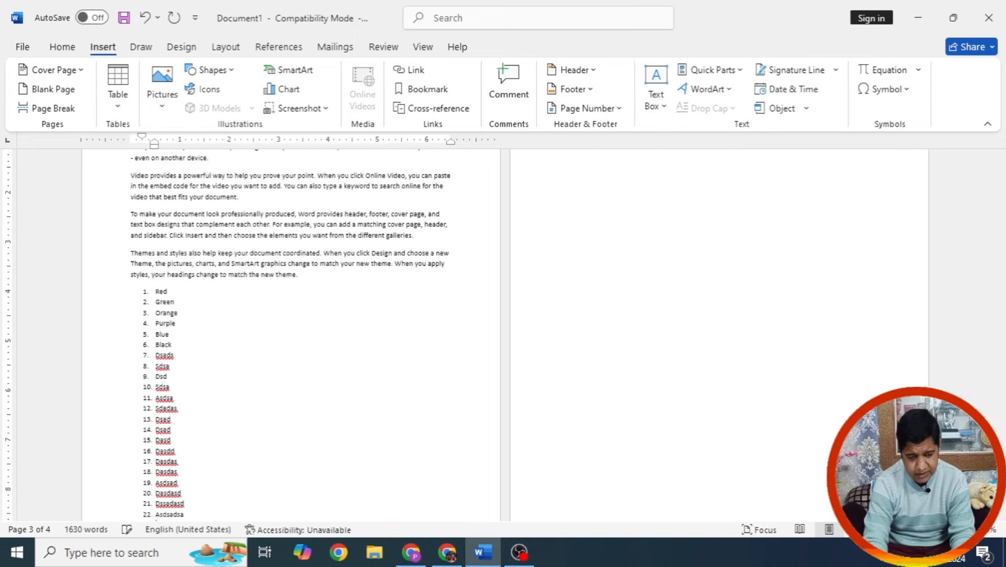
{"action": "key", "text": "Return"}
{"action": "type", "text": "dsa"}
{"action": "type", "text": "dsad"}
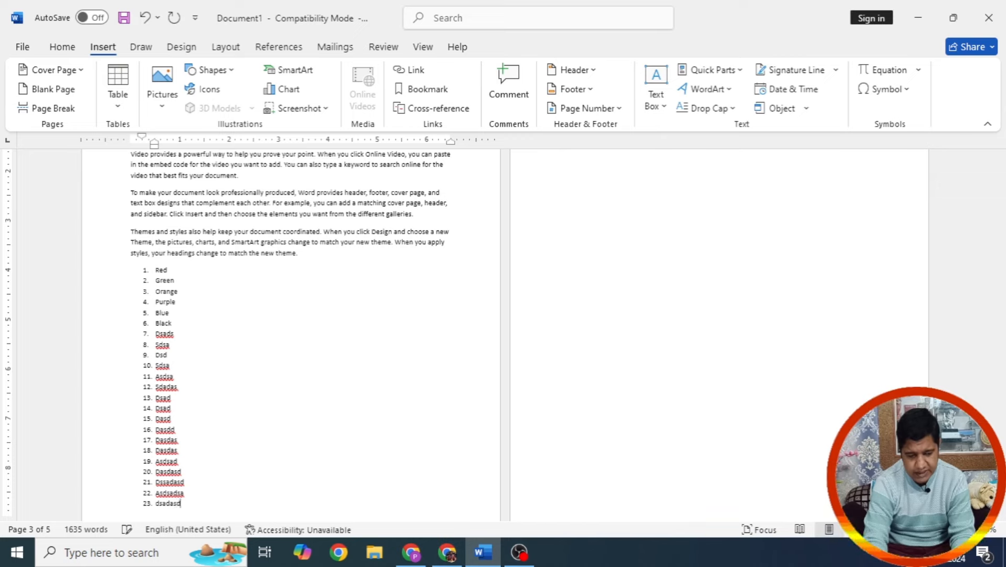
{"action": "key", "text": "Return"}
{"action": "type", "text": "dsadas"}
{"action": "key", "text": "Return"}
{"action": "type", "text": "dasdsad"}
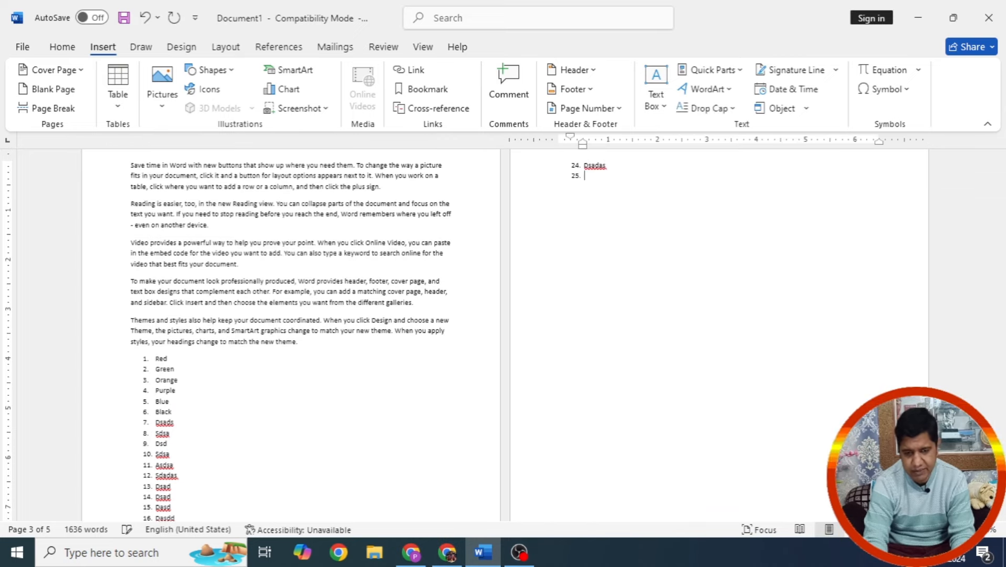
{"action": "key", "text": "Return"}
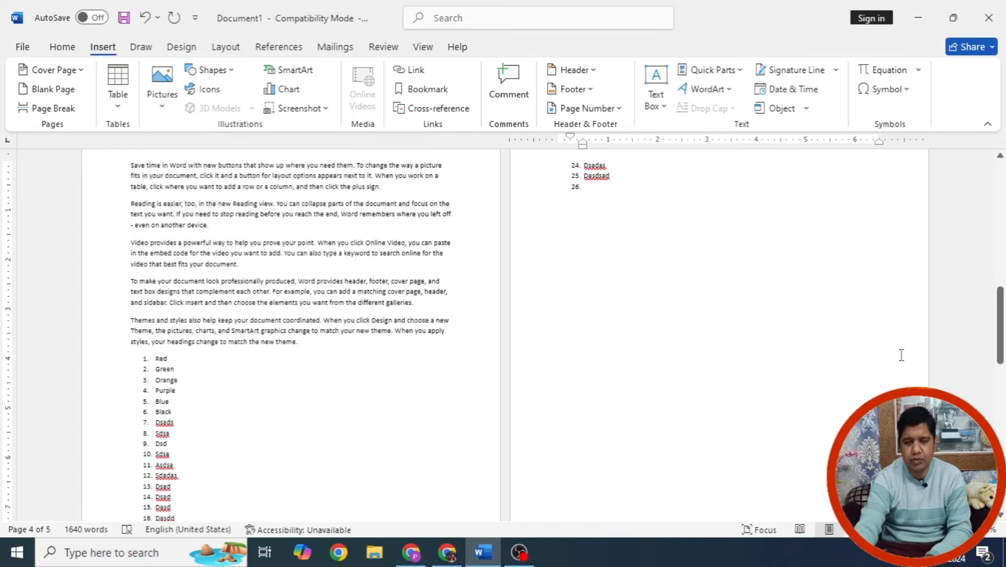
Step: Scroll through the 5-page, 1640-word document and select all its text
{"action": "left_click_drag", "start_coordinate": [1003, 328], "coordinate": [1003, 392]}
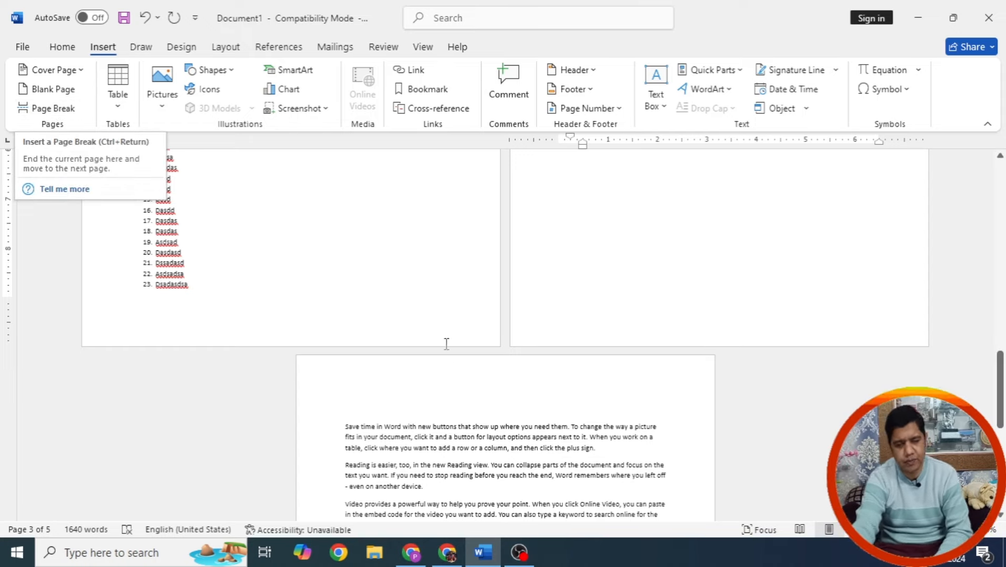
{"action": "scroll", "coordinate": [396, 296], "scroll_direction": "down", "scroll_amount": 5}
{"action": "key", "text": "ctrl+a"}
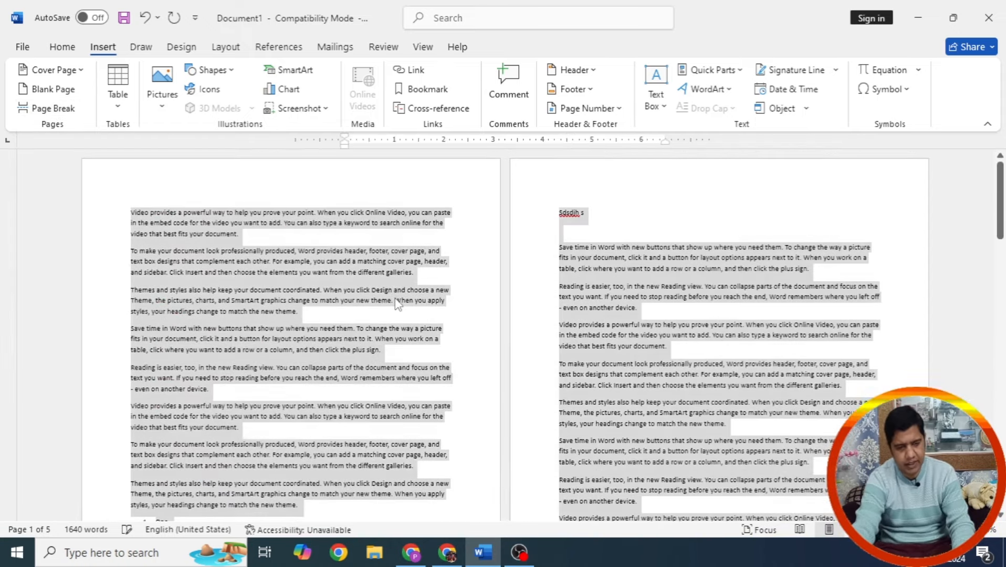
Step: Delete all the selected text, leaving Document1 as a single empty page at 0 words
{"action": "key", "text": "Delete"}
{"action": "left_click", "coordinate": [120, 92]}
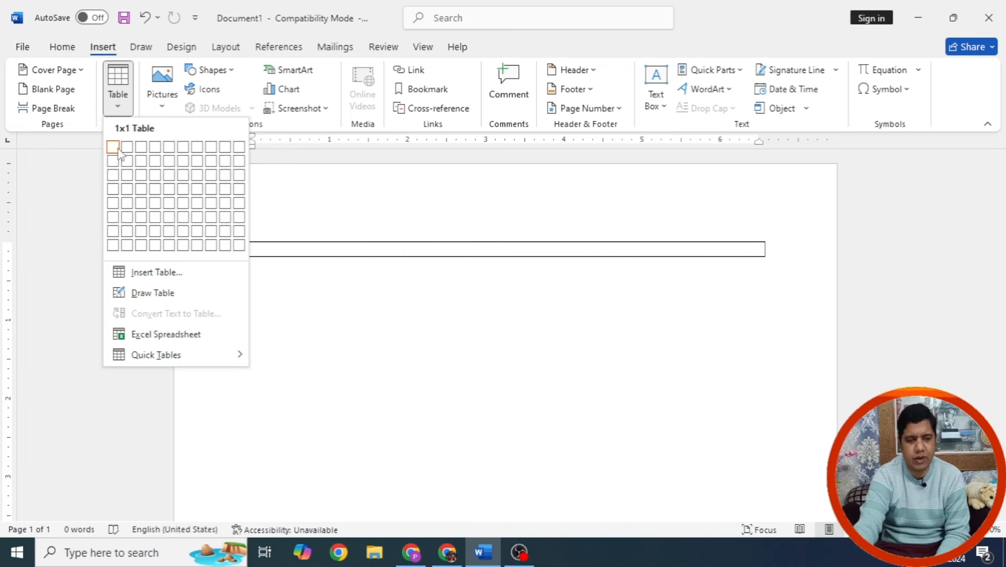
Step: Insert an empty 5-column, 4-row table from the Table grid
{"action": "left_click", "coordinate": [366, 194]}
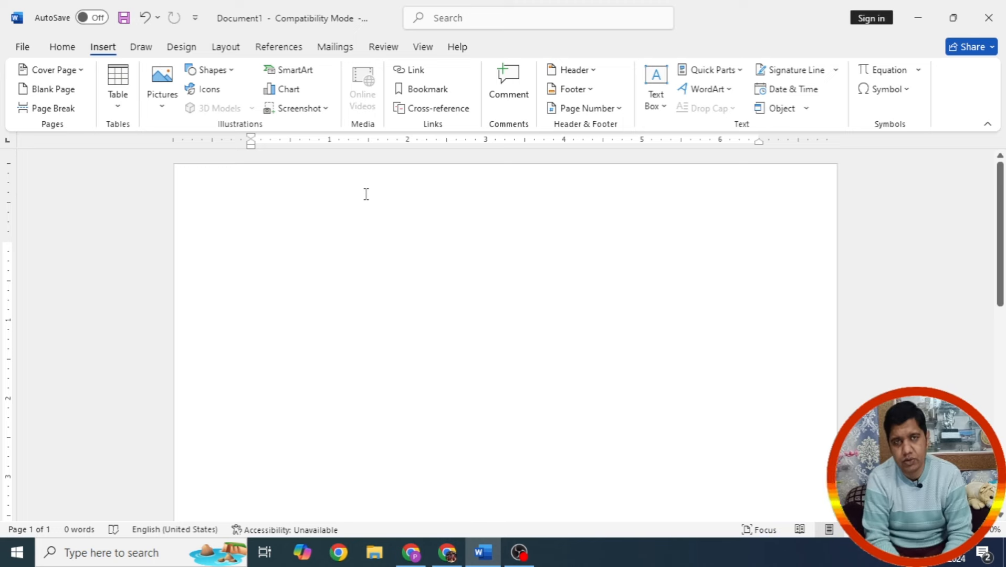
{"action": "left_click", "coordinate": [120, 105]}
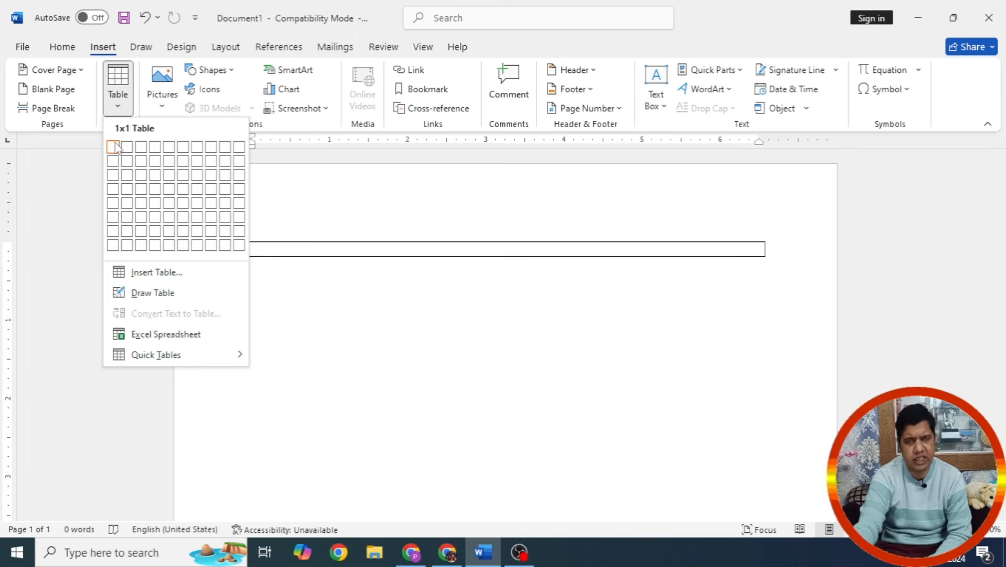
{"action": "left_click", "coordinate": [170, 186]}
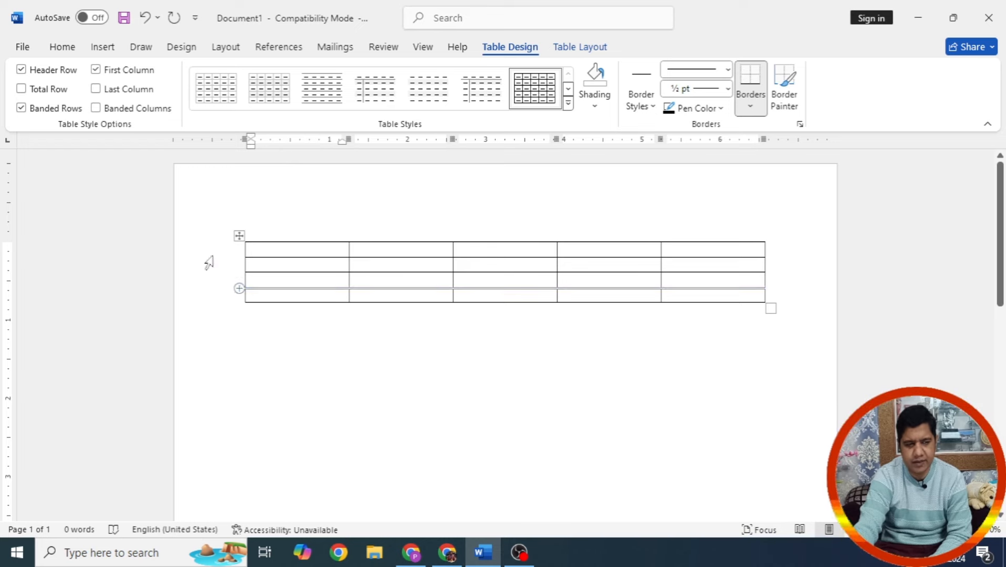
{"action": "left_click", "coordinate": [99, 48]}
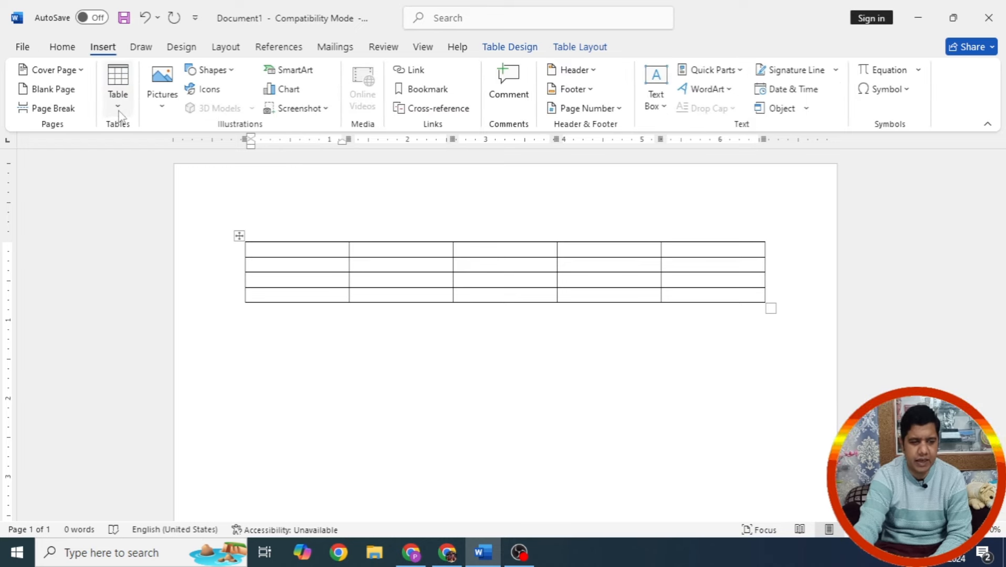
Step: Below the first table, insert a second table of 5 columns and 200 rows through Insert Table
{"action": "left_click", "coordinate": [118, 87]}
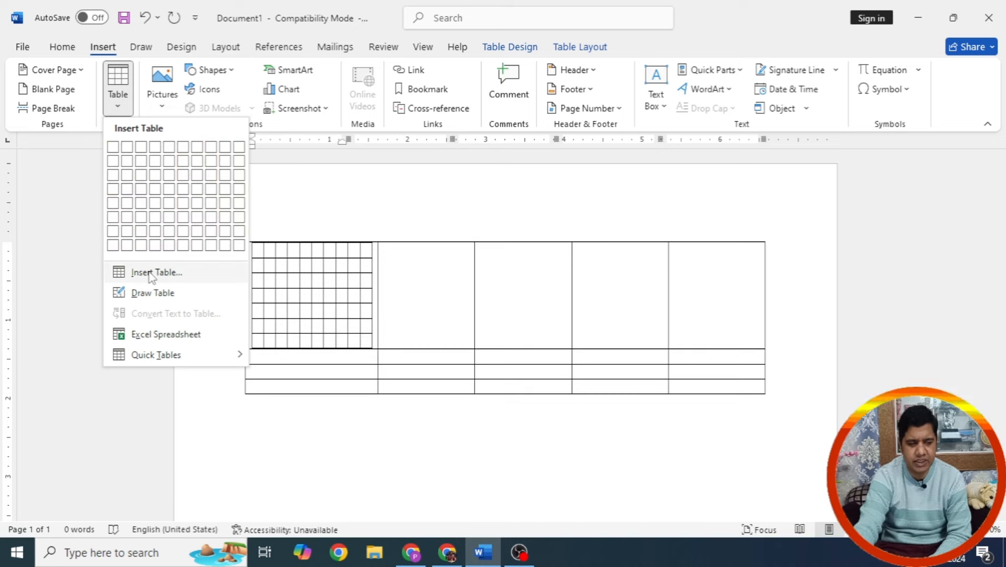
{"action": "left_click", "coordinate": [555, 182]}
{"action": "left_click", "coordinate": [125, 103]}
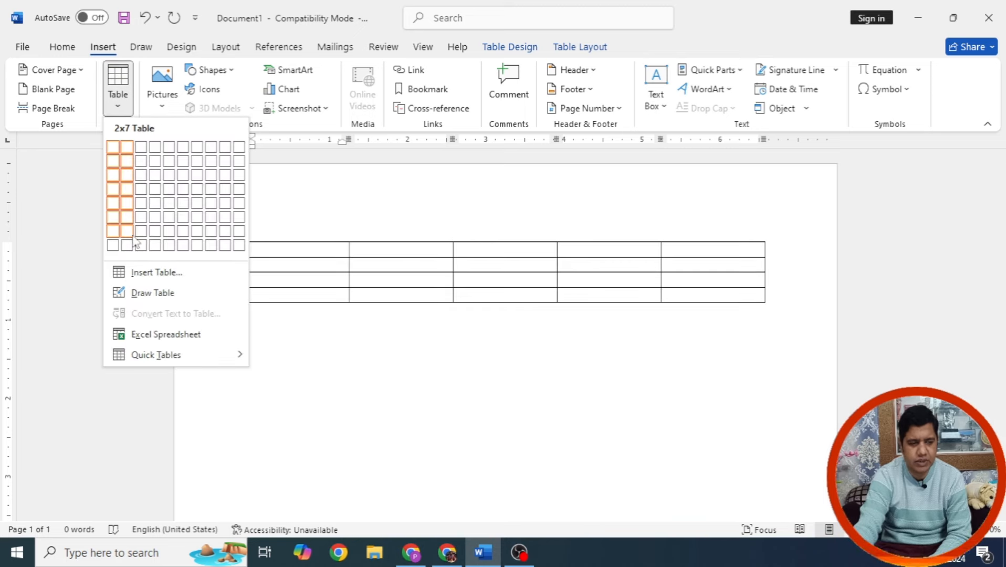
{"action": "left_click", "coordinate": [150, 271]}
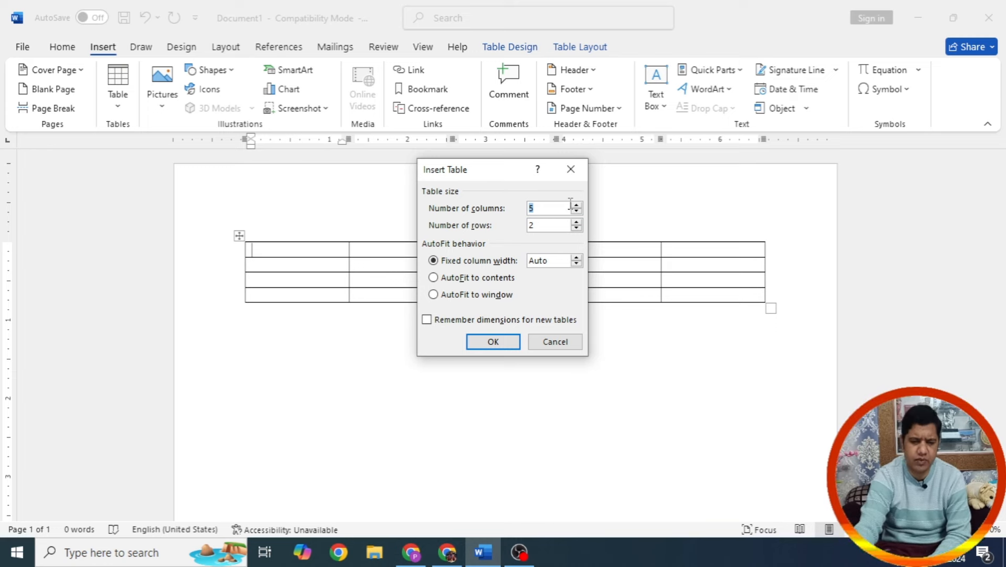
{"action": "left_click", "coordinate": [554, 341]}
{"action": "left_click", "coordinate": [309, 369]}
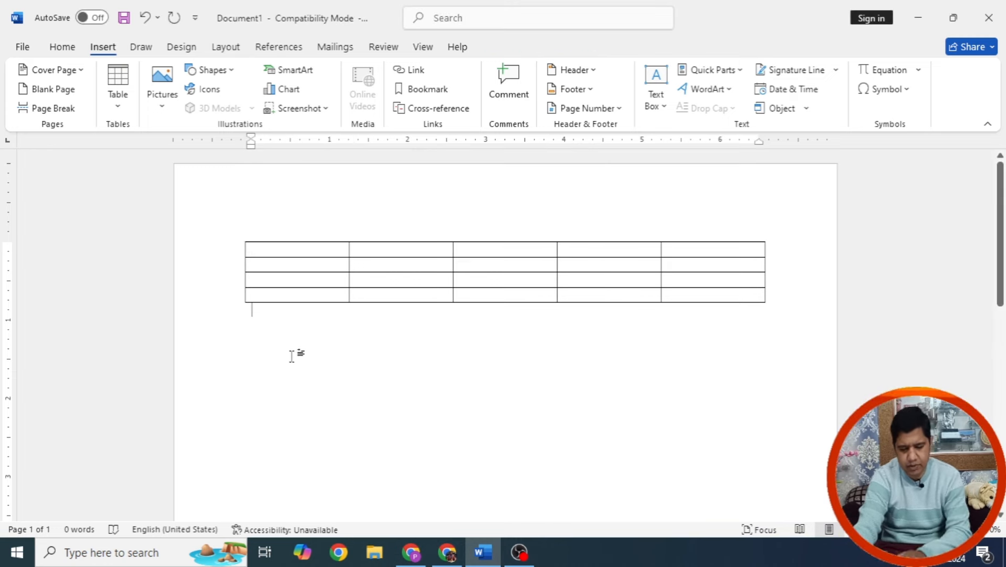
{"action": "left_click", "coordinate": [117, 93]}
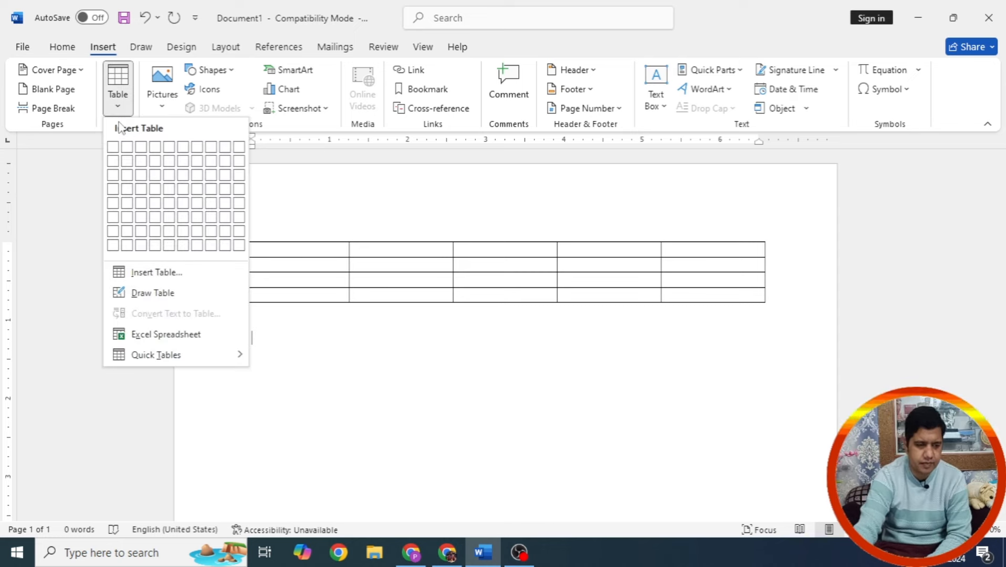
{"action": "left_click", "coordinate": [149, 273]}
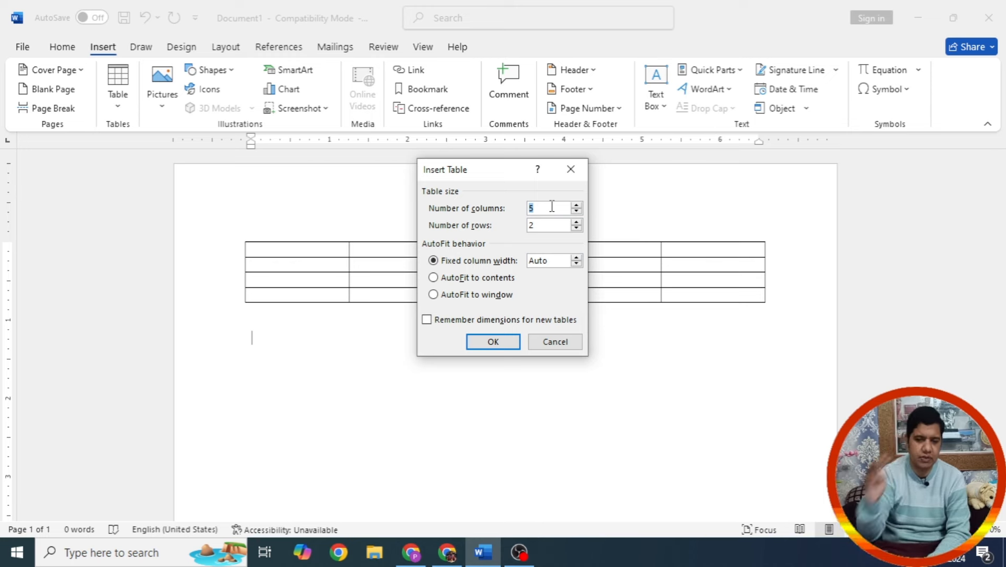
{"action": "key", "text": "Tab"}
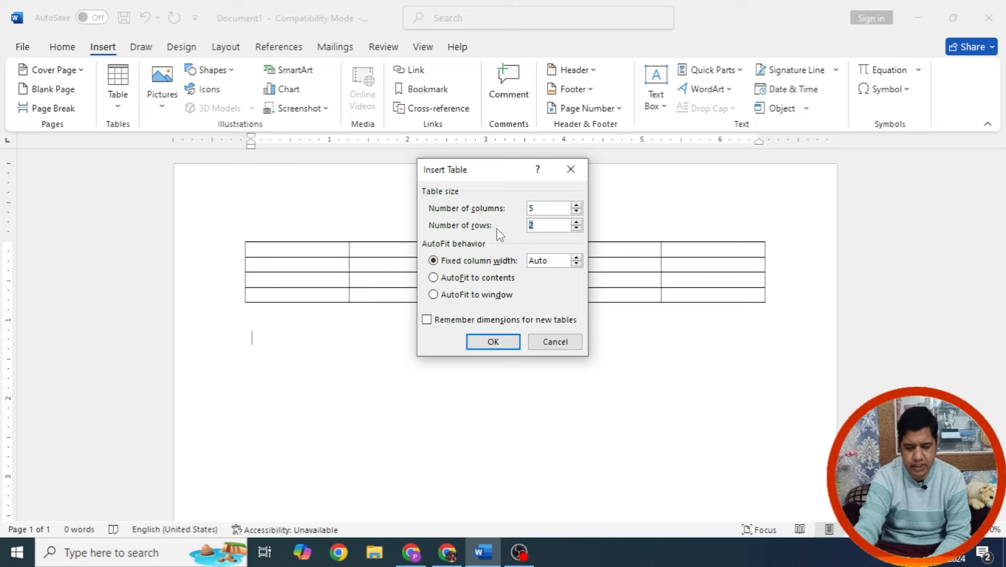
{"action": "type", "text": "200"}
{"action": "key", "text": "Return"}
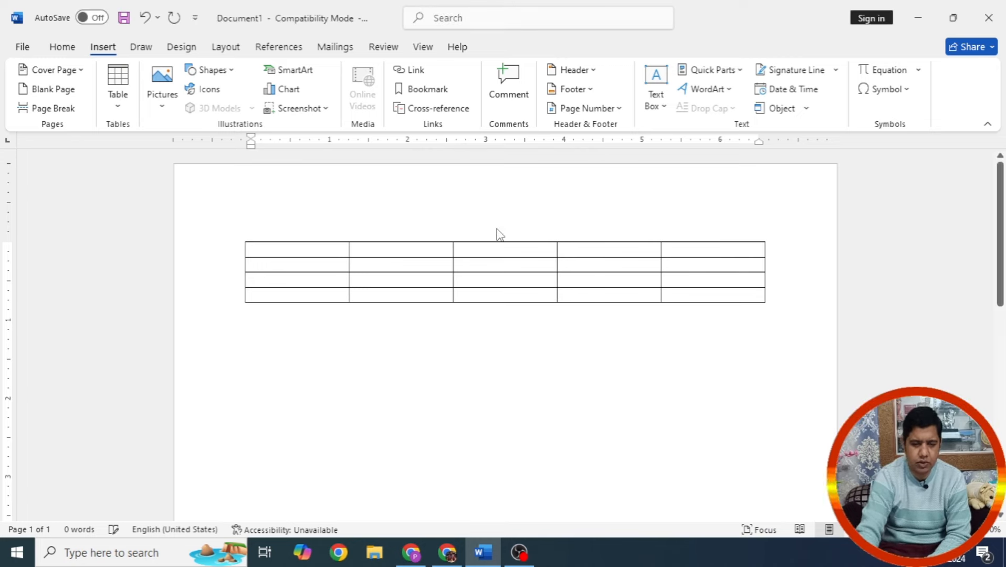
Step: Delete the second 200-row table, keeping only the 5x4 table
{"action": "left_click_drag", "start_coordinate": [1001, 184], "coordinate": [1003, 301]}
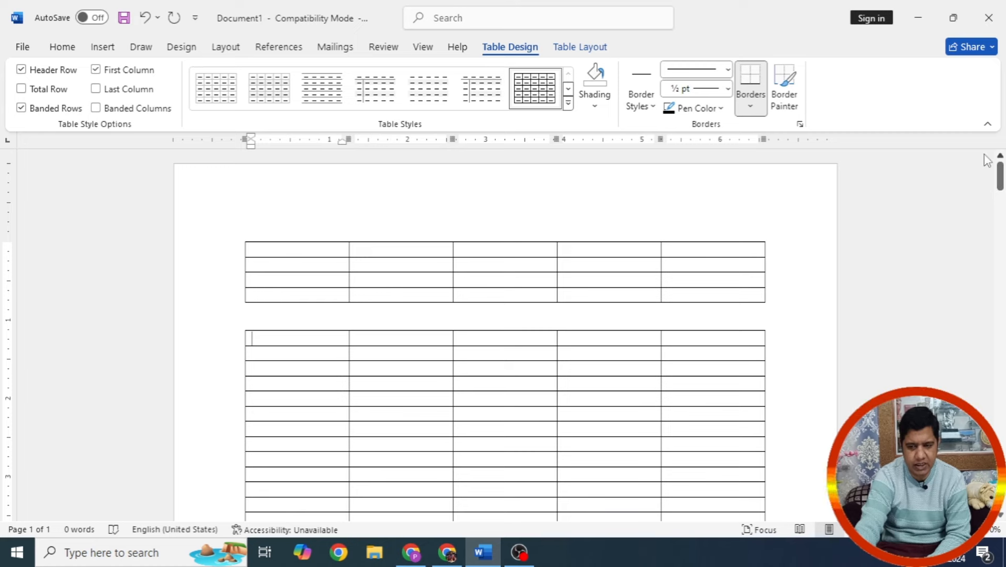
{"action": "right_click", "coordinate": [239, 325]}
{"action": "left_click", "coordinate": [283, 350]}
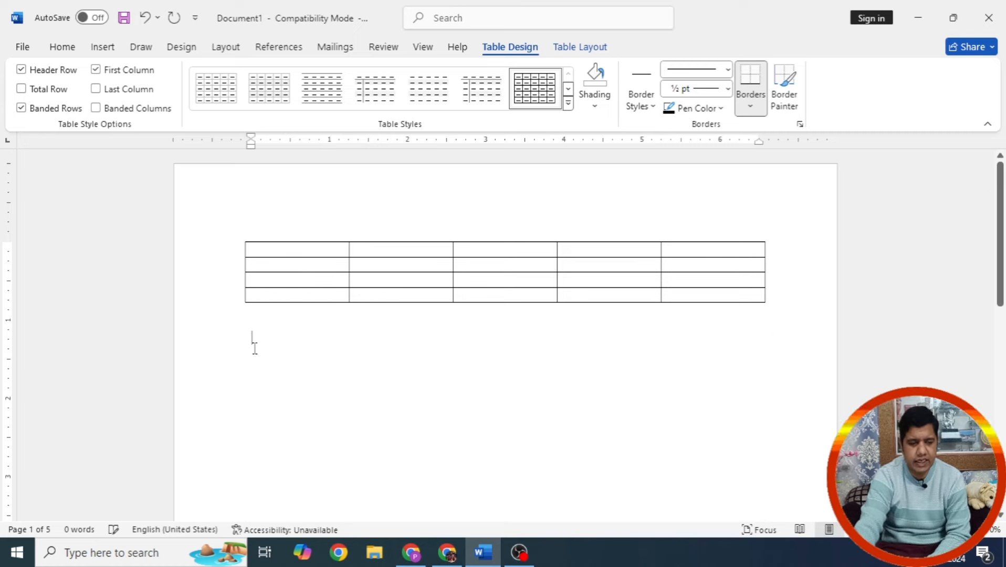
{"action": "left_click", "coordinate": [103, 46]}
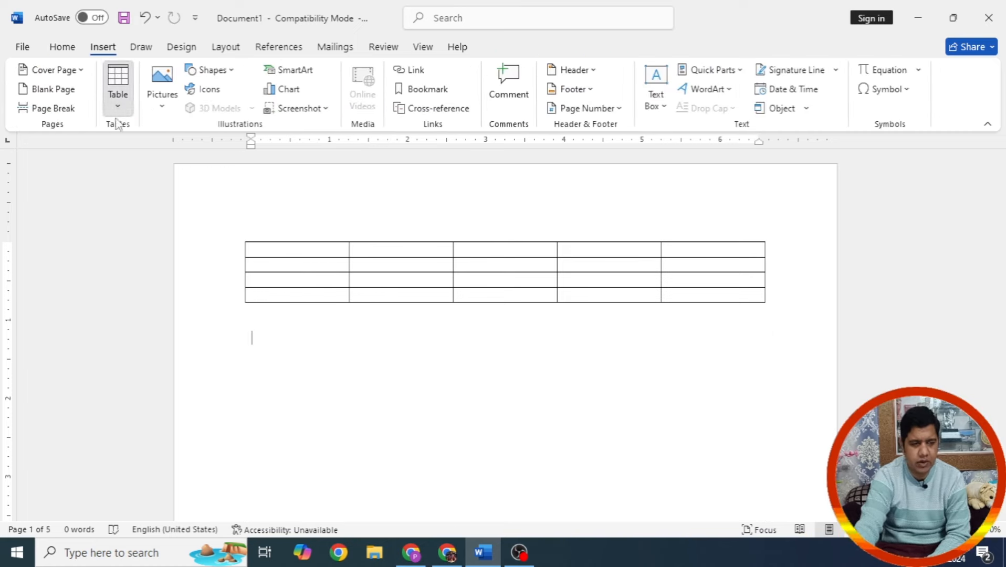
{"action": "left_click", "coordinate": [119, 105]}
{"action": "left_click", "coordinate": [153, 272]}
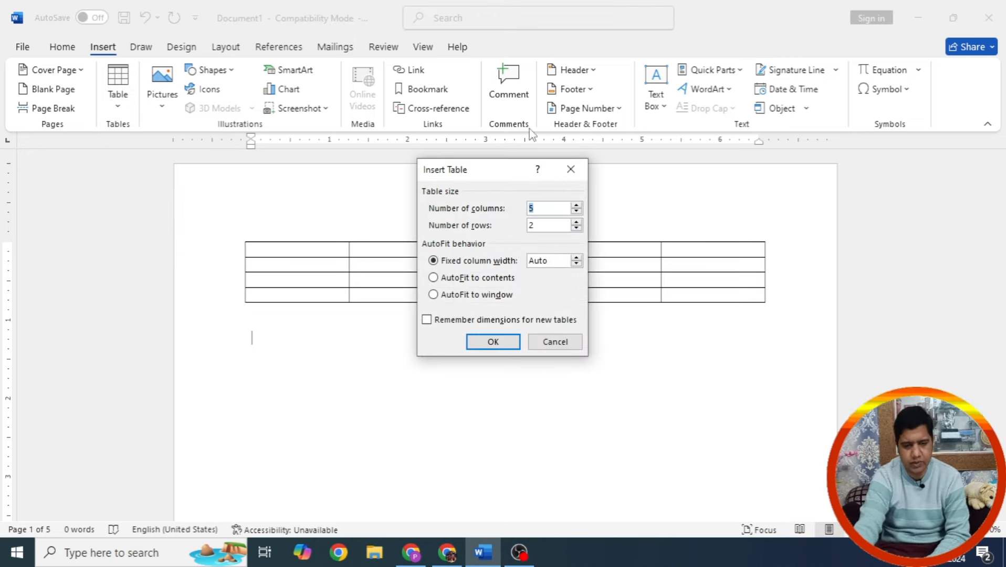
{"action": "left_click", "coordinate": [555, 341]}
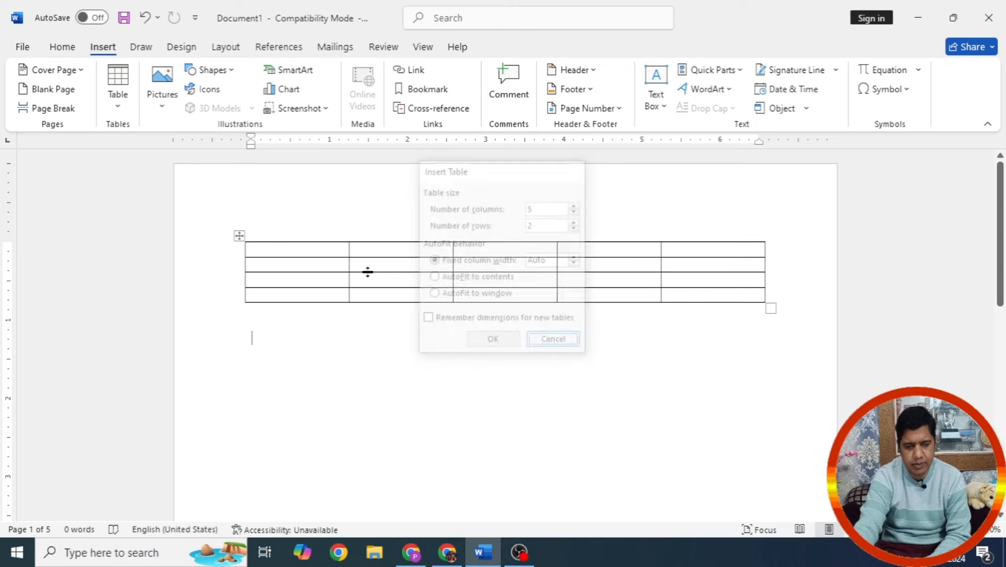
{"action": "left_click", "coordinate": [319, 253]}
{"action": "left_click", "coordinate": [121, 108]}
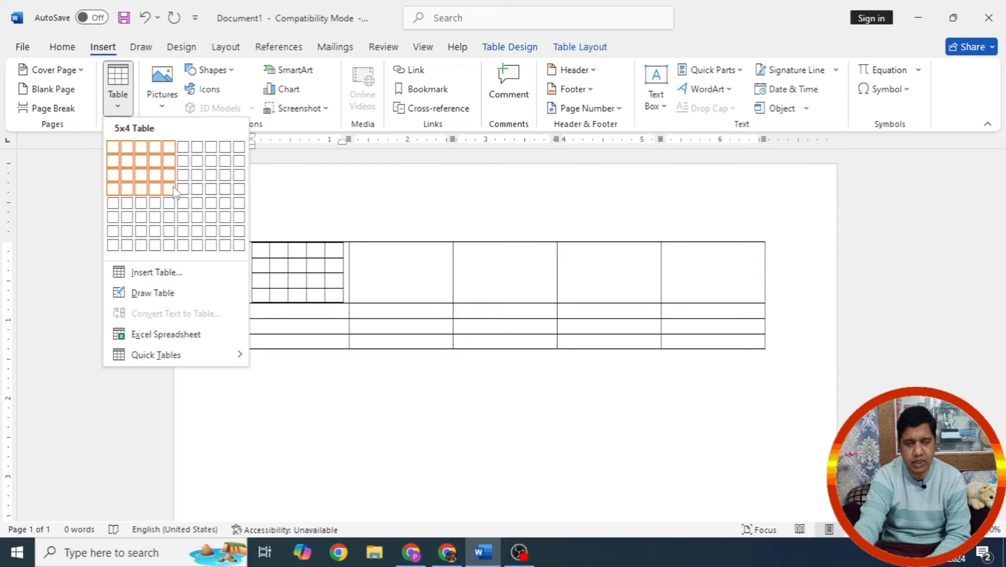
{"action": "left_click", "coordinate": [360, 188]}
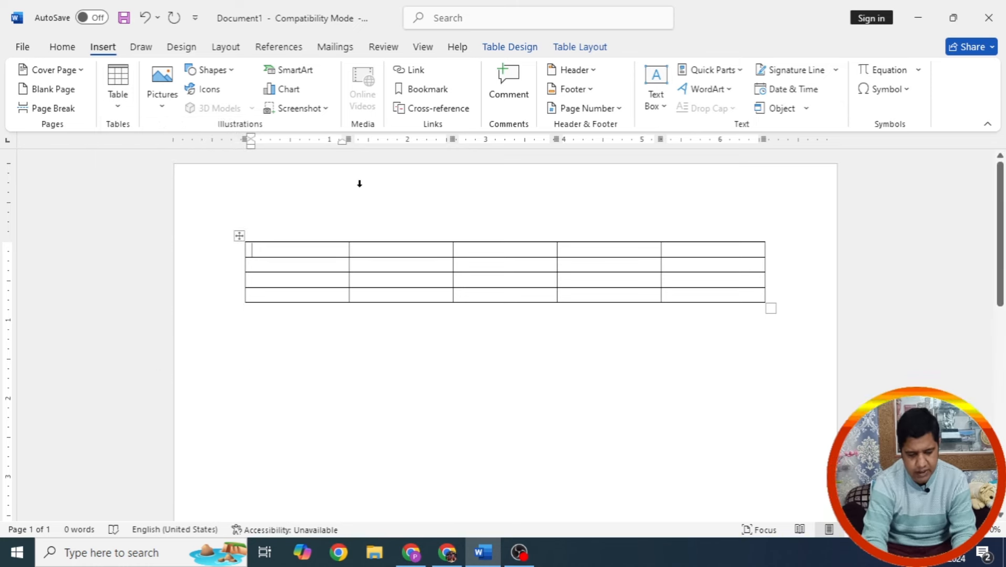
Step: Type the header row: Roll No, Name, Father's Name, Address, Pin code
{"action": "type", "text": "Roll"}
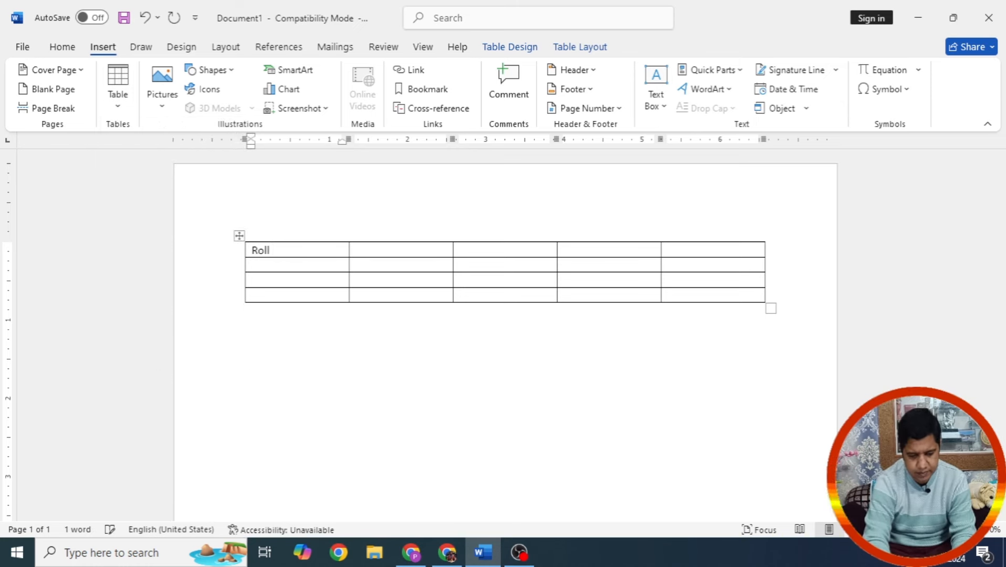
{"action": "type", "text": " No"}
{"action": "key", "text": "Tab"}
{"action": "type", "text": "N"}
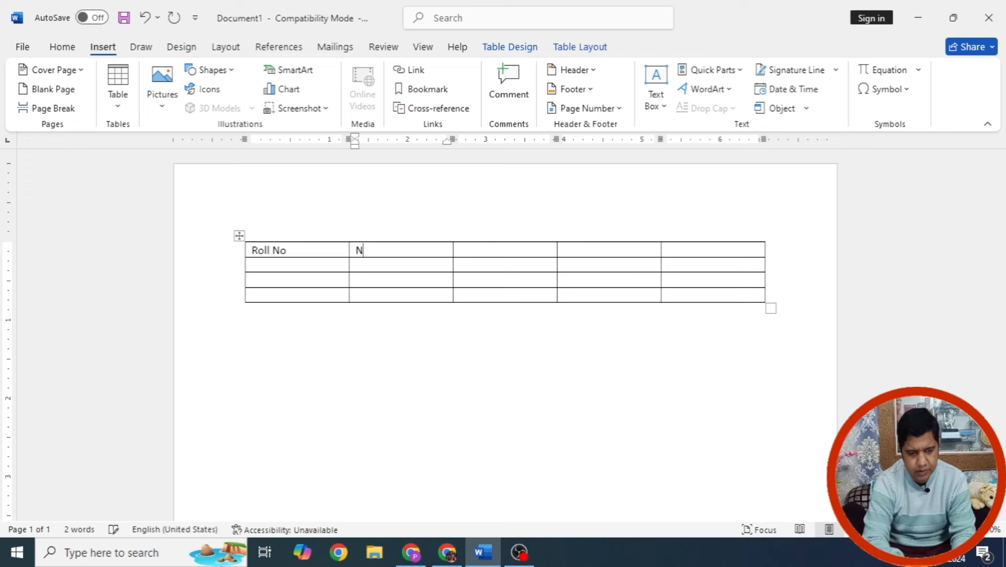
{"action": "type", "text": "ame"}
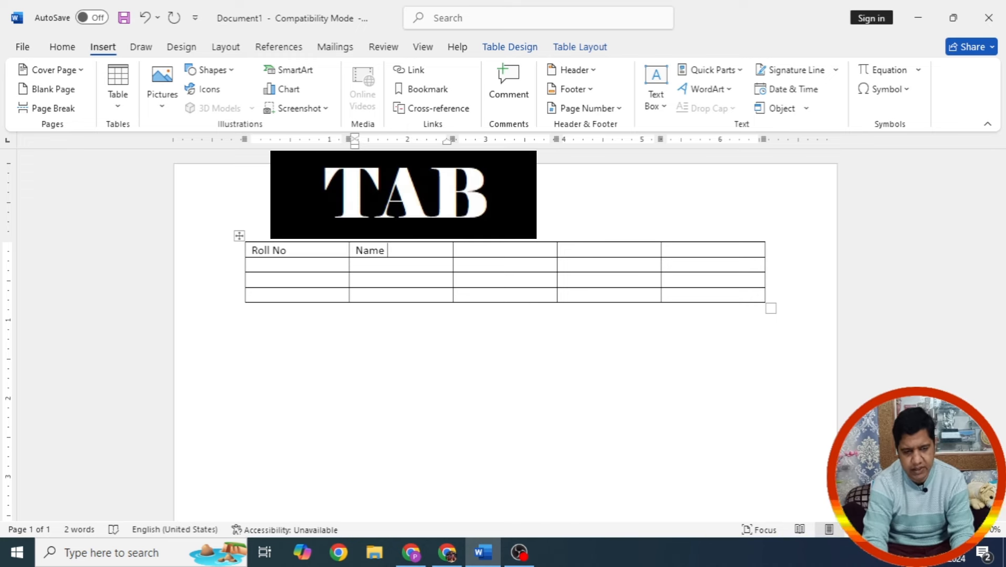
{"action": "key", "text": "Tab"}
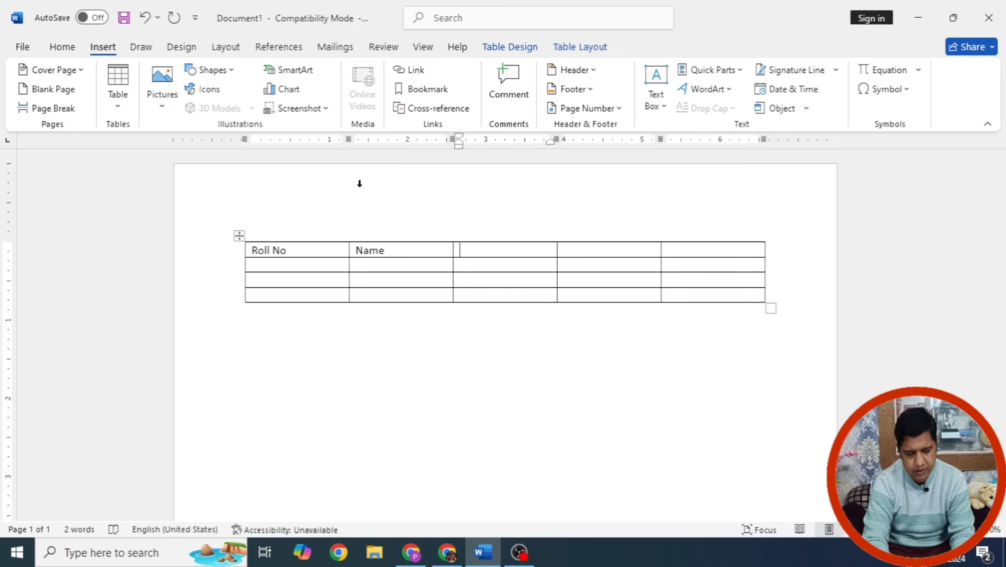
{"action": "type", "text": "Father’s Name"}
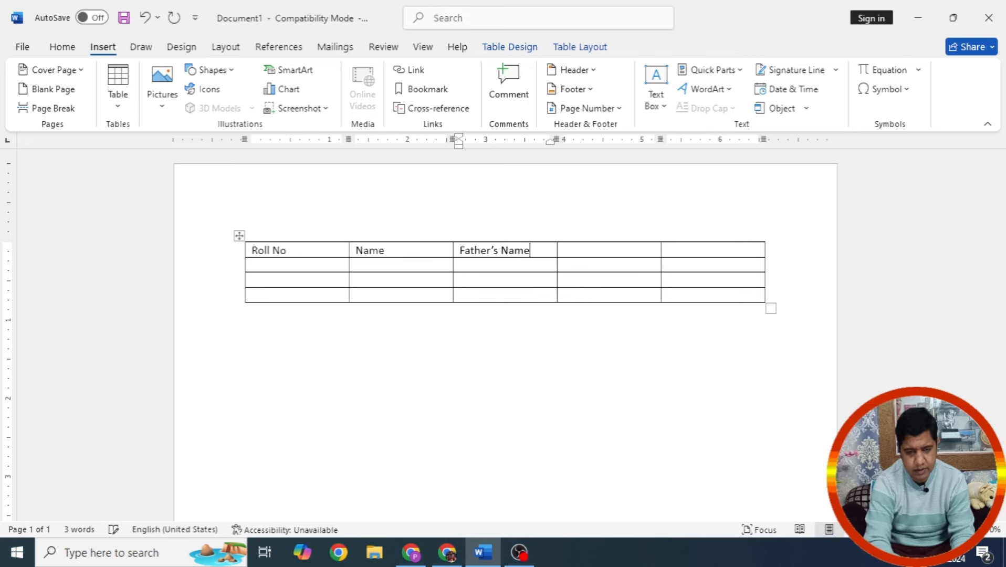
{"action": "key", "text": "Tab"}
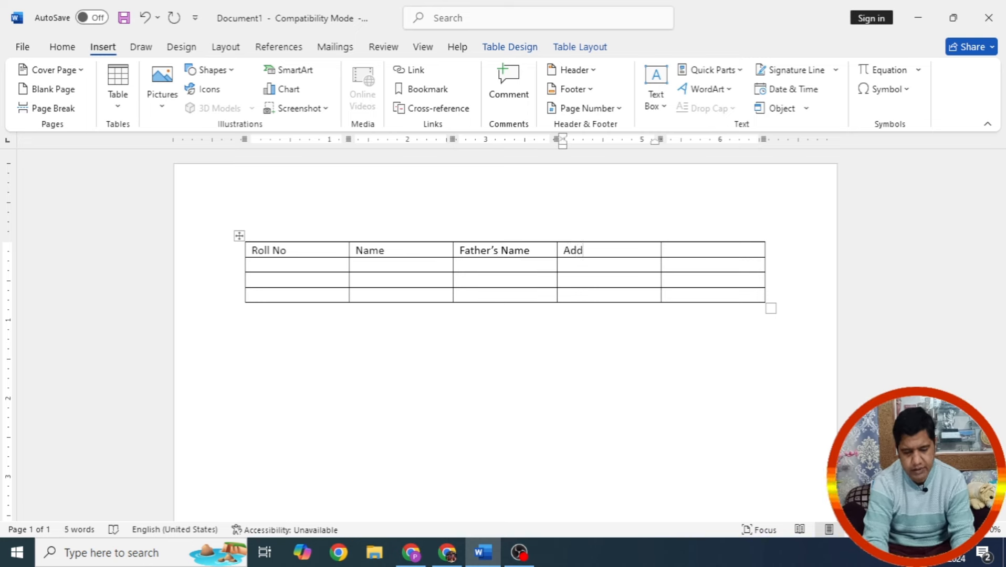
{"action": "key", "text": "Tab"}
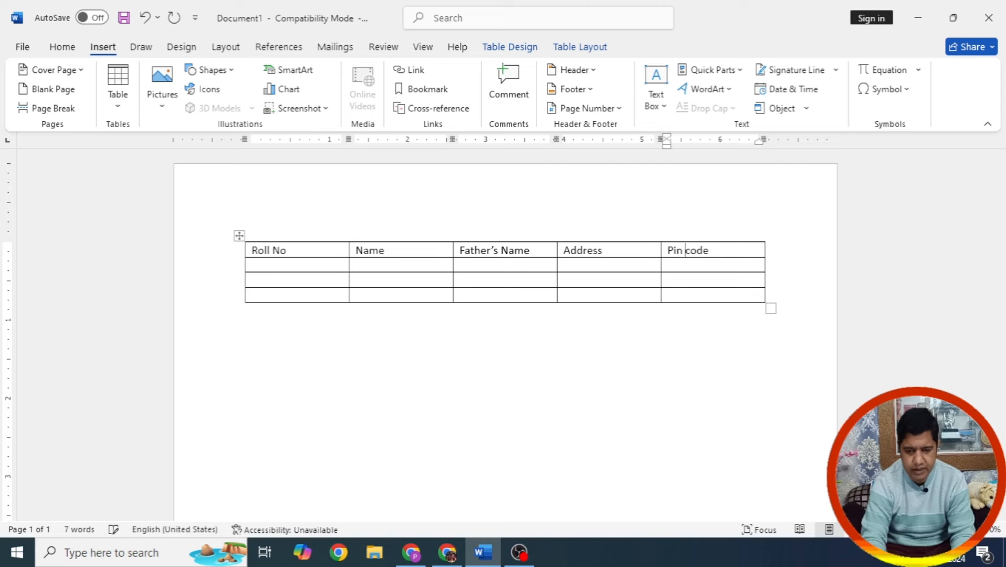
{"action": "key", "text": "Left"}
{"action": "key", "text": "Left"}
{"action": "key", "text": "Left"}
{"action": "key", "text": "Left"}
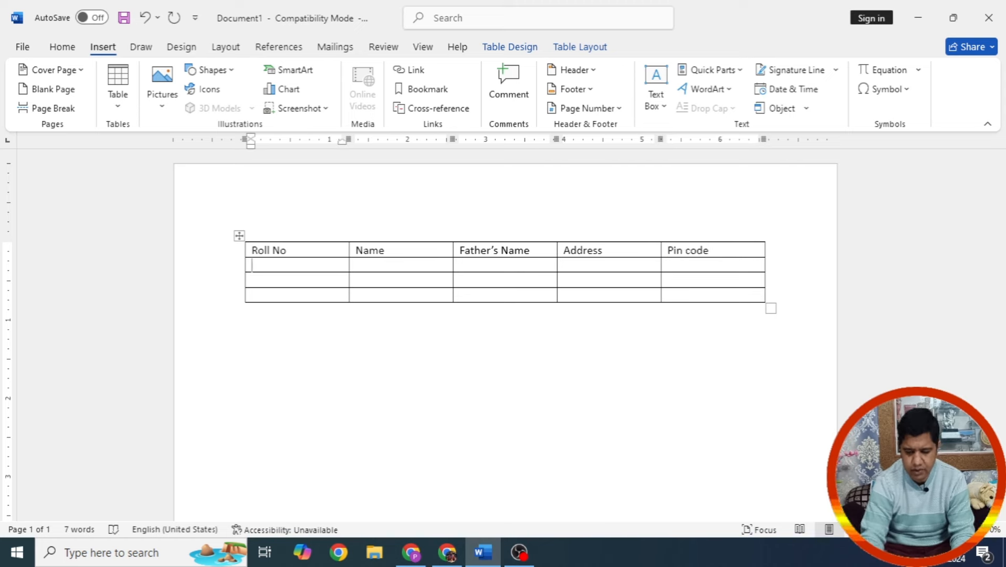
Step: Enter the roll numbers in the first column of the data rows
{"action": "type", "text": "10201021"}
{"action": "key", "text": "Down"}
{"action": "type", "text": "1022"}
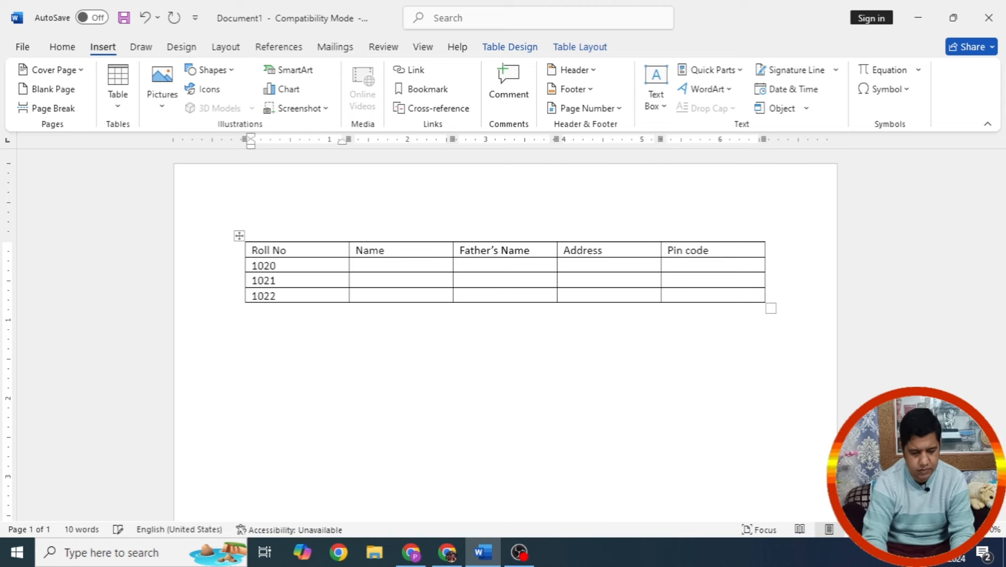
{"action": "key", "text": "Up"}
{"action": "key", "text": "Up"}
{"action": "key", "text": "Right"}
{"action": "key", "text": "Right"}
{"action": "key", "text": "Left"}
Step: Fill in the first student's name, father's name, address and pin code, fixing typos
{"action": "type", "text": "Rahul Kumar"}
{"action": "key", "text": "Tab"}
{"action": "type", "text": "Sh. Mahesh Kumar"}
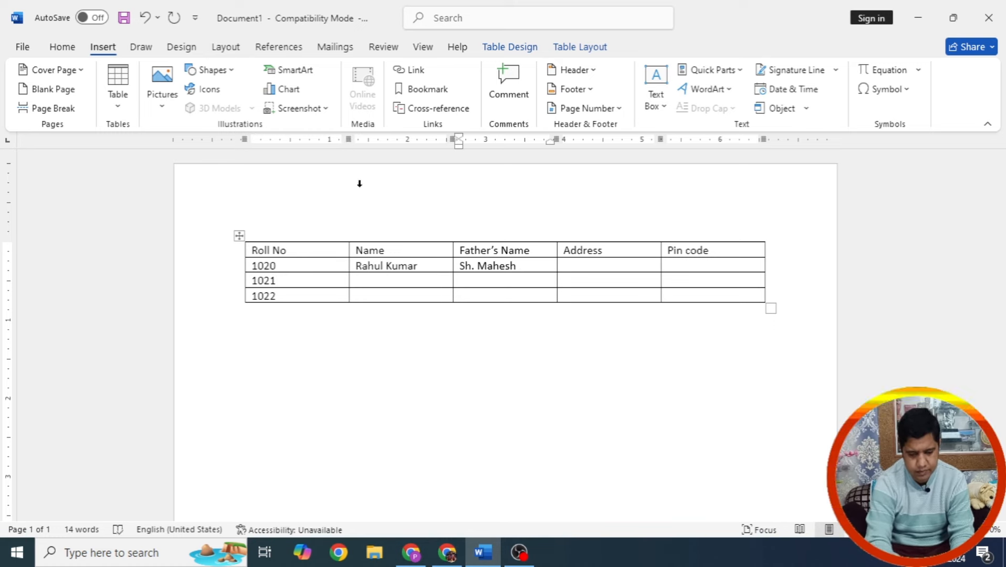
{"action": "key", "text": "Tab"}
{"action": "type", "text": "3/4 Sahanti Vihar"}
{"action": "key", "text": "Left"}
{"action": "key", "text": "Left"}
{"action": "key", "text": "Left"}
{"action": "key", "text": "Left"}
{"action": "key", "text": "Left"}
{"action": "key", "text": "Left"}
{"action": "key", "text": "Left"}
{"action": "key", "text": "Left"}
{"action": "key", "text": "Left"}
{"action": "key", "text": "BackSpace"}
{"action": "key", "text": "Left"}
{"action": "key", "text": "Left"}
{"action": "key", "text": "BackSpace"}
{"action": "key", "text": "Tab"}
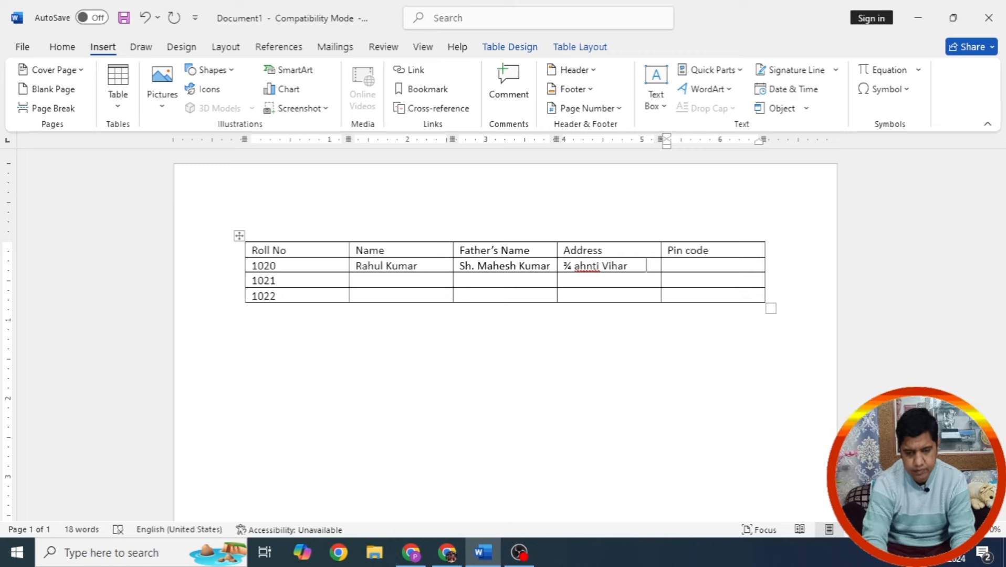
{"action": "left_click", "coordinate": [647, 266]}
{"action": "key", "text": "BackSpace"}
{"action": "key", "text": "BackSpace"}
{"action": "key", "text": "BackSpace"}
{"action": "key", "text": "BackSpace"}
{"action": "key", "text": "BackSpace"}
{"action": "key", "text": "BackSpace"}
{"action": "key", "text": "BackSpace"}
{"action": "key", "text": "BackSpace"}
{"action": "key", "text": "BackSpace"}
{"action": "key", "text": "BackSpace"}
{"action": "key", "text": "BackSpace"}
{"action": "key", "text": "BackSpace"}
{"action": "key", "text": "BackSpace"}
{"action": "type", "text": "3/4 Shanti Vikhar, Rudrapur"}
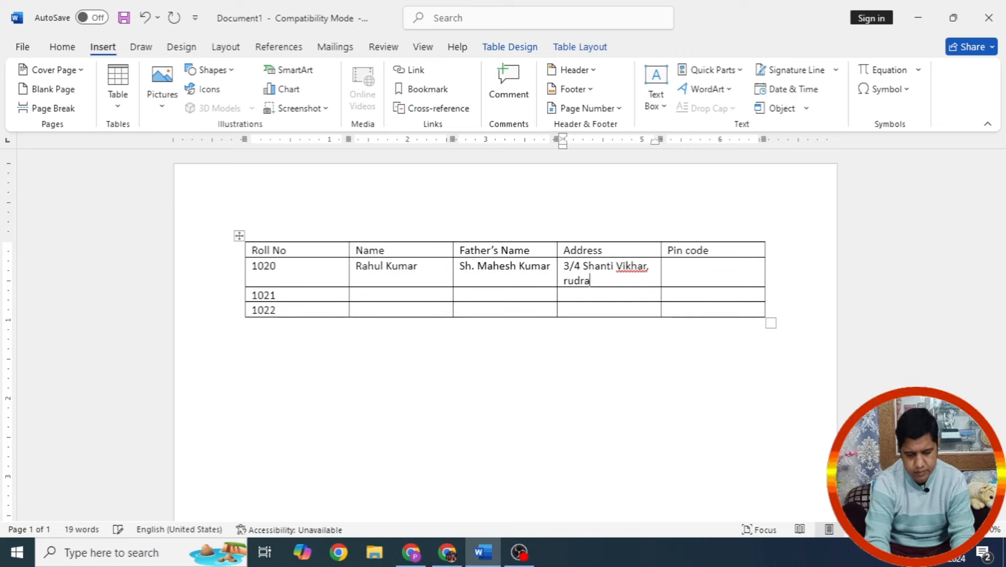
{"action": "key", "text": "Tab"}
{"action": "type", "text": "2480021"}
{"action": "key", "text": "BackSpace"}
{"action": "key", "text": "Tab"}
{"action": "key", "text": "Tab"}
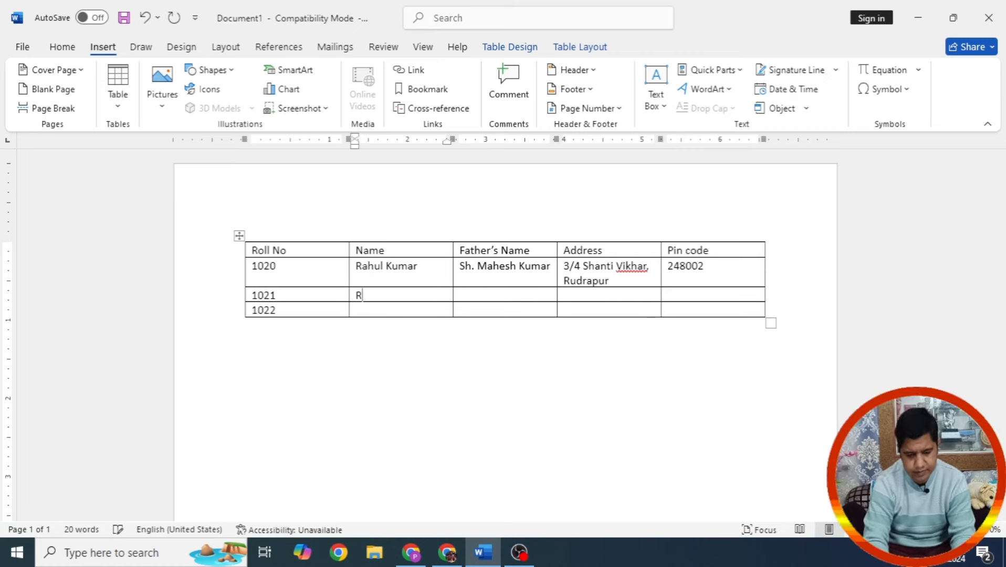
Step: Fill in the second student's name, father's name, address and pin code
{"action": "type", "text": "Reema Verma"}
{"action": "key", "text": "Tab"}
{"action": "type", "text": "Sh. Akhilesh Verma"}
{"action": "key", "text": "Tab"}
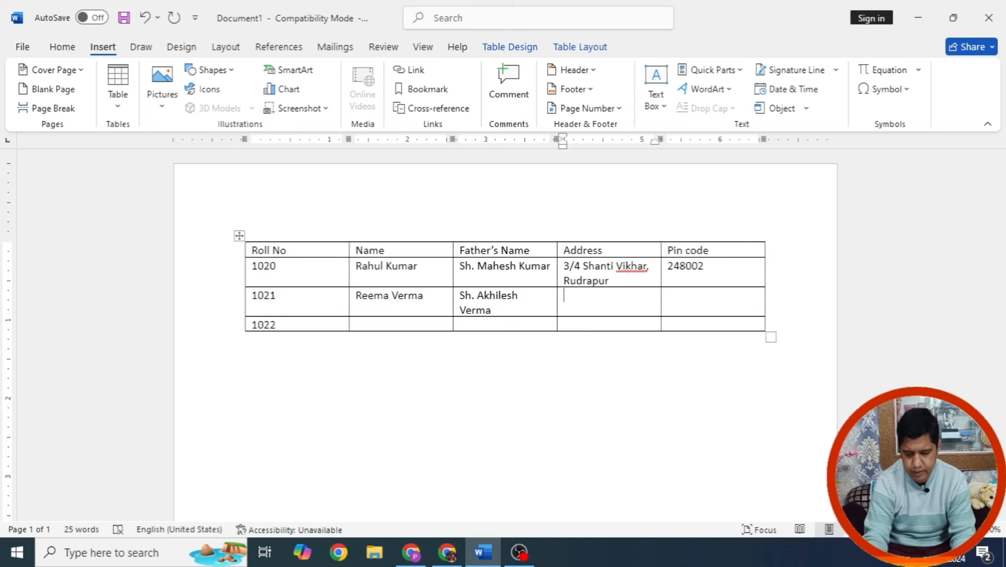
{"action": "type", "text": "Hno 5 Alaknanda Enclave"}
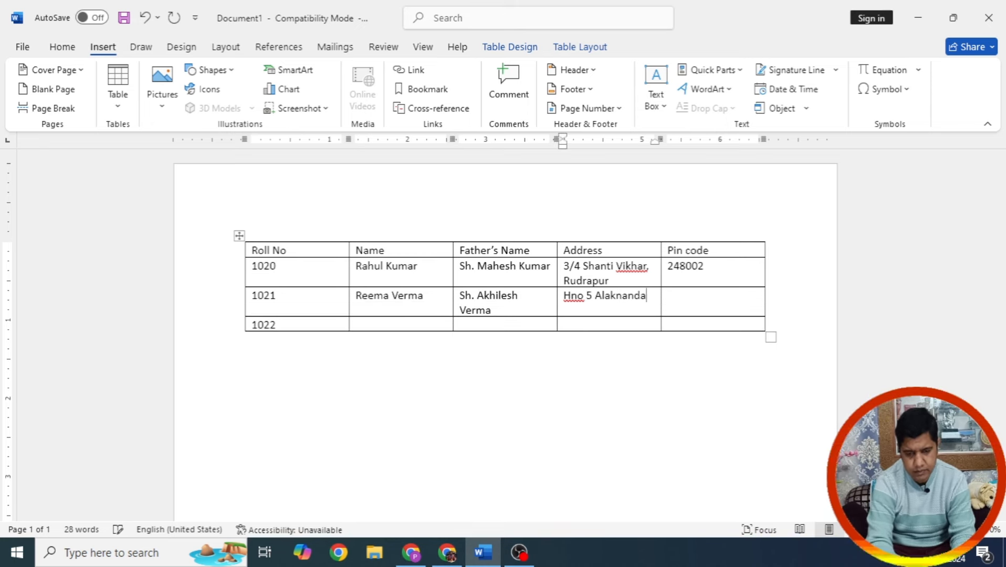
{"action": "key", "text": "Tab"}
{"action": "type", "text": "25"}
{"action": "key", "text": "Tab"}
{"action": "key", "text": "Tab"}
Step: Fill in the third student's details, then add a blank line below the table
{"action": "type", "text": "Km. Meena"}
{"action": "key", "text": "Tab"}
{"action": "type", "text": "Sh. Rajat"}
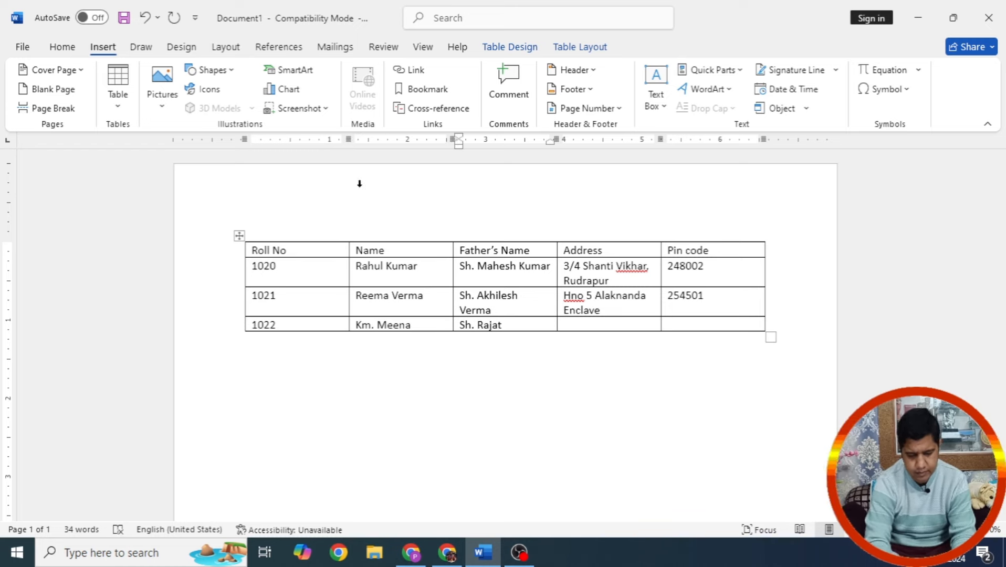
{"action": "type", "text": " Kuwari"}
{"action": "key", "text": "Tab"}
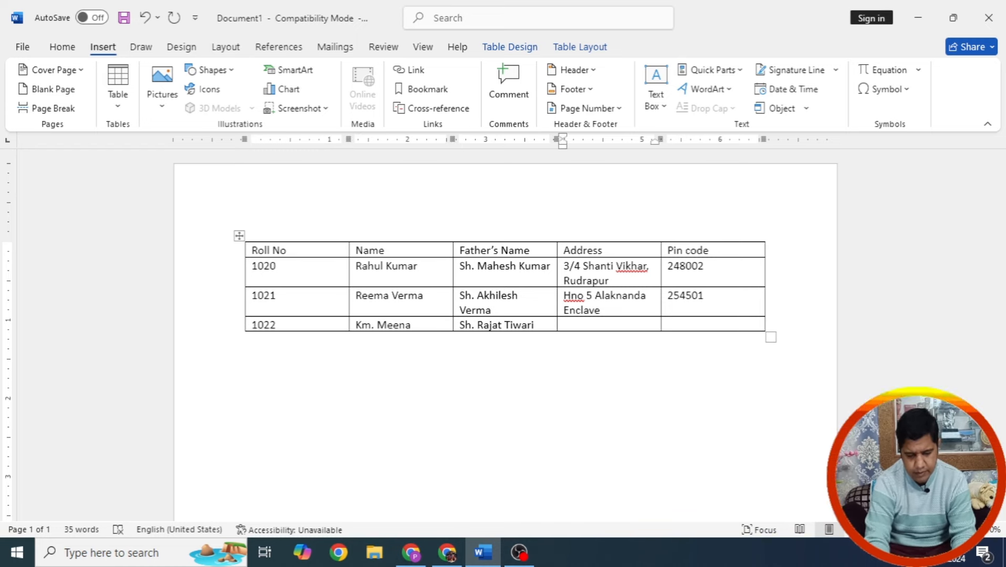
{"action": "type", "text": "Flat No 342, Gra"}
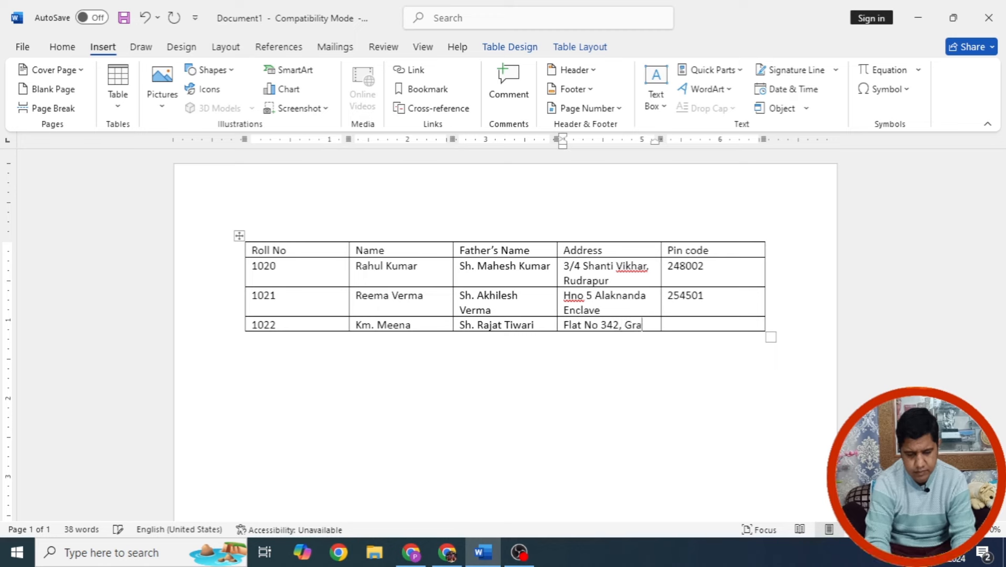
{"action": "type", "text": "ter Kailsah, Noida (UP"}
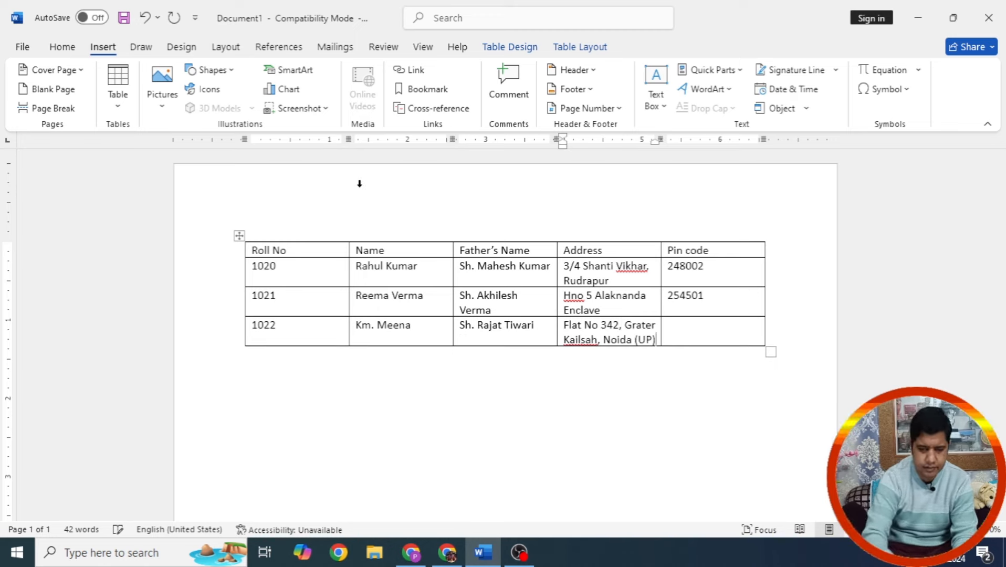
{"action": "key", "text": "Tab"}
{"action": "type", "text": "265"}
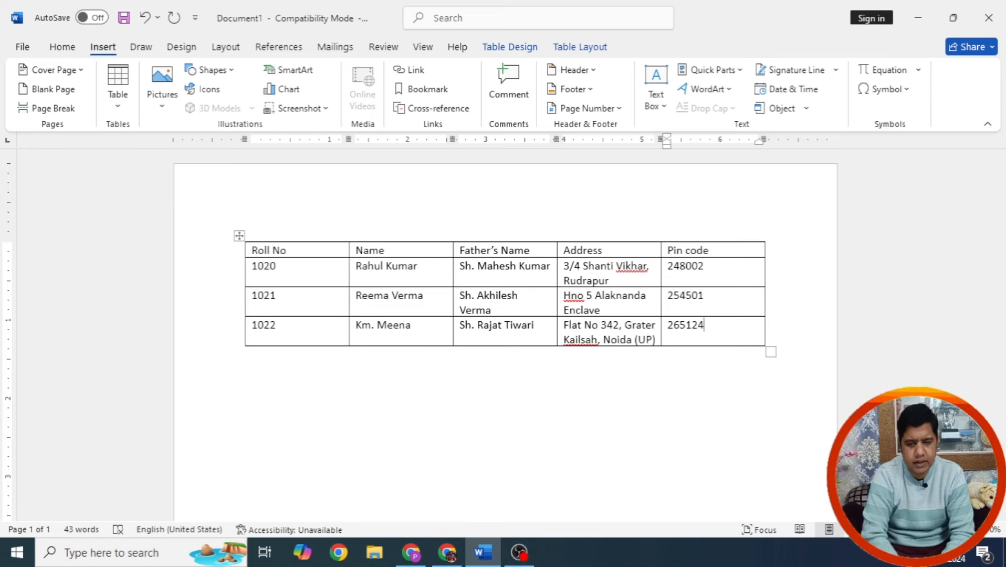
{"action": "key", "text": "Down"}
{"action": "key", "text": "Return"}
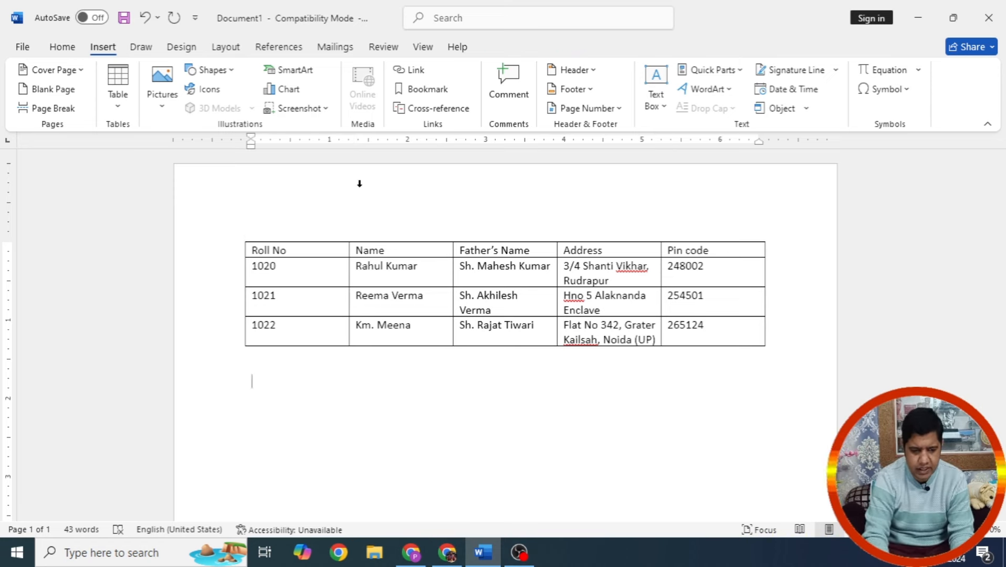
{"action": "type", "text": "Roll No: 1020; Name : Rahul"}
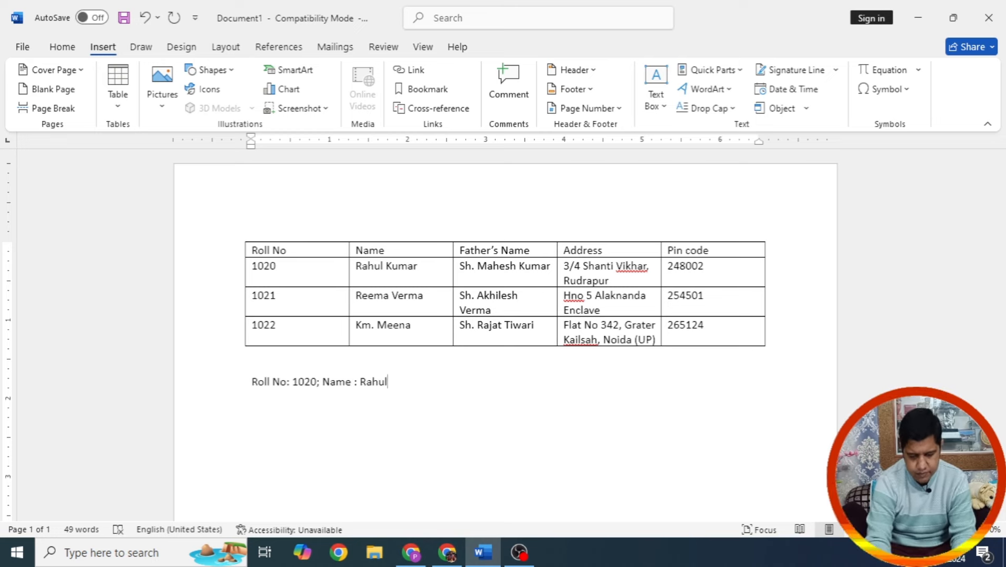
{"action": "type", "text": "e"}
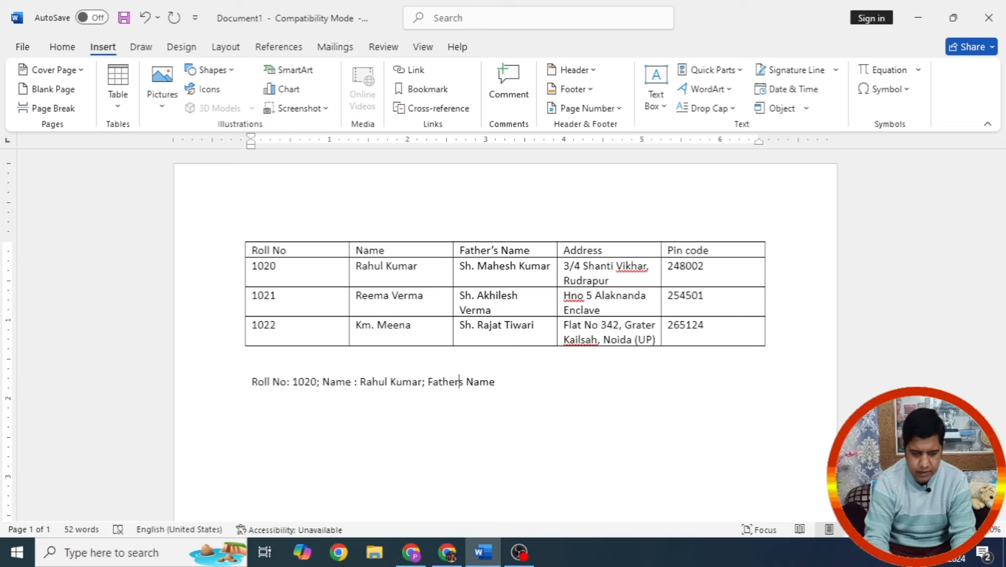
{"action": "type", "text": "r's Name : Sh. Mahesh Kumar "}
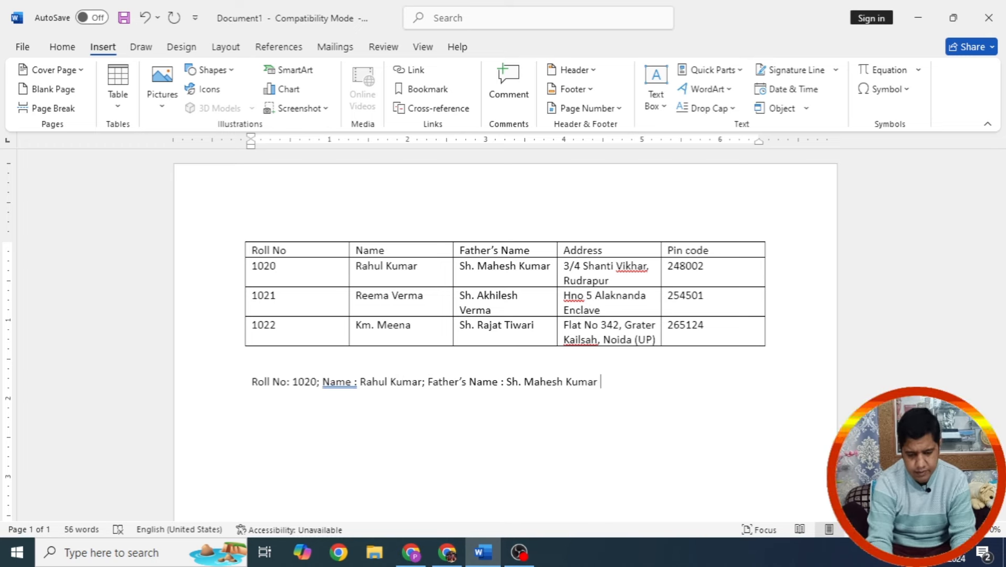
{"action": "type", "text": "; Address : 4/"}
{"action": "key", "text": "BackSpace"}
{"action": "key", "text": "BackSpace"}
{"action": "left_click_drag", "start_coordinate": [563, 267], "coordinate": [610, 281]}
{"action": "key", "text": "ctrl+c"}
{"action": "left_click", "coordinate": [659, 391]}
{"action": "key", "text": "ctrl+v"}
{"action": "type", "text": "; pin"}
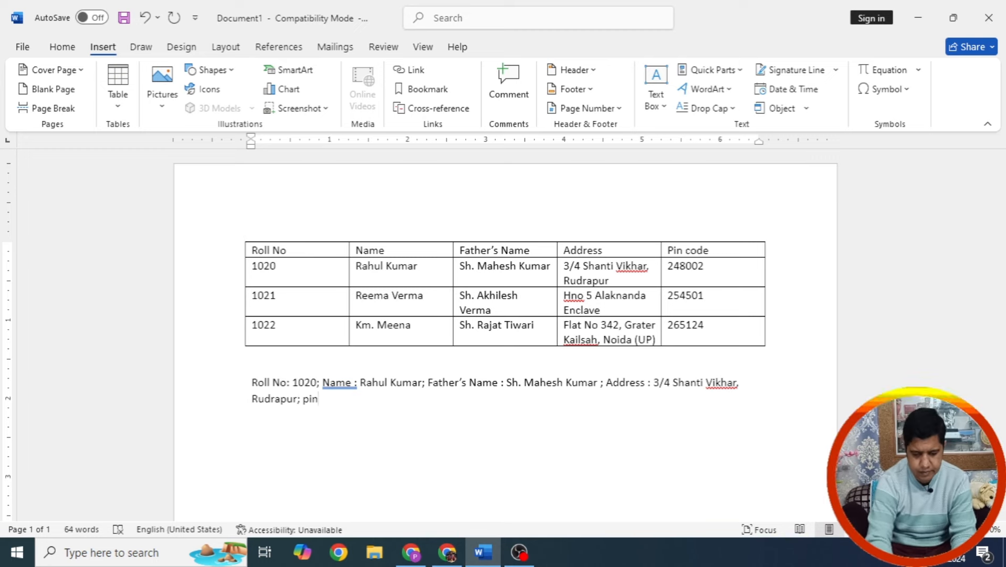
{"action": "double_click", "coordinate": [685, 266]}
{"action": "key", "text": "ctrl+c"}
{"action": "left_click", "coordinate": [357, 399]}
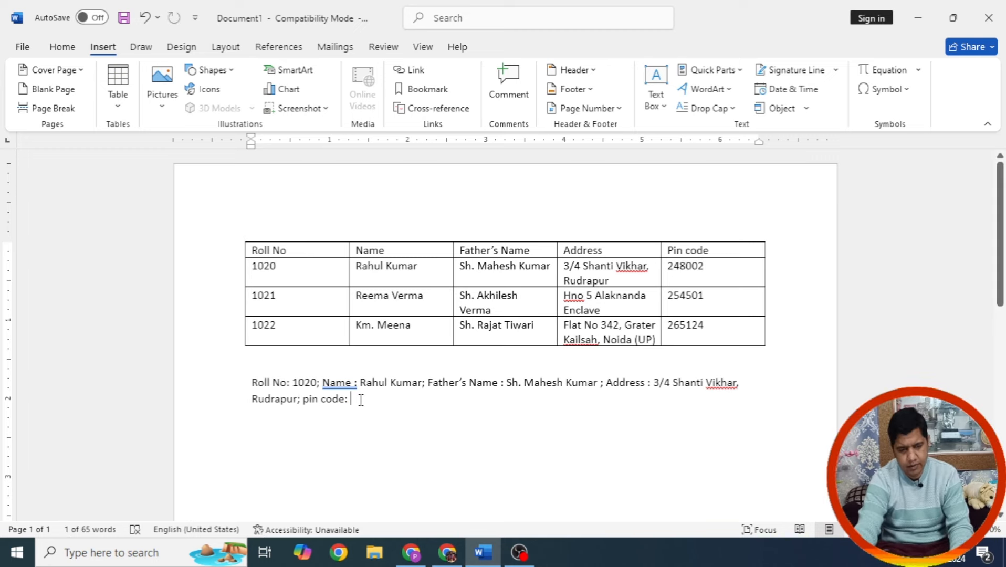
{"action": "key", "text": "ctrl+v"}
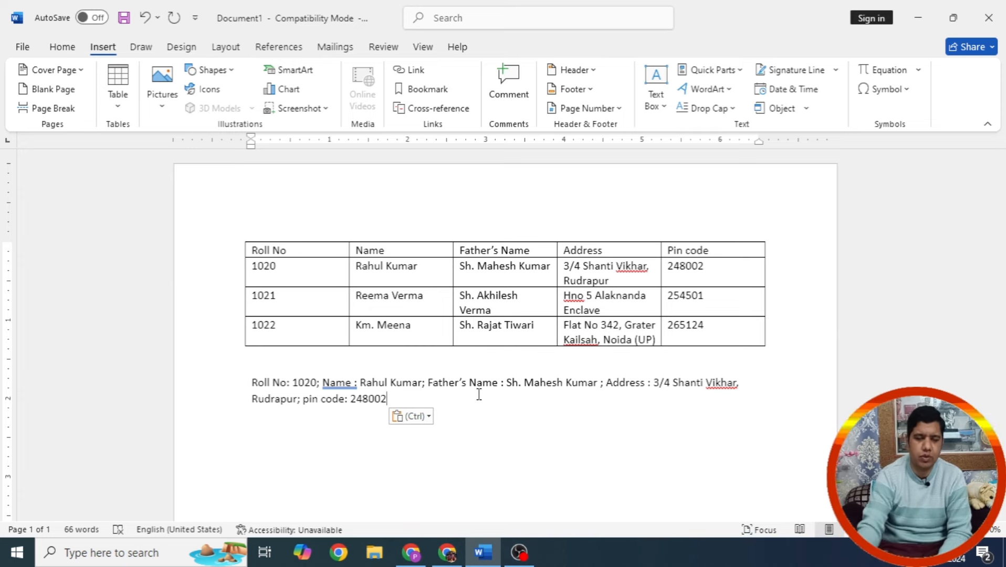
{"action": "left_click_drag", "start_coordinate": [415, 401], "coordinate": [234, 390]}
{"action": "key", "text": "Delete"}
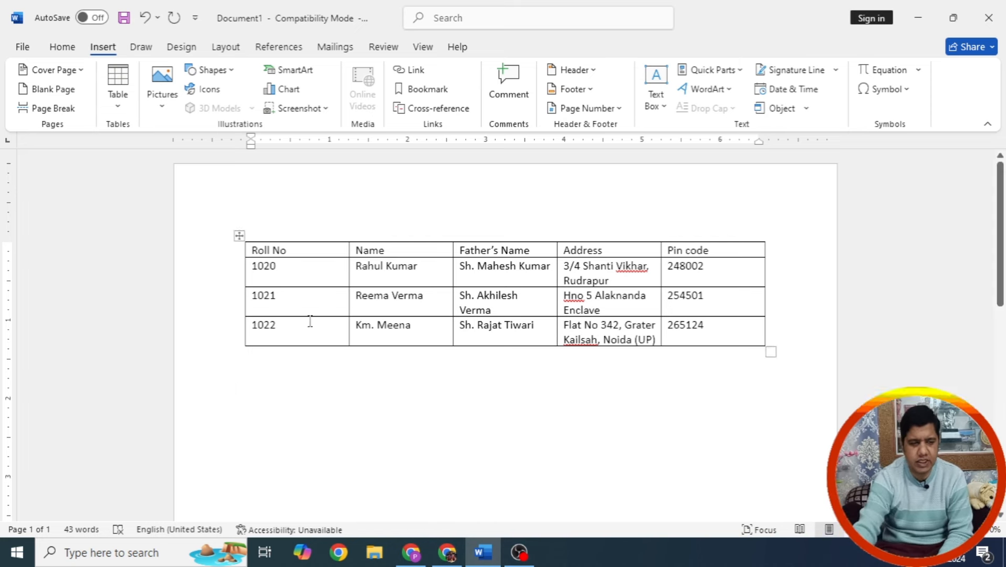
Step: Add six empty rows at the bottom by tabbing from the last Pin code cell
{"action": "left_click", "coordinate": [115, 107]}
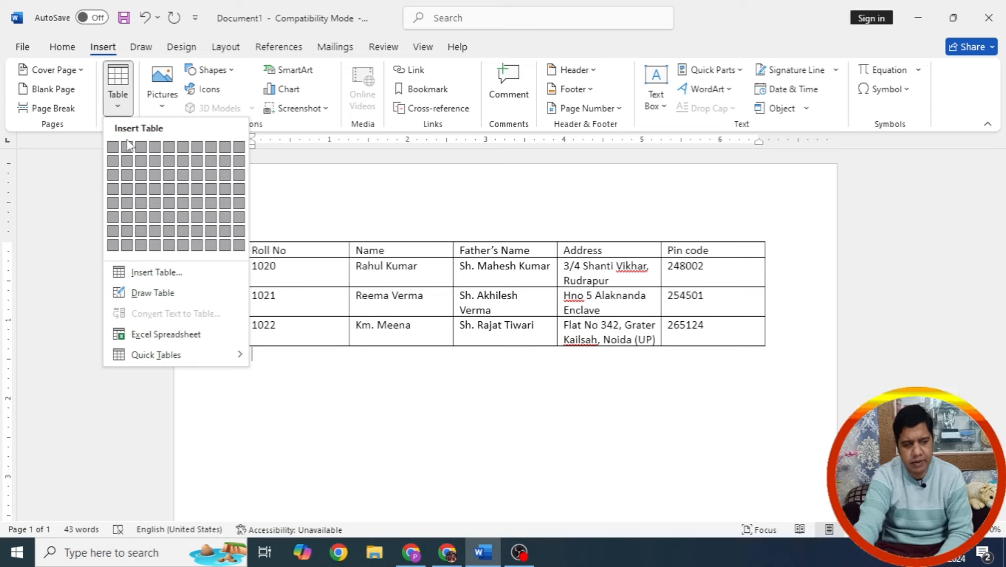
{"action": "left_click", "coordinate": [298, 374]}
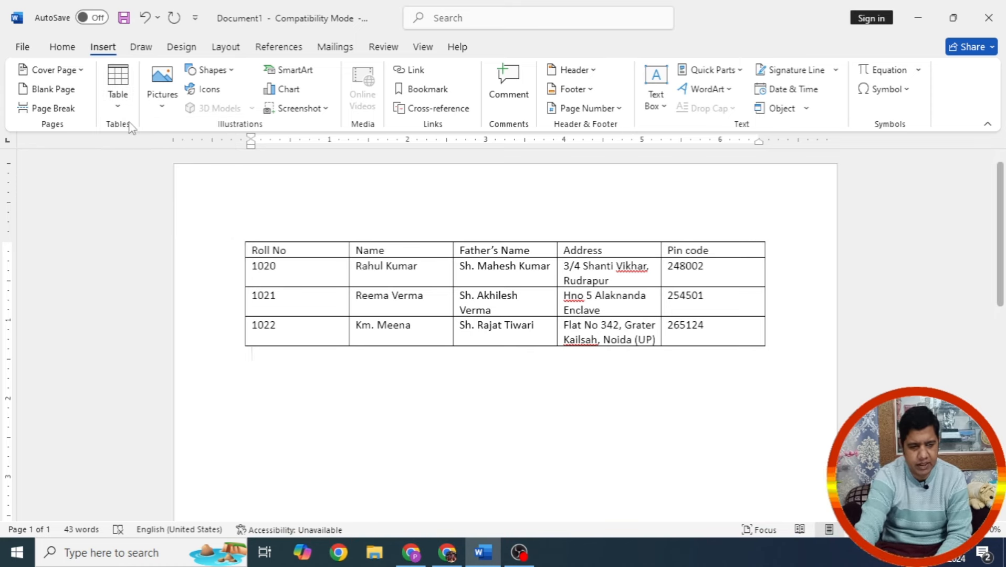
{"action": "left_click", "coordinate": [120, 103]}
{"action": "left_click", "coordinate": [302, 480]}
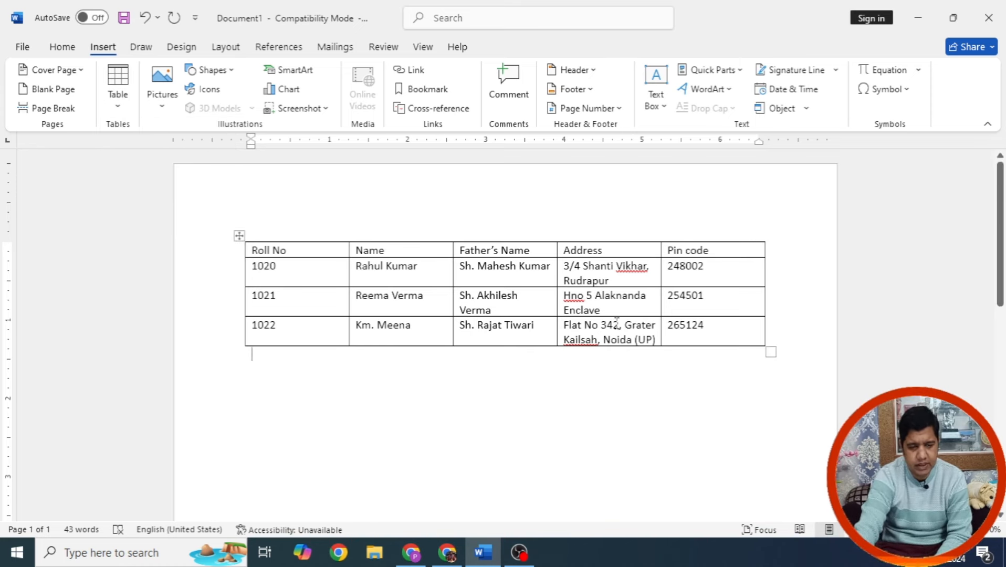
{"action": "left_click", "coordinate": [714, 326]}
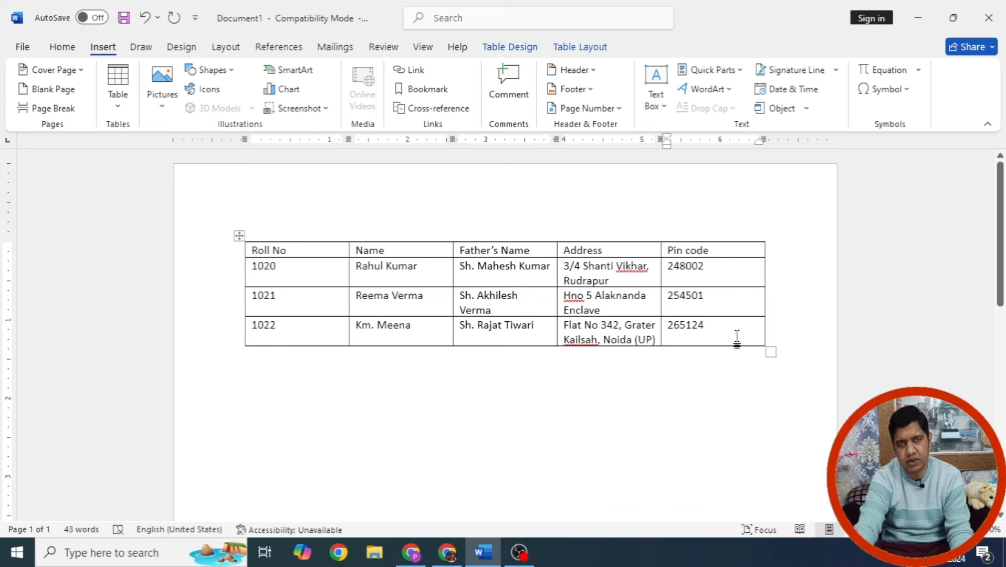
{"action": "key", "text": "Tab"}
{"action": "left_click", "coordinate": [721, 355]}
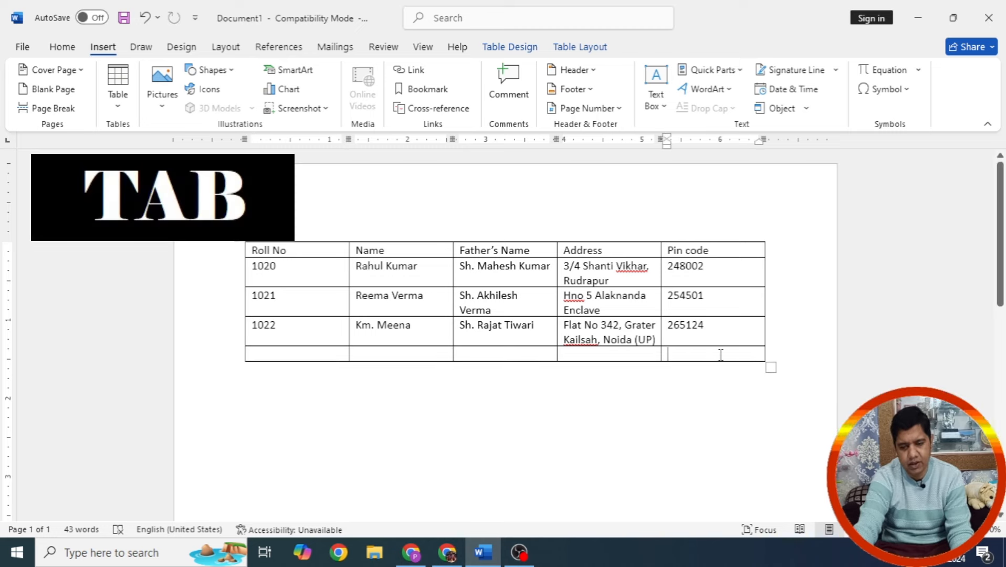
{"action": "key", "text": "Tab"}
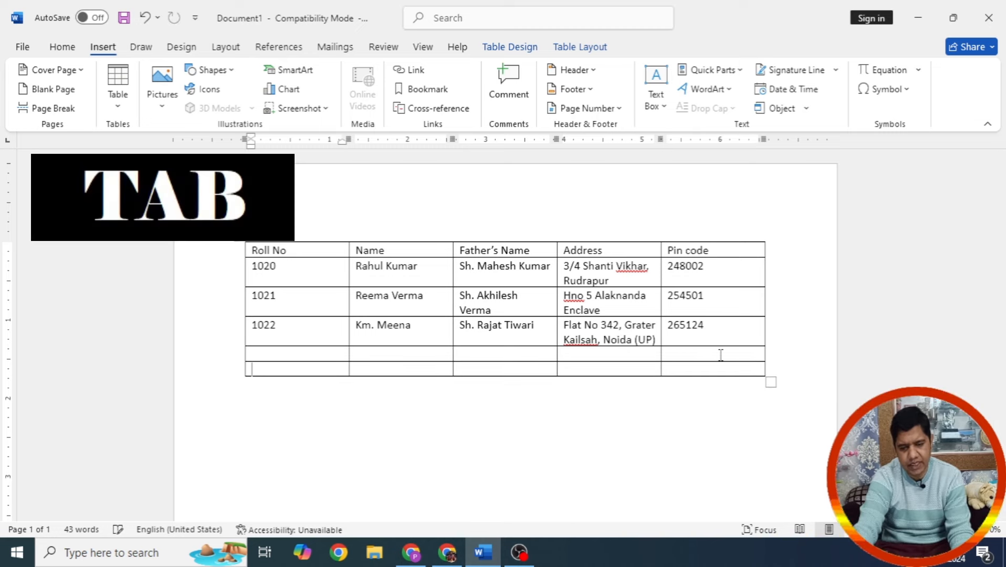
{"action": "left_click", "coordinate": [709, 368]}
{"action": "key", "text": "Tab"}
{"action": "left_click", "coordinate": [701, 382]}
{"action": "key", "text": "Tab"}
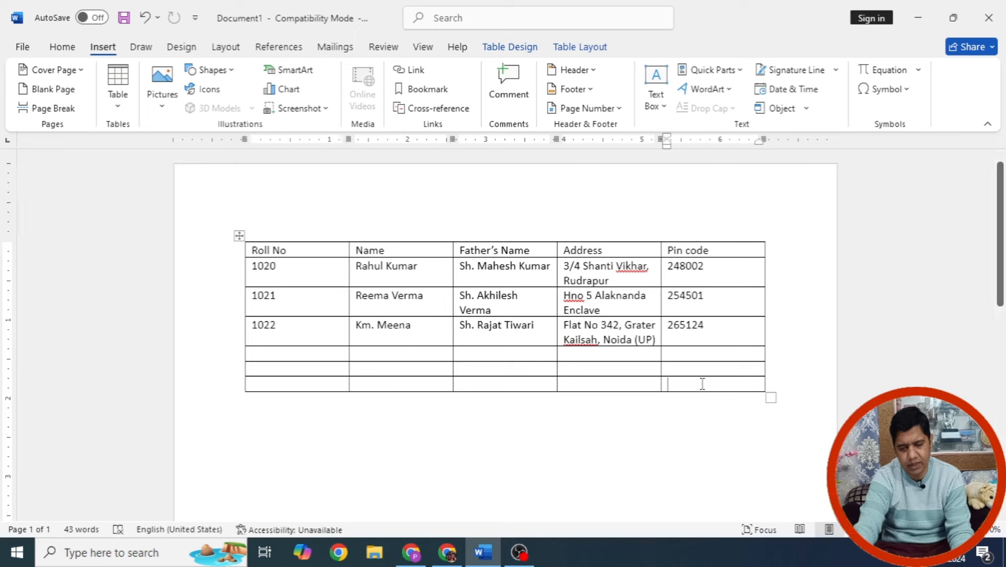
{"action": "left_click", "coordinate": [693, 400]}
{"action": "key", "text": "Tab"}
{"action": "left_click", "coordinate": [691, 415]}
{"action": "key", "text": "Tab"}
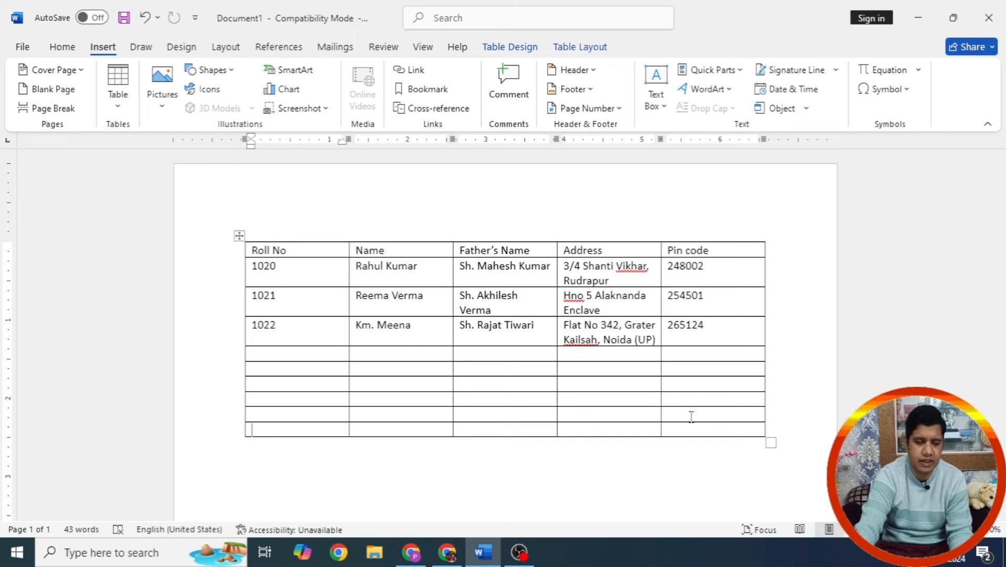
Step: Select the new empty rows, then deselect them and look through the table insertion options
{"action": "left_click_drag", "start_coordinate": [315, 356], "coordinate": [745, 430]}
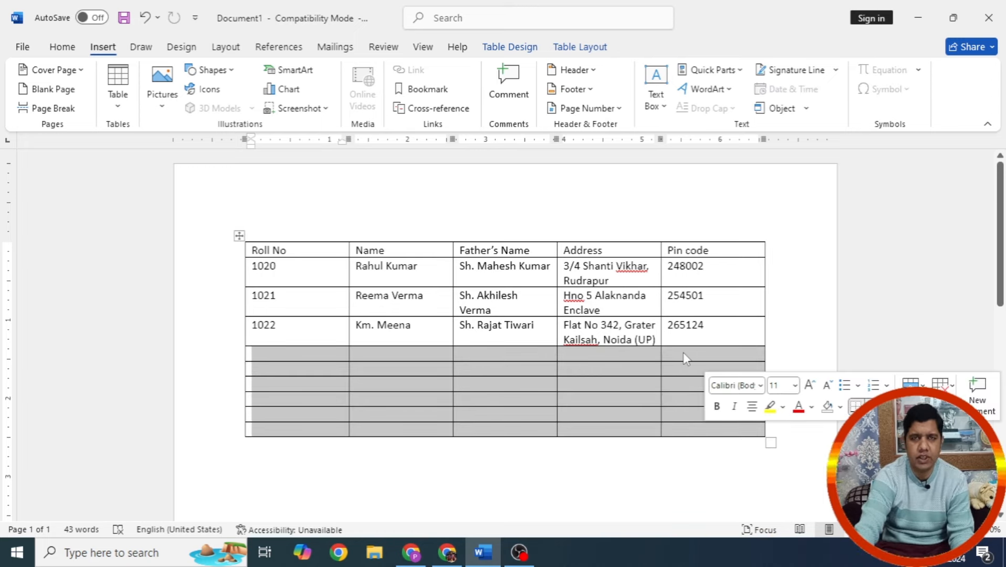
{"action": "left_click", "coordinate": [383, 452]}
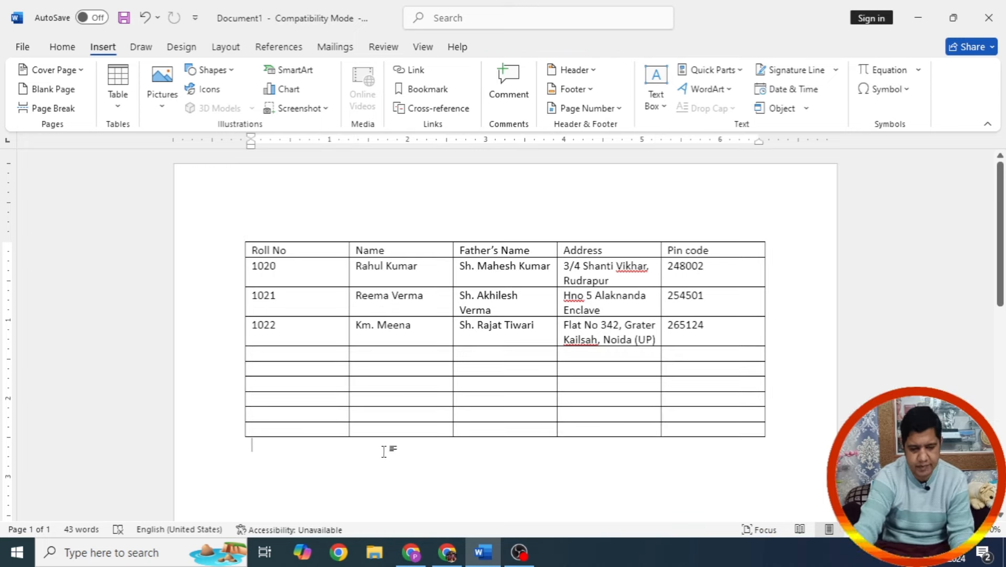
{"action": "left_click", "coordinate": [117, 90]}
{"action": "left_click", "coordinate": [281, 450]}
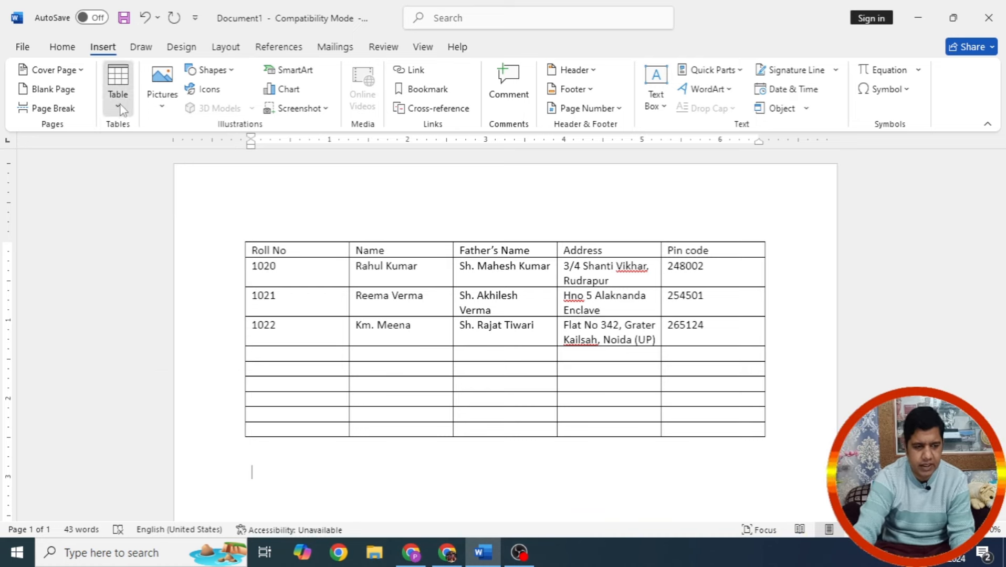
{"action": "left_click", "coordinate": [117, 90]}
{"action": "left_click", "coordinate": [446, 428]}
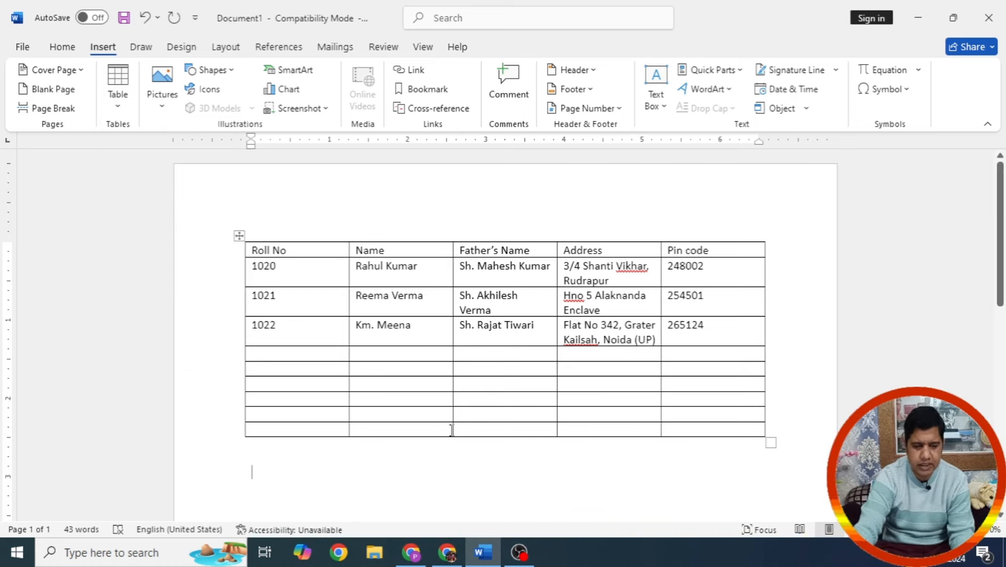
Step: Undo the extra empty rows added at the bottom of the table
{"action": "left_click", "coordinate": [704, 427]}
{"action": "right_click", "coordinate": [704, 425]}
{"action": "mouse_move", "coordinate": [765, 269]}
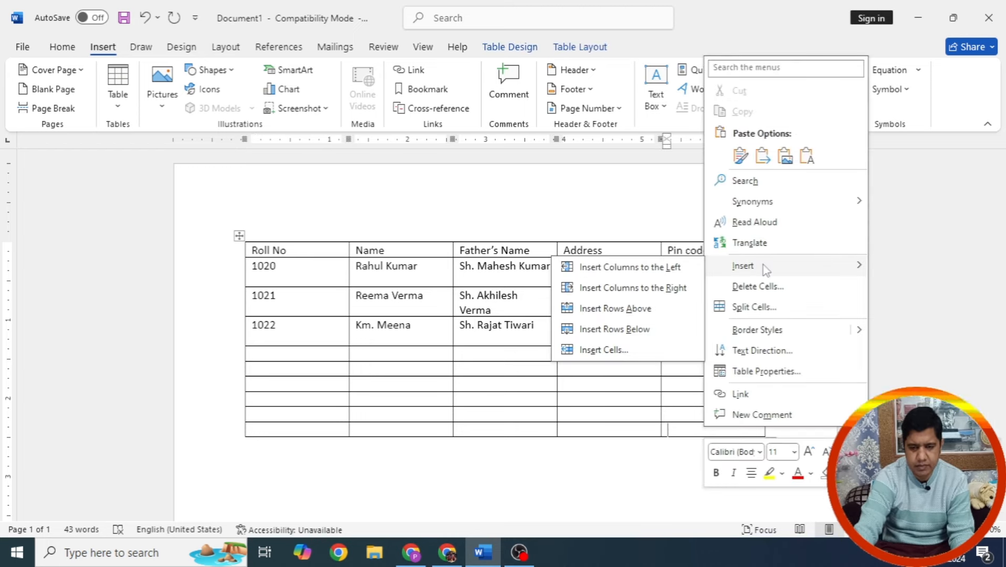
{"action": "left_click", "coordinate": [610, 329]}
{"action": "key", "text": "ctrl+z"}
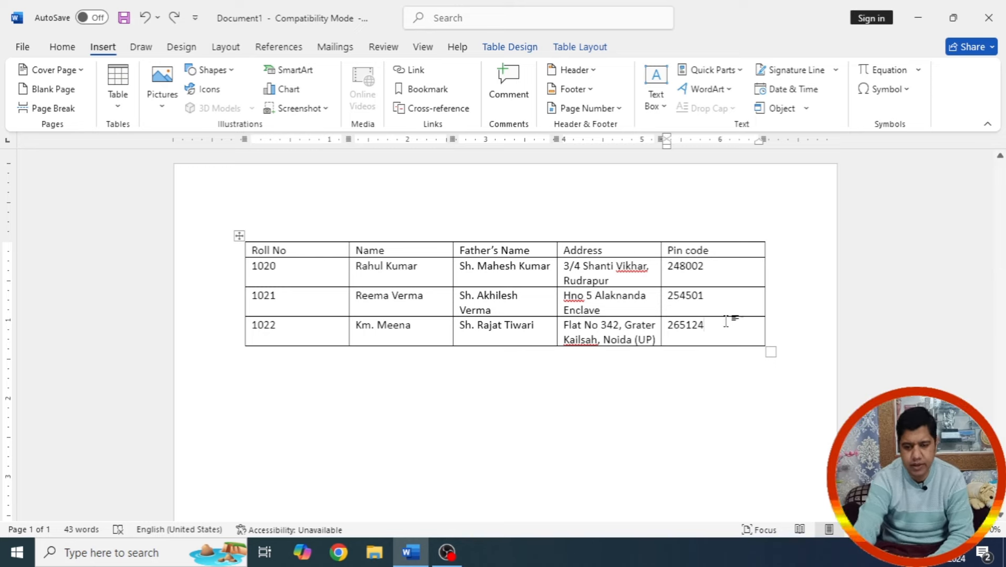
Step: Insert blank columns to the left and right of the Pin code column
{"action": "right_click", "coordinate": [723, 326]}
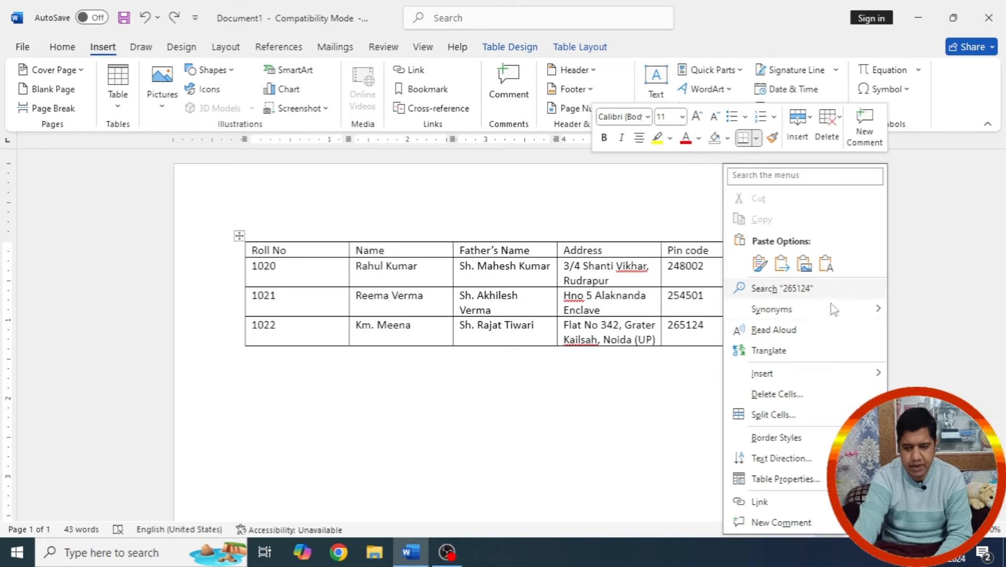
{"action": "mouse_move", "coordinate": [793, 376]}
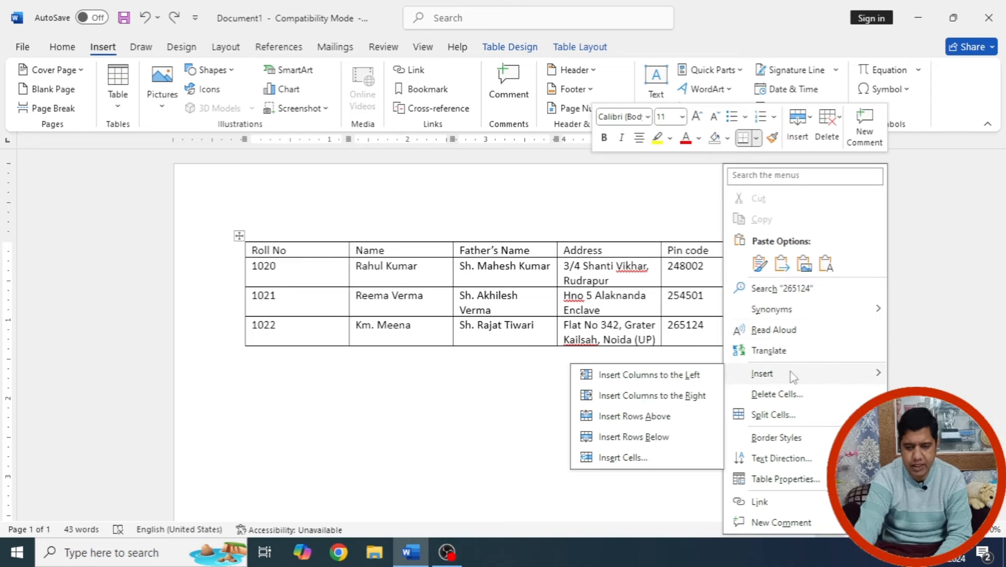
{"action": "left_click", "coordinate": [677, 379]}
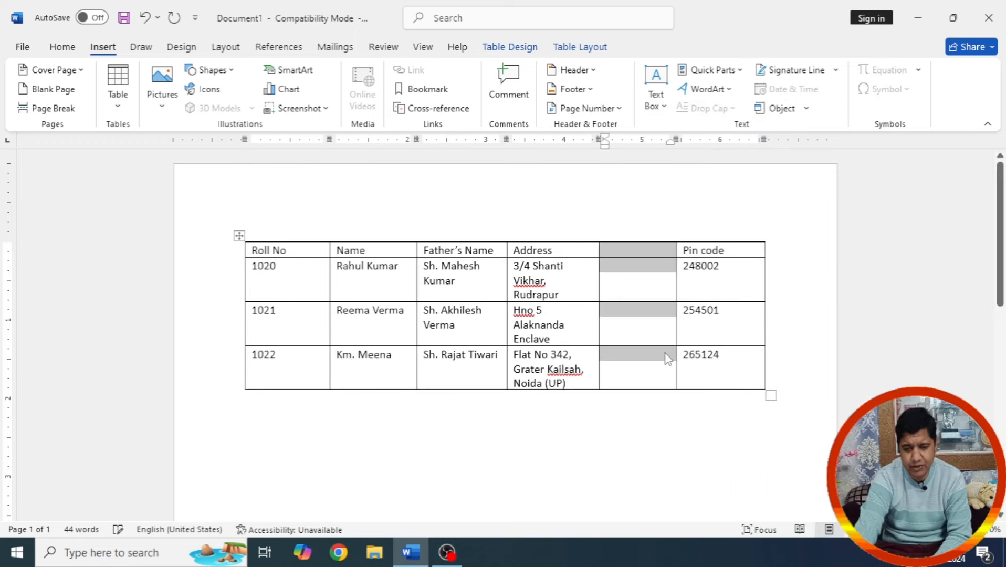
{"action": "left_click", "coordinate": [639, 256]}
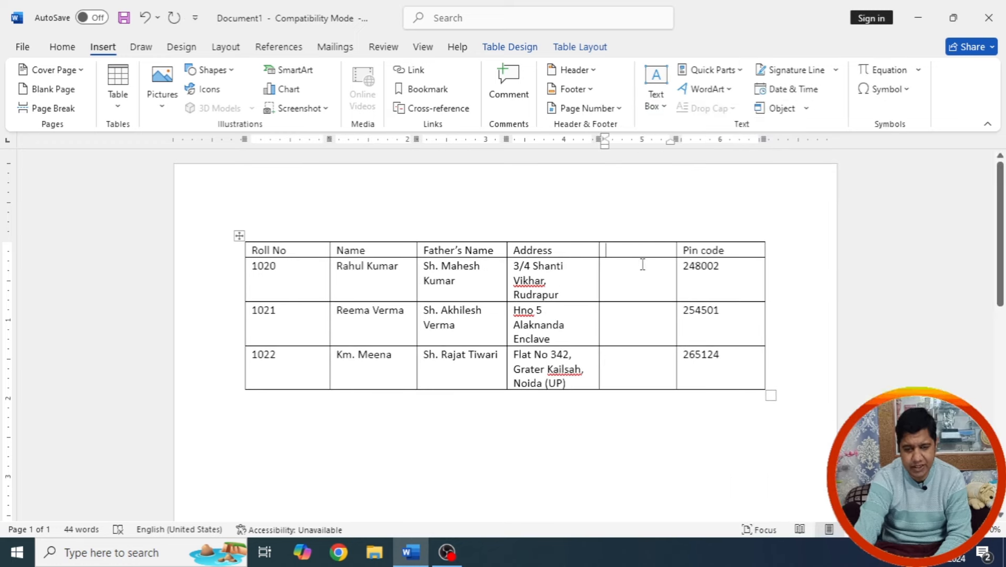
{"action": "right_click", "coordinate": [722, 358]}
{"action": "mouse_move", "coordinate": [761, 373]}
{"action": "left_click", "coordinate": [692, 396]}
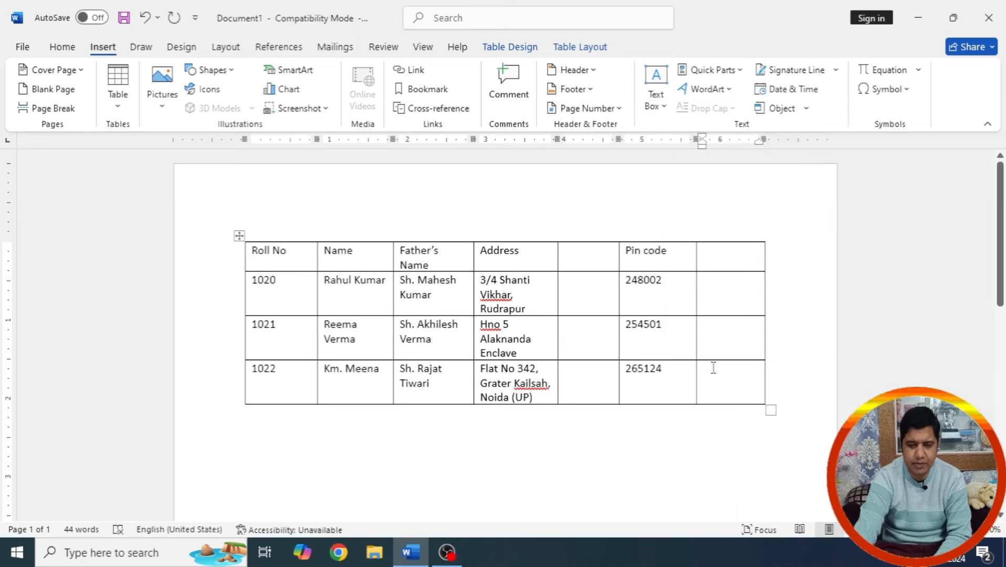
Step: Change the third roll number from 1022 to 1023
{"action": "right_click", "coordinate": [713, 367]}
{"action": "key", "text": "Escape"}
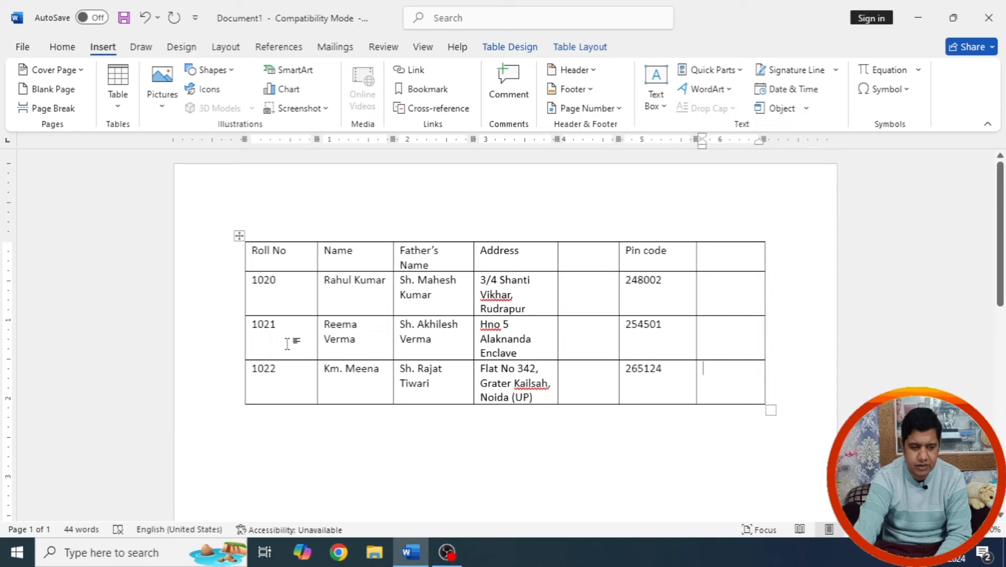
{"action": "left_click", "coordinate": [277, 368]}
{"action": "key", "text": "BackSpace"}
{"action": "type", "text": "3"}
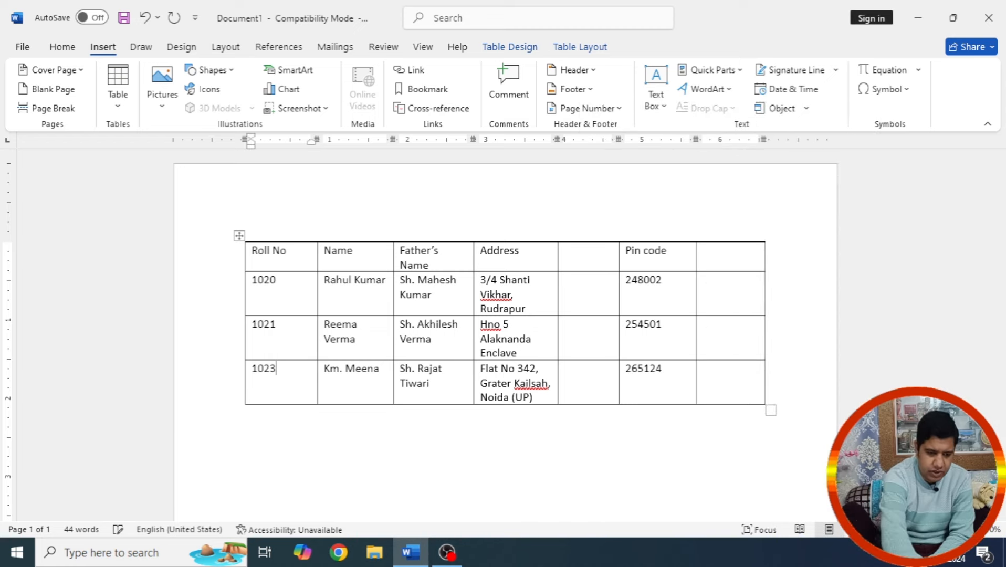
Step: Insert a row above the 1023 record and give it roll number 1022
{"action": "right_click", "coordinate": [706, 368]}
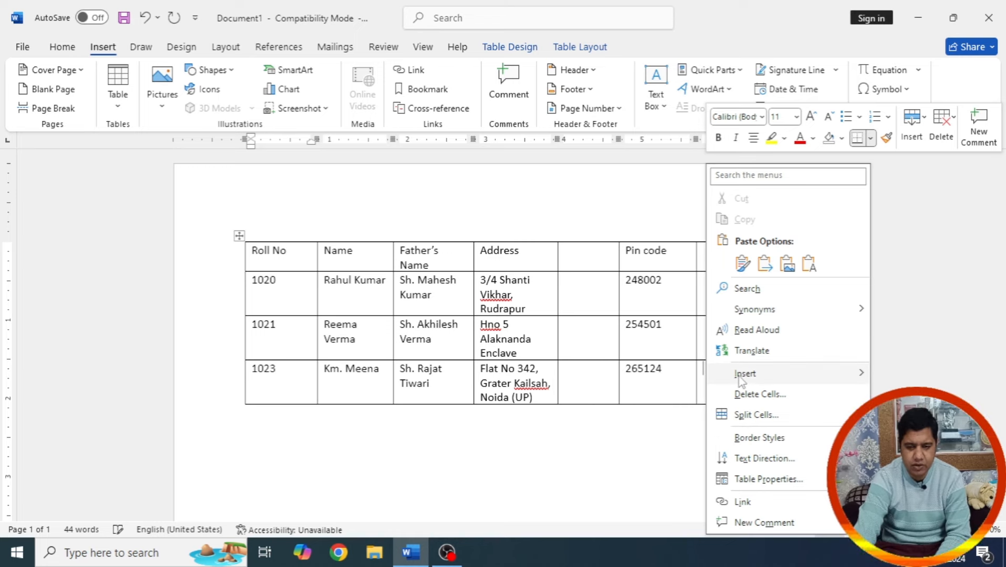
{"action": "mouse_move", "coordinate": [740, 378]}
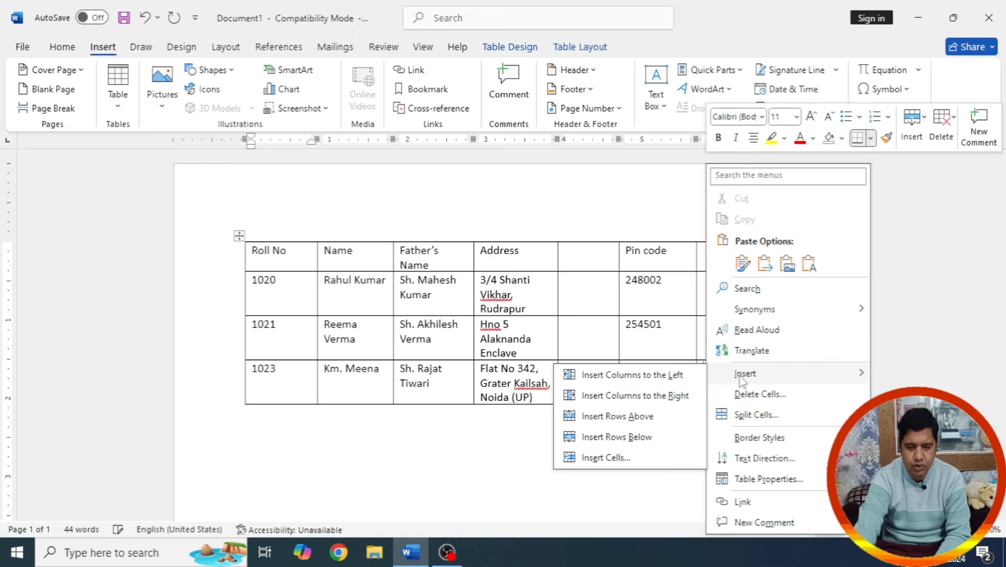
{"action": "left_click", "coordinate": [632, 425]}
{"action": "left_click", "coordinate": [293, 371]}
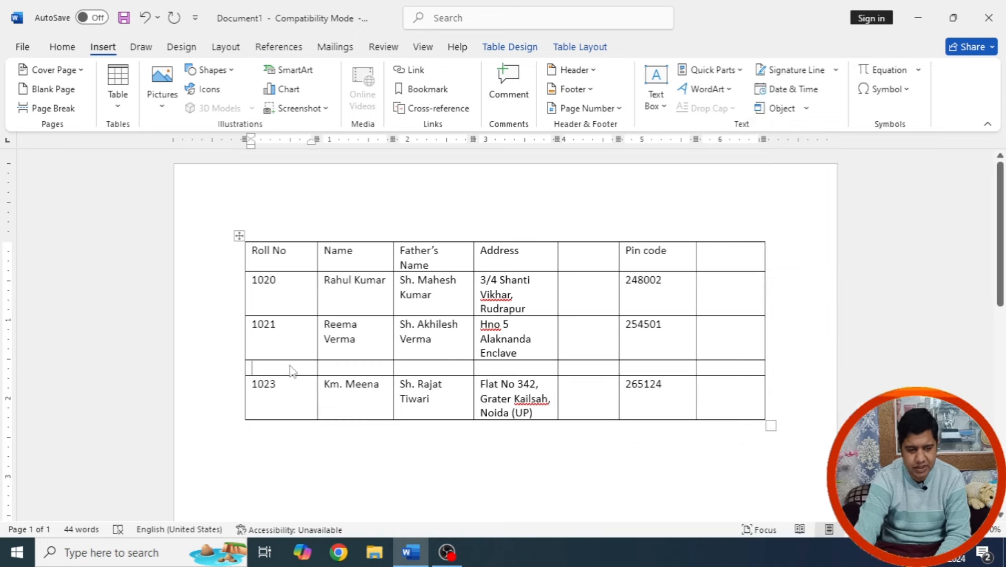
{"action": "type", "text": "1022"}
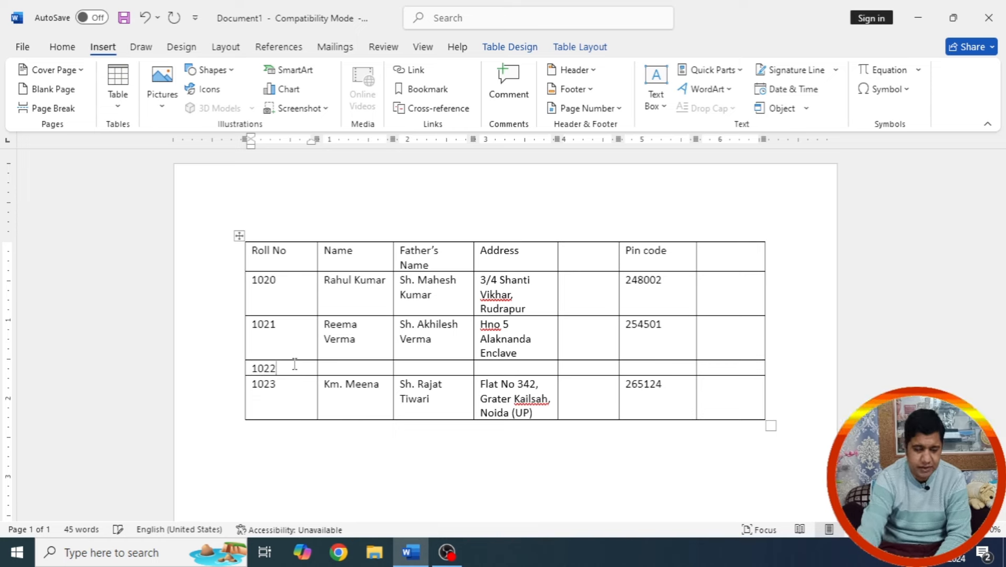
{"action": "left_click", "coordinate": [331, 367]}
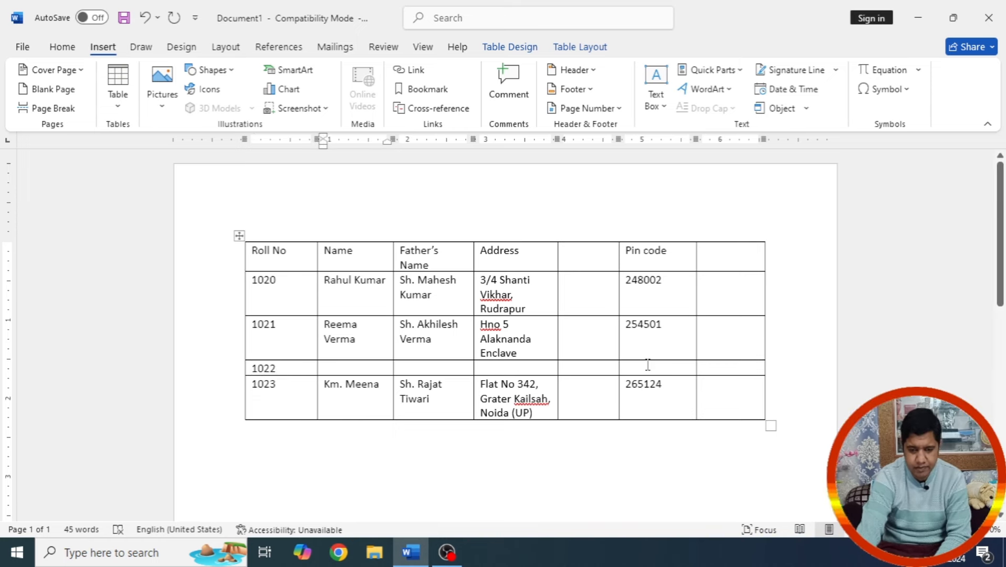
Step: Insert an empty row below the 1023 row
{"action": "left_click", "coordinate": [703, 384]}
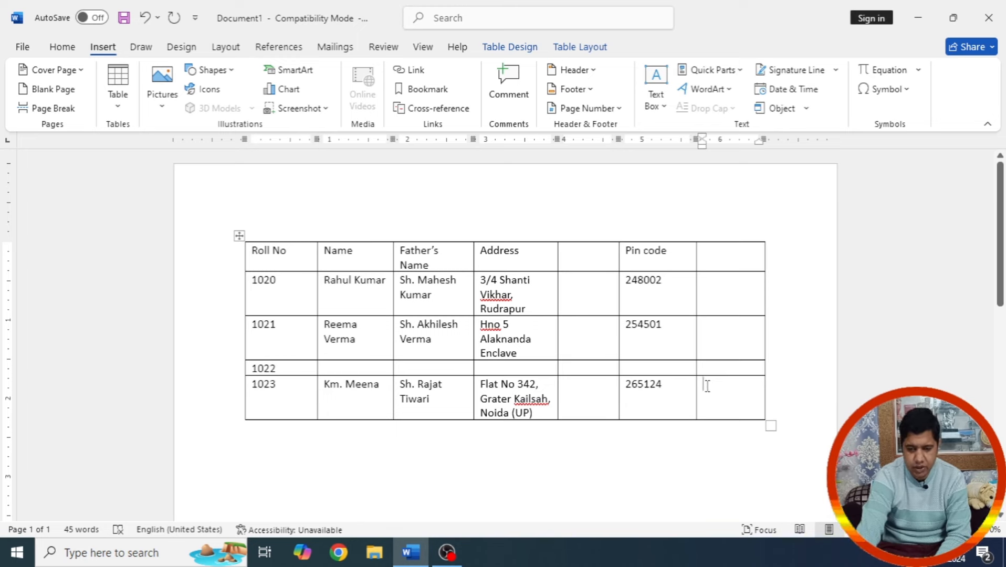
{"action": "right_click", "coordinate": [704, 384]}
{"action": "left_click", "coordinate": [577, 386]}
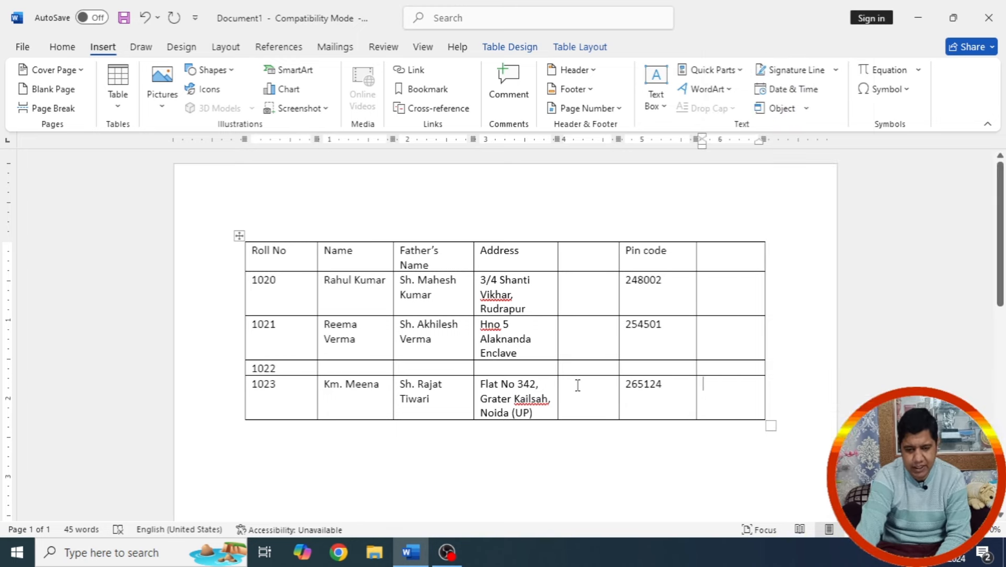
{"action": "right_click", "coordinate": [577, 384]}
{"action": "mouse_move", "coordinate": [637, 225]}
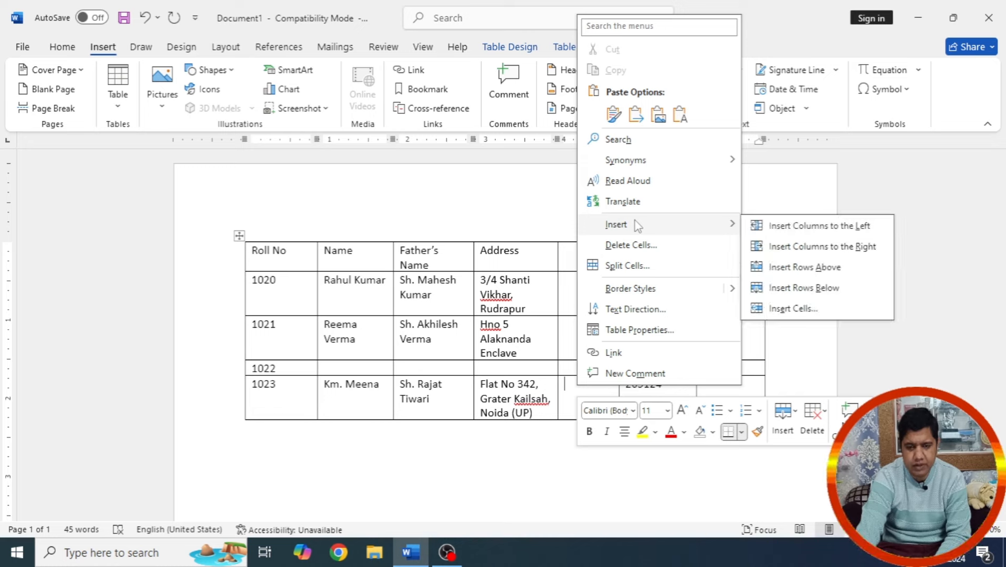
{"action": "left_click", "coordinate": [812, 288]}
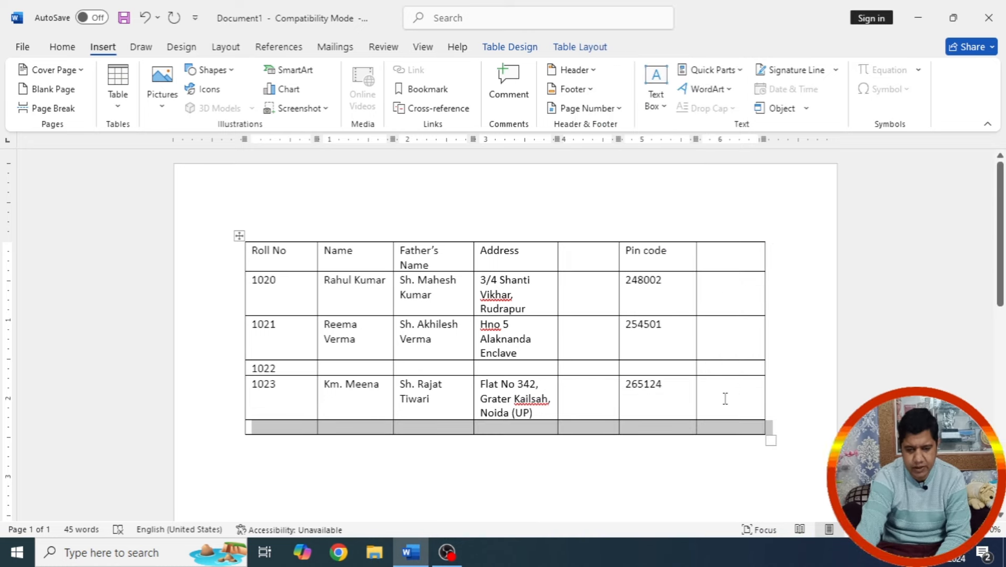
Step: Add more empty rows at the table bottom, four in total below the 1023 row
{"action": "left_click", "coordinate": [710, 427]}
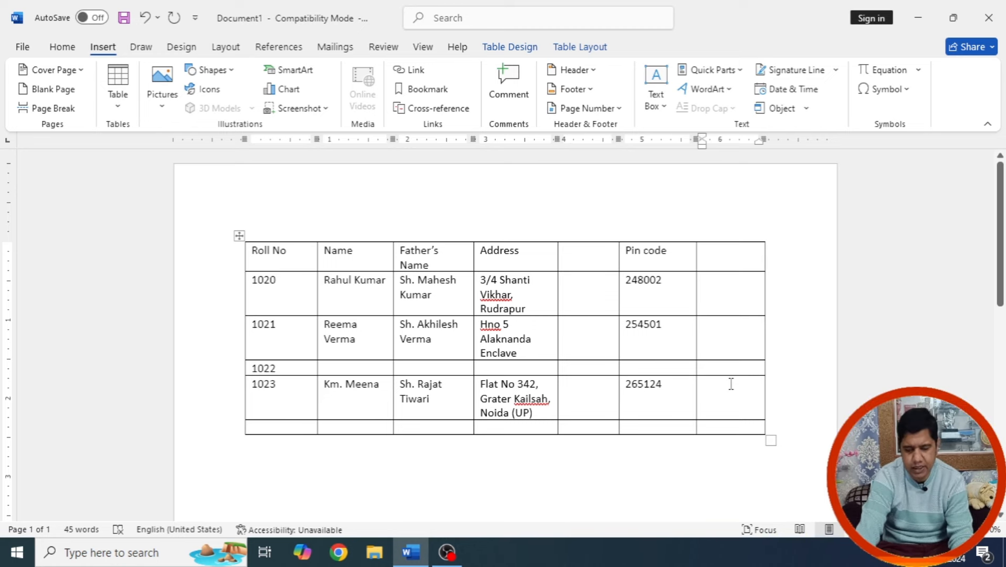
{"action": "key", "text": "Tab"}
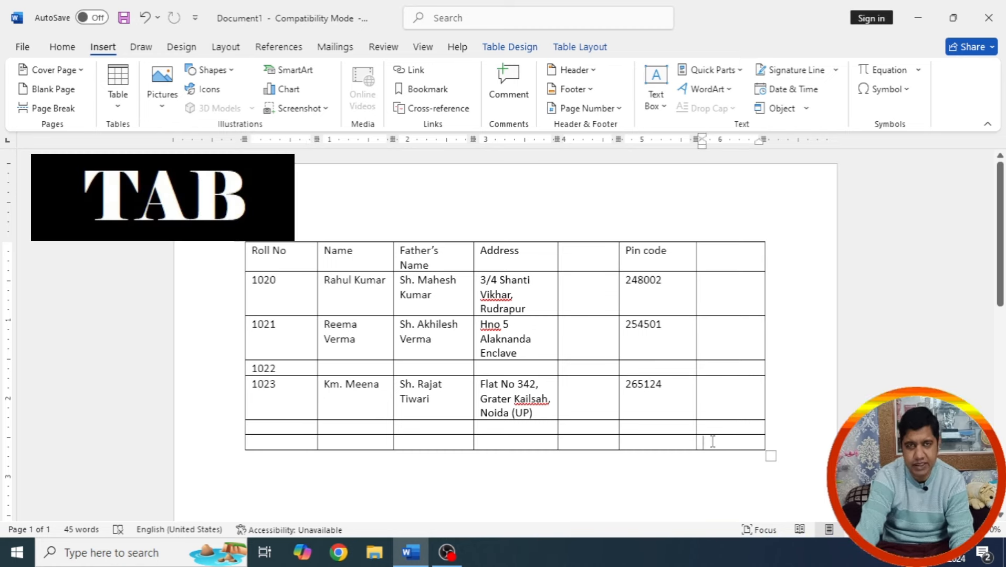
{"action": "key", "text": "Tab"}
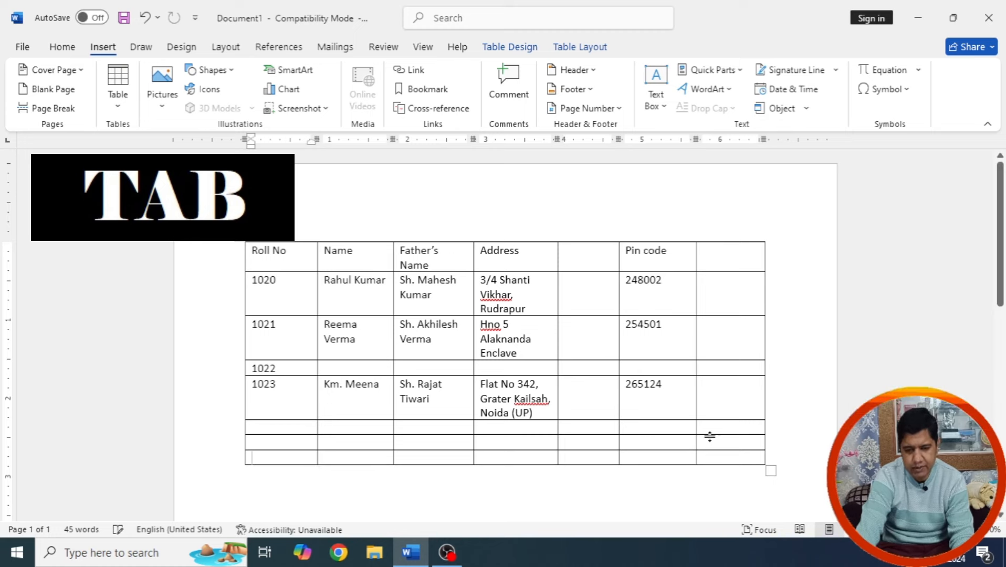
{"action": "left_click_drag", "start_coordinate": [705, 248], "coordinate": [763, 267]}
{"action": "left_click", "coordinate": [749, 264]}
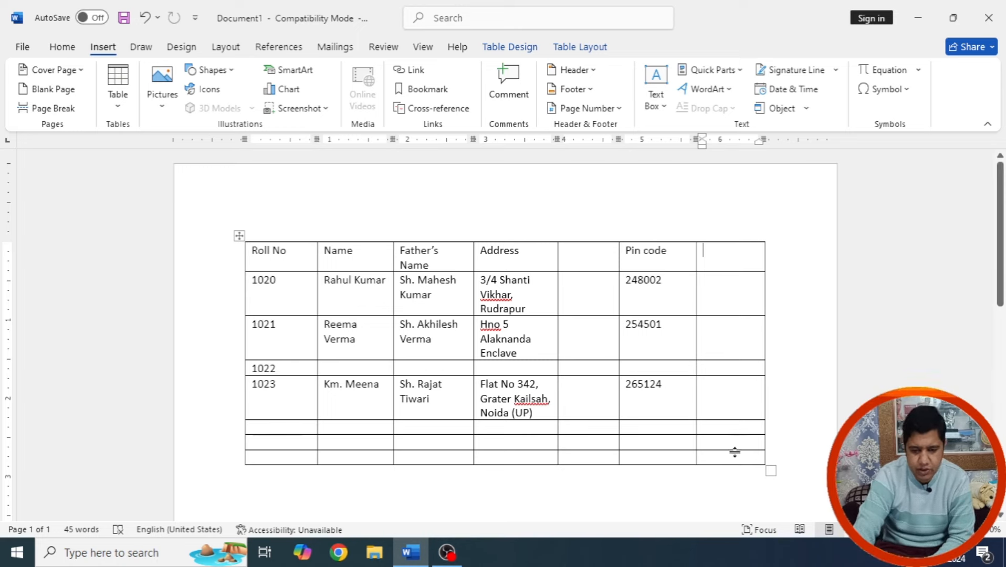
{"action": "key", "text": "Tab"}
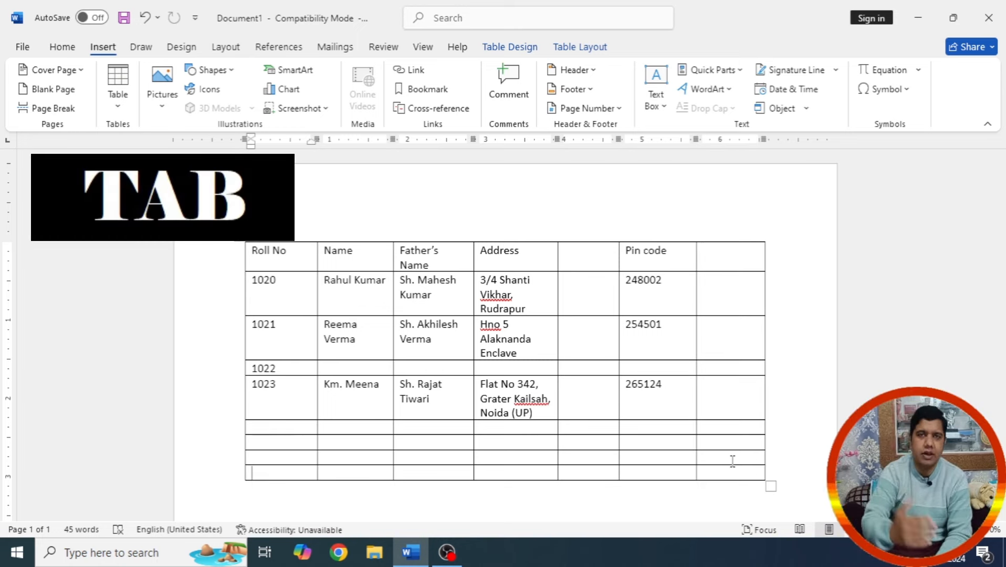
{"action": "right_click", "coordinate": [590, 292]}
{"action": "key", "text": "Escape"}
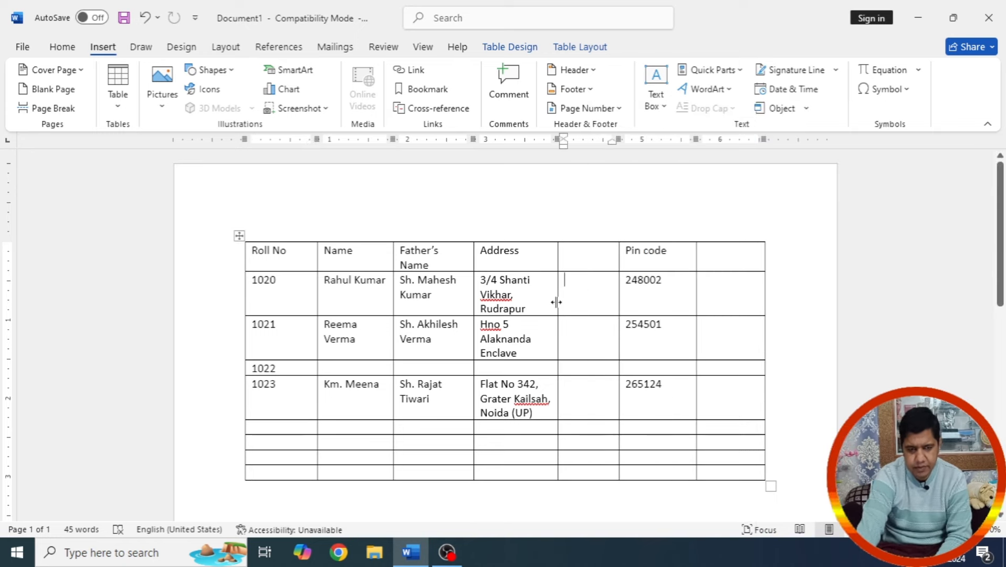
Step: Open the Insert Table dialog and close it without inserting a table
{"action": "left_click", "coordinate": [118, 105]}
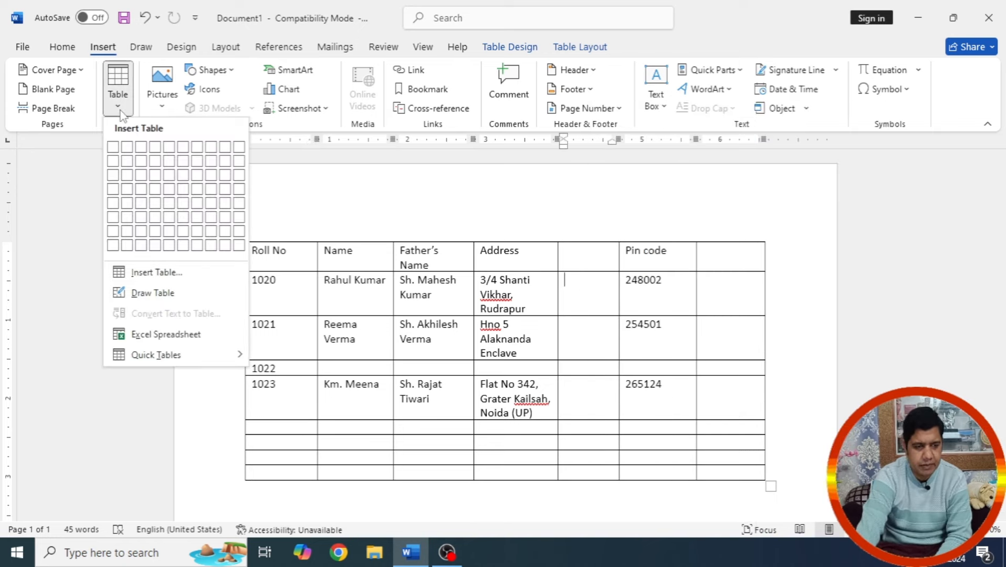
{"action": "left_click", "coordinate": [163, 274]}
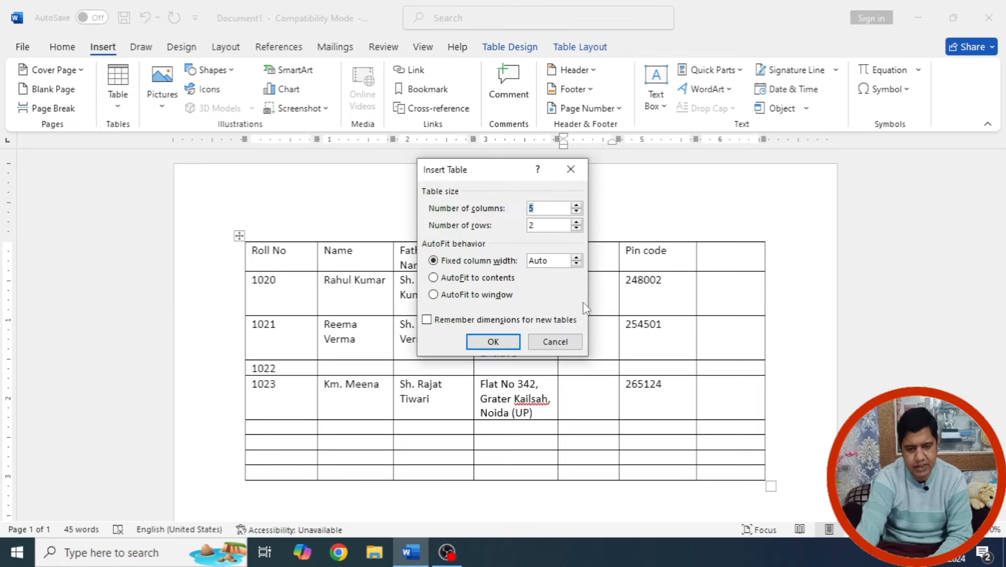
{"action": "left_click", "coordinate": [565, 343]}
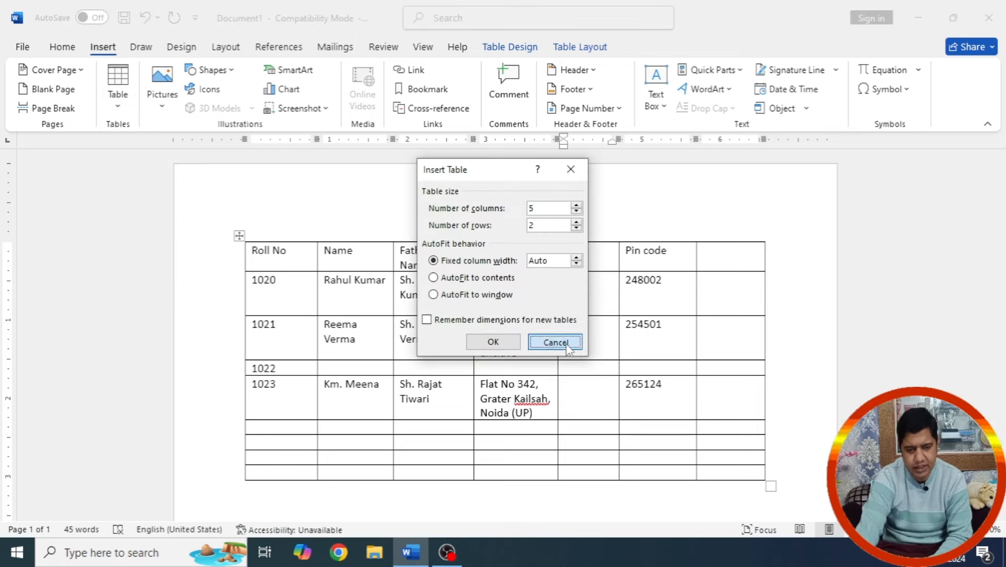
Step: With Draw Table, draw dividing lines across row 1020's blank cells
{"action": "left_click", "coordinate": [118, 113]}
{"action": "left_click", "coordinate": [156, 292]}
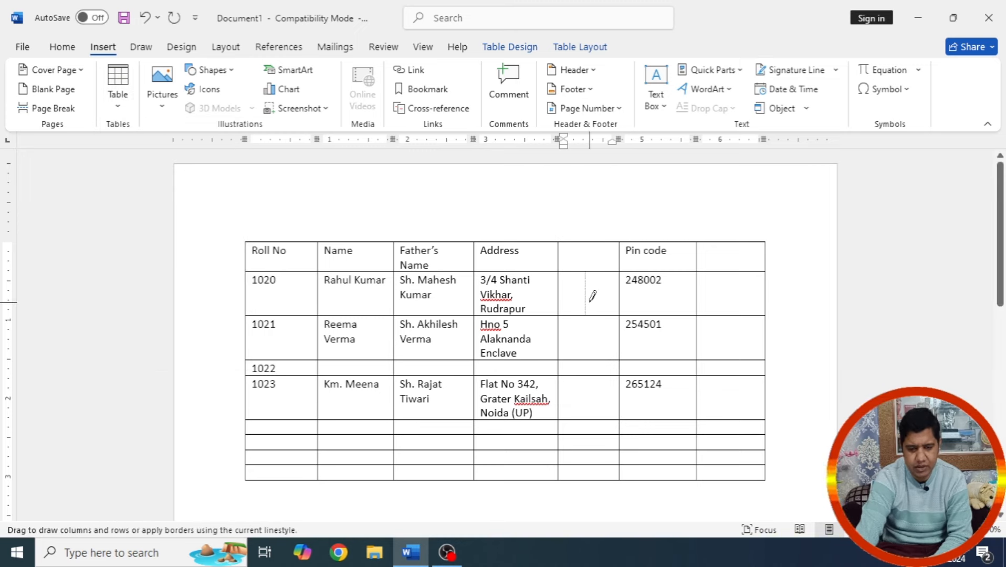
{"action": "left_click", "coordinate": [696, 299]}
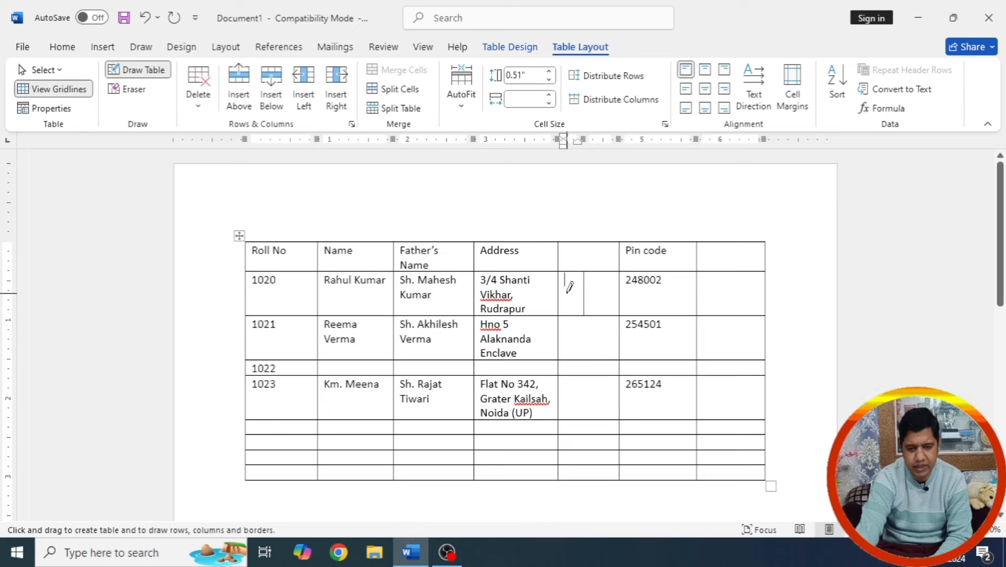
{"action": "left_click_drag", "start_coordinate": [559, 289], "coordinate": [679, 286]}
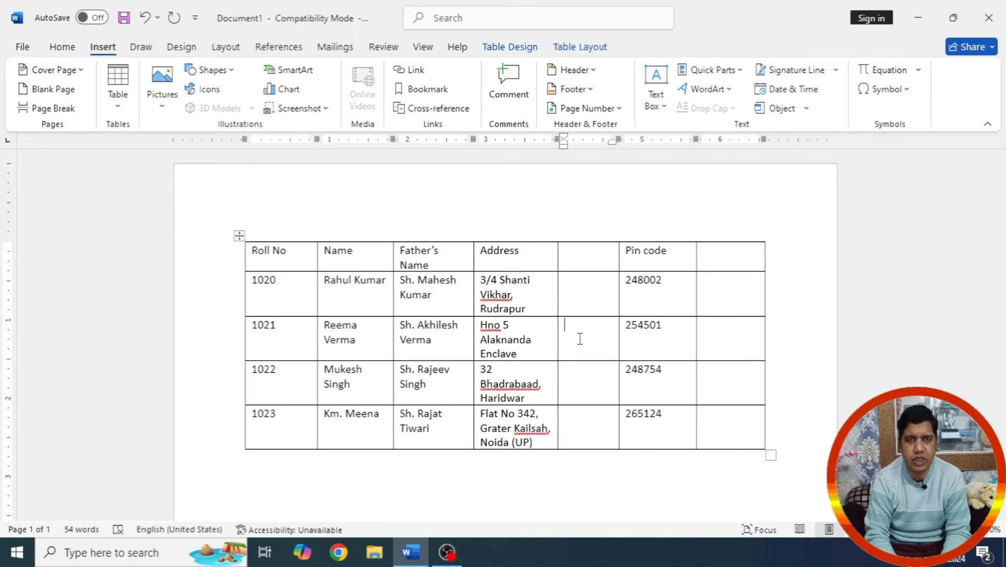
Step: Type the Date of Birth heading in the blank column's header cell
{"action": "left_click", "coordinate": [586, 258]}
{"action": "type", "text": "Date"}
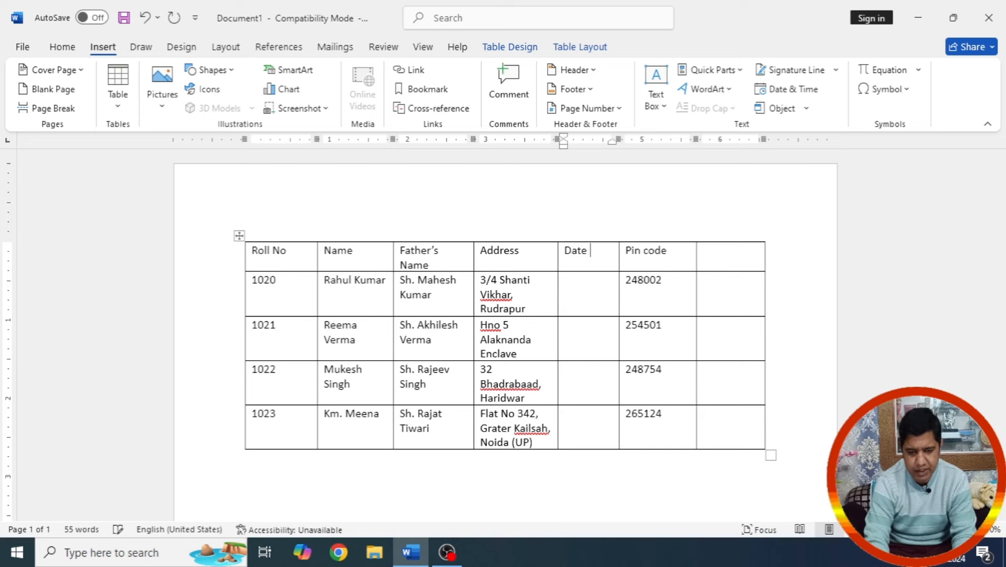
{"action": "type", "text": "of Birth"}
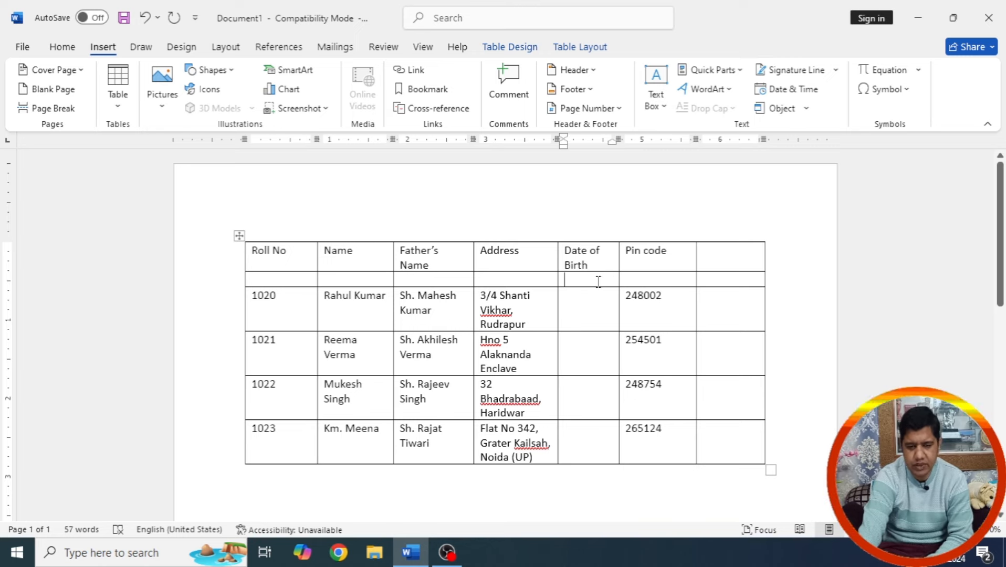
Step: Split the cell below Date of Birth into three columns
{"action": "right_click", "coordinate": [567, 280]}
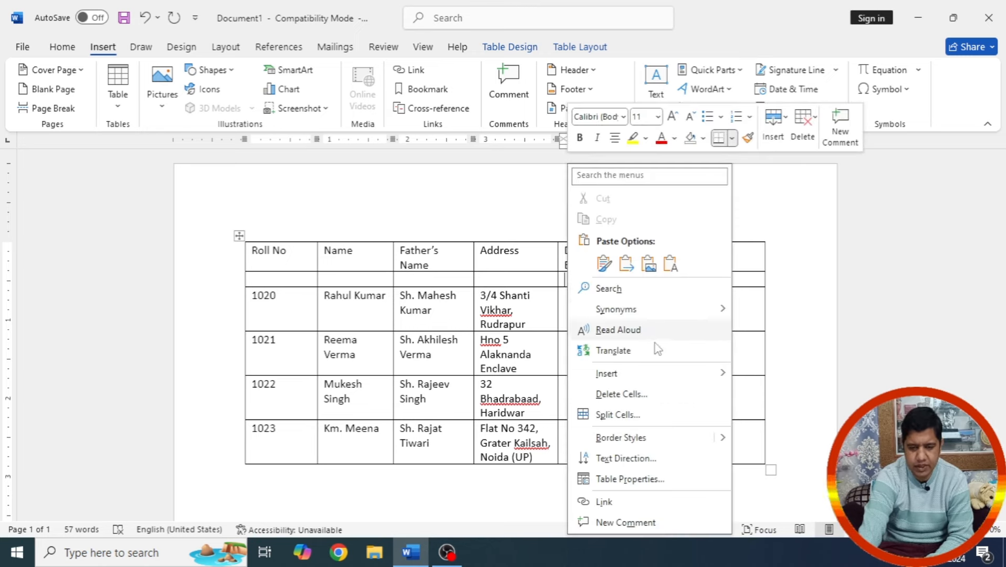
{"action": "key", "text": "Escape"}
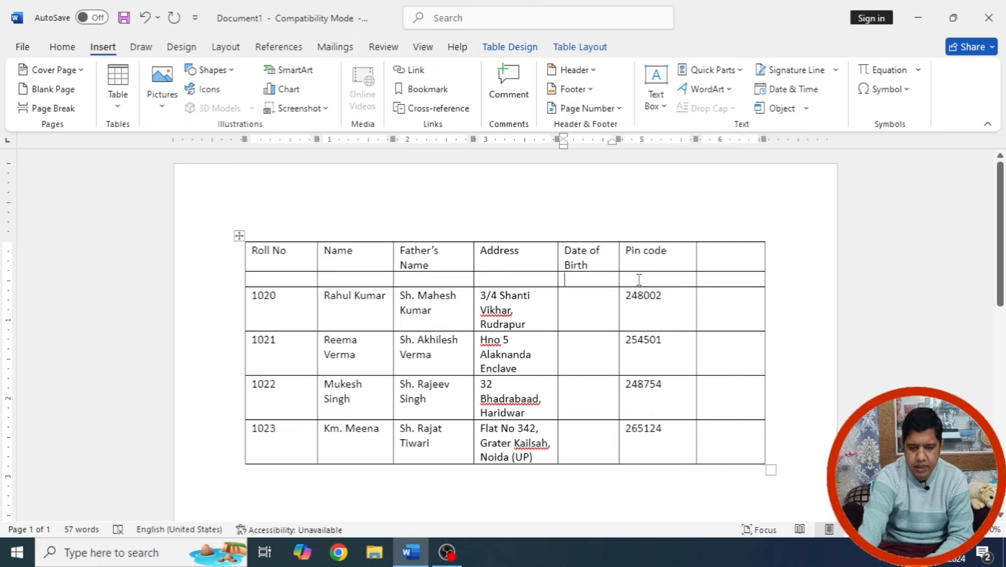
{"action": "right_click", "coordinate": [595, 279]}
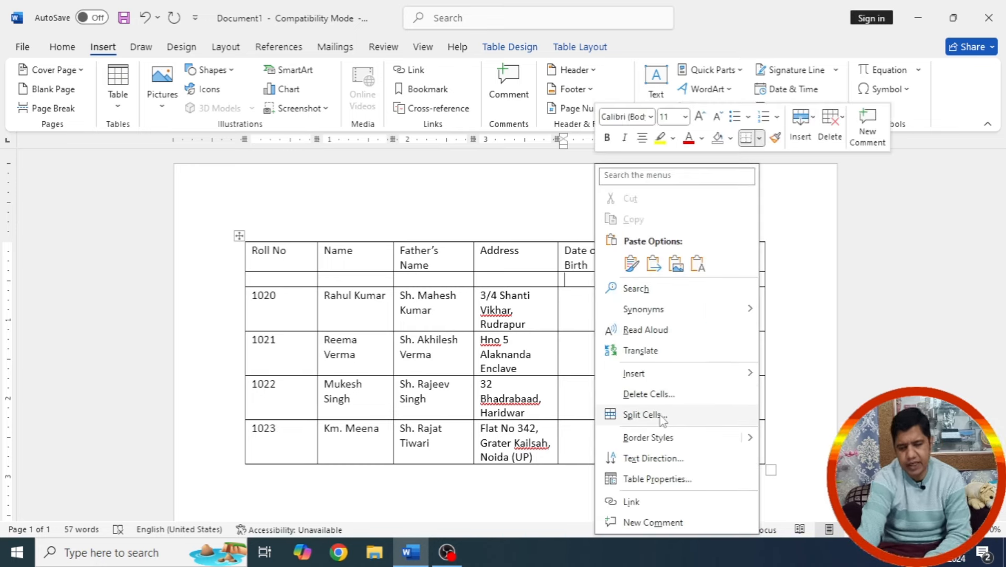
{"action": "left_click", "coordinate": [642, 415]}
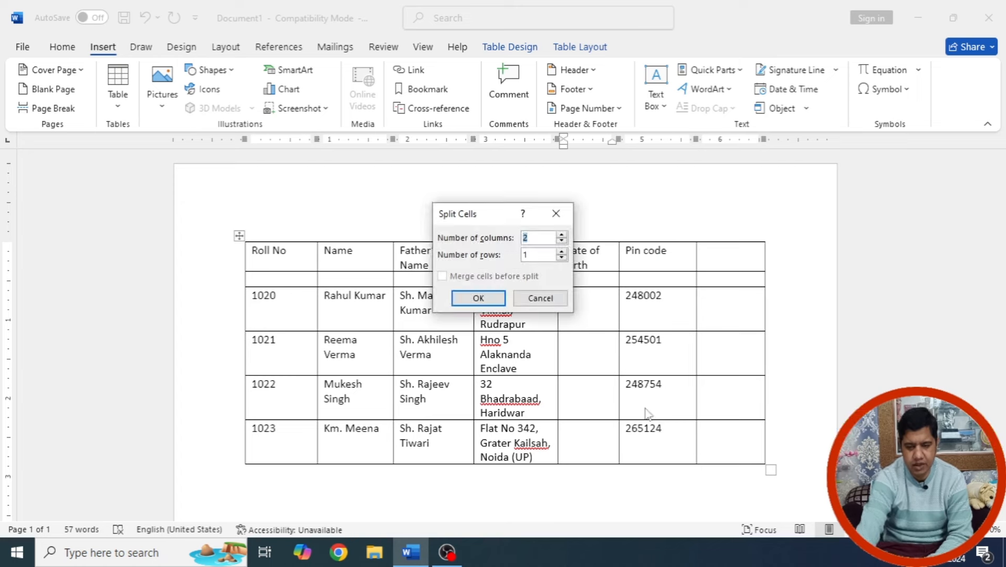
{"action": "left_click_drag", "start_coordinate": [496, 223], "coordinate": [372, 241]}
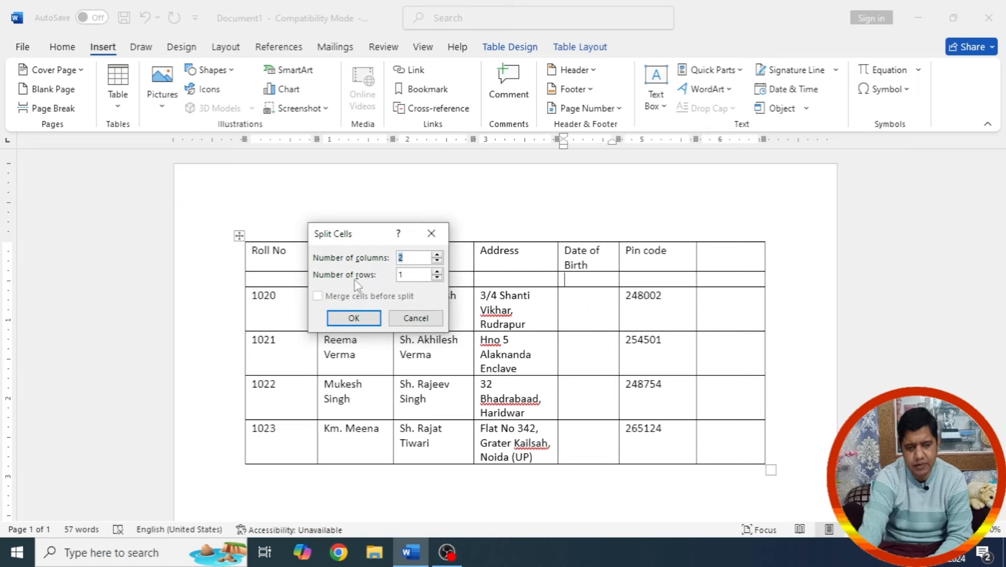
{"action": "left_click", "coordinate": [367, 318]}
Step: Enter DD and MM in the first two split cells
{"action": "left_click", "coordinate": [572, 282]}
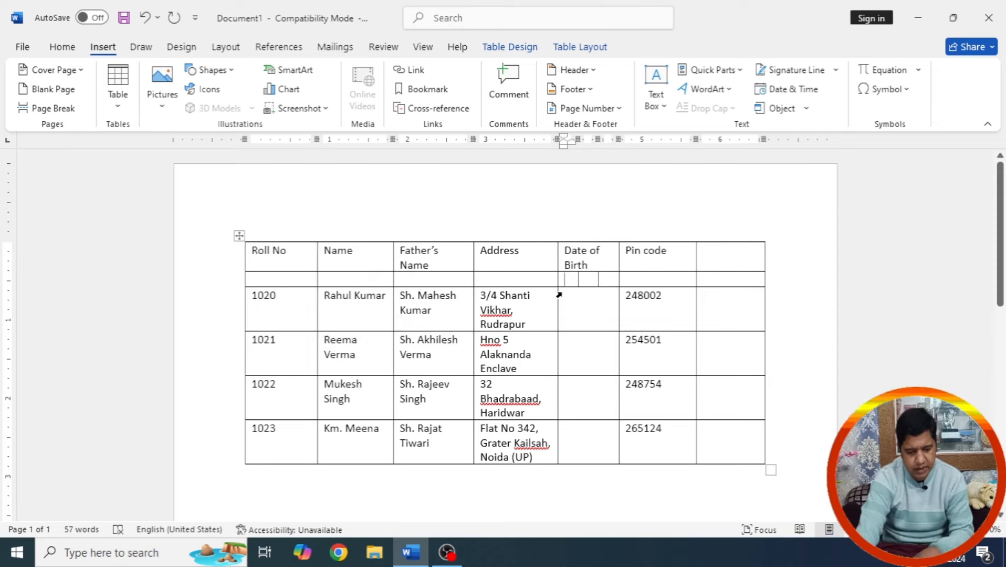
{"action": "type", "text": "DD"}
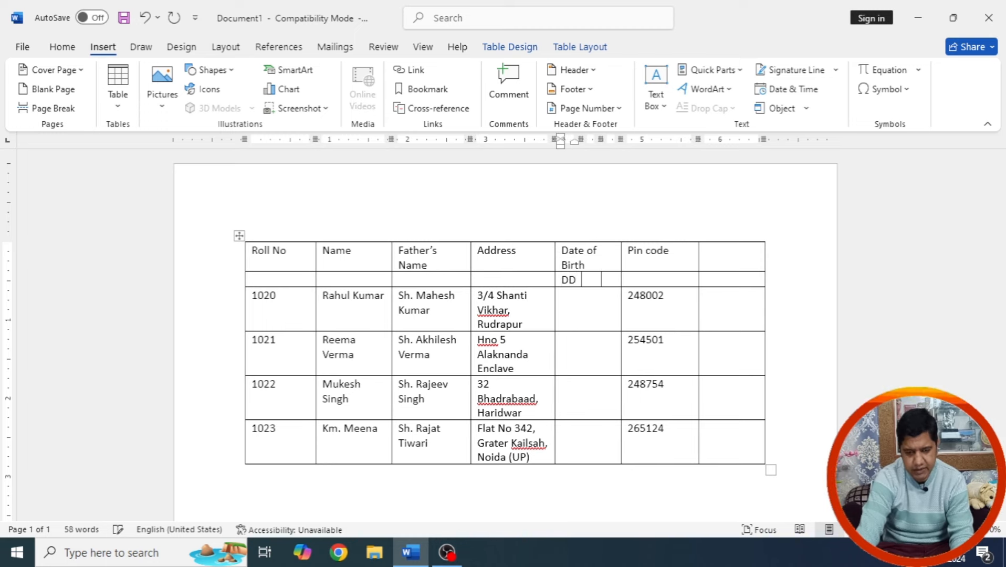
{"action": "key", "text": "Tab"}
{"action": "type", "text": "MM"}
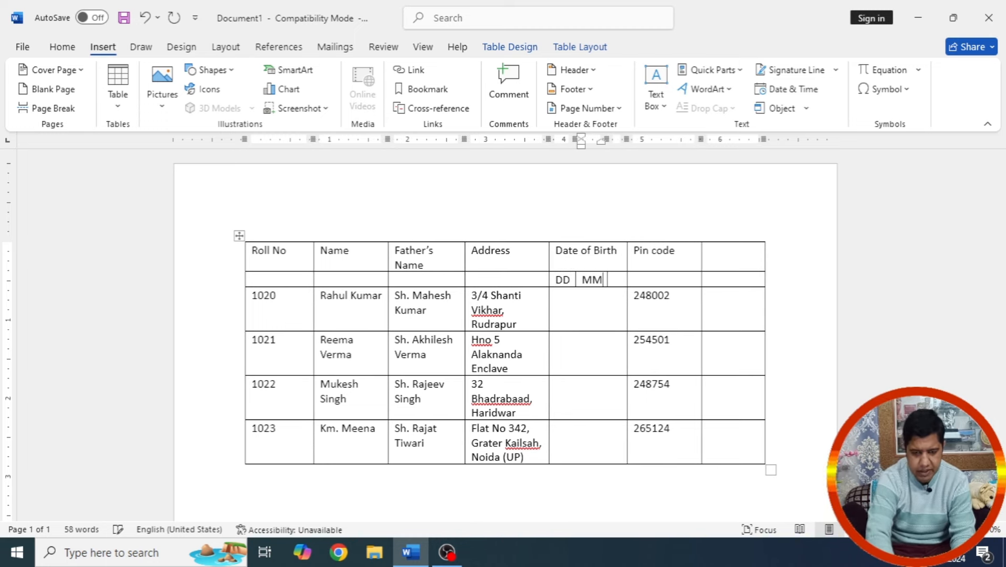
{"action": "key", "text": "Tab"}
Step: Enter YYY in the third sub-cell and split row 1020's date cell into three columns
{"action": "type", "text": "YYY"}
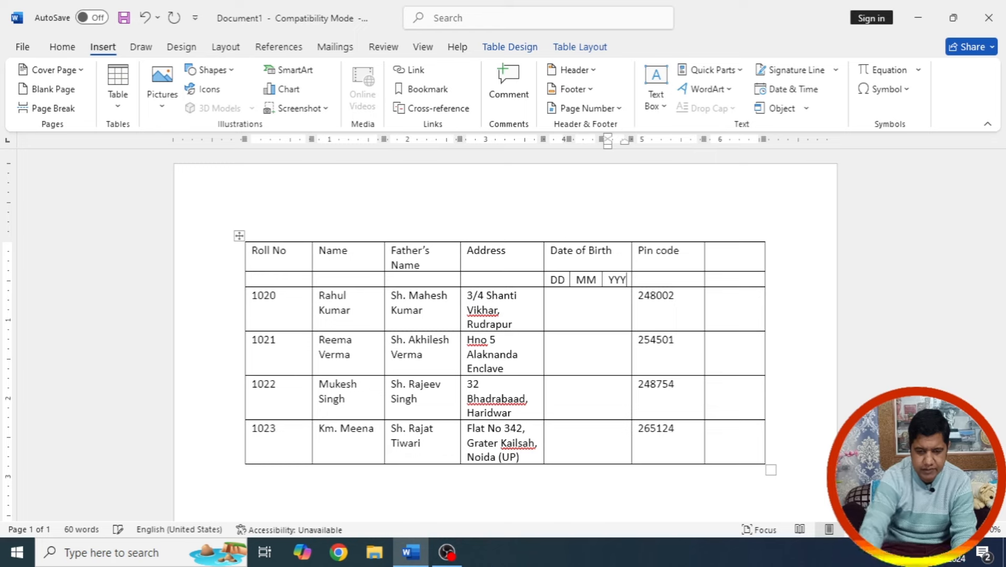
{"action": "left_click", "coordinate": [580, 318]}
{"action": "right_click", "coordinate": [581, 317]}
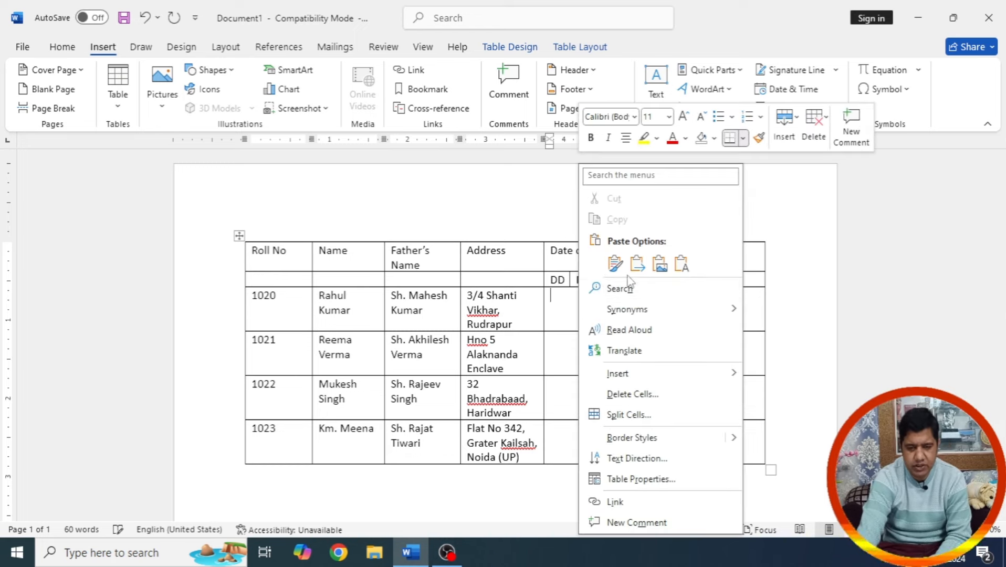
{"action": "mouse_move", "coordinate": [636, 379]}
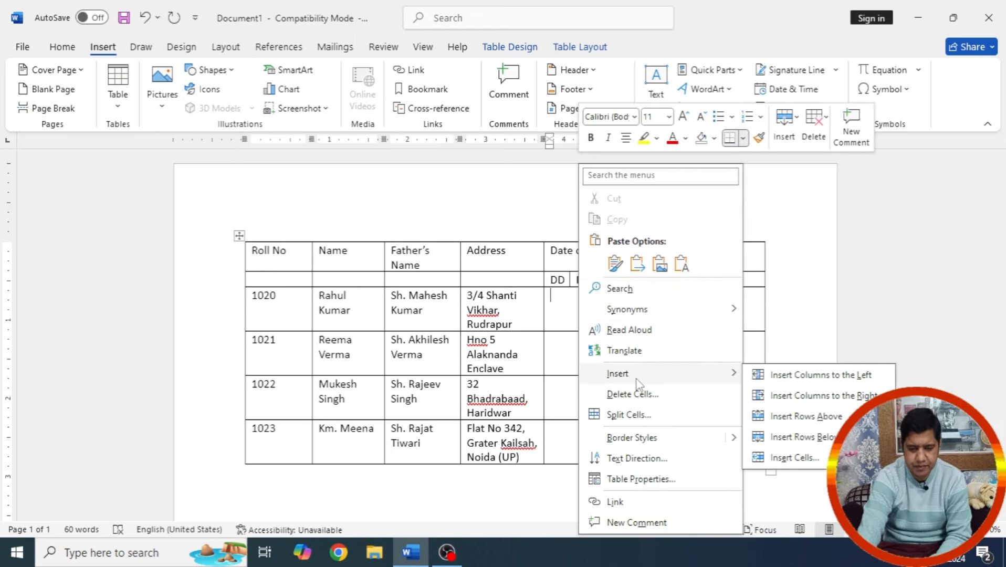
{"action": "left_click", "coordinate": [638, 414]}
{"action": "left_click", "coordinate": [436, 254]}
{"action": "left_click", "coordinate": [353, 317]}
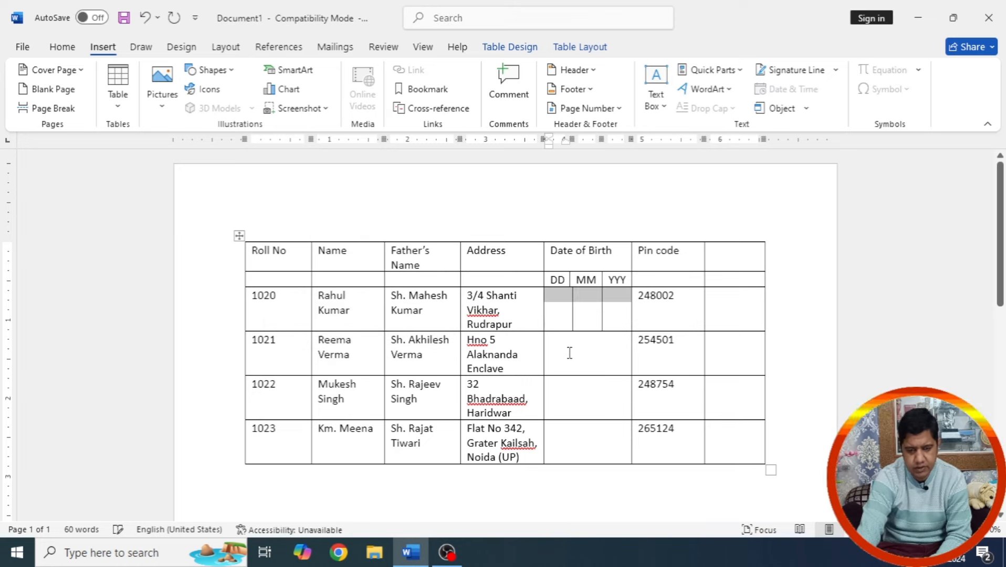
Step: Narrow row 1020's DD cell to line up with the DD header
{"action": "left_click", "coordinate": [569, 352]}
{"action": "left_click_drag", "start_coordinate": [572, 305], "coordinate": [569, 305]}
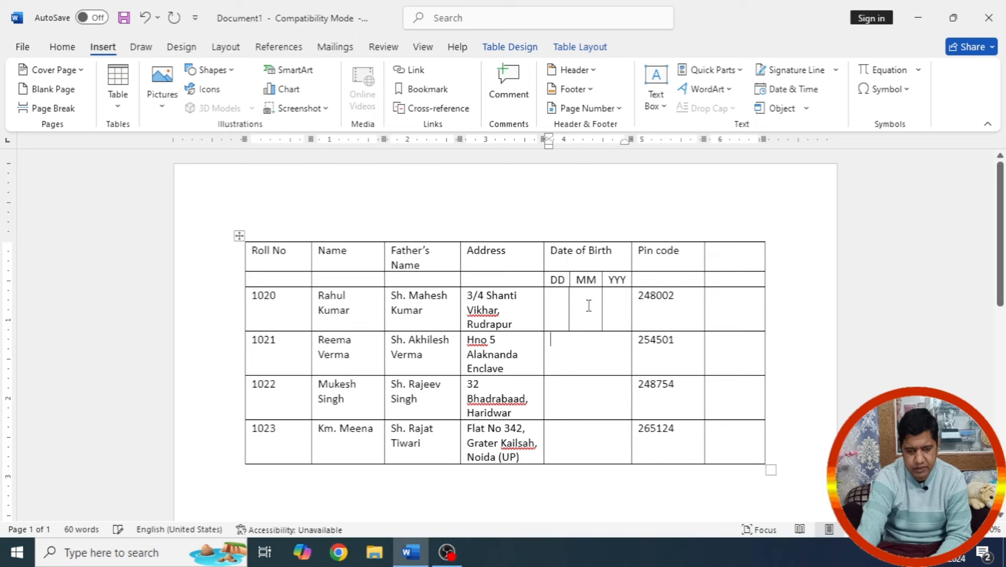
{"action": "right_click", "coordinate": [575, 362]}
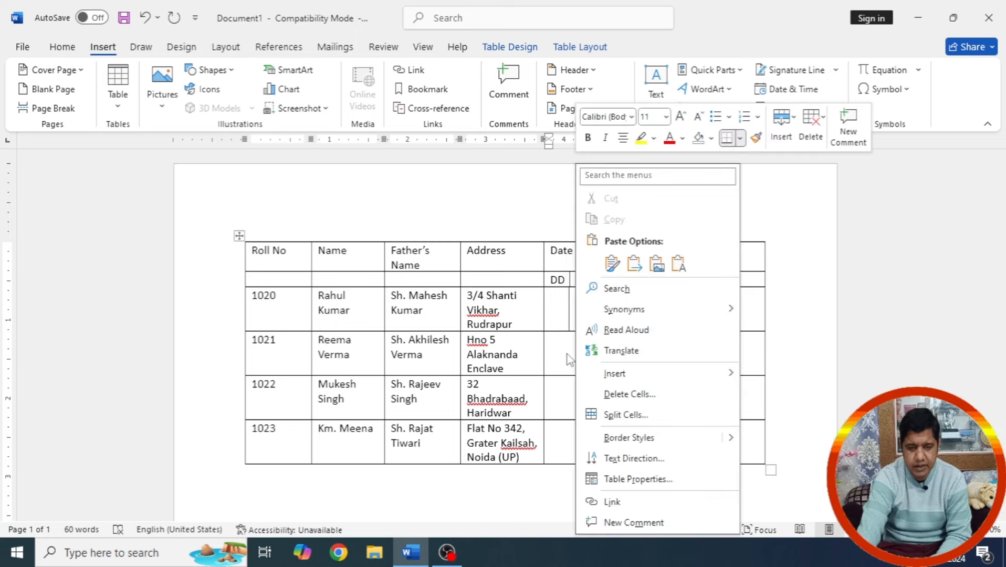
{"action": "left_click", "coordinate": [567, 356]}
Step: Draw DD and MM/YYY dividing lines down the lower rows, then undo them with Ctrl+Z
{"action": "left_click", "coordinate": [118, 87]}
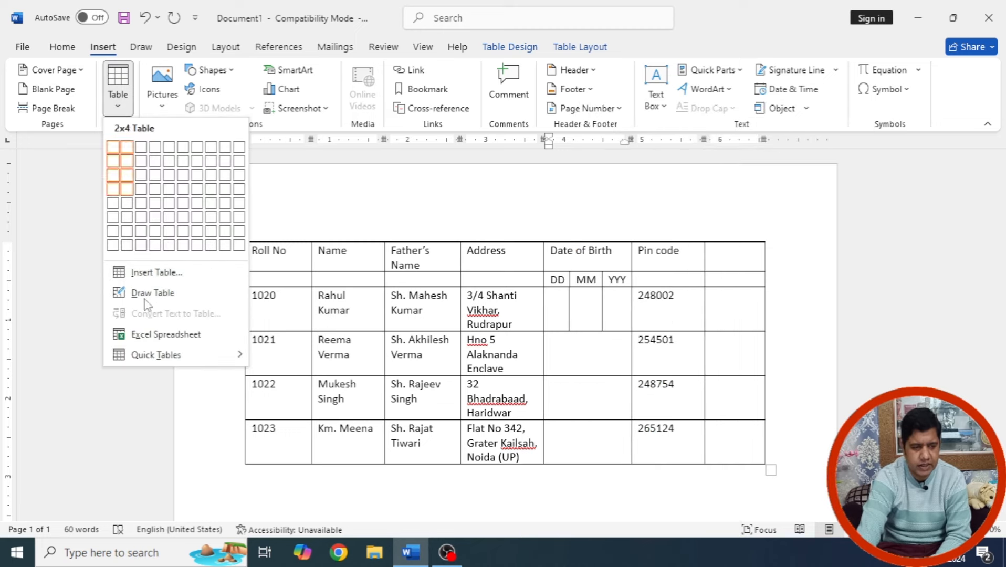
{"action": "left_click", "coordinate": [143, 292]}
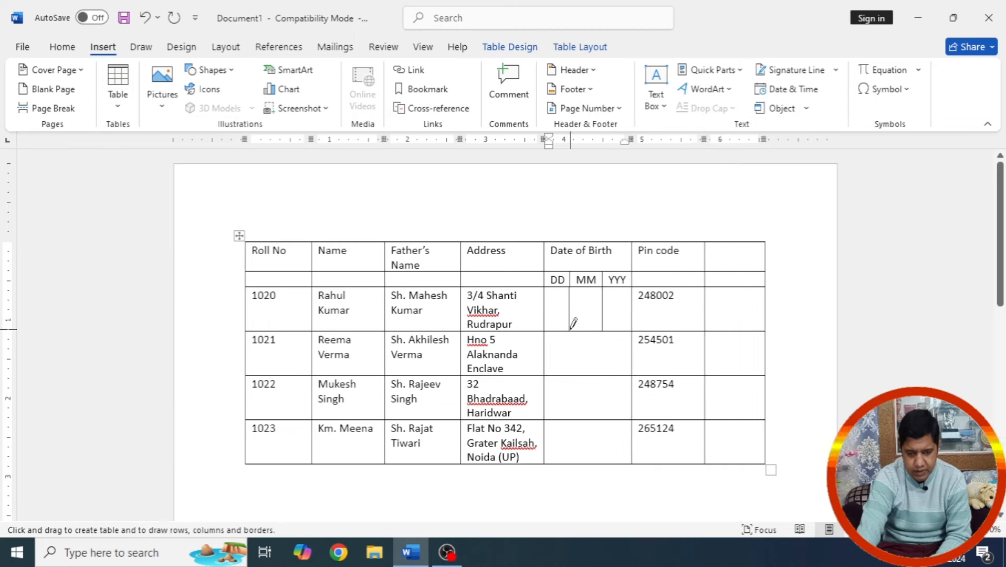
{"action": "left_click_drag", "start_coordinate": [569, 332], "coordinate": [571, 460]}
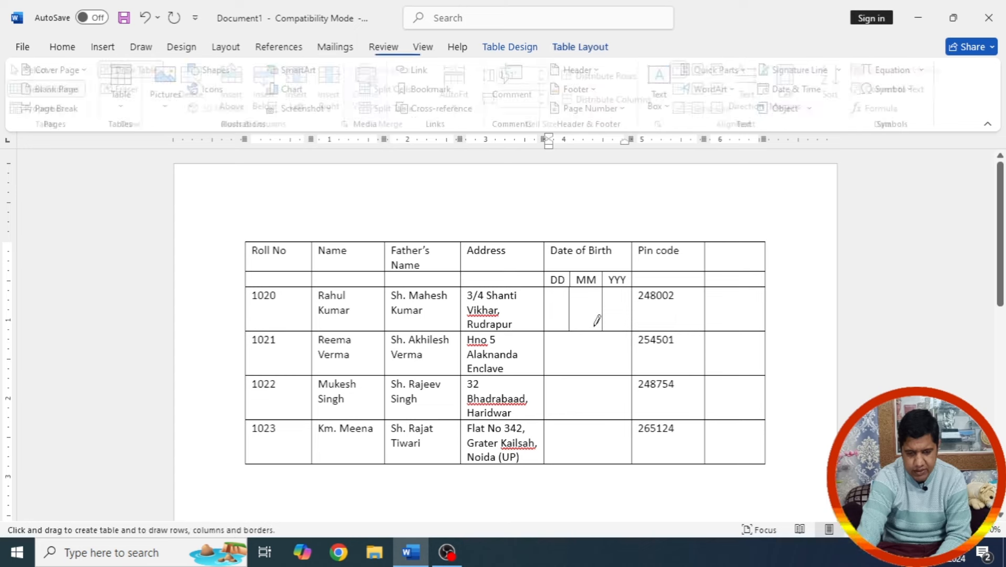
{"action": "left_click_drag", "start_coordinate": [604, 327], "coordinate": [603, 461]}
{"action": "left_click", "coordinate": [812, 321]}
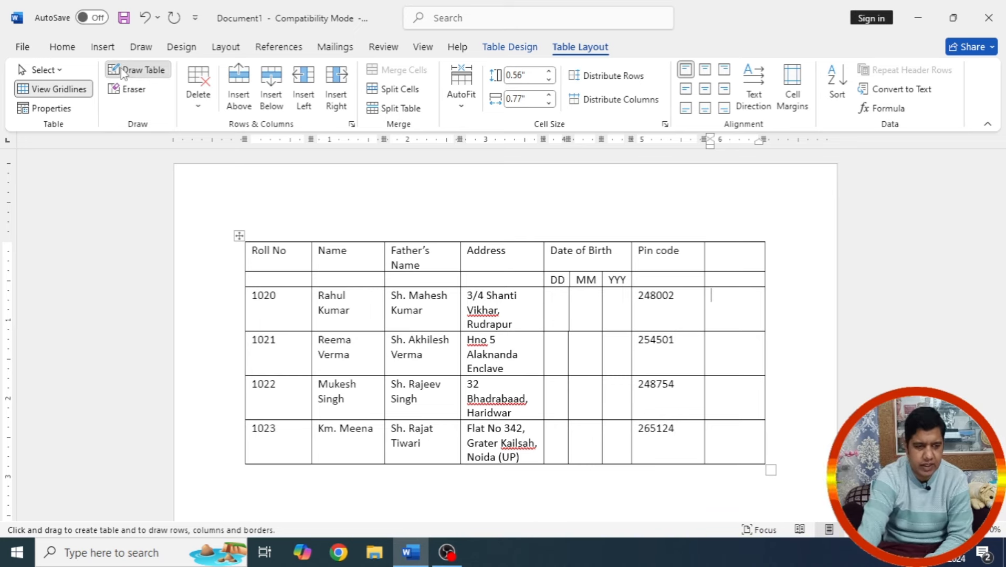
{"action": "key", "text": "Escape"}
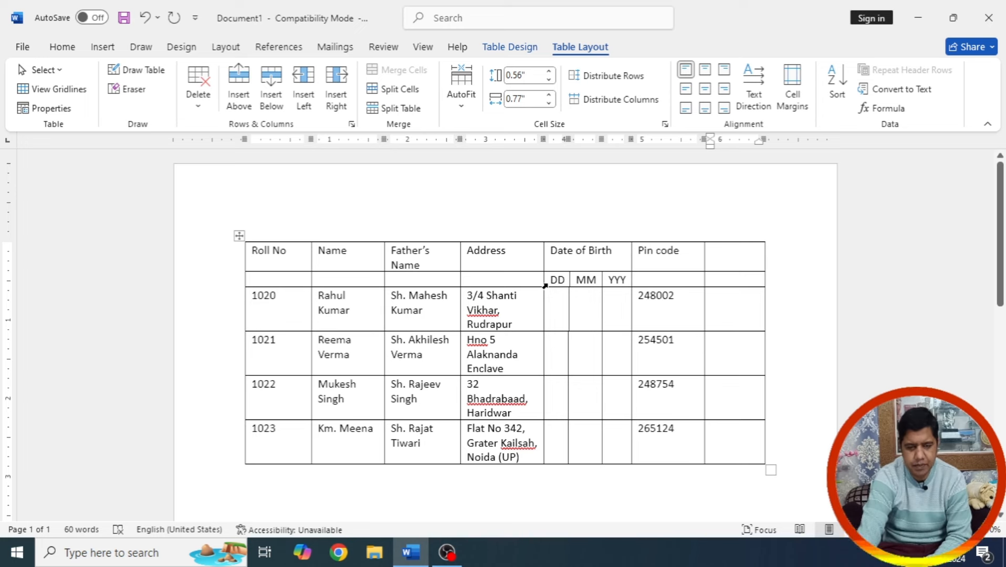
{"action": "key", "text": "ctrl+z"}
{"action": "key", "text": "ctrl+z"}
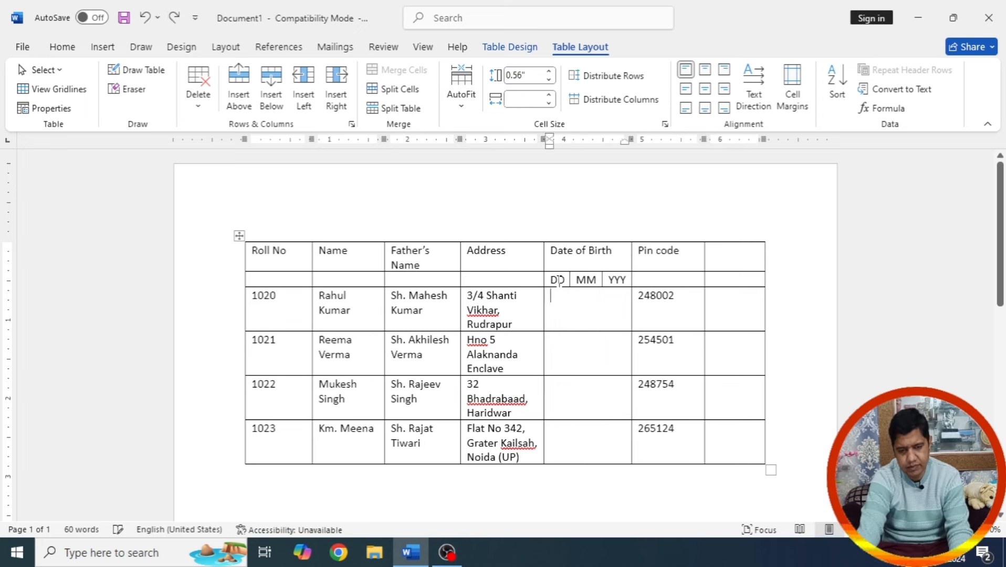
{"action": "key", "text": "ctrl+z"}
{"action": "key", "text": "ctrl+z"}
{"action": "key", "text": "ctrl+z"}
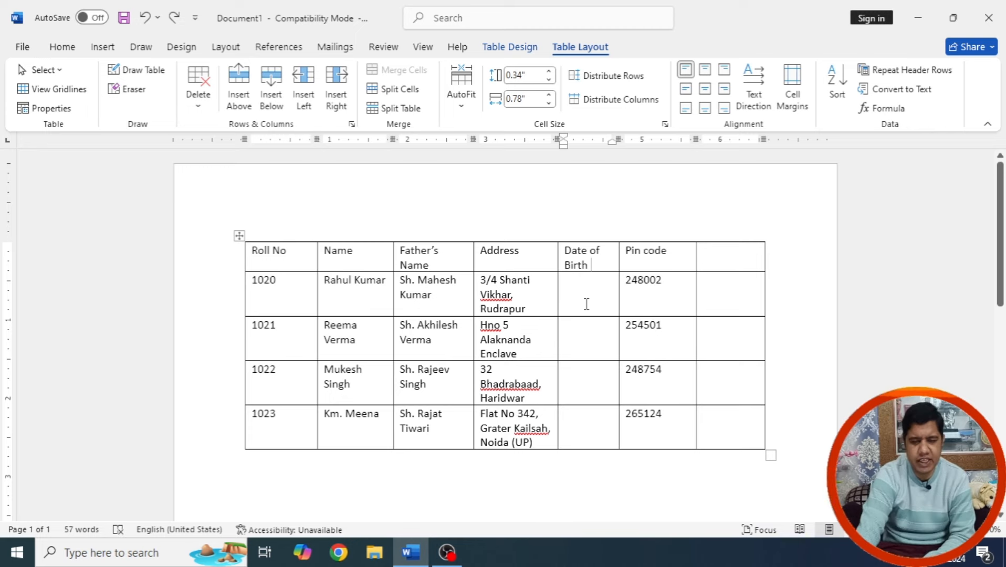
Step: Copy the Pin code column into the last column and clear the original Pin code entries
{"action": "key", "text": "ctrl+z"}
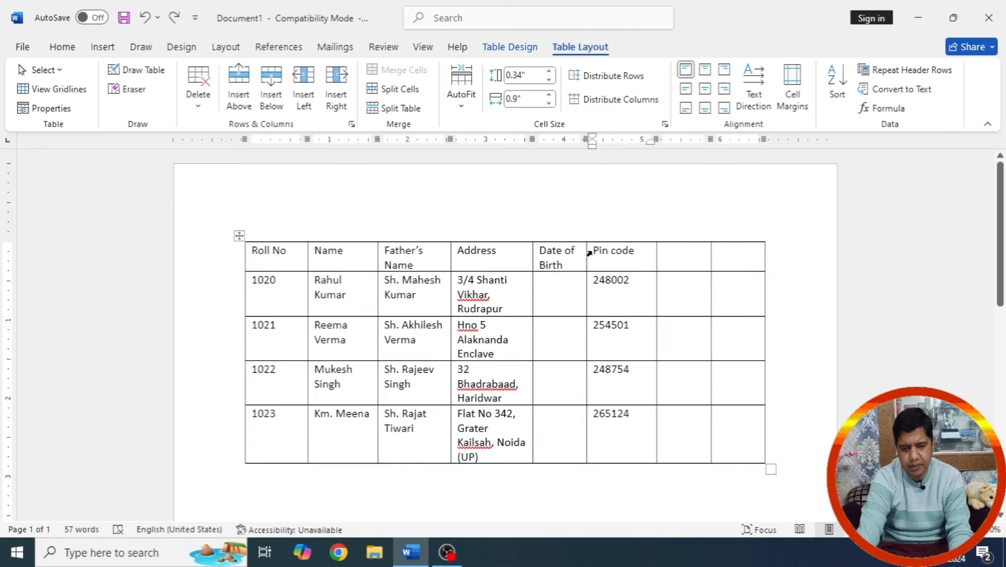
{"action": "left_click_drag", "start_coordinate": [595, 251], "coordinate": [656, 422]}
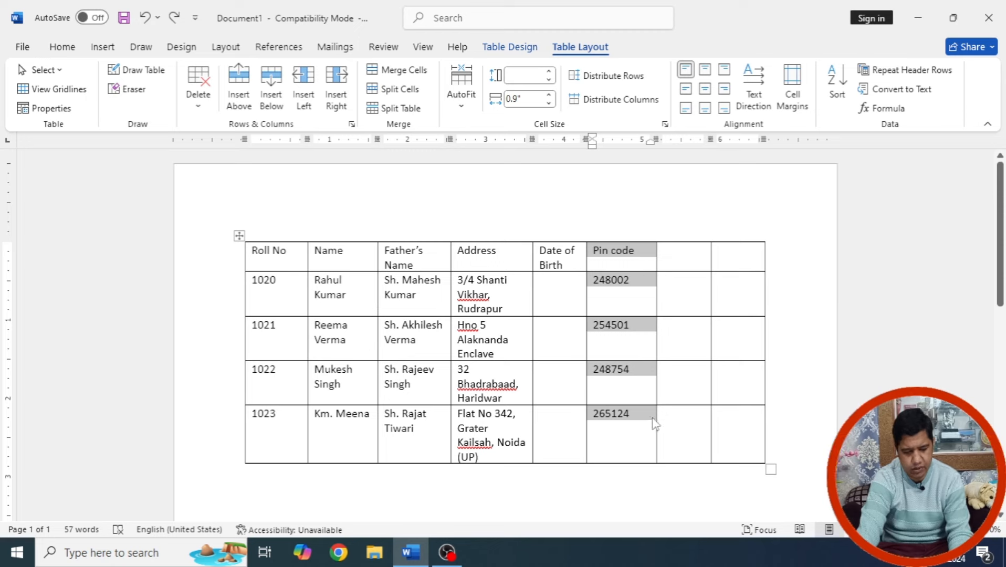
{"action": "key", "text": "ctrl+c"}
{"action": "left_click", "coordinate": [726, 254]}
{"action": "key", "text": "ctrl+v"}
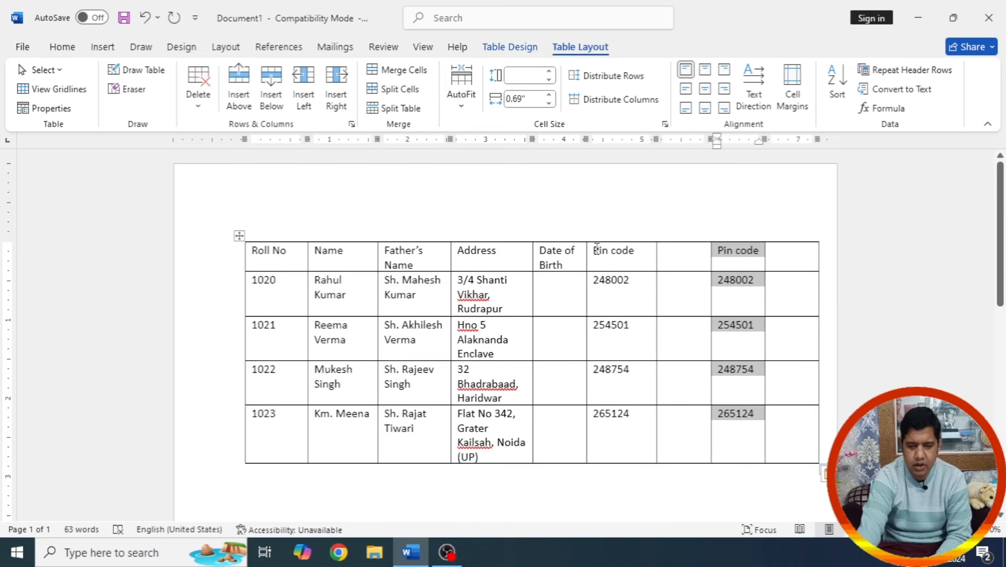
{"action": "left_click_drag", "start_coordinate": [596, 249], "coordinate": [644, 420]}
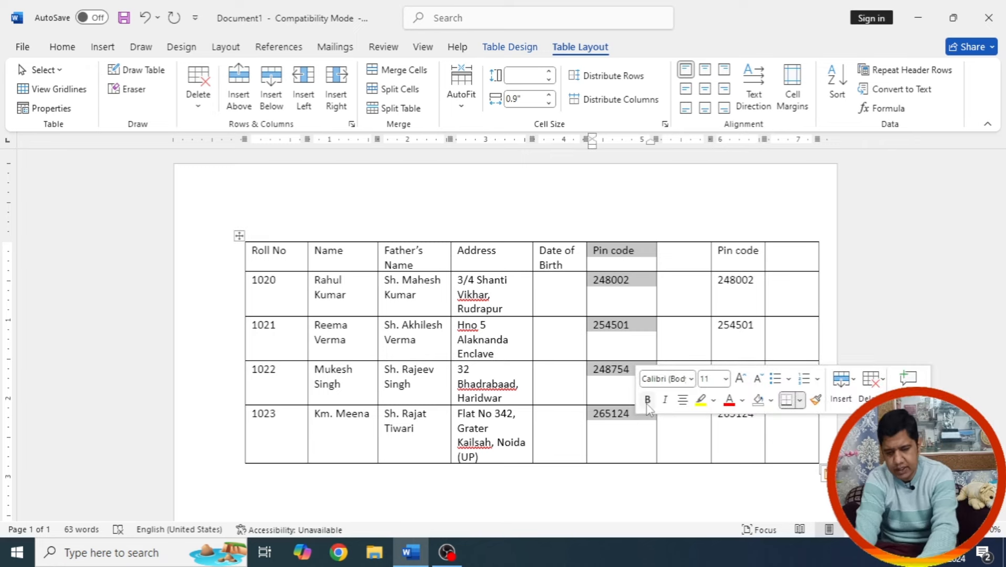
{"action": "key", "text": "Delete"}
{"action": "left_click", "coordinate": [783, 279]}
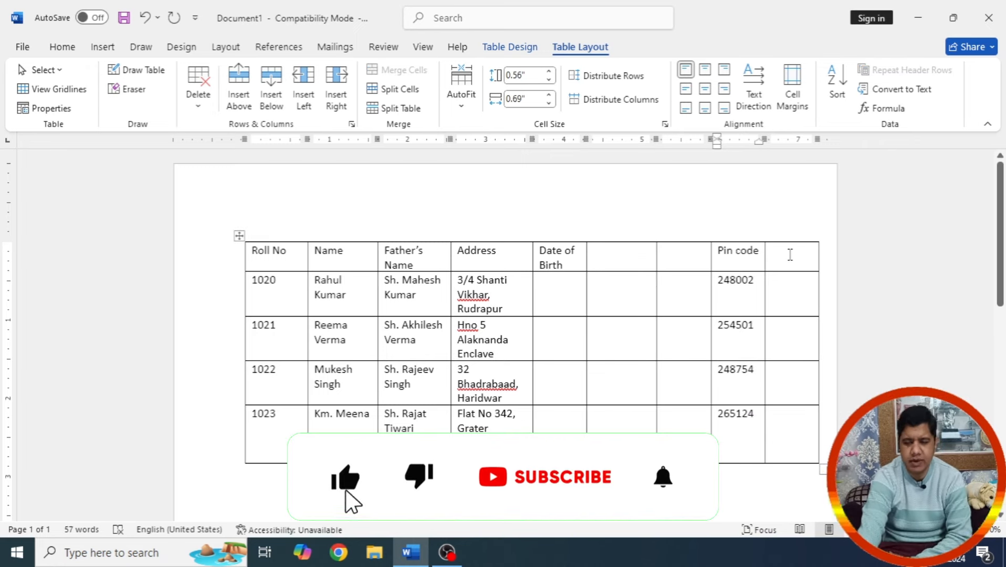
Step: Delete the empty last column using Delete Cells > Delete entire column
{"action": "left_click_drag", "start_coordinate": [788, 254], "coordinate": [789, 444]}
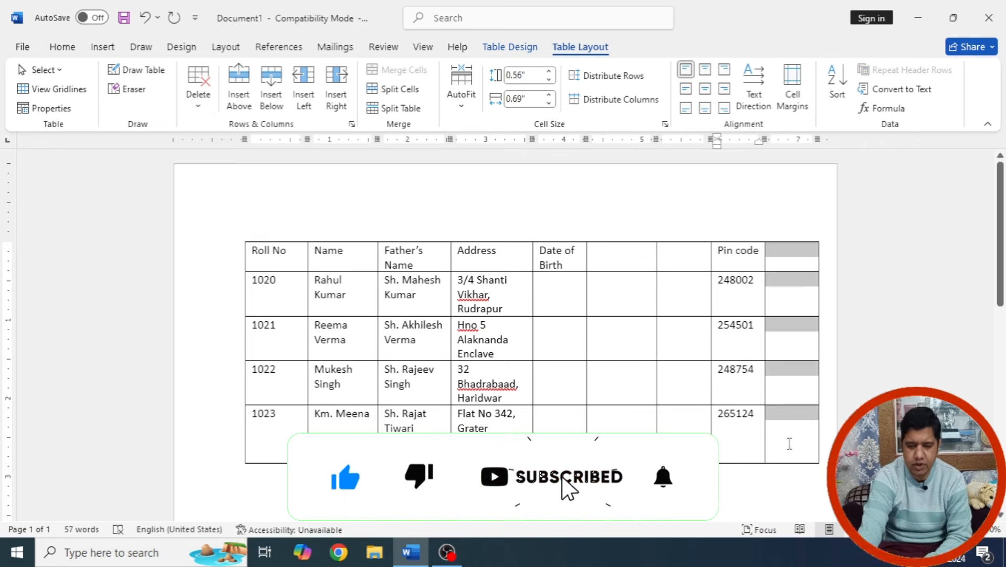
{"action": "right_click", "coordinate": [789, 444]}
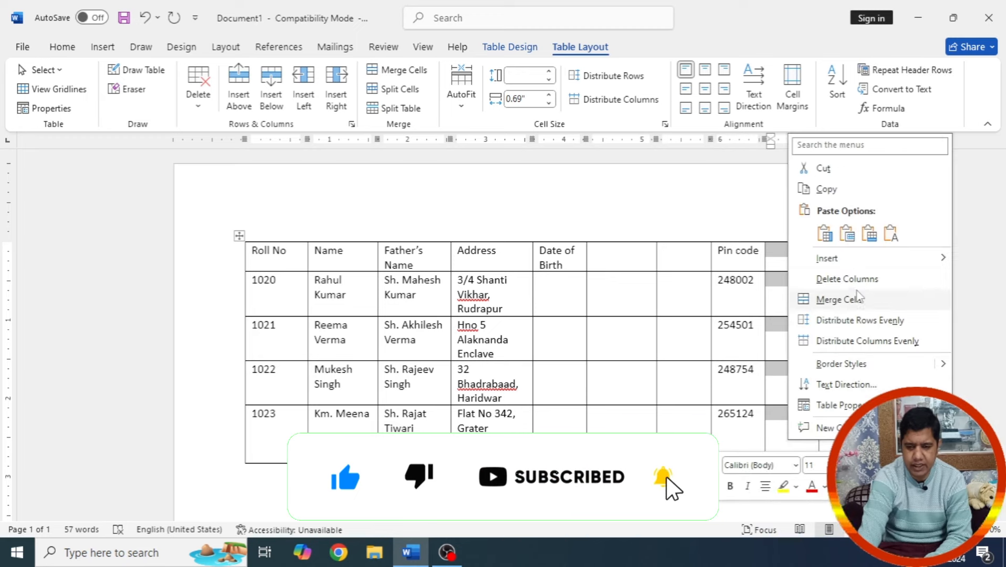
{"action": "left_click", "coordinate": [780, 293]}
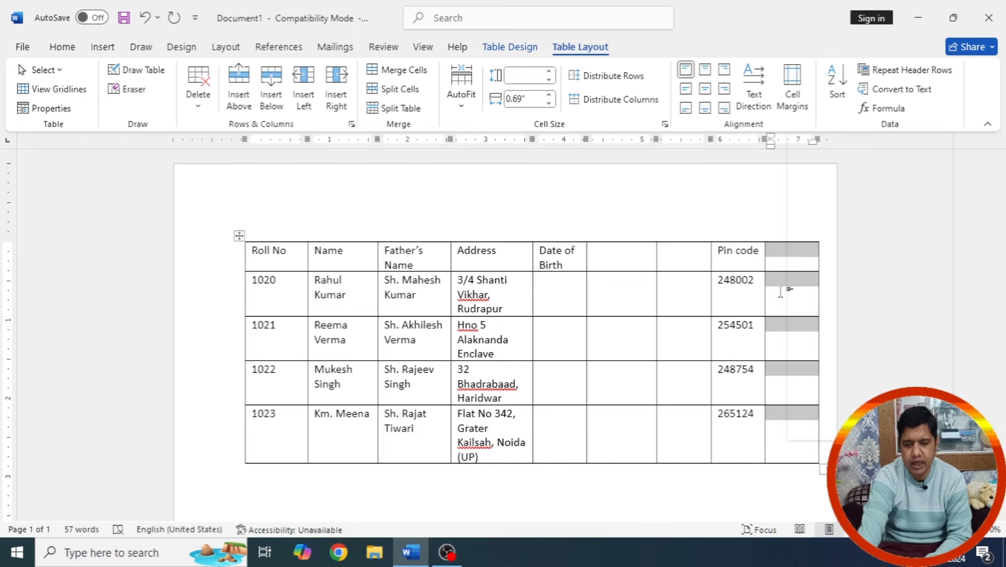
{"action": "left_click", "coordinate": [787, 262]}
{"action": "right_click", "coordinate": [787, 262]}
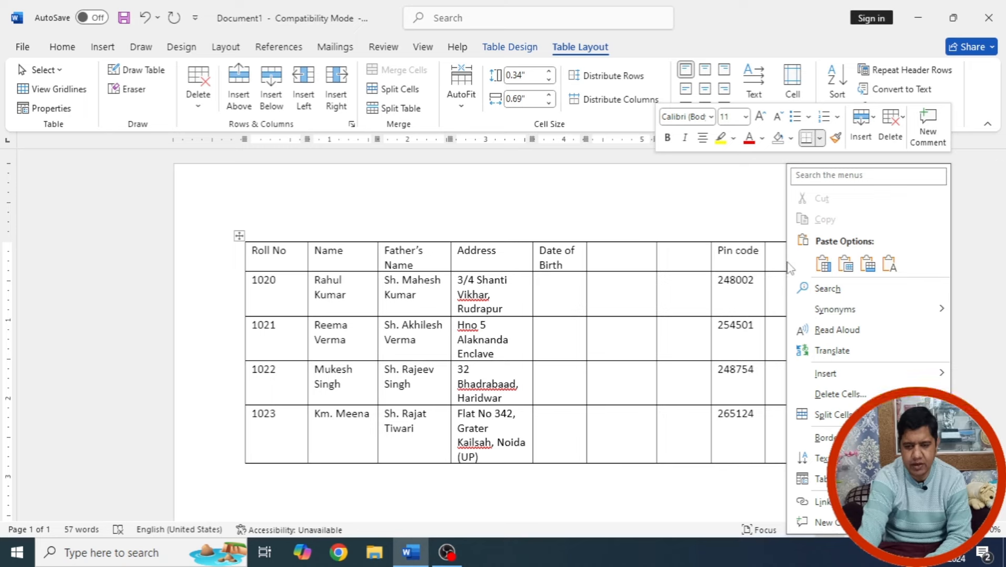
{"action": "left_click", "coordinate": [838, 395]}
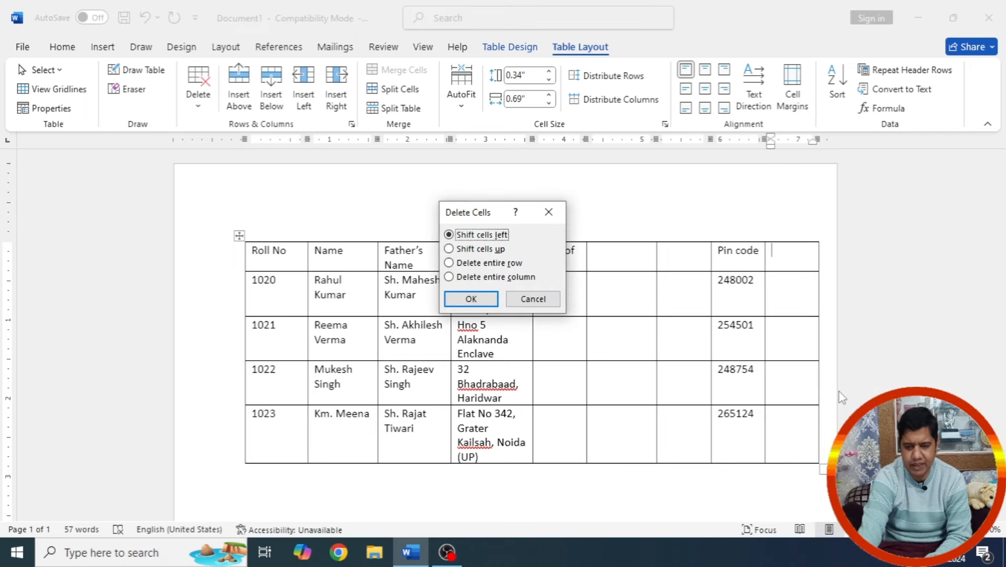
{"action": "left_click", "coordinate": [465, 282]}
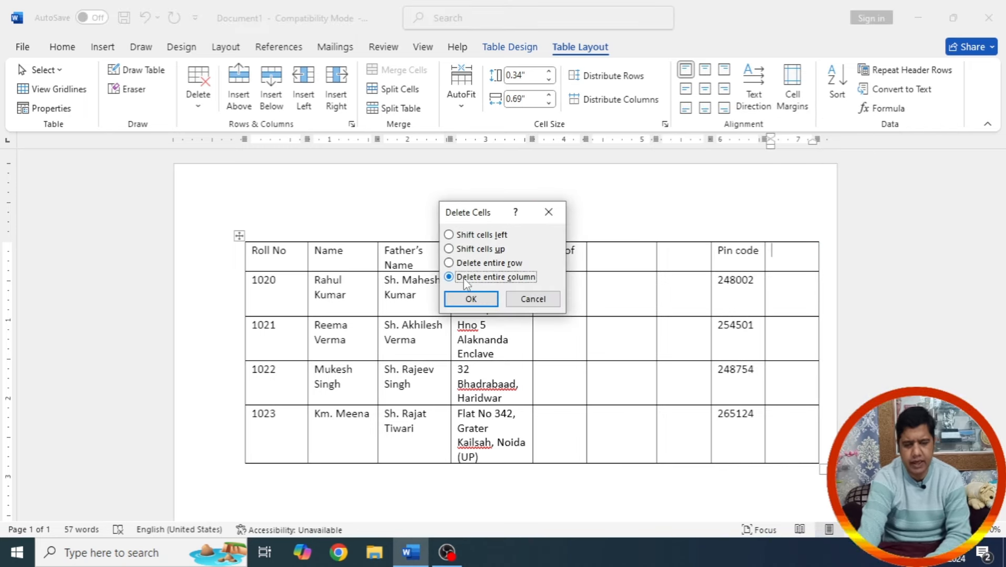
{"action": "left_click", "coordinate": [469, 299]}
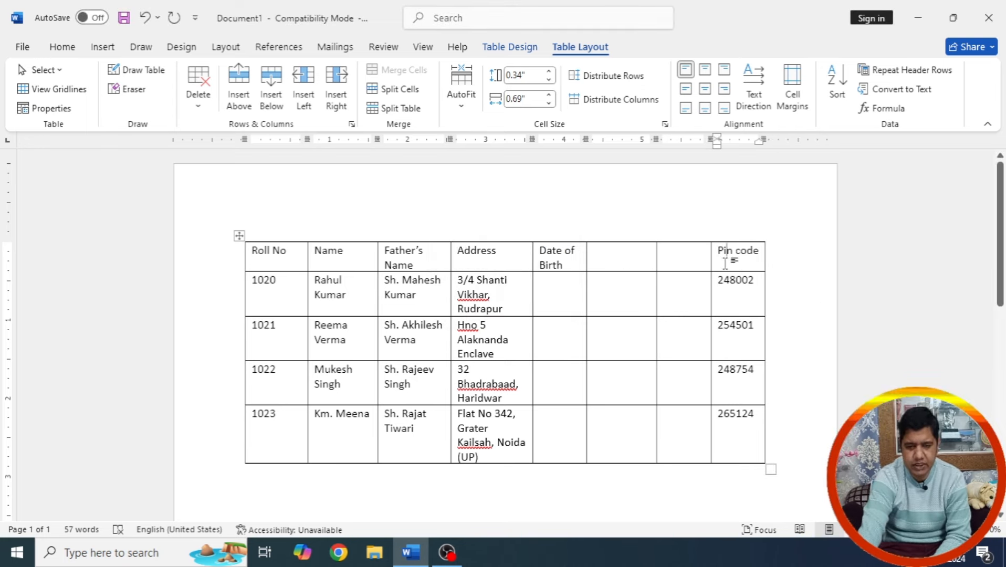
Step: Insert a new row below the header row
{"action": "right_click", "coordinate": [693, 266]}
{"action": "mouse_move", "coordinate": [766, 373]}
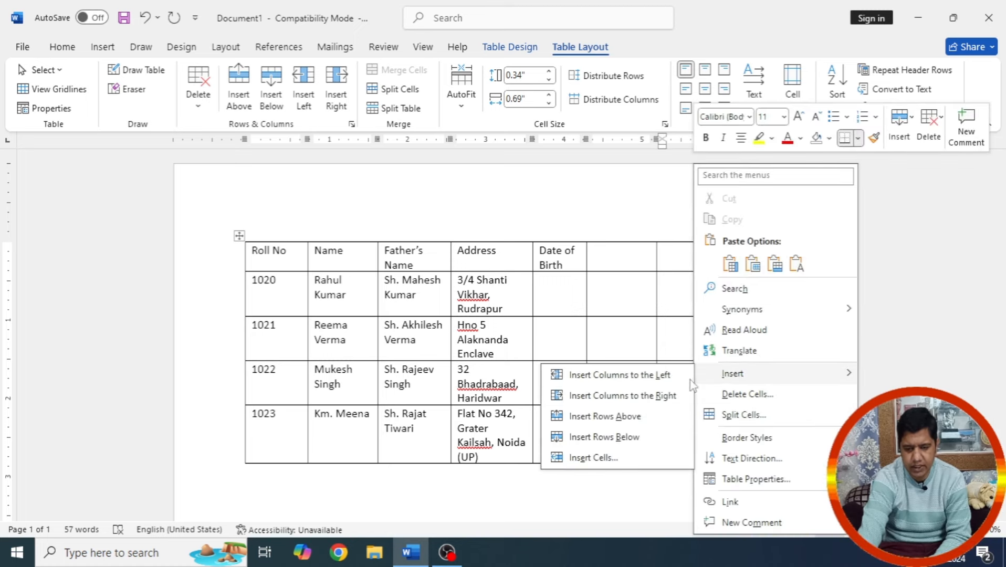
{"action": "left_click", "coordinate": [631, 438]}
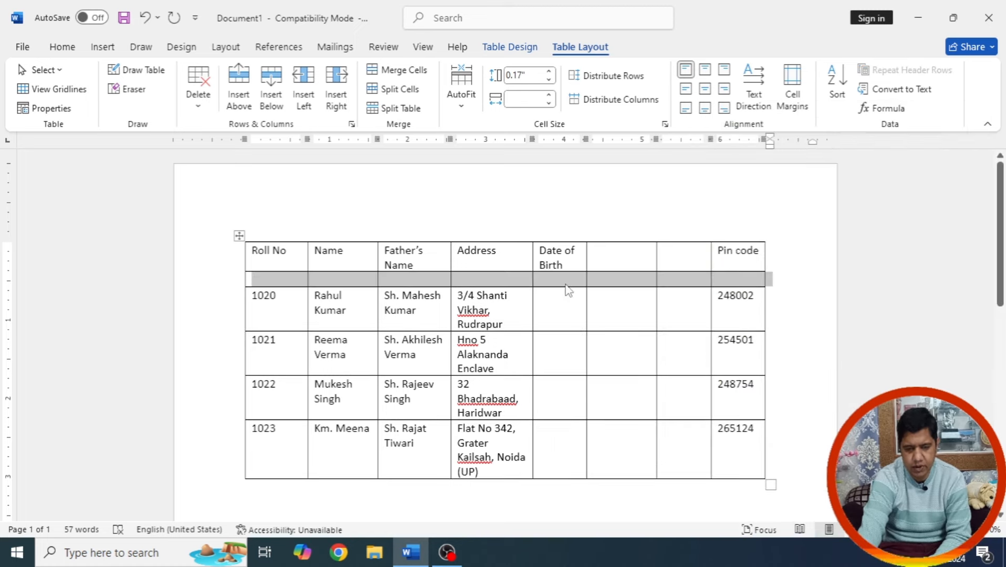
Step: Enter DD, MM and YYYY in the three date cells, correcting Mm to MM
{"action": "left_click", "coordinate": [566, 281]}
{"action": "type", "text": "DD"}
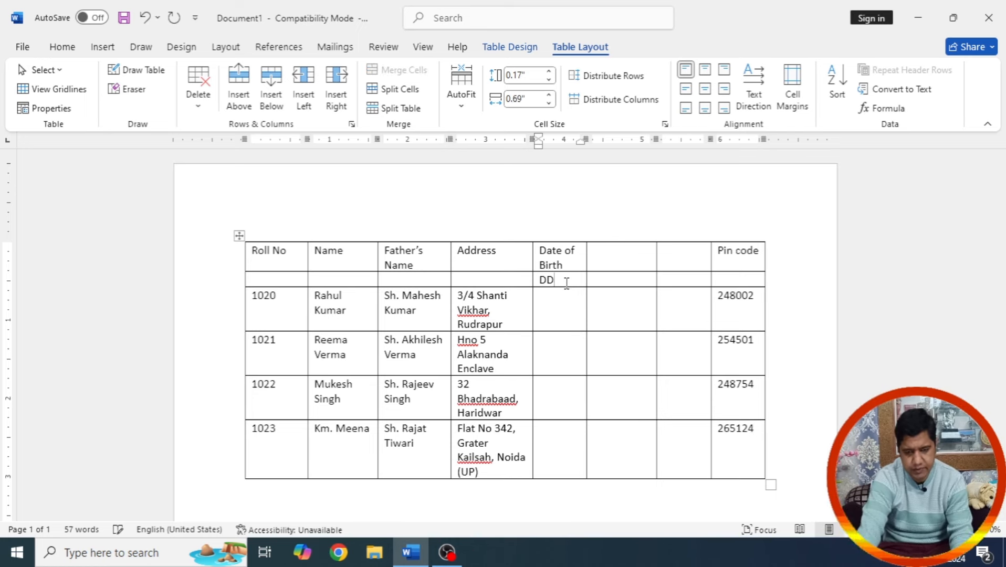
{"action": "key", "text": "Tab"}
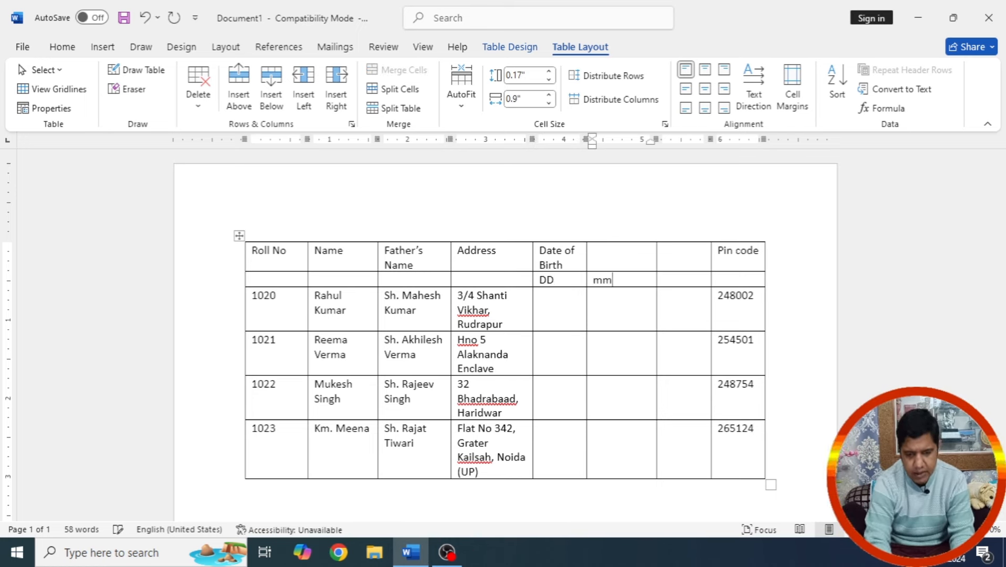
{"action": "key", "text": "Tab"}
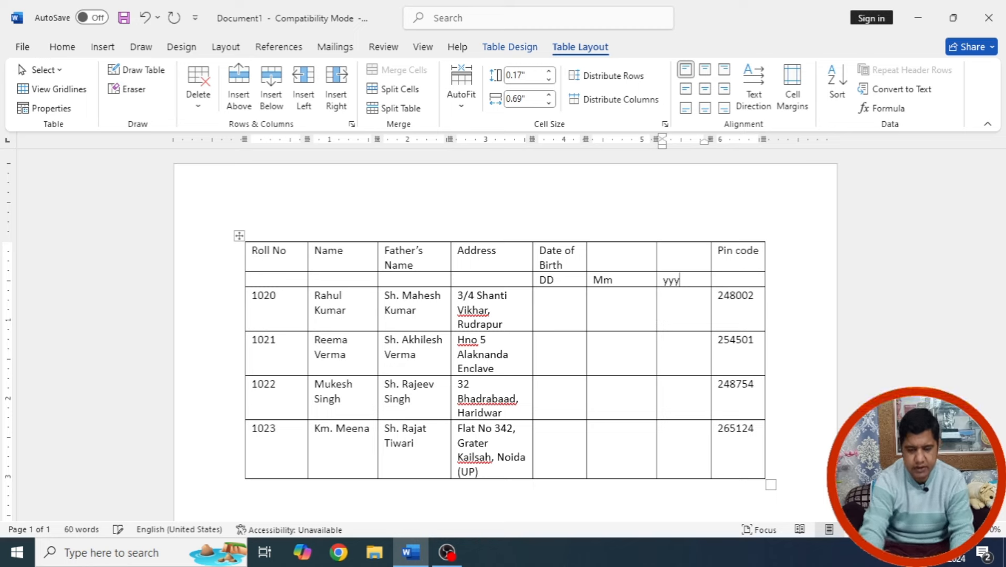
{"action": "left_click_drag", "start_coordinate": [619, 281], "coordinate": [675, 281]}
{"action": "left_click", "coordinate": [608, 283]}
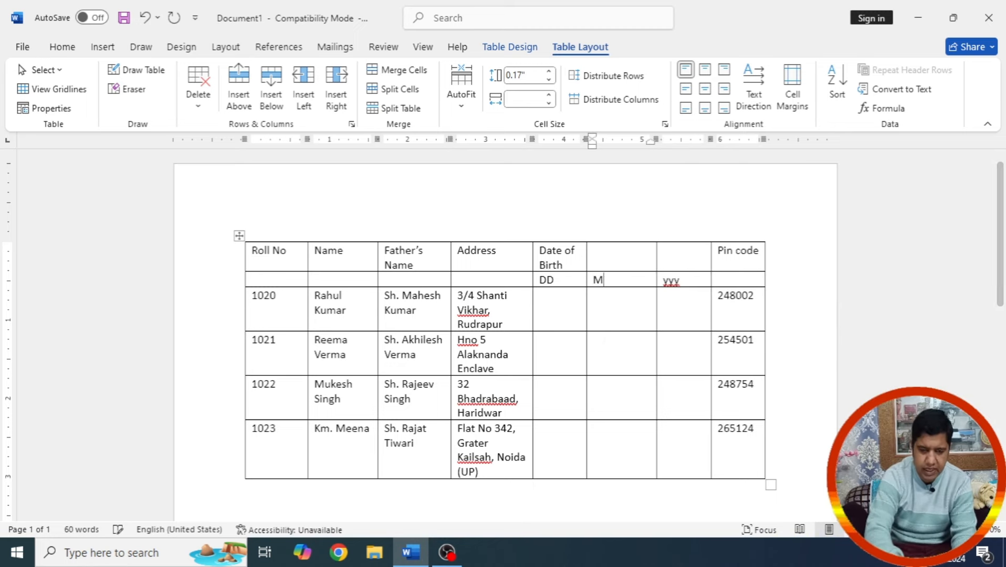
{"action": "key", "text": "BackSpace"}
{"action": "type", "text": "M"}
{"action": "key", "text": "BackSpace"}
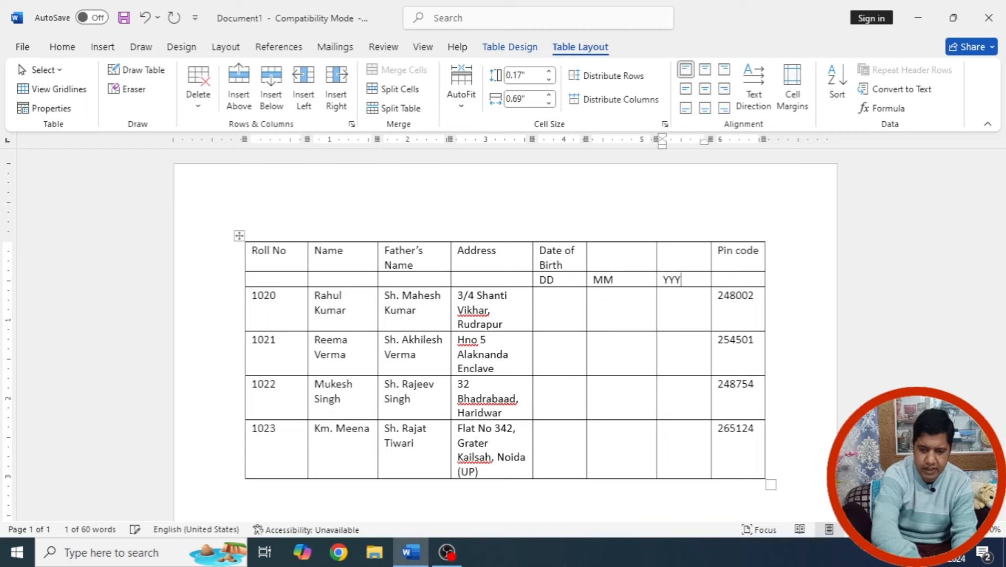
{"action": "left_click", "coordinate": [612, 296]}
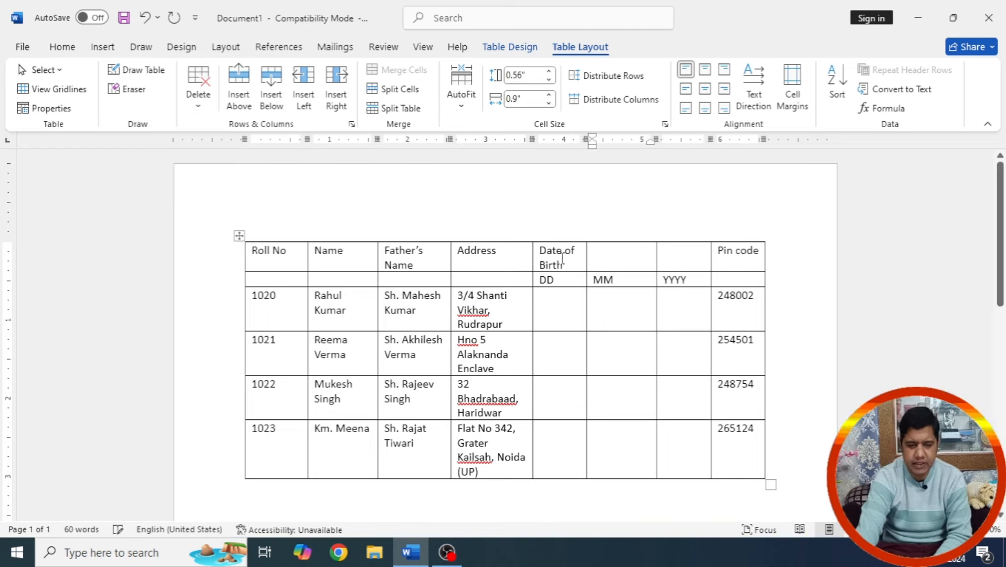
Step: Merge Date of Birth with the two empty cells to its right
{"action": "left_click_drag", "start_coordinate": [547, 255], "coordinate": [658, 257]}
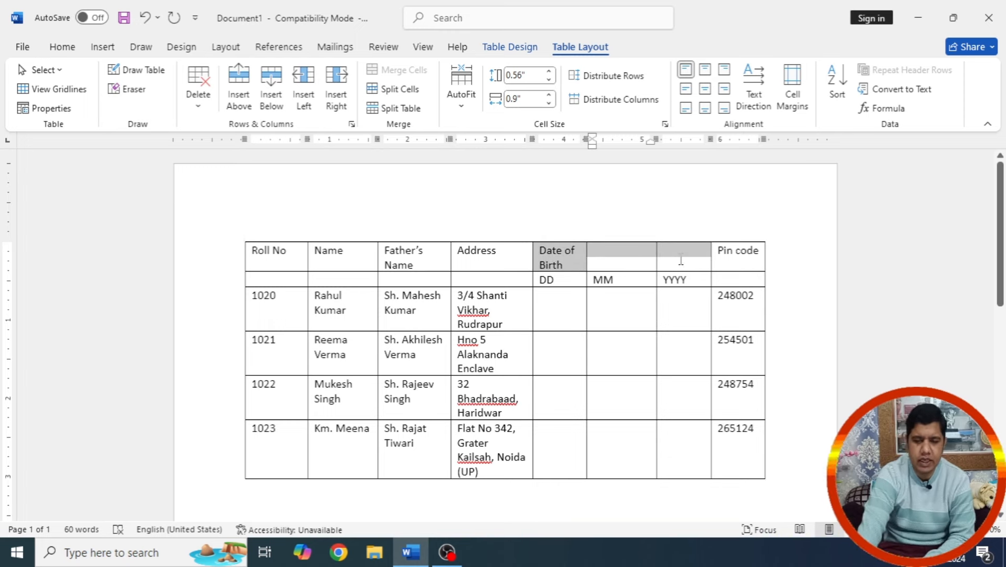
{"action": "left_click_drag", "start_coordinate": [681, 259], "coordinate": [680, 260]}
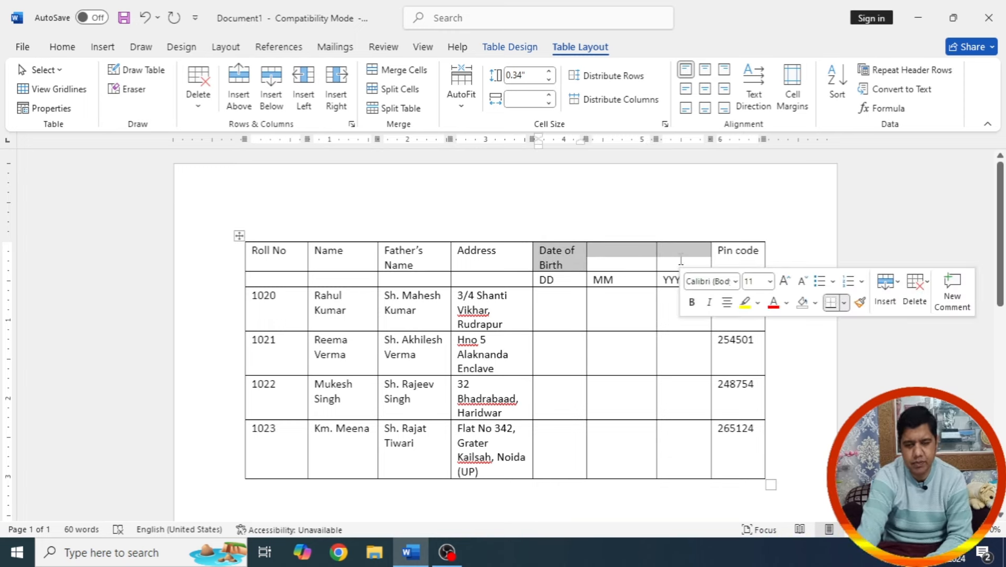
{"action": "right_click", "coordinate": [632, 258]}
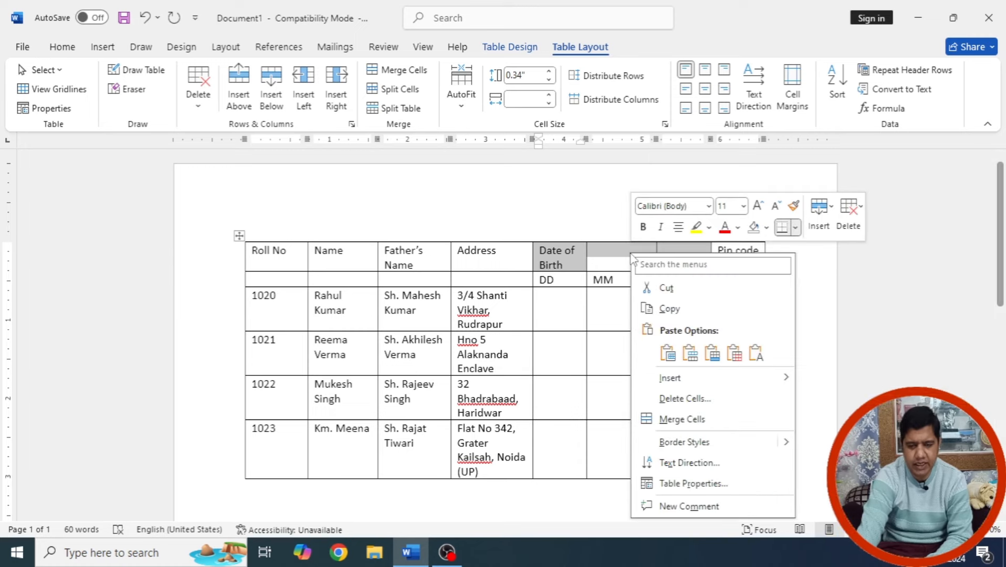
{"action": "left_click", "coordinate": [703, 421]}
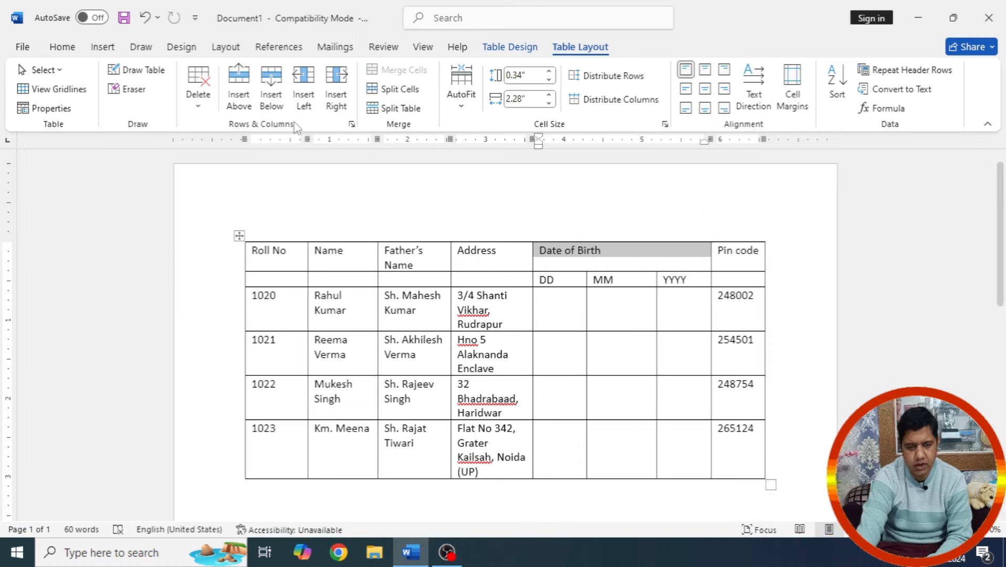
Step: Centre the merged Date of Birth heading from the Home tab
{"action": "left_click", "coordinate": [62, 47]}
{"action": "left_click", "coordinate": [334, 99]}
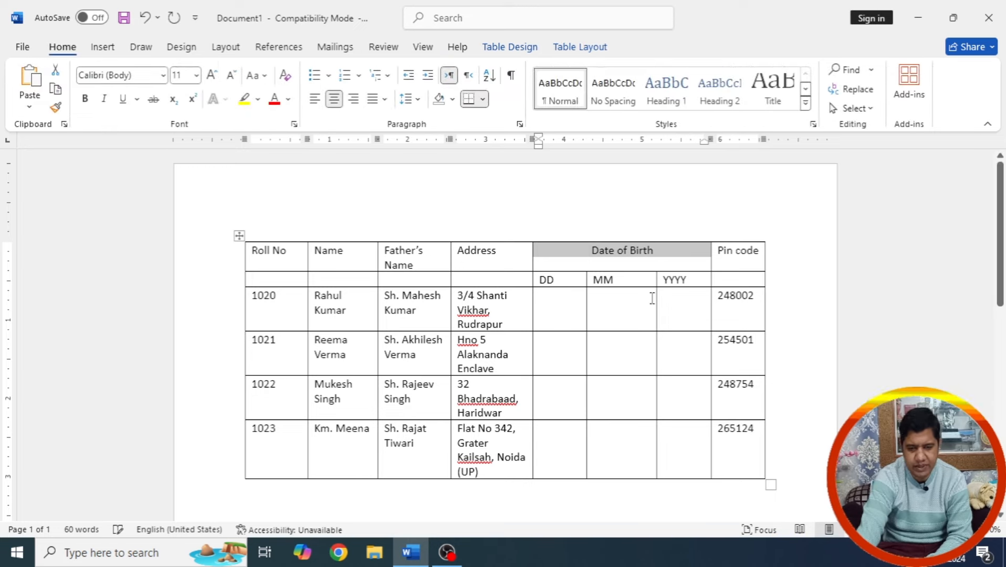
{"action": "left_click", "coordinate": [655, 311]}
{"action": "left_click", "coordinate": [580, 352]}
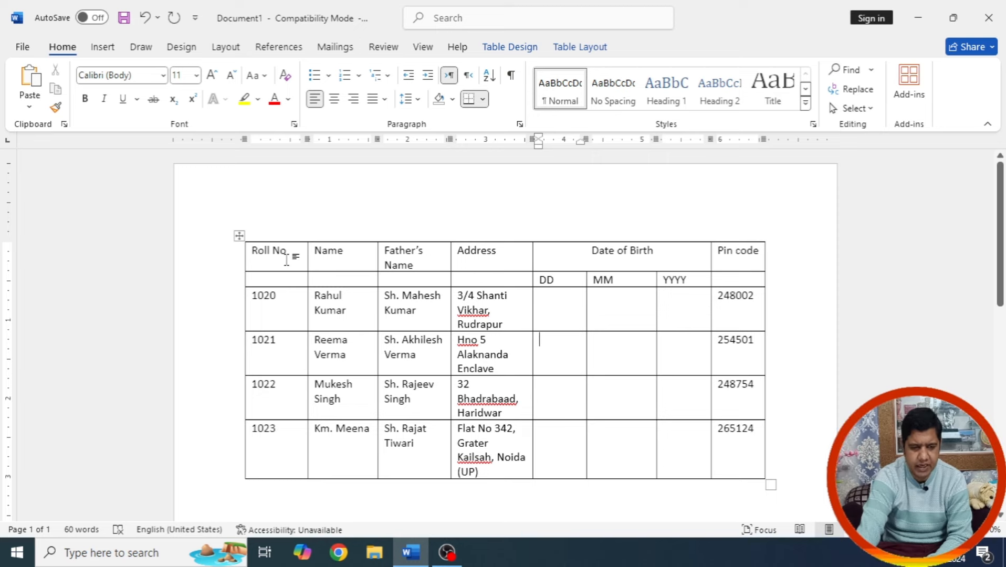
Step: Merge Roll No, Name and Father's Name each with the empty cell below
{"action": "left_click_drag", "start_coordinate": [292, 253], "coordinate": [292, 277]}
{"action": "right_click", "coordinate": [288, 280]}
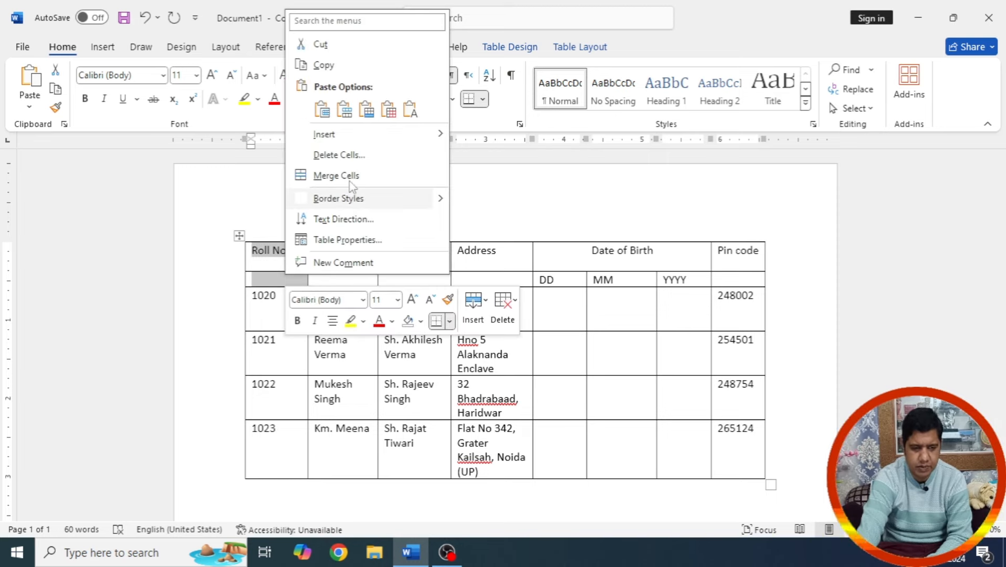
{"action": "left_click", "coordinate": [338, 176]}
{"action": "left_click_drag", "start_coordinate": [338, 257], "coordinate": [346, 279]}
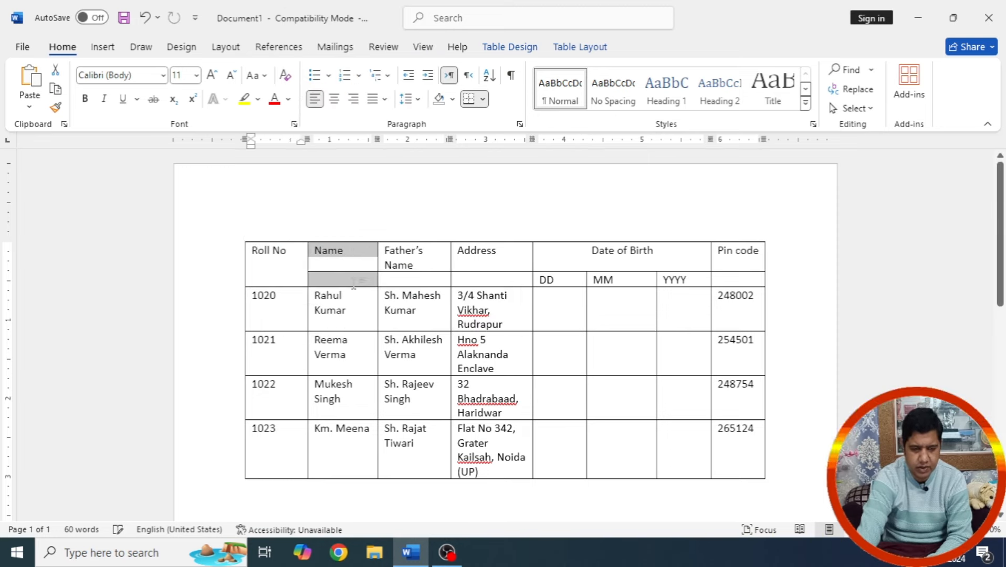
{"action": "right_click", "coordinate": [355, 281]}
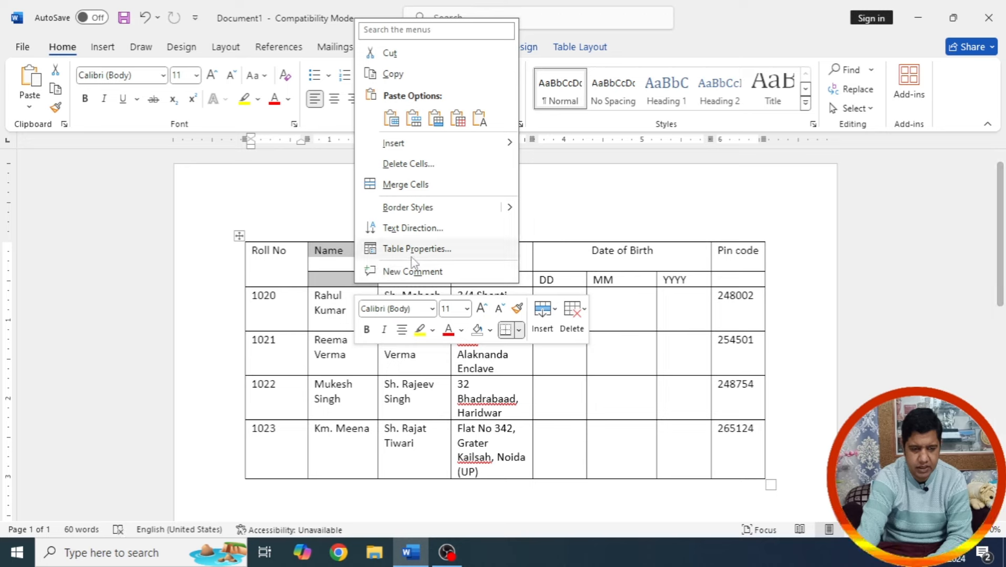
{"action": "left_click", "coordinate": [426, 185]}
{"action": "left_click_drag", "start_coordinate": [423, 253], "coordinate": [432, 277]}
{"action": "right_click", "coordinate": [432, 278]}
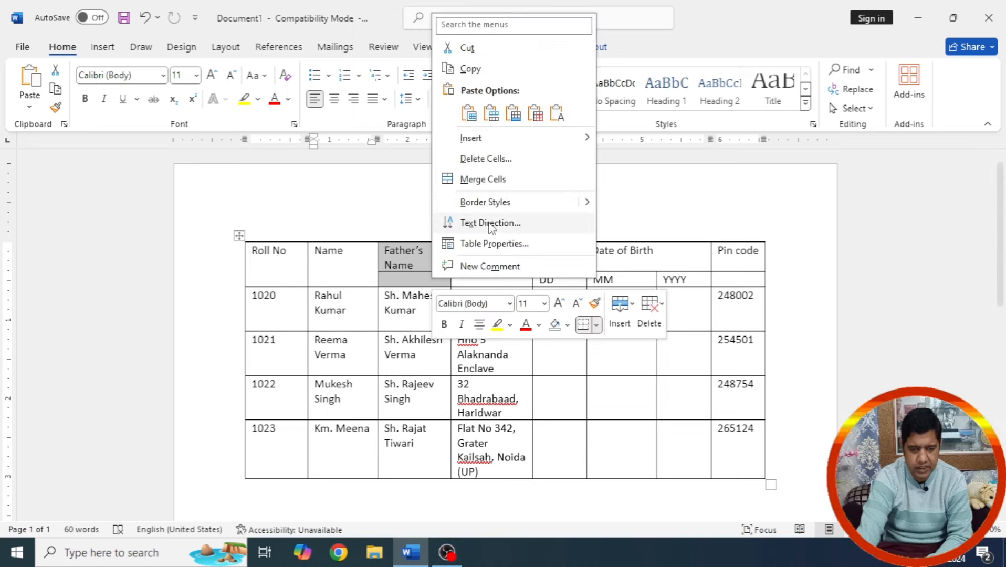
{"action": "left_click", "coordinate": [498, 184]}
Step: Merge Address and Pin code each with the empty cell below
{"action": "left_click_drag", "start_coordinate": [511, 251], "coordinate": [512, 266]}
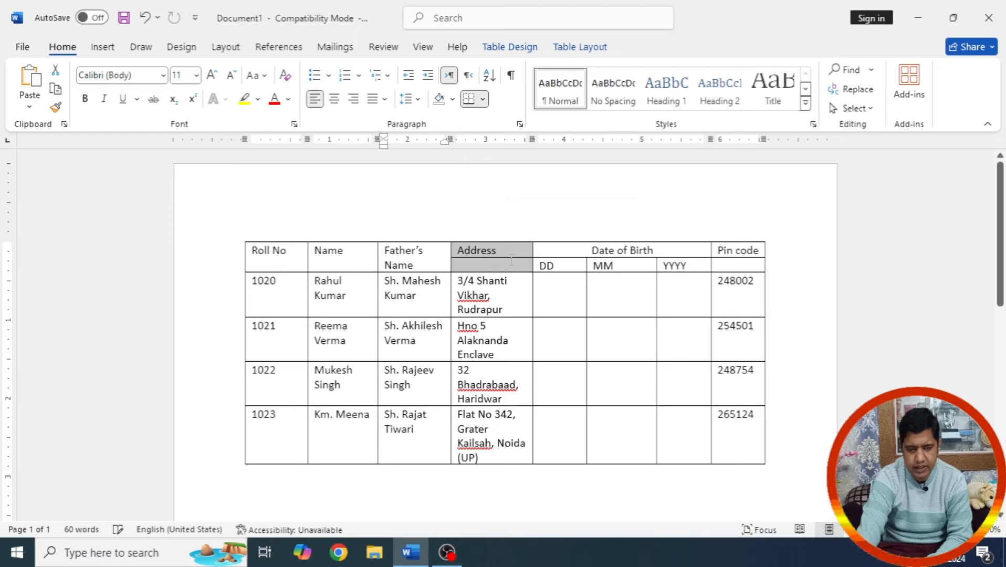
{"action": "right_click", "coordinate": [512, 265]}
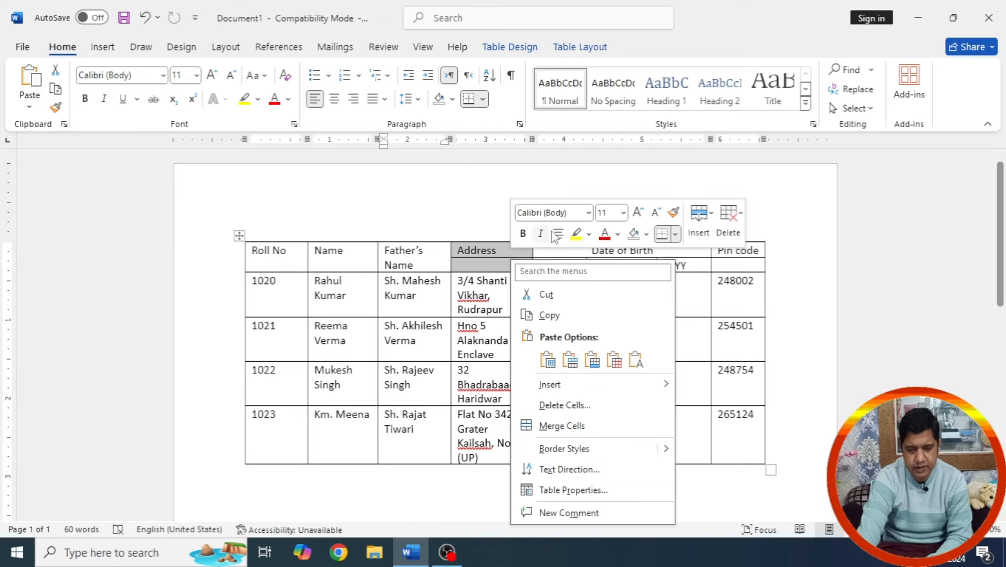
{"action": "left_click", "coordinate": [569, 426]}
{"action": "left_click_drag", "start_coordinate": [735, 252], "coordinate": [736, 265]}
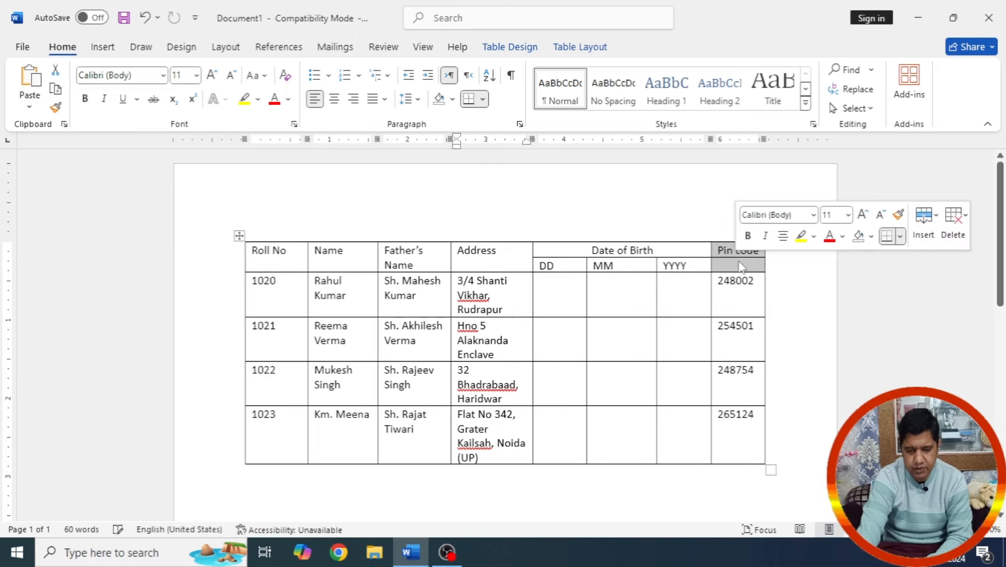
{"action": "right_click", "coordinate": [735, 266]}
{"action": "left_click", "coordinate": [796, 429]}
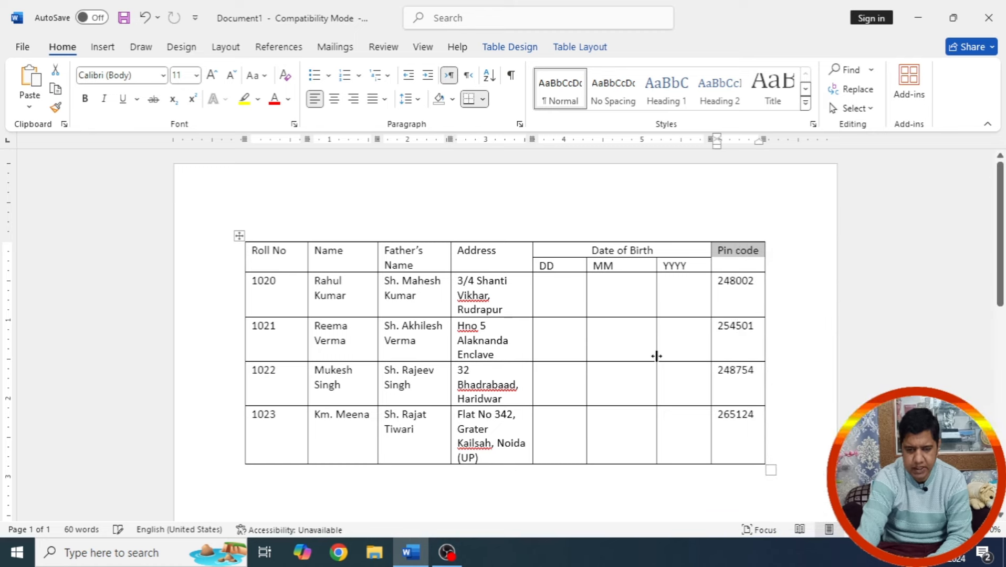
{"action": "left_click", "coordinate": [562, 303]}
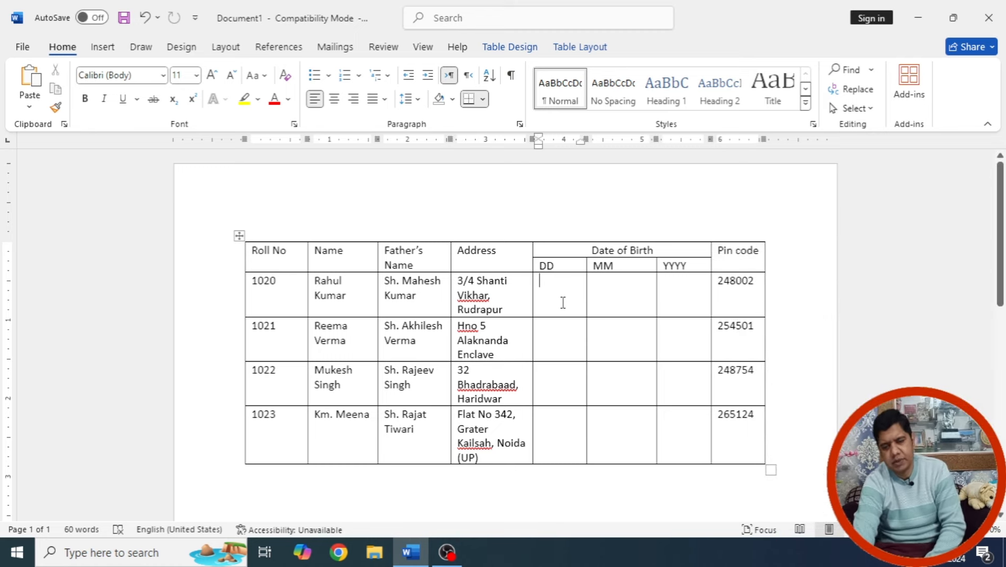
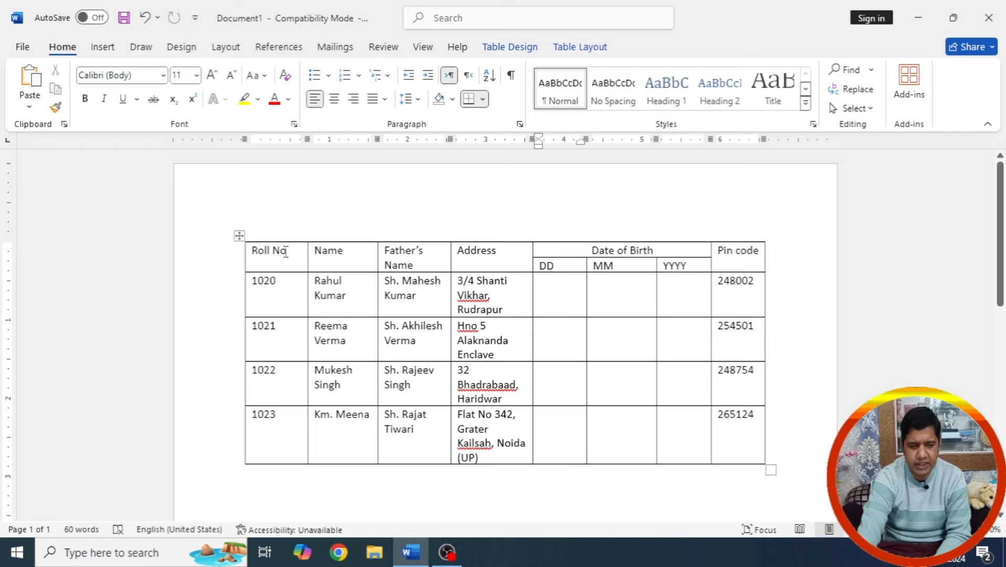
Step: Move through the table's heading and first-row cells, from Roll No to Pin code
{"action": "left_click", "coordinate": [324, 254]}
{"action": "left_click", "coordinate": [602, 249]}
{"action": "left_click", "coordinate": [747, 249]}
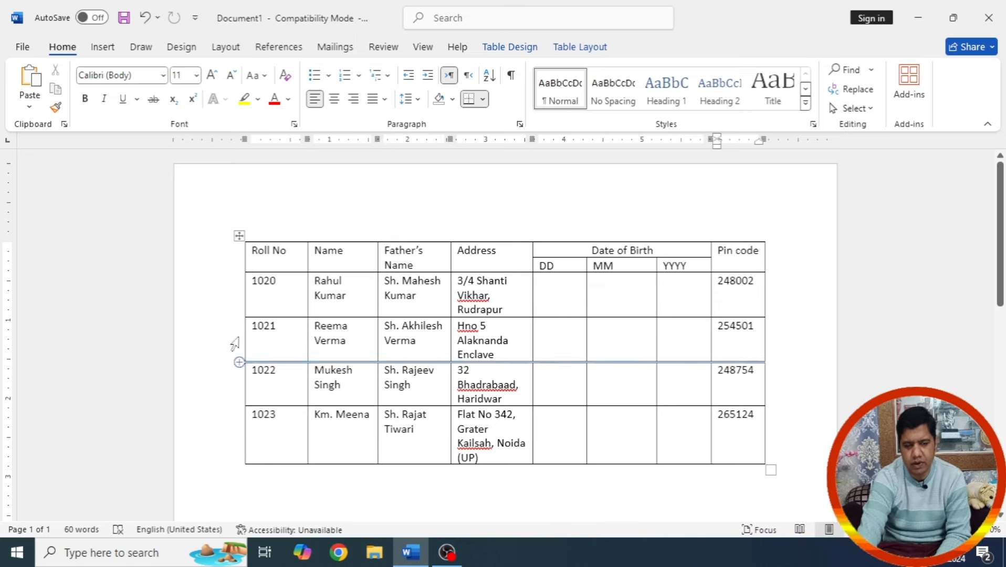
{"action": "left_click", "coordinate": [406, 295]}
{"action": "left_click", "coordinate": [556, 287]}
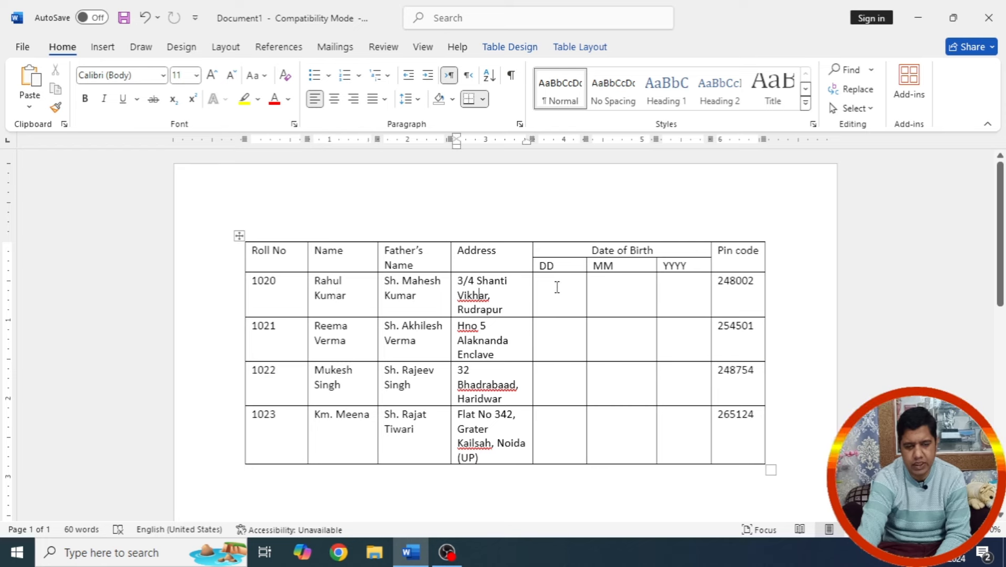
{"action": "left_click", "coordinate": [635, 285]}
{"action": "left_click", "coordinate": [702, 285]}
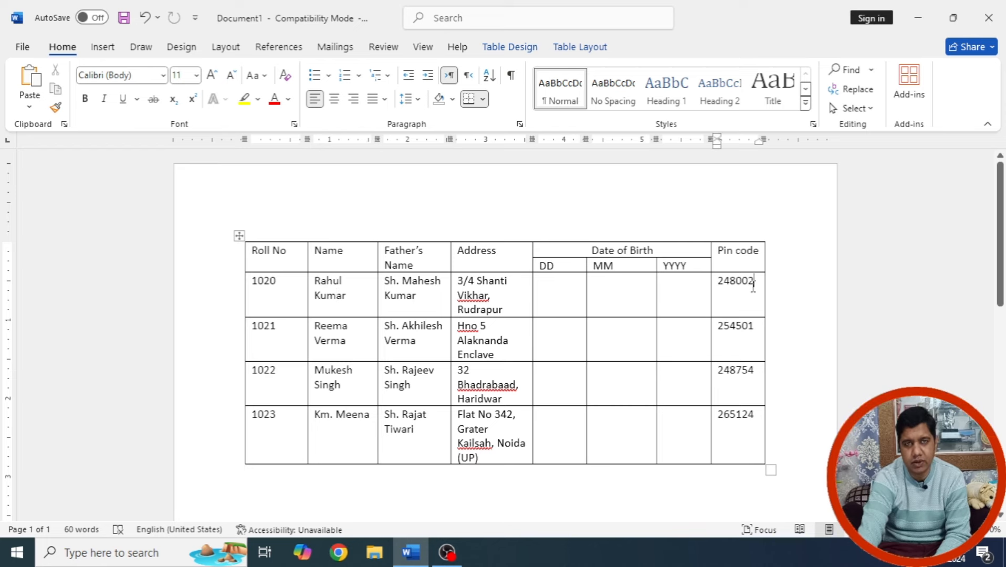
{"action": "left_click", "coordinate": [734, 295]}
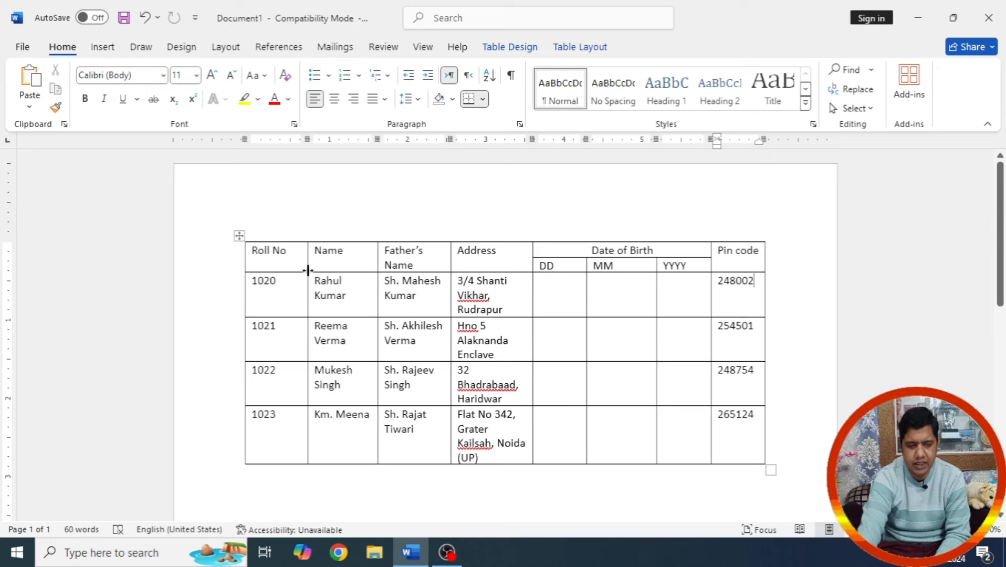
{"action": "left_click", "coordinate": [280, 250]}
{"action": "left_click", "coordinate": [286, 371]}
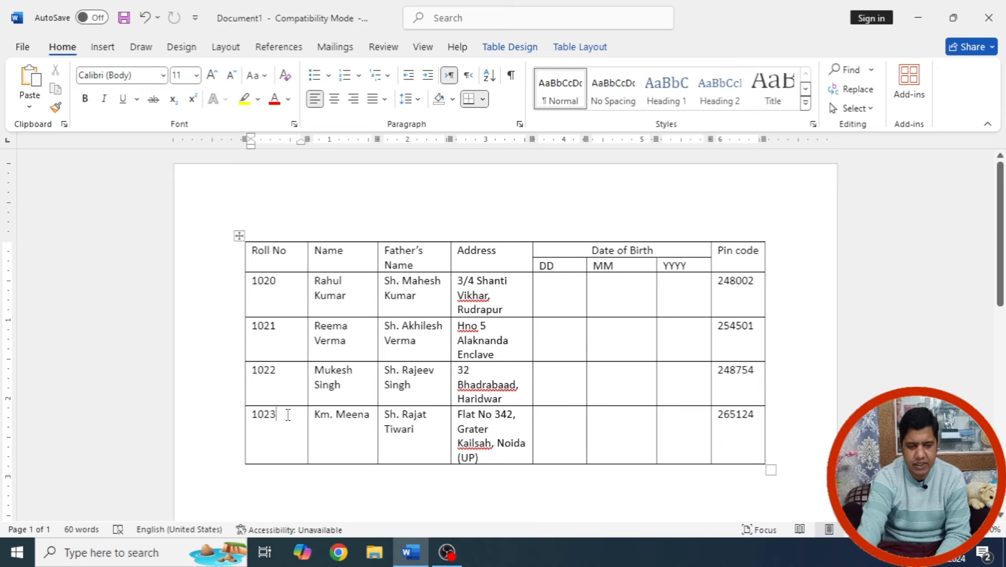
Step: Enter 13, 05 and 1997 in the first row's DD, MM and YYYY cells
{"action": "left_click", "coordinate": [568, 265]}
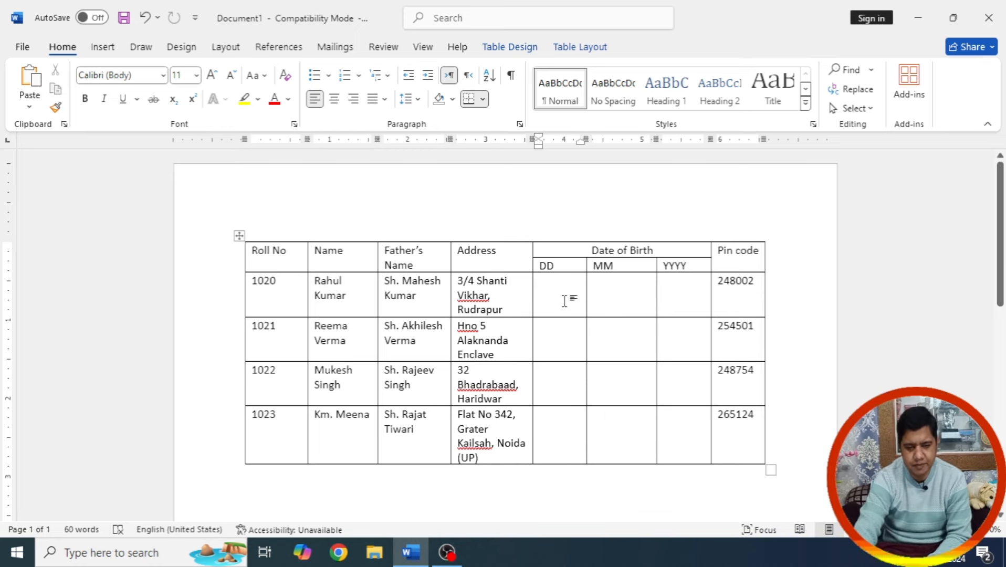
{"action": "type", "text": "13"}
{"action": "left_click", "coordinate": [625, 292]}
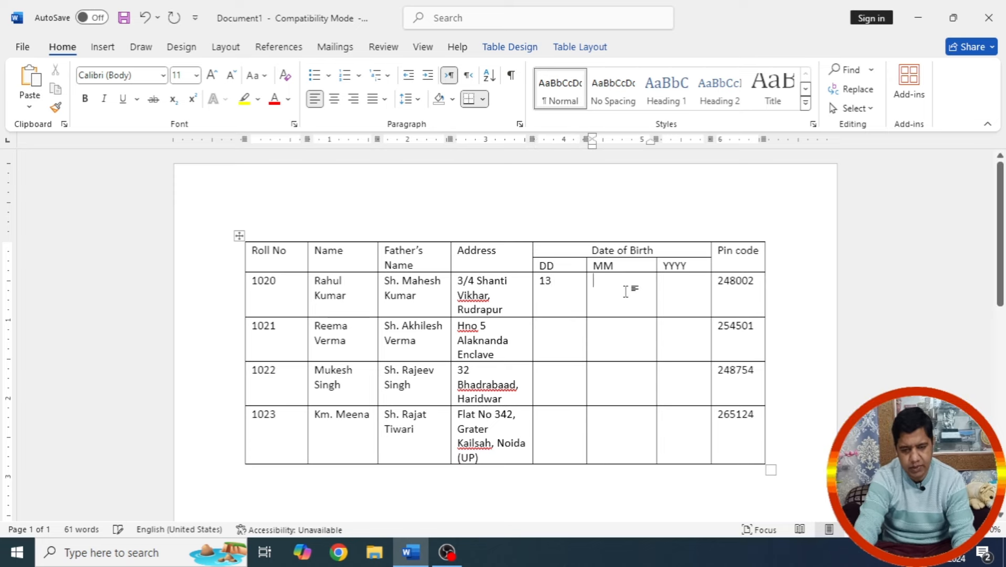
{"action": "type", "text": "05"}
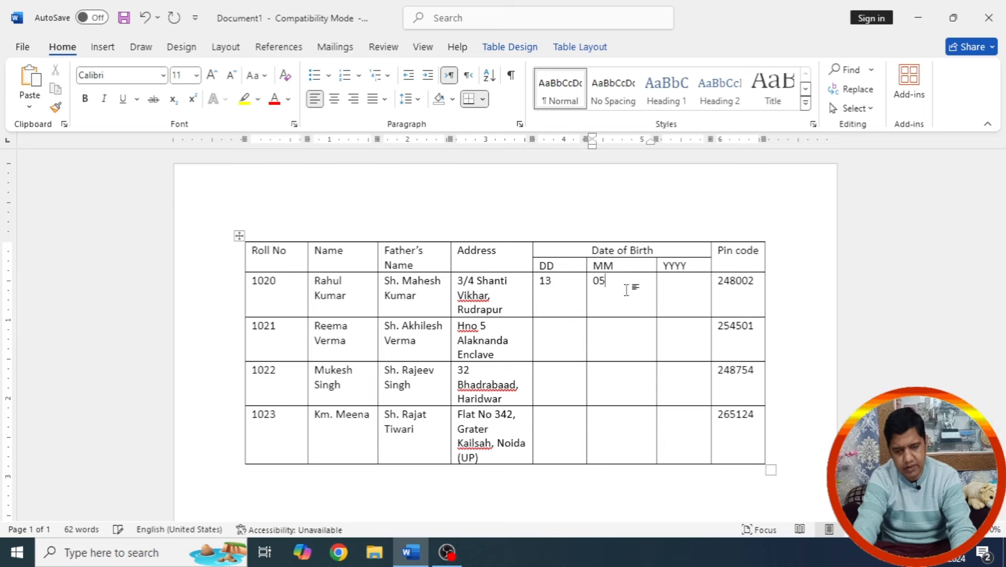
{"action": "left_click", "coordinate": [668, 285]}
{"action": "type", "text": "19"}
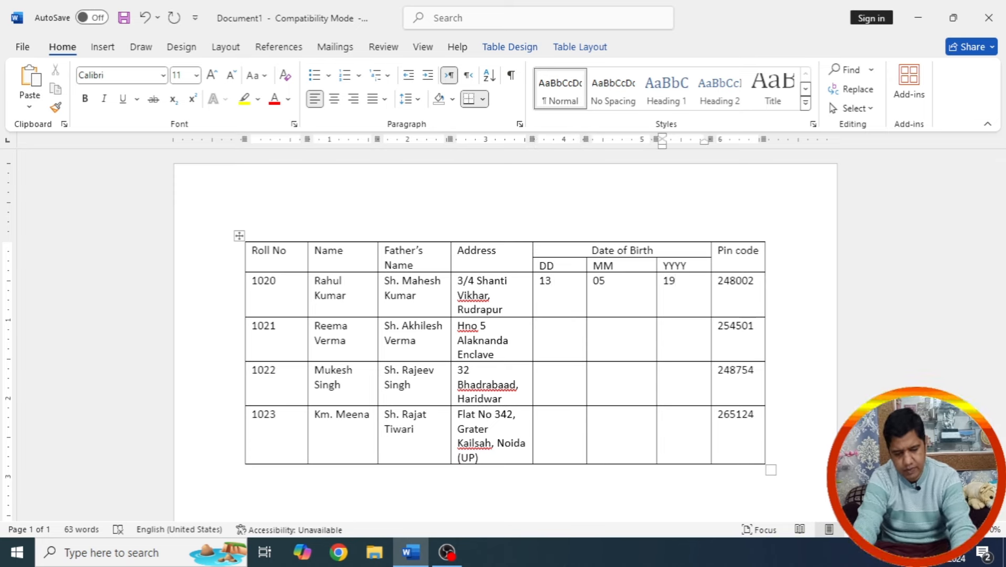
{"action": "type", "text": "9"}
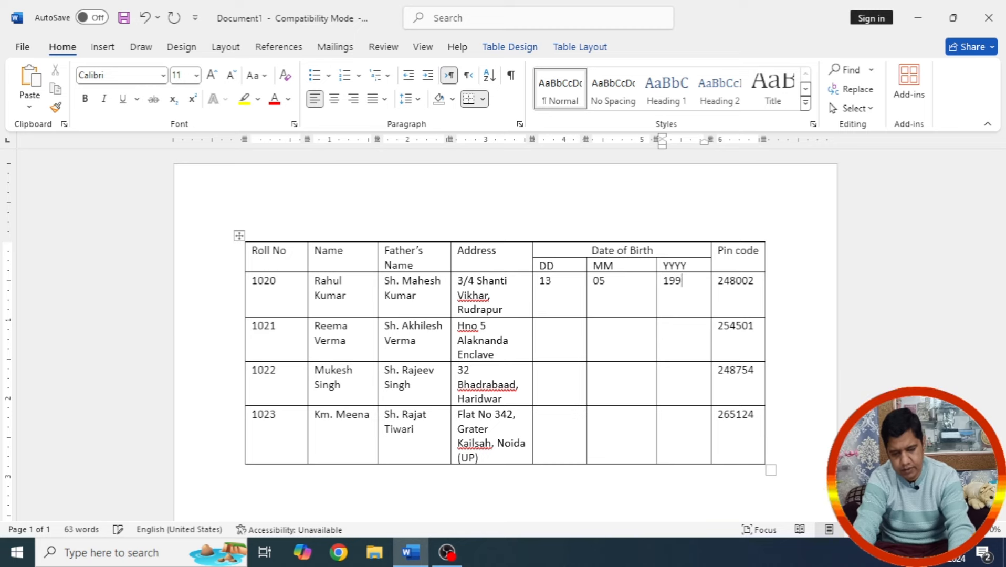
{"action": "type", "text": "7"}
{"action": "left_click", "coordinate": [537, 335]}
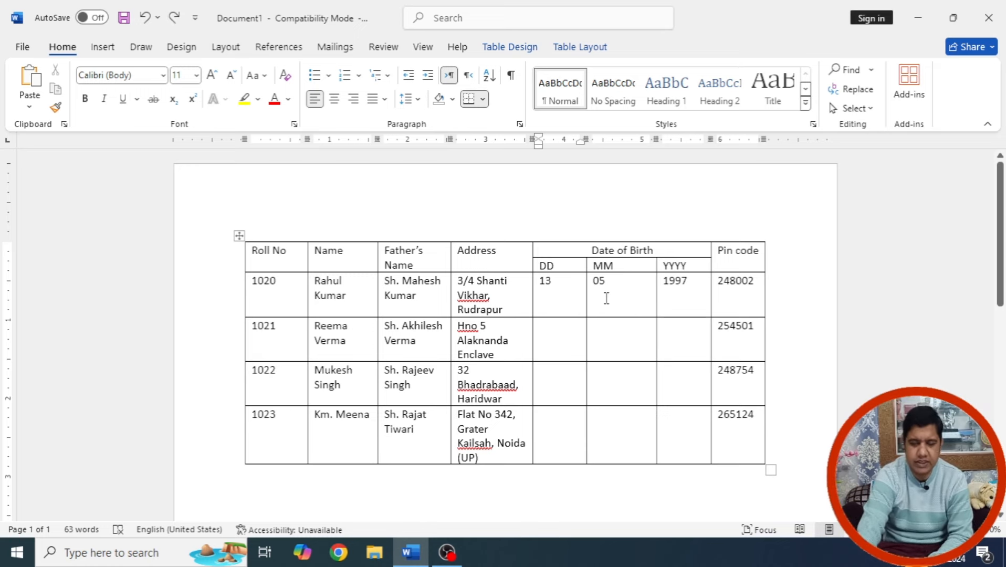
Step: Drag column borders to widen DD, Address and Name and narrow Roll No, then select the table
{"action": "left_click_drag", "start_coordinate": [587, 301], "coordinate": [618, 300]}
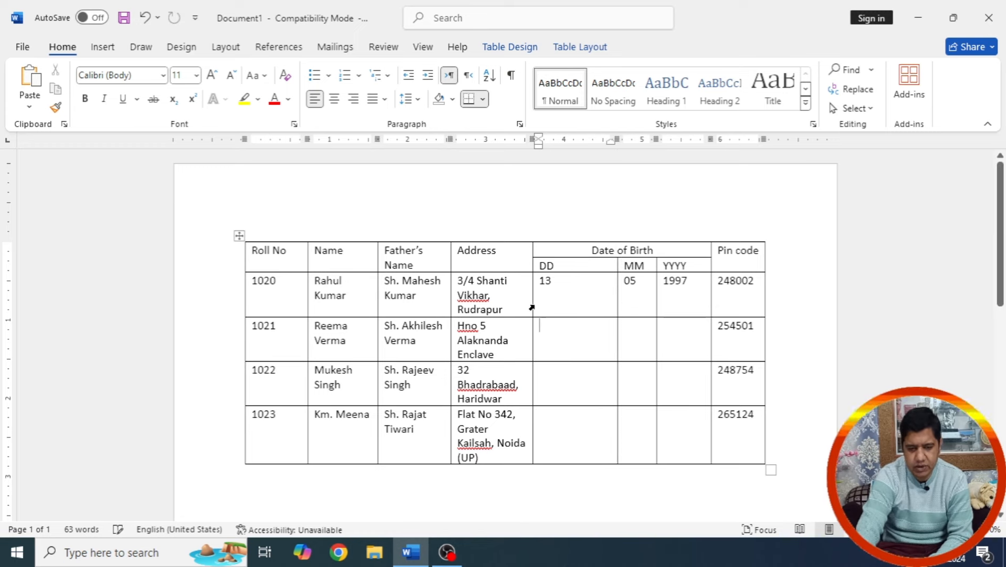
{"action": "left_click_drag", "start_coordinate": [533, 308], "coordinate": [595, 303]}
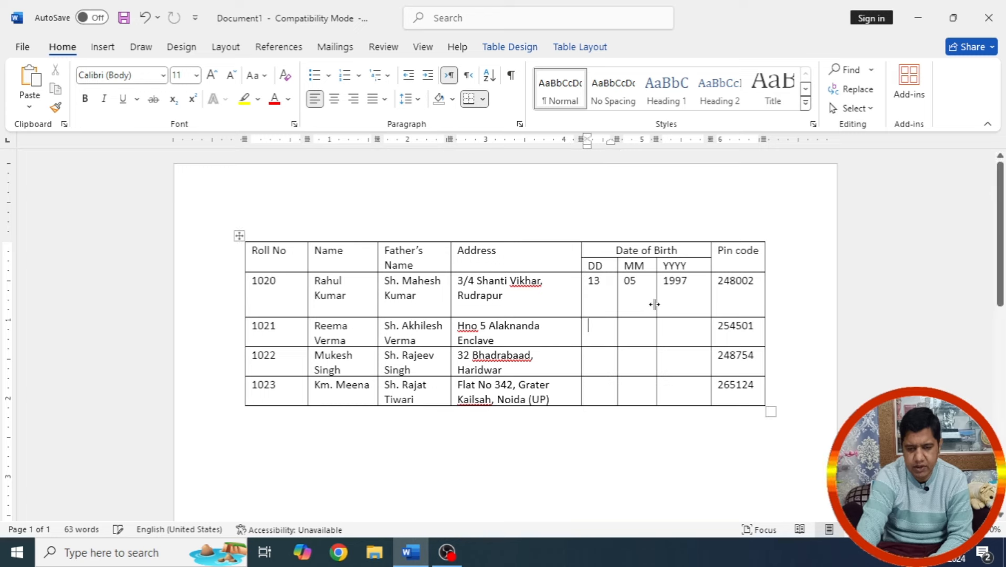
{"action": "left_click_drag", "start_coordinate": [655, 303], "coordinate": [611, 312]}
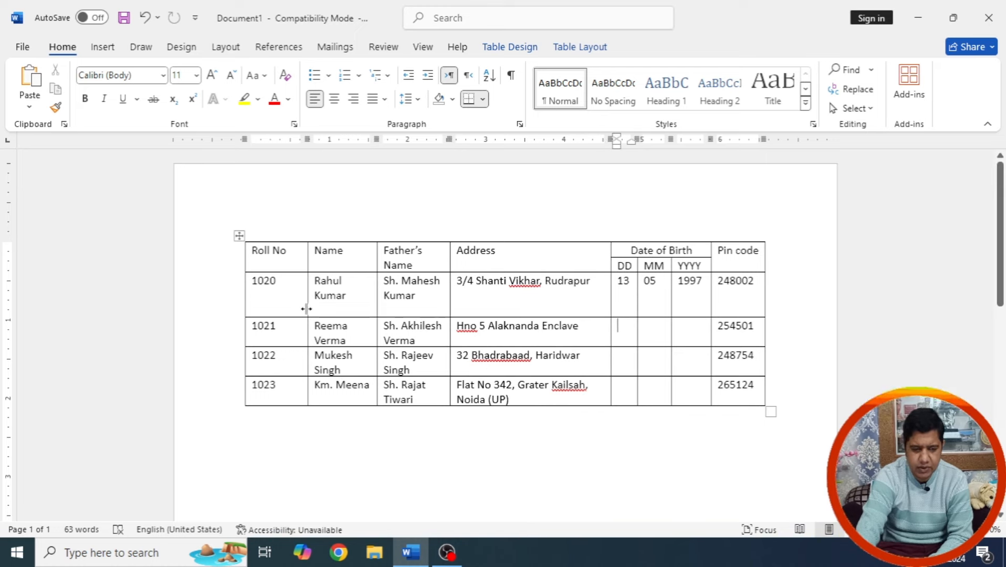
{"action": "left_click_drag", "start_coordinate": [307, 309], "coordinate": [290, 304]}
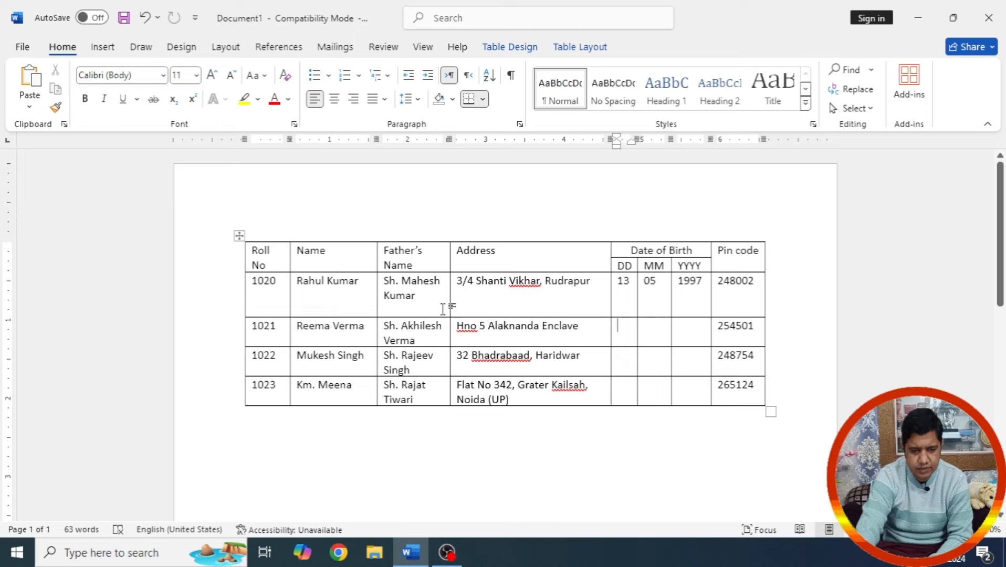
{"action": "left_click_drag", "start_coordinate": [376, 315], "coordinate": [368, 315]}
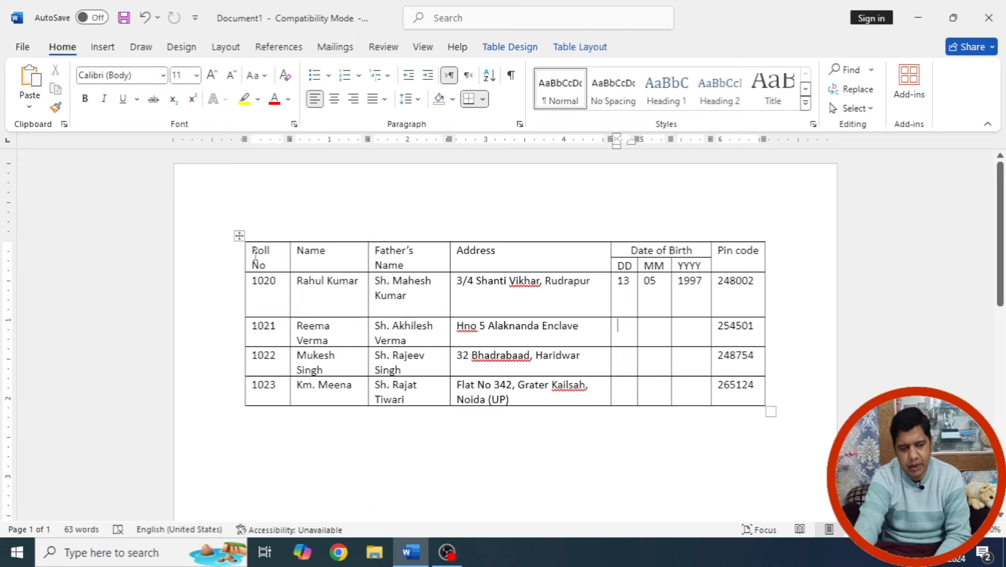
{"action": "left_click_drag", "start_coordinate": [287, 261], "coordinate": [740, 392]}
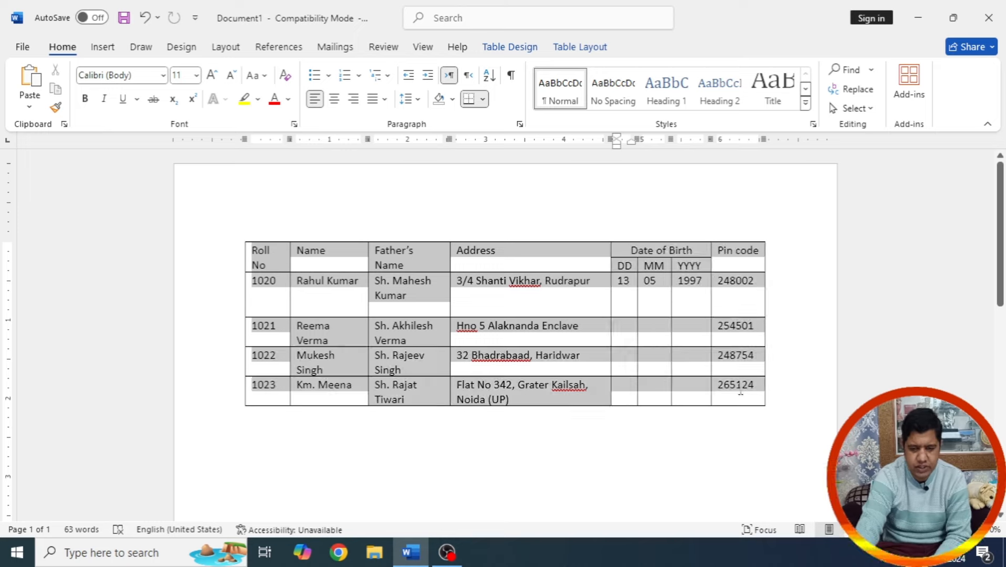
Step: AutoFit the table to the window, then reselect it and AutoFit it to contents
{"action": "right_click", "coordinate": [682, 341]}
{"action": "mouse_move", "coordinate": [767, 256]}
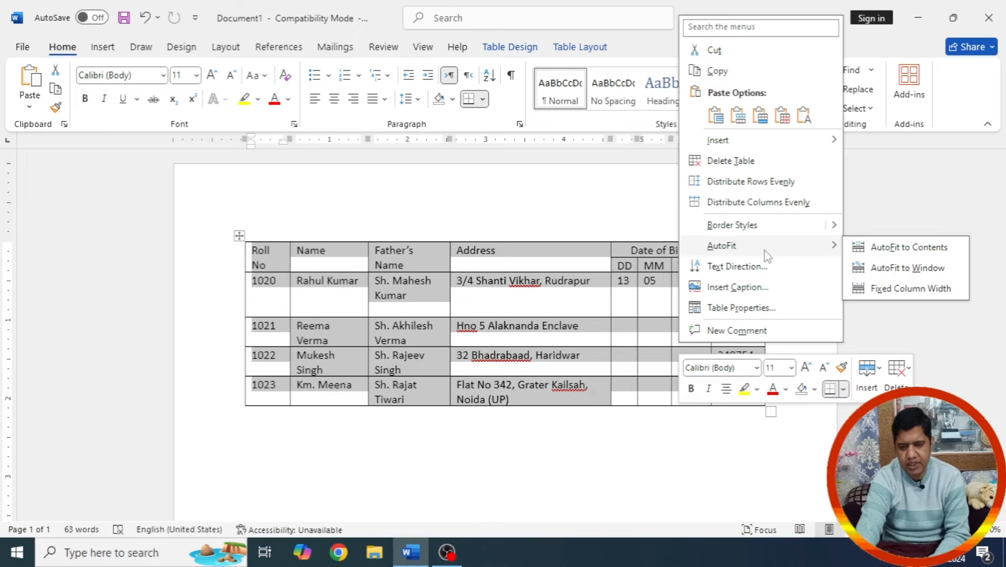
{"action": "left_click", "coordinate": [916, 268]}
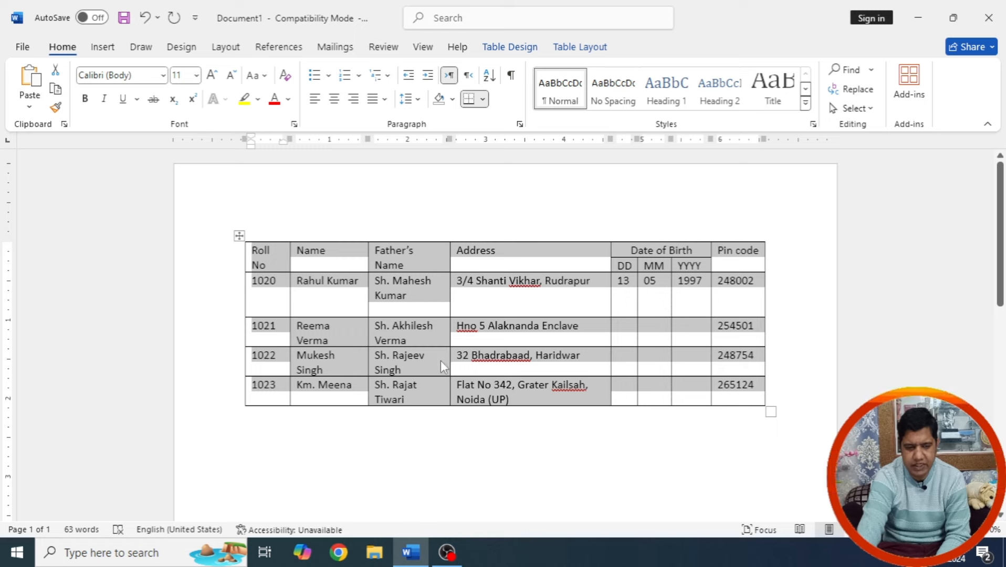
{"action": "left_click", "coordinate": [679, 336]}
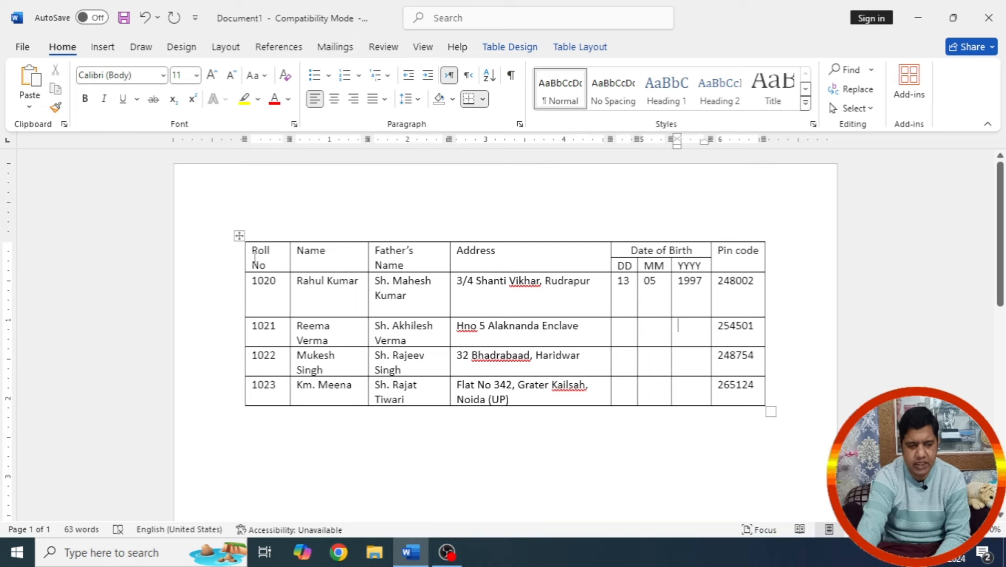
{"action": "left_click_drag", "start_coordinate": [252, 246], "coordinate": [749, 398]}
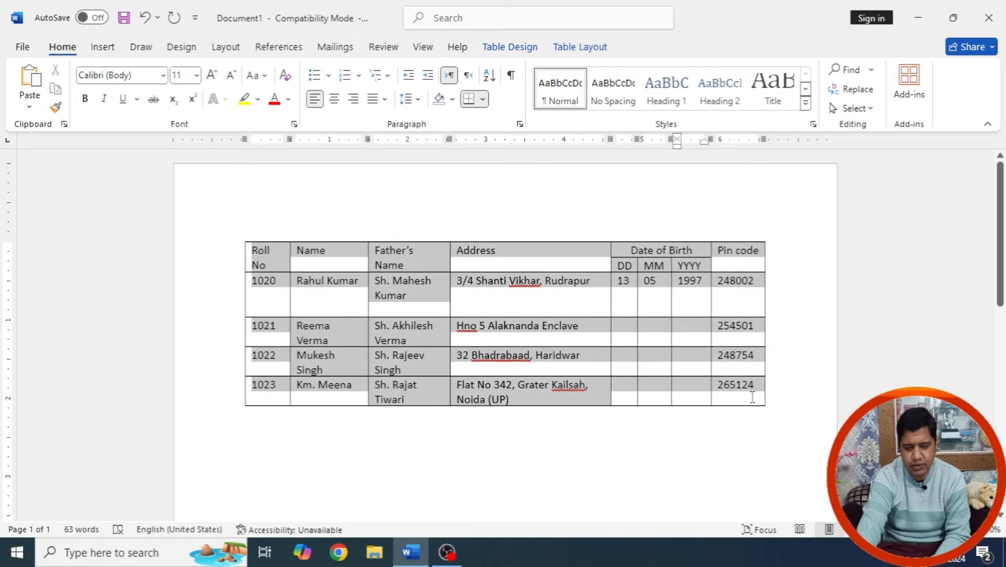
{"action": "right_click", "coordinate": [726, 330]}
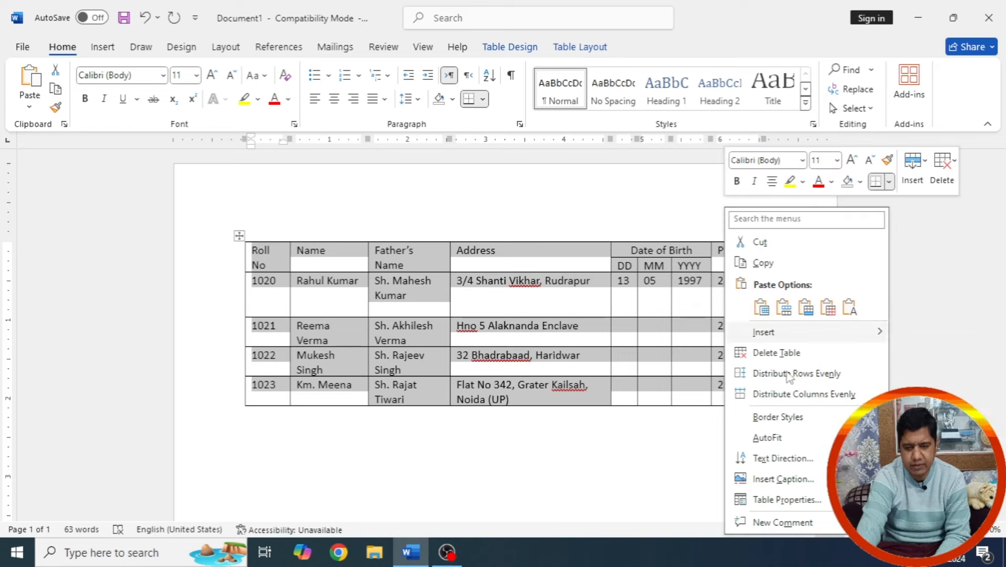
{"action": "mouse_move", "coordinate": [790, 438]}
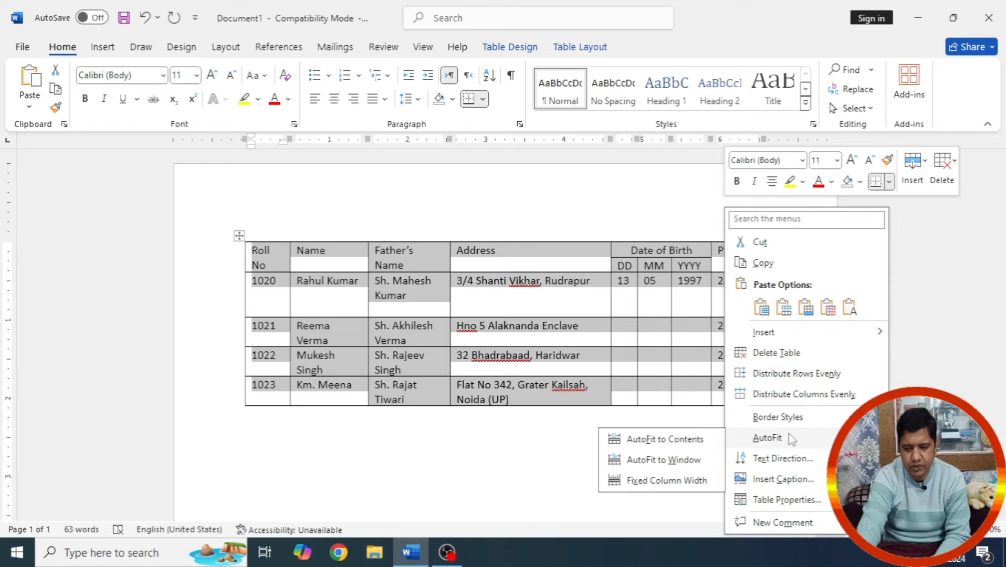
{"action": "left_click", "coordinate": [685, 446]}
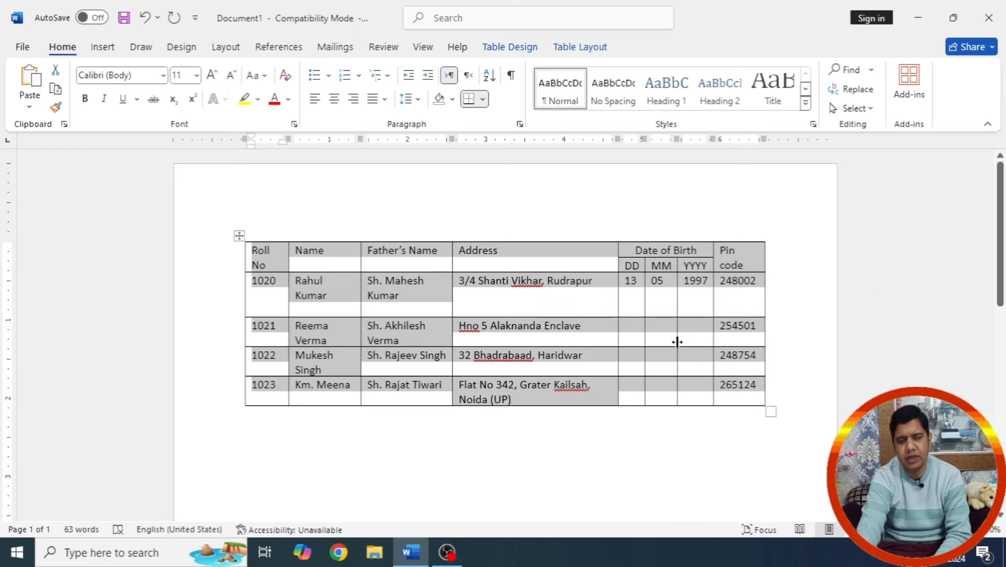
Step: Look through the Insert, Table Design and Layout tabs, then select the table with its move handle
{"action": "left_click", "coordinate": [101, 49]}
{"action": "left_click", "coordinate": [117, 87]}
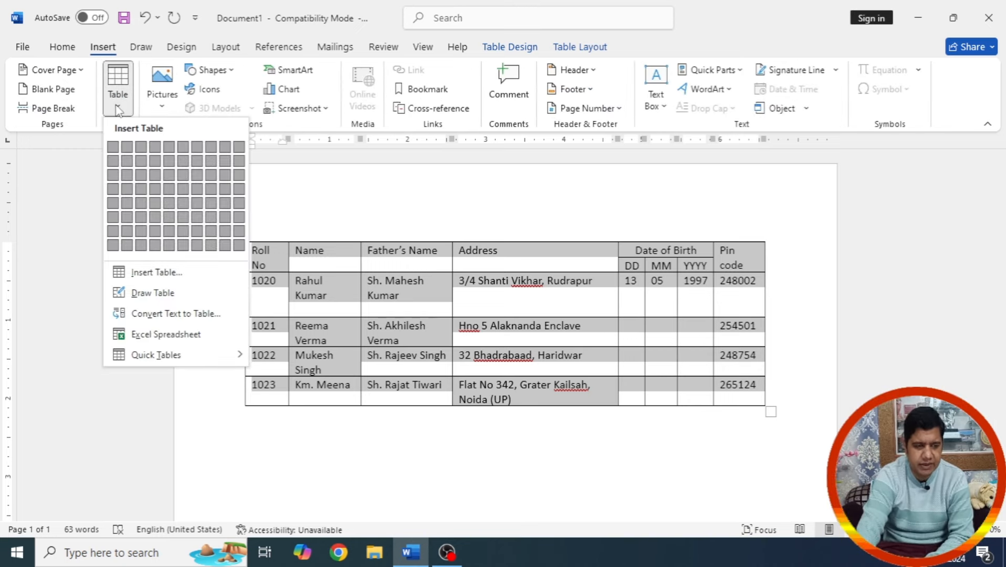
{"action": "left_click", "coordinate": [314, 266]}
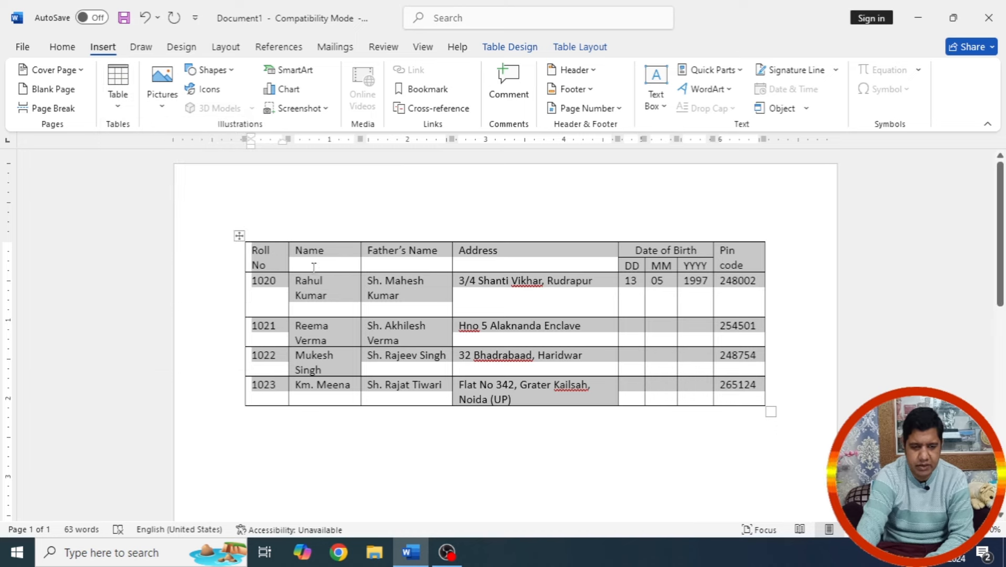
{"action": "left_click", "coordinate": [257, 249]}
{"action": "left_click_drag", "start_coordinate": [248, 253], "coordinate": [732, 396]}
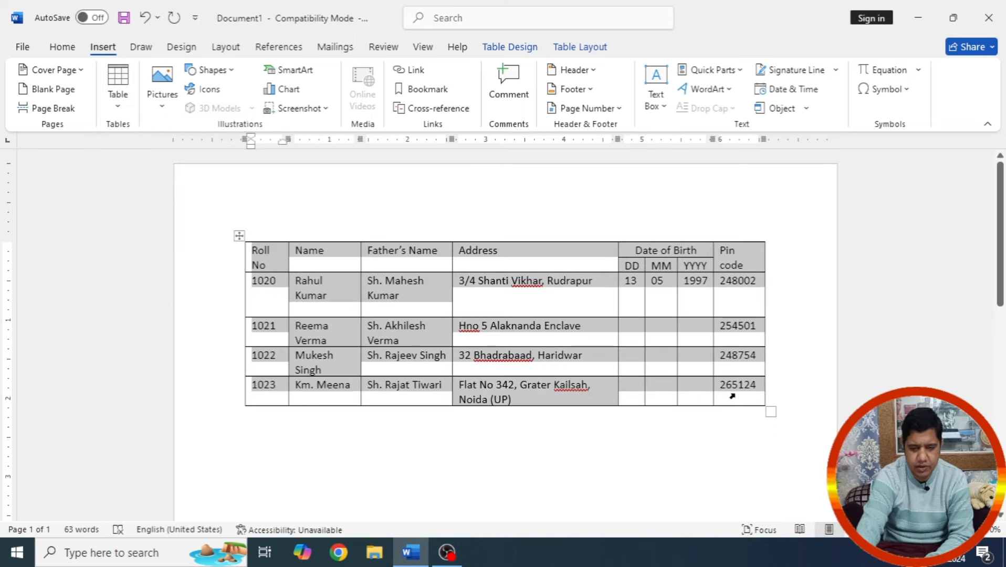
{"action": "left_click", "coordinate": [499, 50]}
{"action": "left_click", "coordinate": [586, 50]}
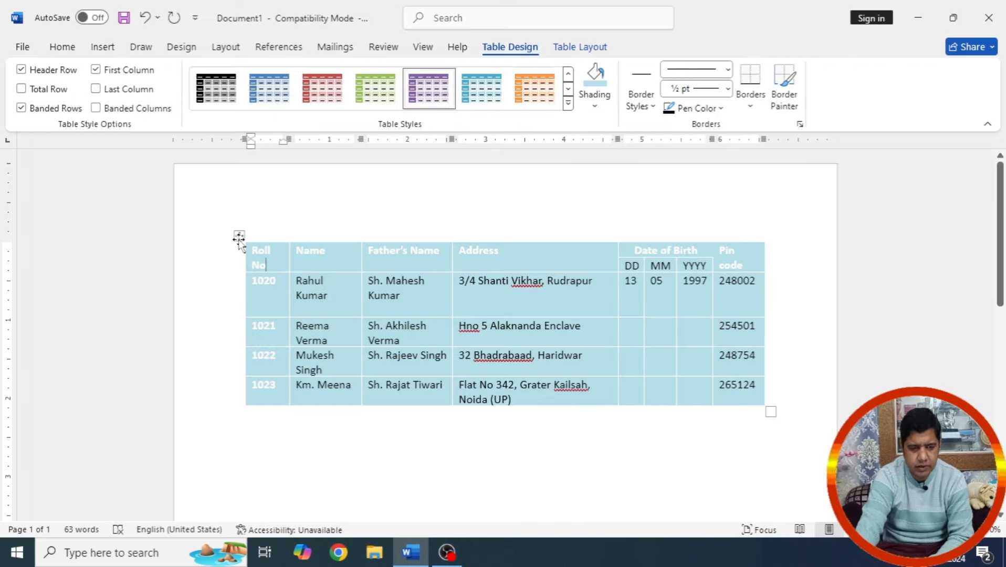
{"action": "left_click", "coordinate": [239, 236]}
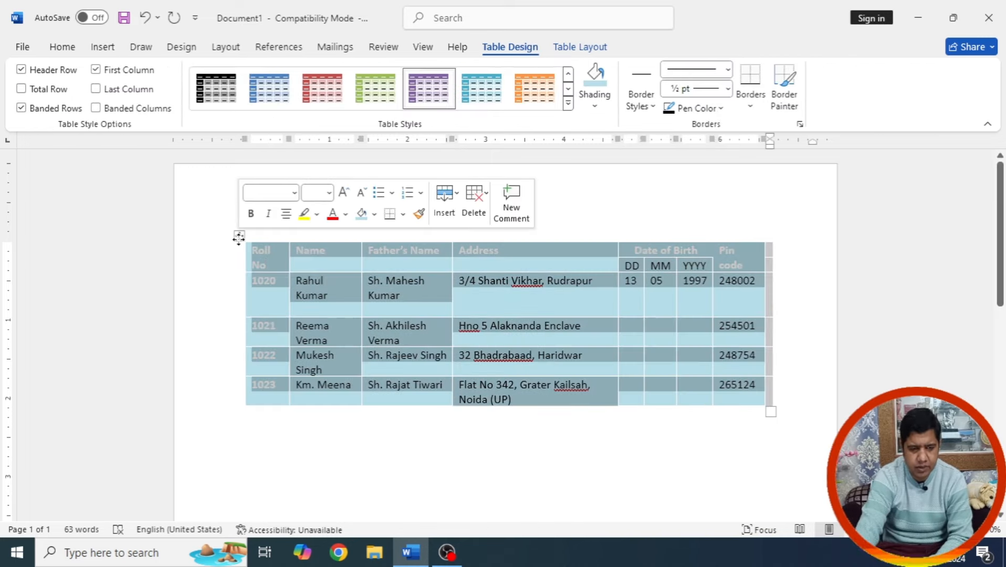
{"action": "left_click", "coordinate": [594, 329]}
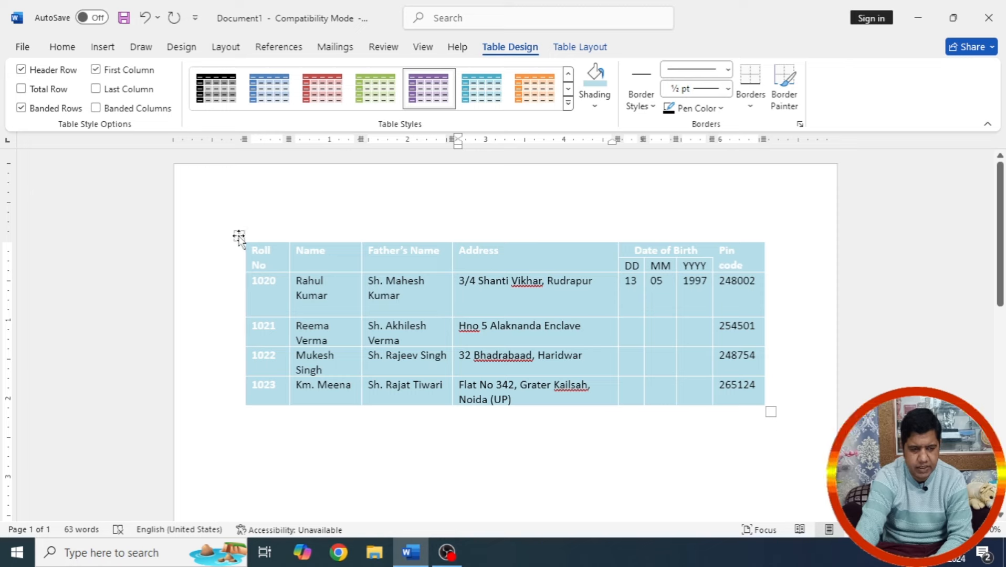
{"action": "left_click", "coordinate": [239, 235]}
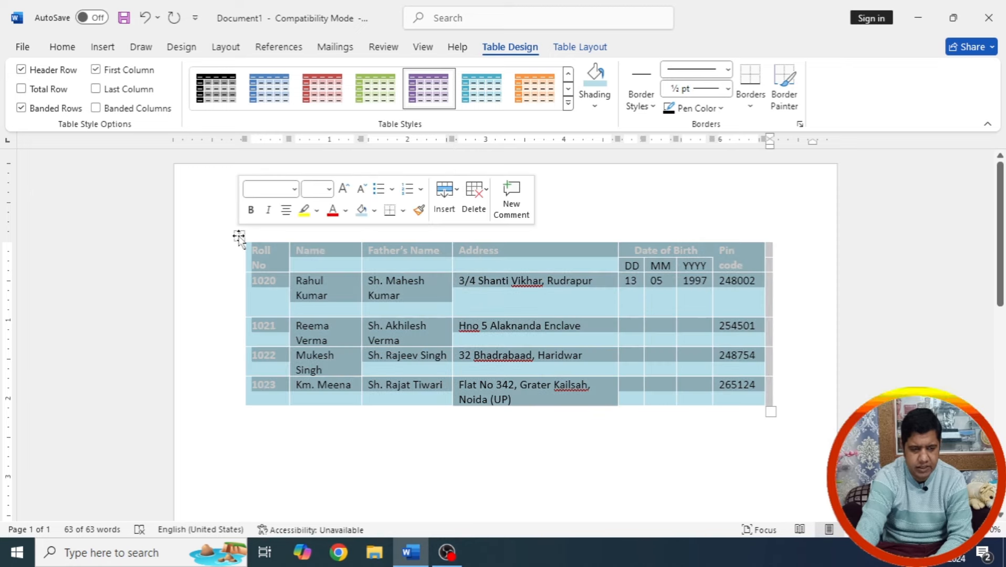
Step: Apply a purple List Table style from the Table Styles gallery
{"action": "left_click", "coordinate": [568, 105]}
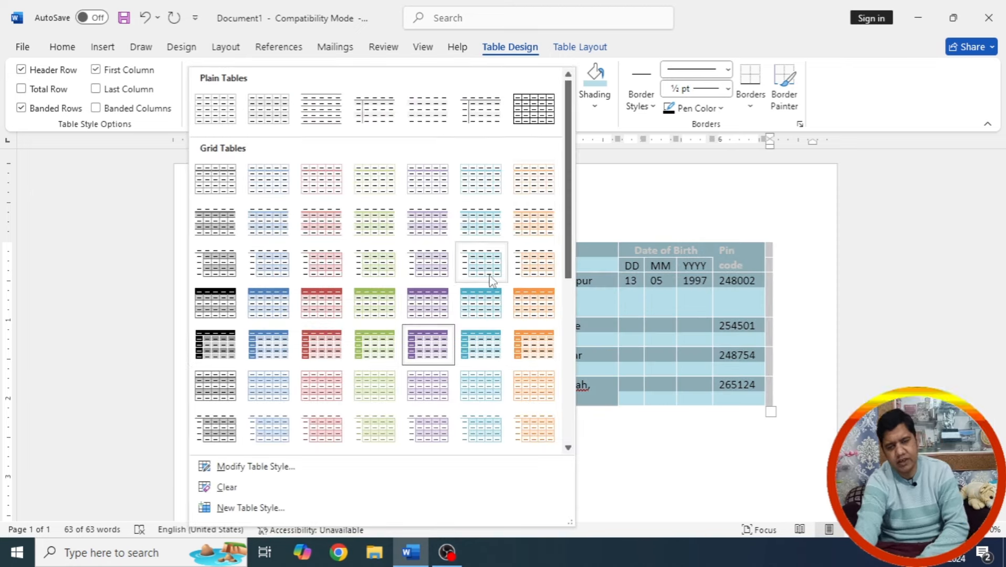
{"action": "scroll", "coordinate": [571, 251], "scroll_direction": "down", "scroll_amount": 1}
{"action": "left_click_drag", "start_coordinate": [570, 247], "coordinate": [585, 386]}
{"action": "left_click", "coordinate": [415, 357]}
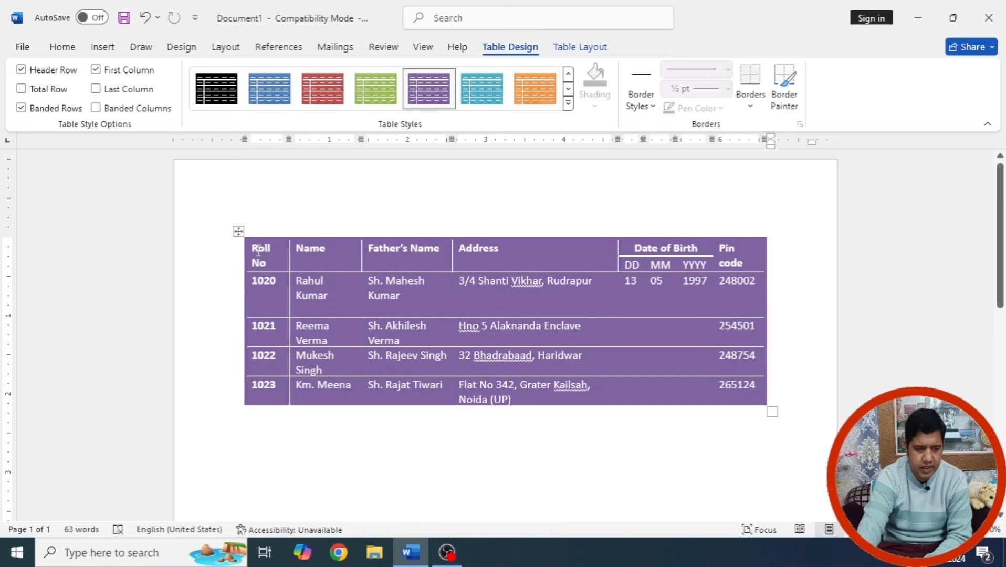
Step: Switch the table to a light-blue Grid Table style and reselect the whole table
{"action": "left_click_drag", "start_coordinate": [258, 258], "coordinate": [763, 394]}
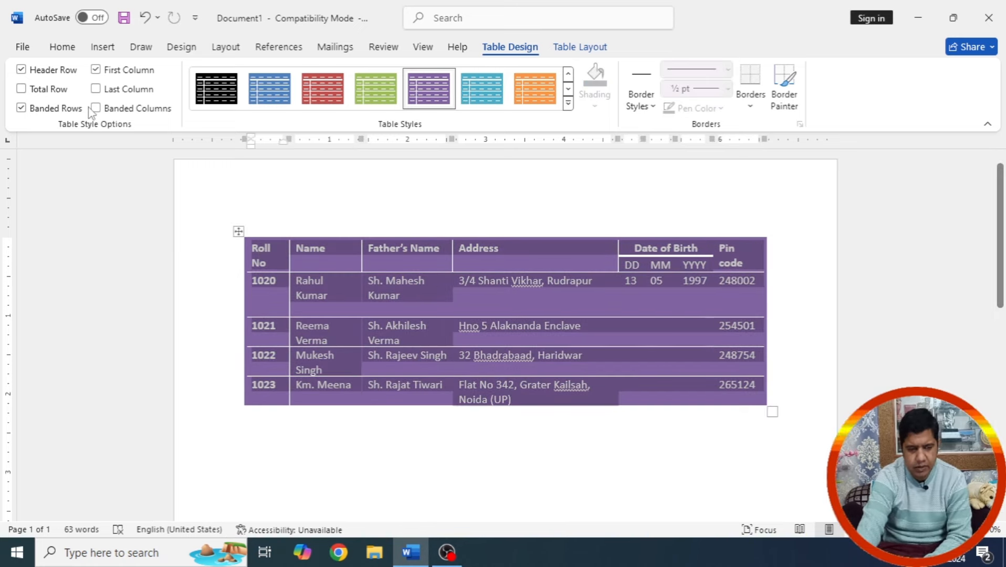
{"action": "left_click", "coordinate": [568, 104]}
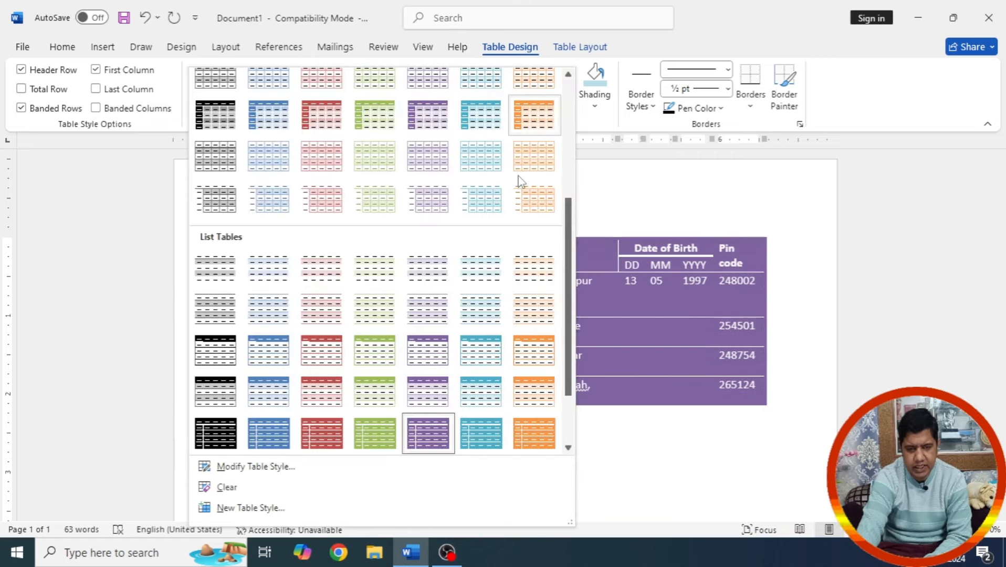
{"action": "left_click", "coordinate": [480, 196]}
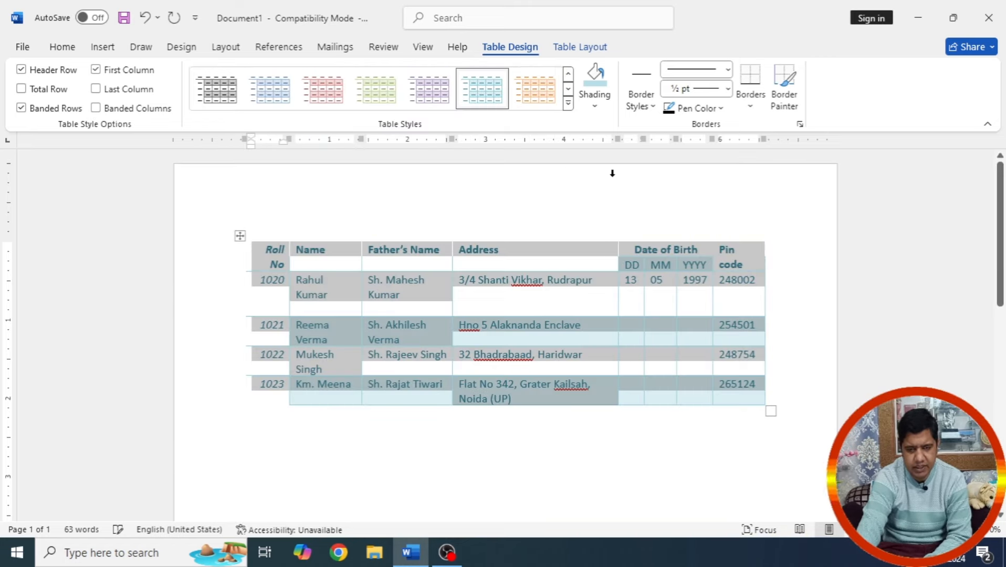
{"action": "left_click", "coordinate": [785, 297]}
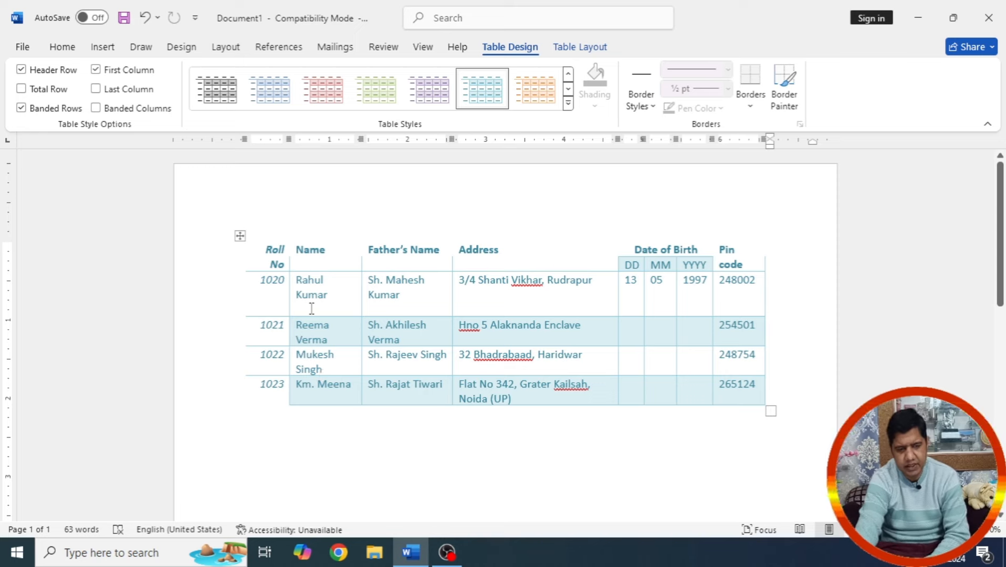
{"action": "left_click_drag", "start_coordinate": [587, 318], "coordinate": [829, 315]}
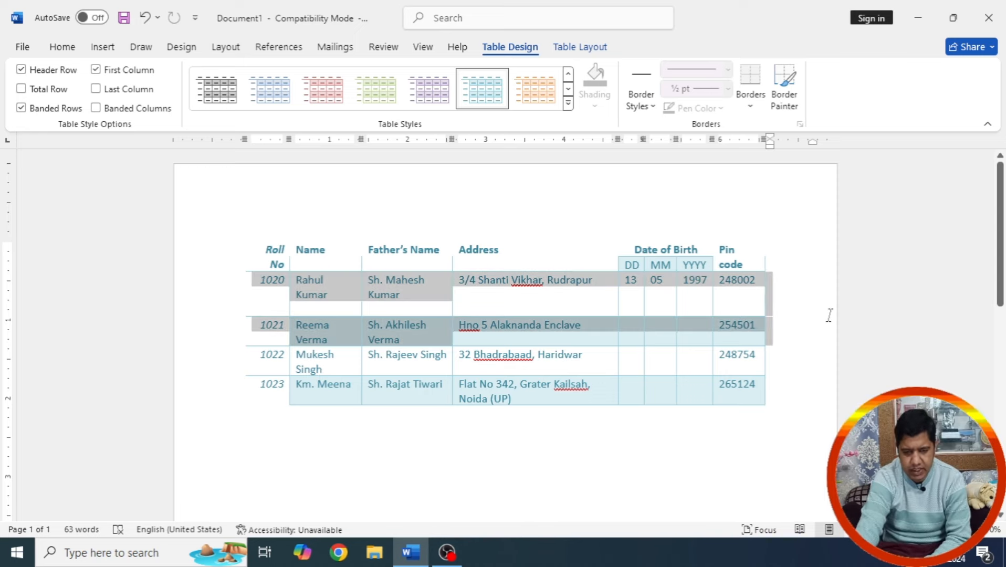
{"action": "left_click", "coordinate": [437, 386]}
{"action": "left_click_drag", "start_coordinate": [273, 254], "coordinate": [747, 385]}
{"action": "left_click", "coordinate": [96, 108]}
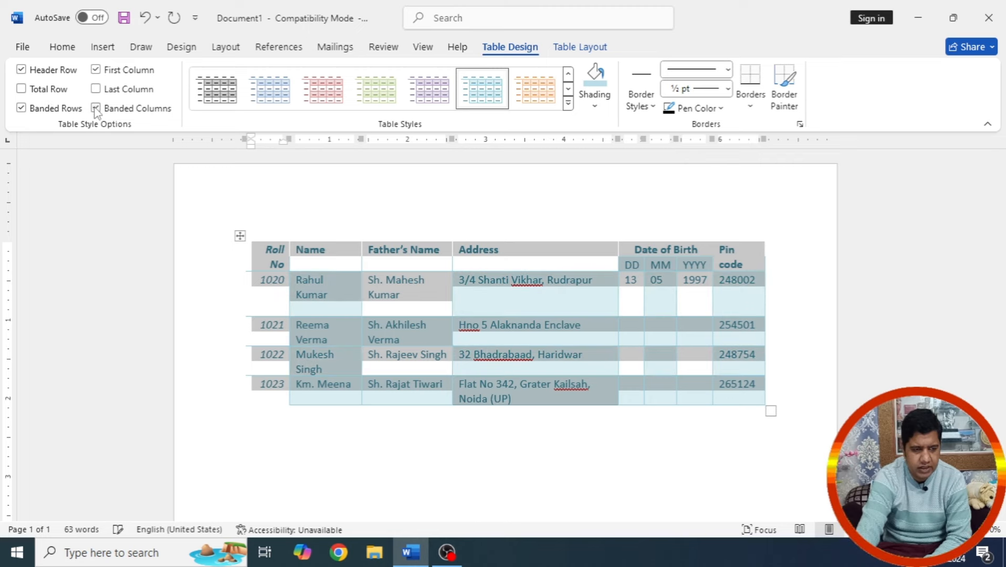
{"action": "left_click", "coordinate": [21, 109]}
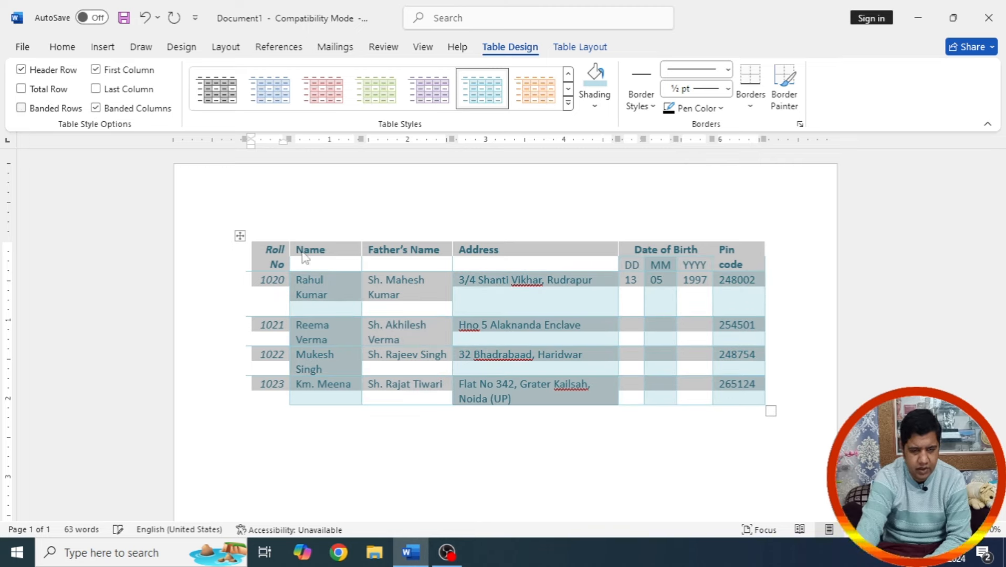
{"action": "left_click", "coordinate": [803, 265]}
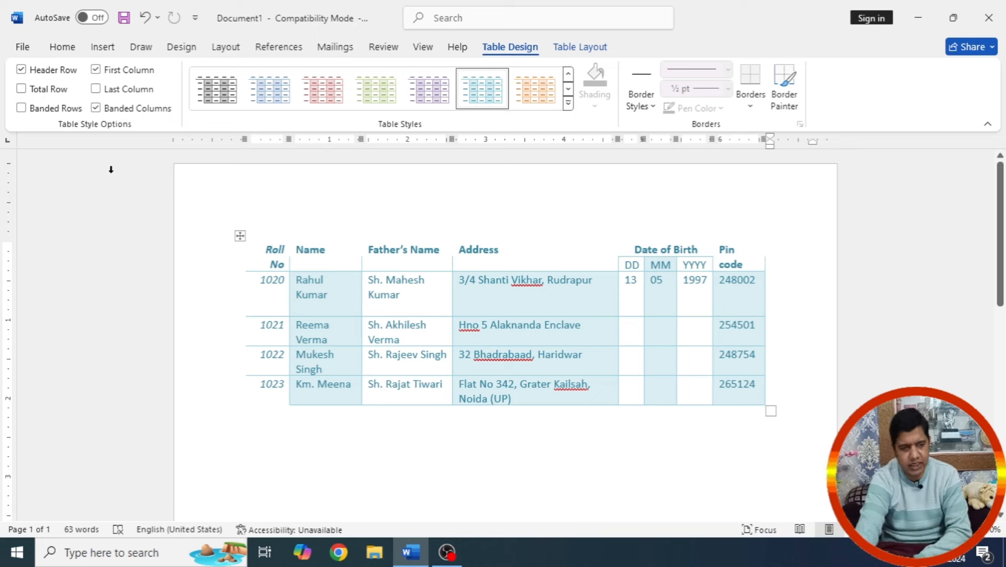
{"action": "left_click", "coordinate": [111, 109]}
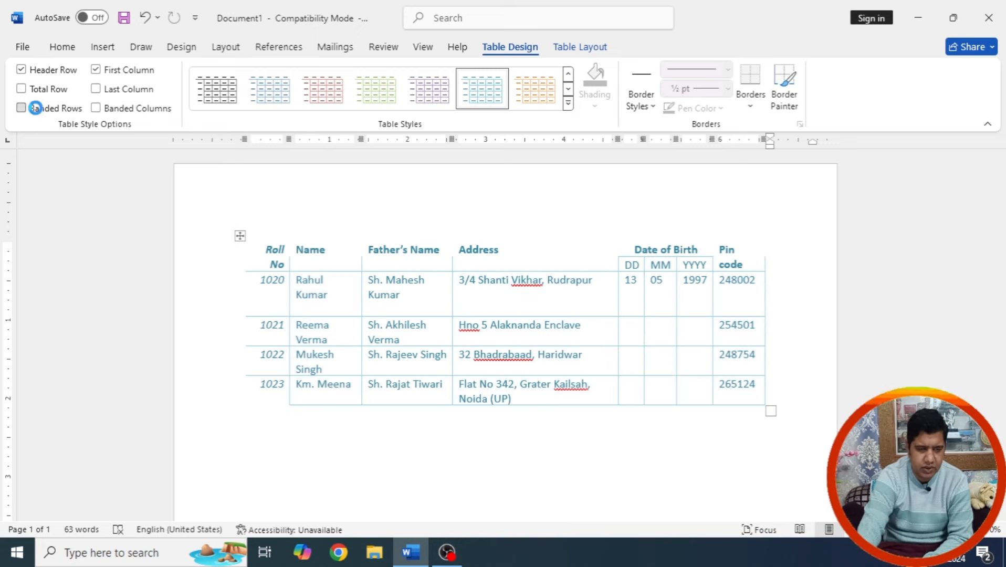
{"action": "left_click", "coordinate": [34, 109]}
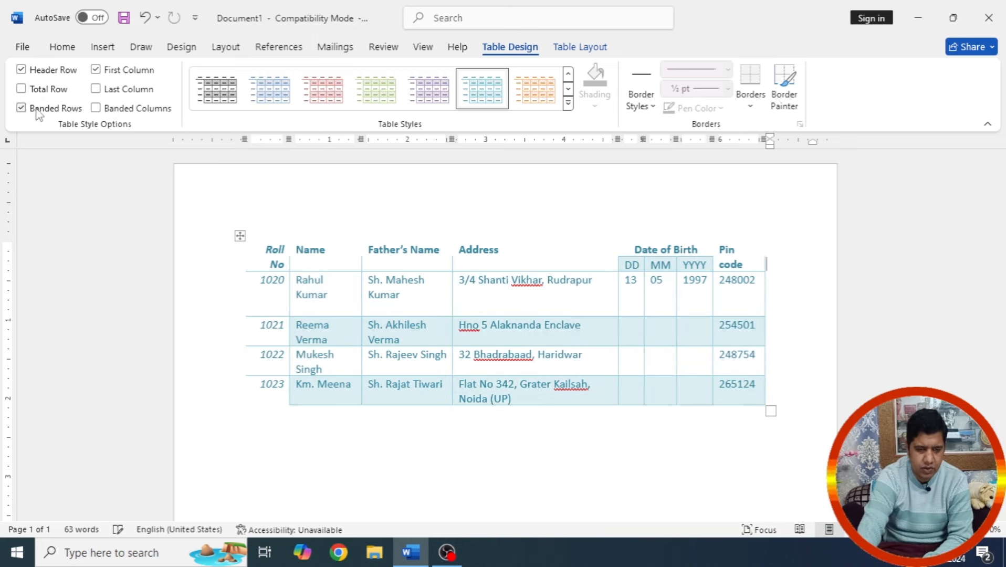
{"action": "left_click", "coordinate": [96, 89]}
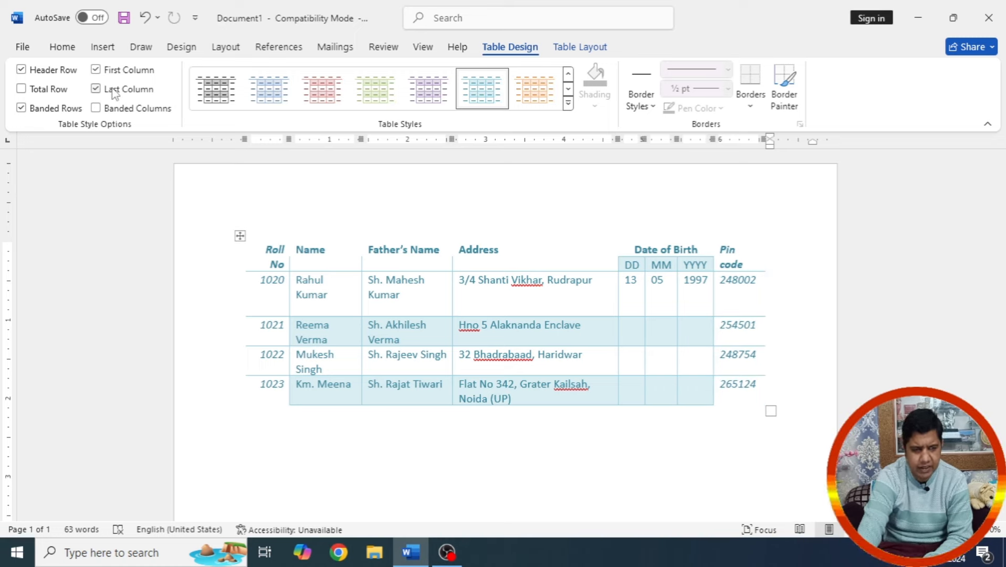
{"action": "left_click", "coordinate": [112, 88]}
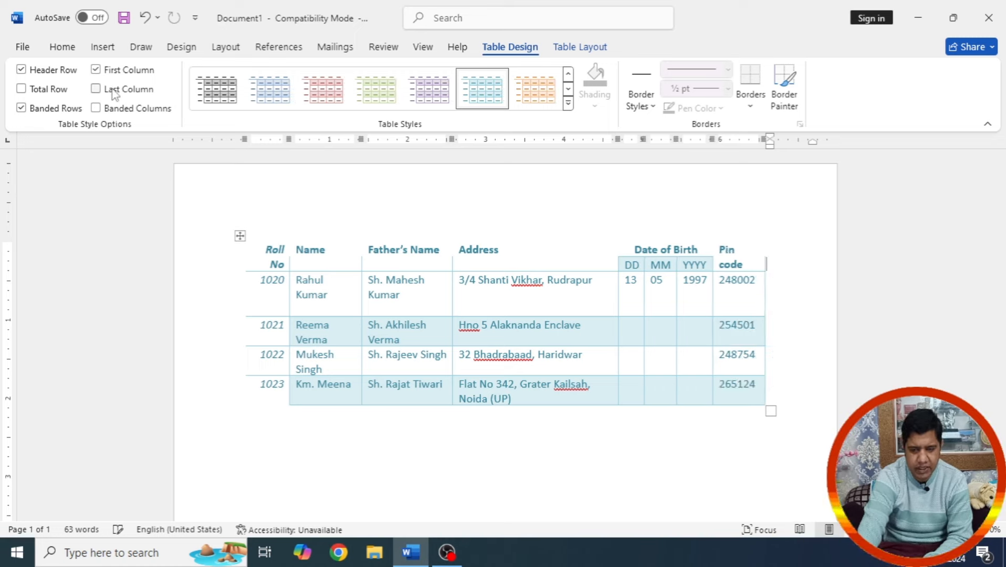
{"action": "left_click", "coordinate": [38, 90]}
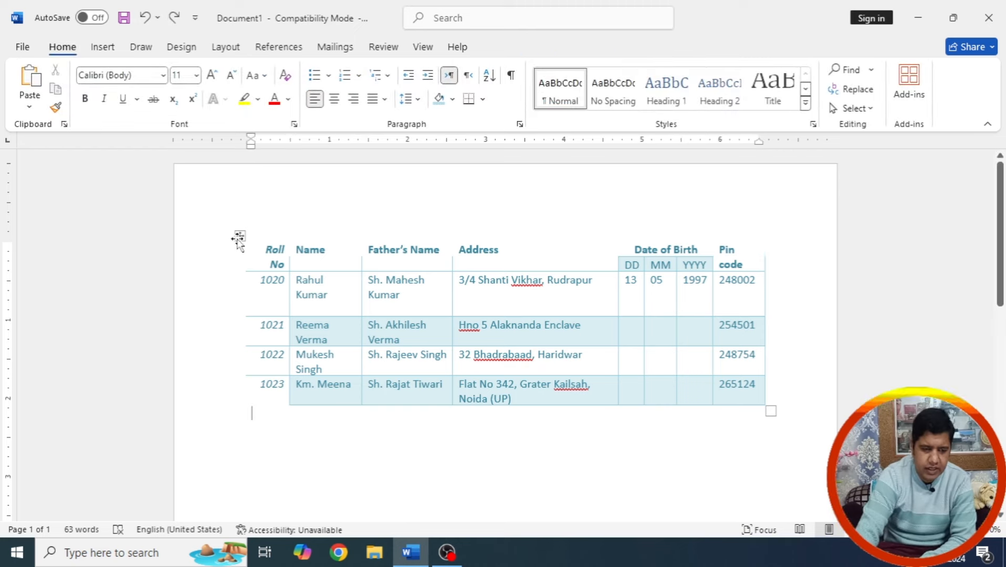
Step: Select the whole records table from Roll No to 265124
{"action": "left_click", "coordinate": [239, 236]}
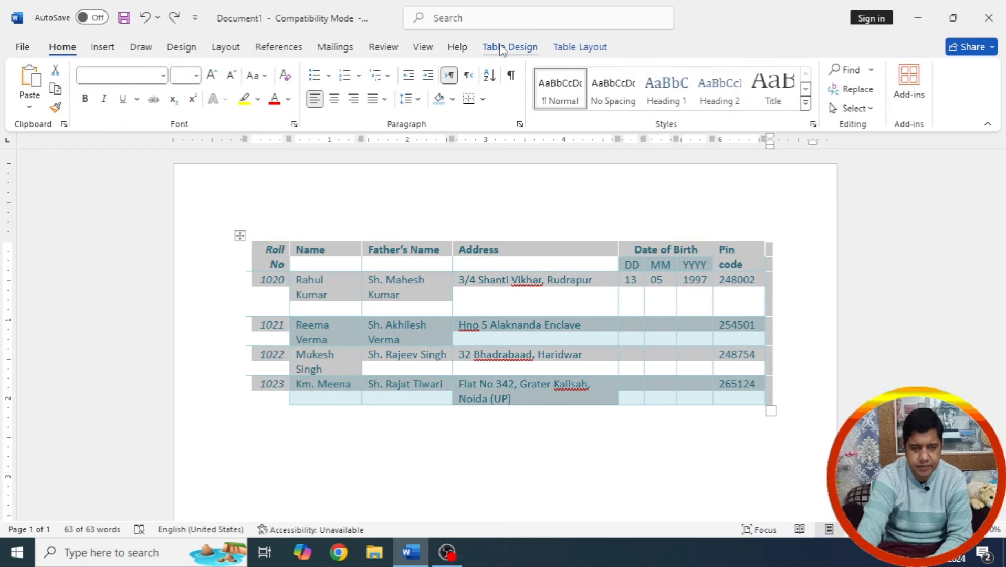
{"action": "left_click", "coordinate": [507, 48]}
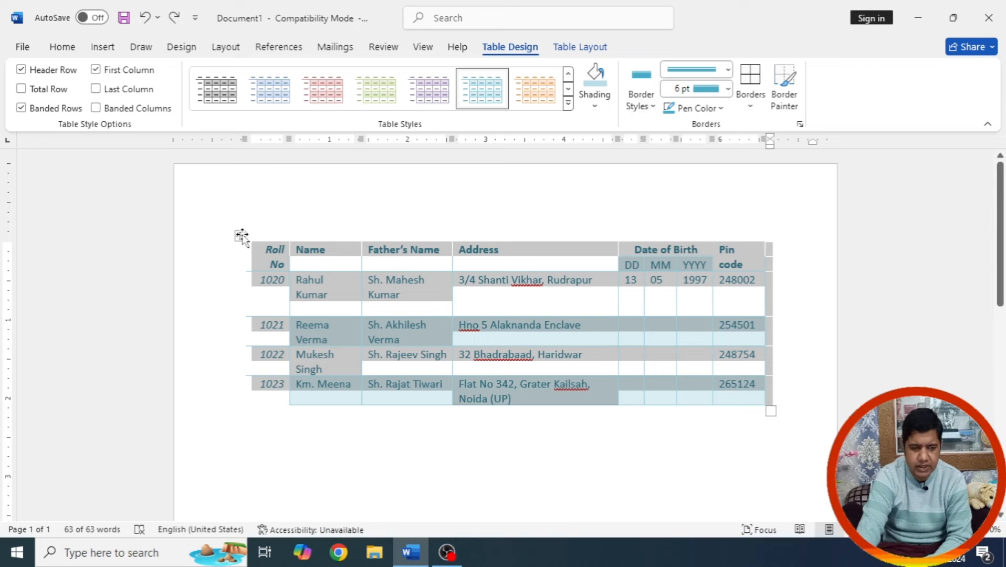
{"action": "left_click", "coordinate": [293, 287]}
{"action": "left_click_drag", "start_coordinate": [265, 248], "coordinate": [734, 394]}
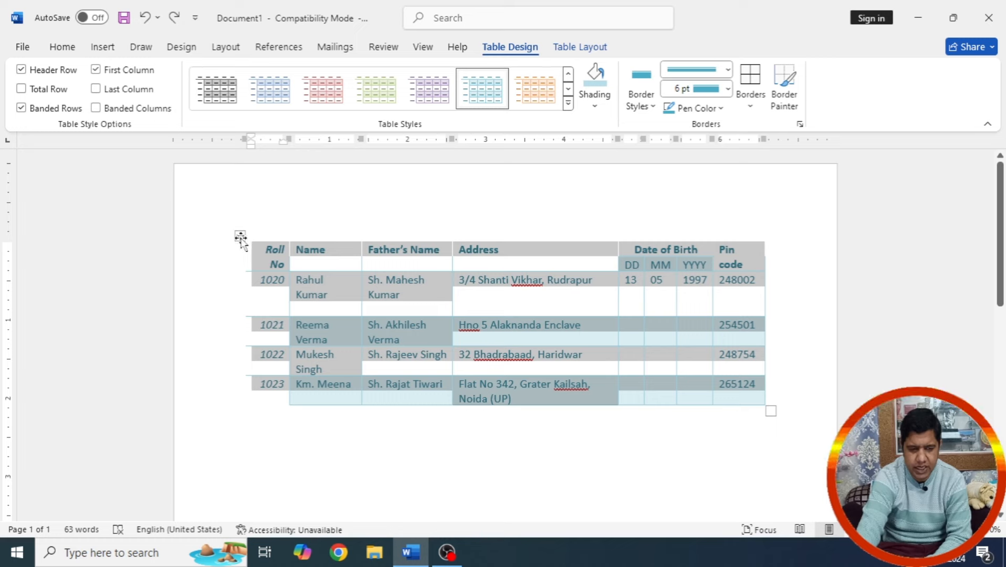
{"action": "left_click", "coordinate": [267, 257]}
{"action": "left_click_drag", "start_coordinate": [280, 250], "coordinate": [737, 397]}
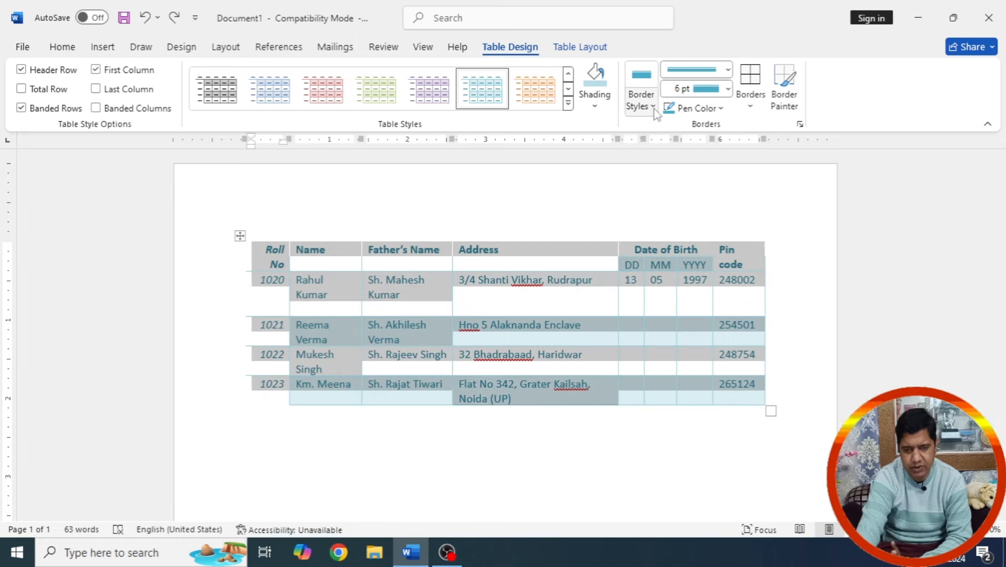
Step: Apply the thin red theme border to All Borders, then toggle off Outside Borders
{"action": "left_click", "coordinate": [638, 105]}
{"action": "left_click", "coordinate": [732, 200]}
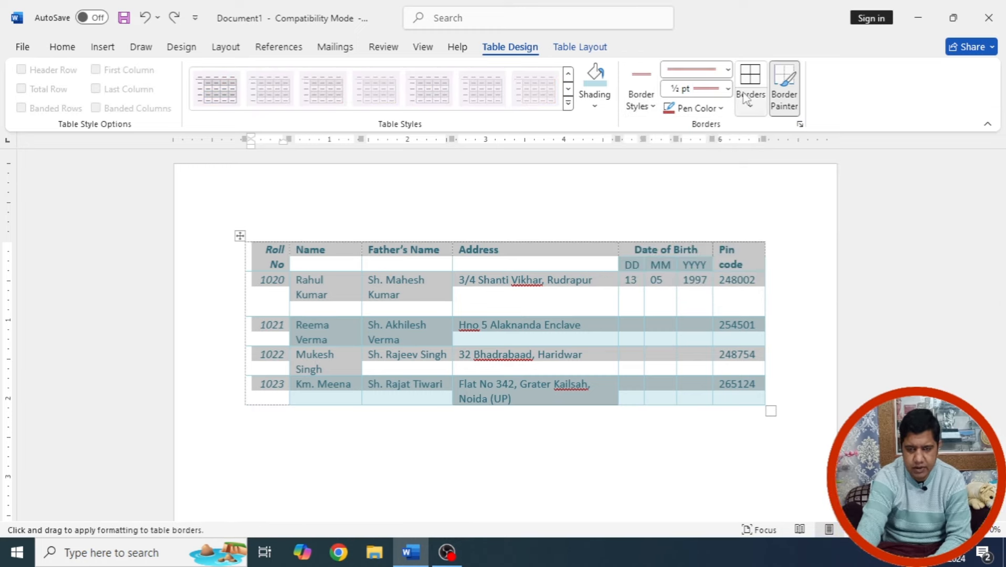
{"action": "left_click", "coordinate": [751, 107]}
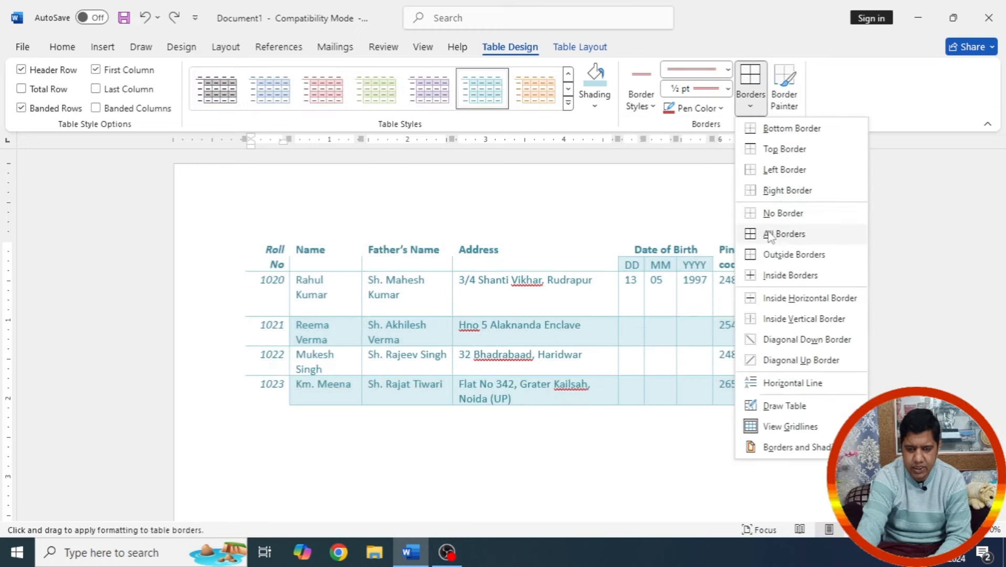
{"action": "left_click", "coordinate": [770, 234]}
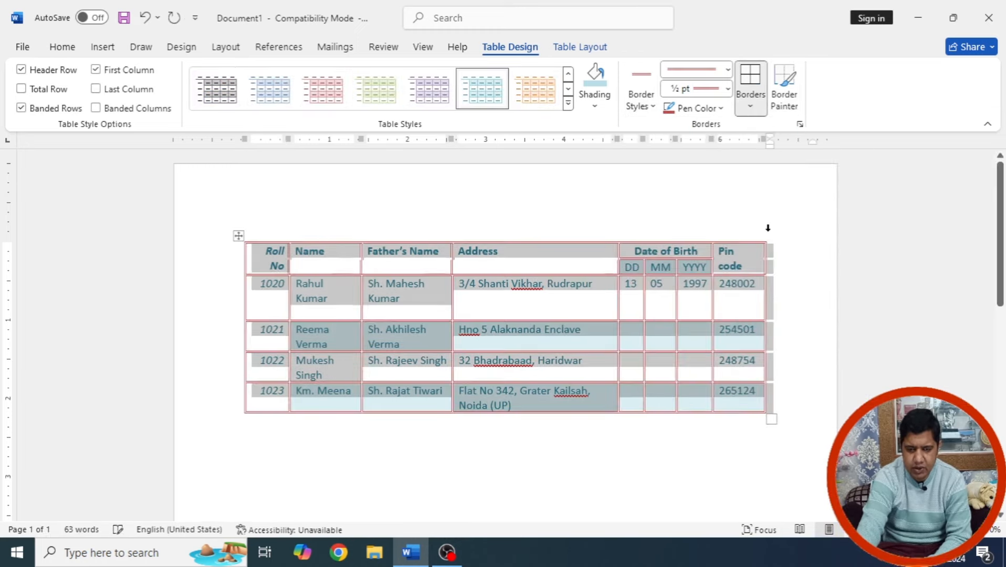
{"action": "left_click", "coordinate": [751, 106]}
{"action": "left_click", "coordinate": [770, 255]}
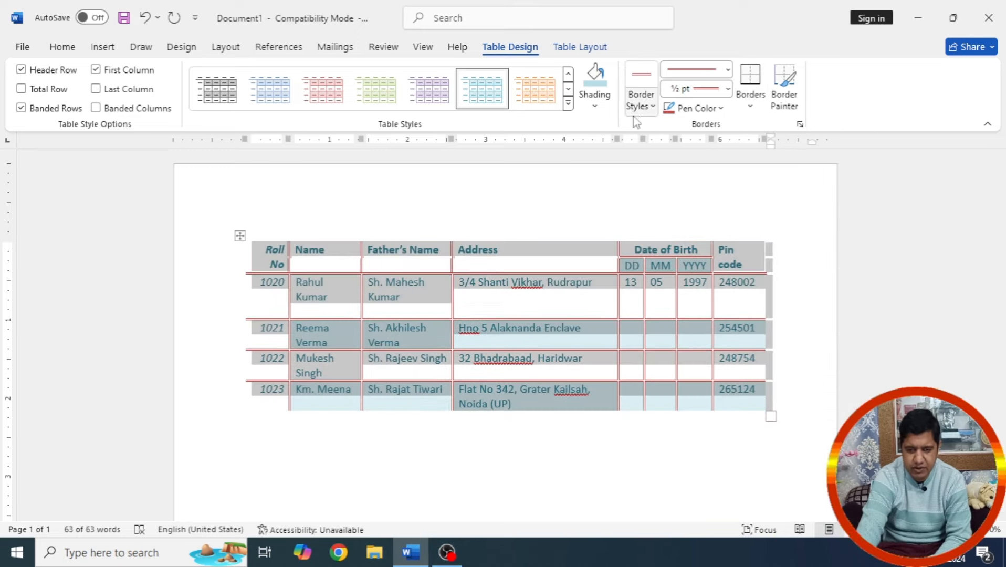
Step: Give the table a 6 pt teal outside border
{"action": "left_click", "coordinate": [641, 99]}
{"action": "left_click", "coordinate": [669, 255]}
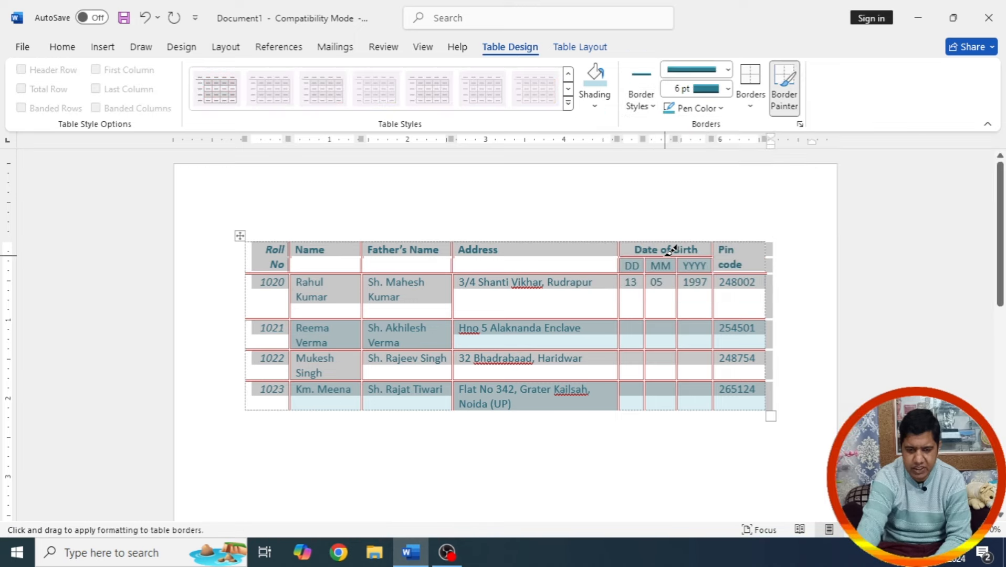
{"action": "left_click", "coordinate": [751, 105]}
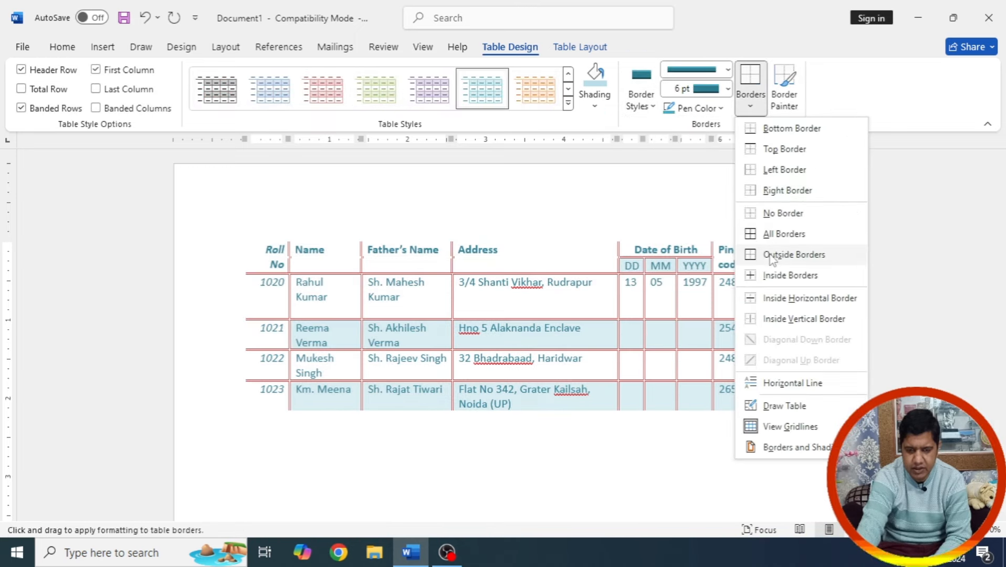
{"action": "left_click", "coordinate": [765, 254]}
{"action": "left_click", "coordinate": [802, 289]}
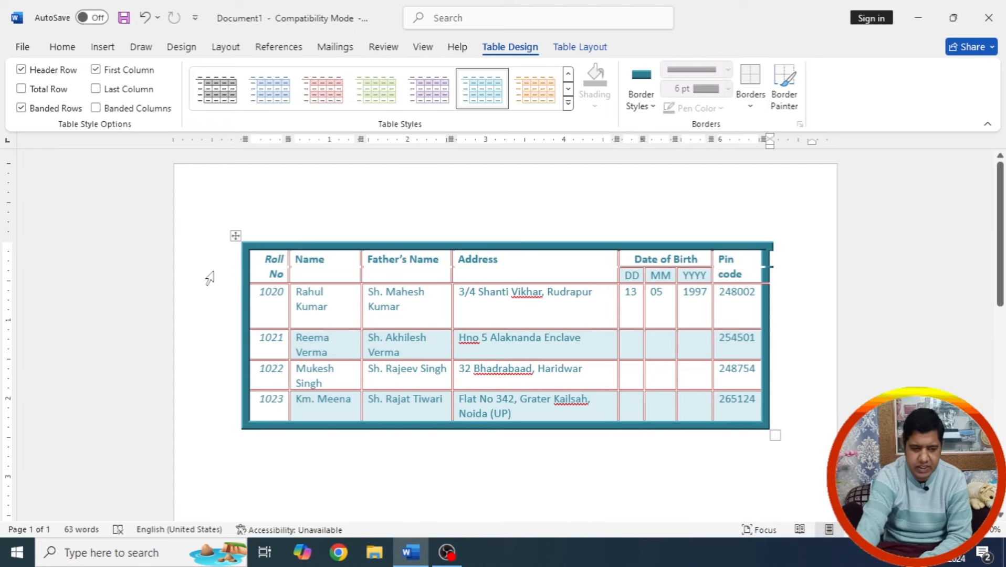
Step: Clear all borders with No Border, then apply 6 pt teal All Borders
{"action": "left_click", "coordinate": [235, 235]}
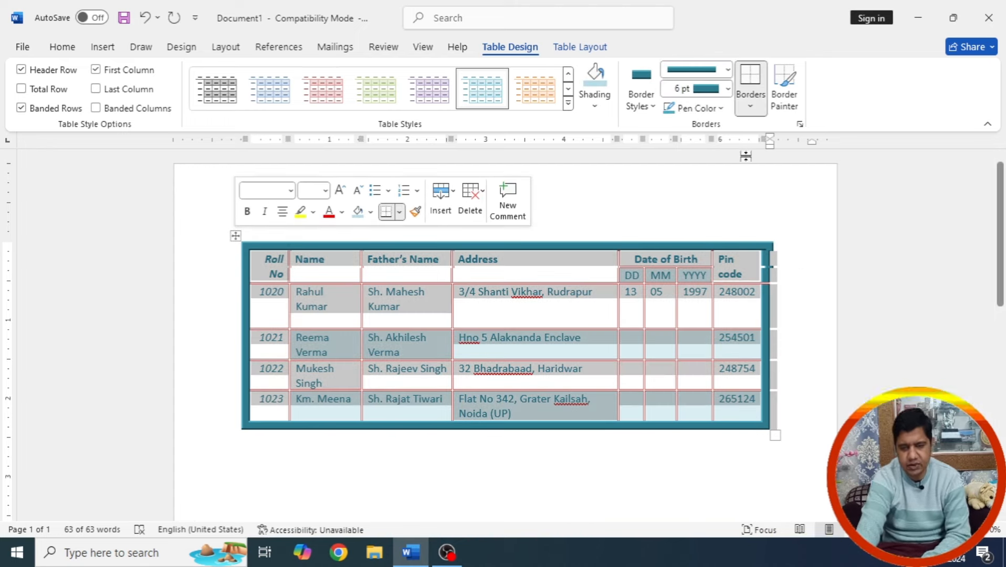
{"action": "left_click", "coordinate": [752, 106]}
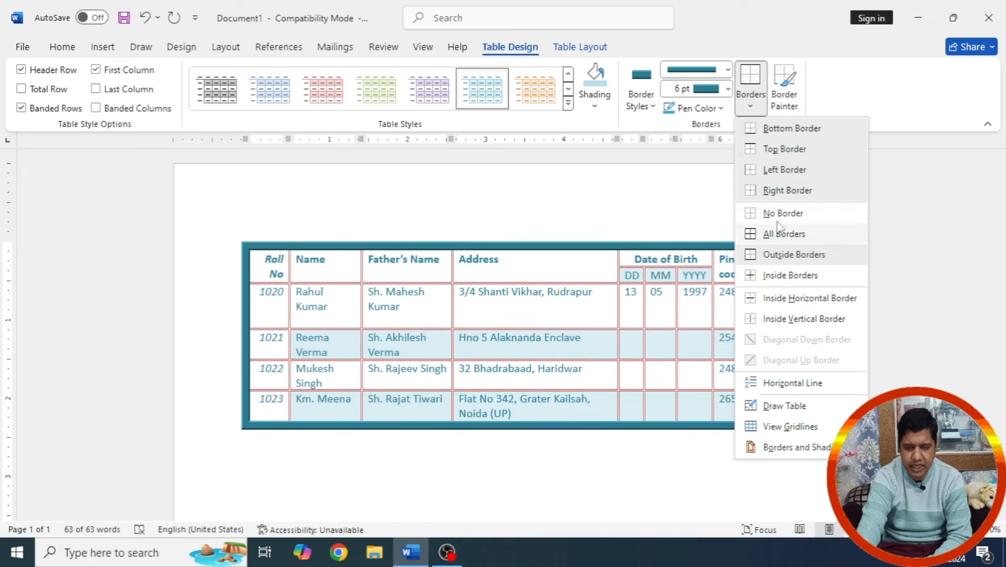
{"action": "left_click", "coordinate": [777, 219]}
{"action": "left_click", "coordinate": [775, 215]}
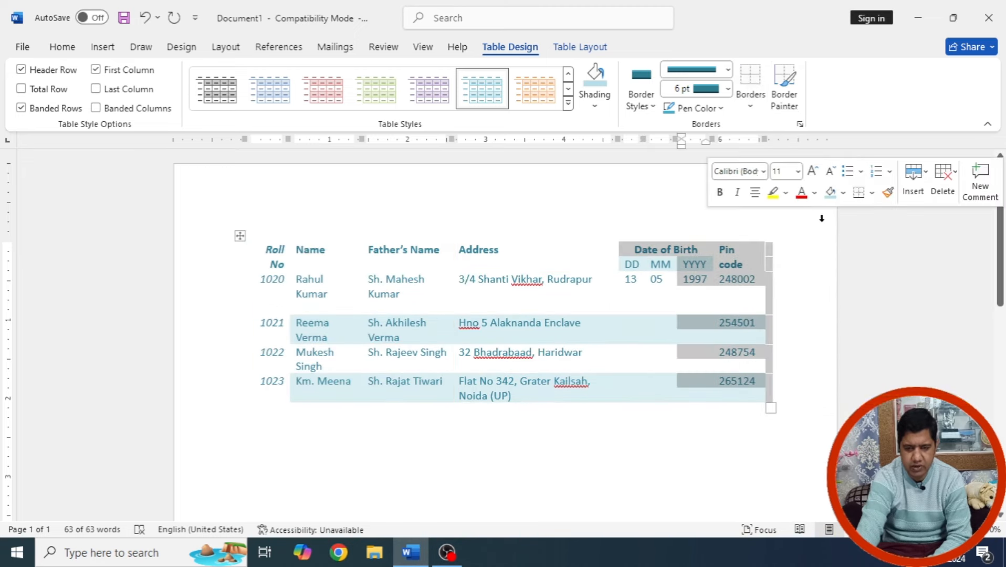
{"action": "left_click", "coordinate": [240, 235]}
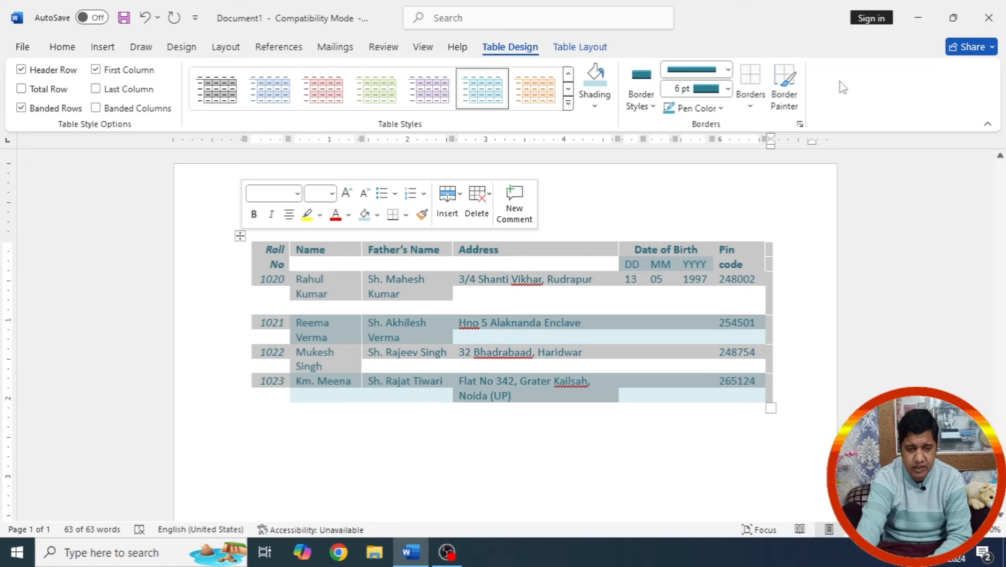
{"action": "left_click", "coordinate": [741, 109]}
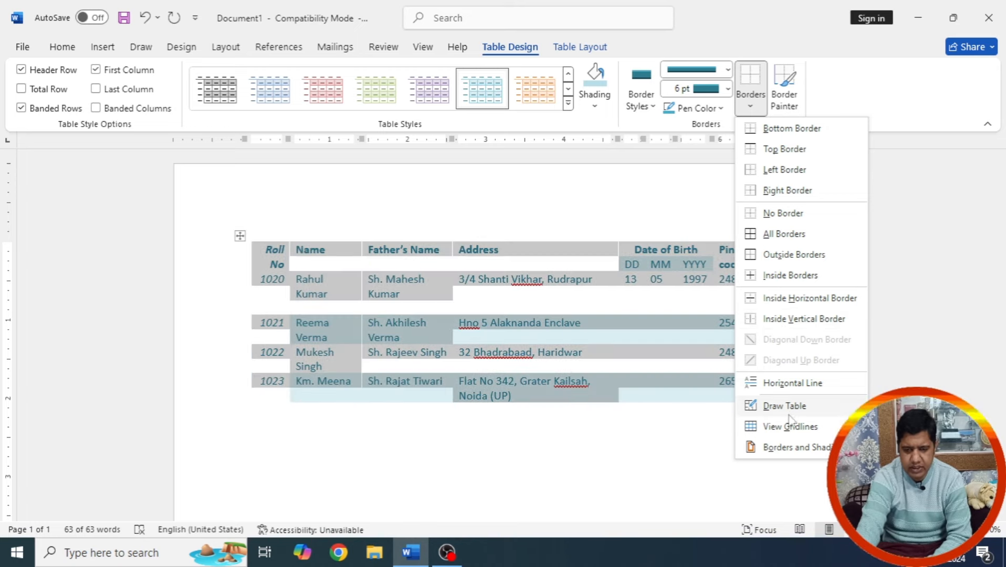
{"action": "left_click", "coordinate": [778, 233]}
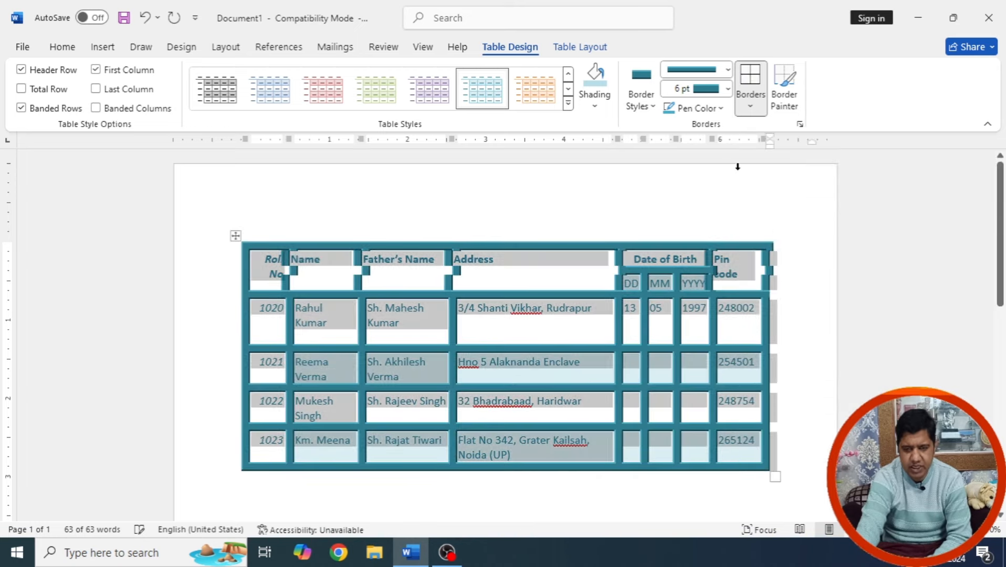
Step: Try painting a 1½ pt border onto the first cell, then undo it
{"action": "left_click", "coordinate": [727, 89]}
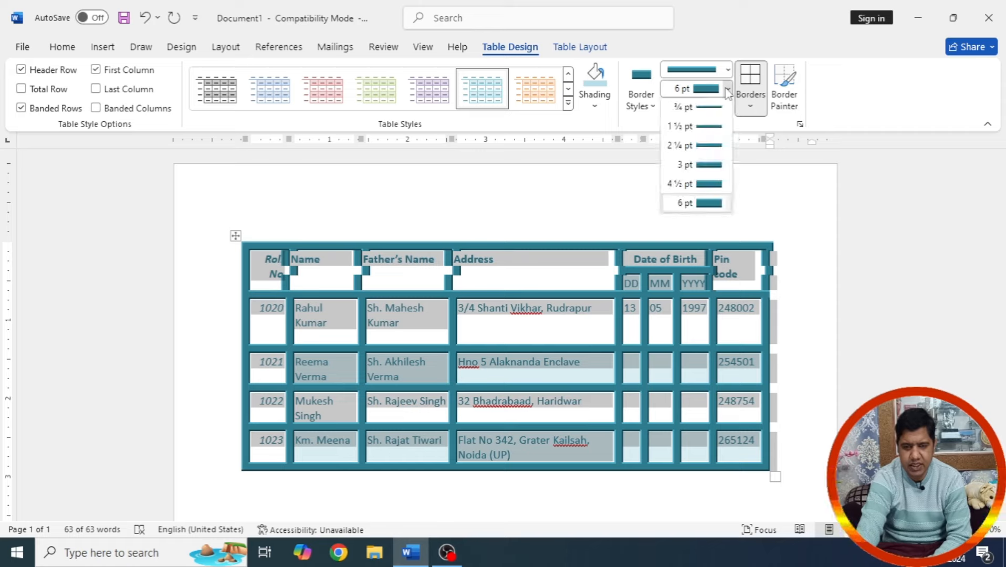
{"action": "left_click", "coordinate": [709, 126]}
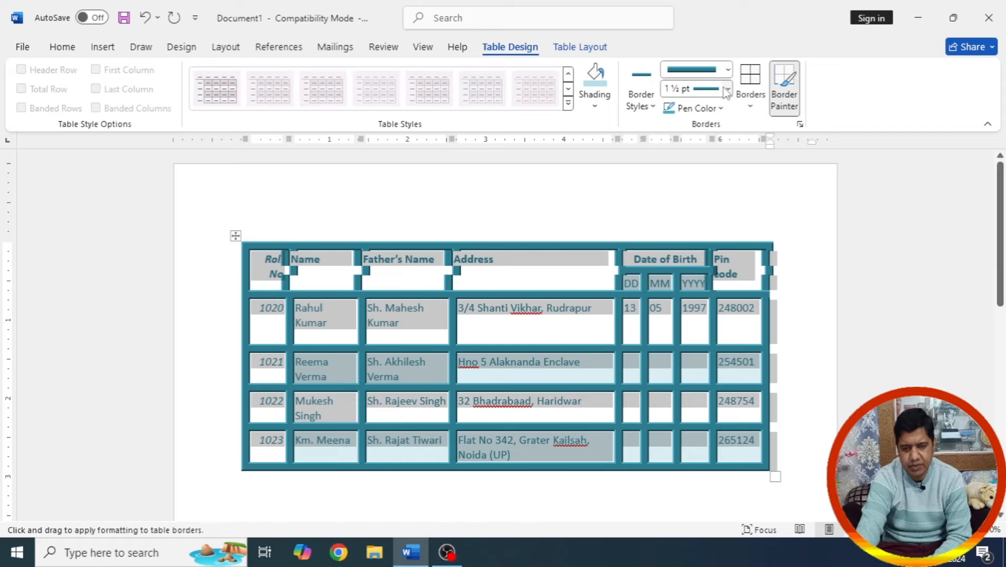
{"action": "left_click", "coordinate": [234, 235]}
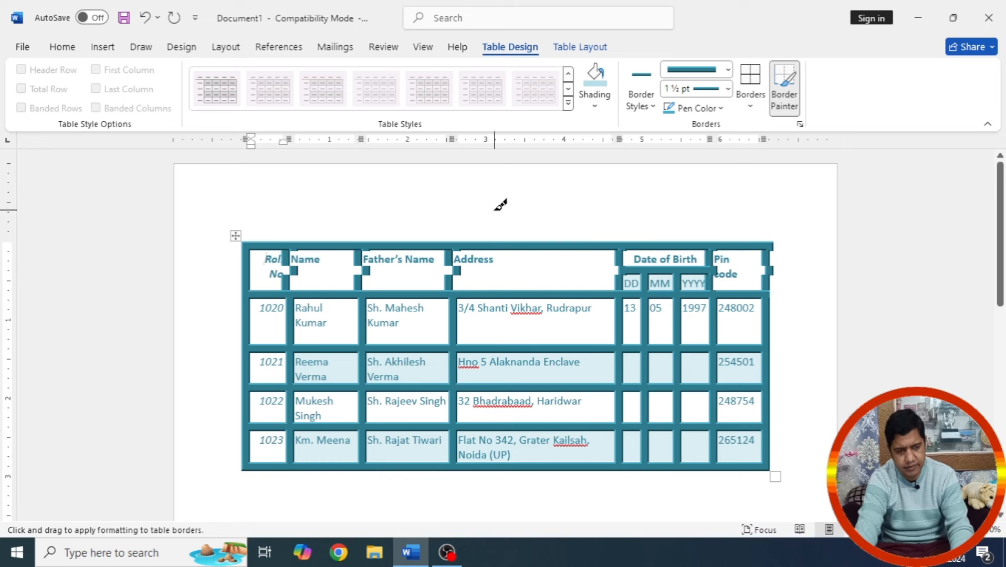
{"action": "key", "text": "ctrl+z"}
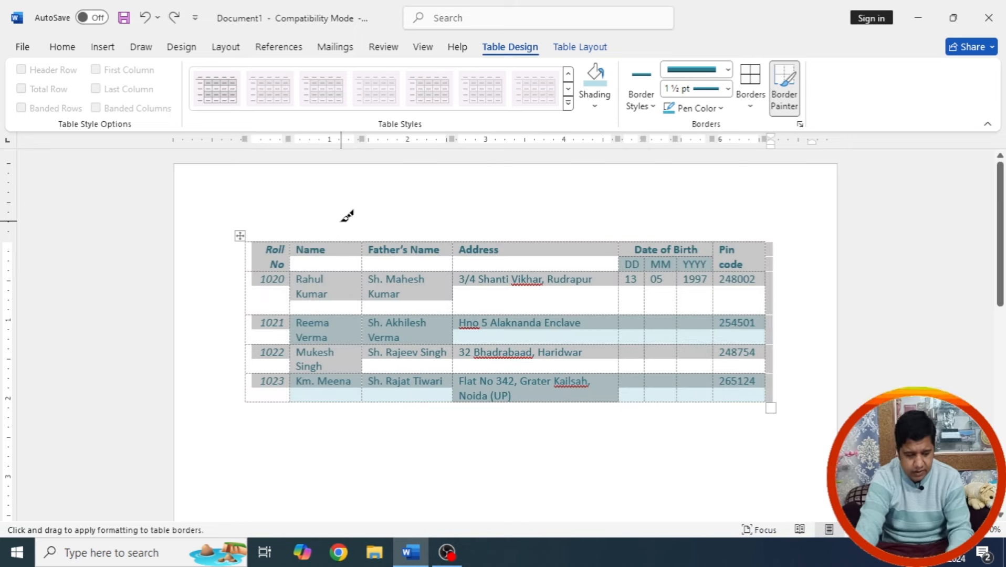
{"action": "left_click", "coordinate": [784, 86]}
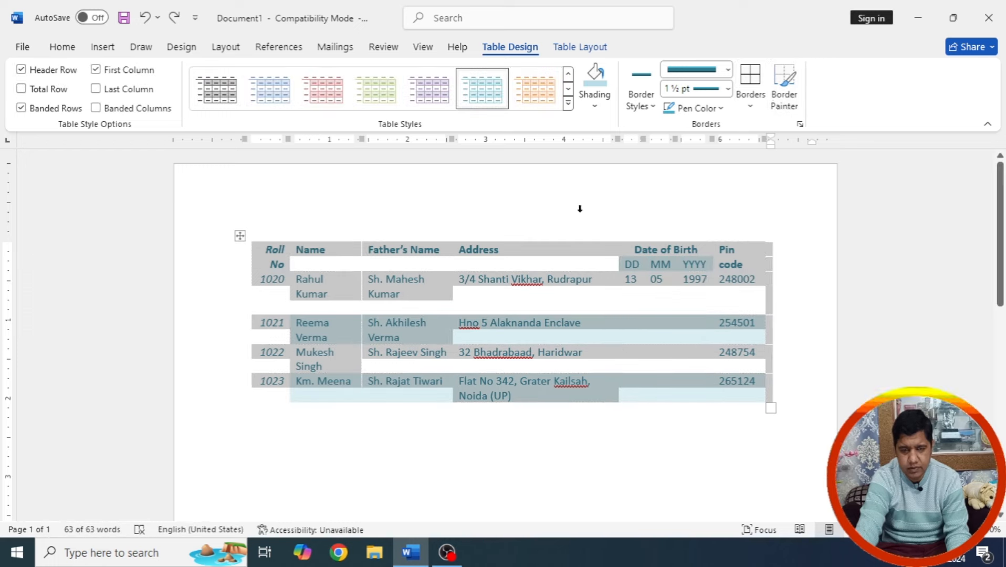
Step: Apply 3 pt borders to every cell, then change them to 1½ pt
{"action": "left_click", "coordinate": [240, 236]}
{"action": "left_click", "coordinate": [246, 235]}
{"action": "left_click", "coordinate": [240, 236]}
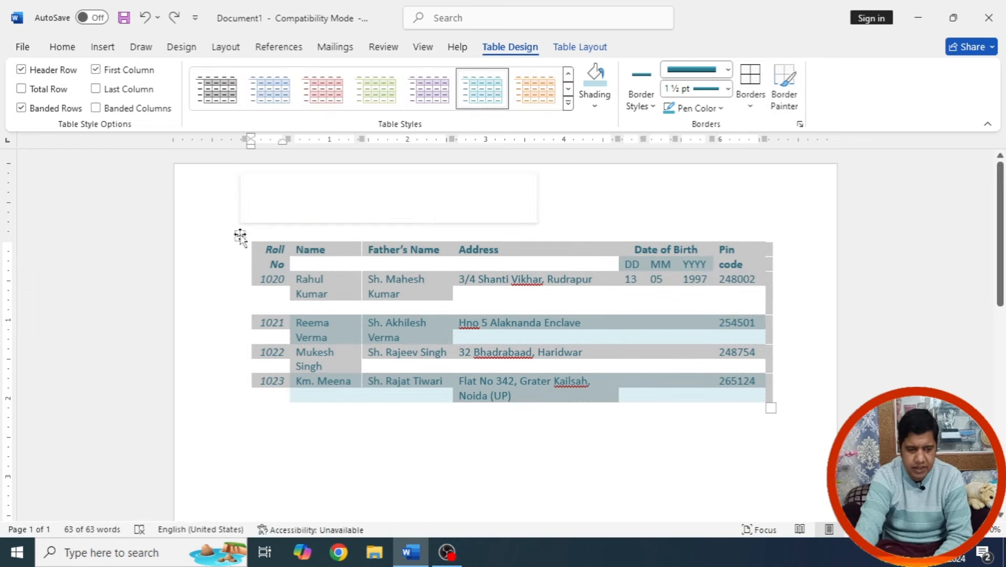
{"action": "left_click", "coordinate": [727, 89]}
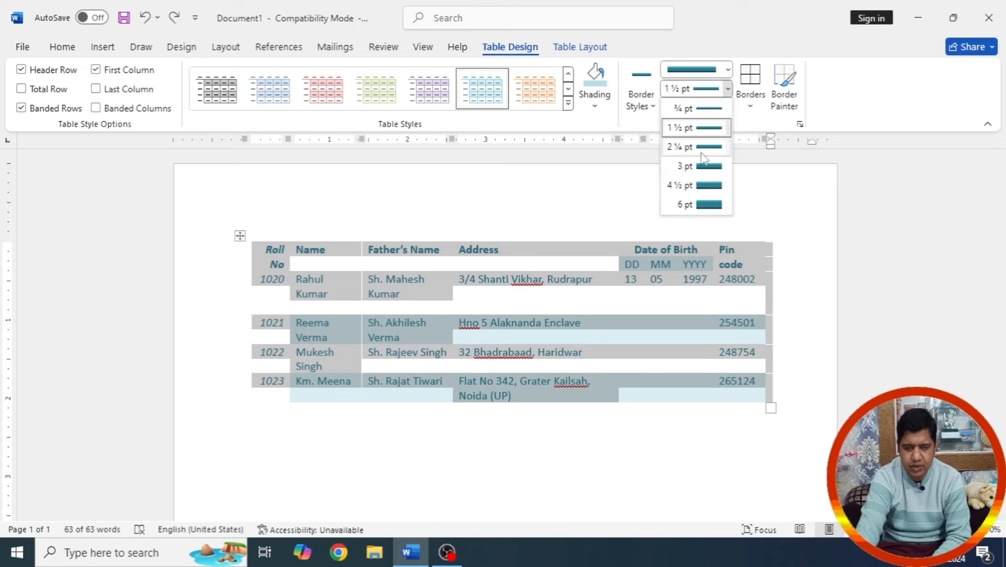
{"action": "left_click", "coordinate": [705, 166]}
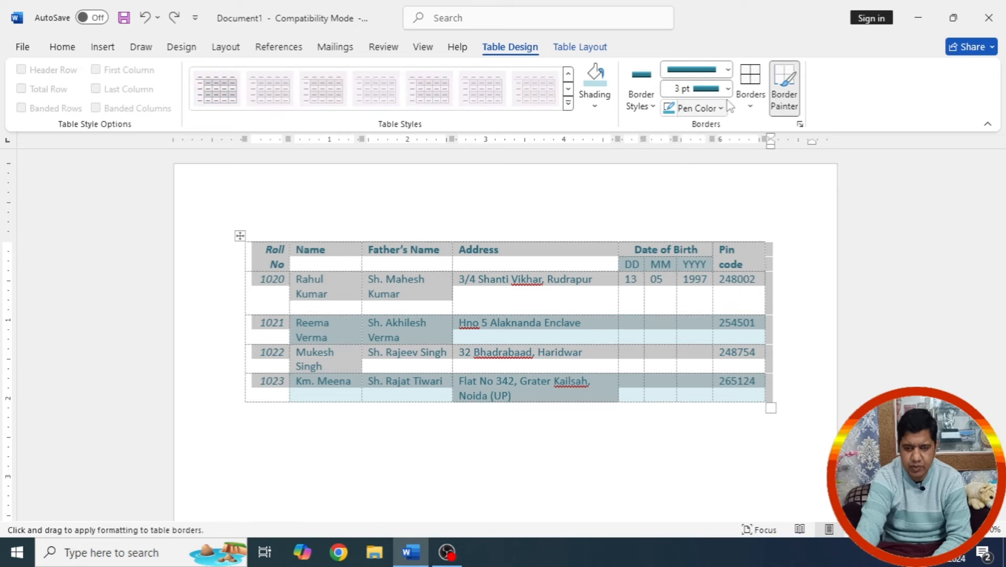
{"action": "left_click", "coordinate": [756, 87]}
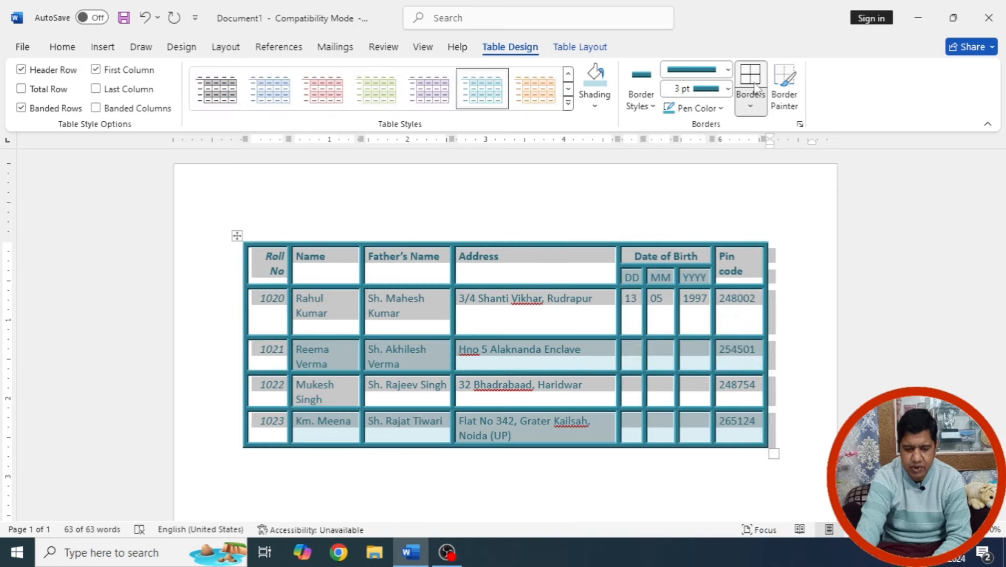
{"action": "left_click", "coordinate": [728, 89]}
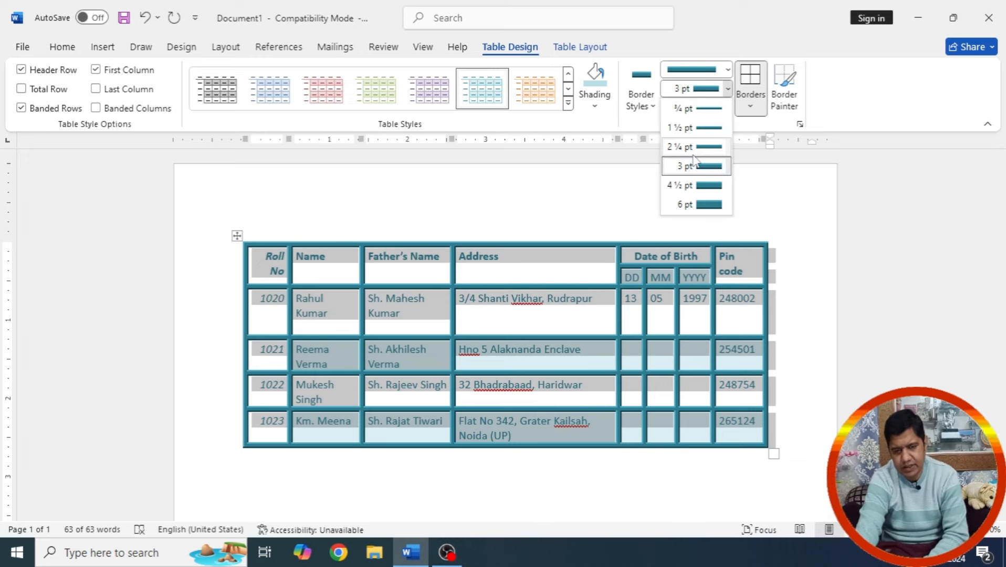
{"action": "left_click", "coordinate": [703, 128]}
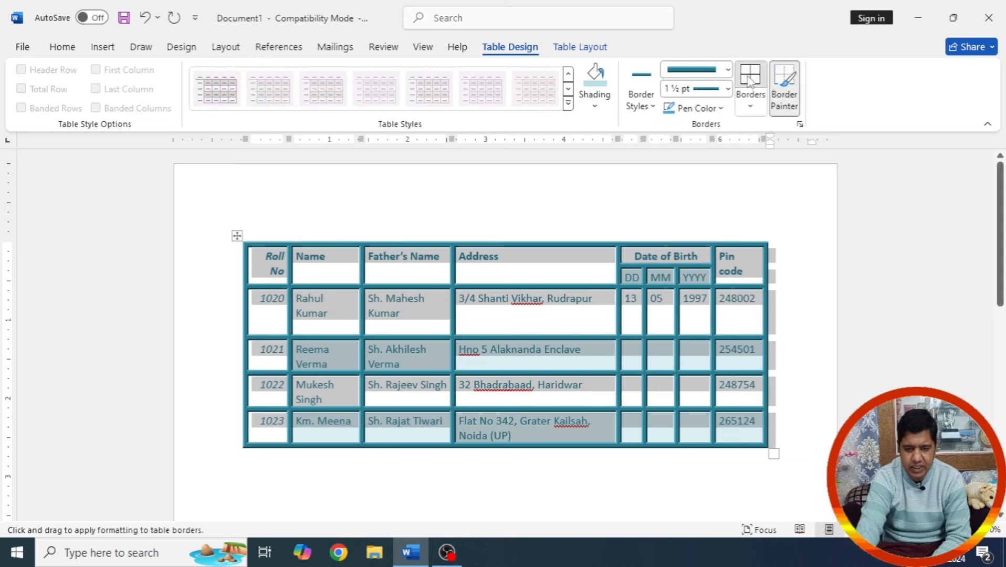
{"action": "left_click", "coordinate": [749, 80]}
{"action": "left_click", "coordinate": [709, 70]}
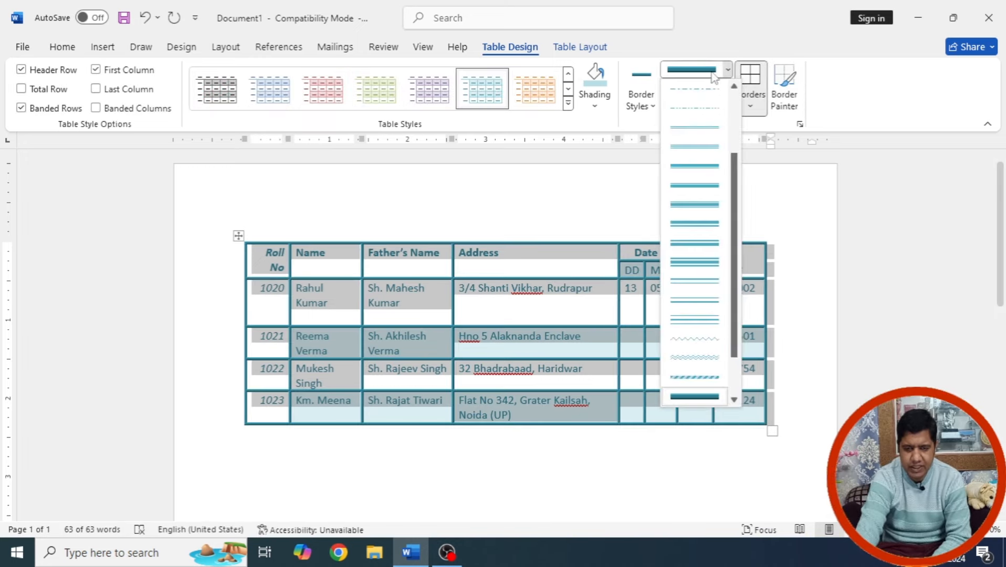
Step: Try wavy cell borders, then replace them with the orange theme border style on every cell
{"action": "left_click", "coordinate": [698, 356]}
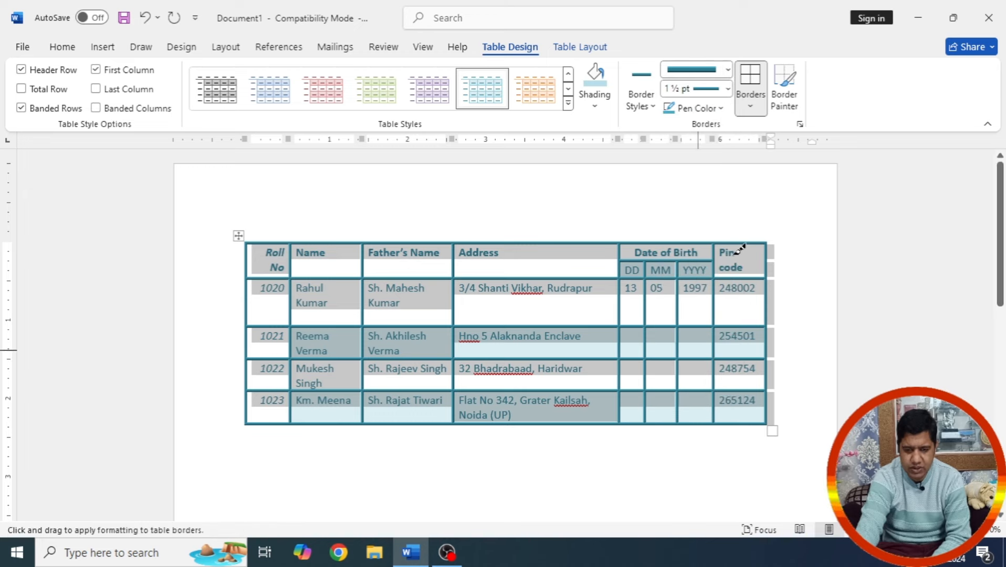
{"action": "left_click", "coordinate": [752, 80]}
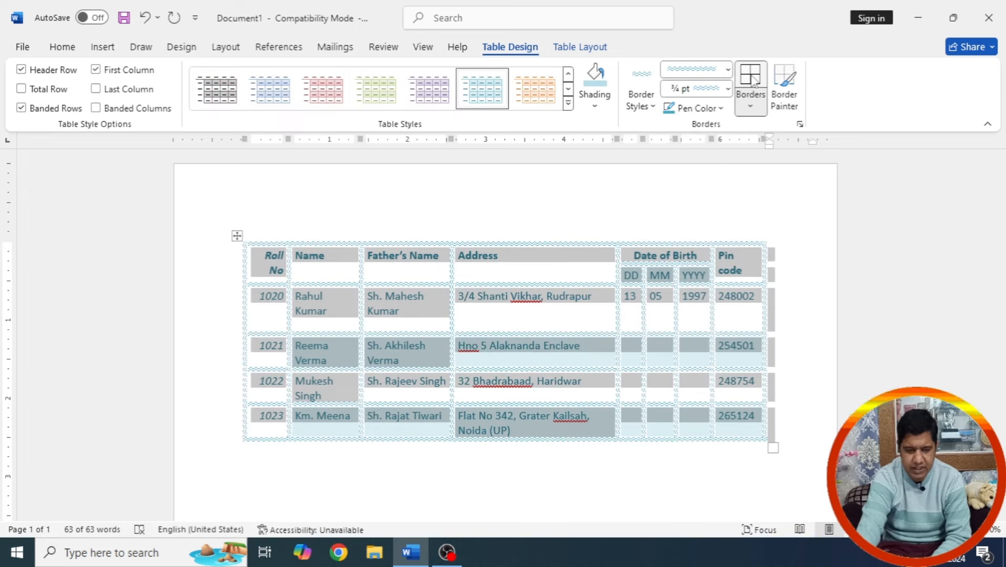
{"action": "left_click", "coordinate": [645, 102]}
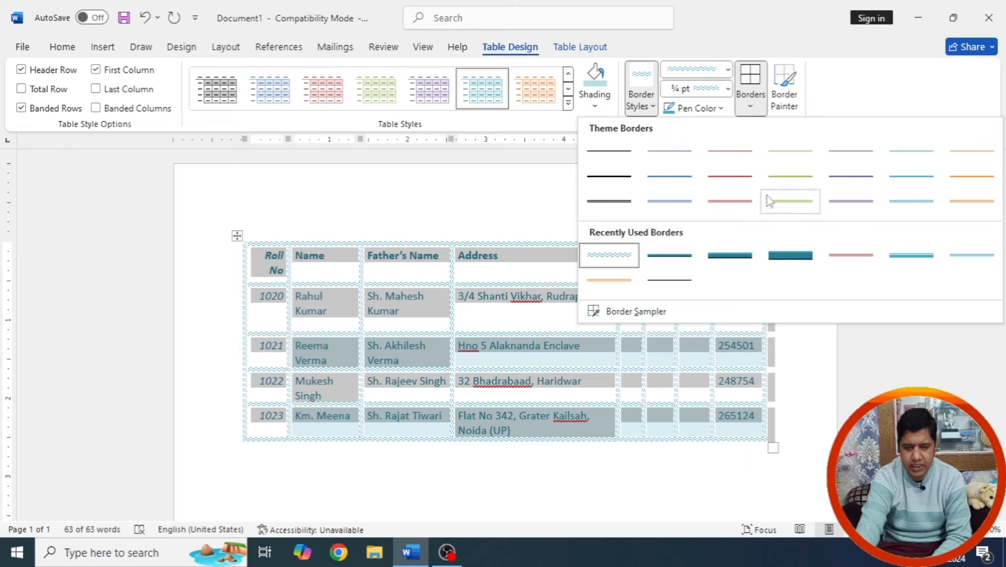
{"action": "left_click", "coordinate": [954, 200]}
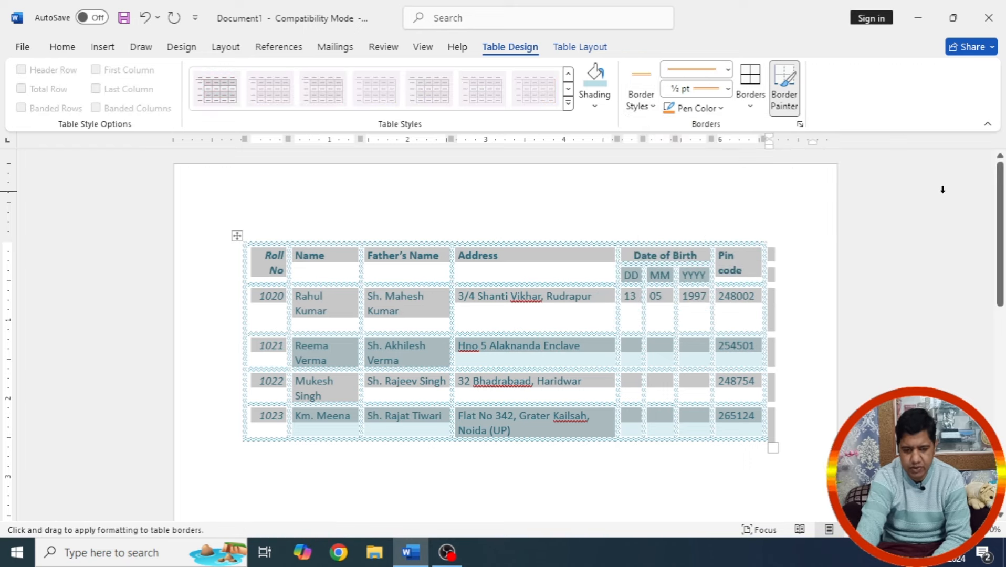
{"action": "left_click", "coordinate": [750, 80]}
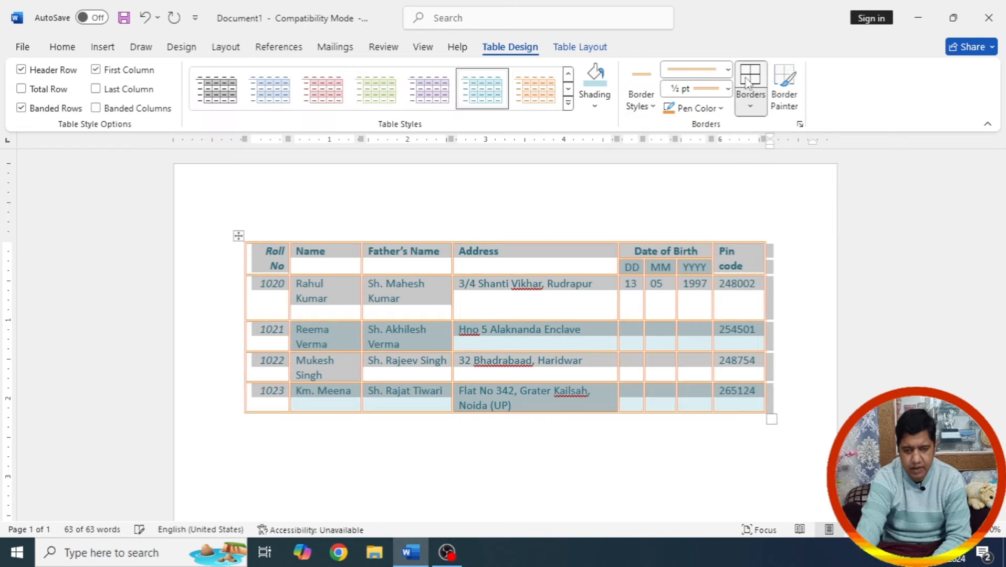
{"action": "left_click", "coordinate": [806, 259]}
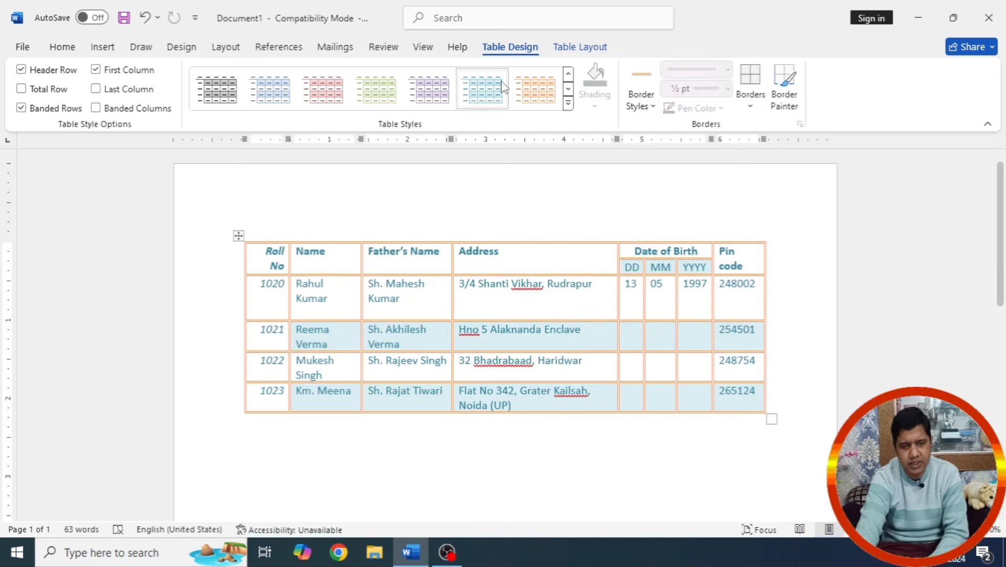
{"action": "left_click", "coordinate": [573, 51]}
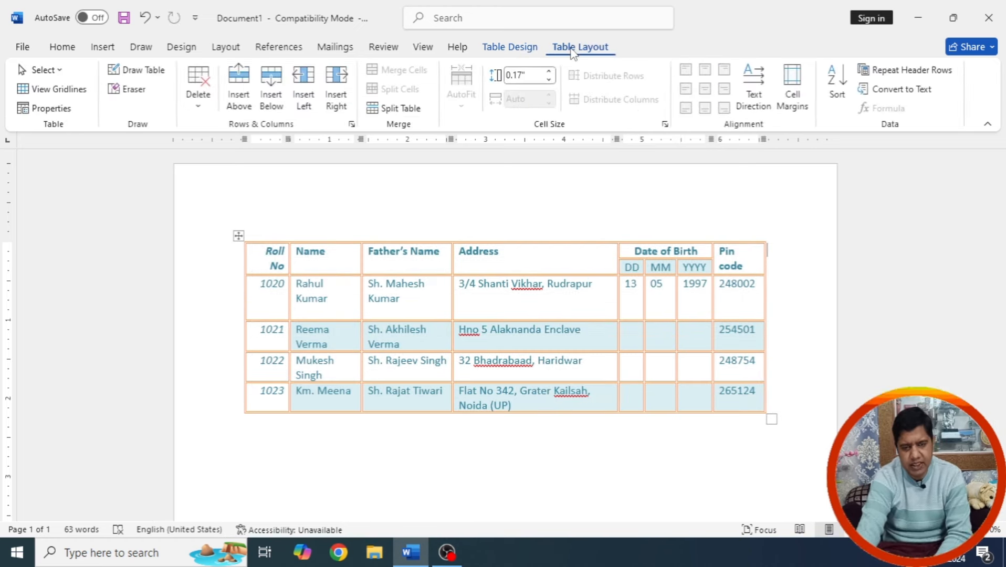
{"action": "left_click", "coordinate": [237, 236]}
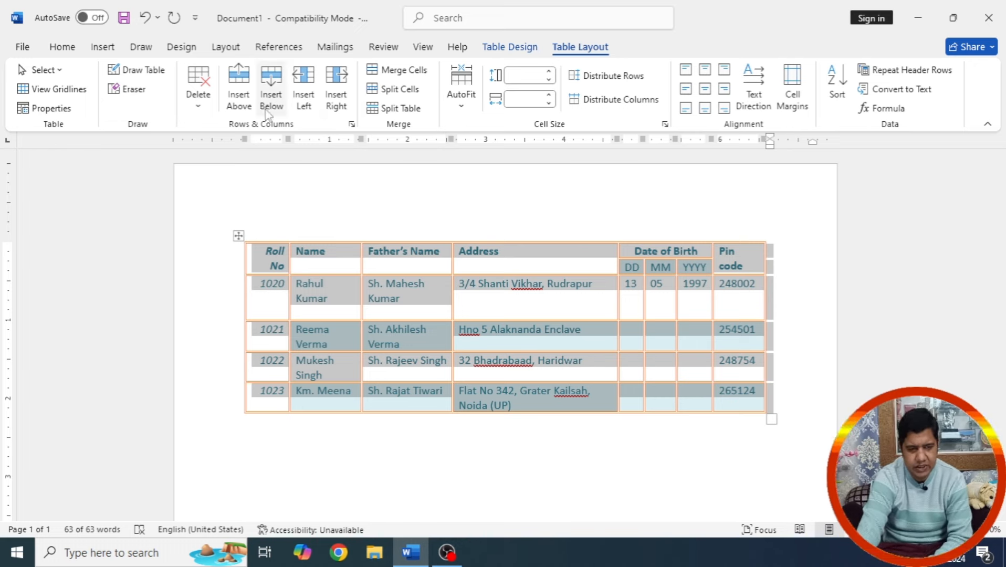
{"action": "left_click", "coordinate": [208, 109]}
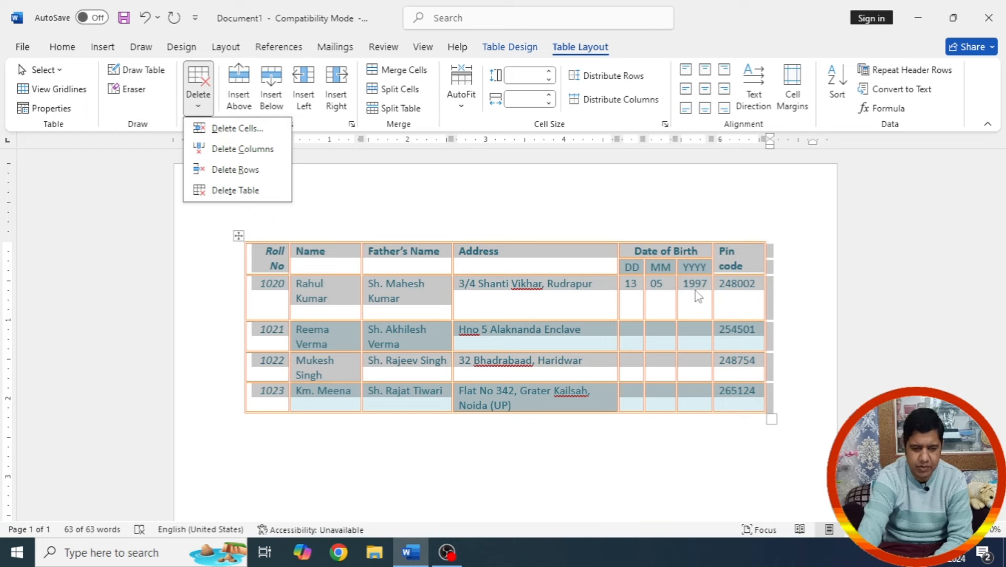
{"action": "left_click", "coordinate": [643, 305]}
{"action": "left_click", "coordinate": [385, 303]}
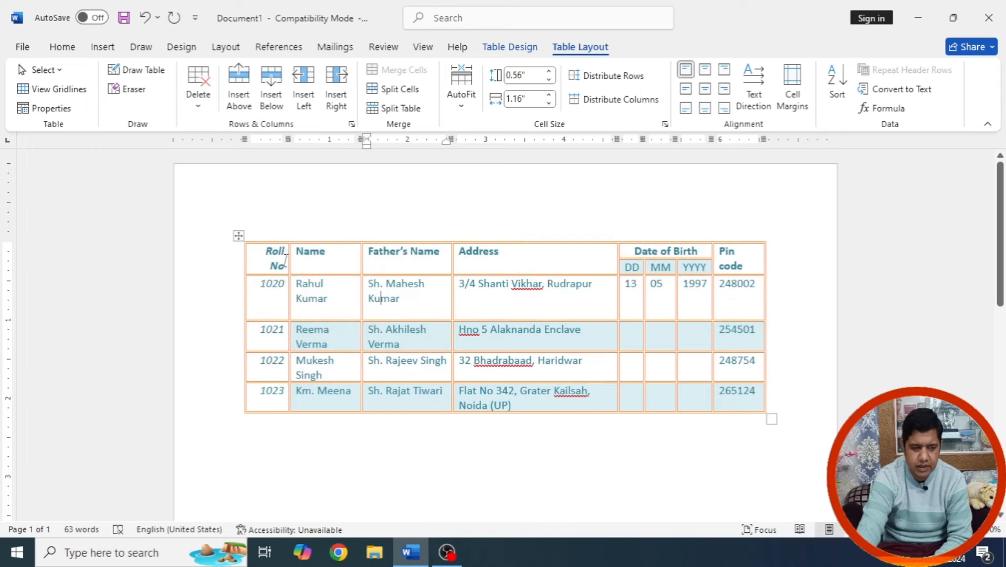
{"action": "left_click_drag", "start_coordinate": [262, 253], "coordinate": [745, 402]}
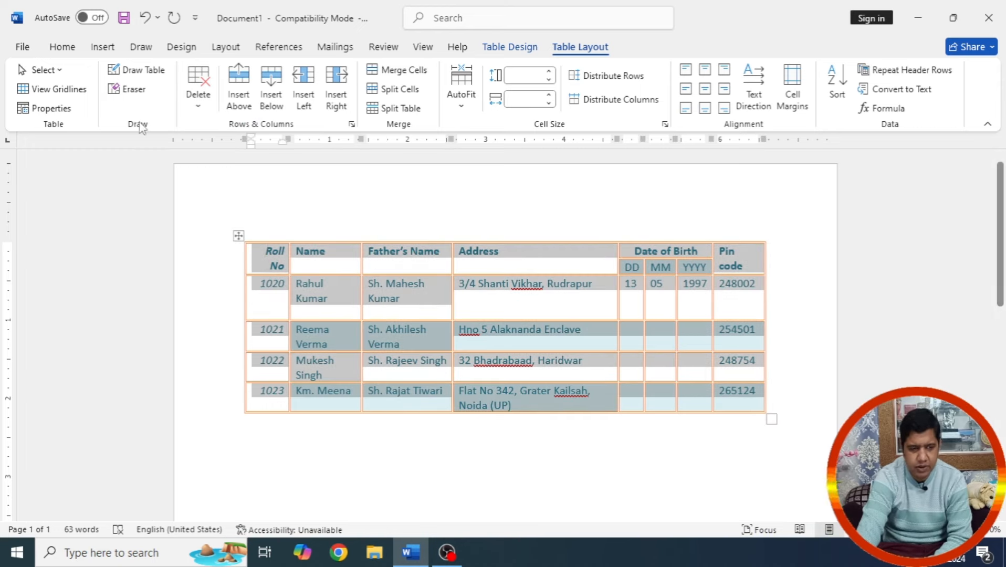
{"action": "left_click", "coordinate": [61, 72]}
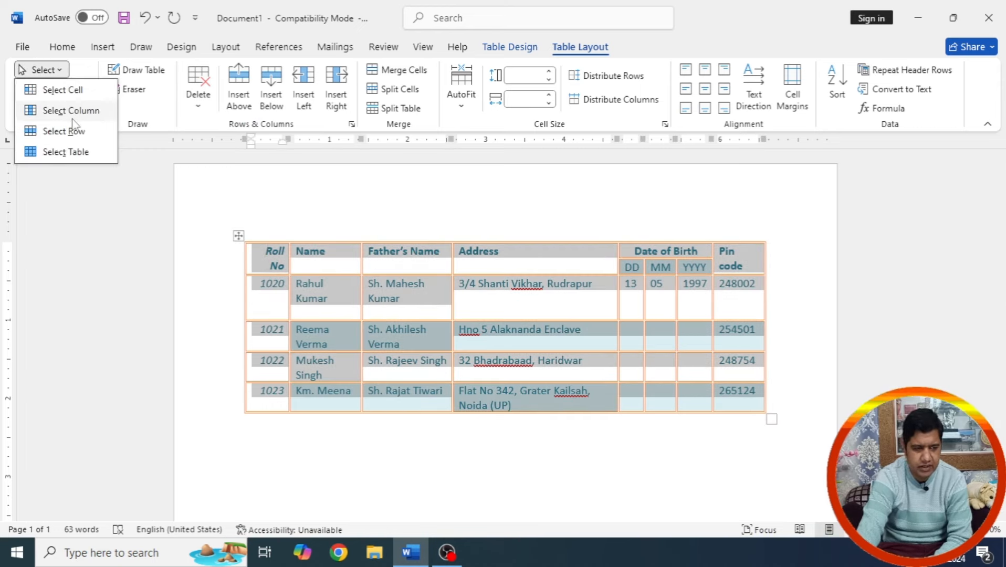
{"action": "left_click", "coordinate": [69, 152]}
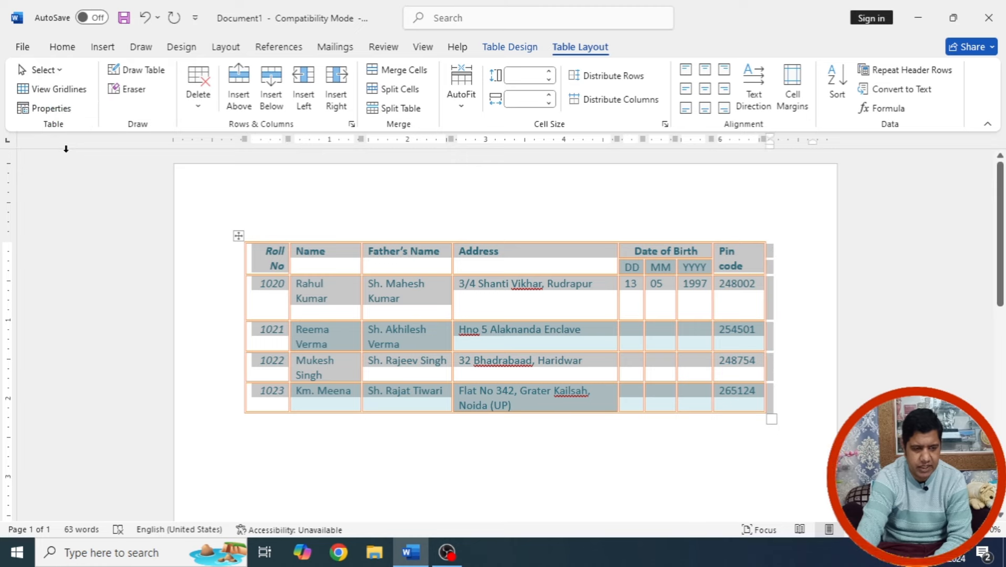
{"action": "left_click", "coordinate": [61, 72]}
{"action": "left_click", "coordinate": [69, 95]}
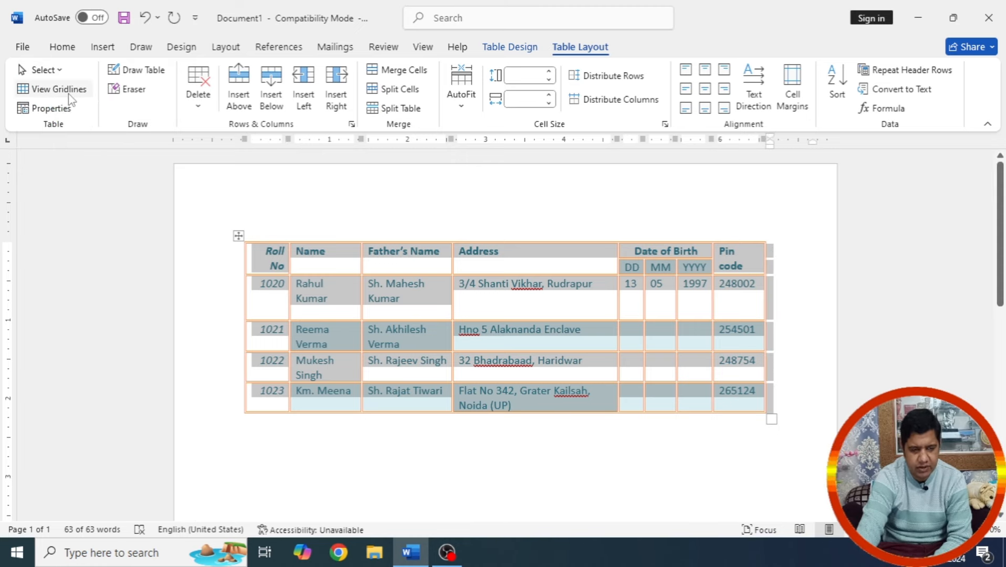
{"action": "left_click", "coordinate": [479, 310]}
{"action": "left_click", "coordinate": [45, 70]}
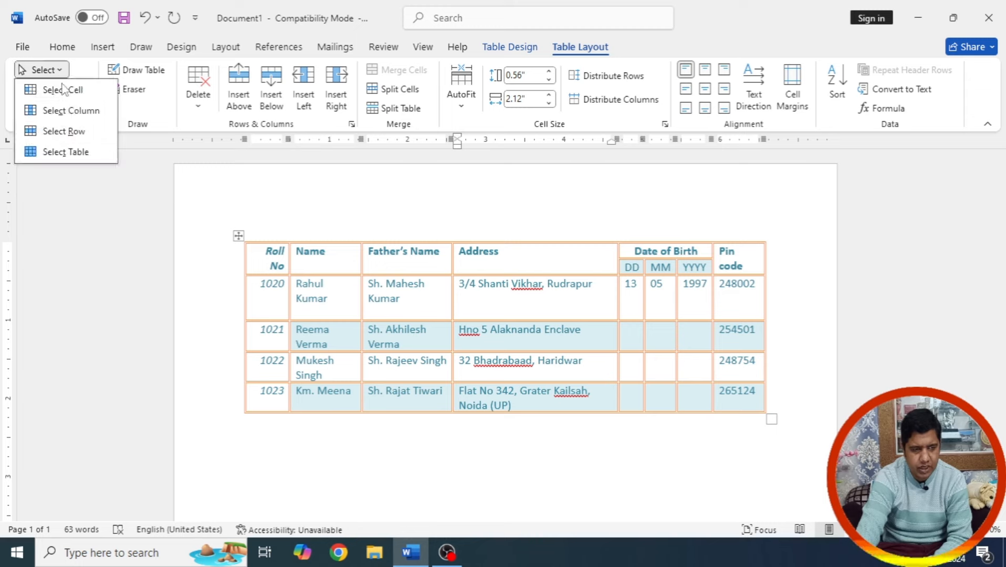
{"action": "left_click", "coordinate": [64, 90]}
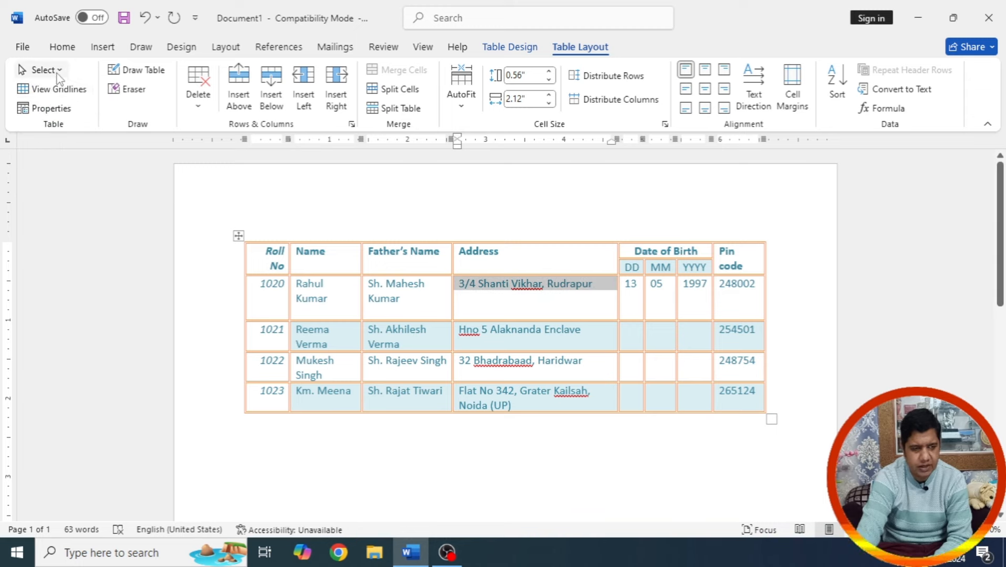
{"action": "left_click", "coordinate": [58, 71]}
{"action": "left_click", "coordinate": [68, 111]}
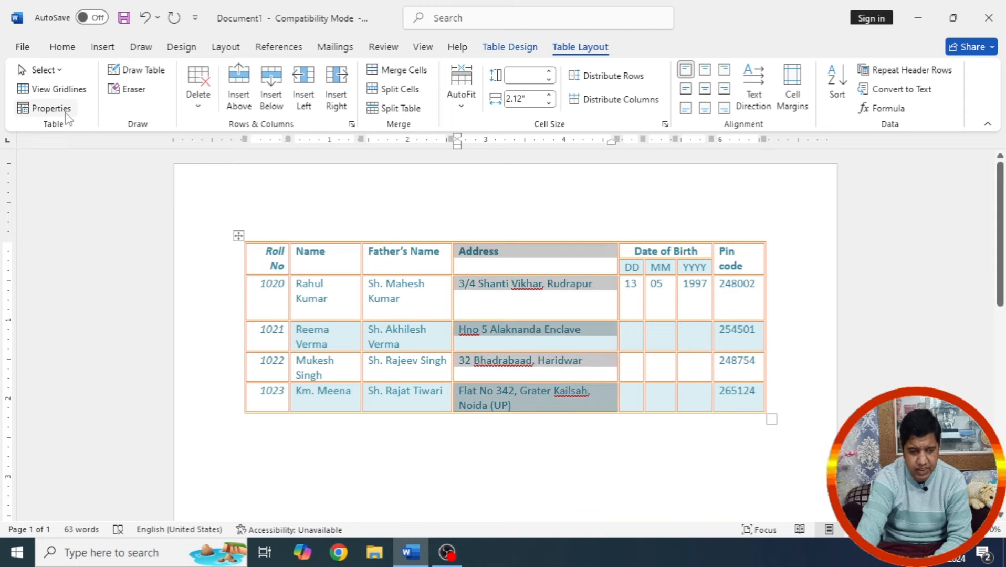
{"action": "left_click", "coordinate": [40, 70]}
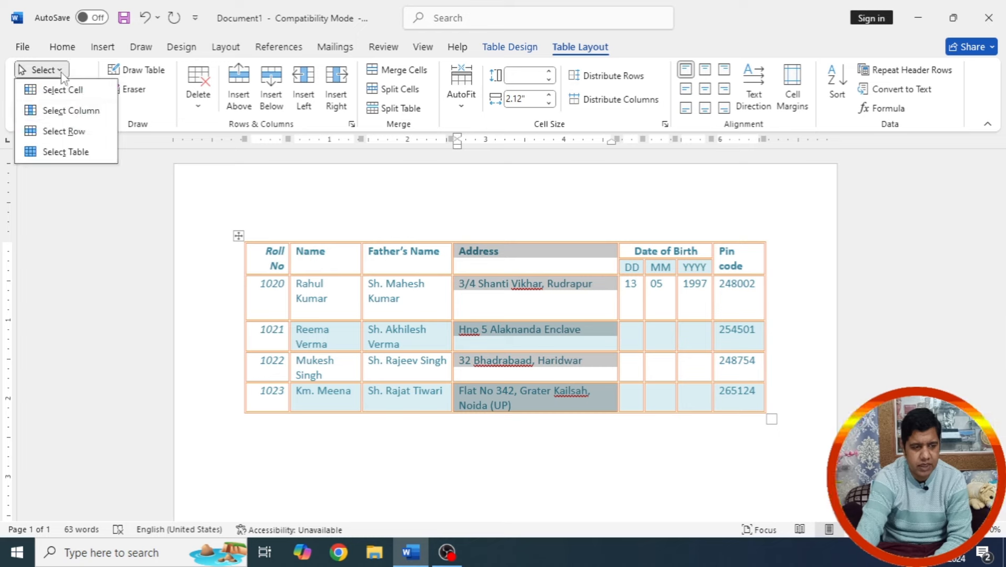
{"action": "left_click", "coordinate": [64, 132]}
{"action": "left_click", "coordinate": [521, 298]}
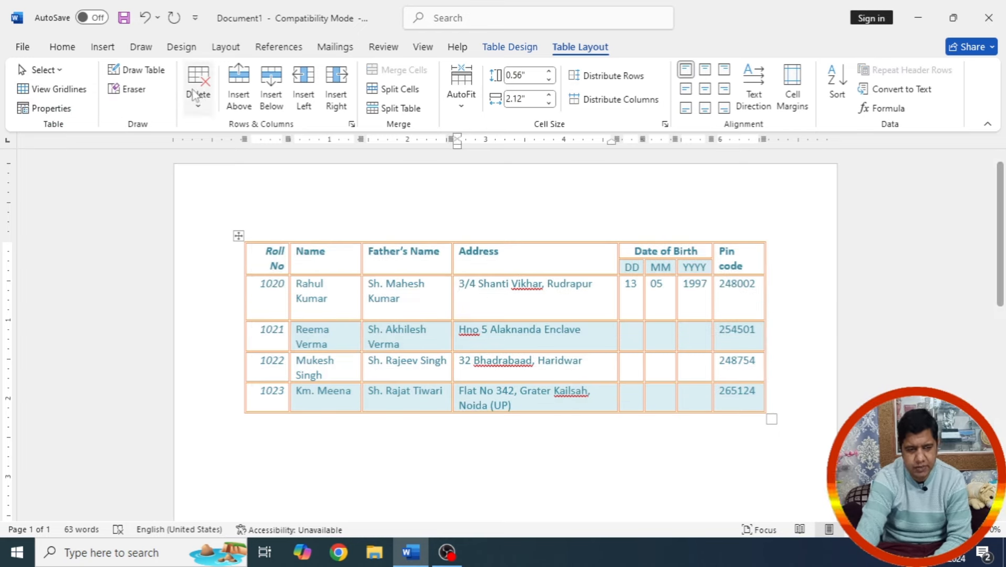
{"action": "left_click", "coordinate": [40, 70]}
{"action": "left_click", "coordinate": [91, 130]}
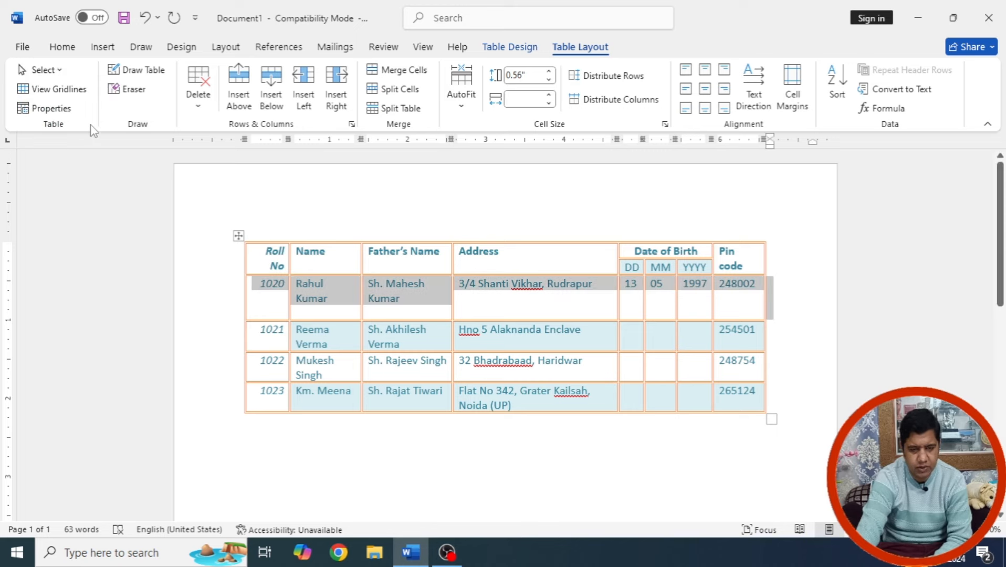
{"action": "left_click", "coordinate": [482, 342]}
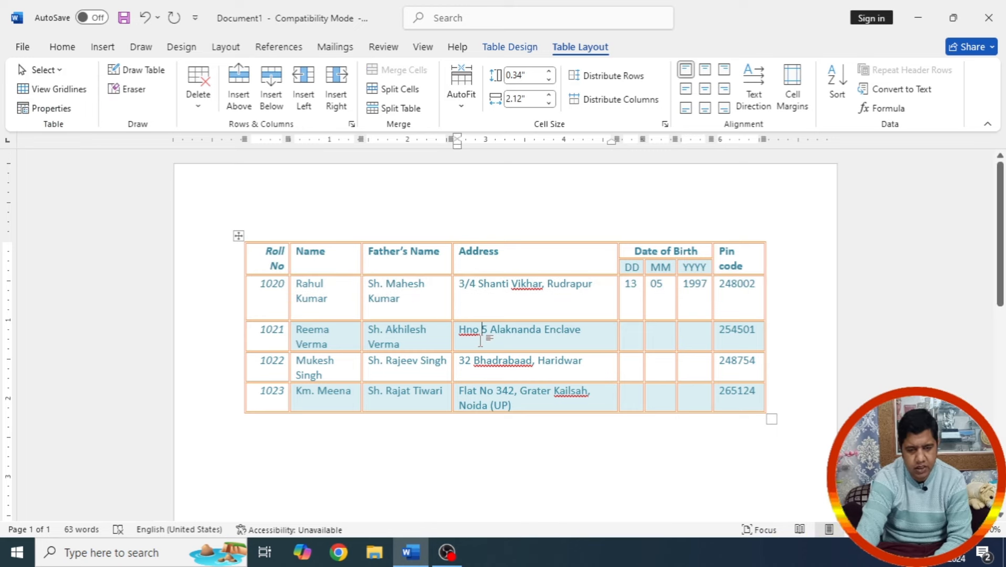
{"action": "left_click", "coordinate": [40, 70]}
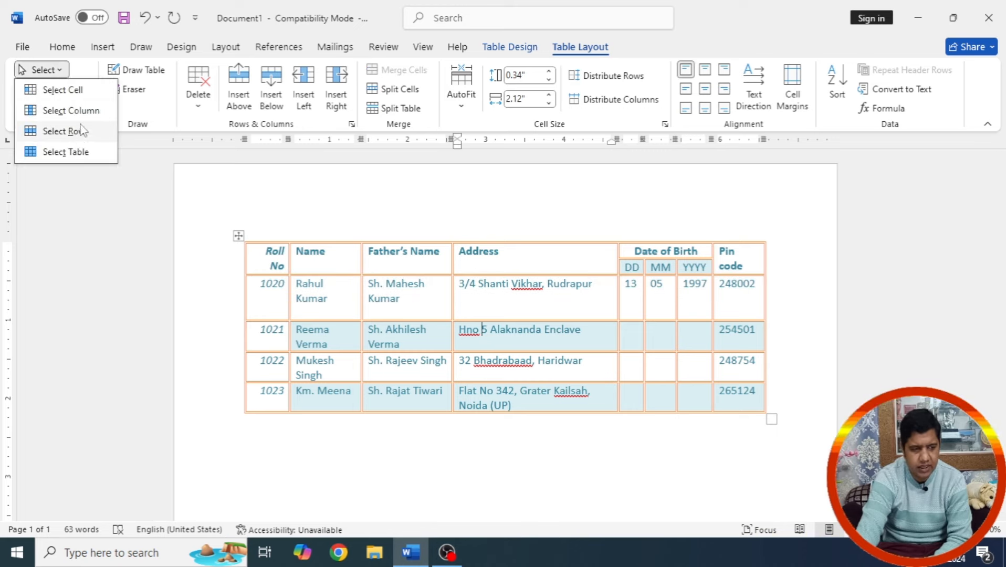
{"action": "left_click", "coordinate": [68, 110]}
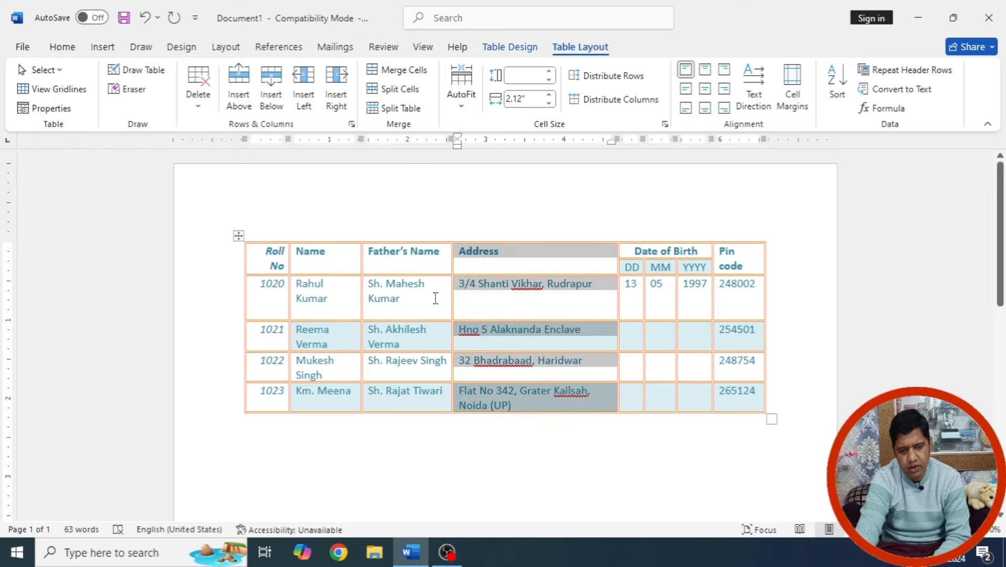
{"action": "left_click", "coordinate": [42, 70]}
{"action": "left_click", "coordinate": [68, 150]}
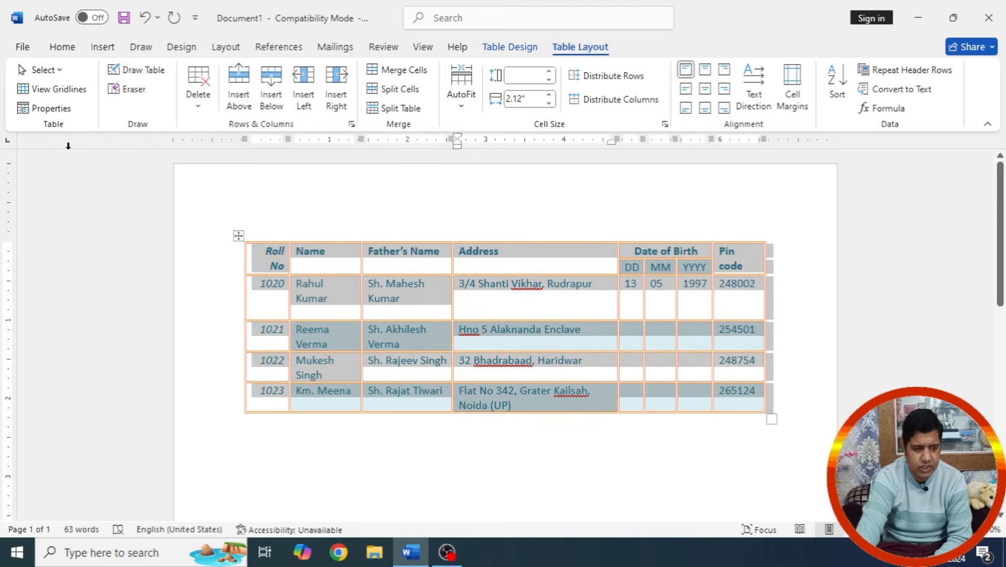
{"action": "left_click", "coordinate": [391, 299]}
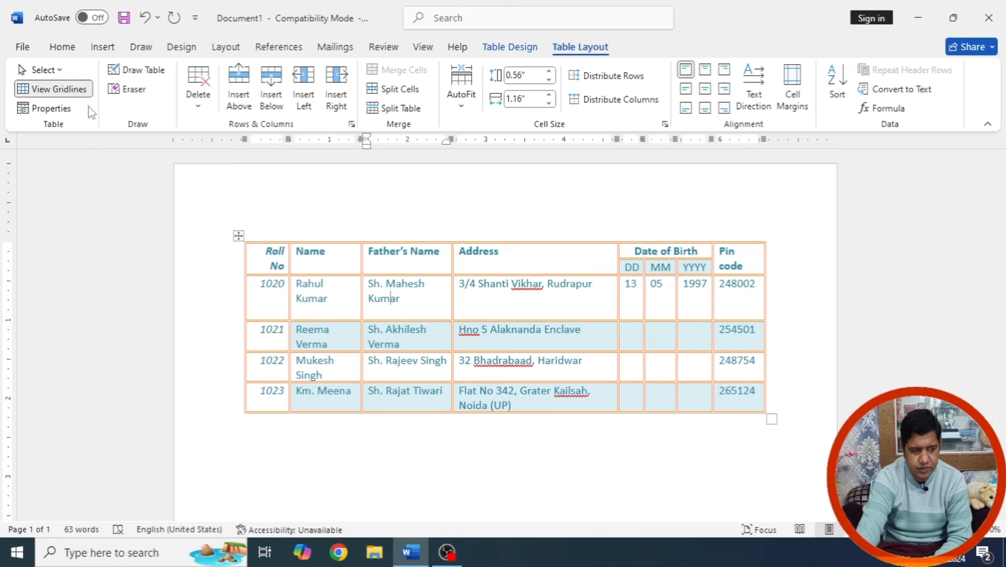
{"action": "left_click", "coordinate": [238, 235]}
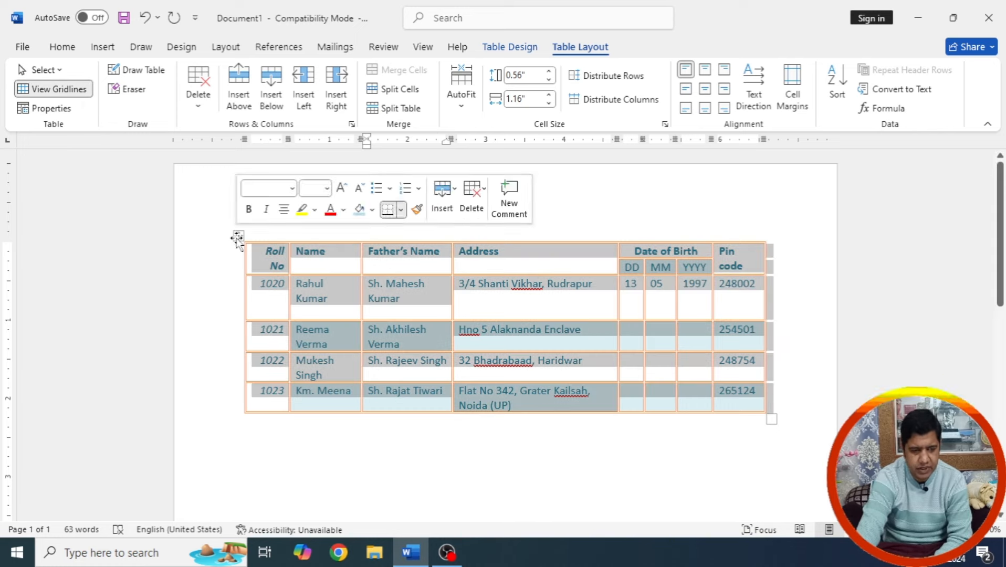
{"action": "left_click", "coordinate": [67, 93]}
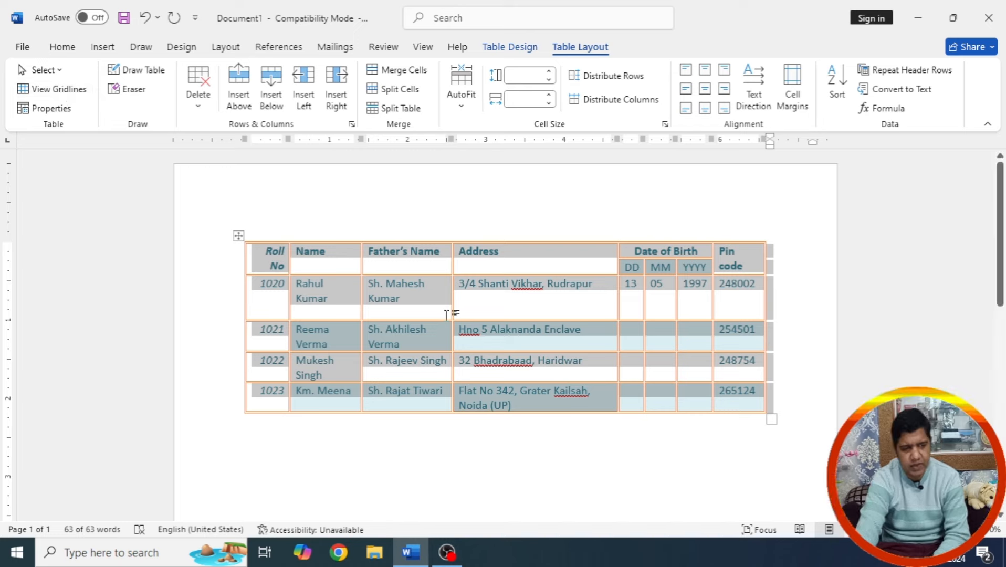
{"action": "left_click", "coordinate": [413, 283]}
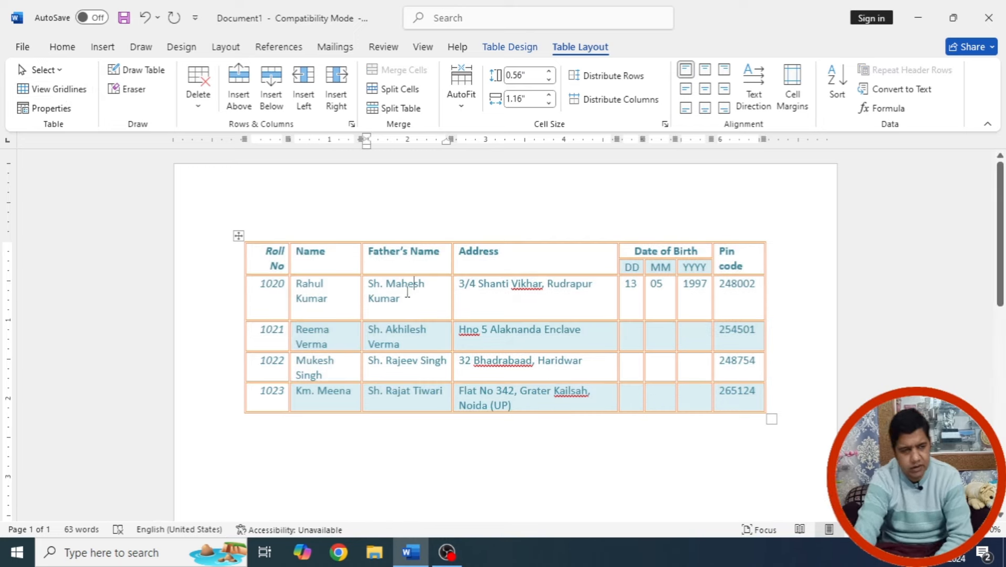
Step: Draw new vertical and horizontal borders to split the Address header into extra cells
{"action": "left_click", "coordinate": [152, 71]}
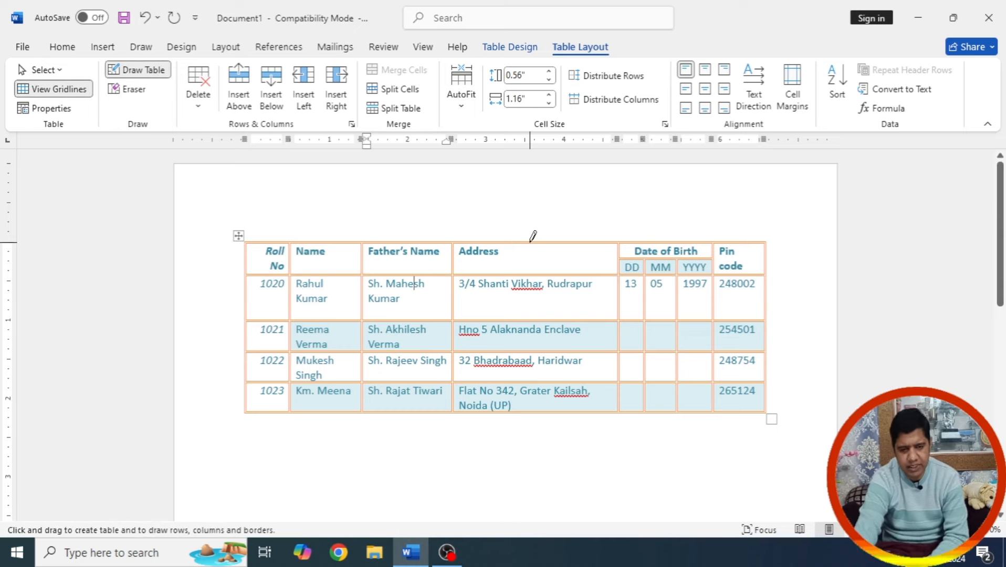
{"action": "left_click_drag", "start_coordinate": [530, 240], "coordinate": [531, 272]}
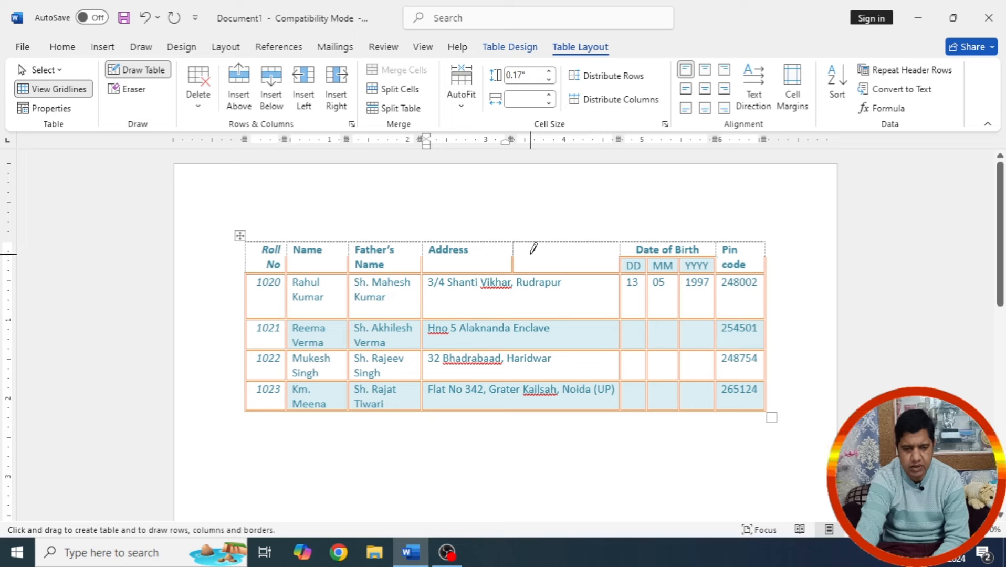
{"action": "left_click_drag", "start_coordinate": [515, 255], "coordinate": [591, 255]}
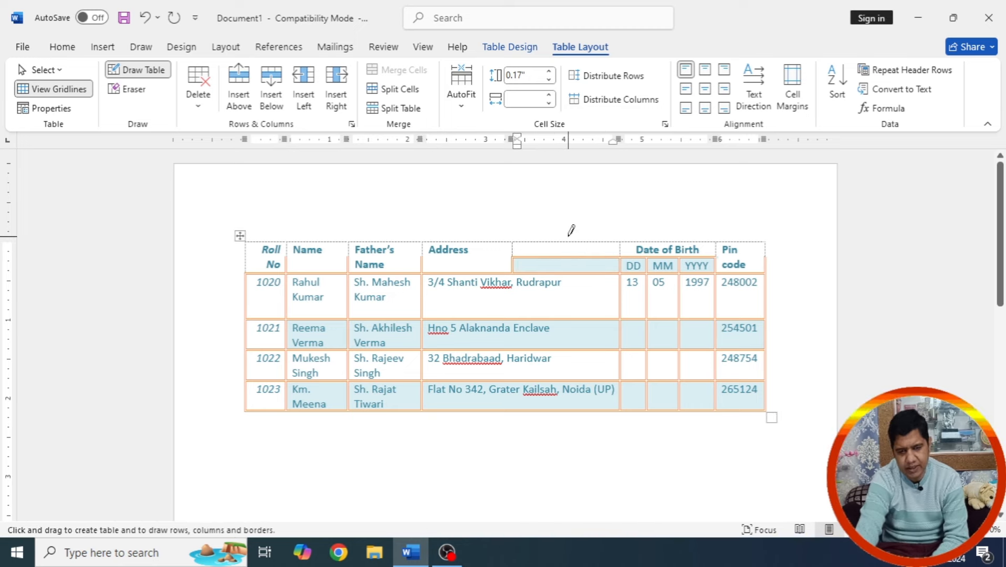
{"action": "left_click_drag", "start_coordinate": [567, 243], "coordinate": [567, 272]}
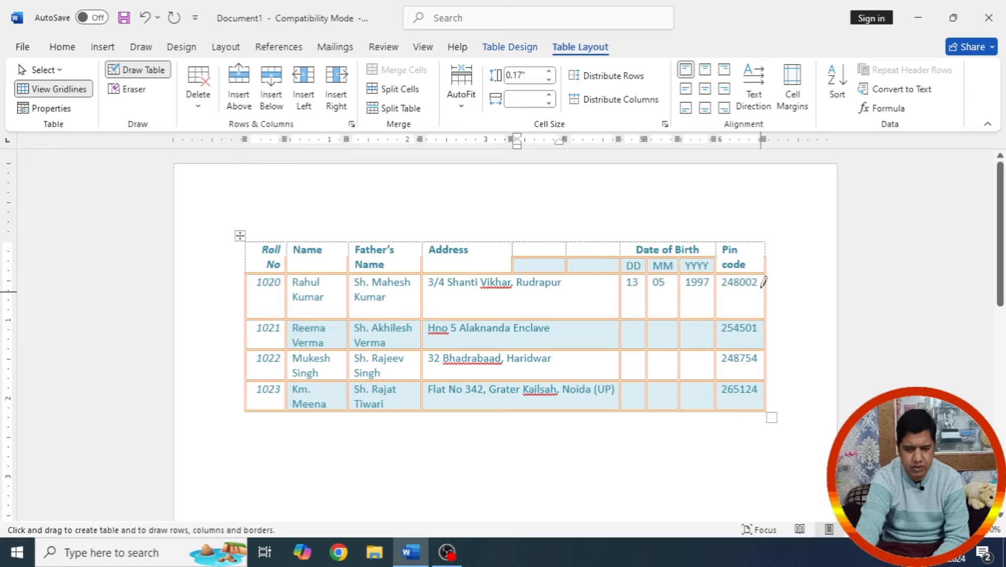
Step: Erase borders to merge the DD, MM, YYYY headings and the 13, 05, 1997 values into single cells
{"action": "left_click", "coordinate": [129, 88]}
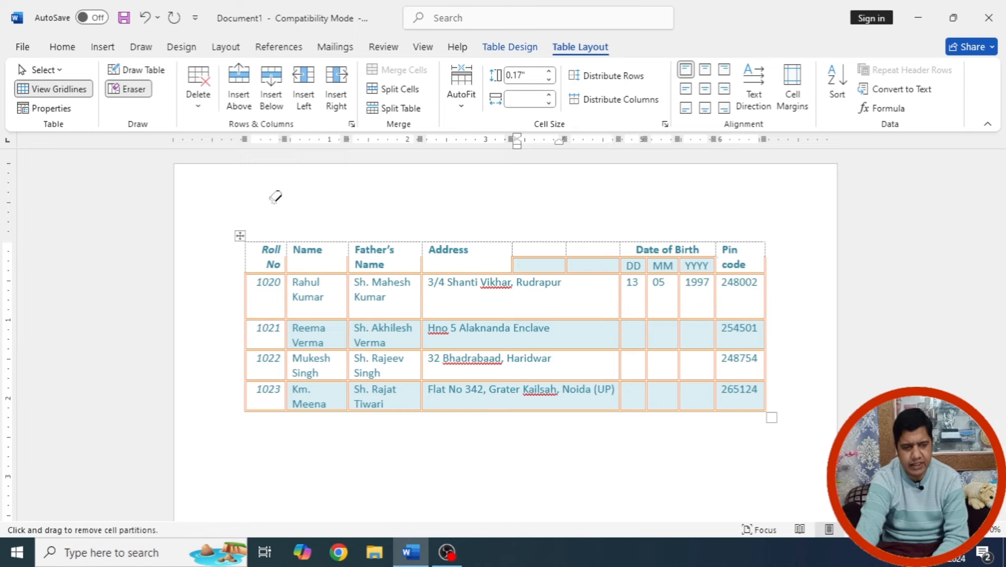
{"action": "left_click", "coordinate": [566, 260]}
{"action": "left_click", "coordinate": [590, 258]}
{"action": "left_click", "coordinate": [512, 266]}
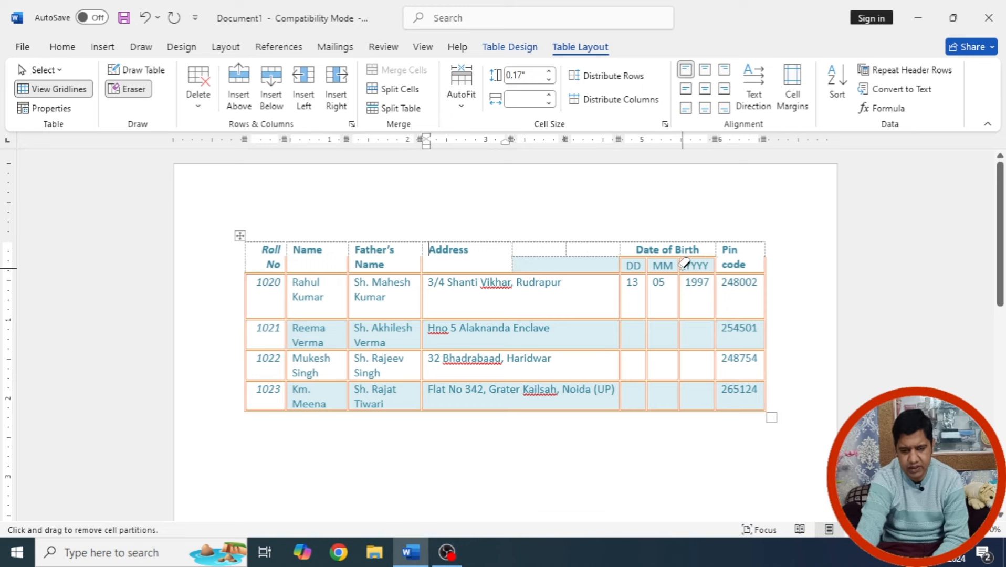
{"action": "left_click_drag", "start_coordinate": [680, 261], "coordinate": [689, 286]}
{"action": "left_click", "coordinate": [677, 311]}
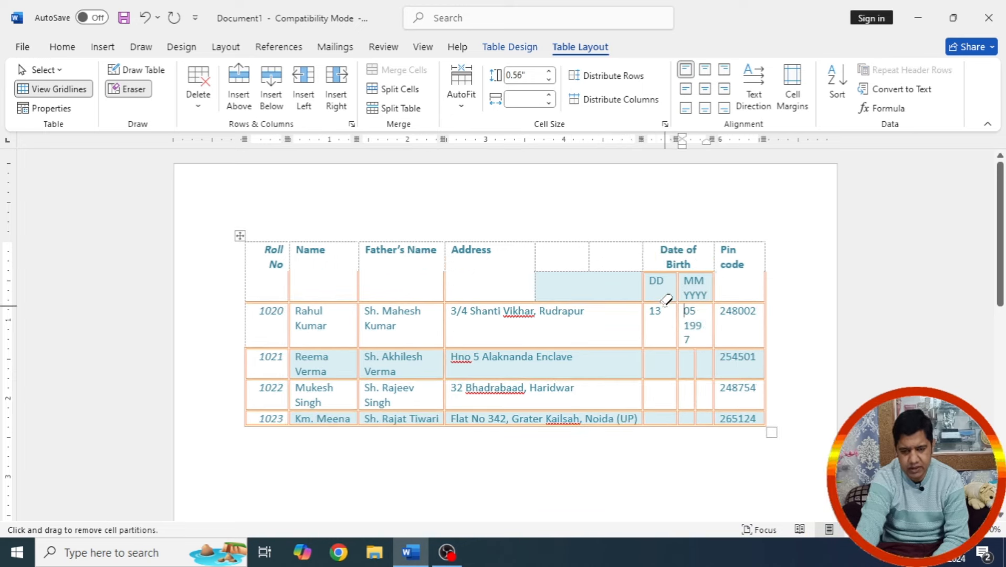
{"action": "left_click", "coordinate": [680, 294]}
{"action": "left_click", "coordinate": [677, 331]}
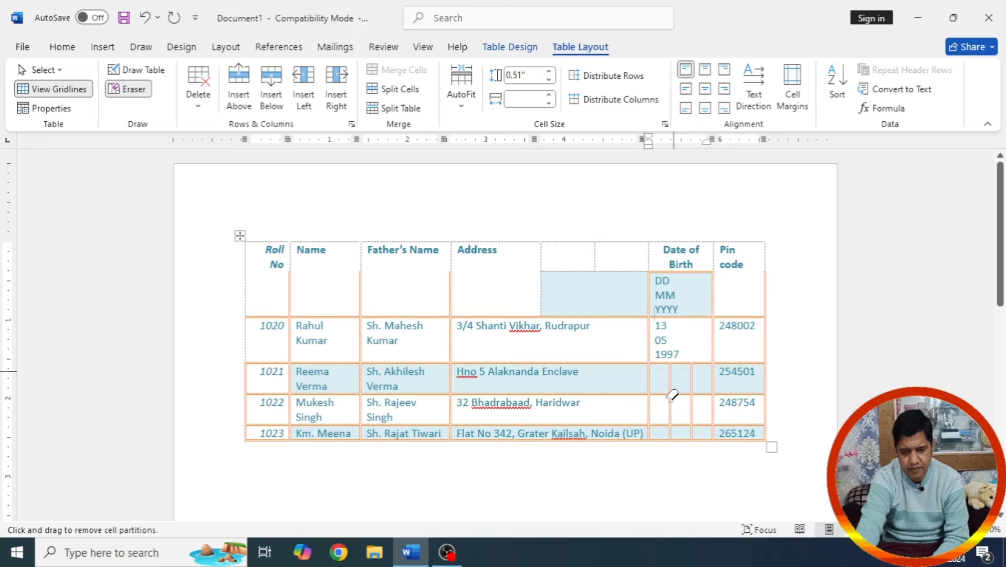
{"action": "left_click", "coordinate": [199, 108]}
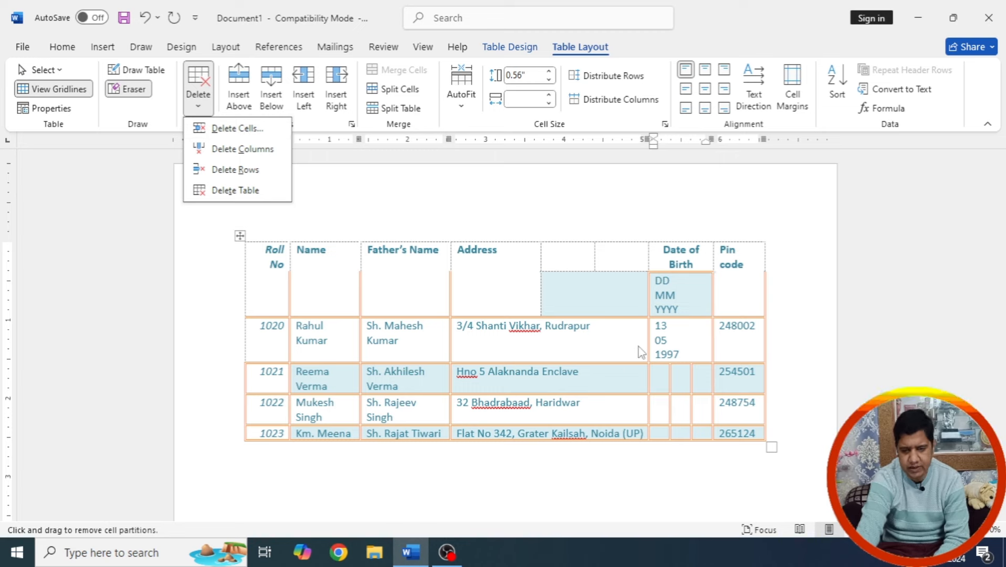
Step: Hide the dashed table gridlines and delete table columns using the deletion options
{"action": "left_click", "coordinate": [735, 330]}
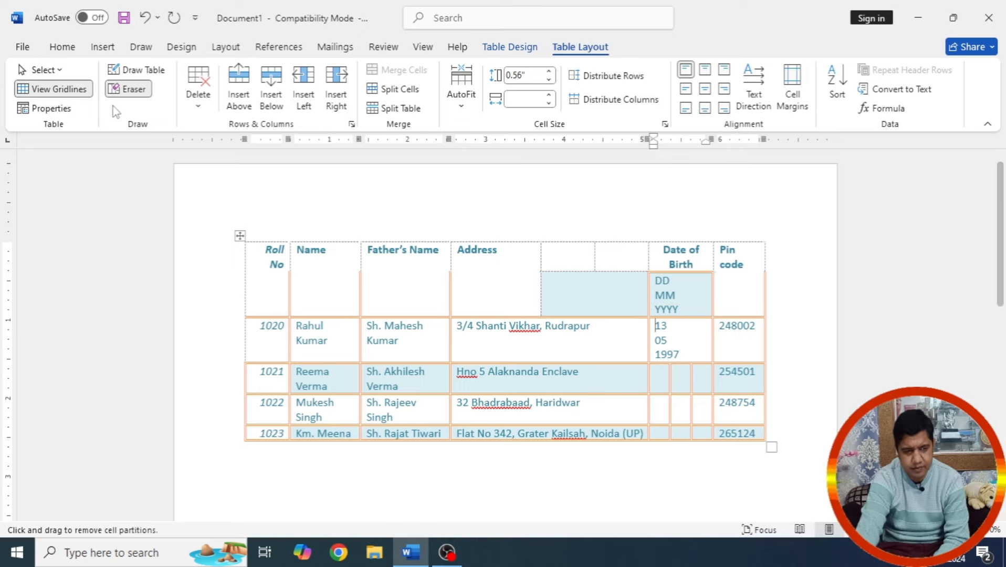
{"action": "left_click", "coordinate": [52, 88]}
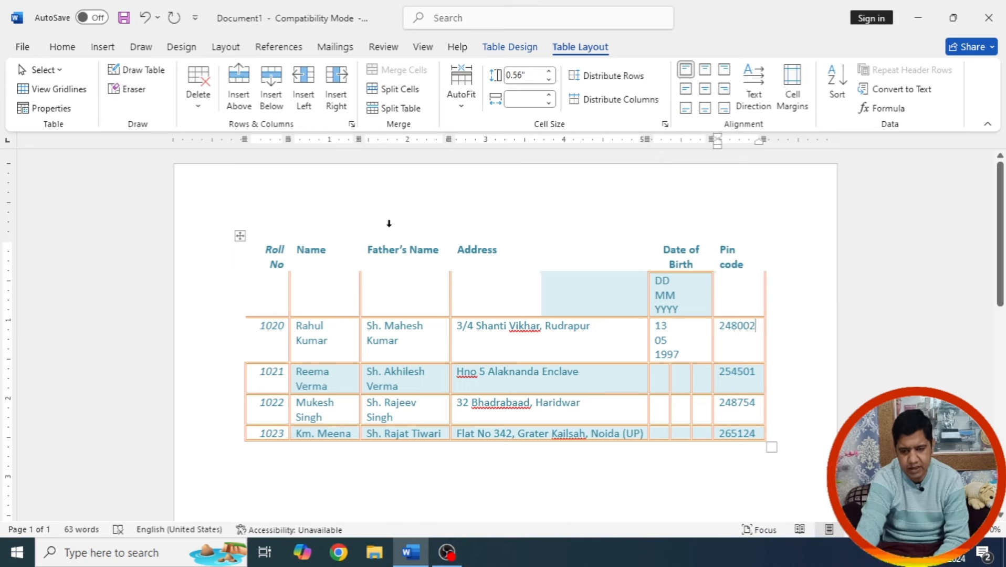
{"action": "left_click", "coordinate": [198, 105]}
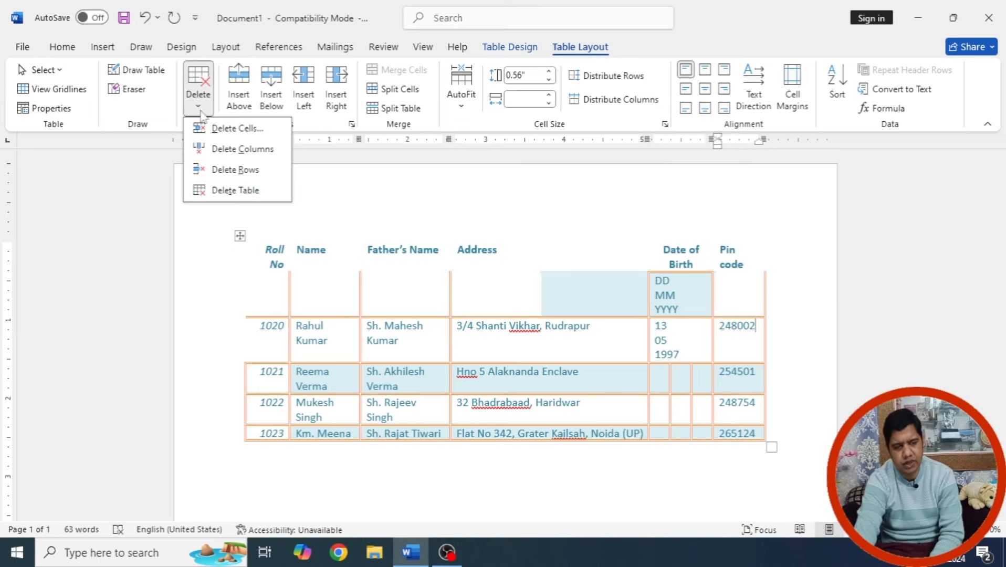
{"action": "left_click", "coordinate": [247, 154]}
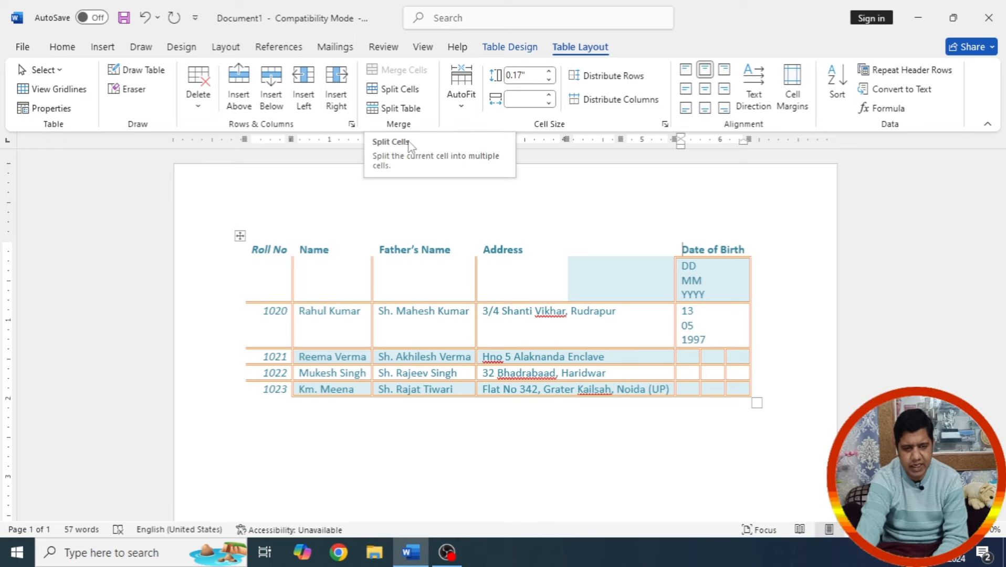
Step: Split the table above row 1022 and select the new lower table
{"action": "left_click_drag", "start_coordinate": [259, 373], "coordinate": [713, 372]}
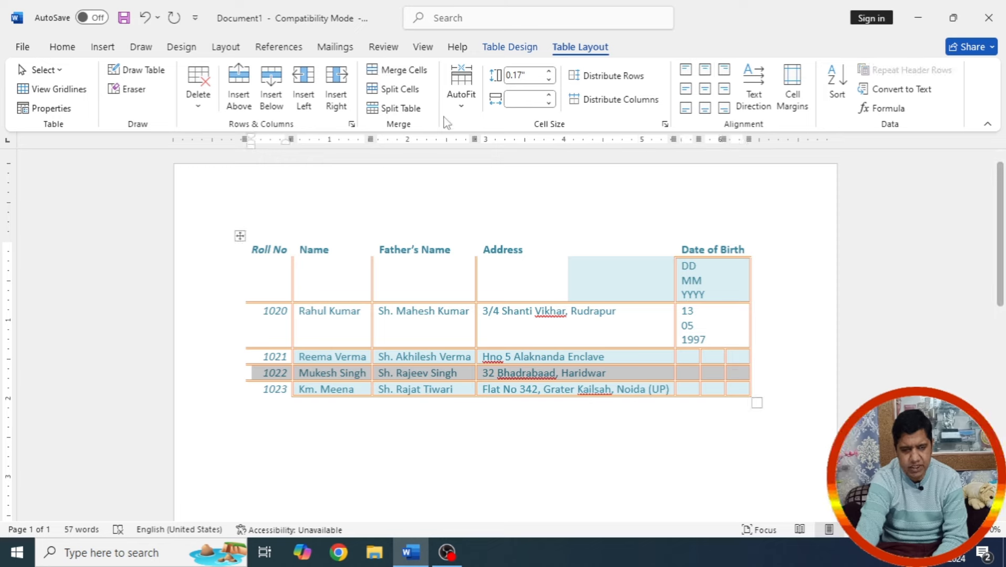
{"action": "left_click", "coordinate": [401, 108]}
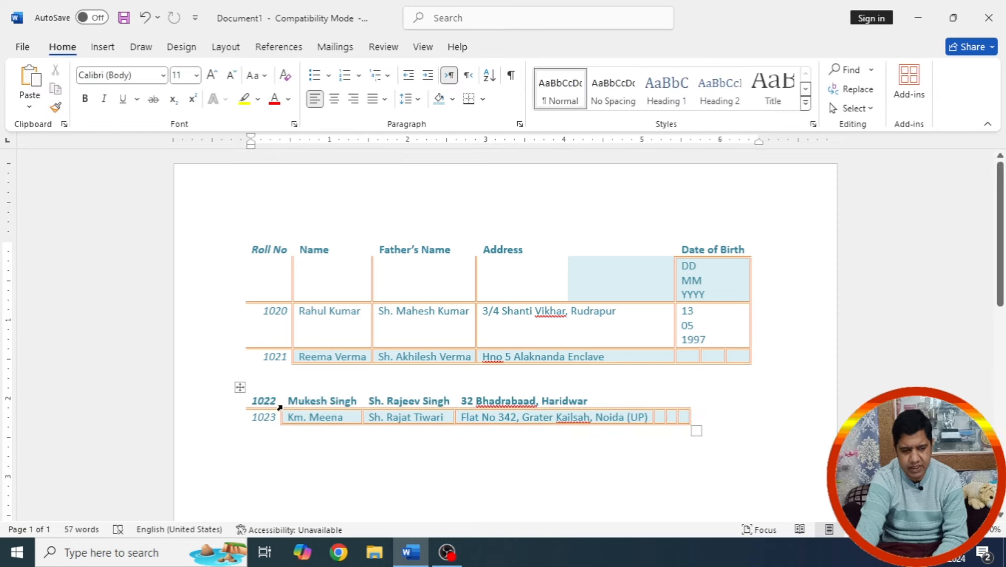
{"action": "left_click", "coordinate": [240, 387]}
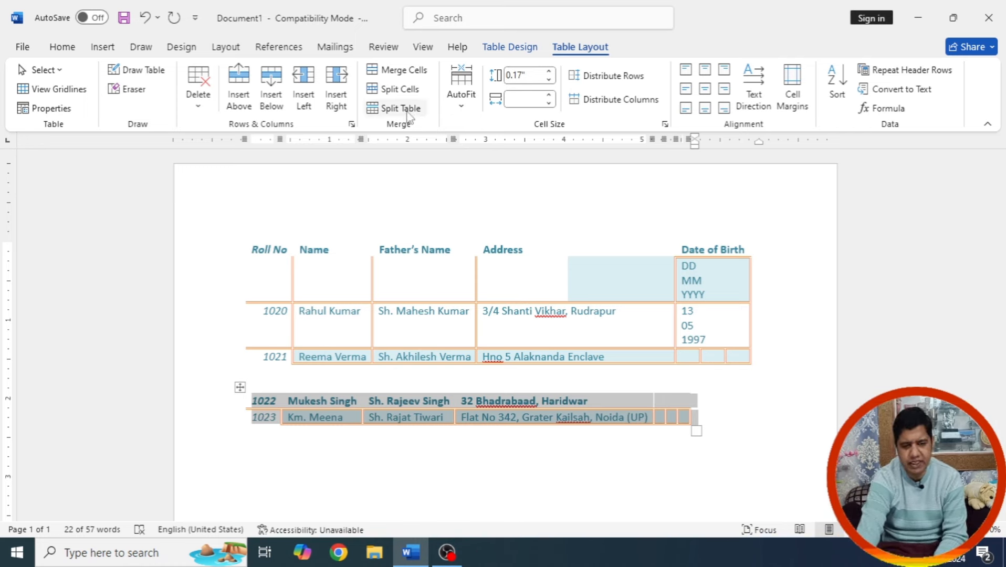
Step: Split row 1020's Address cell into 2 columns and 1 row, then click into the new cell
{"action": "left_click", "coordinate": [598, 264]}
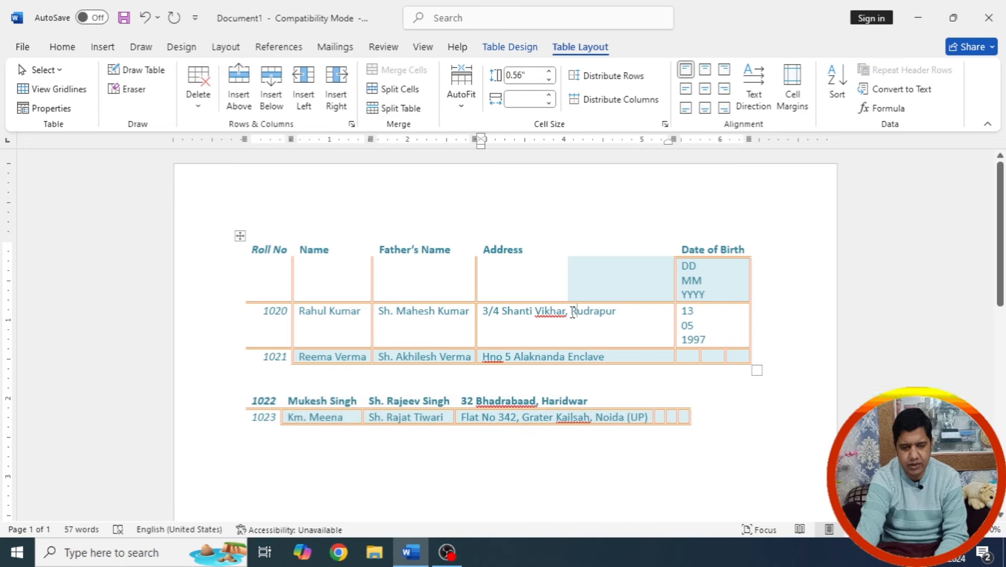
{"action": "left_click", "coordinate": [394, 88]}
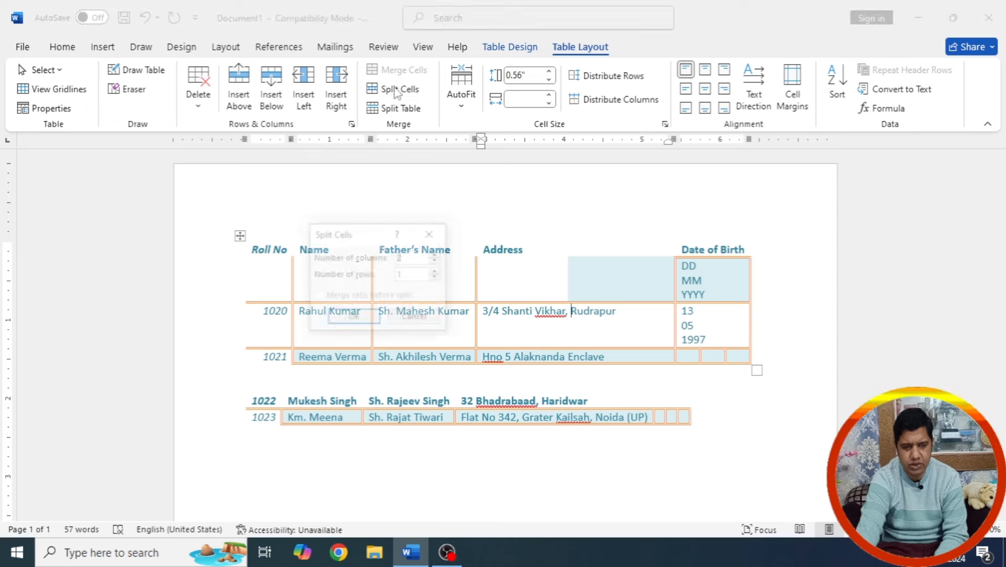
{"action": "left_click", "coordinate": [363, 318]}
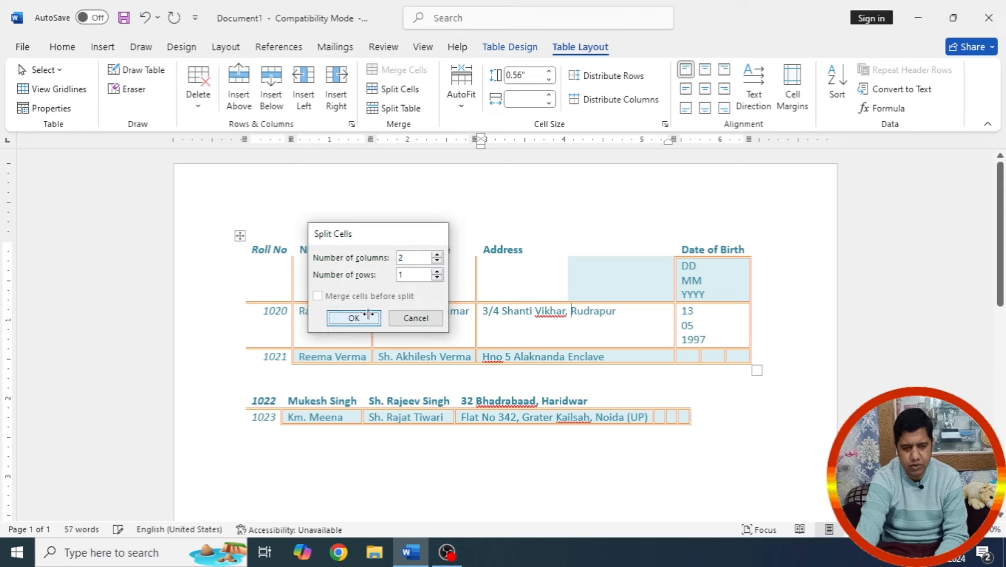
{"action": "left_click", "coordinate": [662, 346]}
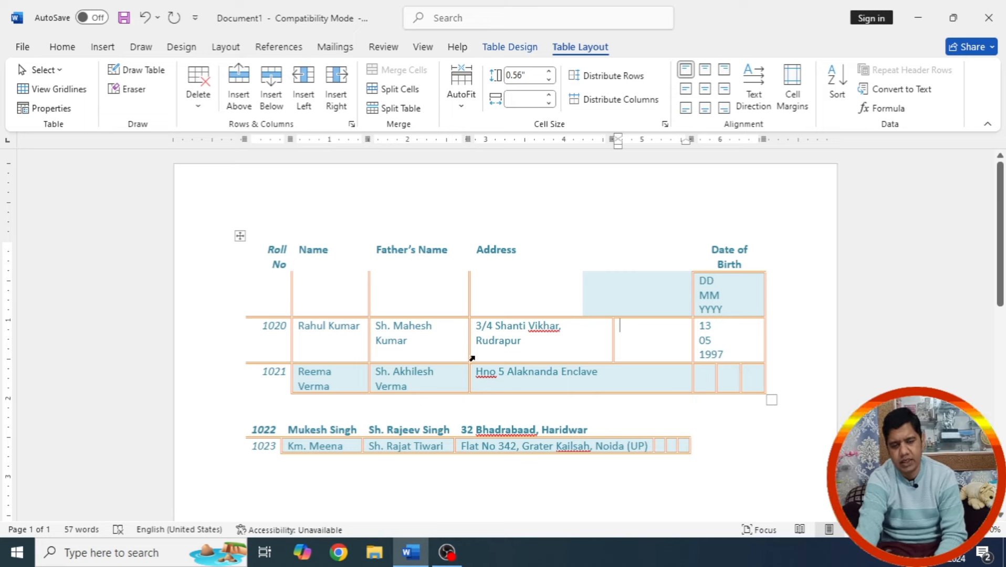
{"action": "scroll", "coordinate": [475, 359], "scroll_direction": "down", "scroll_amount": 6}
{"action": "scroll", "coordinate": [481, 360], "scroll_direction": "up", "scroll_amount": 6}
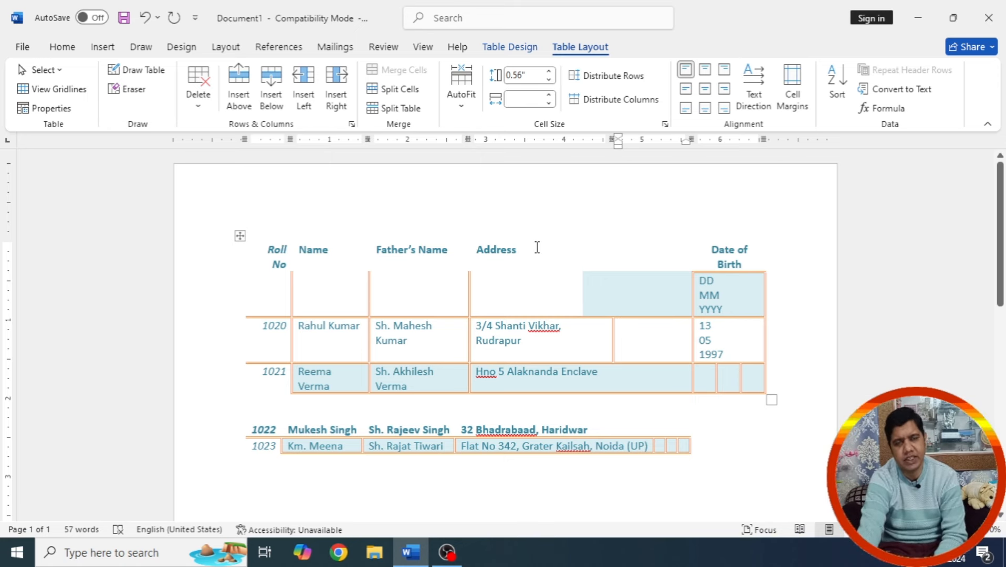
{"action": "left_click", "coordinate": [463, 107]}
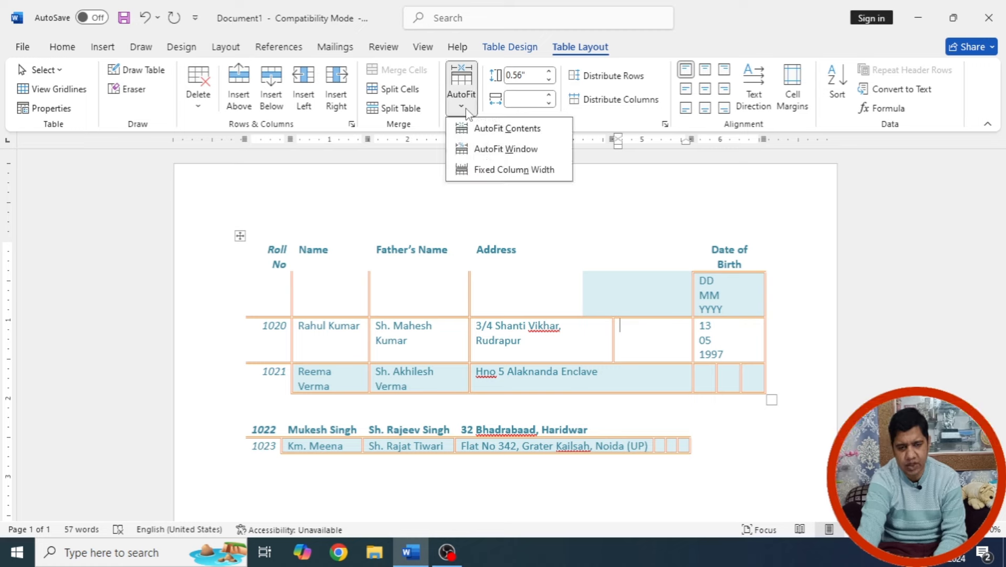
{"action": "left_click", "coordinate": [237, 236]}
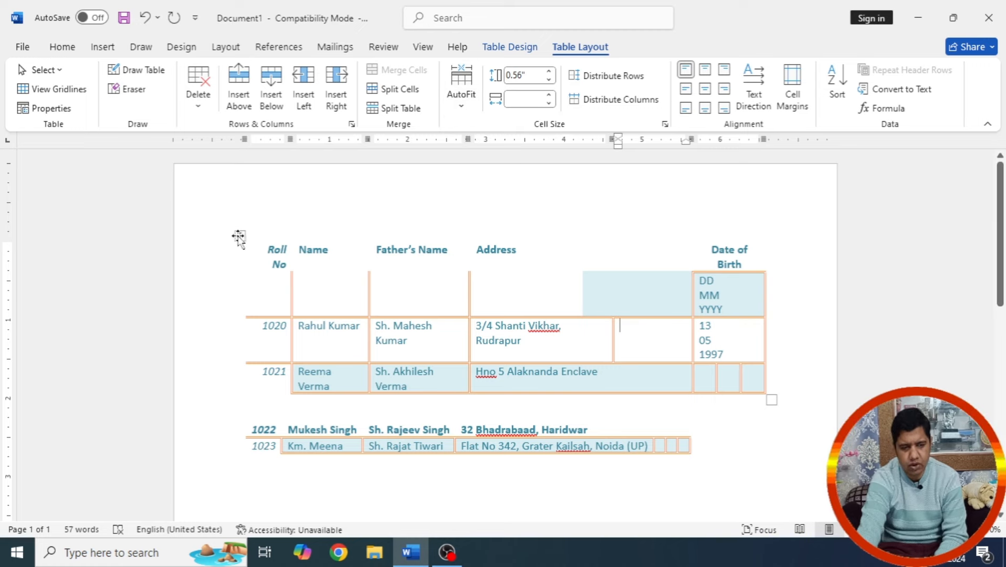
{"action": "left_click", "coordinate": [240, 235]}
{"action": "left_click", "coordinate": [463, 105]}
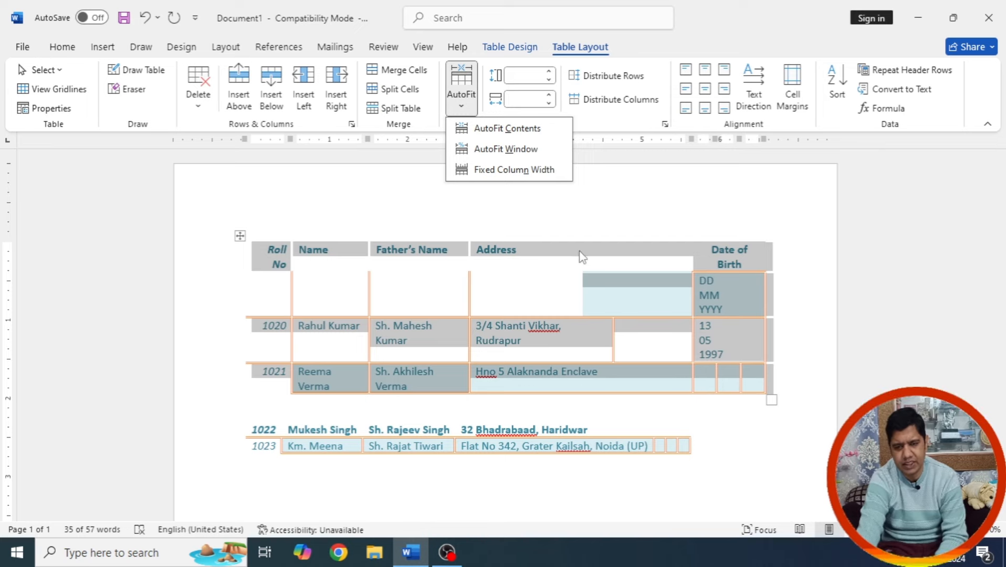
{"action": "left_click", "coordinate": [578, 293]}
{"action": "scroll", "coordinate": [588, 294], "scroll_direction": "down", "scroll_amount": 5}
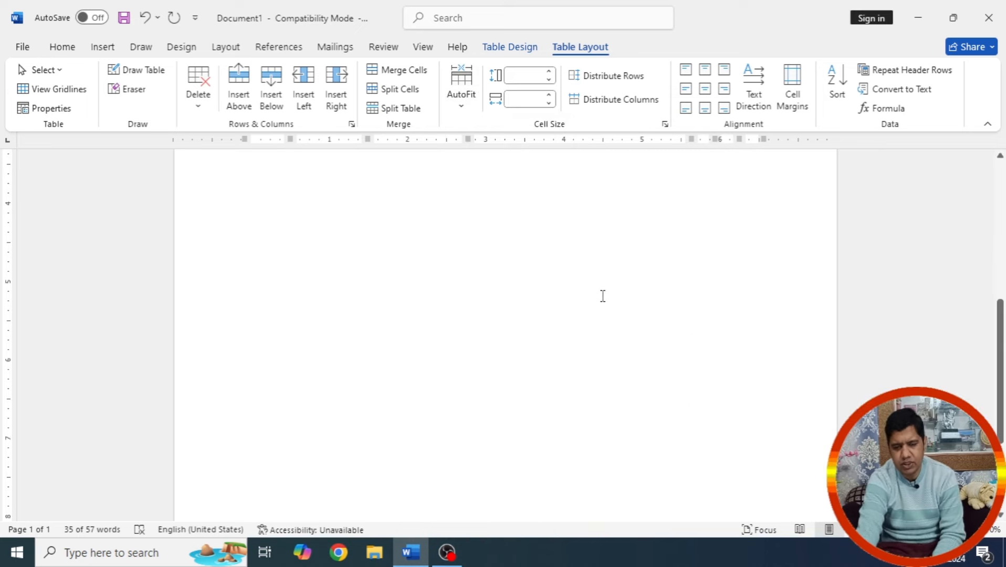
{"action": "scroll", "coordinate": [603, 295], "scroll_direction": "up", "scroll_amount": 5}
{"action": "left_click", "coordinate": [641, 302]}
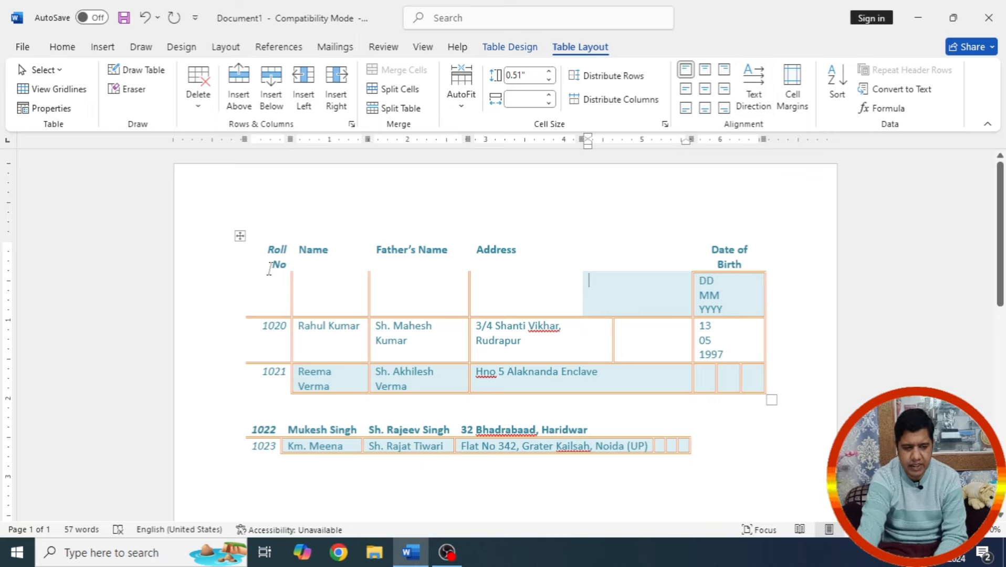
{"action": "left_click", "coordinate": [241, 237]}
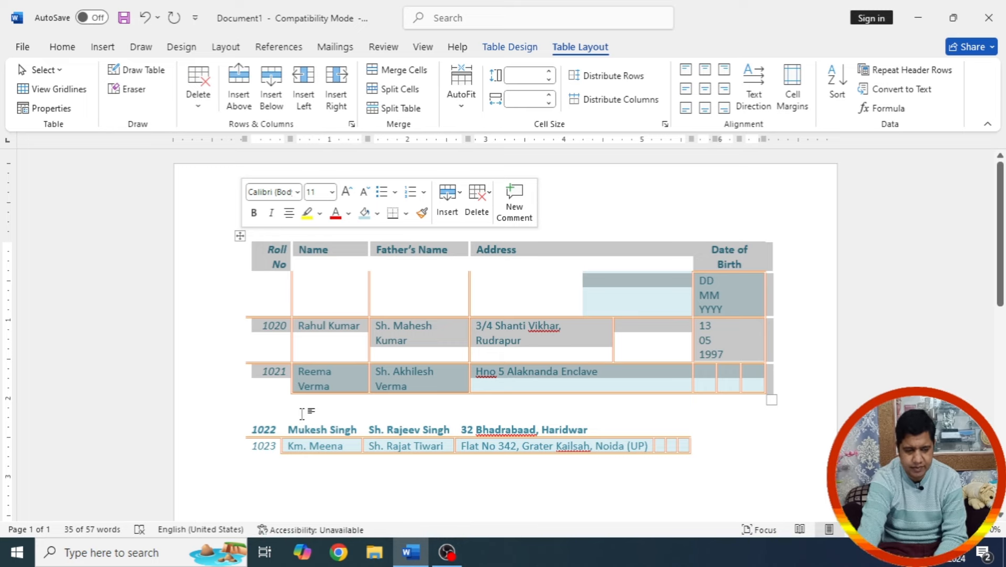
{"action": "left_click", "coordinate": [468, 300]}
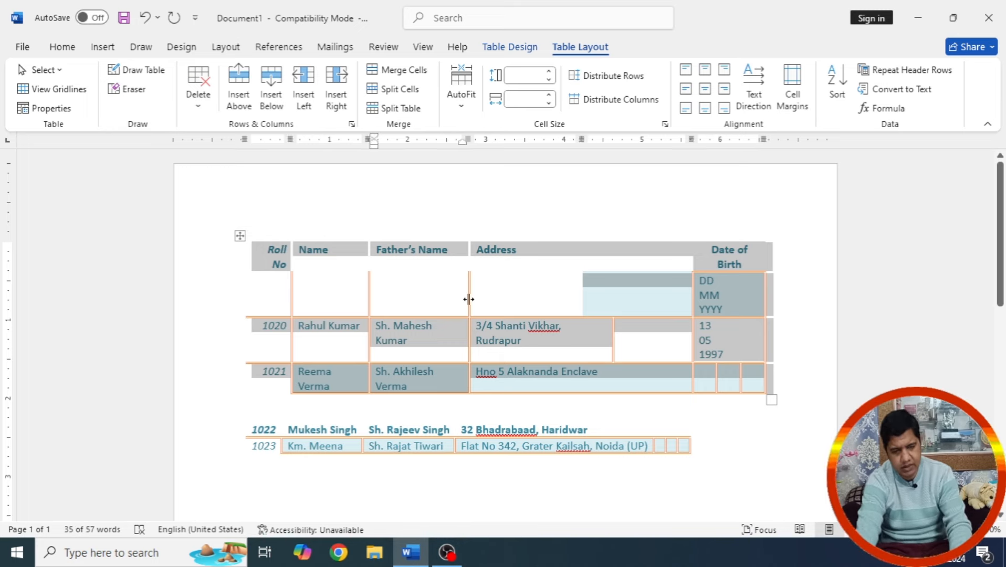
Step: Undo the last three table changes with Ctrl+Z and click back into a table cell
{"action": "key", "text": "ctrl+z"}
{"action": "key", "text": "ctrl+z"}
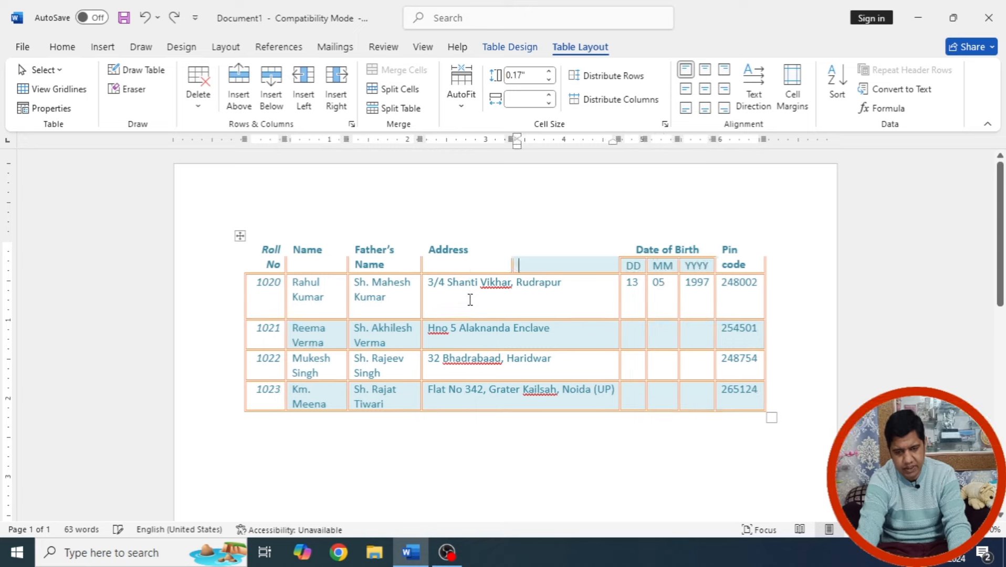
{"action": "key", "text": "ctrl+z"}
{"action": "key", "text": "ctrl+z"}
{"action": "key", "text": "ctrl+z"}
{"action": "key", "text": "ctrl+z"}
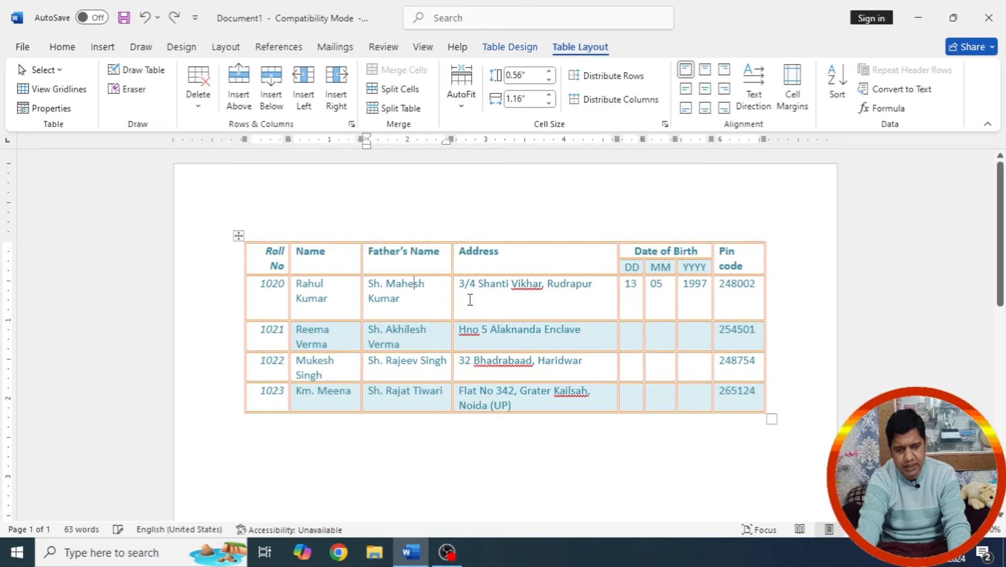
{"action": "key", "text": "ctrl+z"}
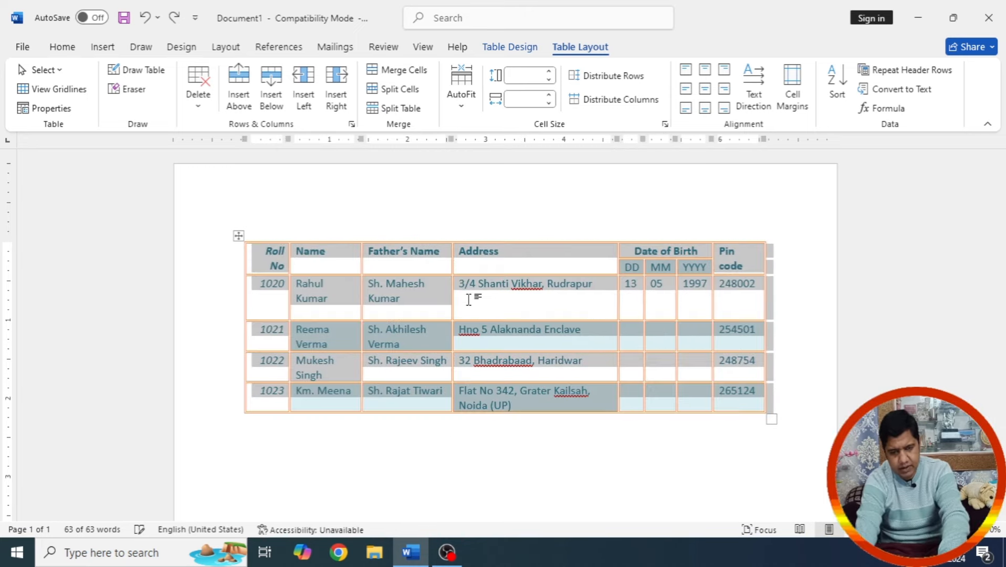
{"action": "left_click", "coordinate": [399, 344]}
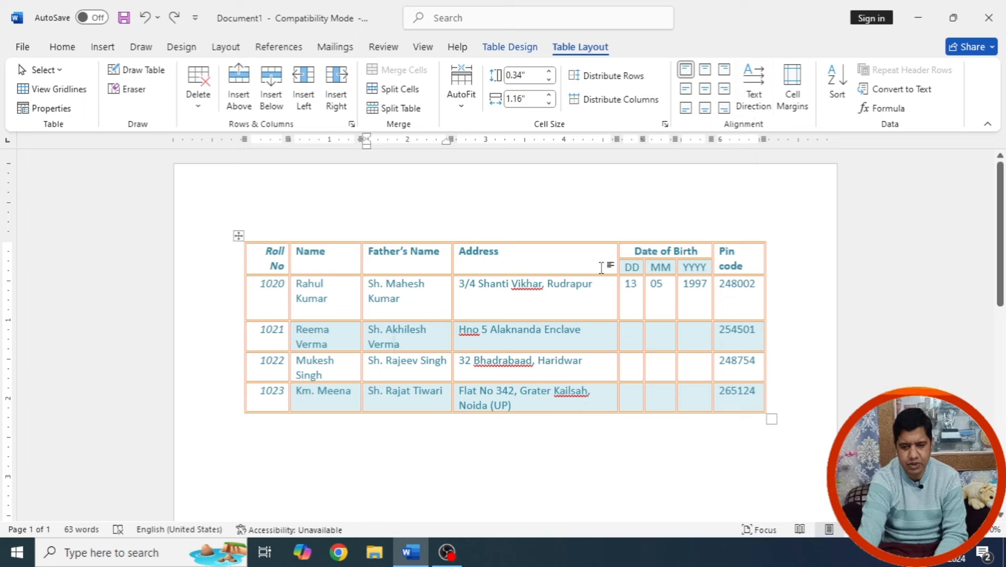
Step: Rotate the Roll No heading to vertical and drag the header row taller
{"action": "right_click", "coordinate": [287, 261]}
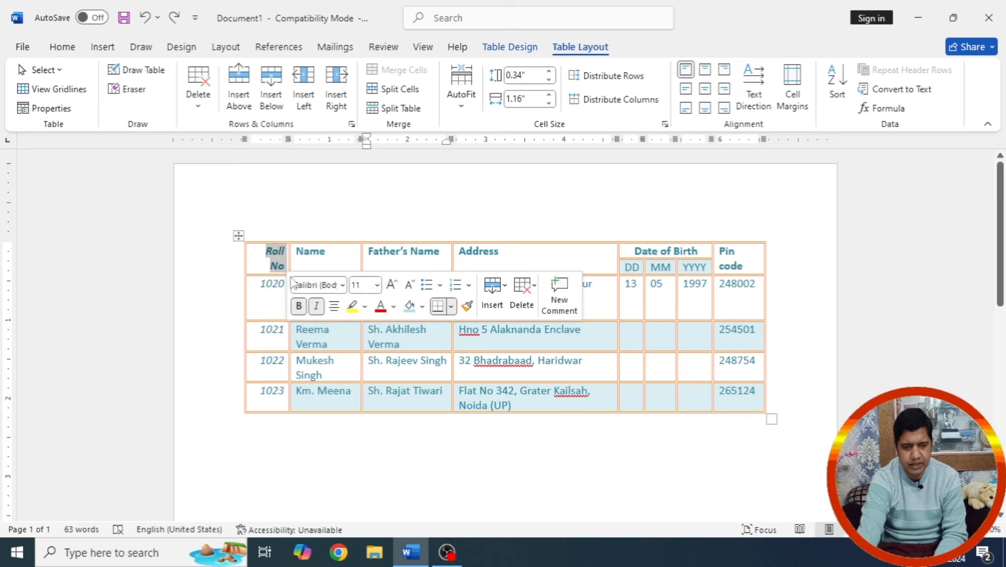
{"action": "left_click", "coordinate": [753, 95]}
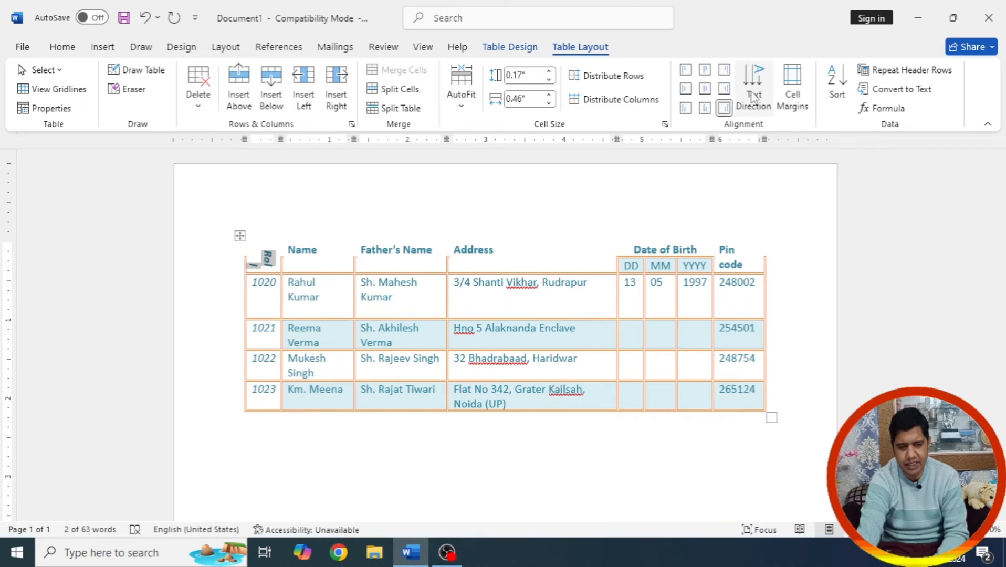
{"action": "left_click", "coordinate": [754, 94]}
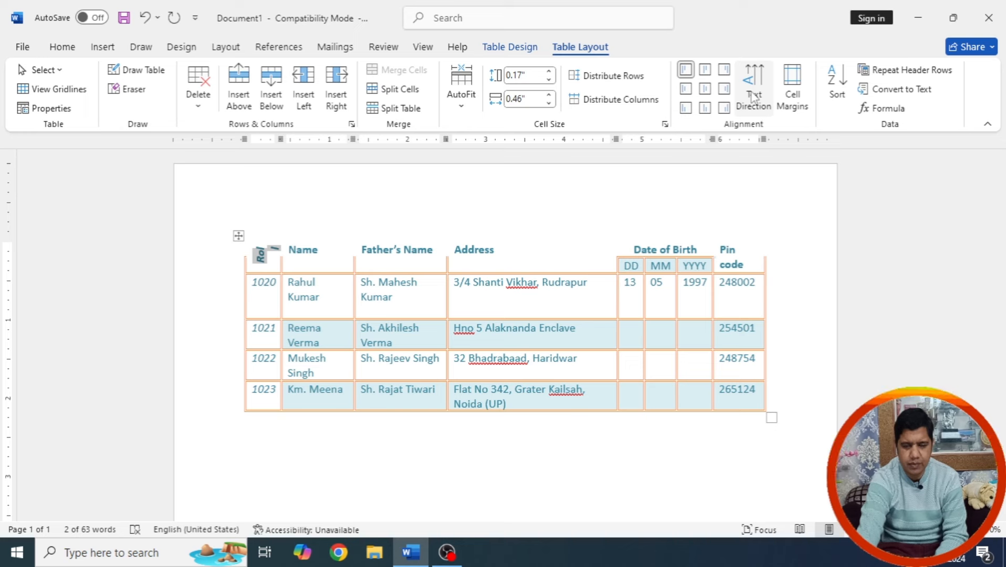
{"action": "left_click", "coordinate": [753, 95]}
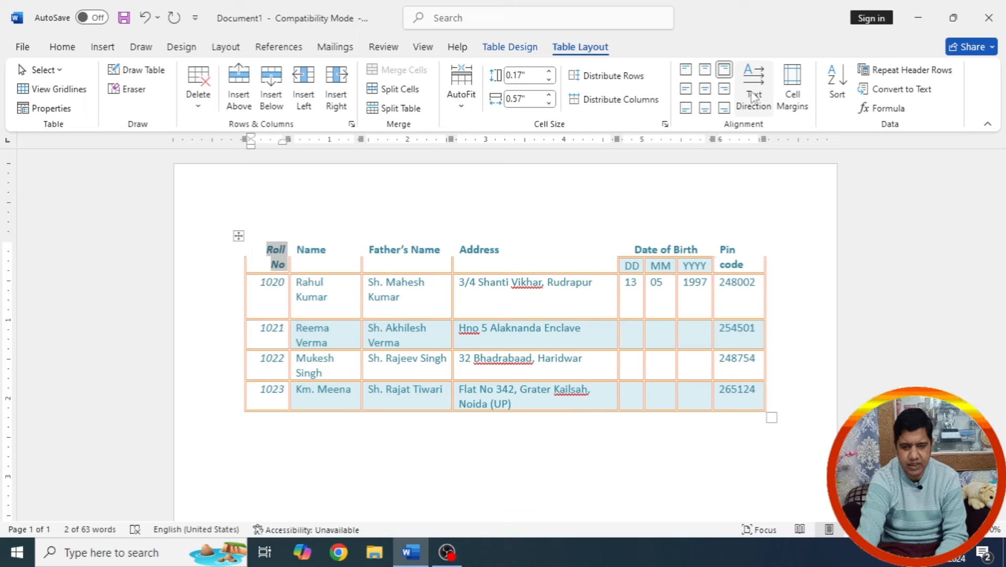
{"action": "left_click", "coordinate": [753, 96]}
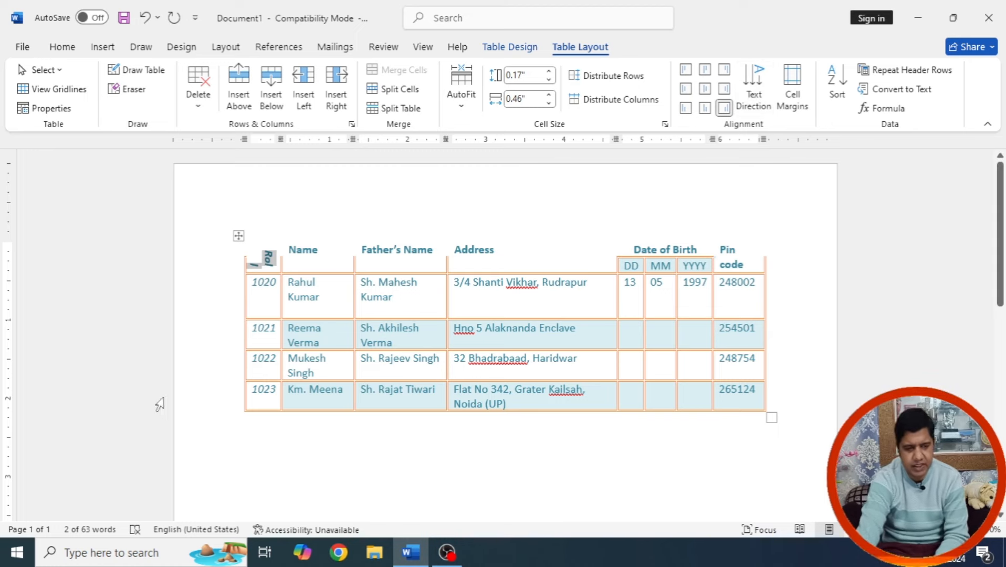
{"action": "left_click_drag", "start_coordinate": [268, 274], "coordinate": [270, 309]}
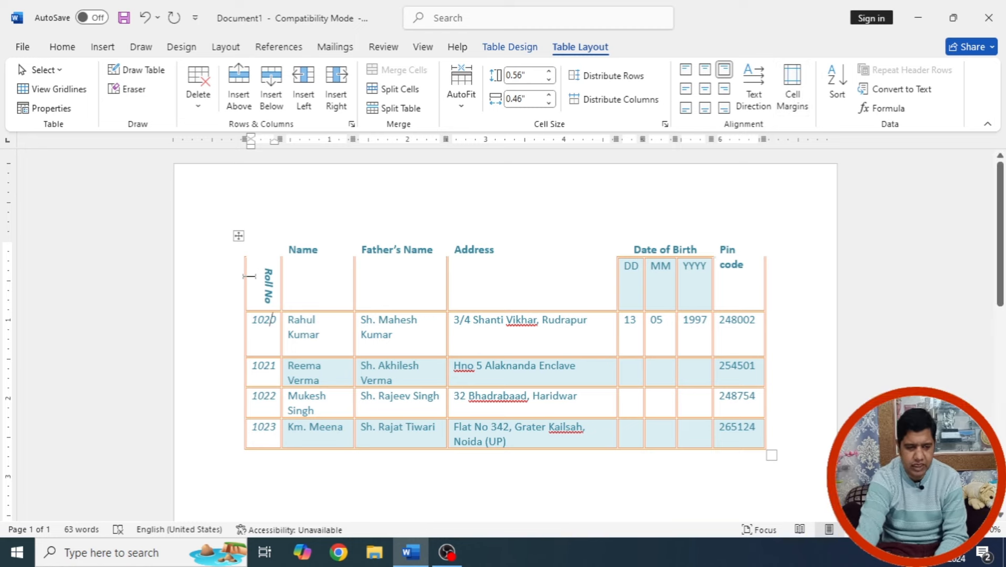
Step: Return the Roll No through Address headings to horizontal text direction
{"action": "left_click_drag", "start_coordinate": [248, 276], "coordinate": [460, 271]}
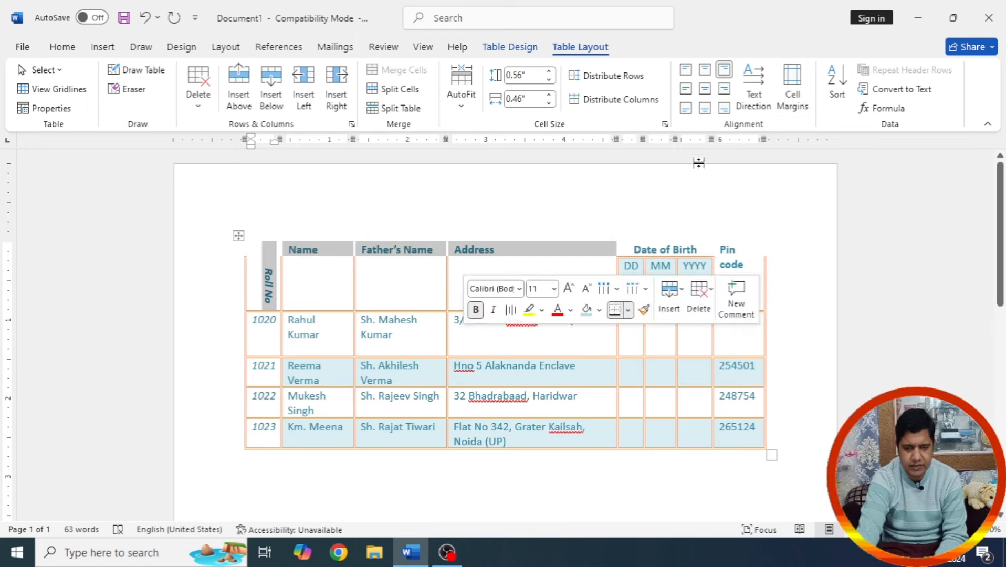
{"action": "left_click", "coordinate": [752, 98]}
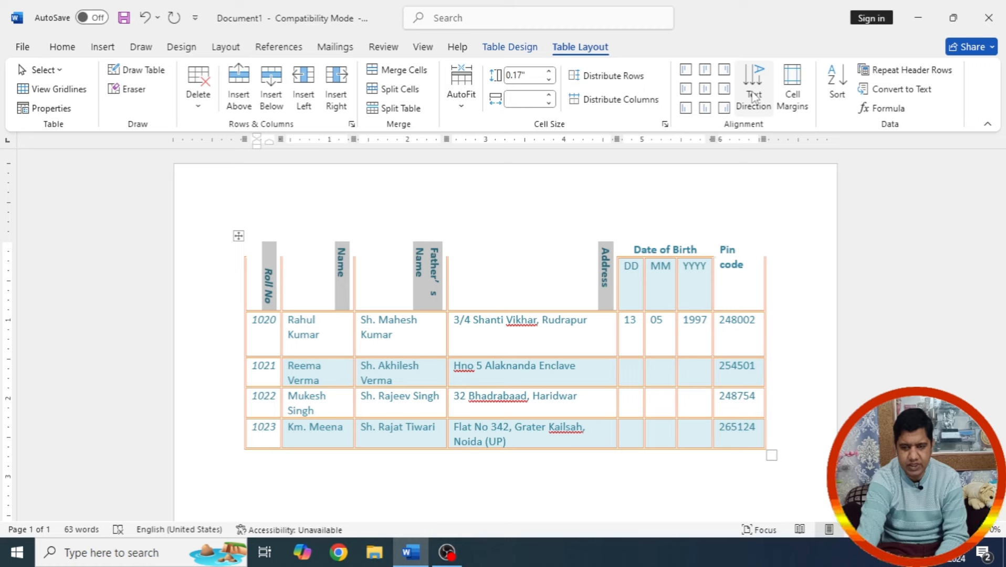
{"action": "left_click", "coordinate": [753, 97]}
{"action": "left_click", "coordinate": [753, 96]}
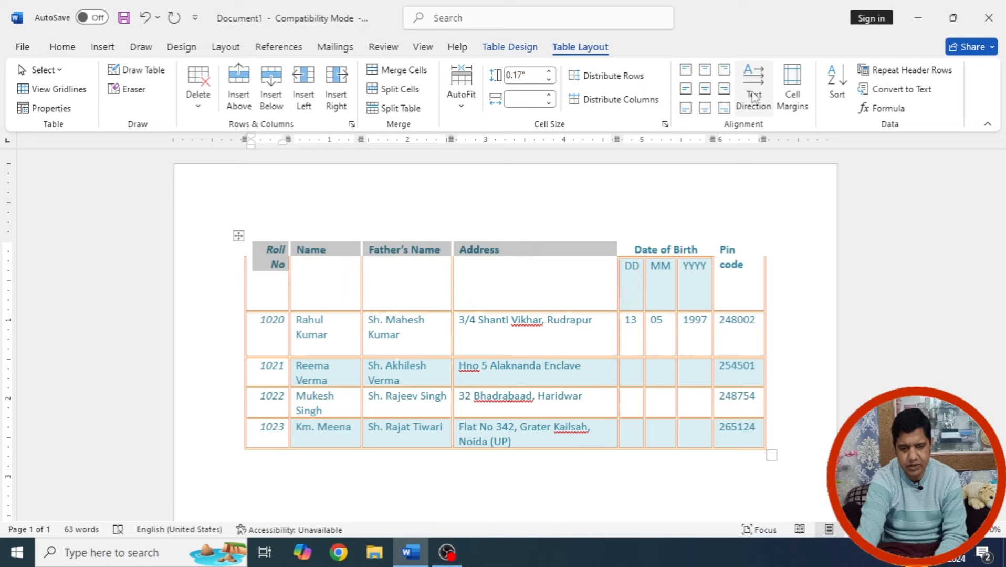
Step: Centre the header row cells, including Pin code and the DD, MM, YYYY labels
{"action": "left_click", "coordinate": [703, 89]}
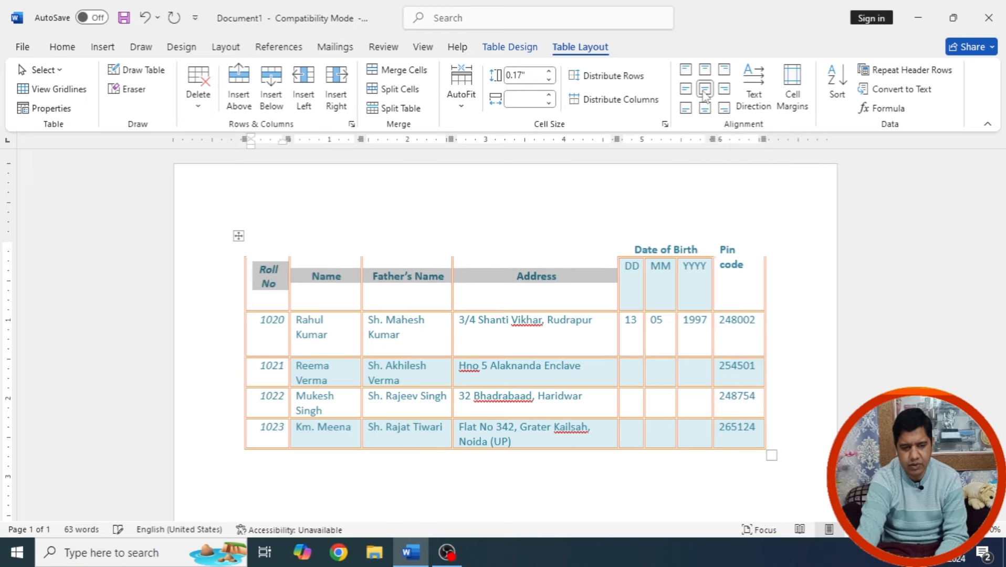
{"action": "left_click_drag", "start_coordinate": [281, 304], "coordinate": [728, 271]}
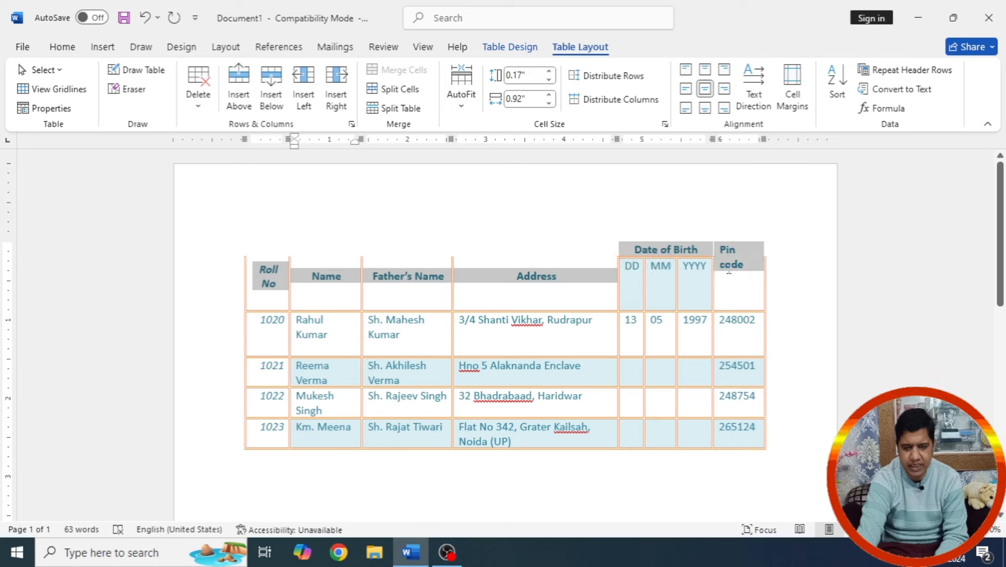
{"action": "left_click", "coordinate": [705, 92]}
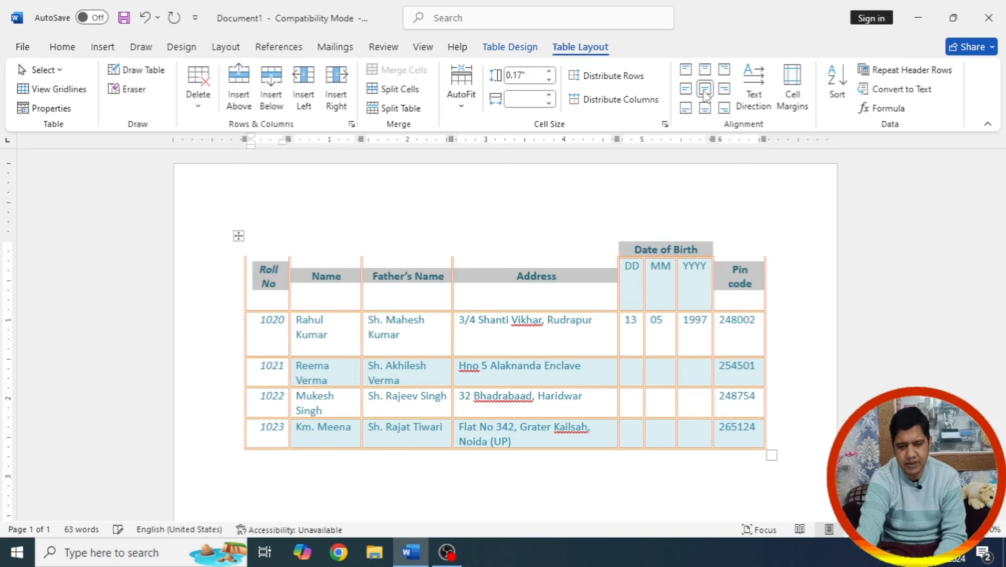
{"action": "left_click_drag", "start_coordinate": [630, 273], "coordinate": [694, 283]}
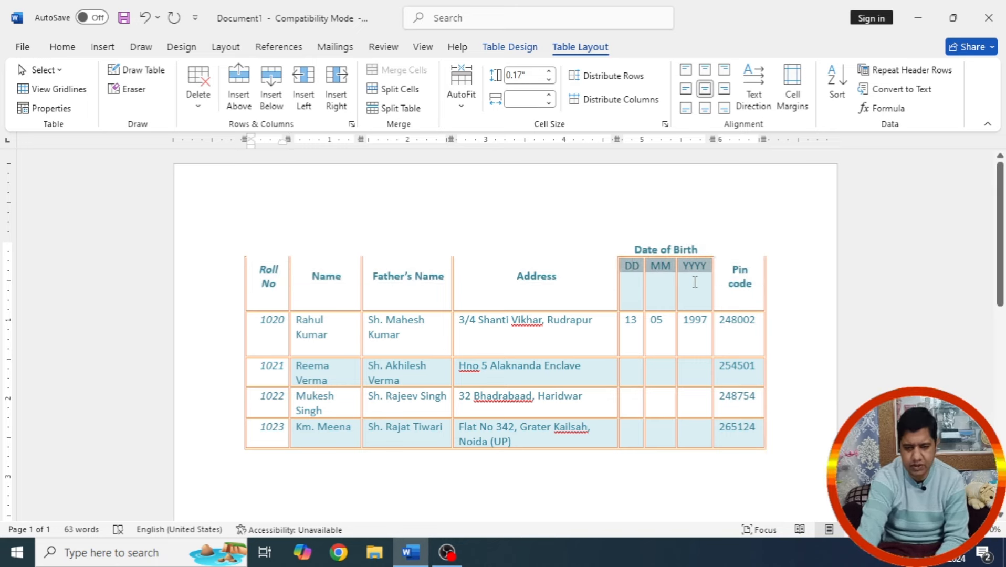
{"action": "left_click", "coordinate": [705, 91]}
{"action": "left_click", "coordinate": [579, 287]}
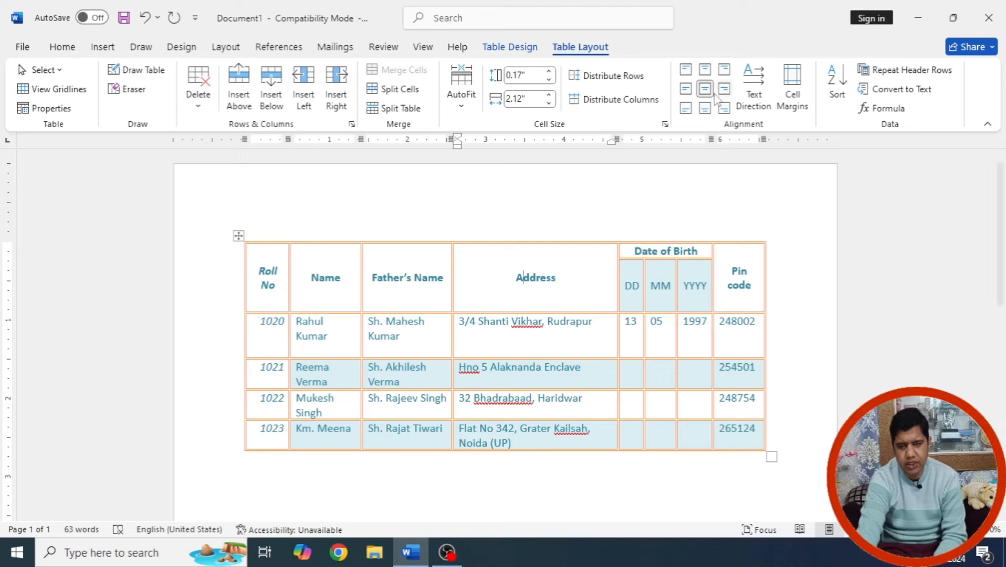
Step: Select the whole table, try each alignment option, and finish with Align Center
{"action": "mouse_move", "coordinate": [265, 261]}
{"action": "left_mouse_down"}
{"action": "mouse_move", "coordinate": [745, 307]}
{"action": "mouse_move", "coordinate": [677, 398]}
{"action": "mouse_move", "coordinate": [732, 411]}
{"action": "left_mouse_up"}
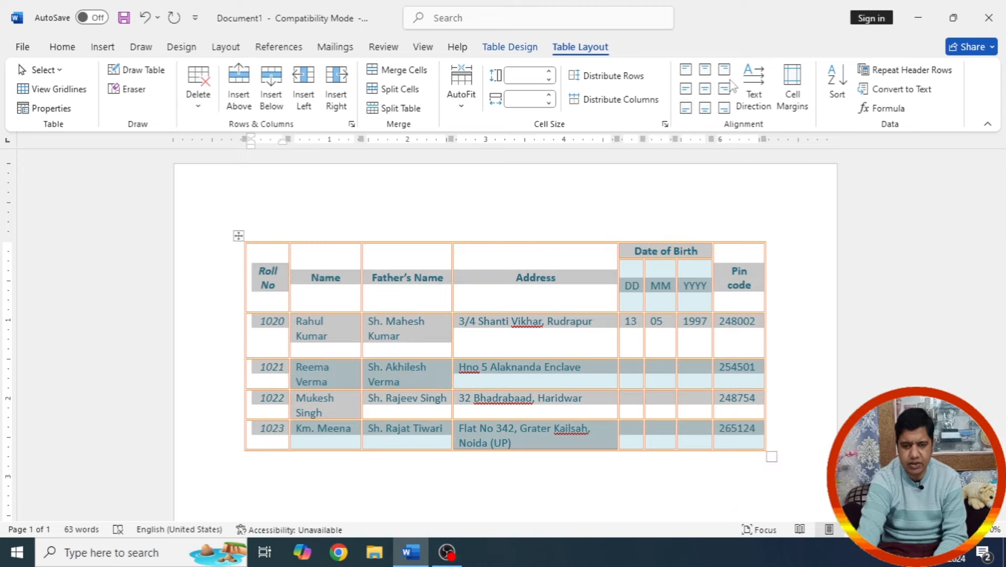
{"action": "left_click", "coordinate": [706, 90]}
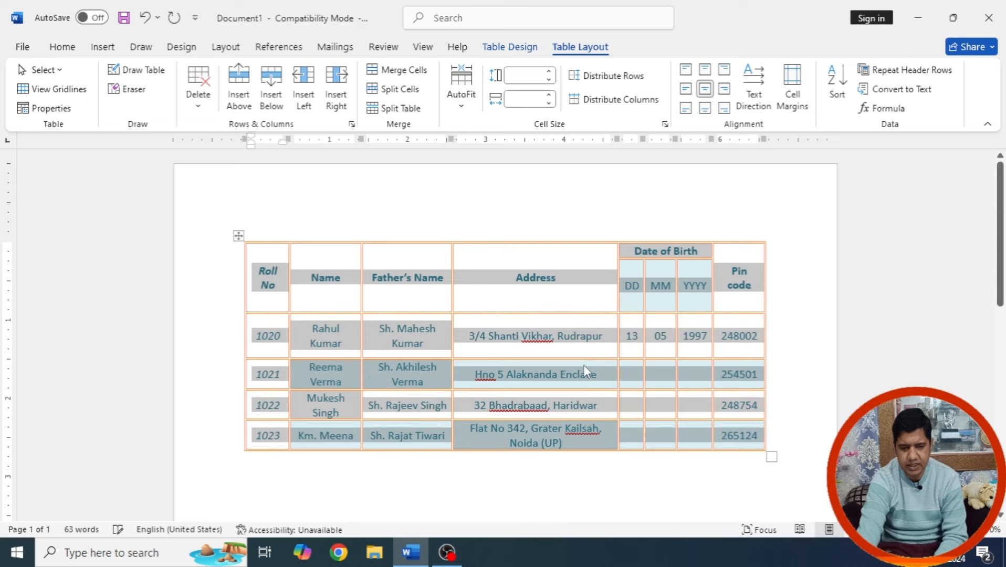
{"action": "left_click", "coordinate": [685, 70]}
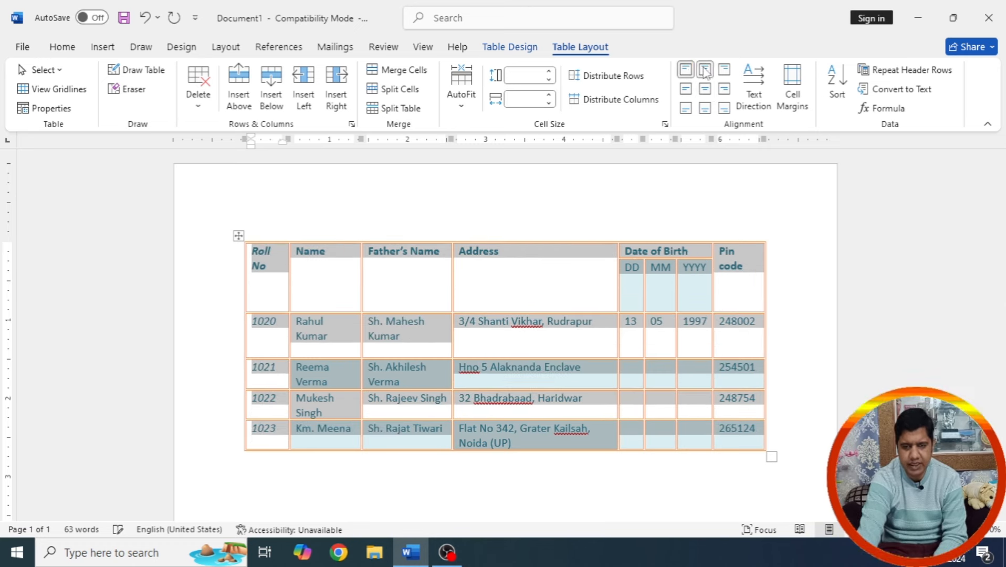
{"action": "left_click", "coordinate": [705, 69]}
{"action": "left_click", "coordinate": [723, 69]}
{"action": "left_click", "coordinate": [724, 89]}
{"action": "left_click", "coordinate": [724, 108]}
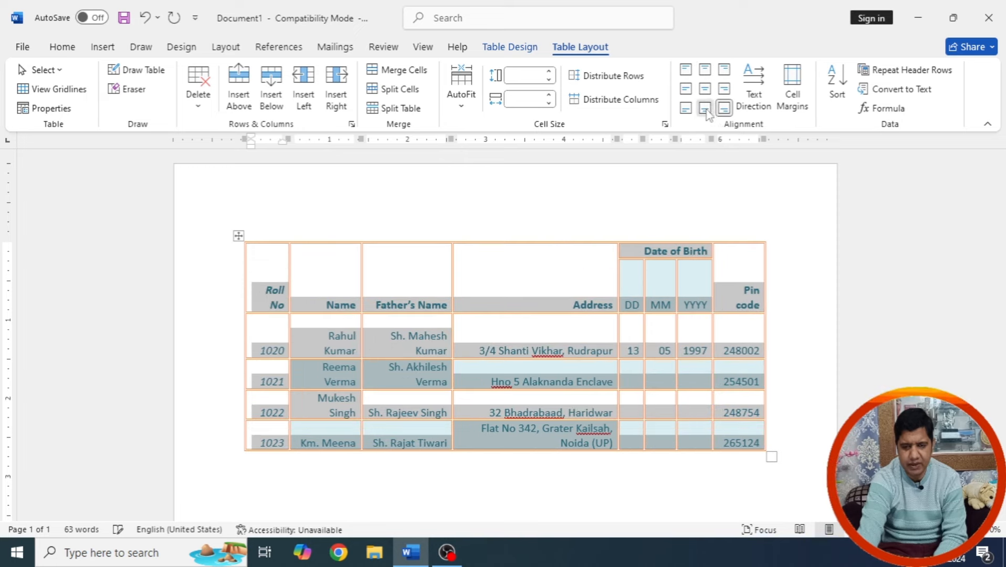
{"action": "left_click", "coordinate": [704, 108]}
{"action": "left_click", "coordinate": [686, 108]}
{"action": "left_click", "coordinate": [681, 89]}
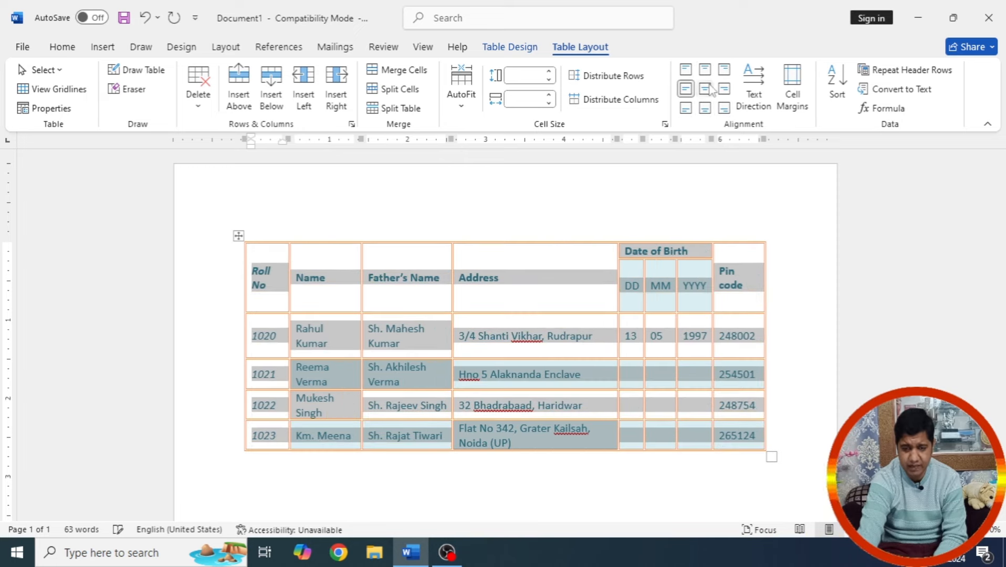
{"action": "left_click", "coordinate": [707, 89]}
{"action": "left_click", "coordinate": [723, 93]}
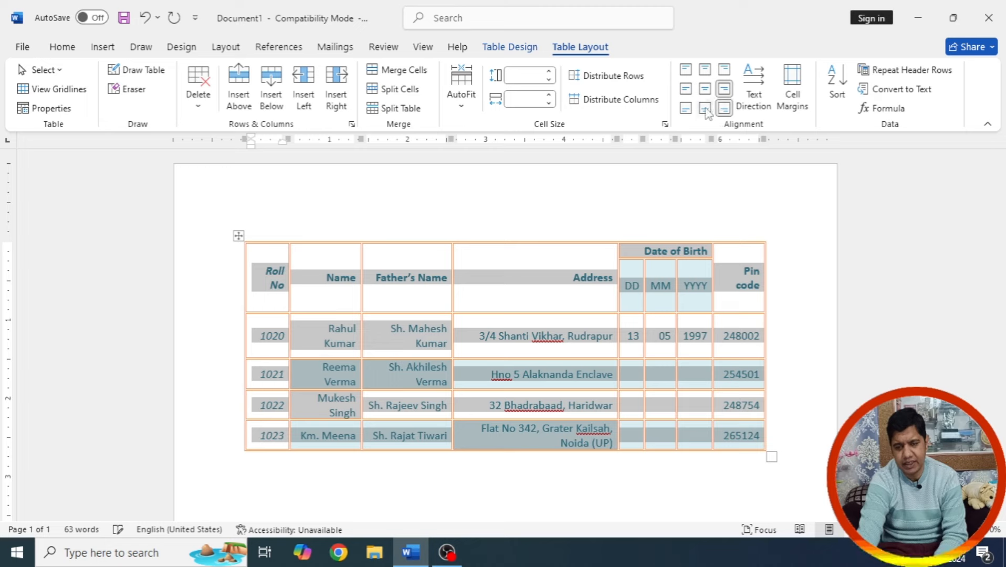
{"action": "left_click", "coordinate": [723, 108]}
{"action": "left_click", "coordinate": [705, 108]}
{"action": "left_click", "coordinate": [705, 89]}
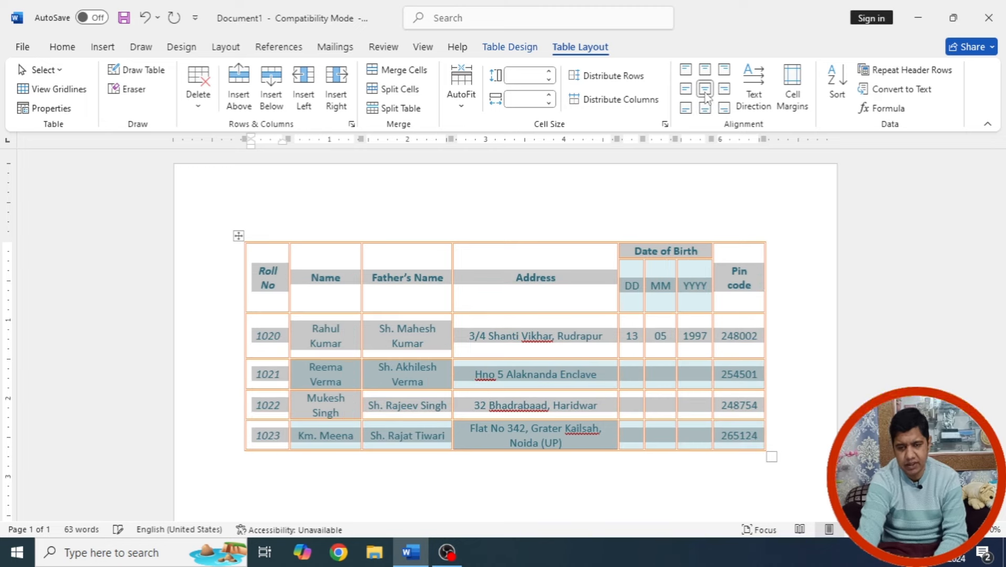
{"action": "left_click", "coordinate": [602, 350]}
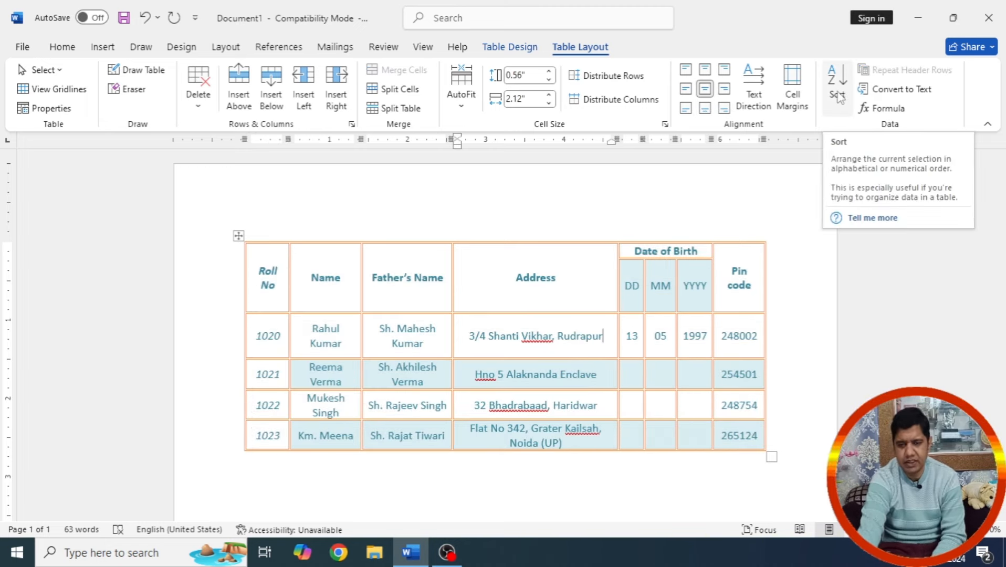
{"action": "left_click", "coordinate": [793, 93]}
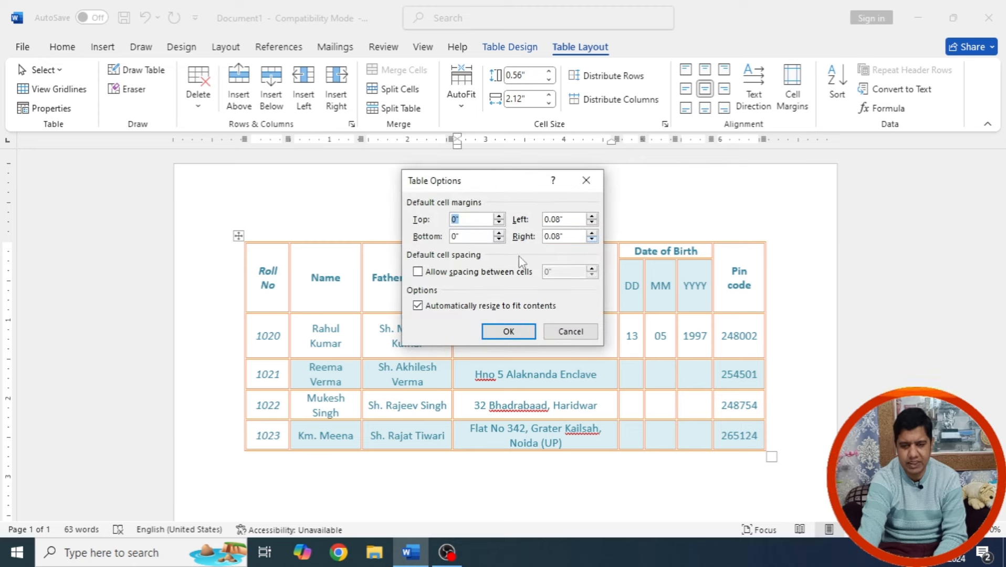
{"action": "left_click", "coordinate": [572, 331]}
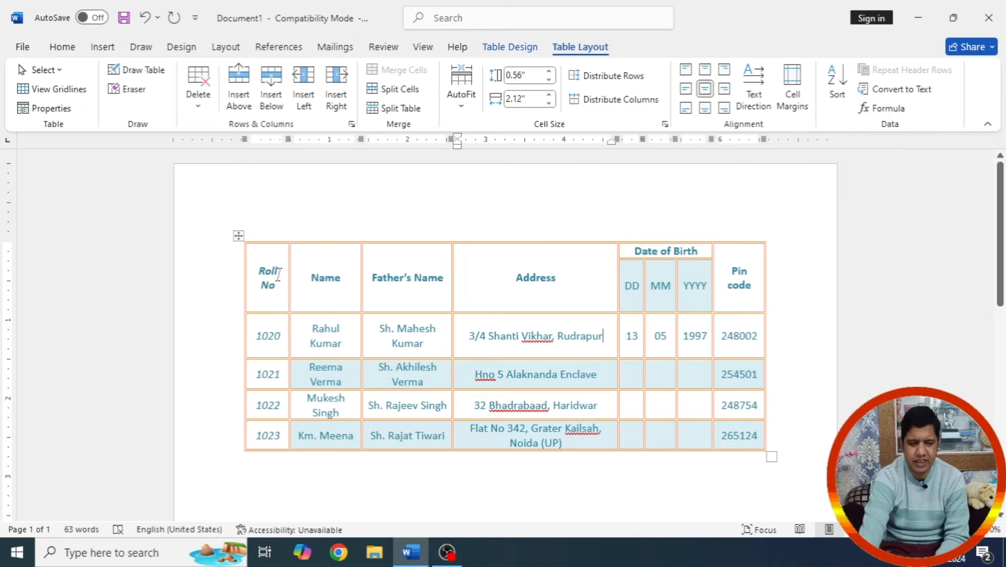
{"action": "left_click_drag", "start_coordinate": [263, 268], "coordinate": [738, 446]}
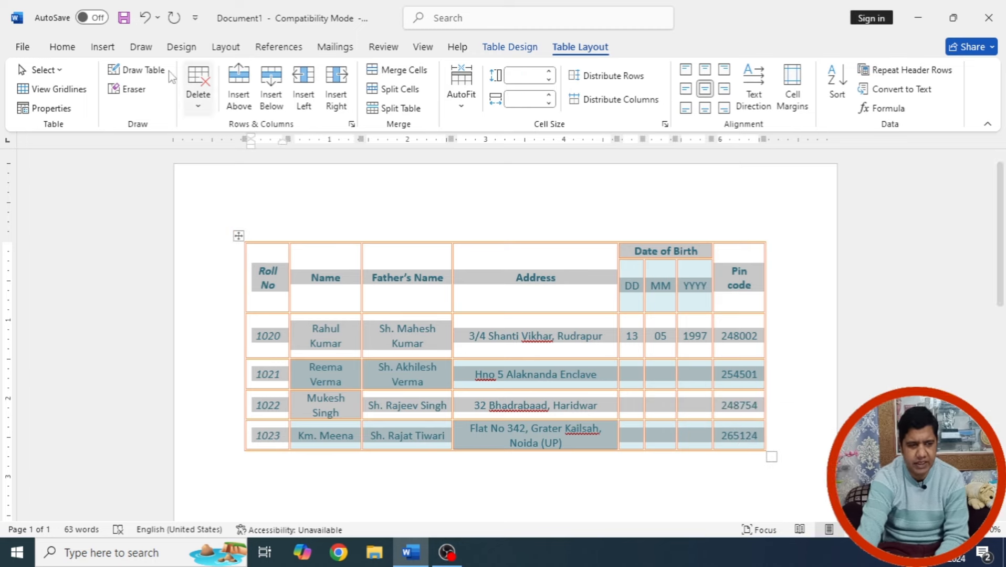
{"action": "left_click", "coordinate": [103, 47]}
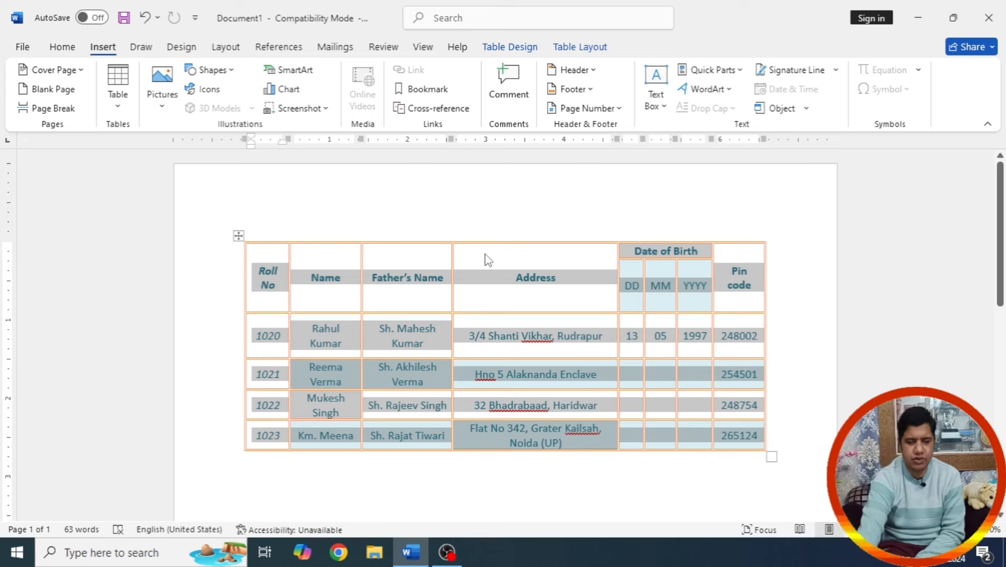
{"action": "left_click", "coordinate": [236, 237]}
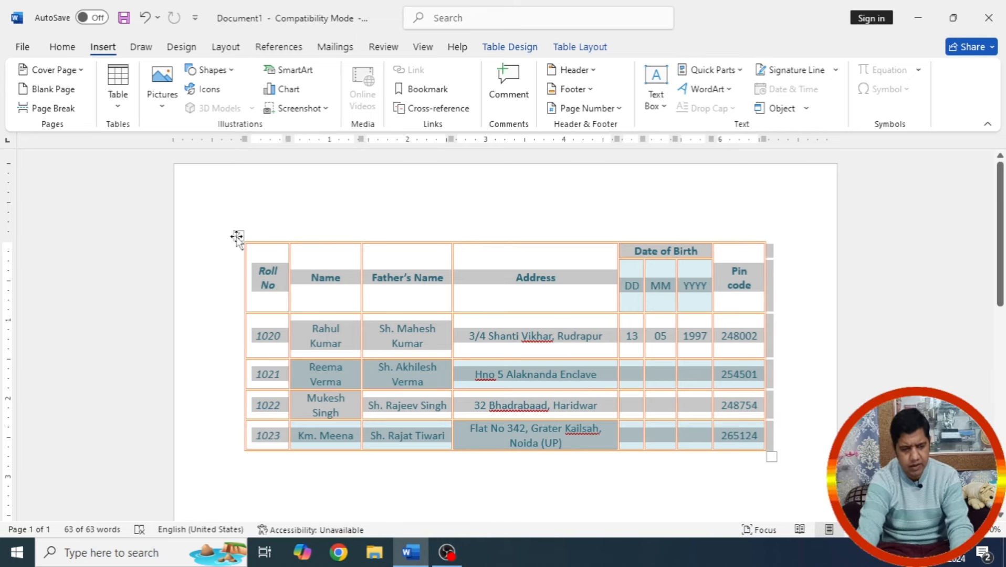
Step: Delete the table and insert the Open Source picture from this device
{"action": "key", "text": "BackSpace"}
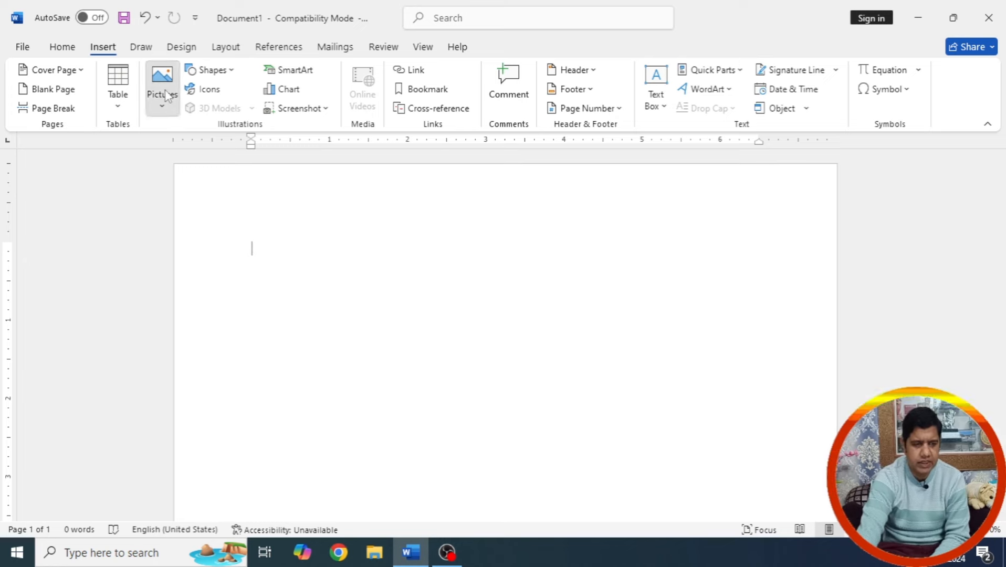
{"action": "left_click", "coordinate": [163, 95]}
{"action": "left_click", "coordinate": [190, 149]}
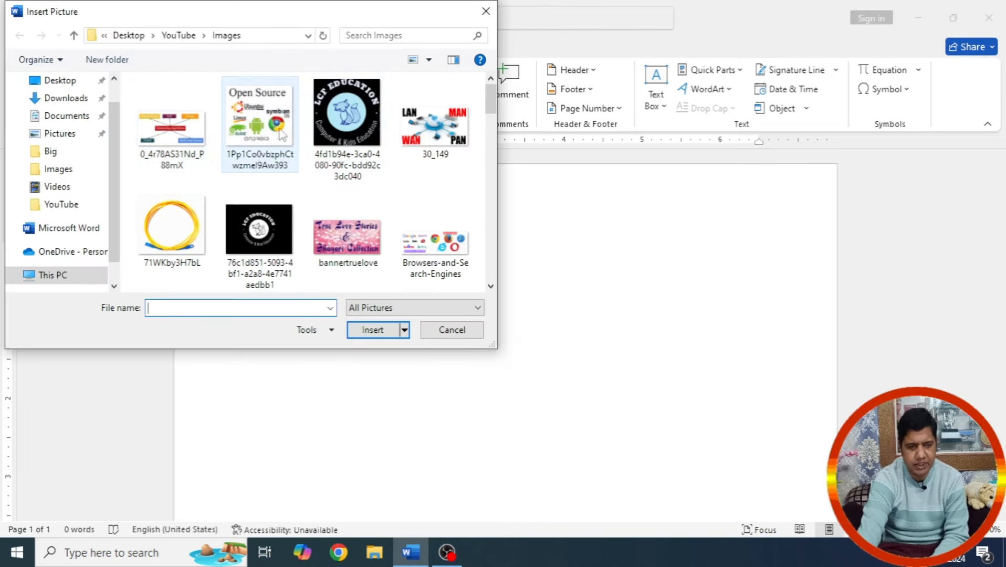
{"action": "double_click", "coordinate": [281, 135]}
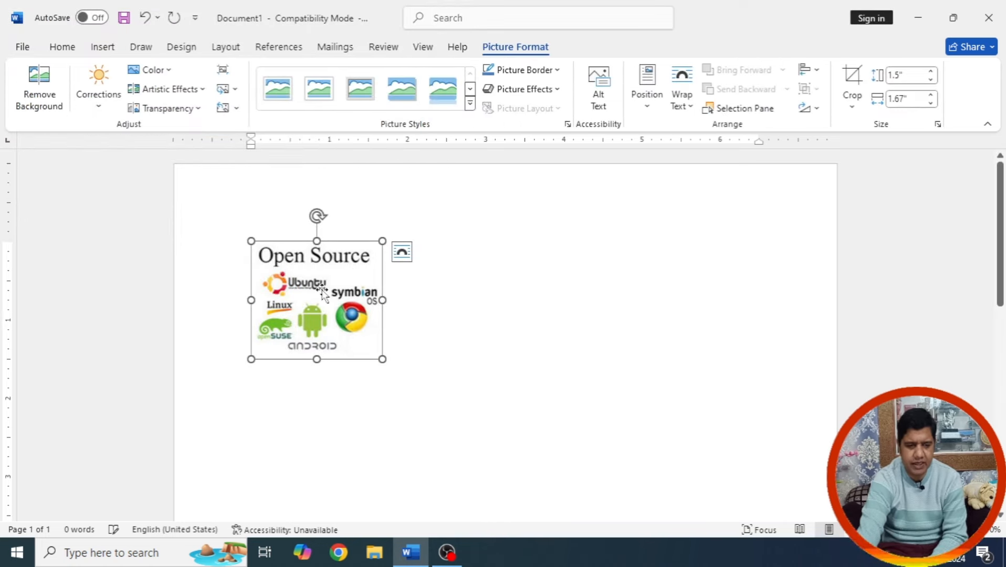
Step: Try dragging the Open Source picture around, then replace it by typing =rand(10)
{"action": "left_click", "coordinate": [508, 234]}
{"action": "left_click_drag", "start_coordinate": [354, 292], "coordinate": [474, 284]}
{"action": "left_click_drag", "start_coordinate": [296, 312], "coordinate": [468, 419]}
{"action": "left_click_drag", "start_coordinate": [333, 332], "coordinate": [279, 414]}
{"action": "left_click_drag", "start_coordinate": [305, 295], "coordinate": [554, 287]}
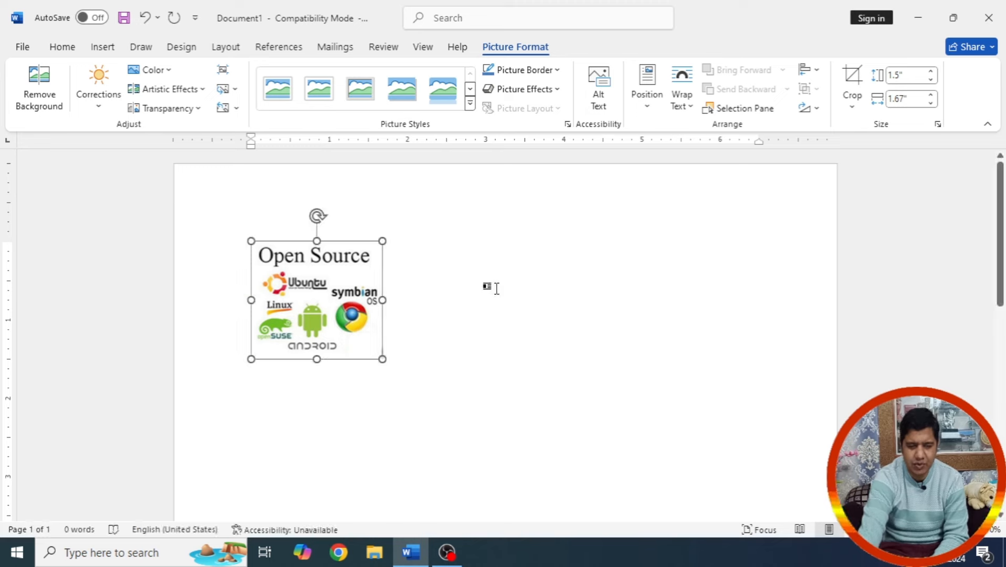
{"action": "left_click_drag", "start_coordinate": [339, 296], "coordinate": [417, 294]}
{"action": "left_click", "coordinate": [419, 294]}
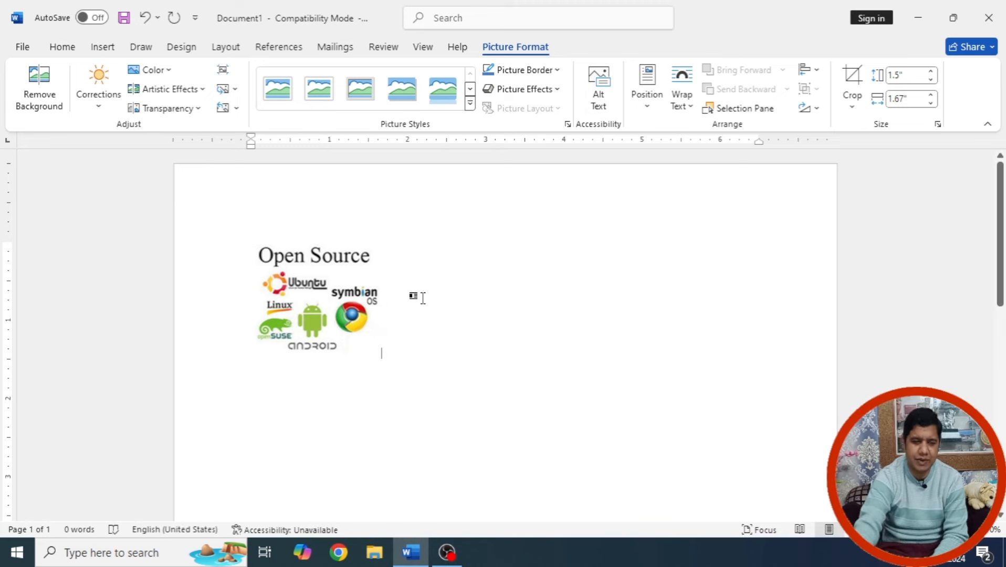
{"action": "left_click", "coordinate": [312, 296]}
{"action": "left_click_drag", "start_coordinate": [332, 292], "coordinate": [305, 302]}
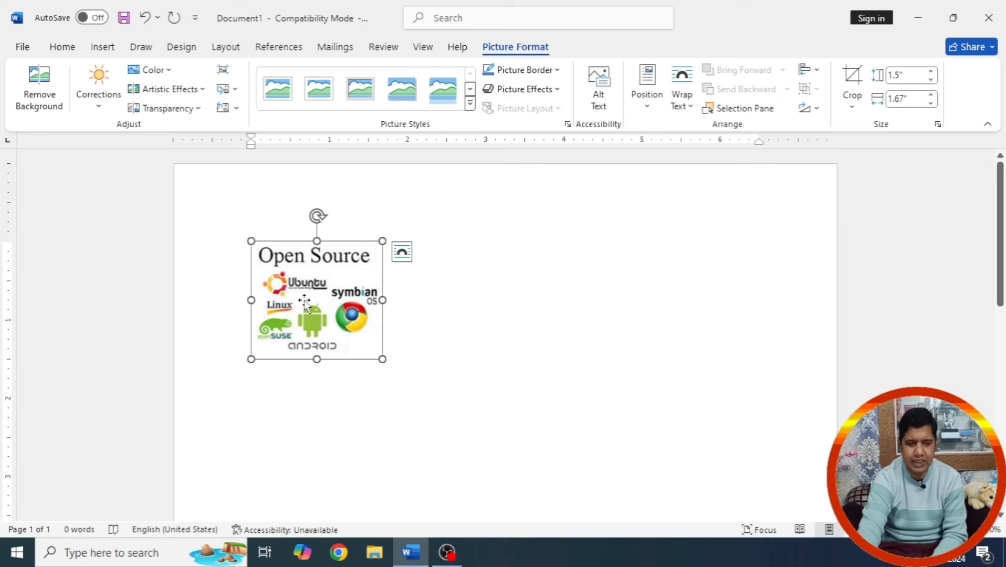
{"action": "type", "text": "="}
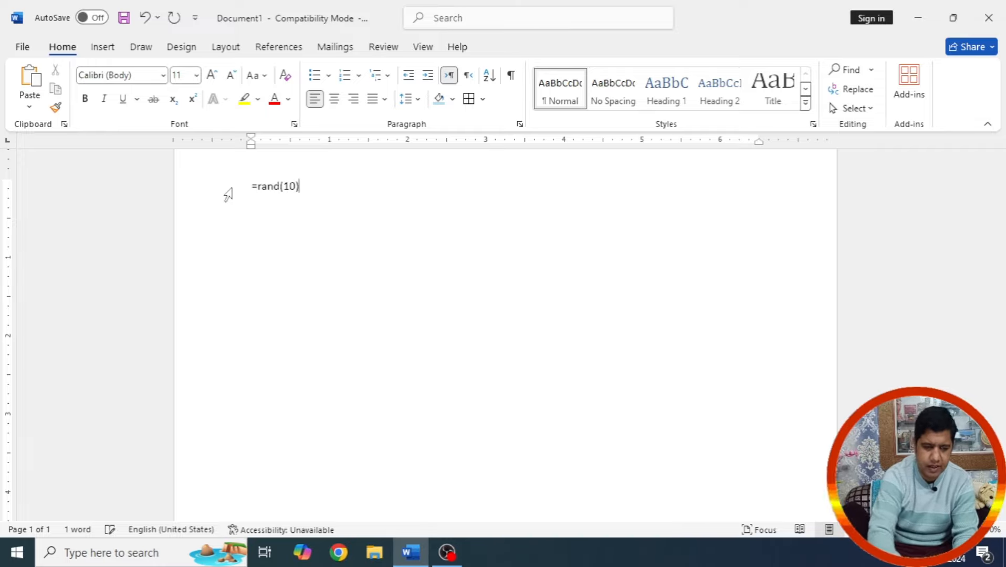
{"action": "type", "text": "rand(10)"}
Step: Expand =rand(10) into sample paragraphs and scroll back to the top
{"action": "key", "text": "Return"}
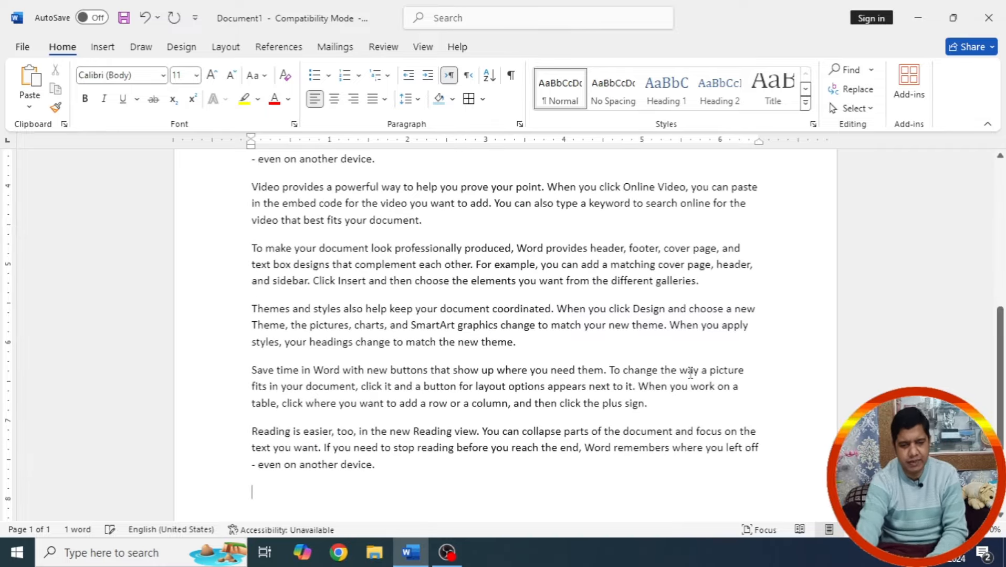
{"action": "left_click_drag", "start_coordinate": [1002, 371], "coordinate": [1005, 465]}
{"action": "scroll", "coordinate": [542, 349], "scroll_direction": "up", "scroll_amount": 5}
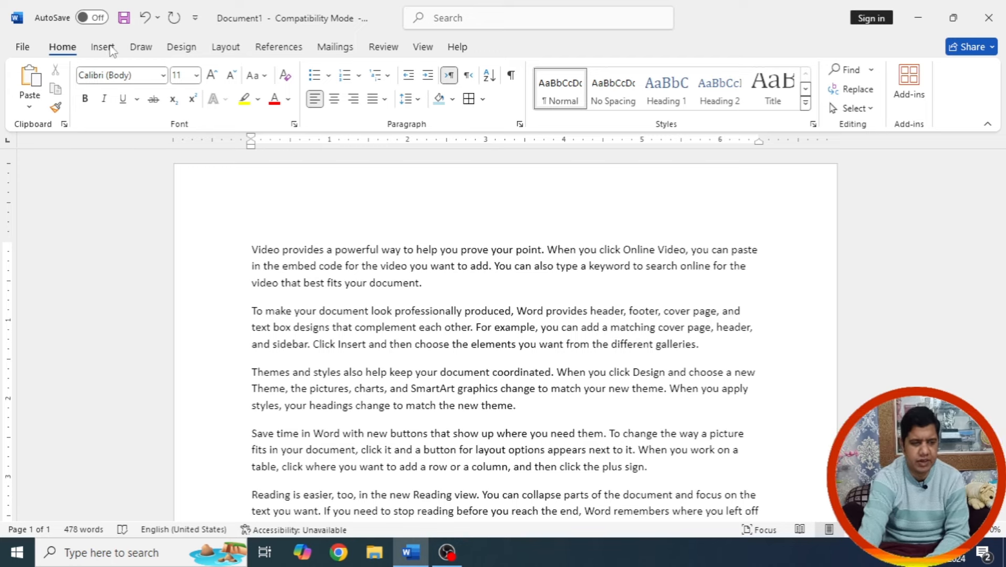
Step: Choose Insert > Pictures > This Device to insert a picture
{"action": "left_click", "coordinate": [102, 46]}
{"action": "left_click", "coordinate": [170, 83]}
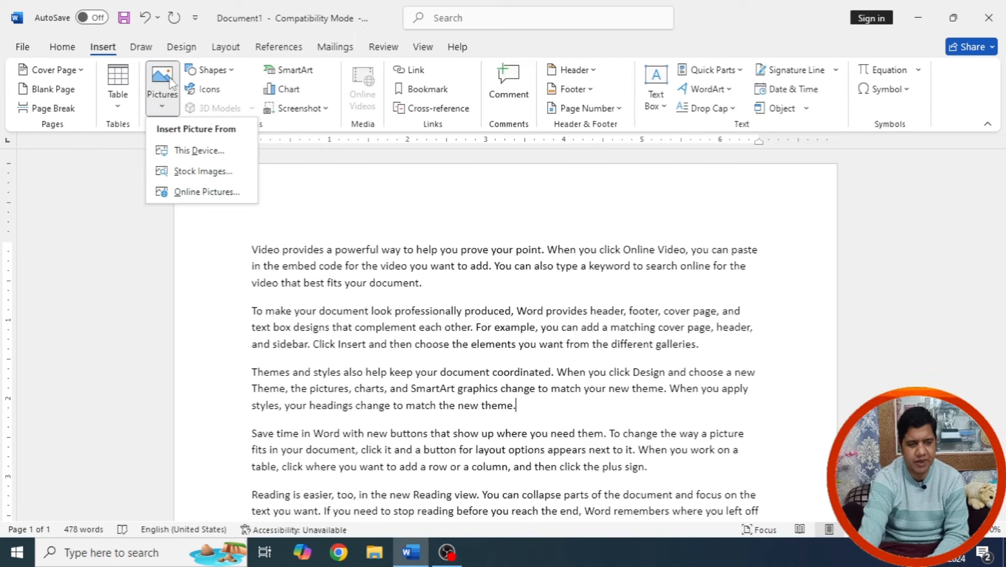
{"action": "left_click", "coordinate": [205, 155]}
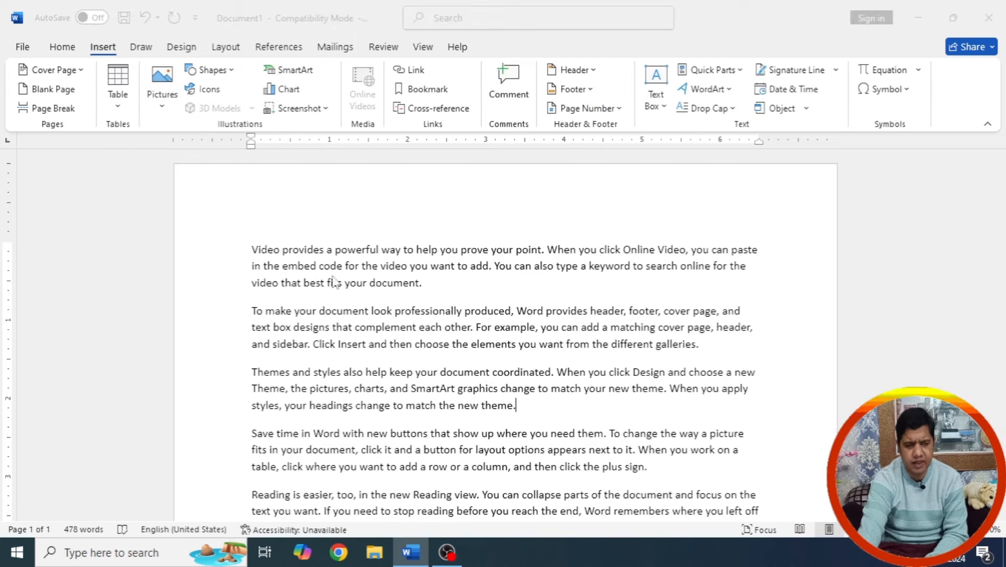
Step: Insert the Open Source picture and drag it into the first paragraph
{"action": "double_click", "coordinate": [260, 120]}
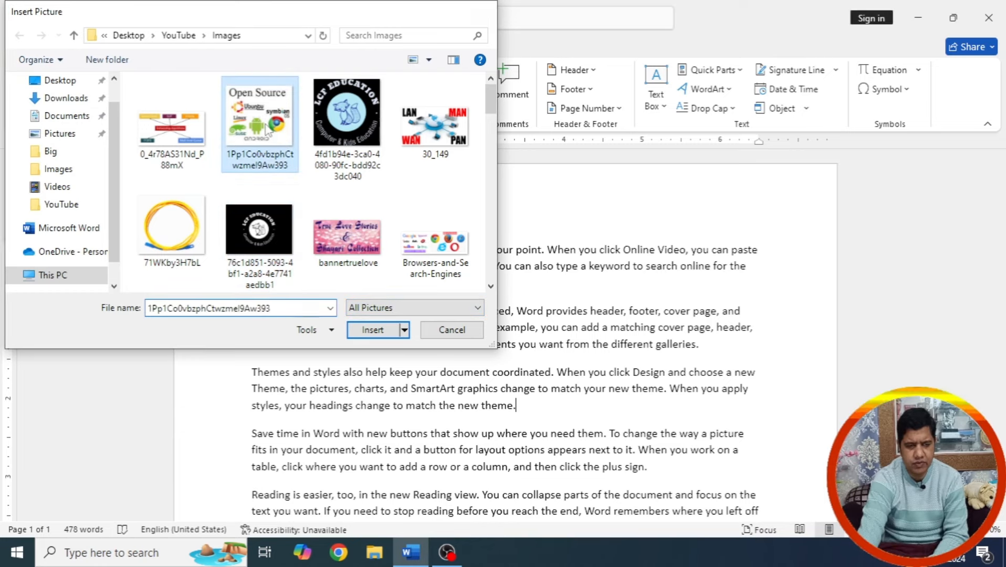
{"action": "left_click_drag", "start_coordinate": [577, 448], "coordinate": [647, 345]}
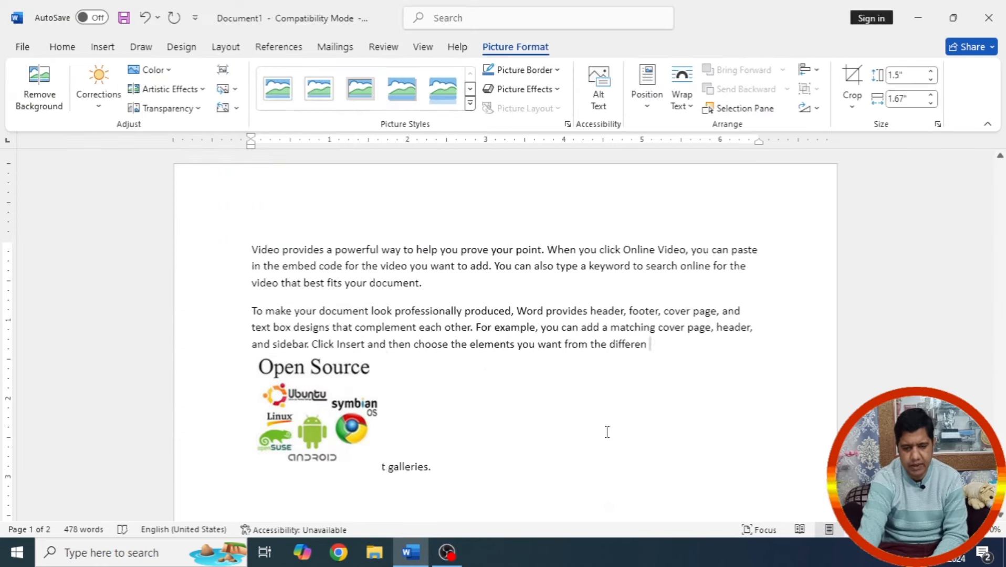
{"action": "left_click_drag", "start_coordinate": [350, 410], "coordinate": [368, 285]}
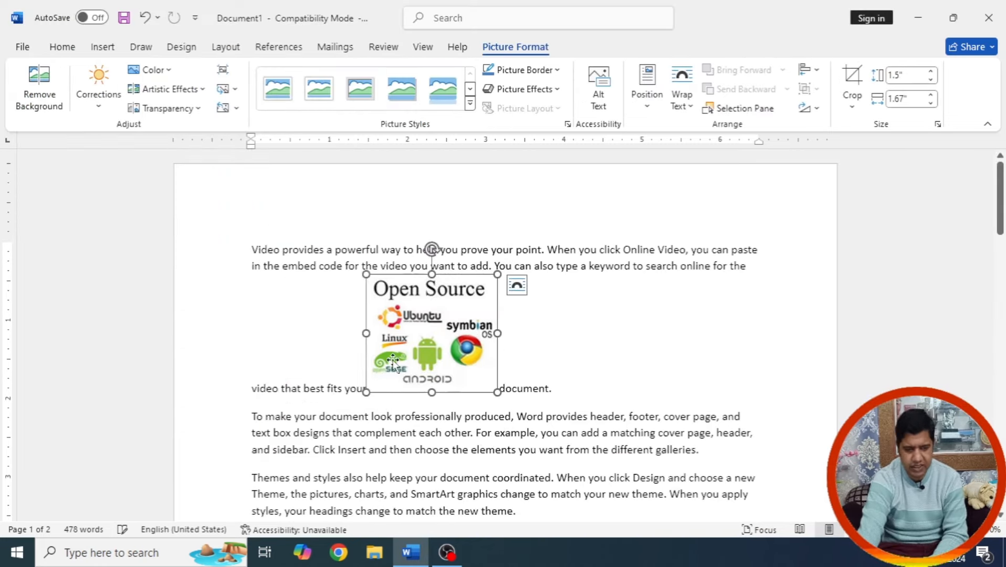
{"action": "left_click_drag", "start_coordinate": [429, 340], "coordinate": [661, 306]}
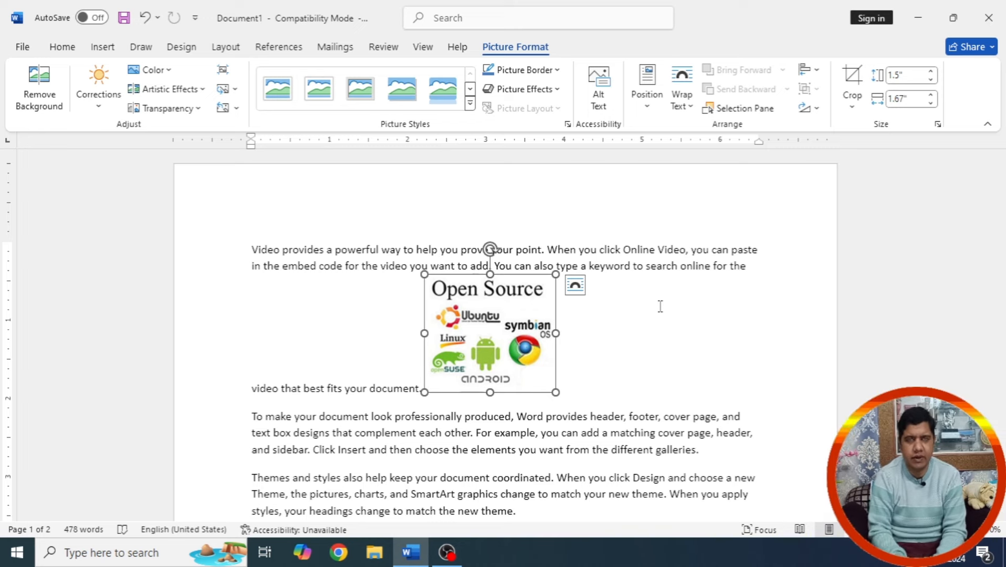
Step: Enlarge the picture to about 3.3 by 3.67 inches and keep it upright
{"action": "left_click_drag", "start_coordinate": [555, 392], "coordinate": [711, 478]}
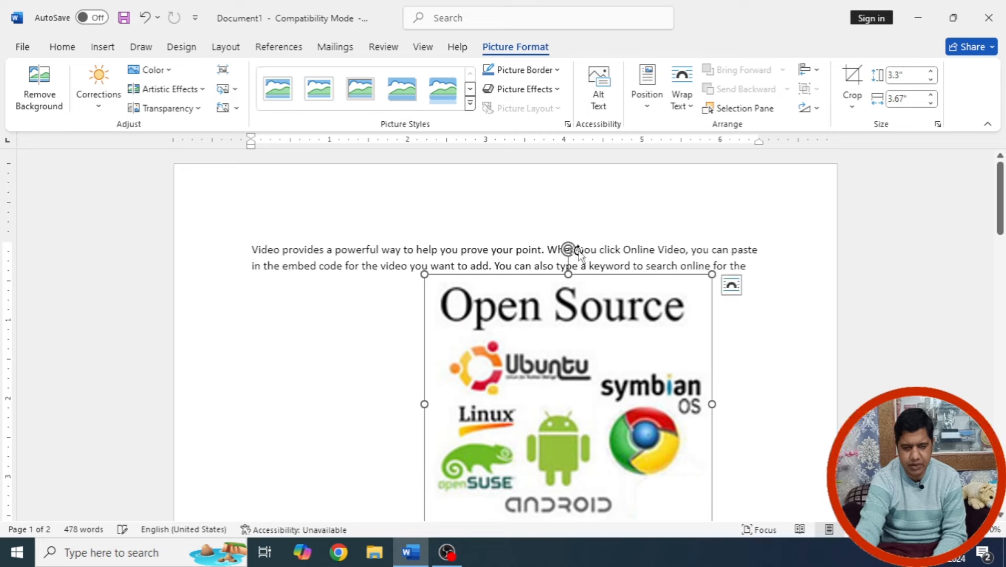
{"action": "left_click_drag", "start_coordinate": [578, 252], "coordinate": [570, 279]}
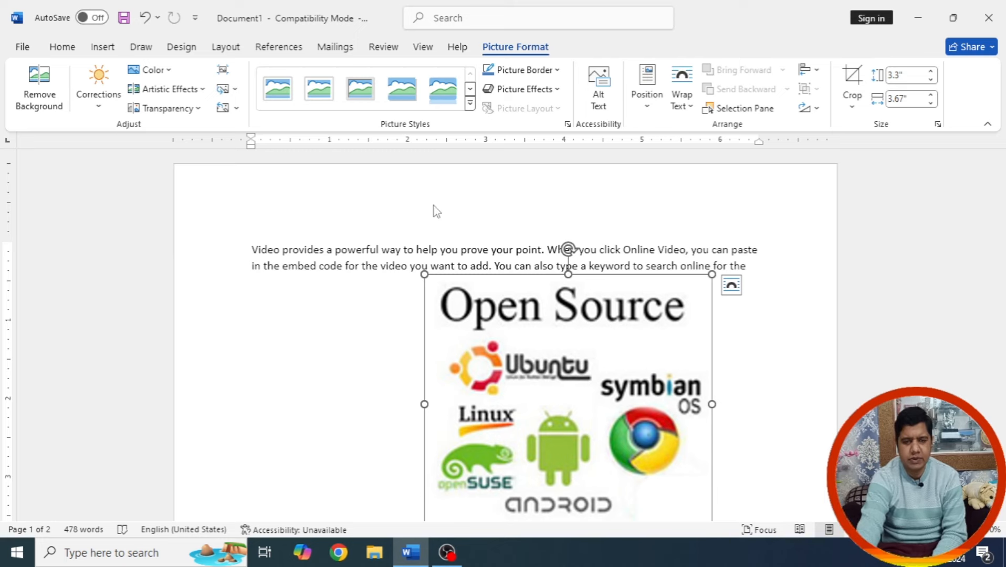
{"action": "left_click", "coordinate": [681, 107]}
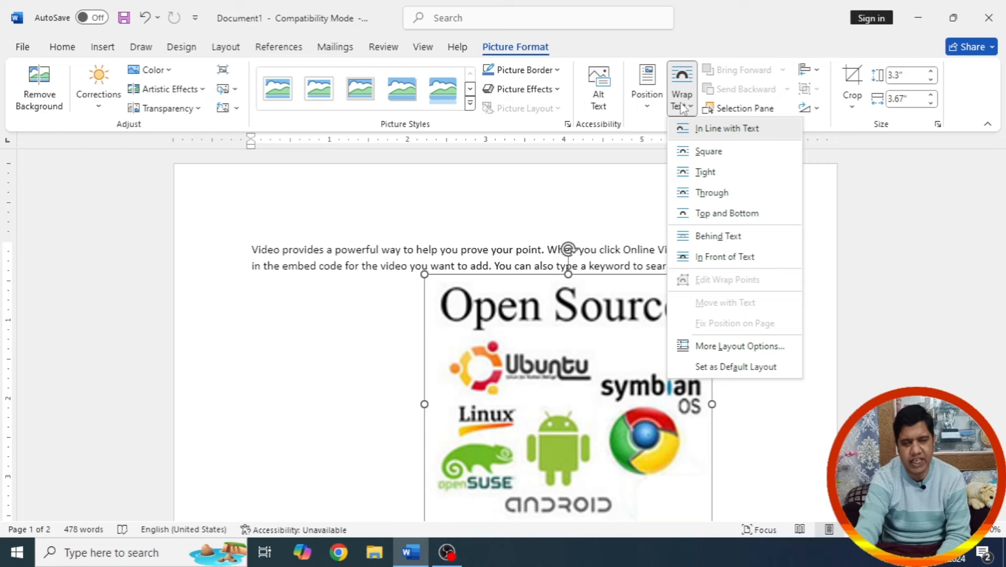
Step: Apply Square wrapping and shrink the picture to 2.08" x 2.31"
{"action": "left_click", "coordinate": [698, 151]}
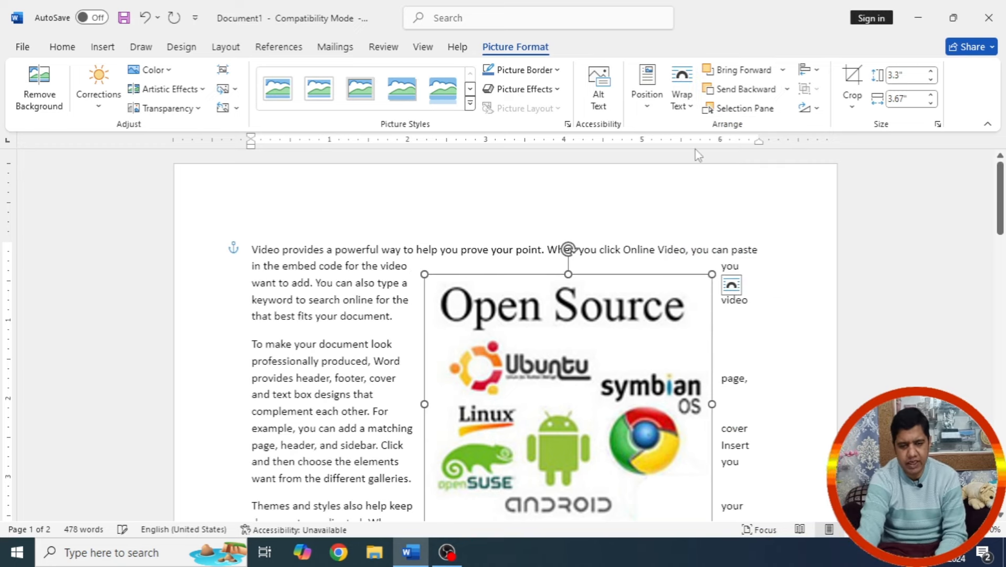
{"action": "left_click_drag", "start_coordinate": [633, 391], "coordinate": [680, 366]}
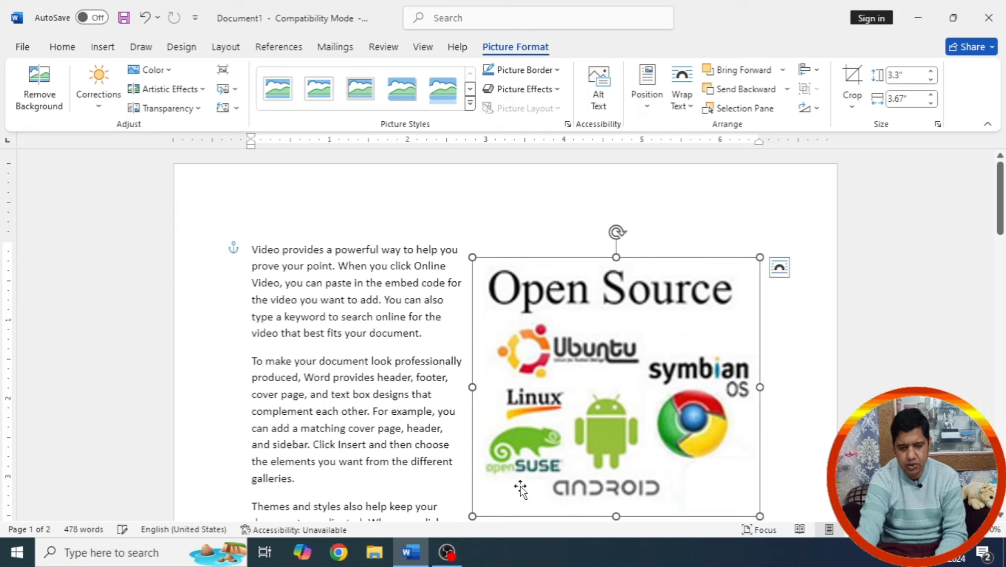
{"action": "left_click_drag", "start_coordinate": [472, 516], "coordinate": [578, 396]}
{"action": "mouse_move", "coordinate": [693, 380]}
{"action": "left_mouse_down"}
{"action": "mouse_move", "coordinate": [667, 380]}
{"action": "mouse_move", "coordinate": [659, 414]}
{"action": "mouse_move", "coordinate": [619, 413]}
{"action": "mouse_move", "coordinate": [667, 390]}
{"action": "mouse_move", "coordinate": [688, 399]}
{"action": "left_mouse_up"}
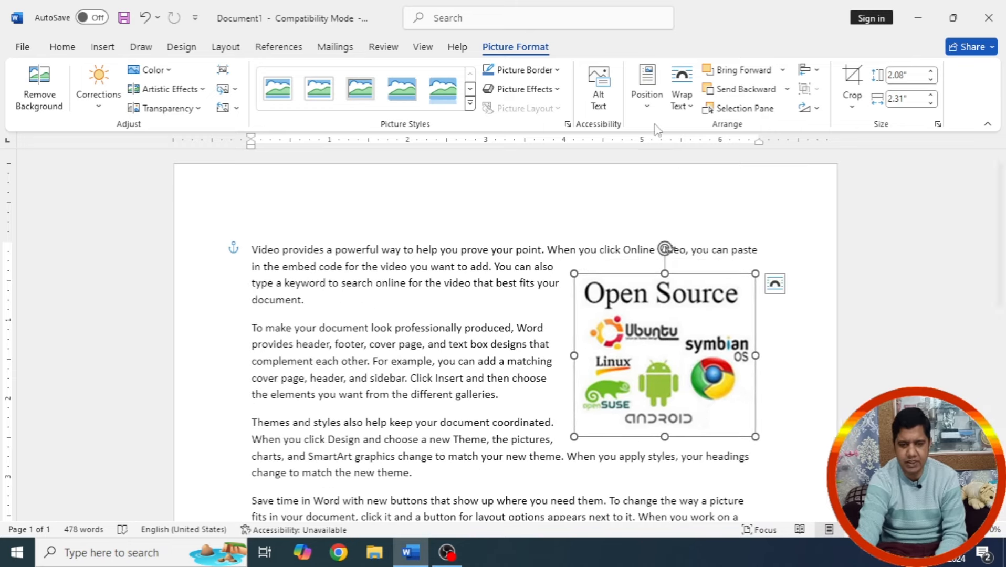
Step: Change the picture's text wrapping to Tight, then to Through
{"action": "left_click", "coordinate": [692, 110]}
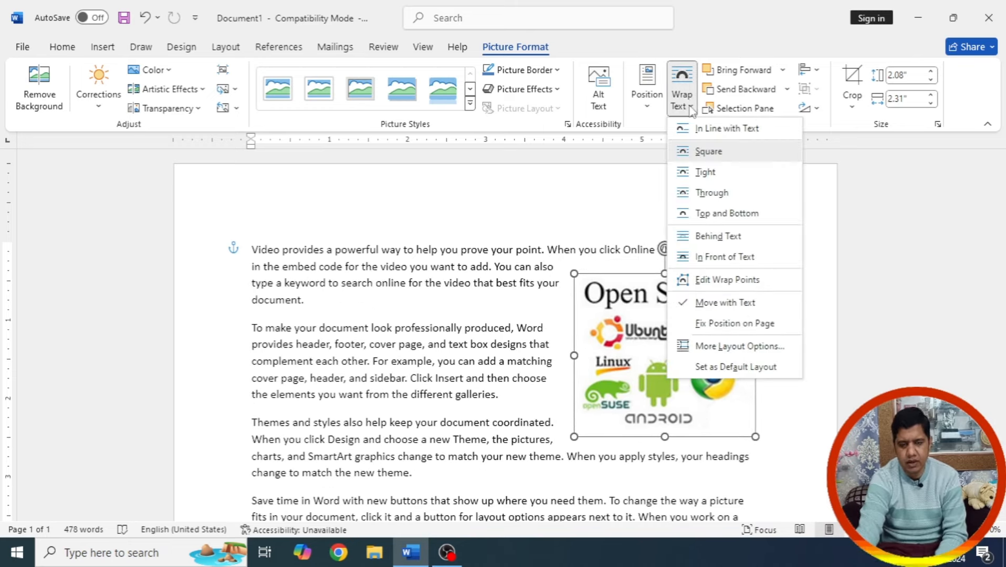
{"action": "left_click", "coordinate": [691, 176]}
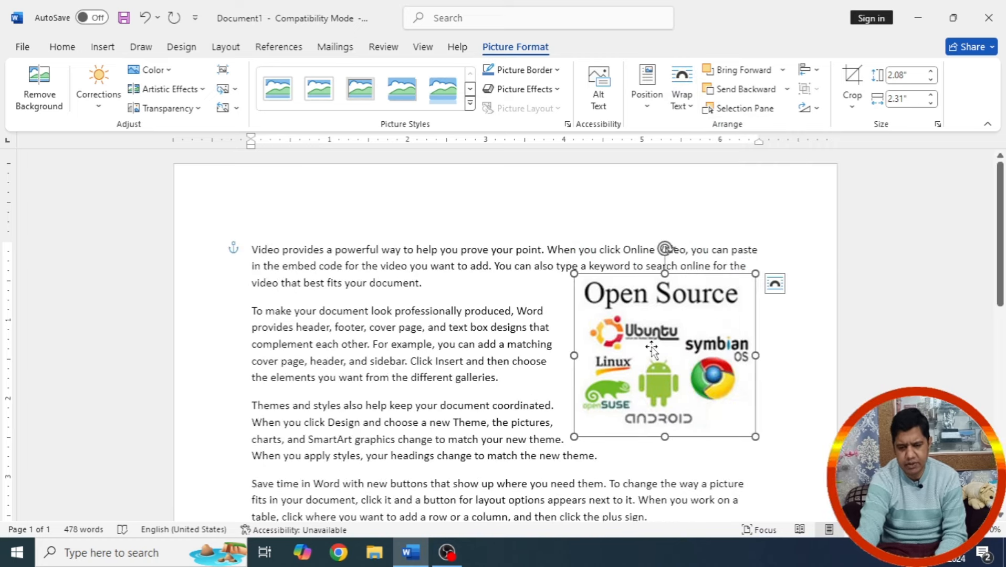
{"action": "left_click", "coordinate": [687, 109]}
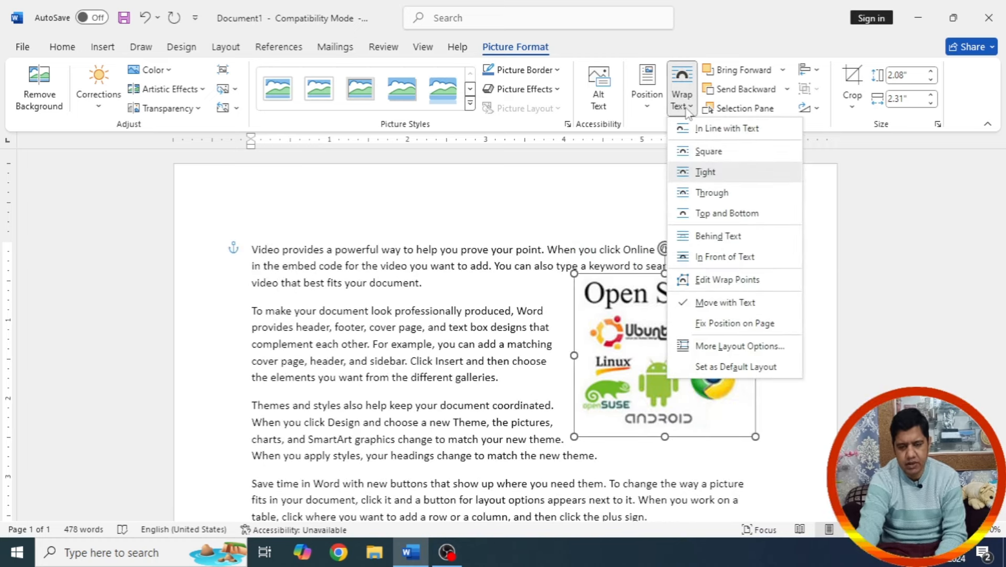
{"action": "left_click", "coordinate": [691, 197]}
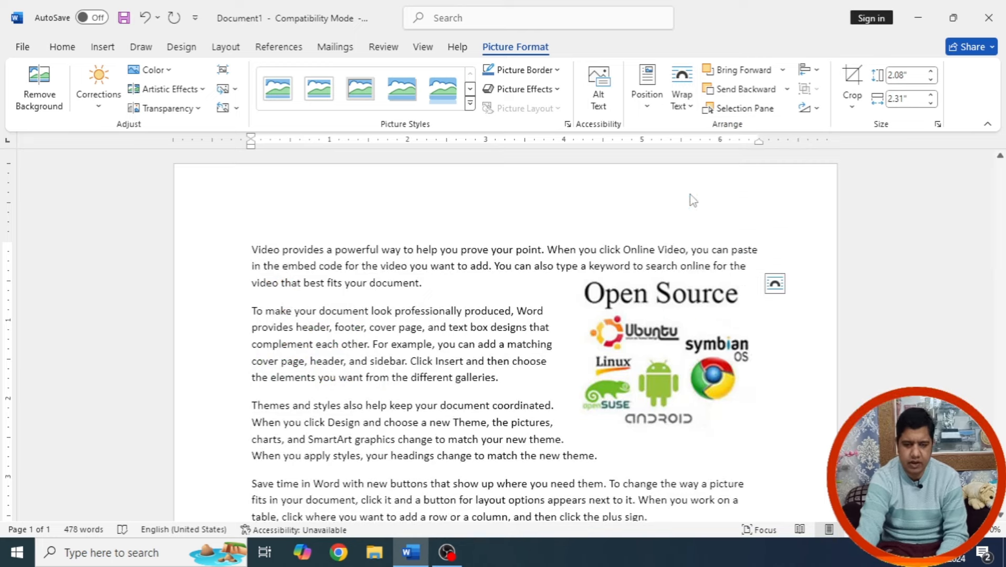
Step: Position the picture at the right of the paragraphs, keeping Through wrapping
{"action": "left_click_drag", "start_coordinate": [676, 329], "coordinate": [482, 305]}
{"action": "left_click_drag", "start_coordinate": [600, 308], "coordinate": [673, 332]}
{"action": "left_click", "coordinate": [681, 86]}
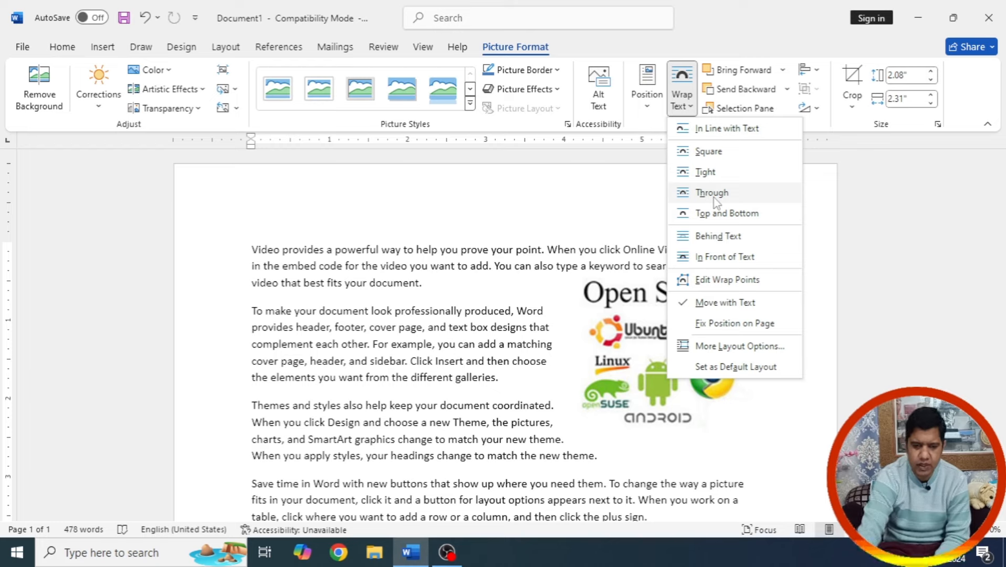
{"action": "left_click", "coordinate": [714, 199]}
{"action": "left_click_drag", "start_coordinate": [675, 332], "coordinate": [680, 304]}
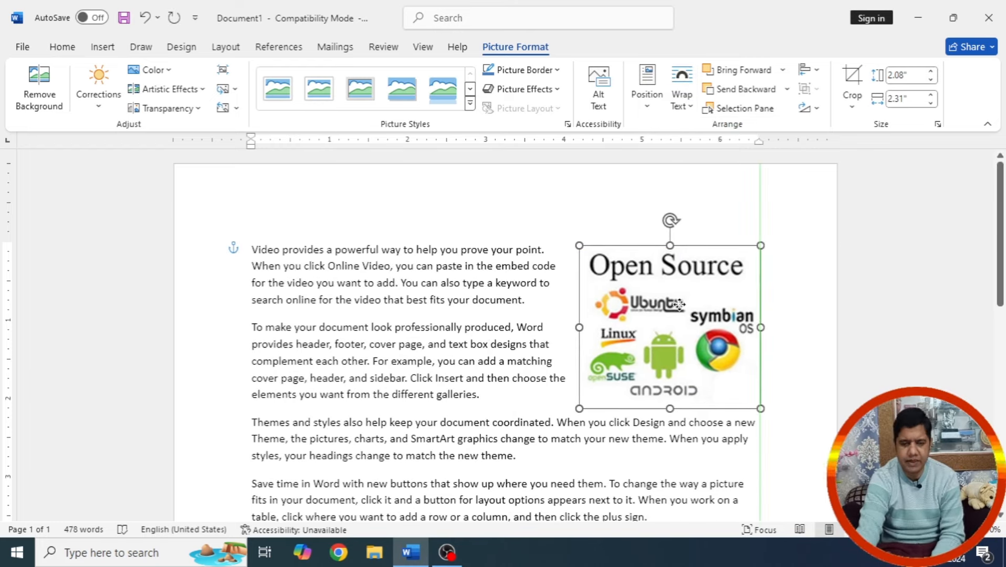
{"action": "left_click", "coordinate": [681, 94]}
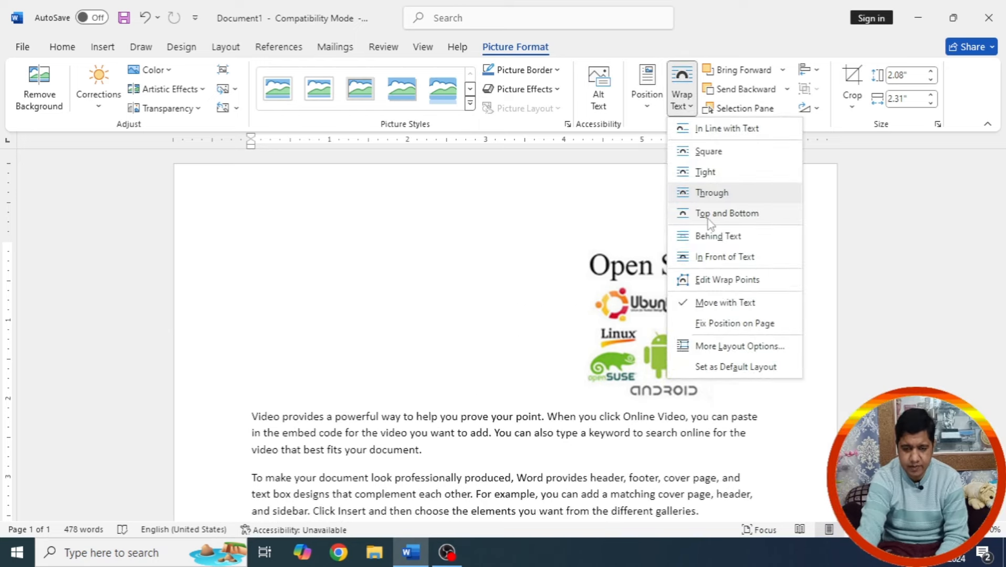
Step: Apply Top and Bottom wrapping, move the picture beside paragraphs two and three, and show its wrap points
{"action": "left_click", "coordinate": [710, 223]}
{"action": "left_click_drag", "start_coordinate": [683, 305], "coordinate": [525, 376]}
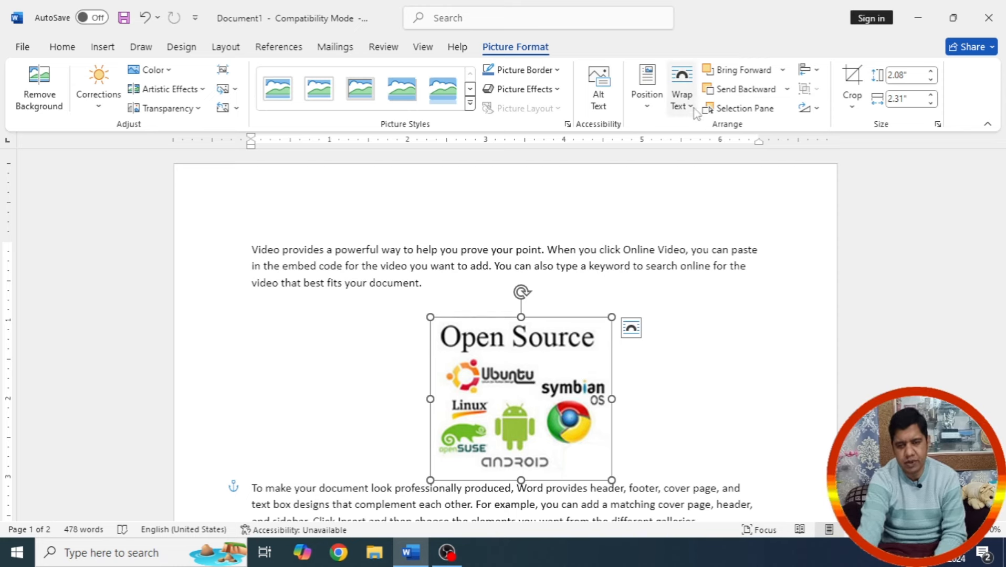
{"action": "left_click", "coordinate": [682, 90]}
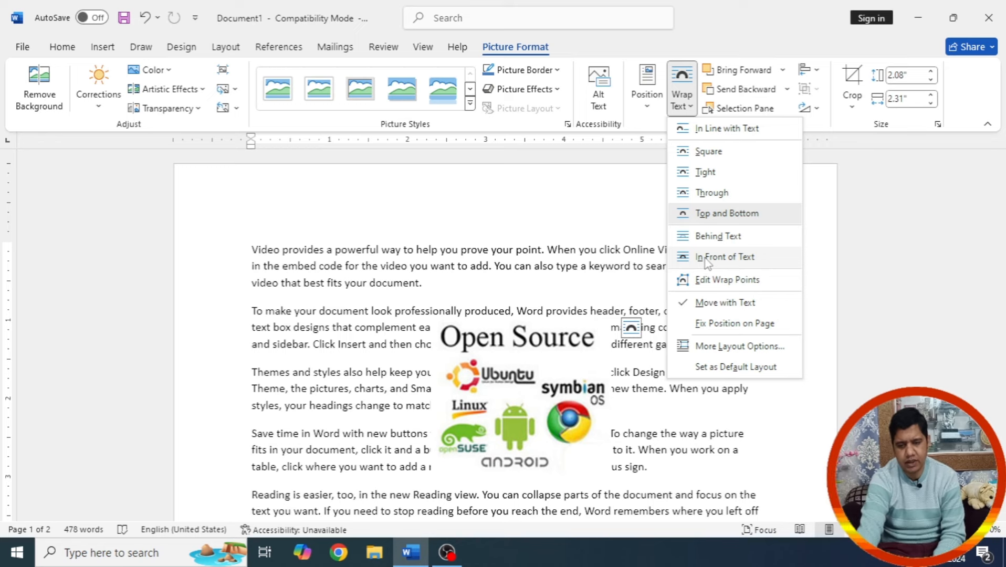
{"action": "left_click", "coordinate": [706, 281]}
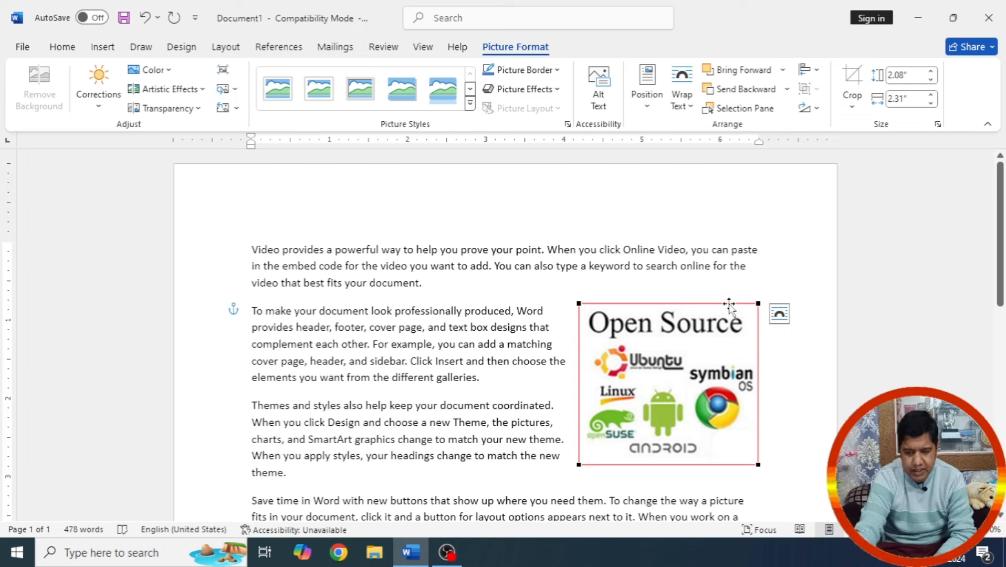
Step: Pull the Open Source picture's top and right wrap edges inward with new wrap points
{"action": "left_click_drag", "start_coordinate": [726, 308], "coordinate": [725, 312]}
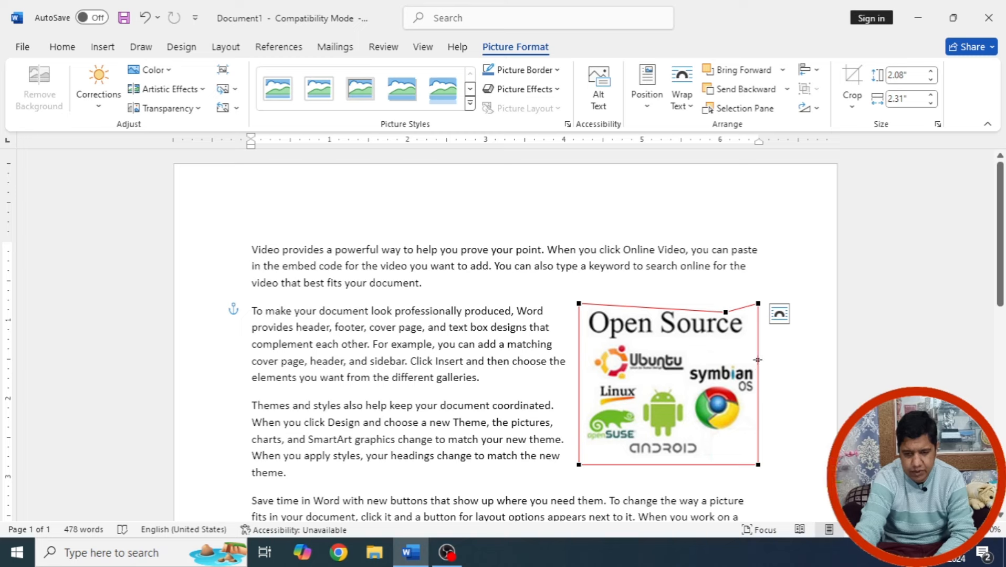
{"action": "left_click_drag", "start_coordinate": [756, 359], "coordinate": [752, 356]}
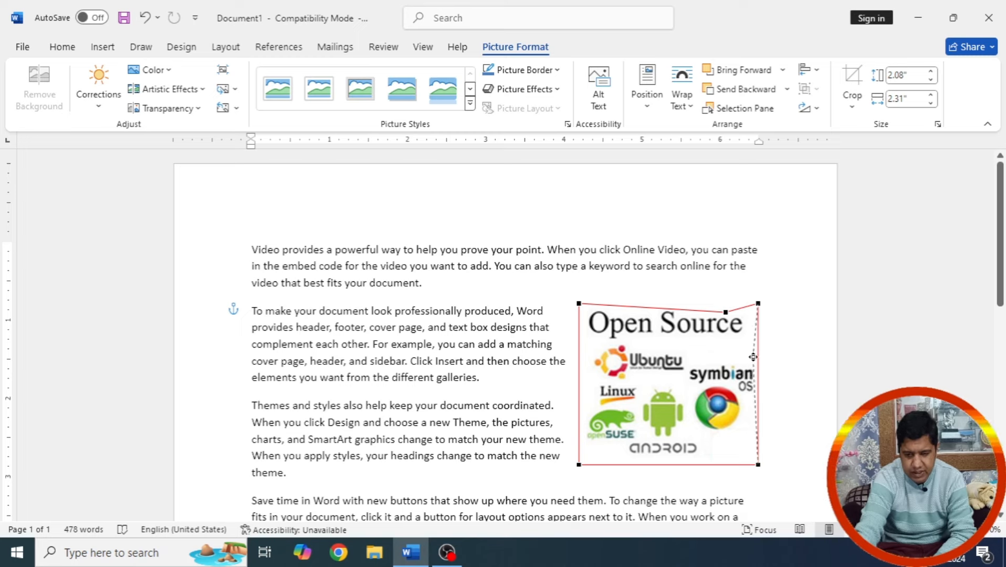
{"action": "left_click_drag", "start_coordinate": [757, 304], "coordinate": [603, 349]}
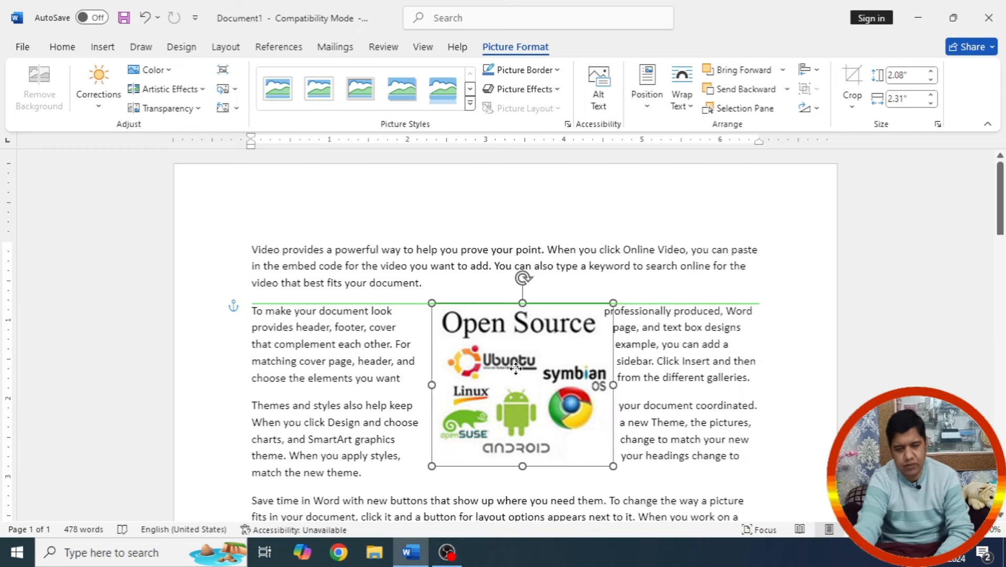
{"action": "left_click", "coordinate": [667, 344]}
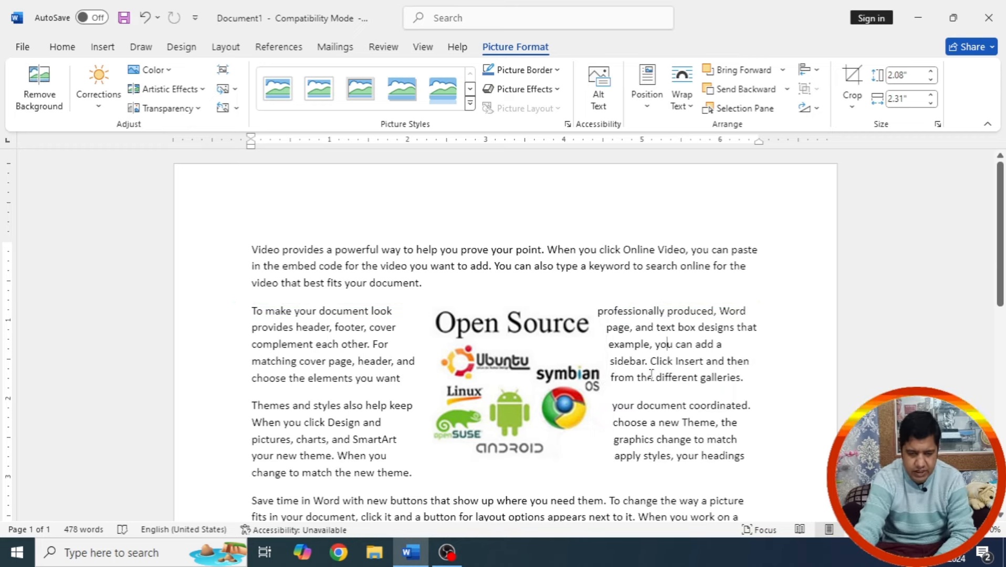
Step: Re-enter Edit Wrap Points and pull the bottom, right and left wrap edges inward
{"action": "left_click", "coordinate": [593, 412]}
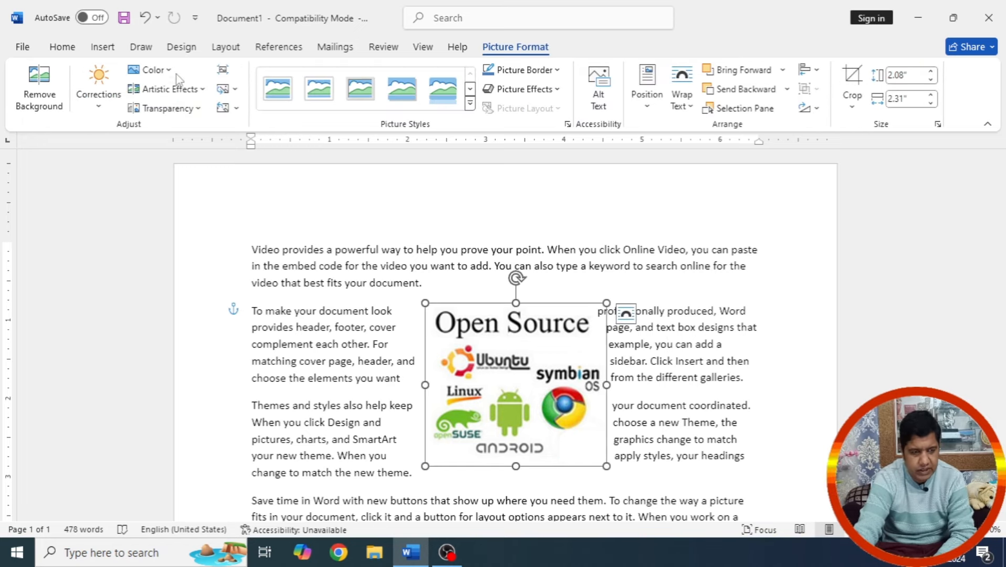
{"action": "left_click", "coordinate": [681, 97]}
{"action": "left_click", "coordinate": [706, 283]}
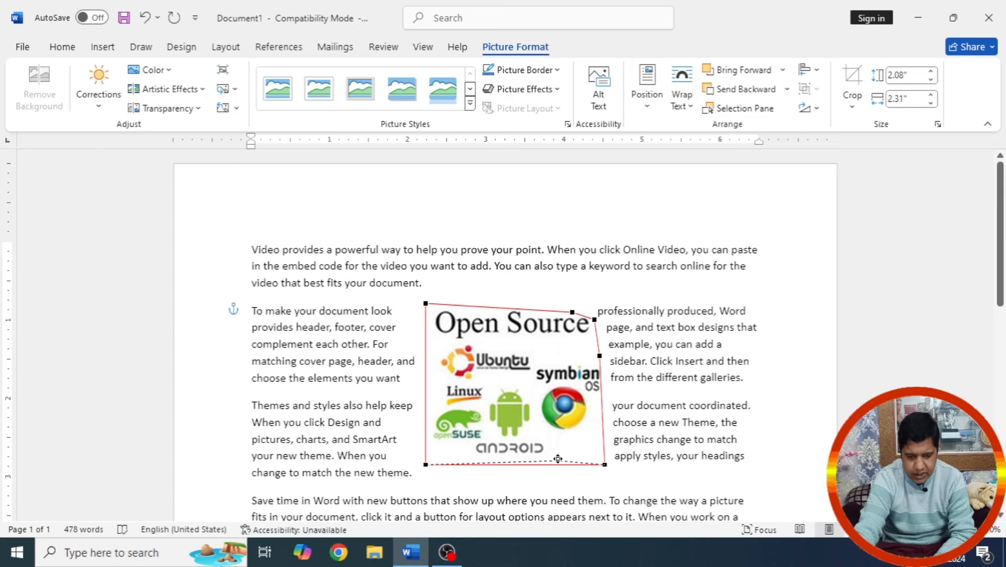
{"action": "left_click_drag", "start_coordinate": [551, 465], "coordinate": [558, 454]}
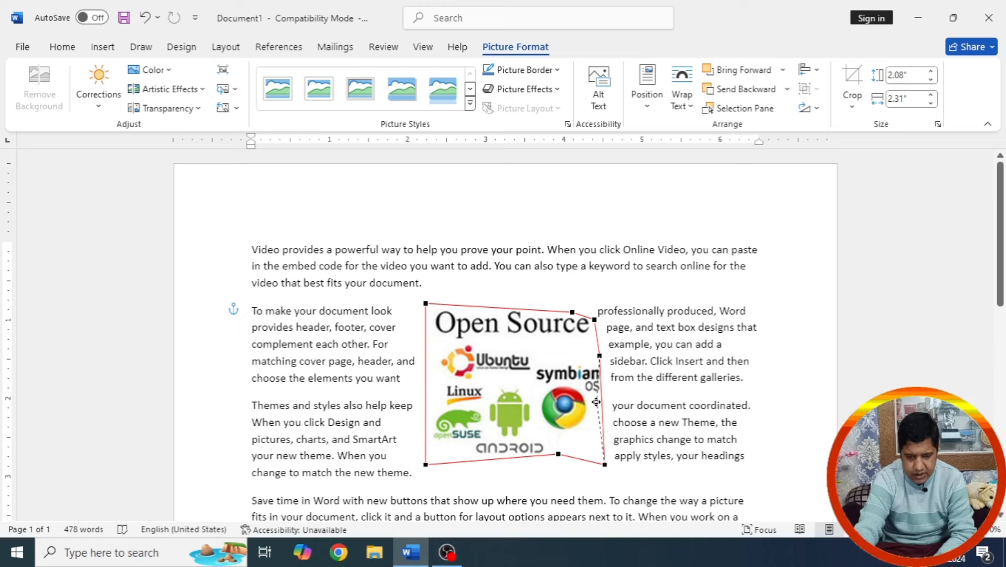
{"action": "left_click_drag", "start_coordinate": [601, 398], "coordinate": [595, 401]}
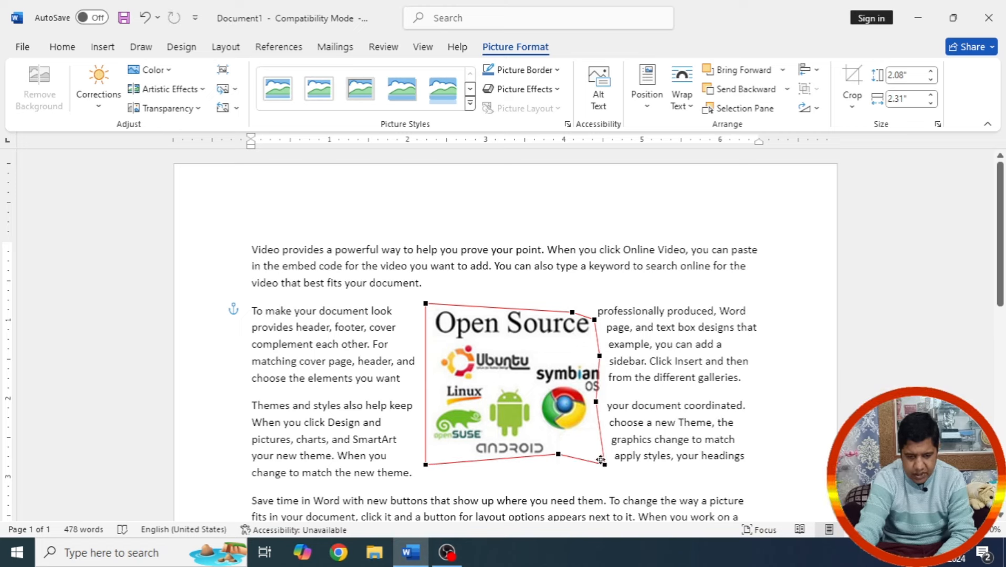
{"action": "left_click_drag", "start_coordinate": [602, 466], "coordinate": [580, 428]}
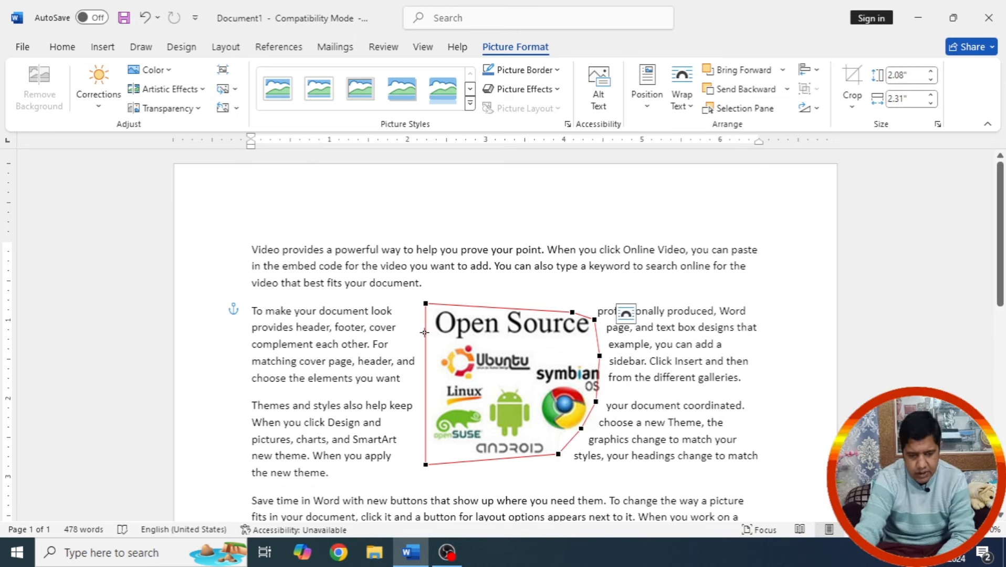
{"action": "left_click_drag", "start_coordinate": [431, 335], "coordinate": [440, 348]}
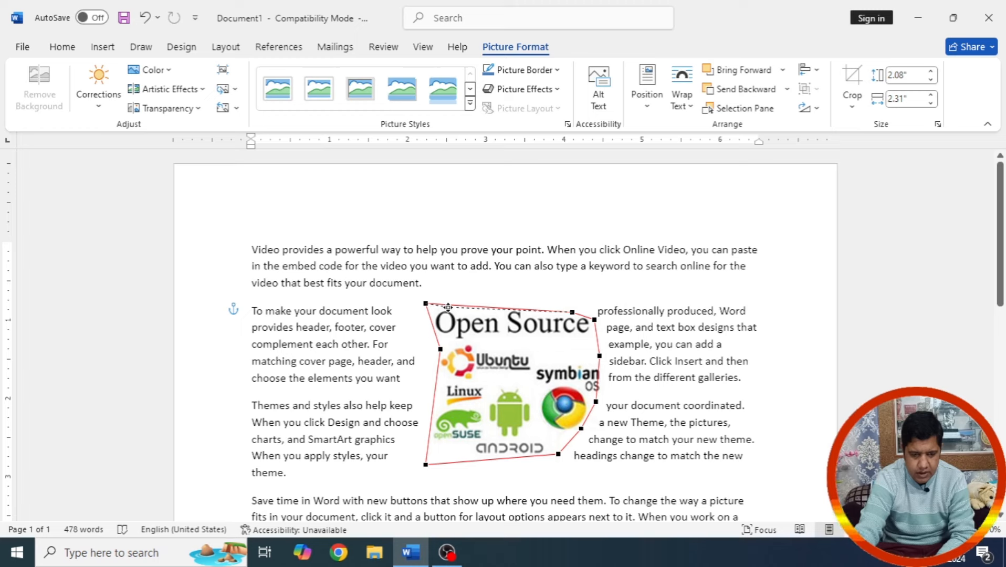
{"action": "left_click_drag", "start_coordinate": [447, 308], "coordinate": [447, 308]}
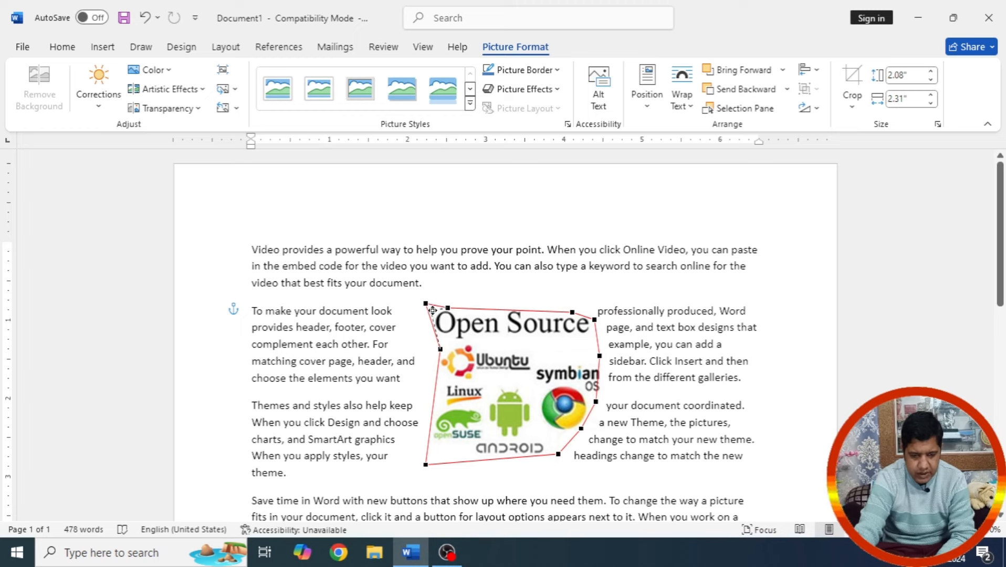
{"action": "left_click", "coordinate": [725, 379]}
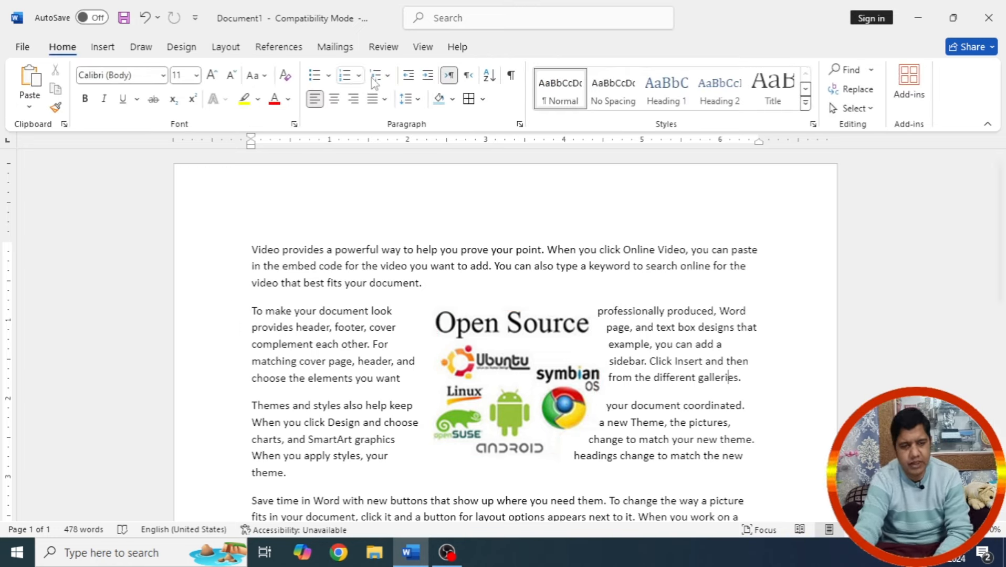
Step: Set the picture's wrapping to Through and move it to the top right of the text
{"action": "left_click", "coordinate": [504, 309]}
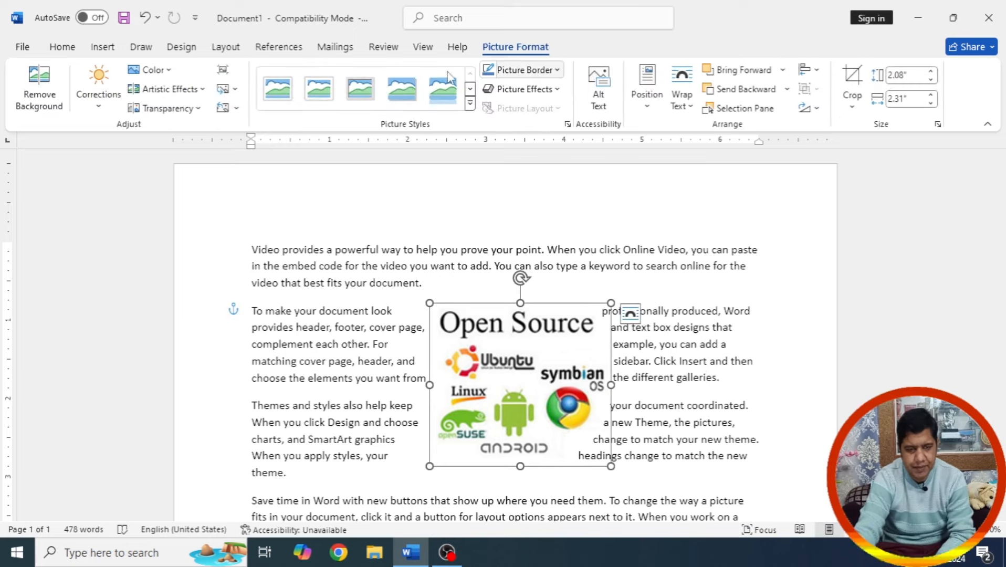
{"action": "left_click", "coordinate": [689, 105]}
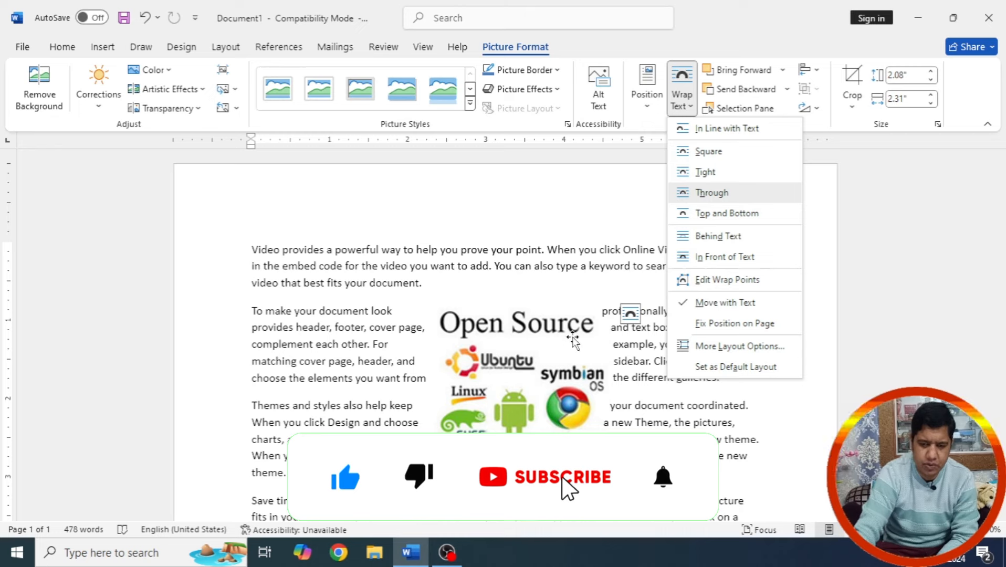
{"action": "left_click", "coordinate": [698, 195]}
{"action": "left_click", "coordinate": [681, 89]}
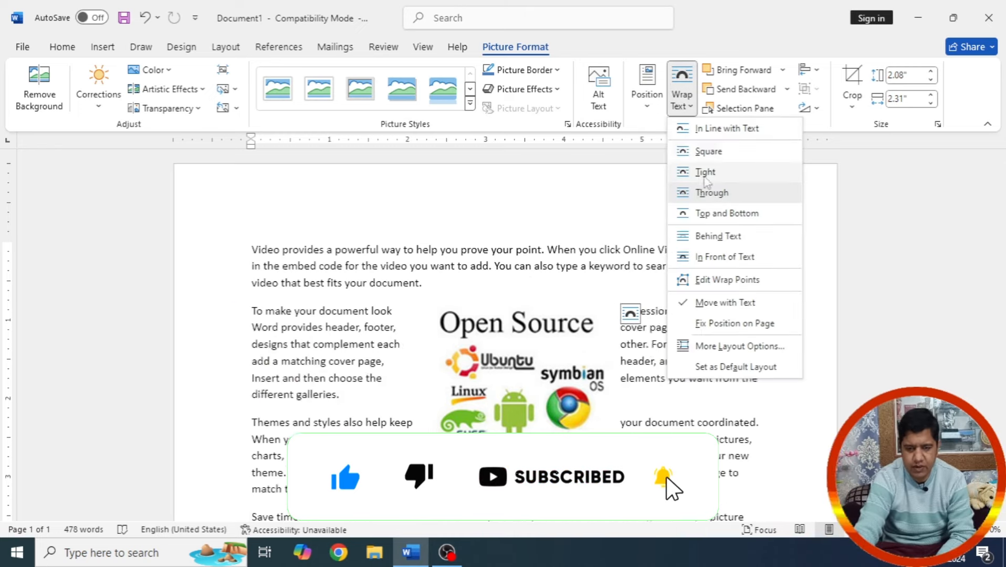
{"action": "left_click", "coordinate": [706, 190]}
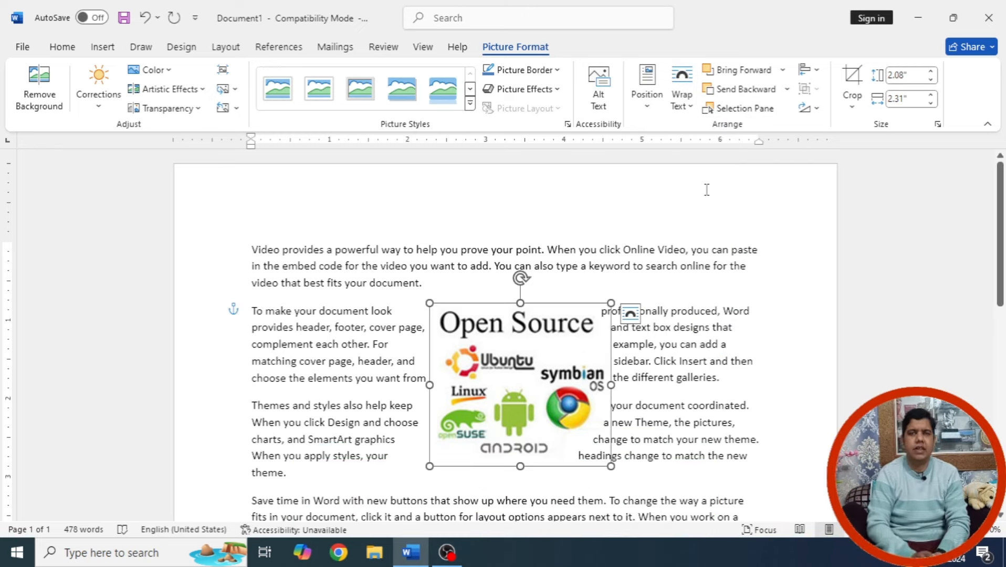
{"action": "left_click_drag", "start_coordinate": [575, 331], "coordinate": [658, 325]}
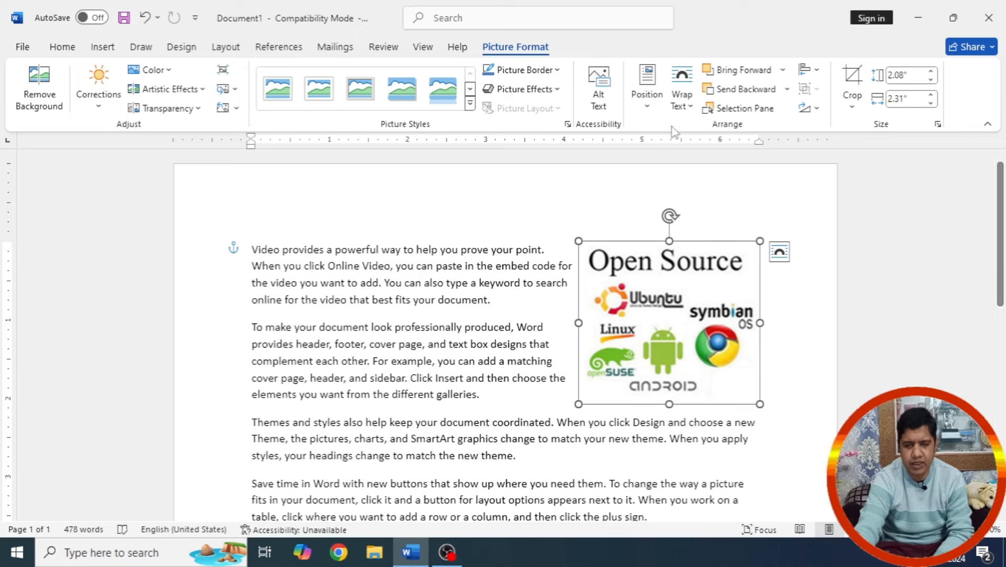
Step: Switch the picture to Behind Text and drag it behind the third and fourth paragraphs
{"action": "left_click", "coordinate": [681, 95]}
{"action": "left_click", "coordinate": [719, 237]}
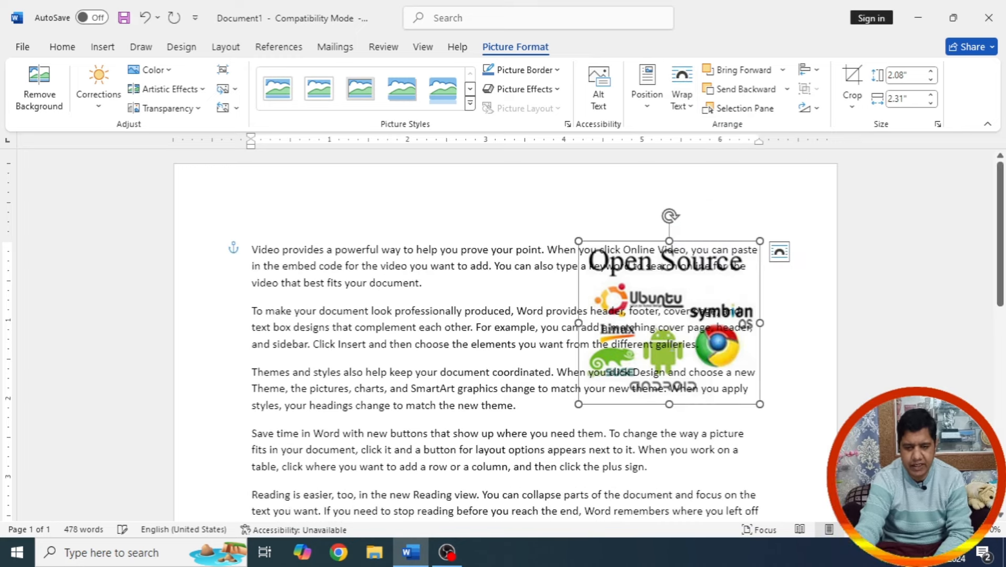
{"action": "left_click", "coordinate": [694, 374]}
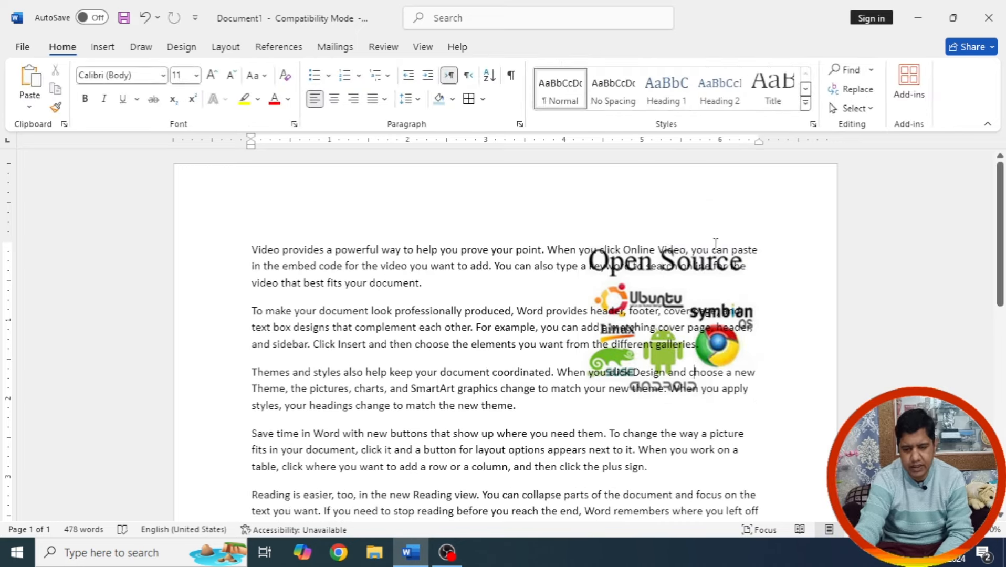
{"action": "left_click", "coordinate": [635, 286]}
{"action": "left_click_drag", "start_coordinate": [635, 286], "coordinate": [471, 409]}
Step: Move the picture back to the top right and set it In Front of Text
{"action": "left_click", "coordinate": [539, 419]}
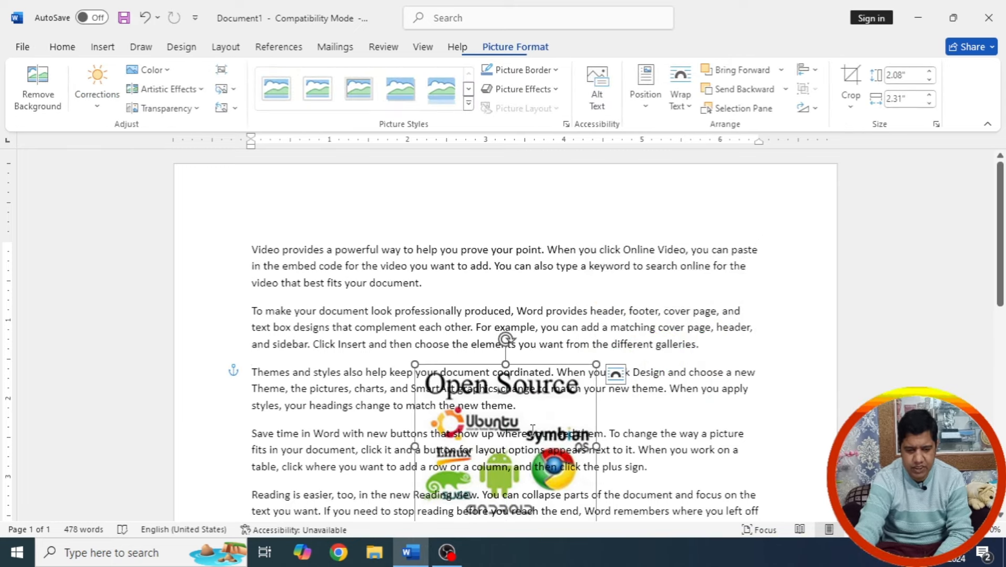
{"action": "left_click", "coordinate": [451, 403]}
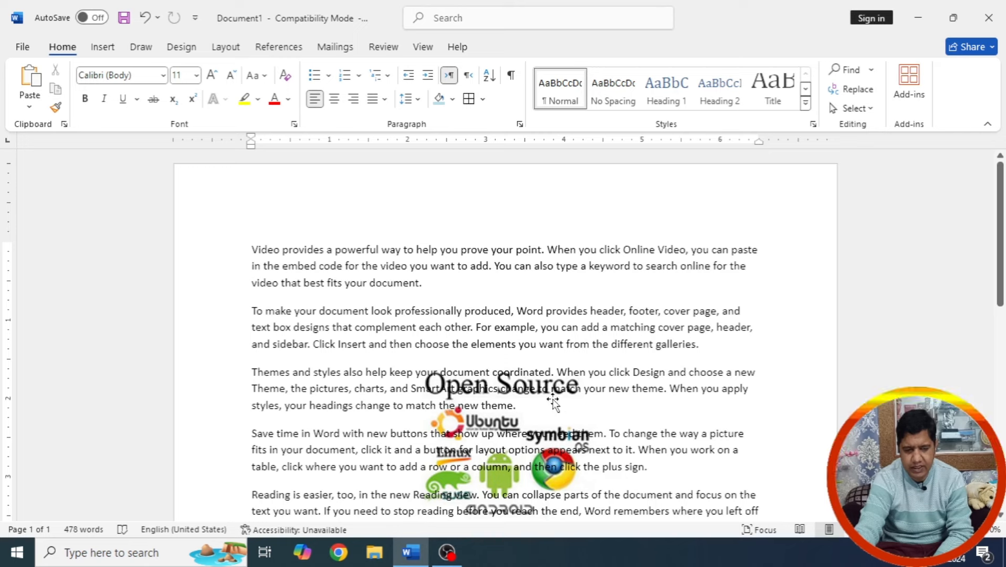
{"action": "left_click", "coordinate": [552, 399]}
{"action": "left_click_drag", "start_coordinate": [552, 399], "coordinate": [702, 268]}
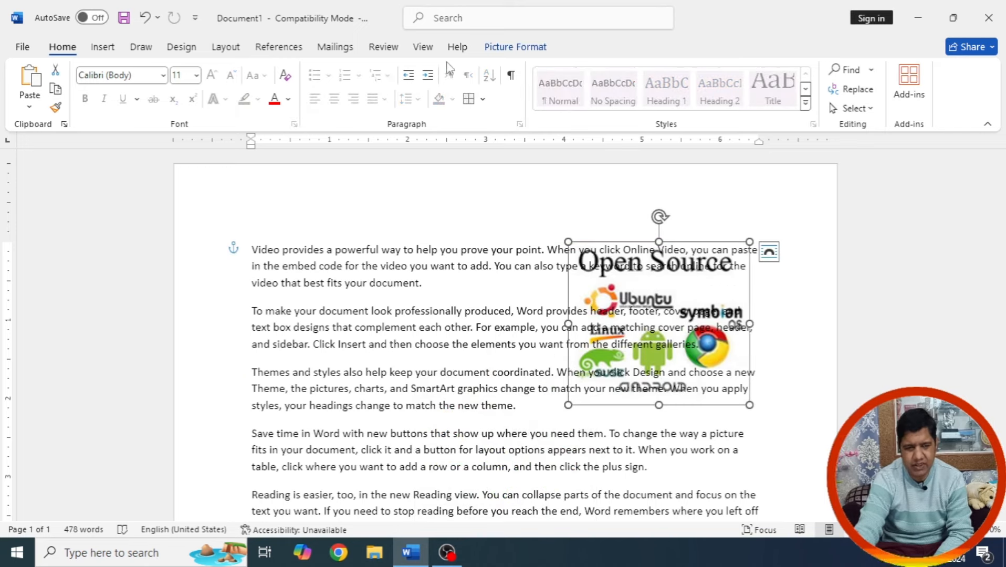
{"action": "left_click", "coordinate": [504, 51]}
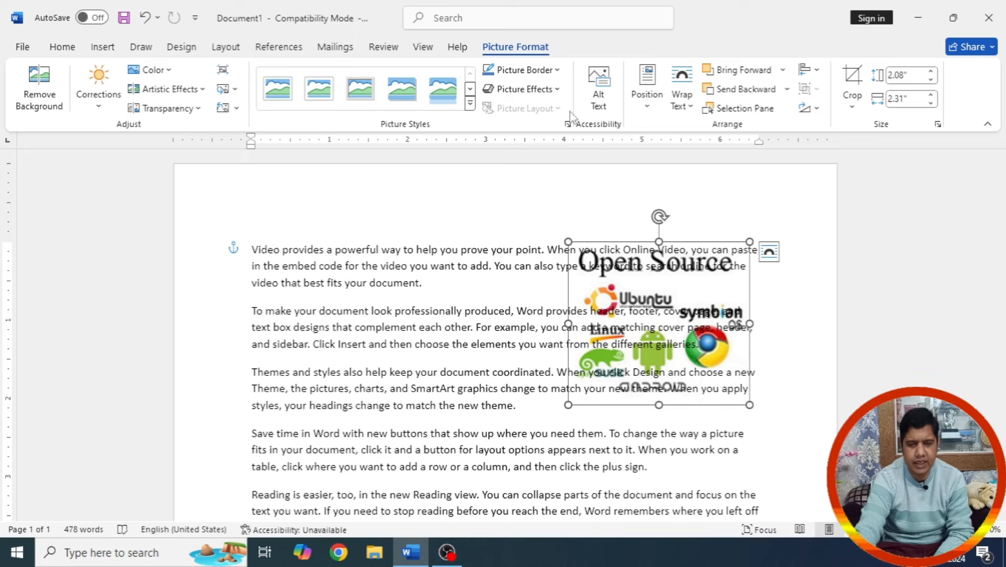
{"action": "left_click", "coordinate": [680, 102]}
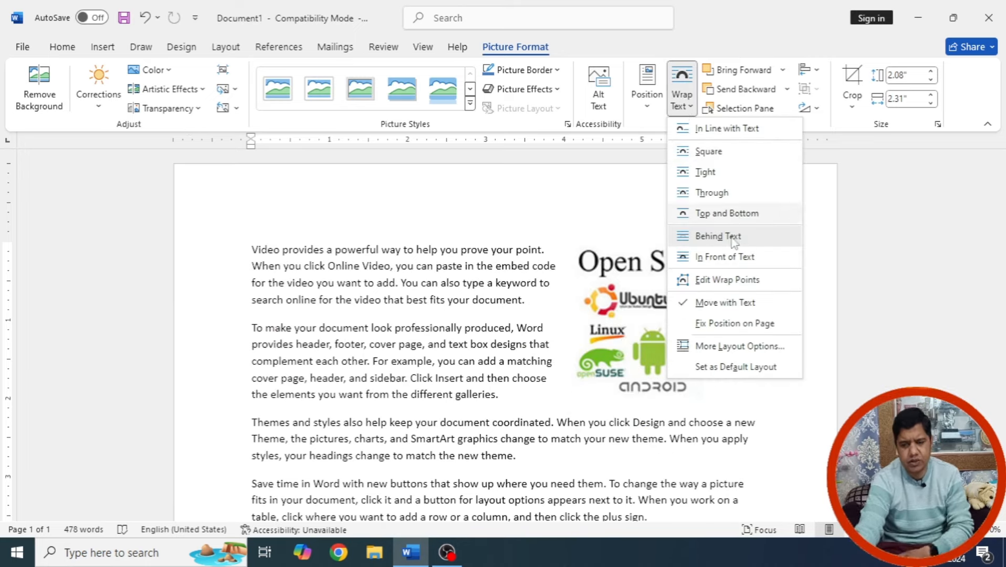
{"action": "left_click", "coordinate": [716, 258]}
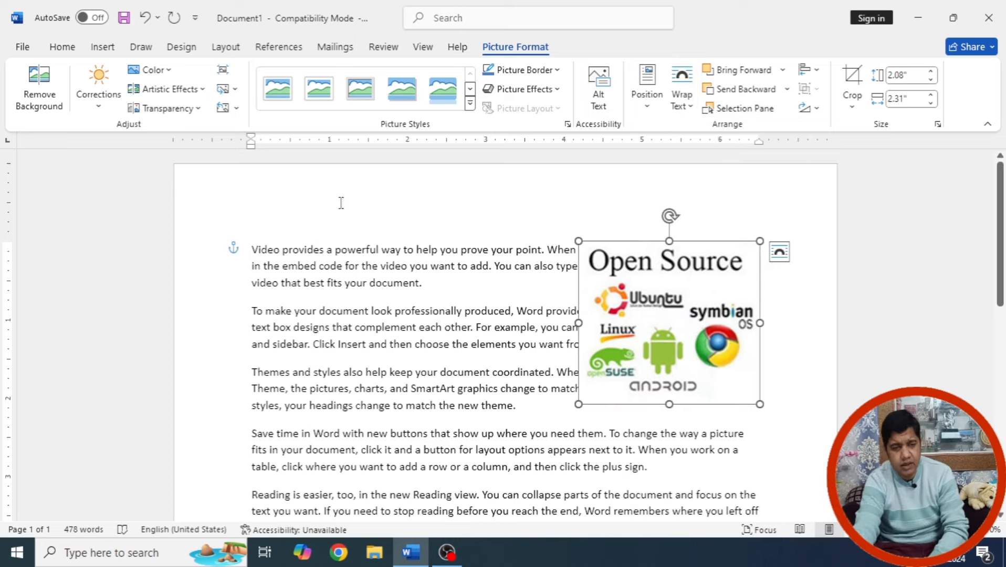
Step: Try Remove Background on the Open Source picture, then undo it
{"action": "left_click", "coordinate": [48, 96]}
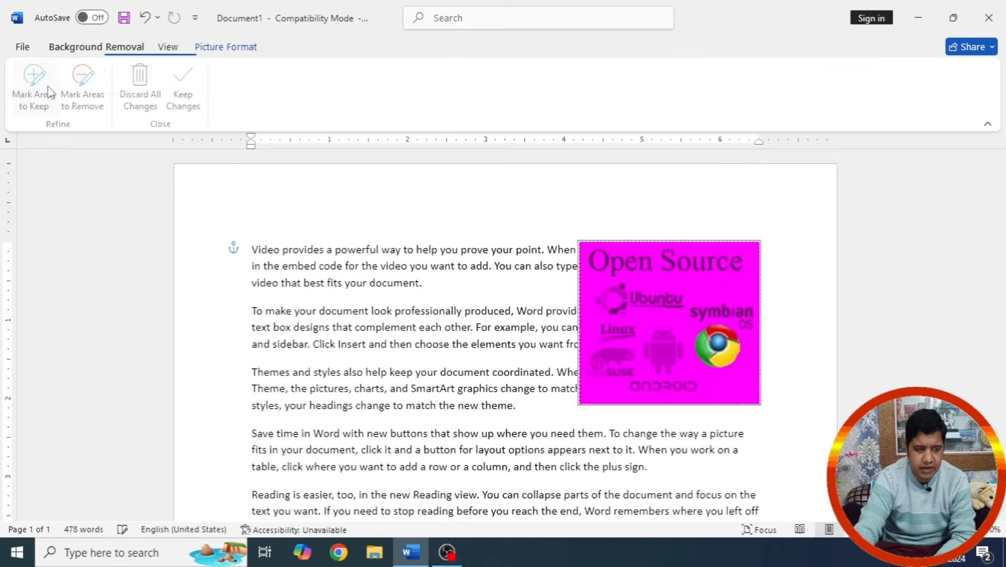
{"action": "left_click", "coordinate": [789, 351]}
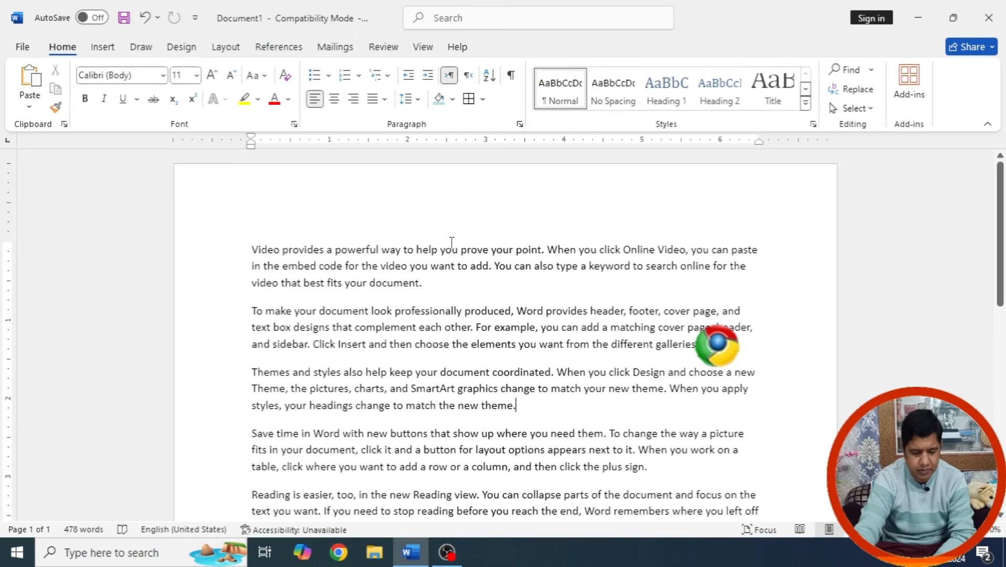
{"action": "key", "text": "ctrl+z"}
Step: Test In Front of Text, then set the picture's wrapping to Through
{"action": "left_click", "coordinate": [513, 353]}
{"action": "left_click", "coordinate": [635, 321]}
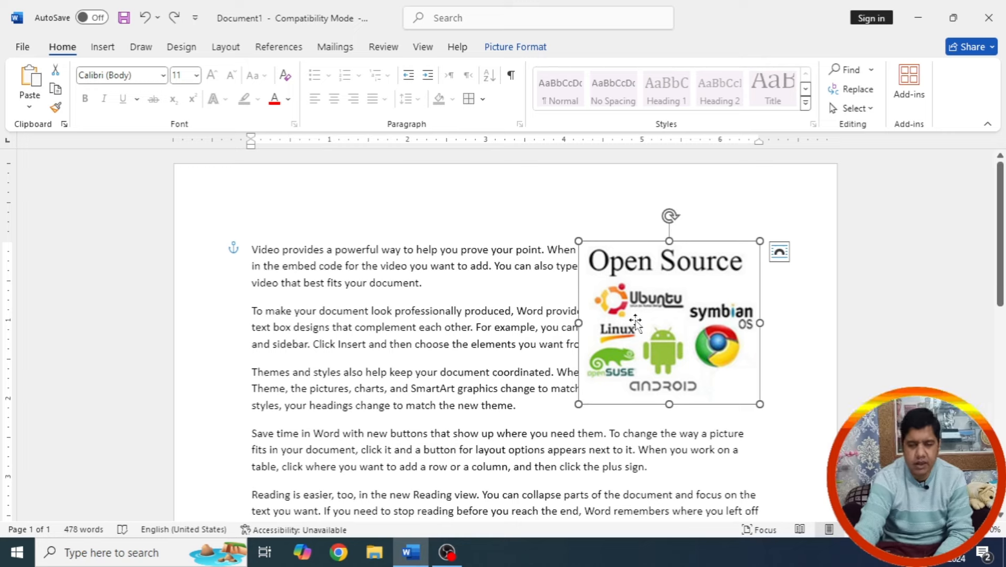
{"action": "left_click", "coordinate": [515, 47]}
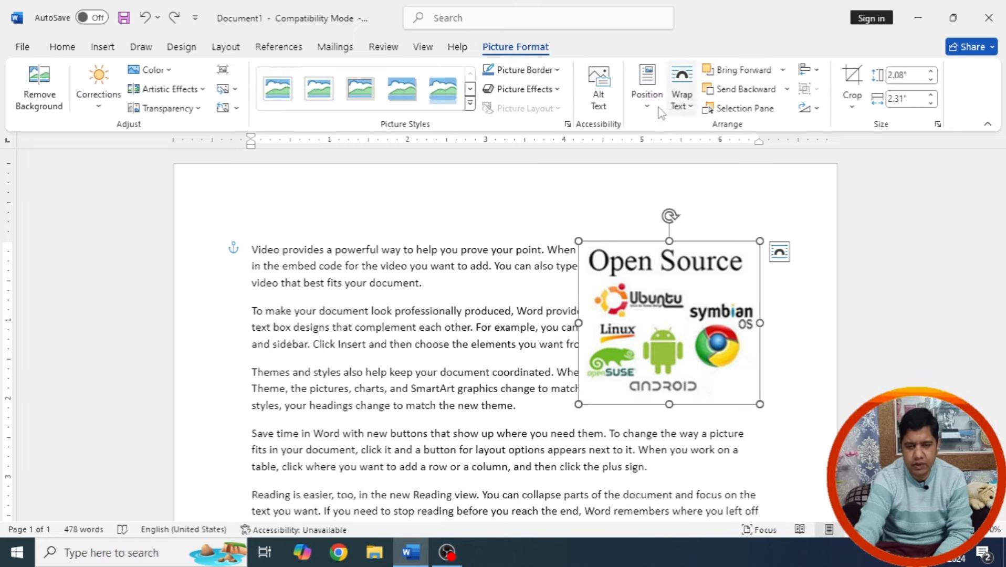
{"action": "left_click", "coordinate": [681, 100]}
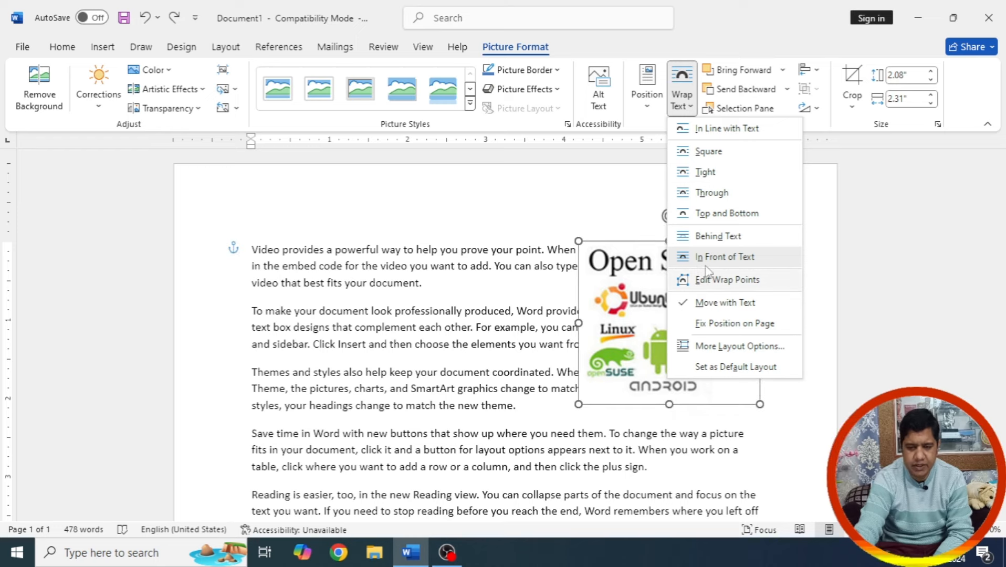
{"action": "left_click", "coordinate": [712, 262]}
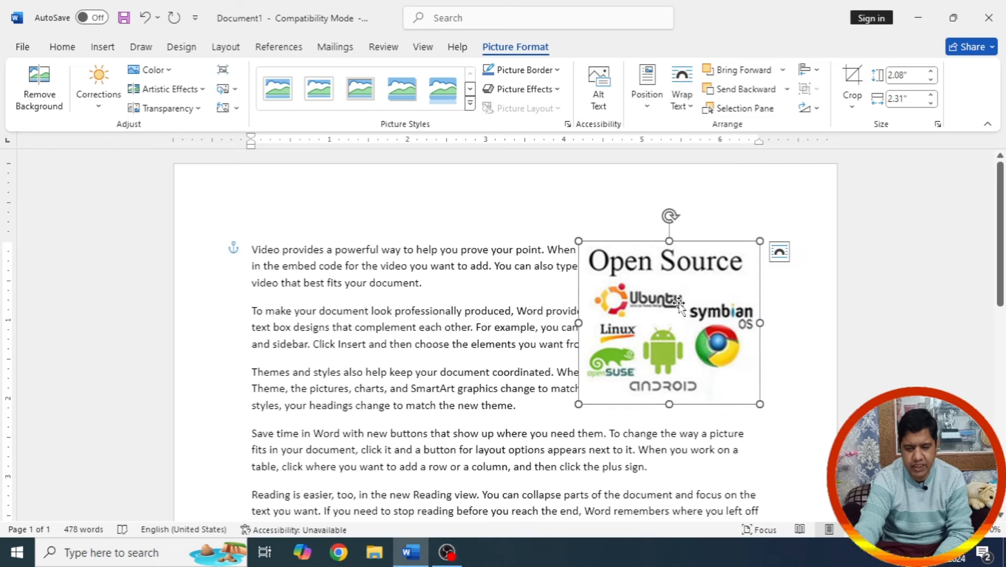
{"action": "left_click", "coordinate": [681, 94]}
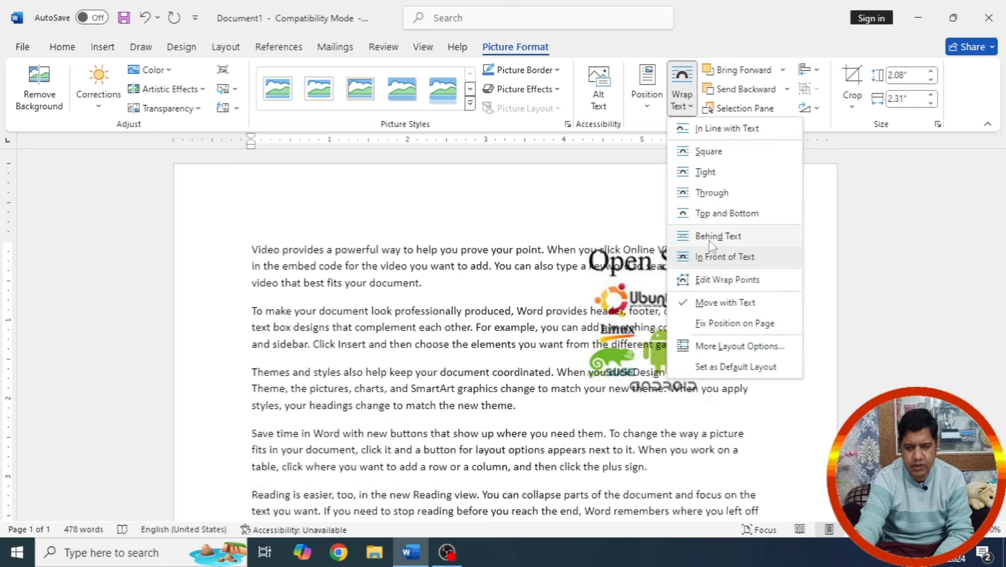
{"action": "left_click", "coordinate": [712, 194]}
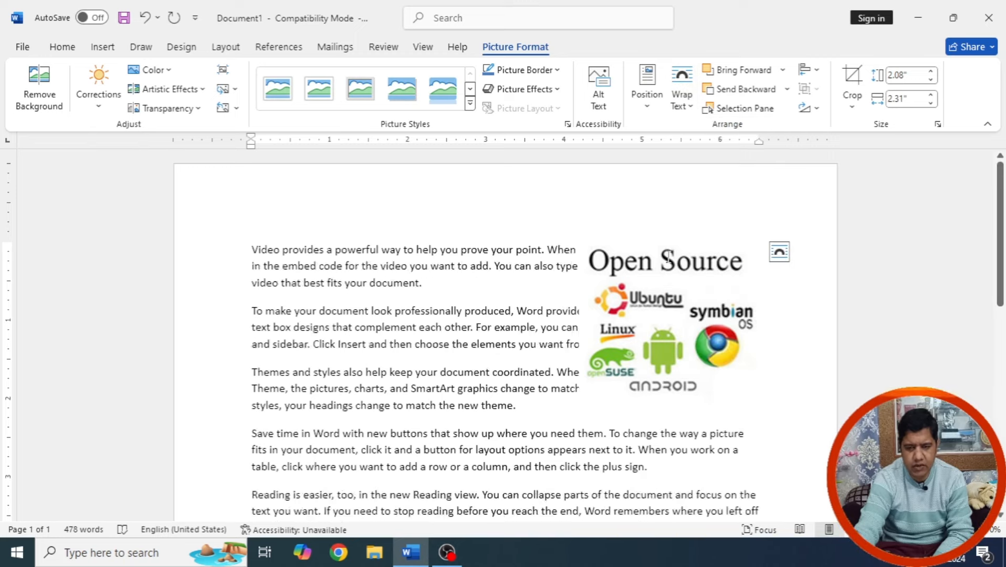
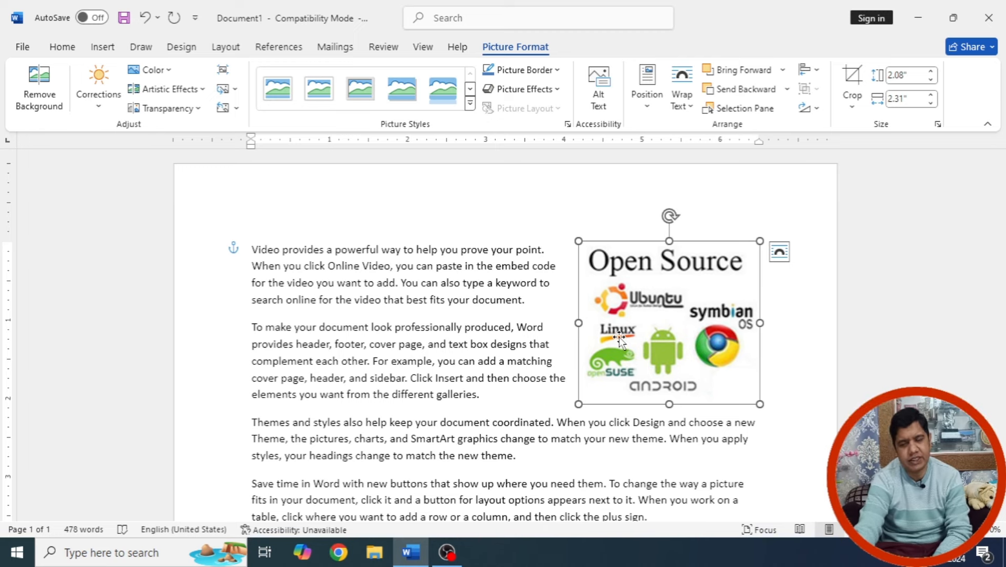
Step: Apply a Sharpen: 50% correction to the Open Source logo picture
{"action": "left_click", "coordinate": [102, 46]}
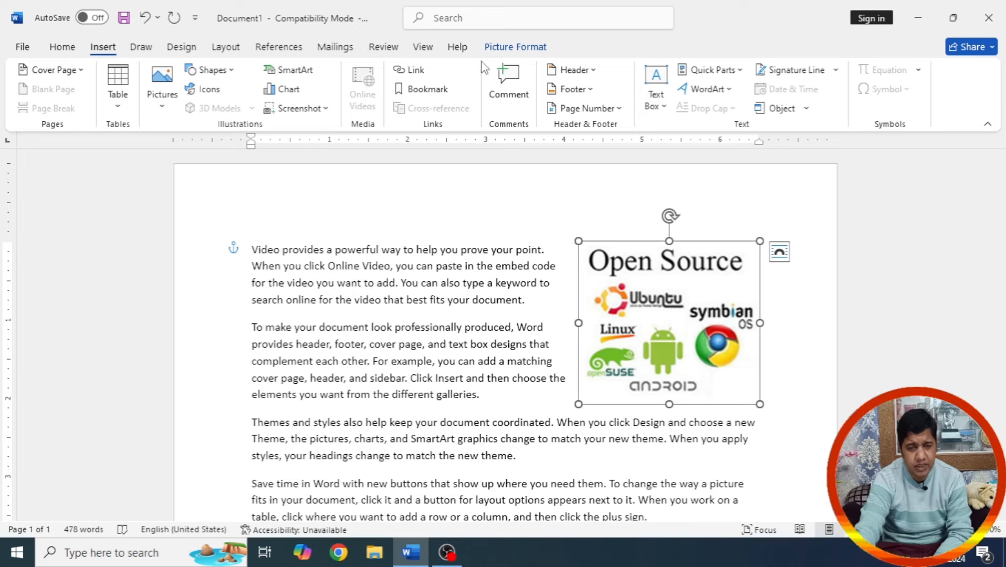
{"action": "left_click", "coordinate": [514, 46]}
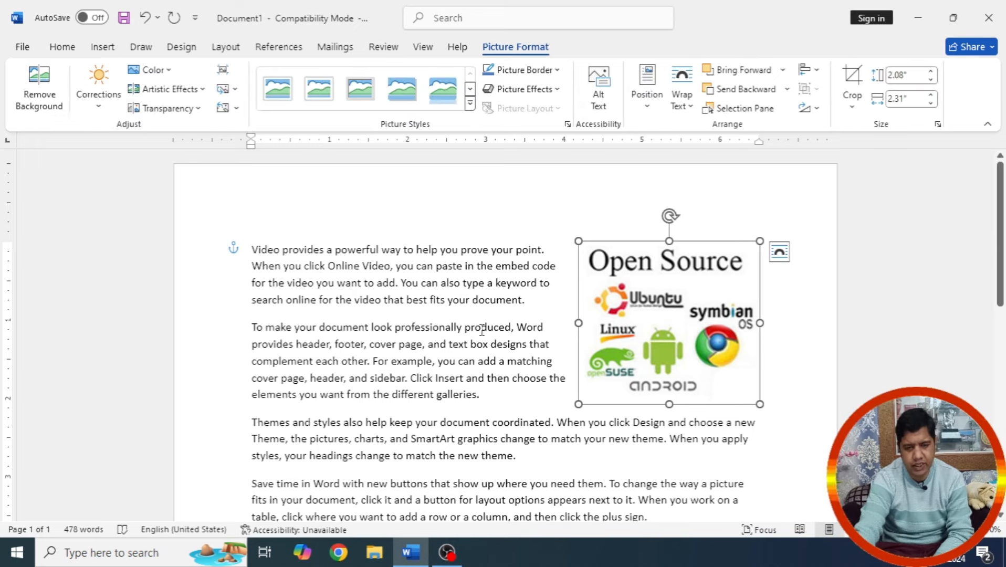
{"action": "left_click", "coordinate": [105, 111]}
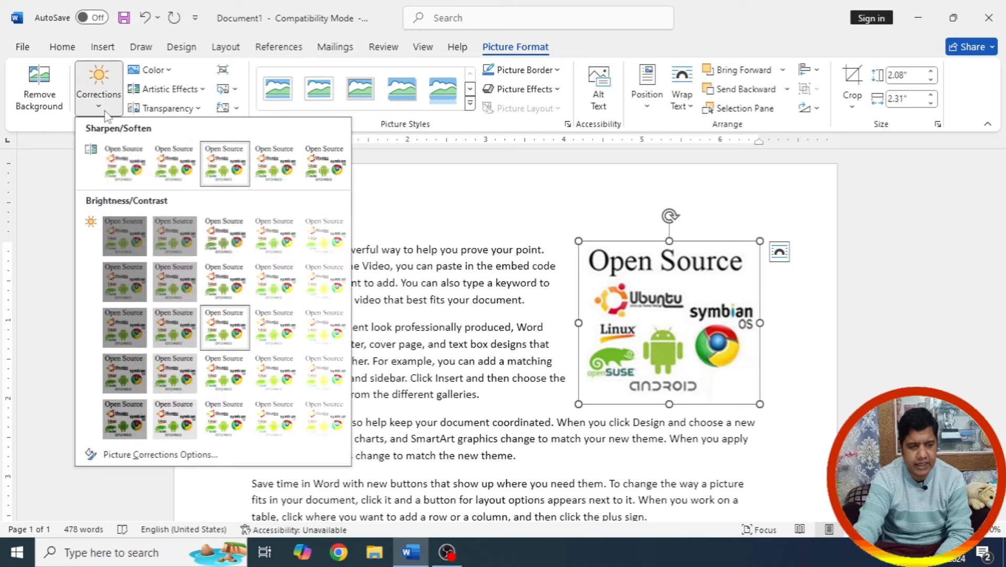
{"action": "left_click", "coordinate": [316, 158]}
{"action": "left_click", "coordinate": [99, 91]}
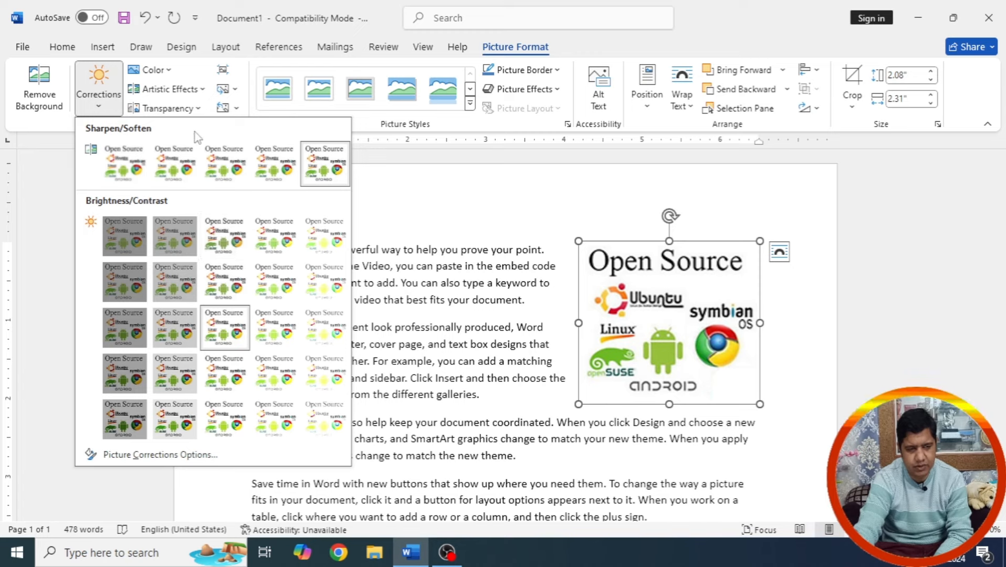
{"action": "left_click", "coordinate": [157, 69]}
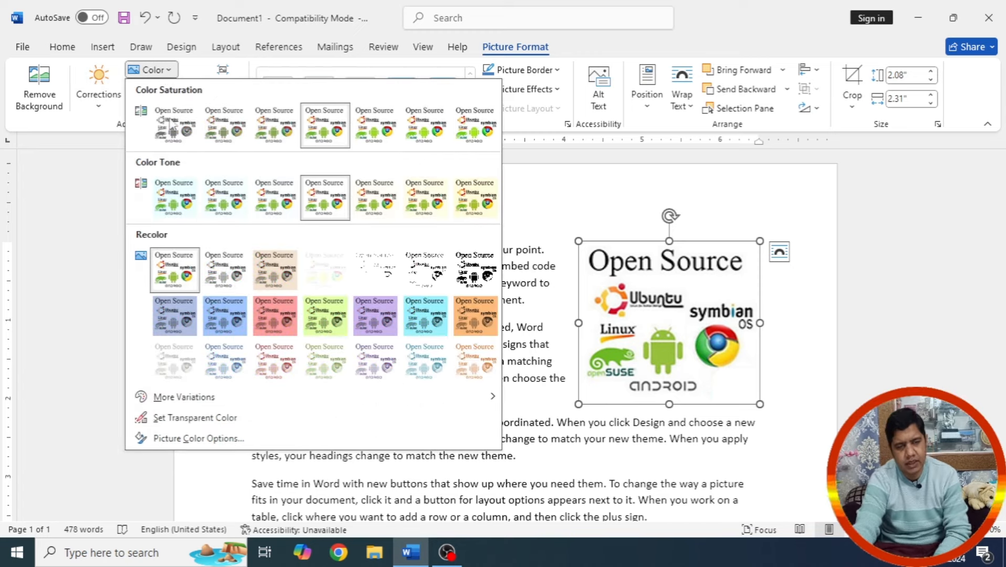
Step: Recolour the Open Source picture with the Aqua preset and try a lower saturation
{"action": "left_click", "coordinate": [422, 326]}
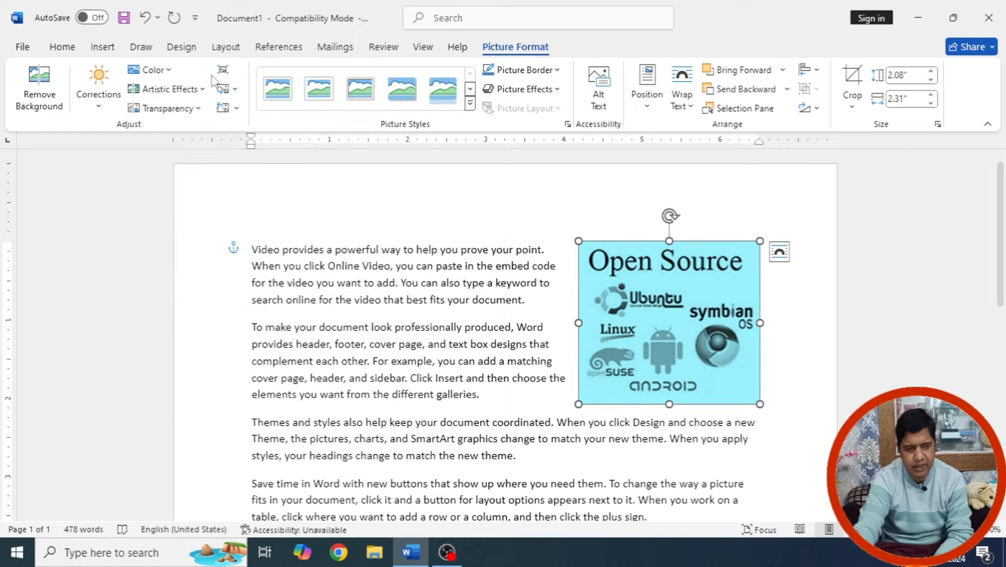
{"action": "left_click", "coordinate": [168, 72]}
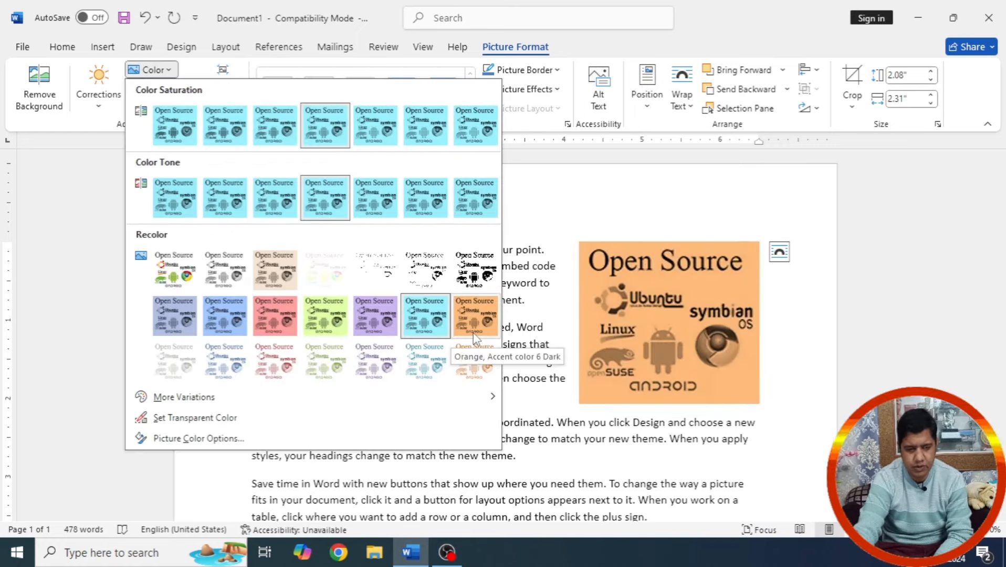
{"action": "left_click", "coordinate": [238, 139]}
{"action": "left_click", "coordinate": [295, 295]}
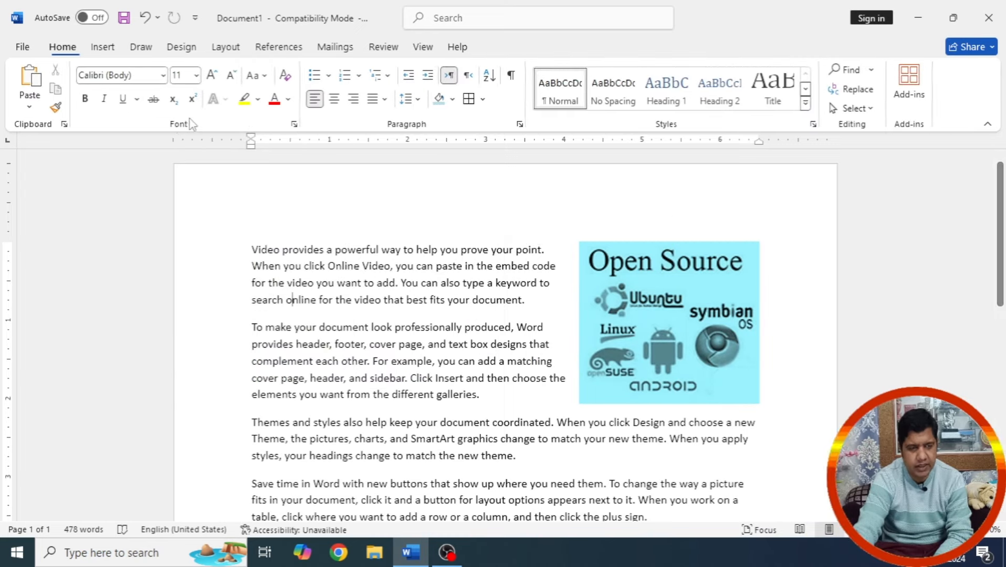
{"action": "left_click", "coordinate": [685, 319]}
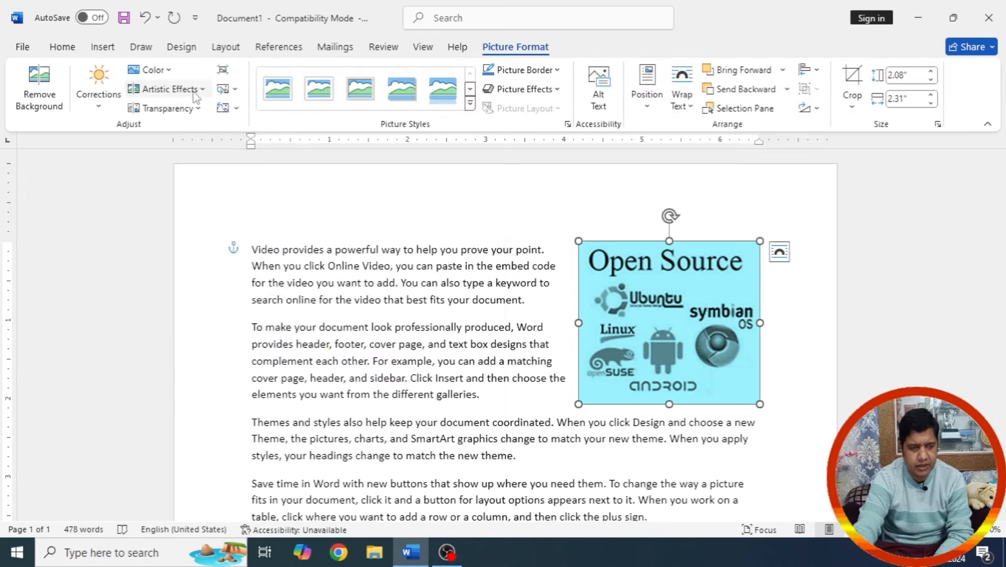
Step: Browse Artistic Effects, Transparency, Color and Corrections for the picture without applying any
{"action": "left_click", "coordinate": [179, 93]}
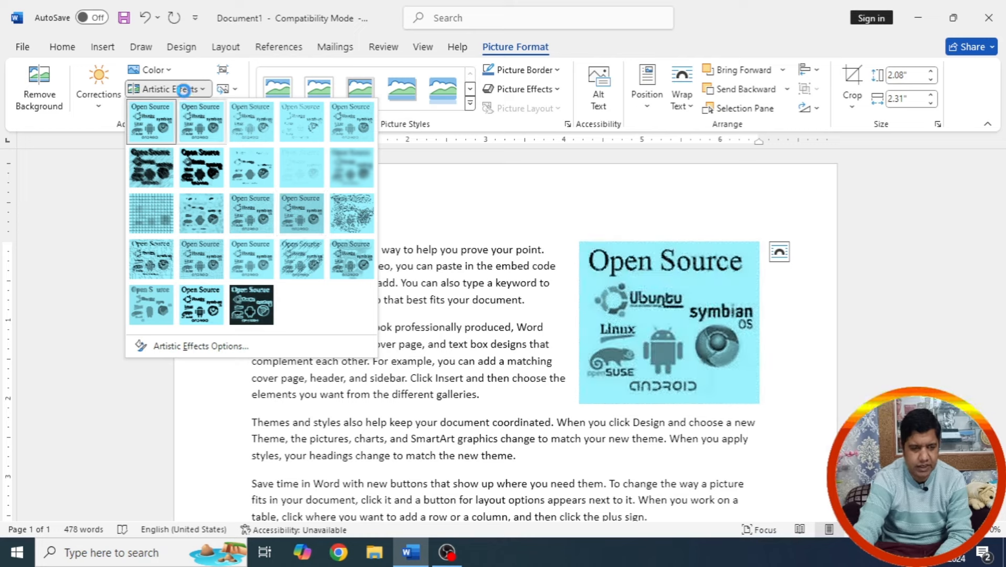
{"action": "left_click", "coordinate": [188, 75]}
{"action": "left_click", "coordinate": [200, 109]}
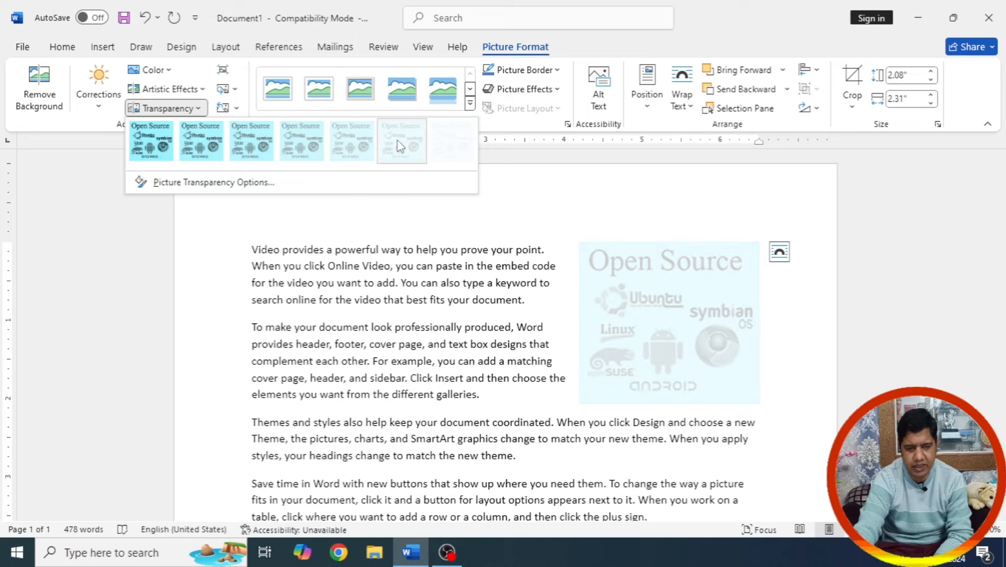
{"action": "left_click", "coordinate": [152, 69]}
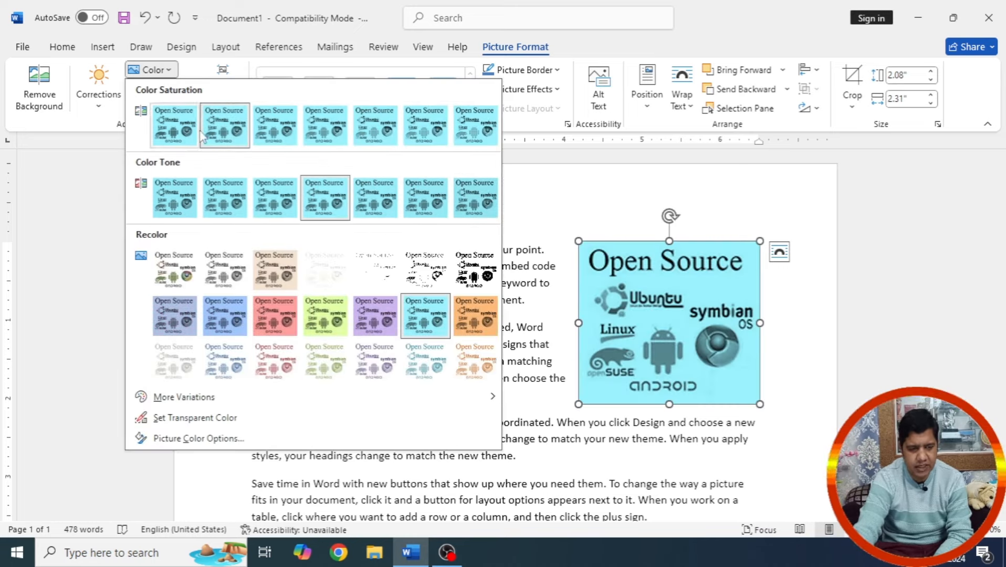
{"action": "left_click", "coordinate": [110, 105]}
{"action": "left_click", "coordinate": [94, 105]}
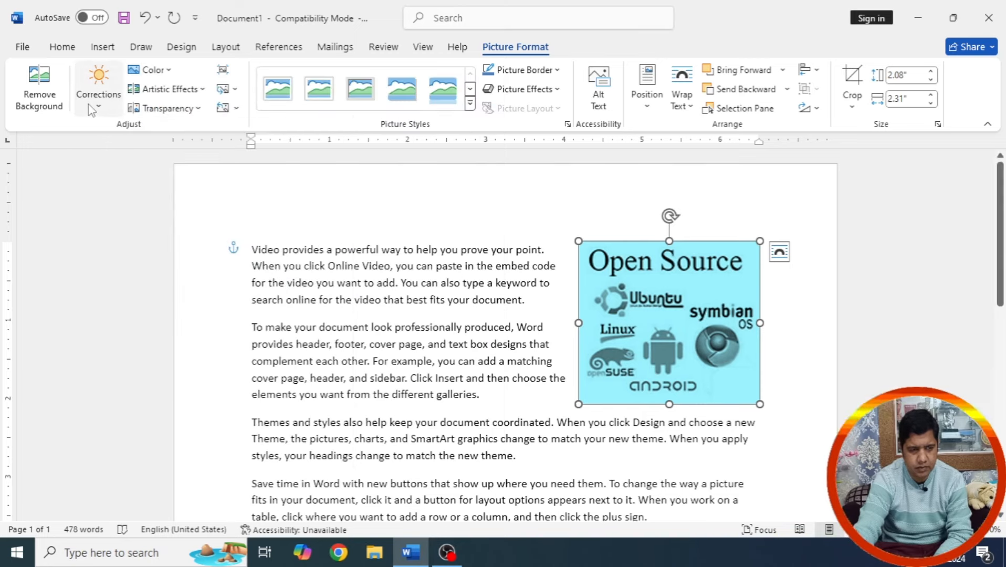
Step: Undo the aqua recolour, then make the picture strongly transparent and Behind Text
{"action": "key", "text": "ctrl+z"}
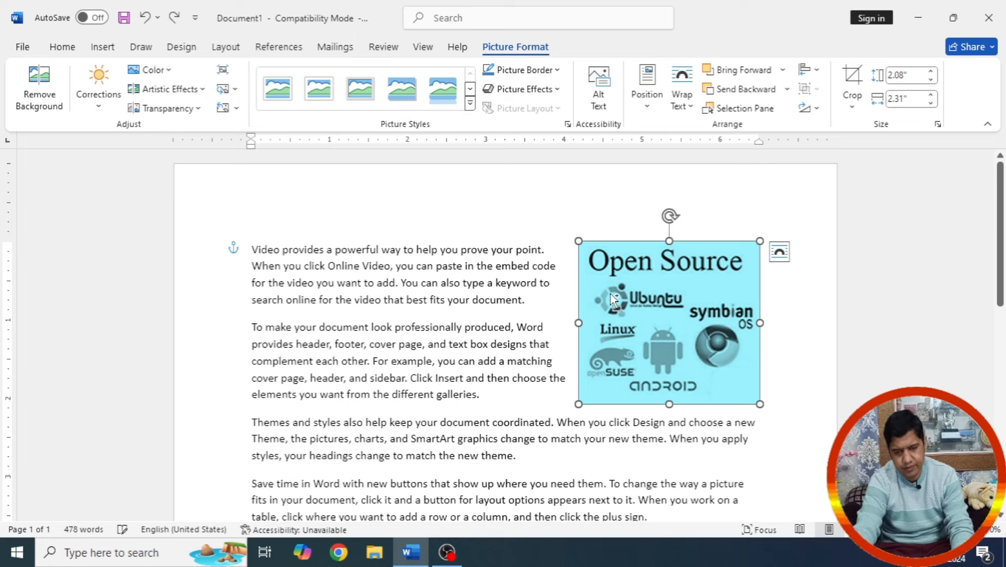
{"action": "key", "text": "ctrl+z"}
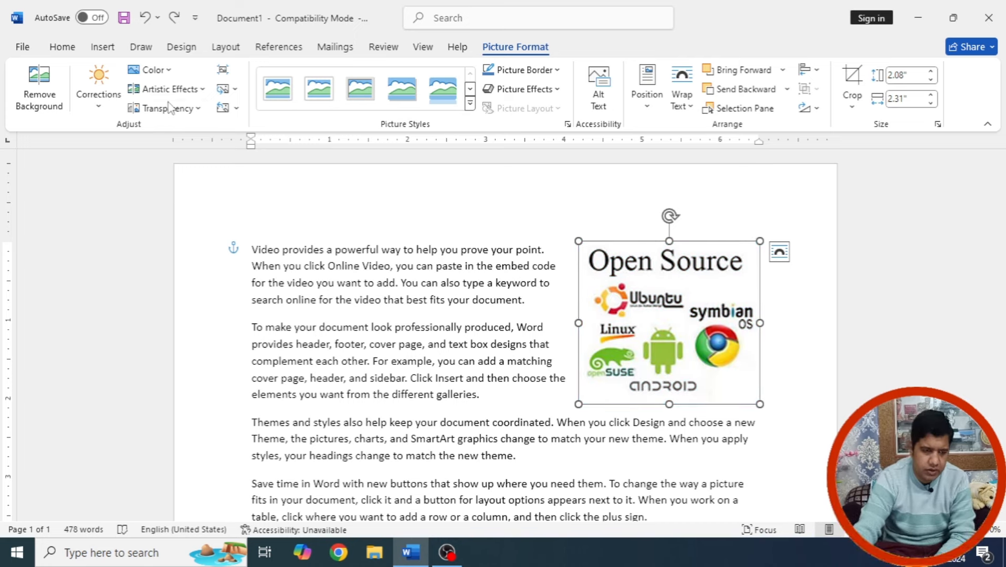
{"action": "left_click", "coordinate": [184, 109]}
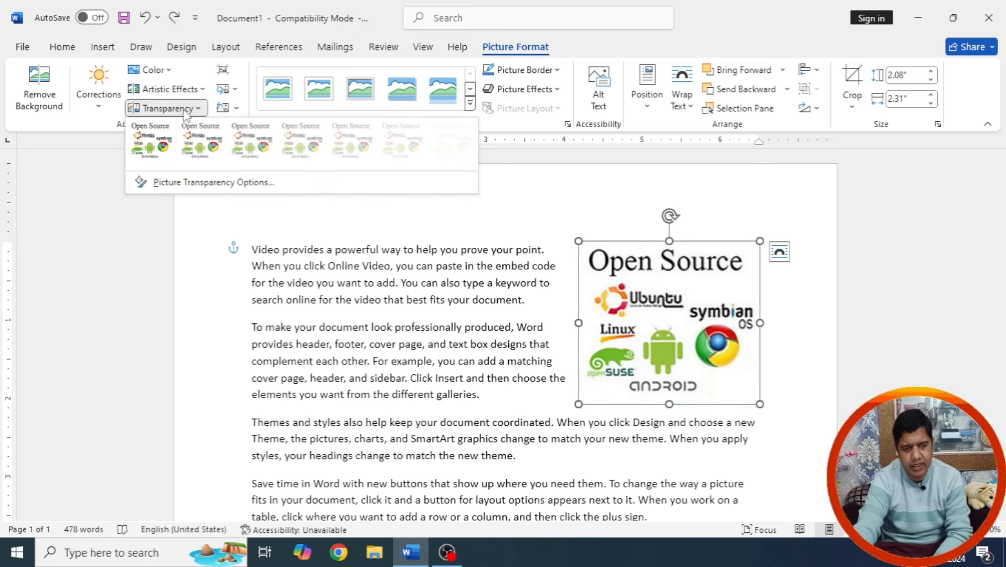
{"action": "left_click", "coordinate": [399, 147]}
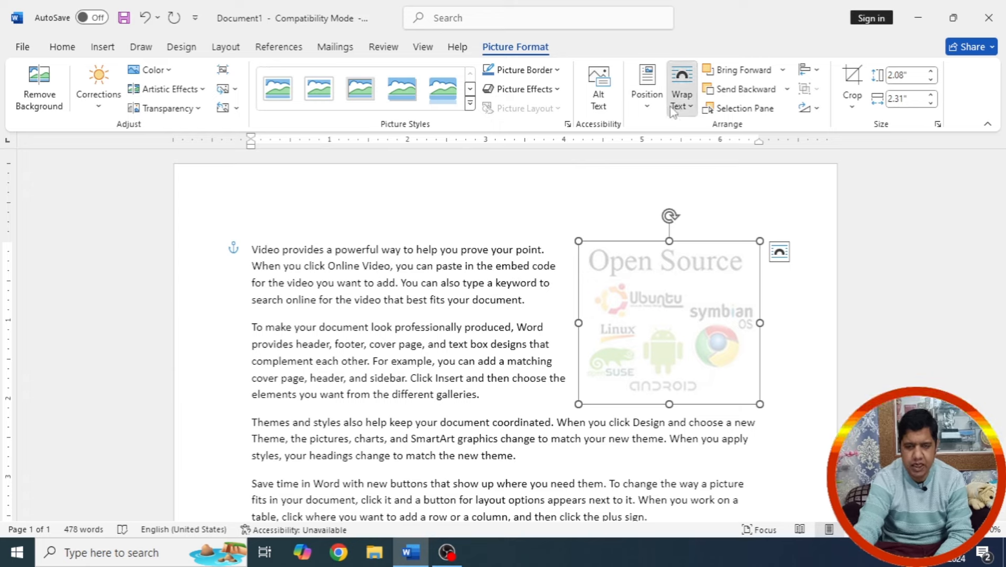
{"action": "left_click", "coordinate": [681, 98]}
{"action": "left_click", "coordinate": [713, 242]}
Step: Drag the faded picture down over the paragraphs, then undo the transparency and repositioning
{"action": "left_click_drag", "start_coordinate": [704, 247], "coordinate": [539, 426]}
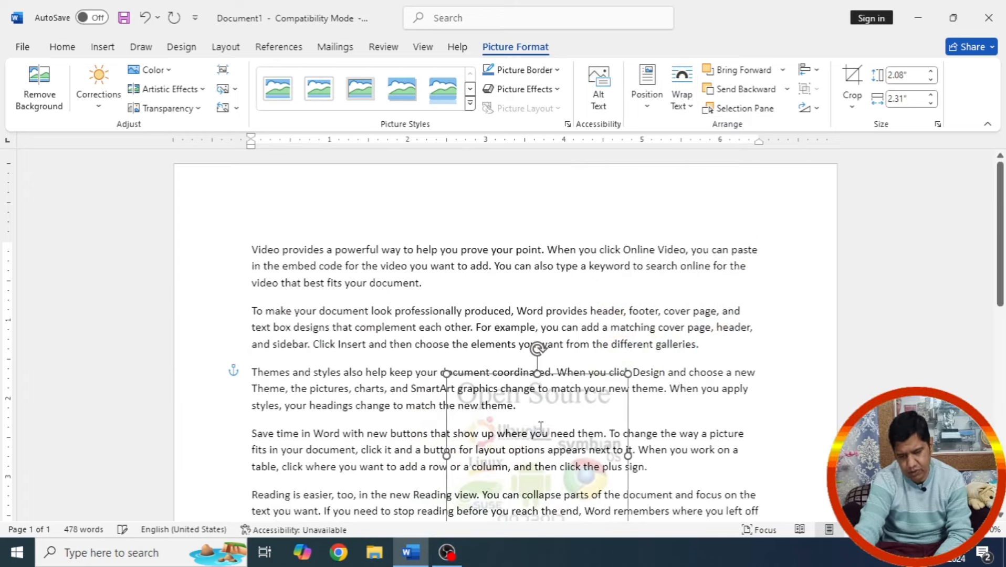
{"action": "left_click", "coordinate": [763, 410]}
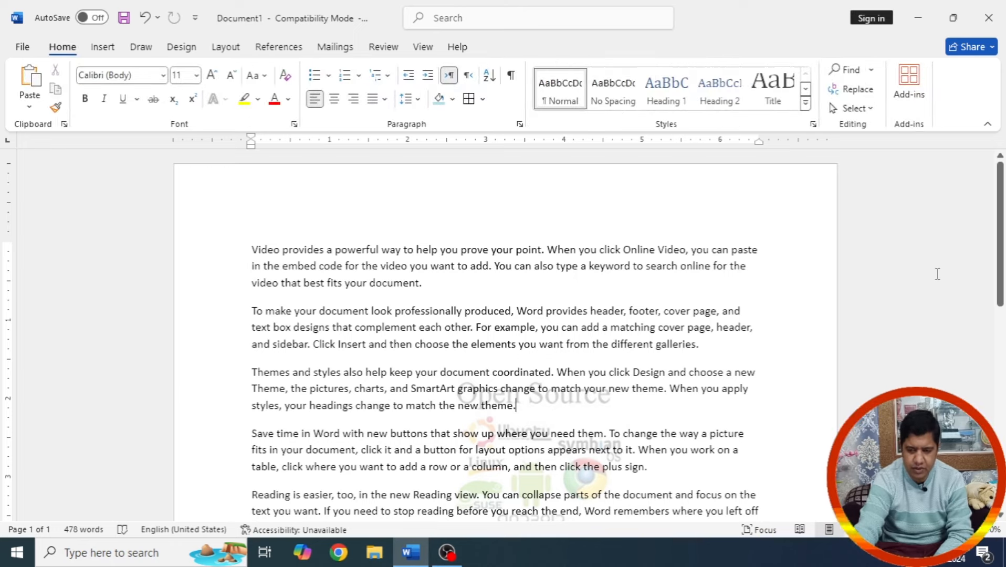
{"action": "left_click_drag", "start_coordinate": [1001, 245], "coordinate": [1004, 290]}
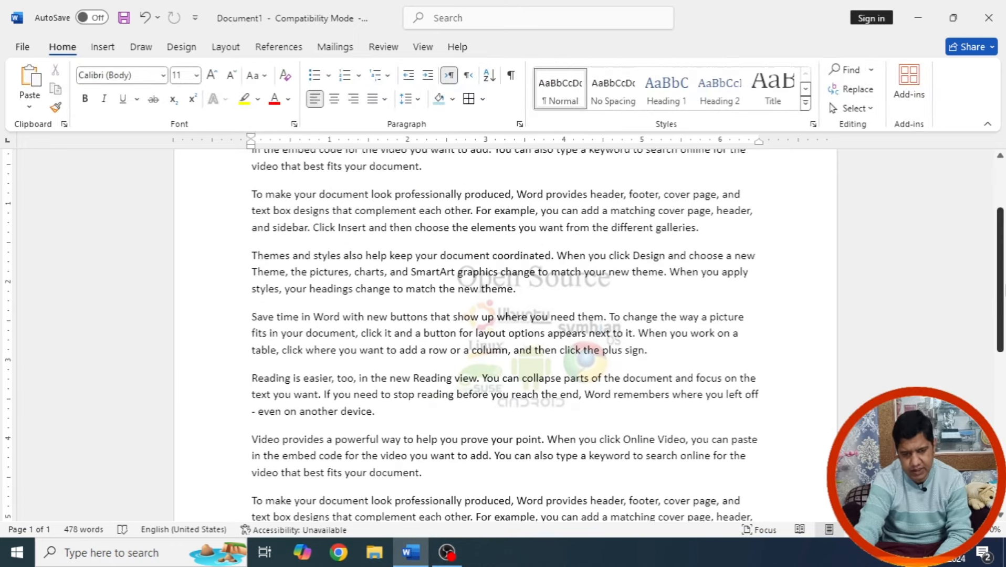
{"action": "left_click", "coordinate": [574, 297]}
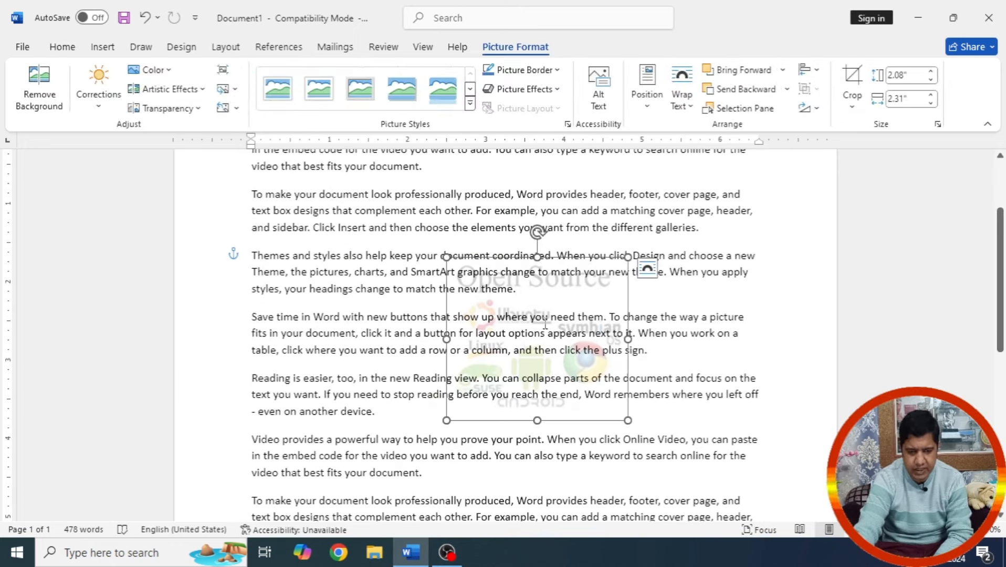
{"action": "left_click_drag", "start_coordinate": [553, 306], "coordinate": [530, 333]}
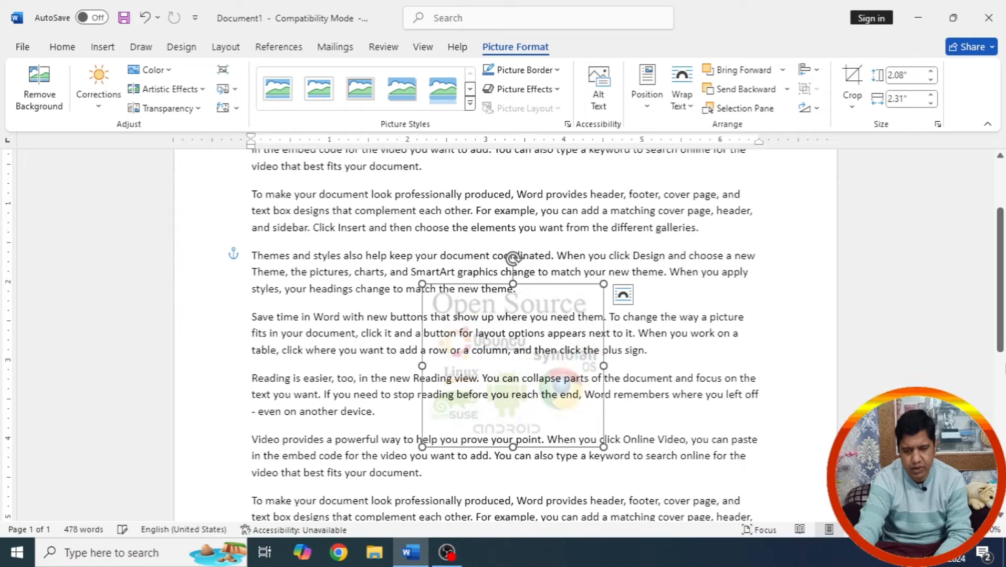
{"action": "left_click_drag", "start_coordinate": [1002, 331], "coordinate": [1005, 223]}
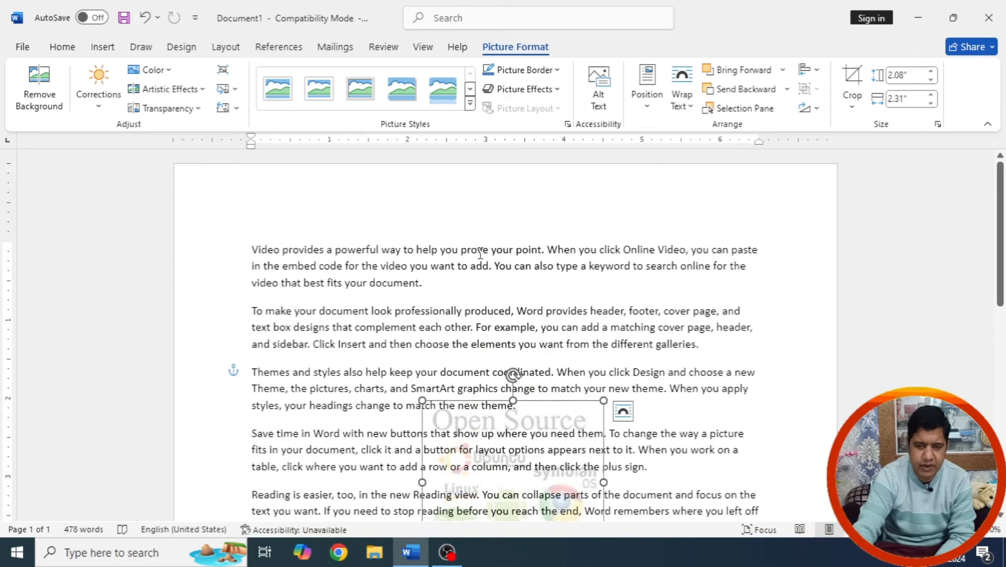
{"action": "key", "text": "ctrl+z"}
{"action": "key", "text": "ctrl+z"}
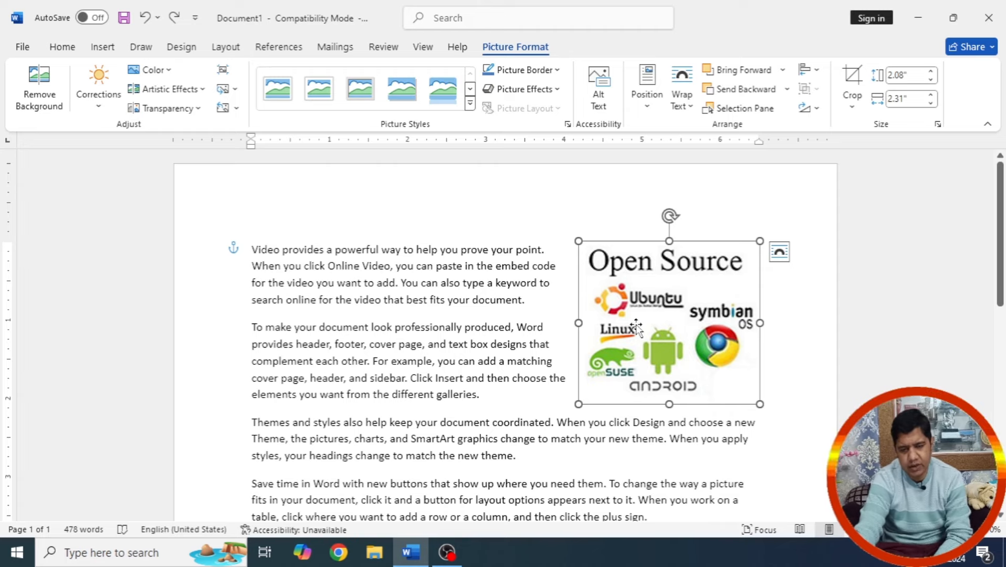
{"action": "scroll", "coordinate": [585, 327], "scroll_direction": "down", "scroll_amount": 4}
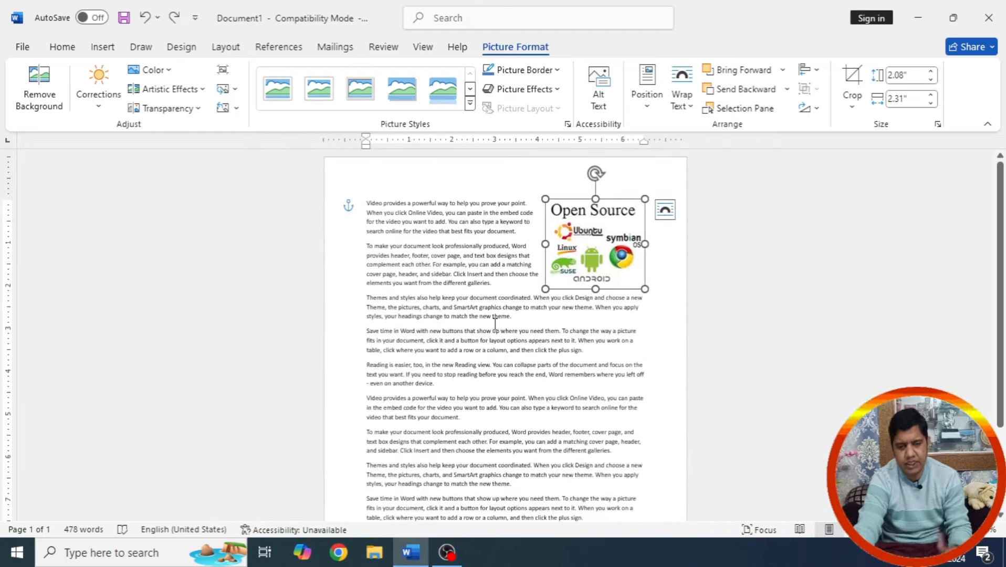
{"action": "left_click", "coordinate": [369, 339]}
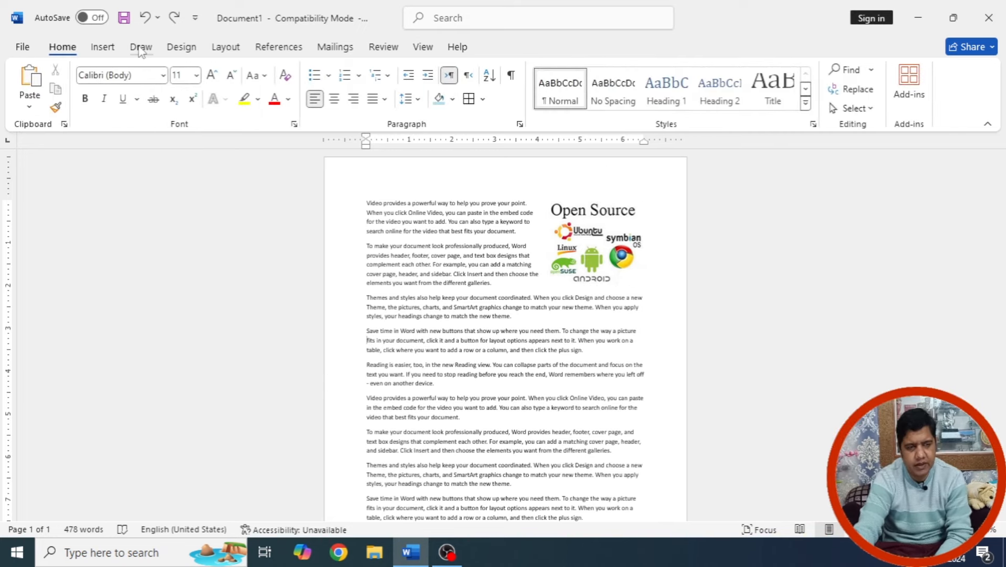
Step: Insert the LAN/MAN/WAN/PAN network picture from this device and shrink it to about a third
{"action": "left_click", "coordinate": [113, 48]}
{"action": "left_click", "coordinate": [175, 85]}
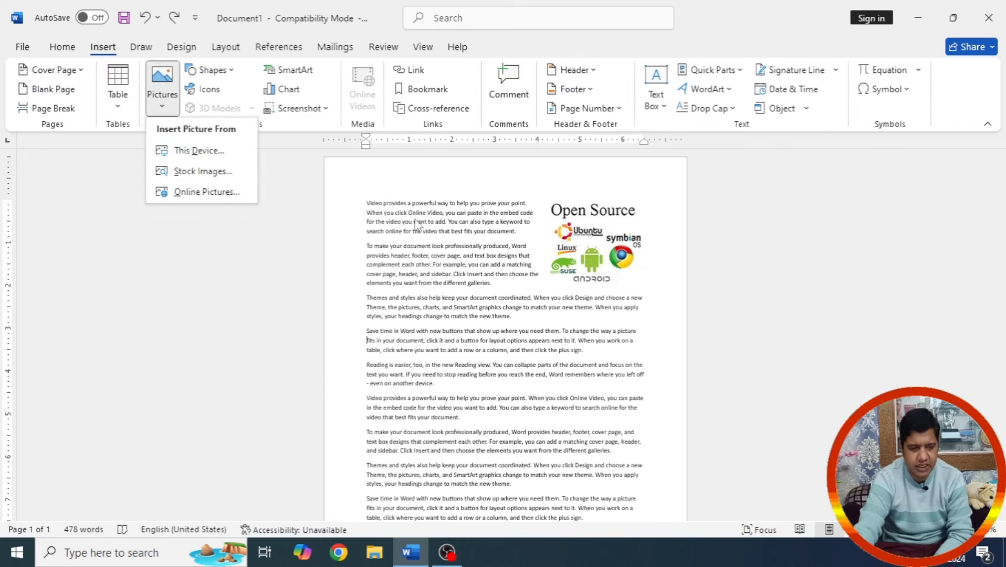
{"action": "left_click", "coordinate": [235, 155]}
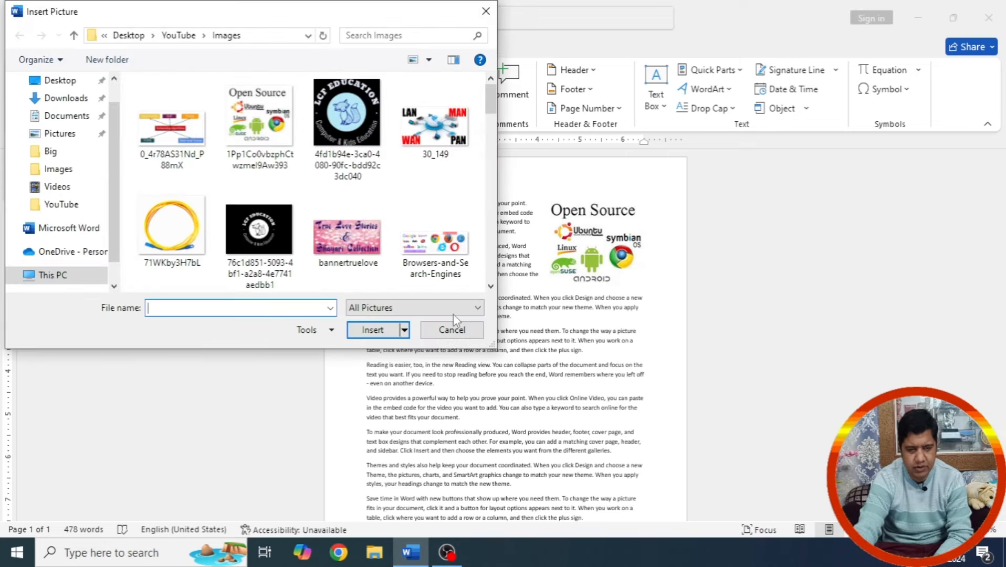
{"action": "double_click", "coordinate": [435, 126]}
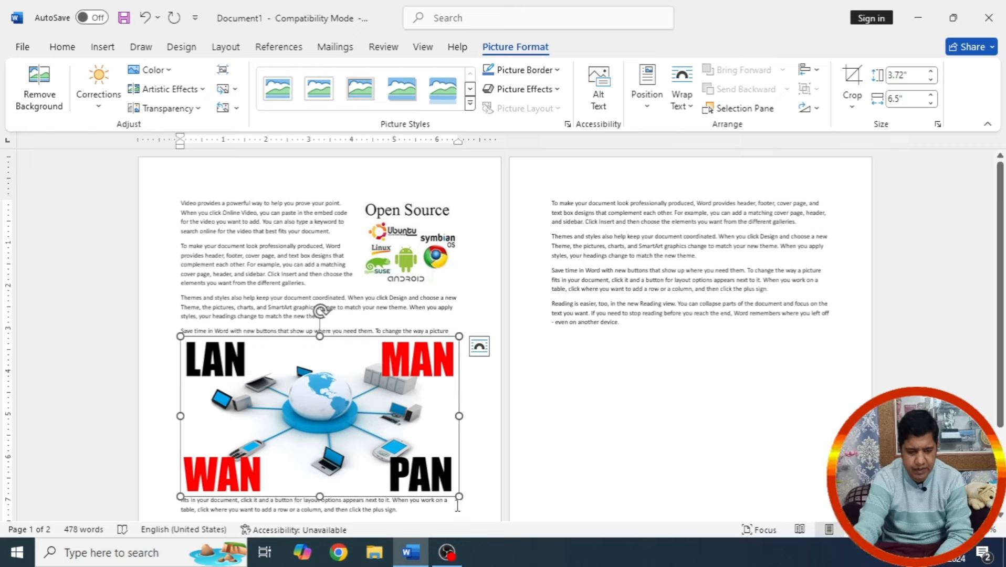
{"action": "left_click_drag", "start_coordinate": [459, 497], "coordinate": [286, 387]}
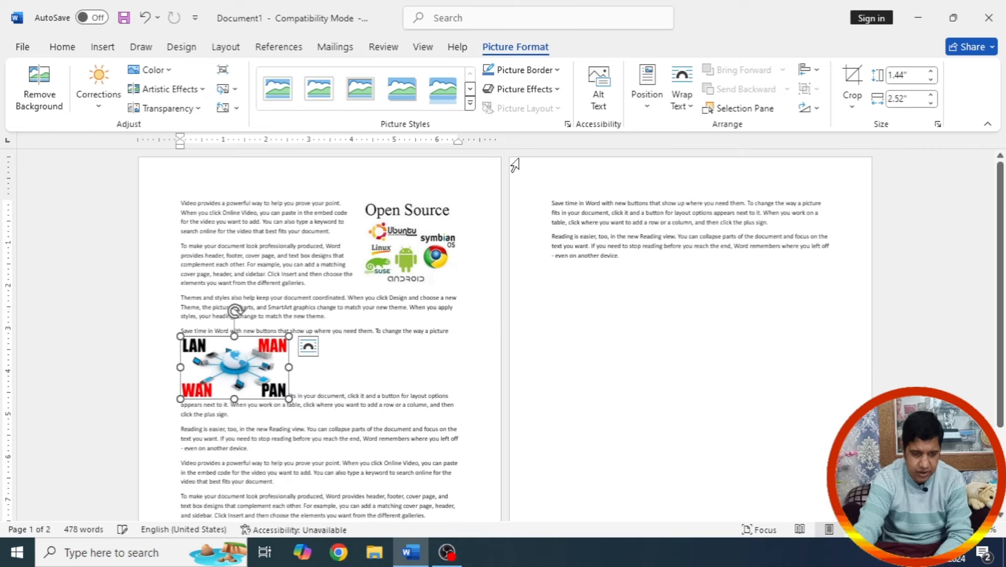
Step: Set the network picture's text wrapping to Through and return to the body text
{"action": "left_click", "coordinate": [682, 97]}
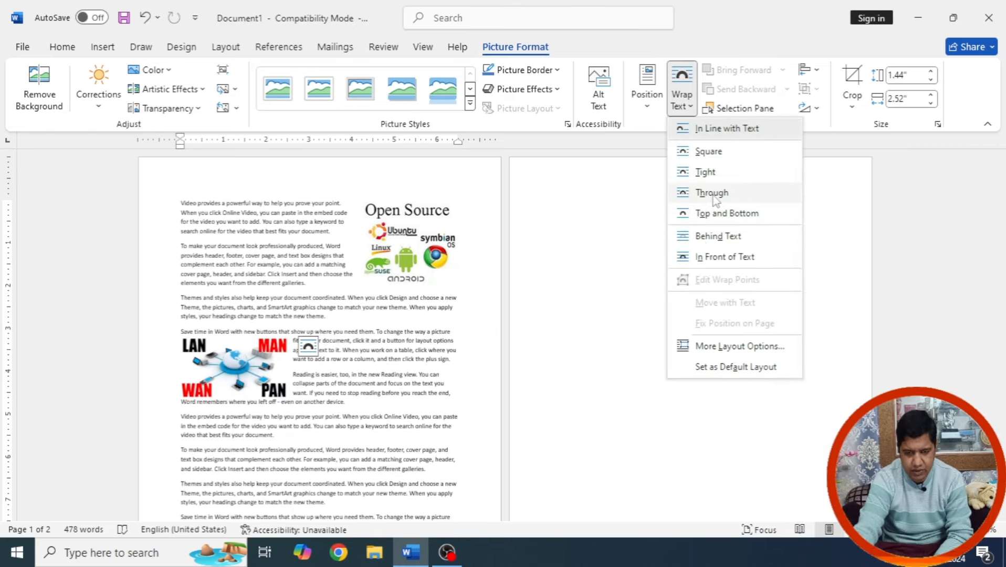
{"action": "left_click", "coordinate": [713, 194]}
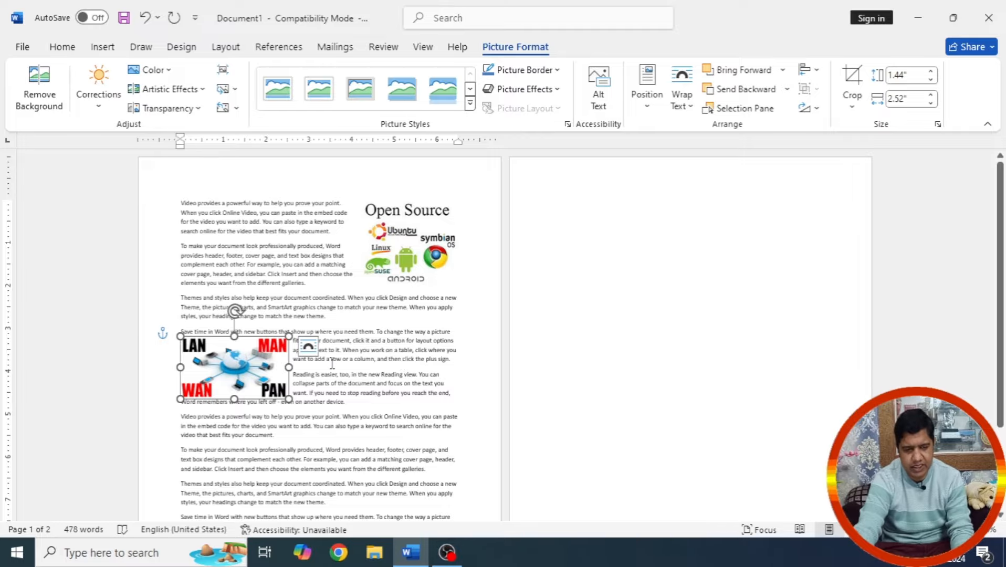
{"action": "scroll", "coordinate": [332, 364], "scroll_direction": "up", "scroll_amount": 2}
{"action": "scroll", "coordinate": [367, 362], "scroll_direction": "down", "scroll_amount": 2}
{"action": "scroll", "coordinate": [364, 302], "scroll_direction": "up", "scroll_amount": 4}
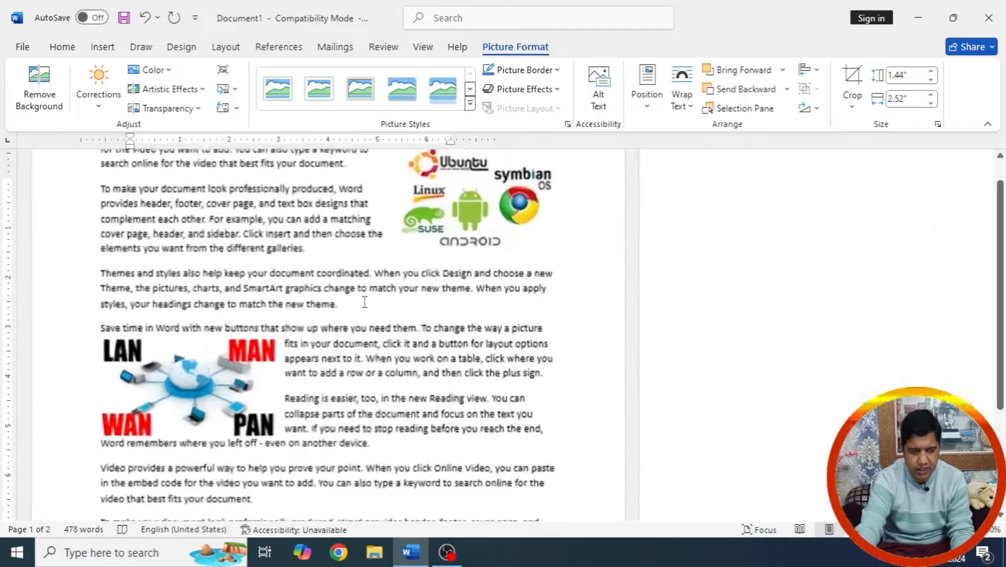
{"action": "scroll", "coordinate": [364, 302], "scroll_direction": "up", "scroll_amount": 2}
{"action": "scroll", "coordinate": [359, 306], "scroll_direction": "down", "scroll_amount": 4}
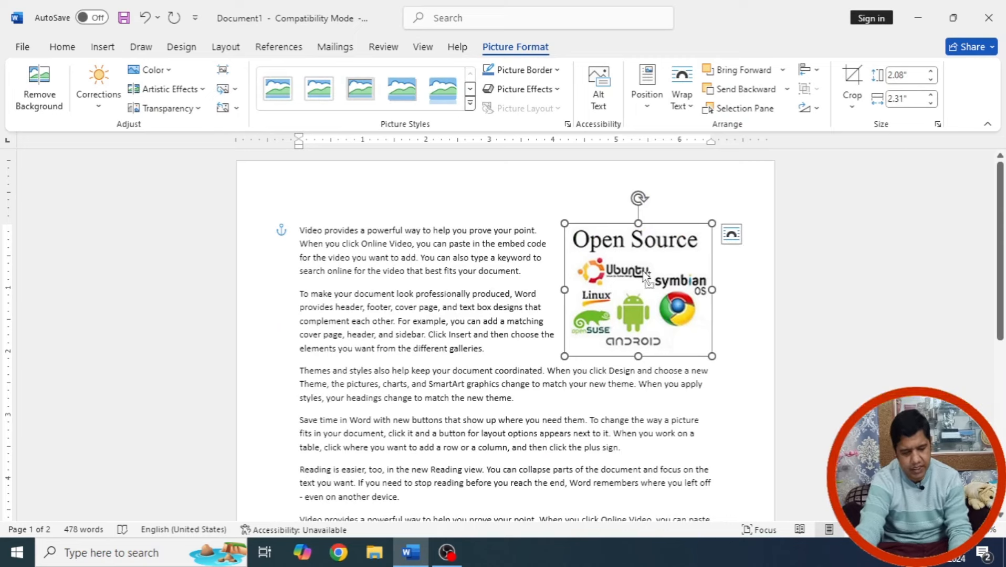
{"action": "left_click", "coordinate": [315, 450]}
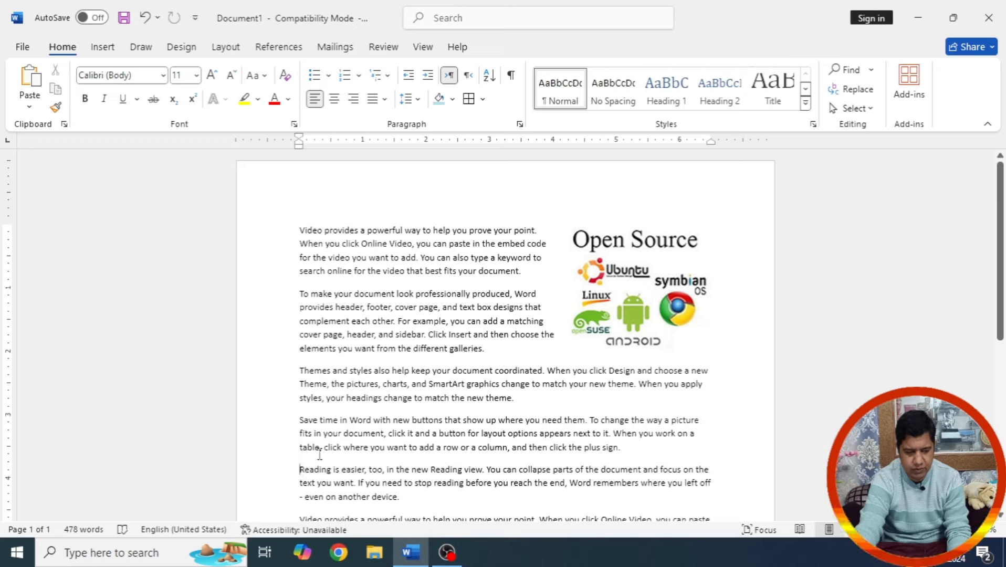
Step: Replace the pasted Open Source copy with the 30_149 network picture, enlarged to 2.13" by 2.65"
{"action": "key", "text": "ctrl+z"}
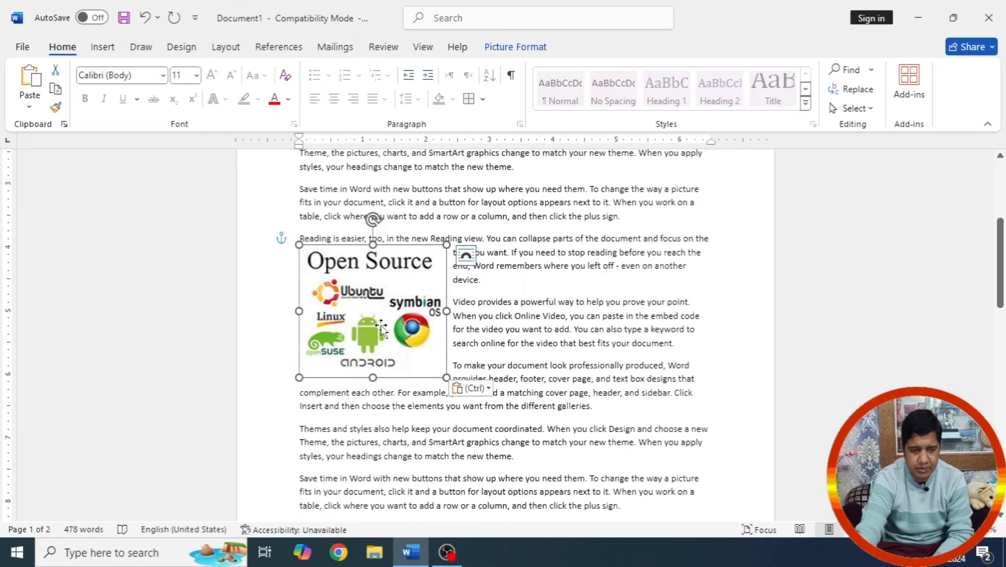
{"action": "left_click", "coordinate": [513, 50]}
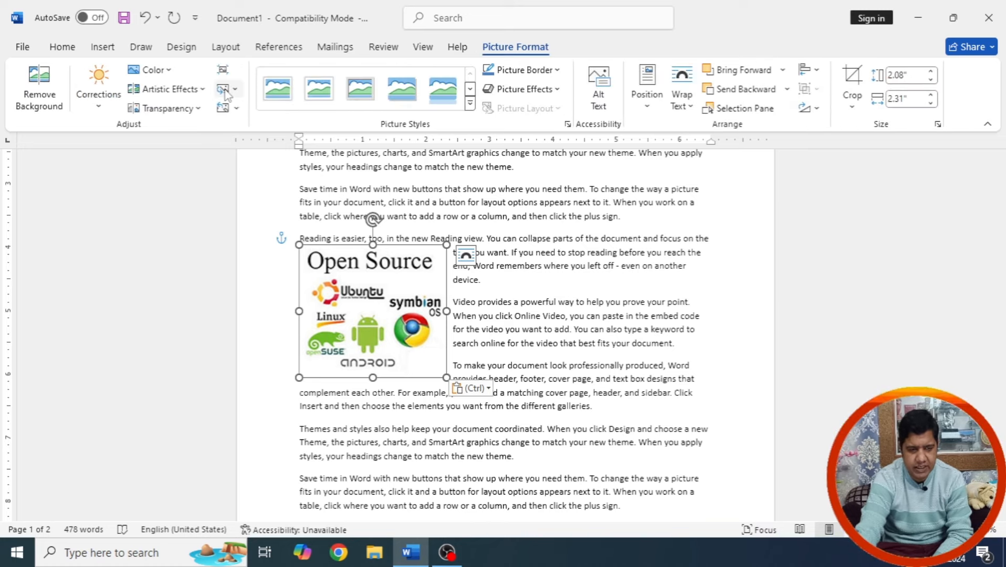
{"action": "right_click", "coordinate": [393, 305]}
{"action": "mouse_move", "coordinate": [525, 284]}
{"action": "left_click", "coordinate": [608, 287]}
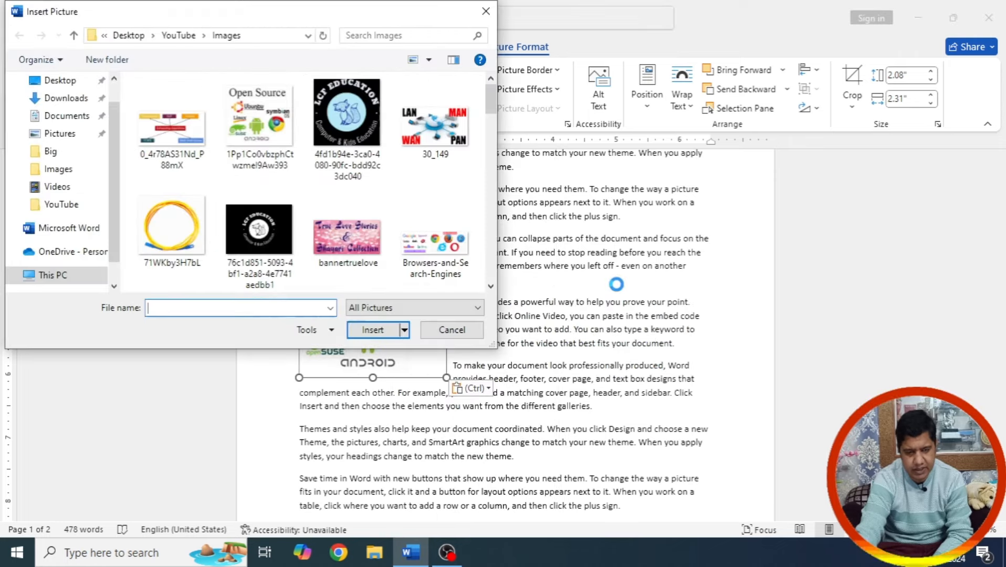
{"action": "double_click", "coordinate": [424, 166]}
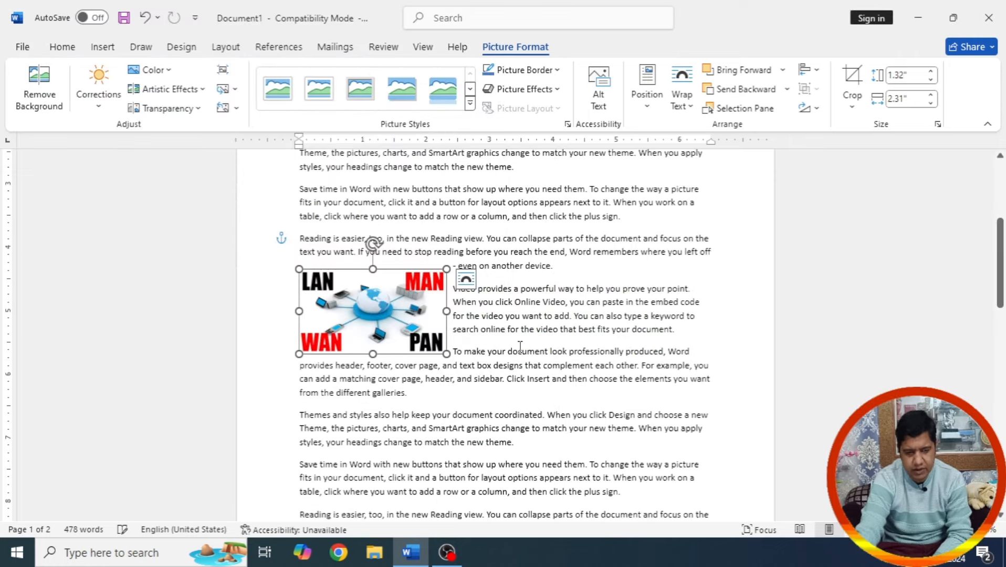
{"action": "left_click_drag", "start_coordinate": [372, 269], "coordinate": [373, 232]}
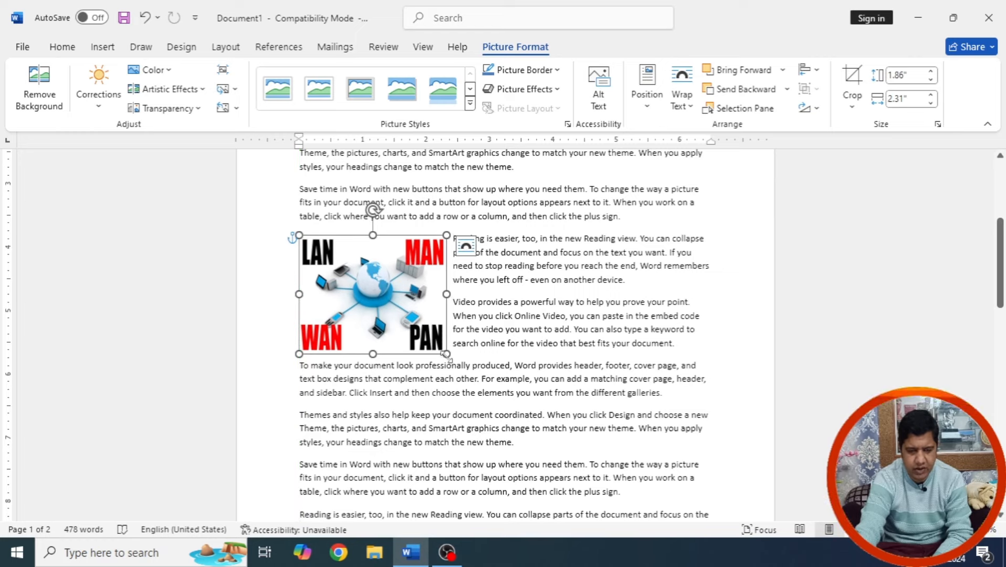
{"action": "left_click_drag", "start_coordinate": [446, 355], "coordinate": [467, 371]}
{"action": "left_click", "coordinate": [531, 294]}
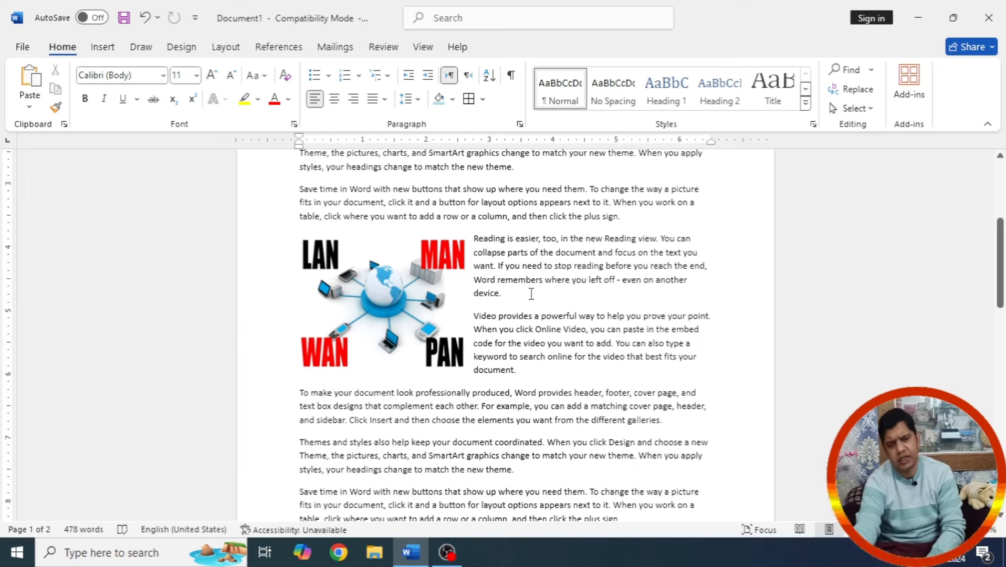
Step: Paste a network picture copy after the Themes paragraph, move it right, and choose Change Picture from this device
{"action": "left_click", "coordinate": [412, 302]}
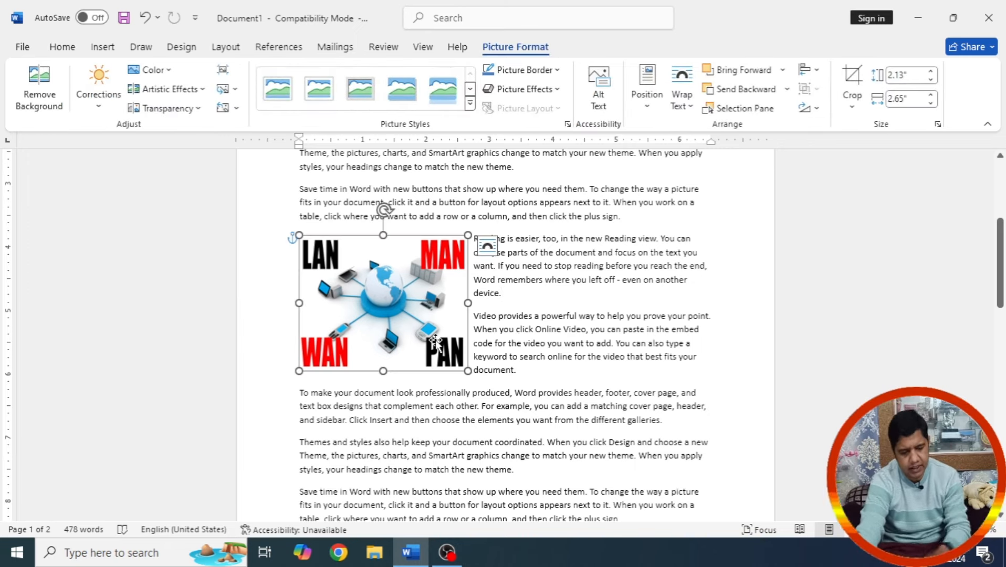
{"action": "left_click", "coordinate": [602, 473]}
{"action": "key", "text": "ctrl+v"}
{"action": "left_click_drag", "start_coordinate": [411, 310], "coordinate": [627, 230]}
{"action": "right_click", "coordinate": [628, 230]}
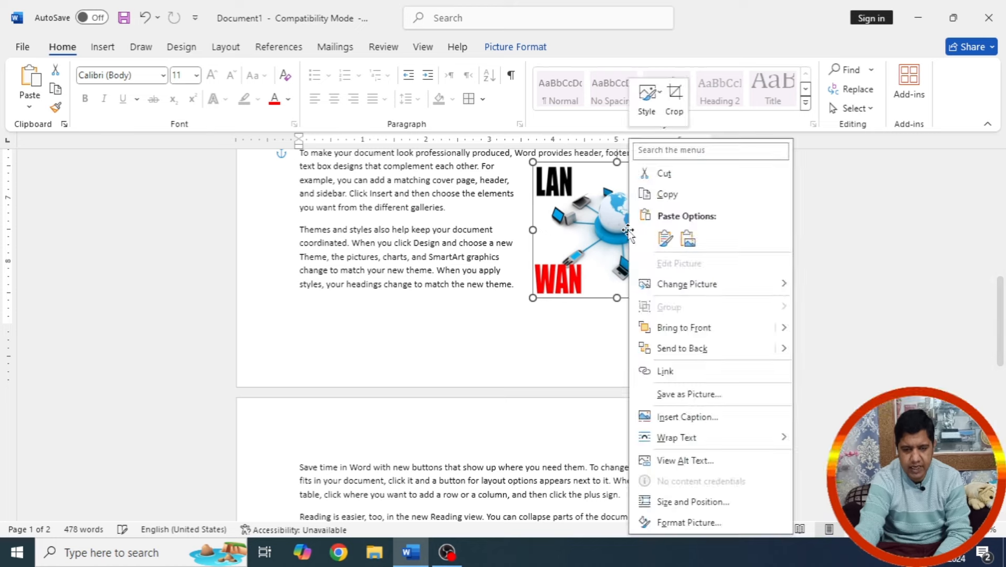
{"action": "left_click", "coordinate": [517, 50]}
{"action": "left_click", "coordinate": [231, 93]}
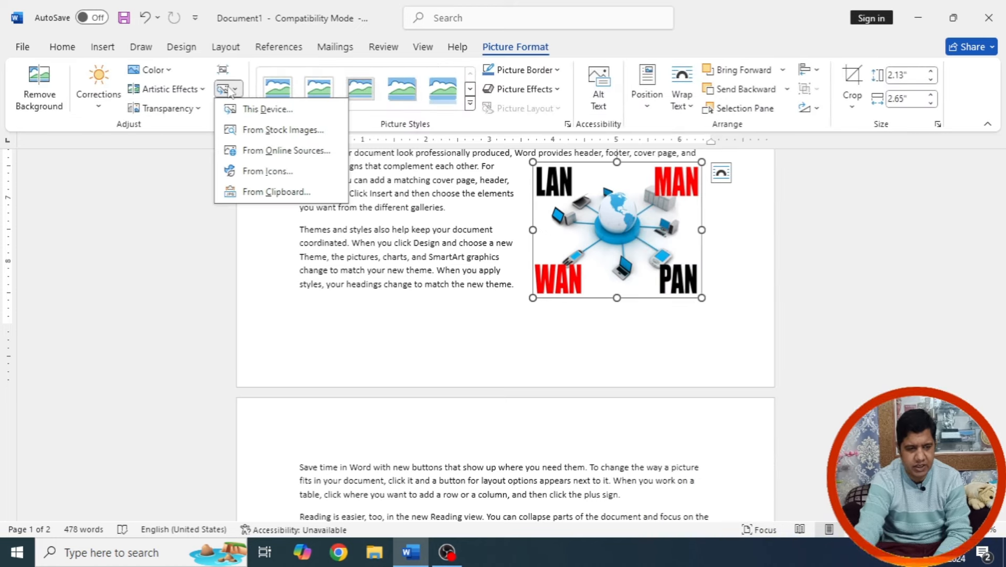
{"action": "left_click", "coordinate": [249, 106]}
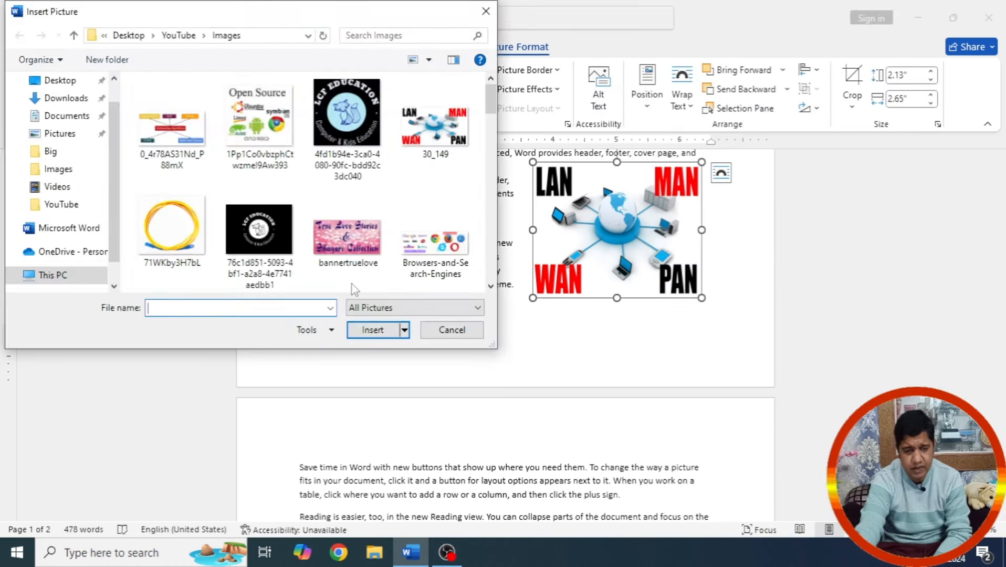
{"action": "left_click_drag", "start_coordinate": [490, 105], "coordinate": [490, 131]}
Step: Swap in the Classification-of-Computer image beside Themes and move the network picture beside Save time
{"action": "double_click", "coordinate": [260, 113]}
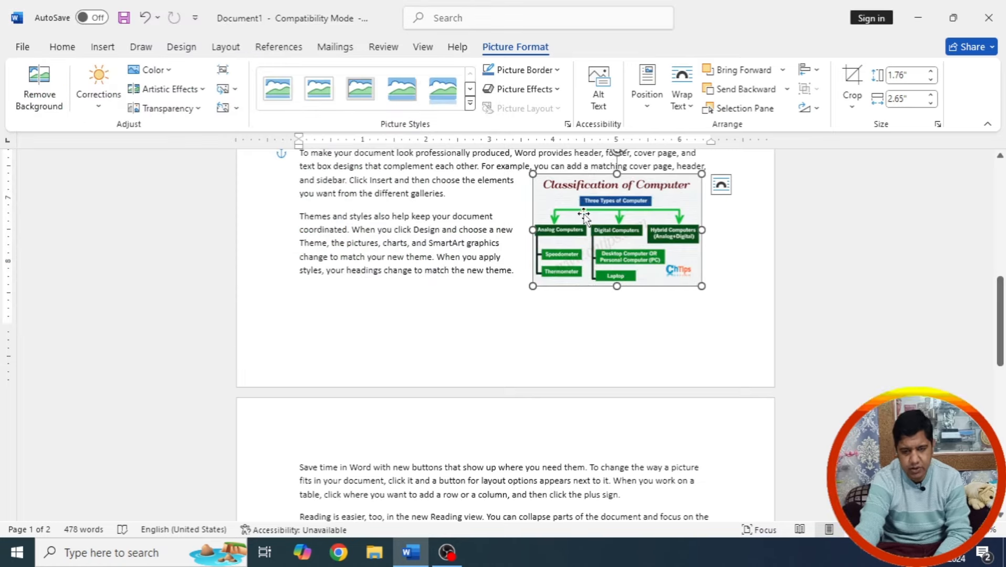
{"action": "left_click_drag", "start_coordinate": [597, 241], "coordinate": [601, 224]}
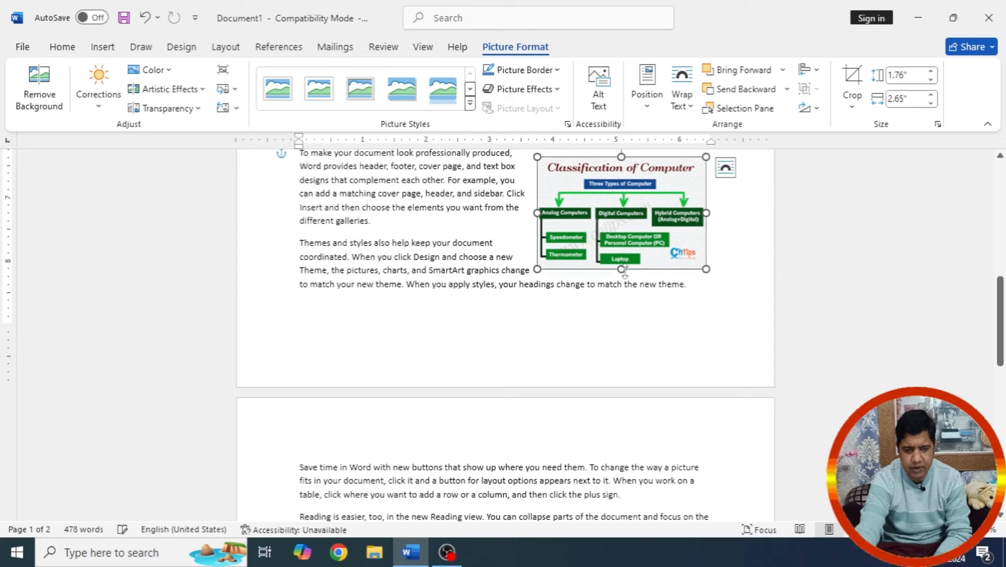
{"action": "left_click_drag", "start_coordinate": [621, 270], "coordinate": [621, 284]}
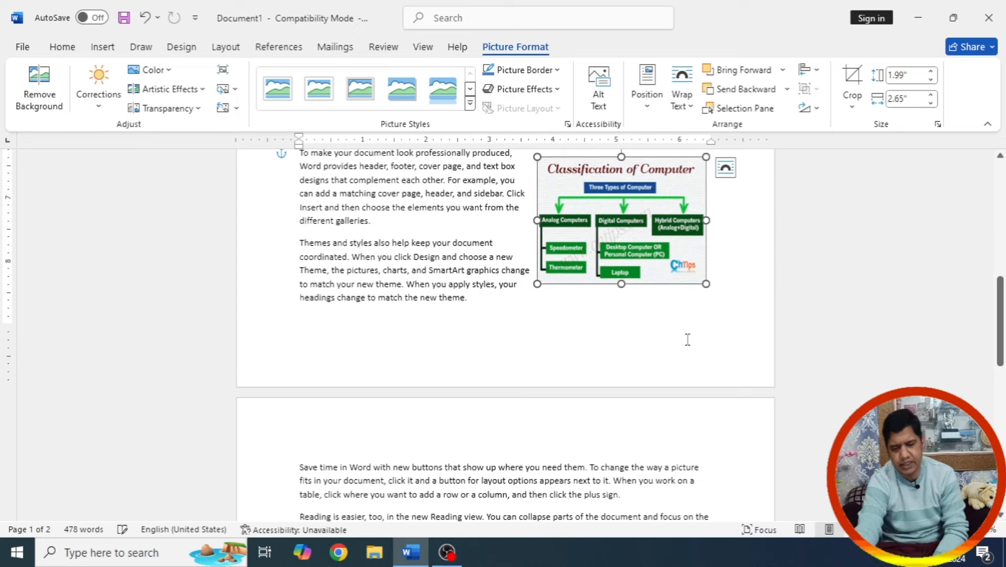
{"action": "left_click_drag", "start_coordinate": [1001, 307], "coordinate": [1003, 189]}
{"action": "left_click_drag", "start_coordinate": [378, 491], "coordinate": [384, 387]}
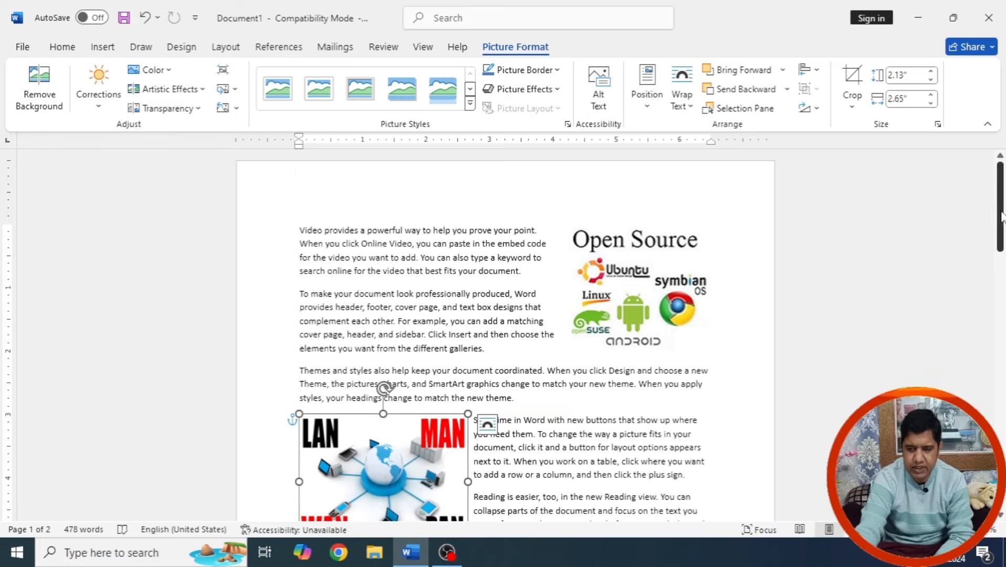
{"action": "left_click_drag", "start_coordinate": [1002, 216], "coordinate": [1001, 247]}
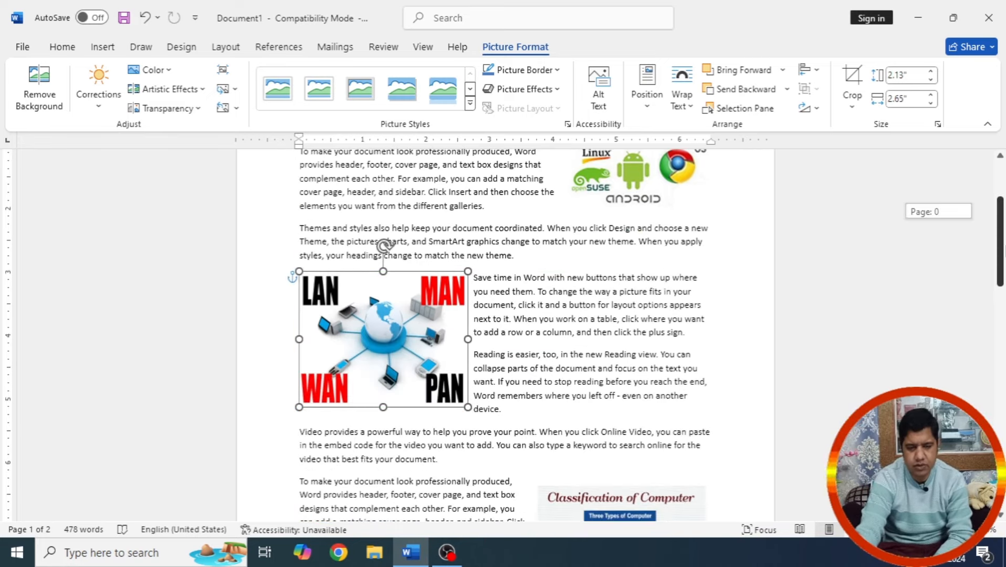
{"action": "left_click", "coordinate": [470, 108]}
{"action": "left_click", "coordinate": [441, 131]}
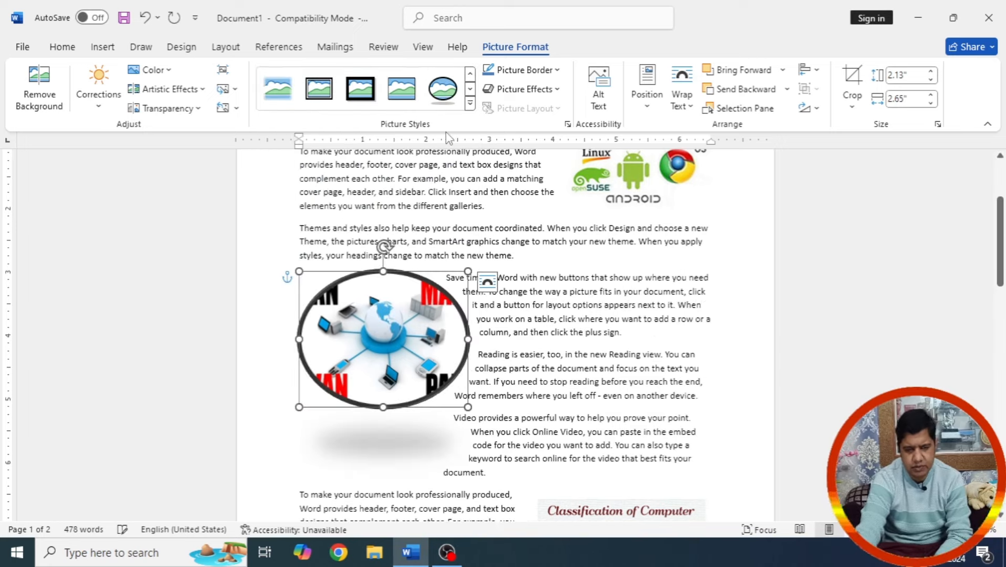
{"action": "left_click", "coordinate": [471, 104]}
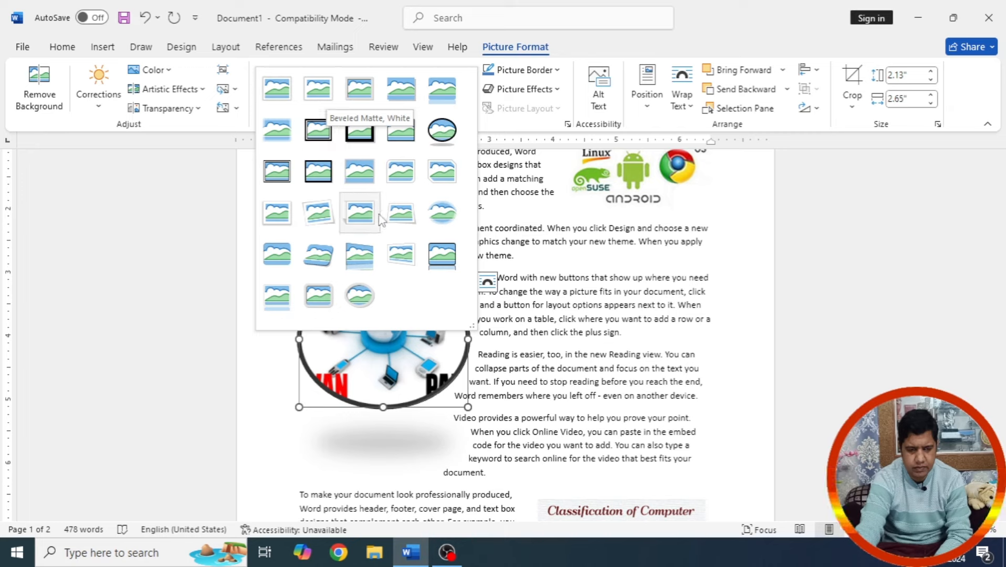
{"action": "left_click", "coordinate": [454, 260]}
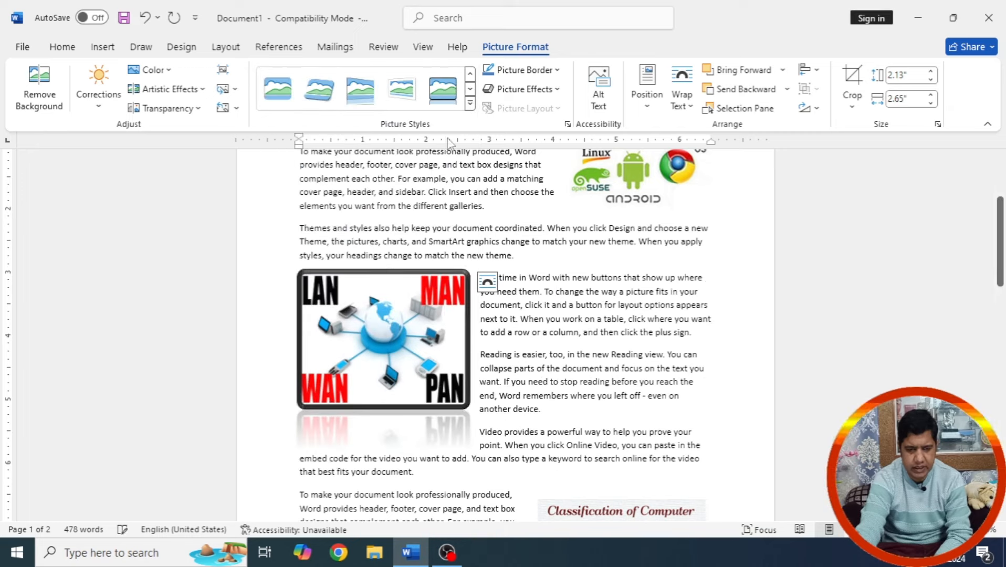
{"action": "left_click", "coordinate": [471, 107]}
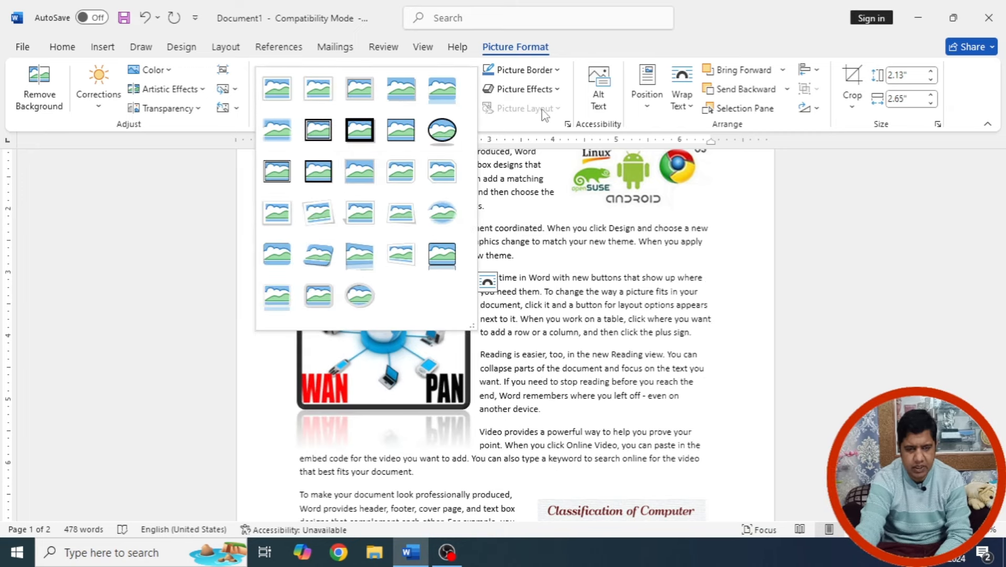
{"action": "left_click", "coordinate": [522, 89]}
{"action": "mouse_move", "coordinate": [549, 154]}
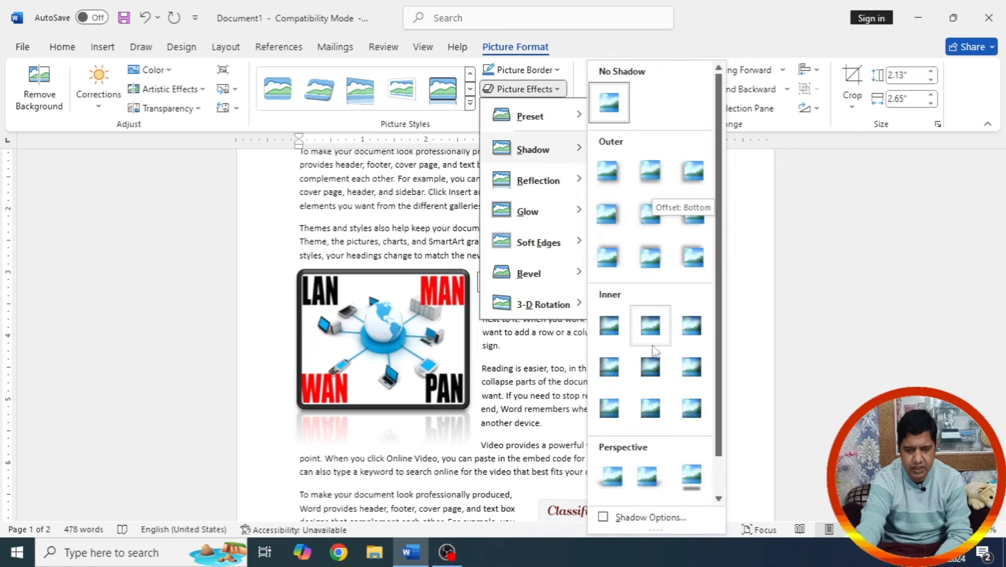
{"action": "mouse_move", "coordinate": [553, 310]}
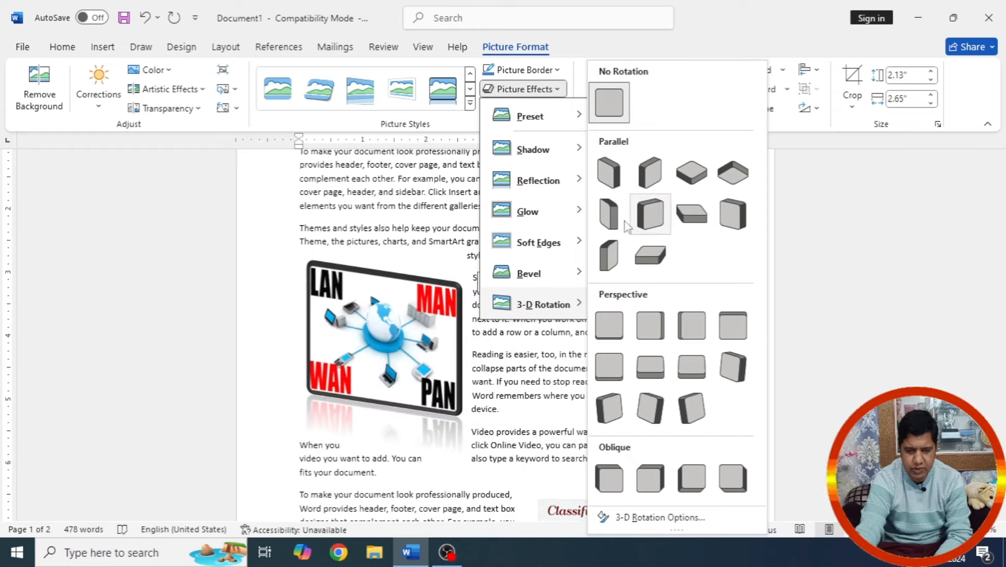
{"action": "mouse_move", "coordinate": [545, 280]}
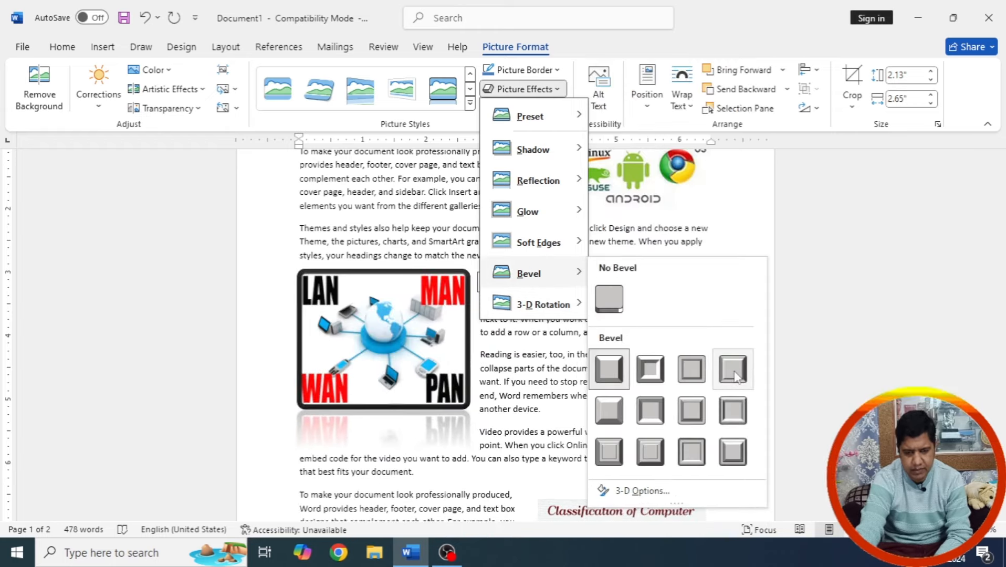
{"action": "mouse_move", "coordinate": [535, 245]}
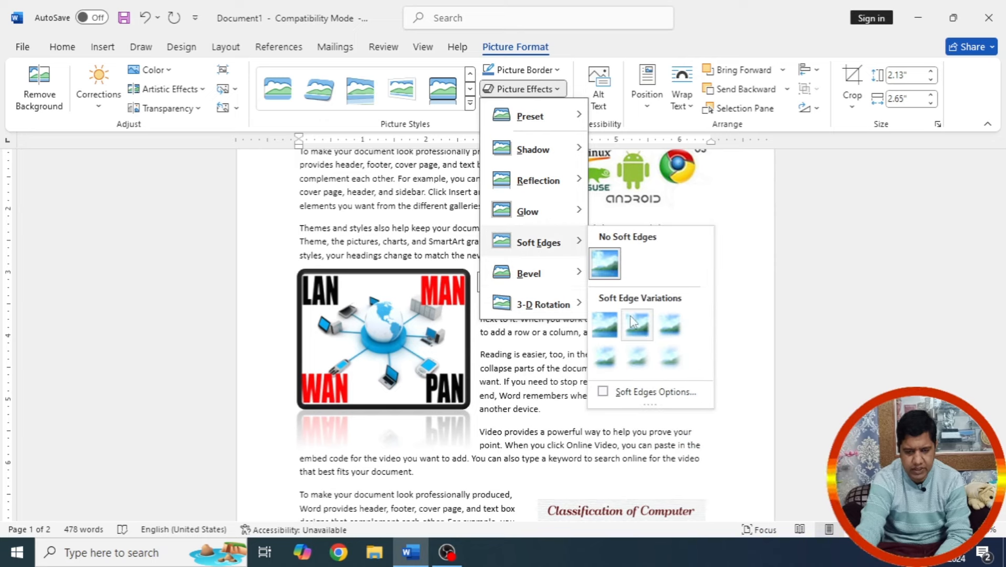
{"action": "left_click", "coordinate": [618, 331]}
{"action": "left_click", "coordinate": [418, 336]}
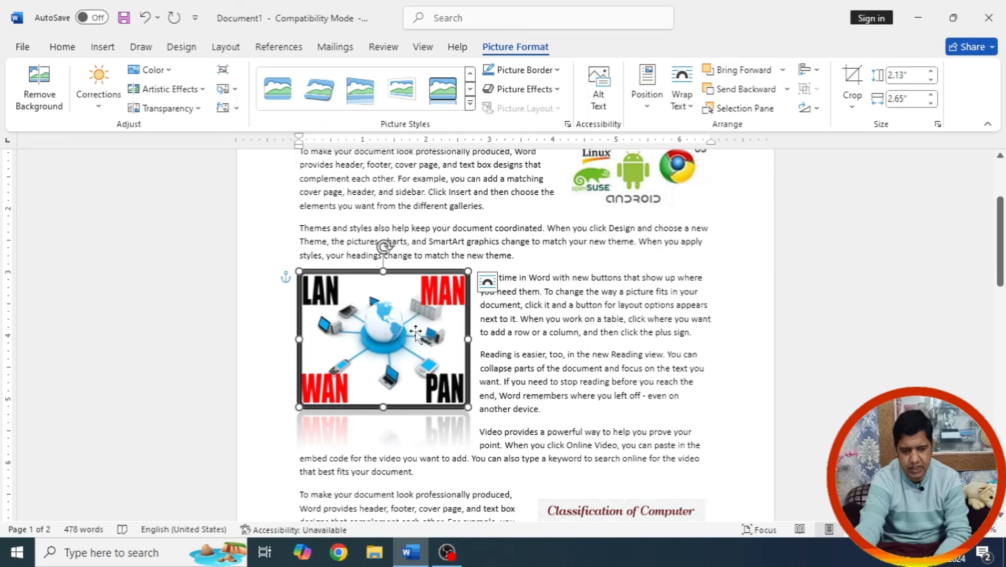
{"action": "key", "text": "ctrl+z"}
{"action": "key", "text": "ctrl+z"}
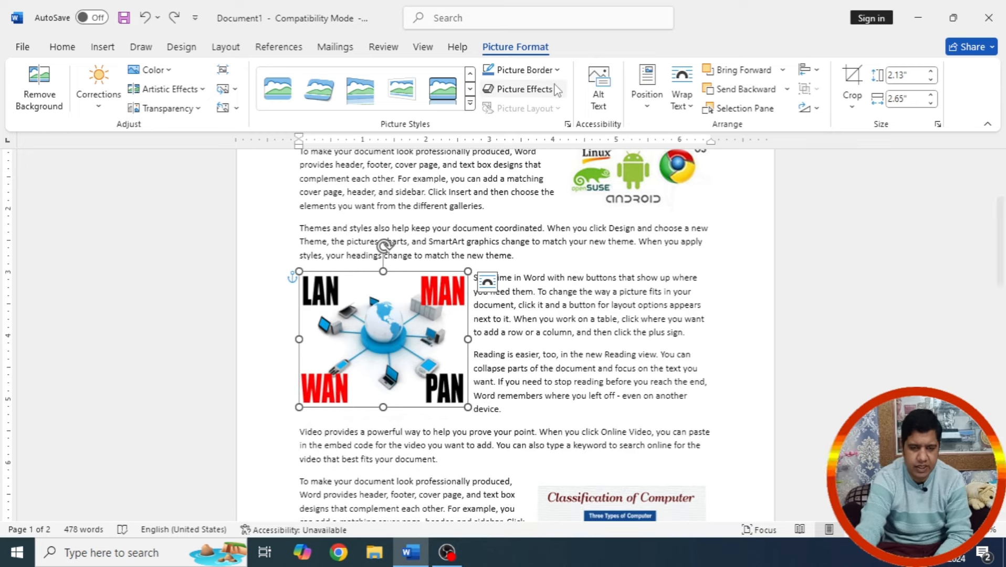
Step: Apply a Soft Edges effect to the network picture
{"action": "left_click", "coordinate": [523, 89]}
{"action": "mouse_move", "coordinate": [541, 243]}
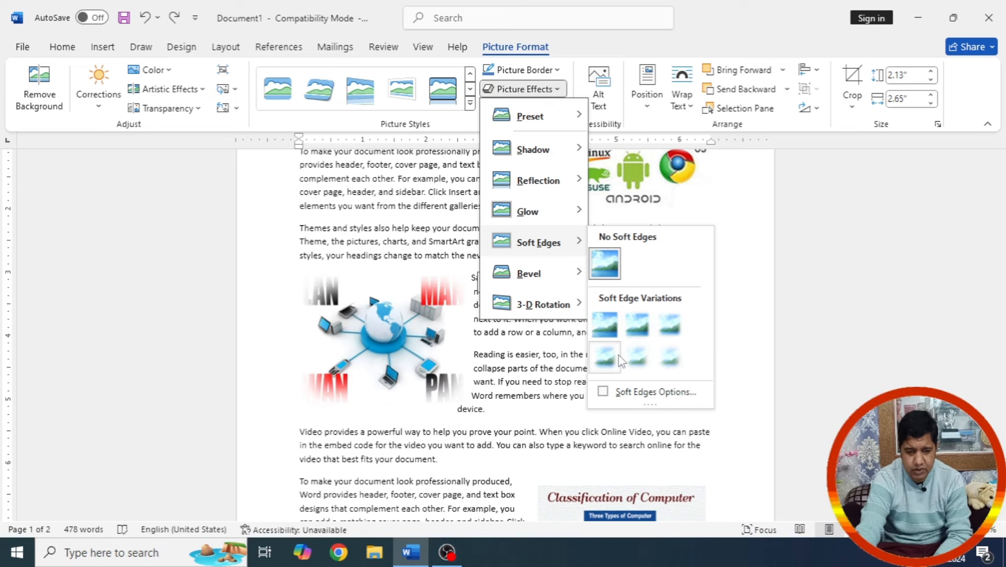
{"action": "left_click", "coordinate": [604, 326]}
{"action": "left_click", "coordinate": [650, 176]}
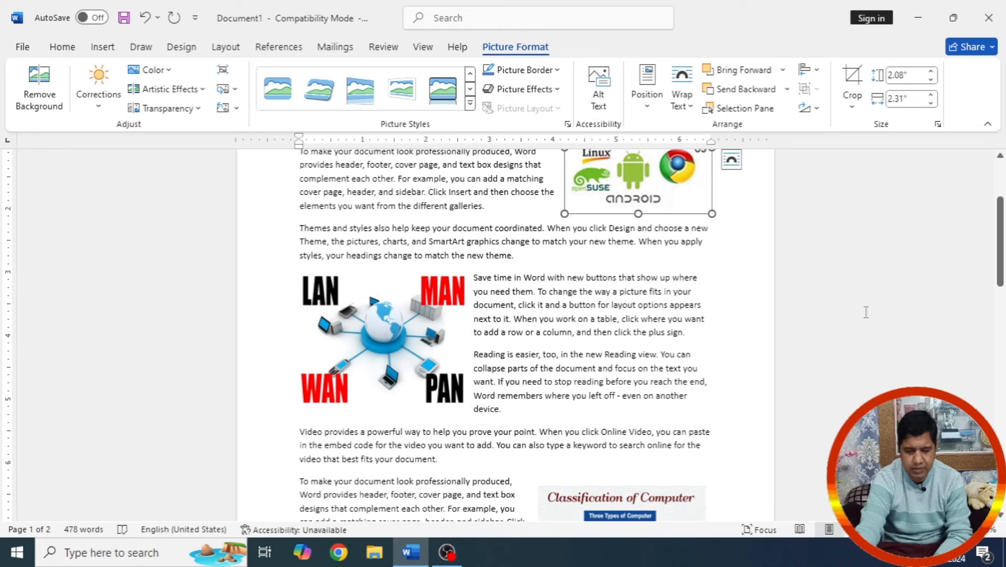
{"action": "left_click_drag", "start_coordinate": [1000, 255], "coordinate": [798, 292]}
Step: Give the Classification of Computer picture the third Soft Edges variation, then undo the last change
{"action": "left_click", "coordinate": [643, 257]}
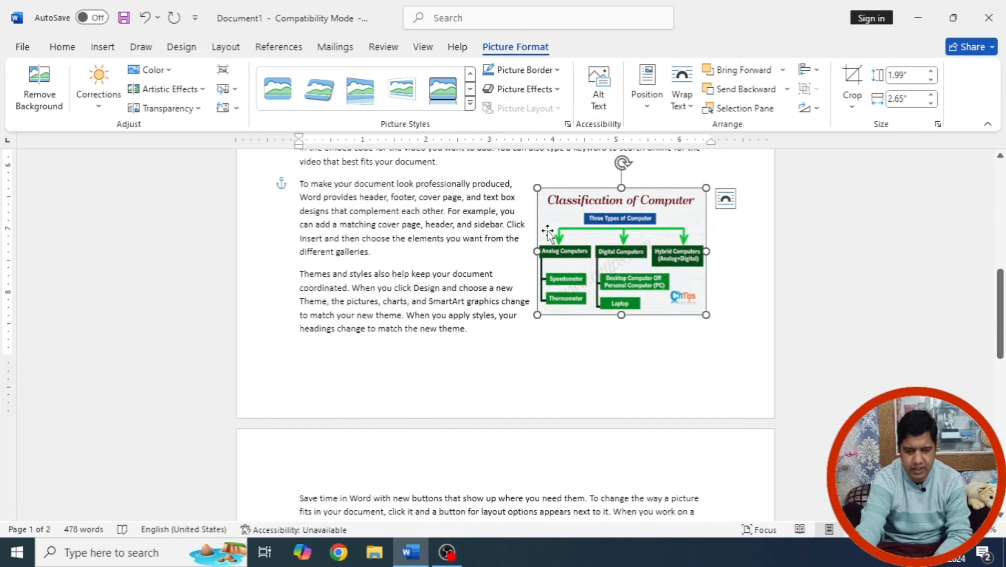
{"action": "left_click", "coordinate": [554, 90]}
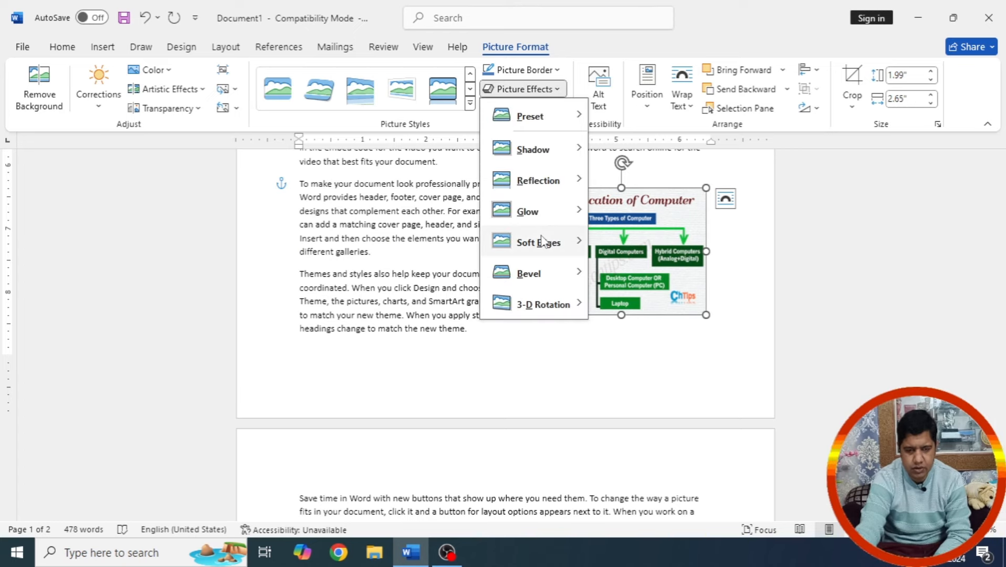
{"action": "left_click", "coordinate": [667, 330]}
{"action": "left_click", "coordinate": [539, 387]}
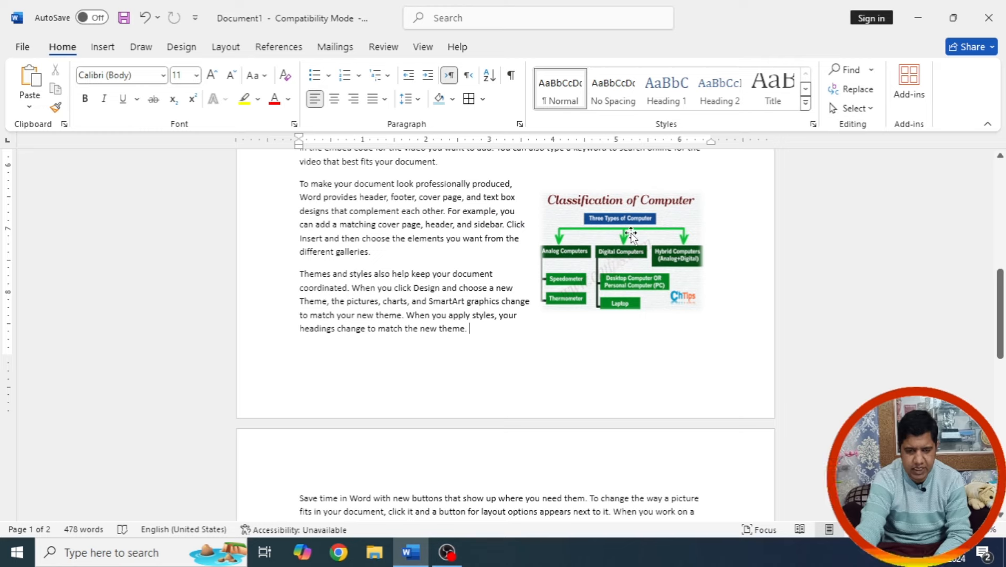
{"action": "key", "text": "ctrl+z"}
{"action": "key", "text": "ctrl+z"}
{"action": "left_click", "coordinate": [514, 49]}
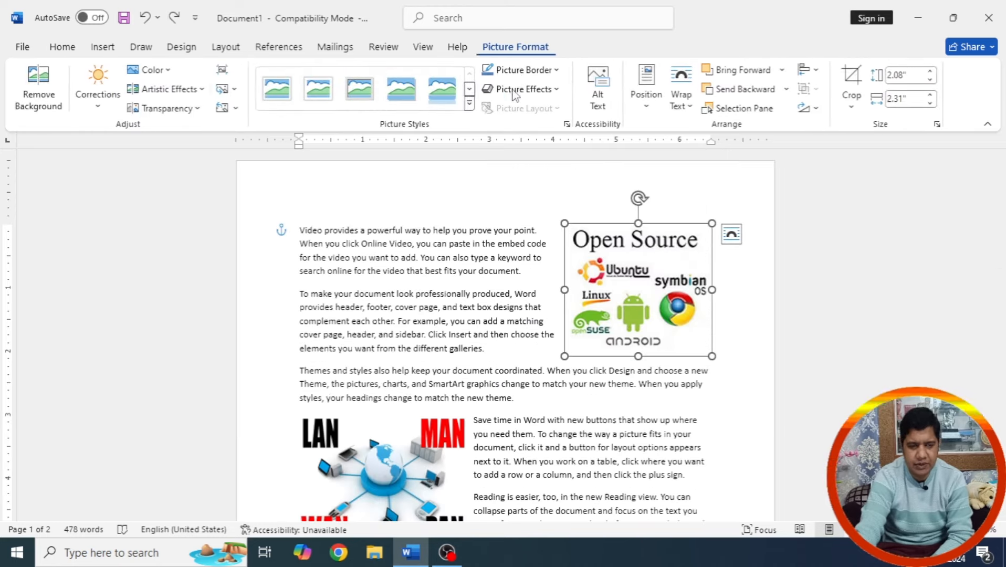
{"action": "left_click", "coordinate": [647, 97]}
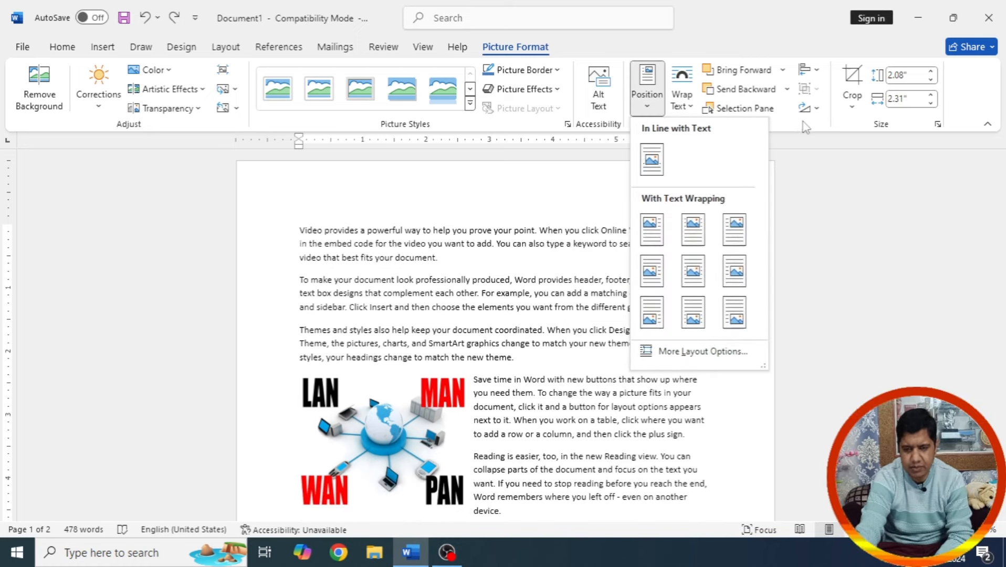
{"action": "left_click", "coordinate": [780, 122]}
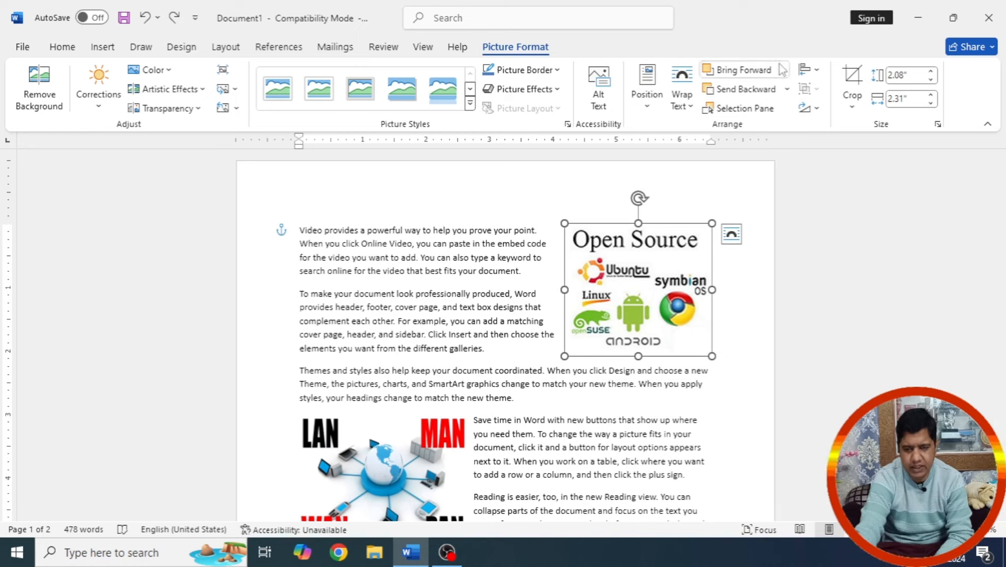
{"action": "left_click", "coordinate": [853, 79]}
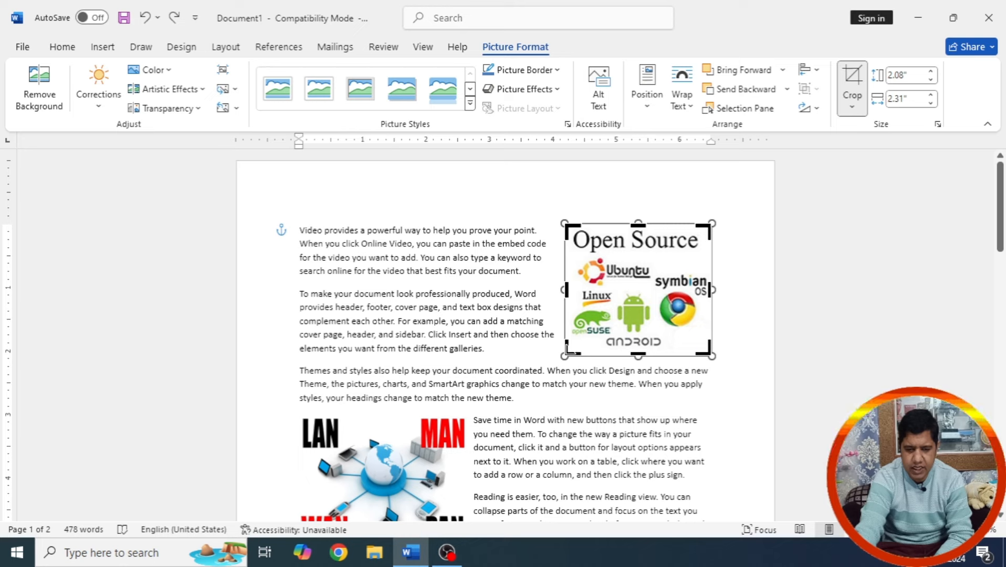
{"action": "left_click_drag", "start_coordinate": [564, 358], "coordinate": [604, 347]}
{"action": "left_click_drag", "start_coordinate": [753, 353], "coordinate": [601, 349]}
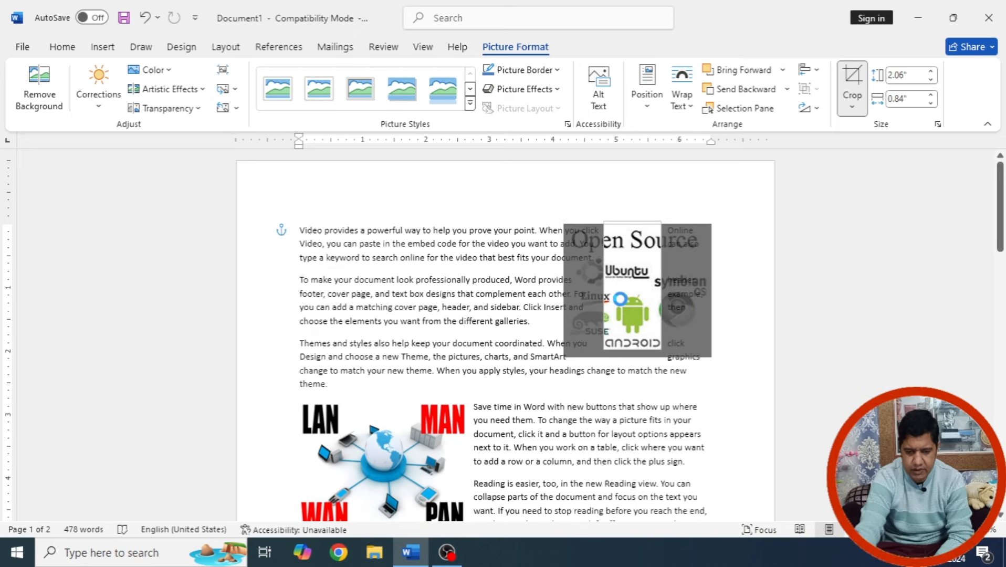
{"action": "left_click_drag", "start_coordinate": [636, 224], "coordinate": [637, 289]}
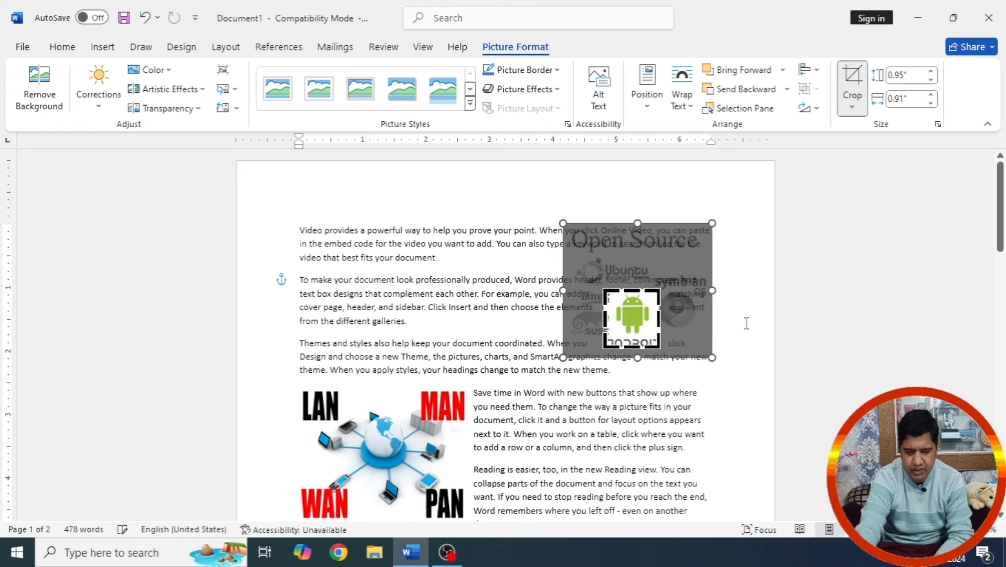
{"action": "left_click", "coordinate": [766, 322]}
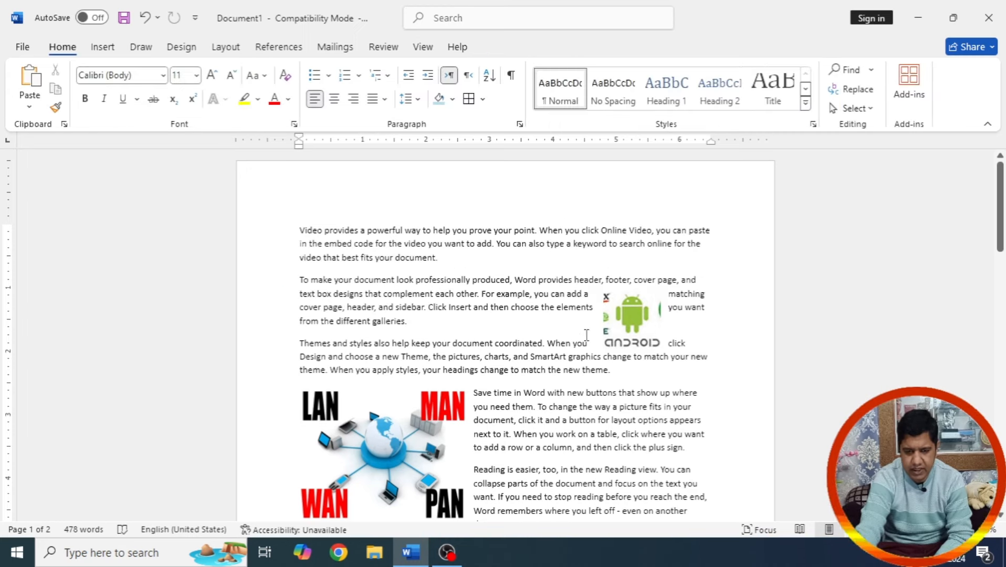
{"action": "key", "text": "ctrl+z"}
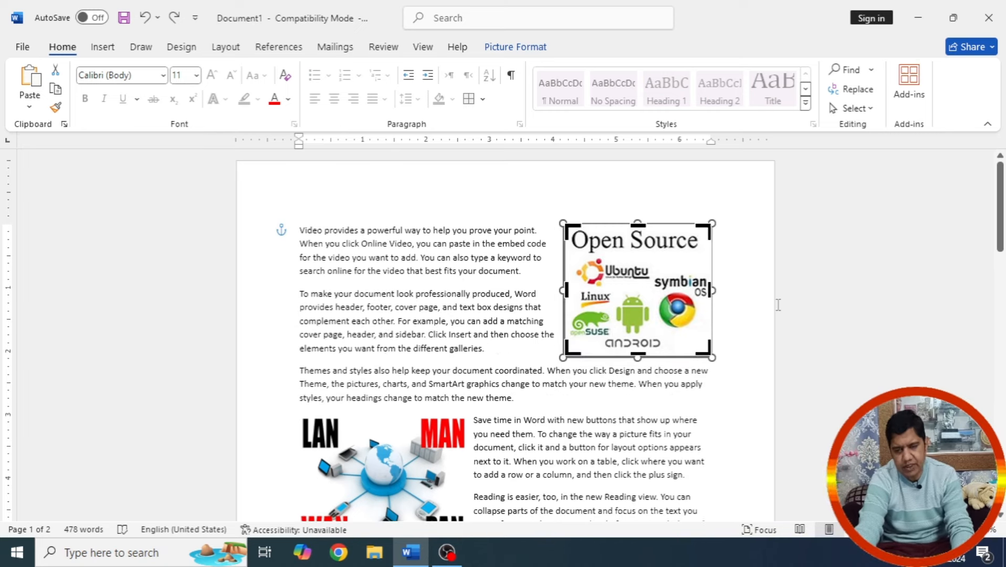
{"action": "left_click", "coordinate": [778, 305]}
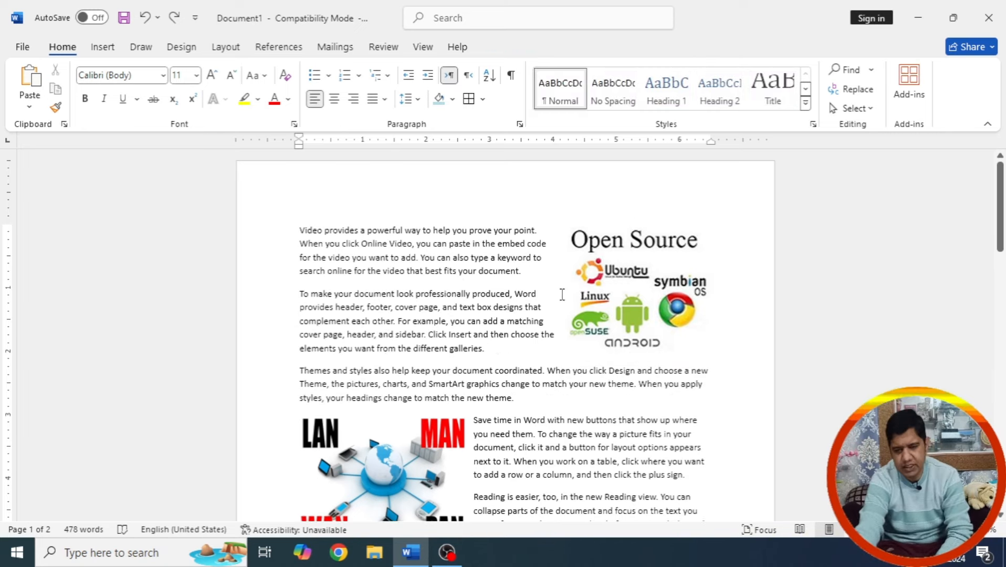
{"action": "left_click", "coordinate": [599, 239]}
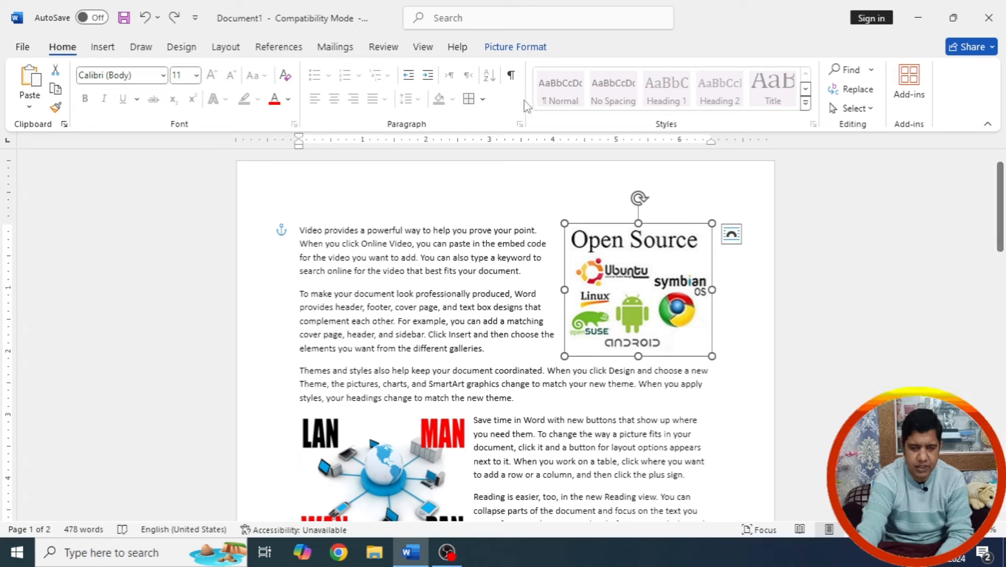
{"action": "left_click", "coordinate": [533, 50]}
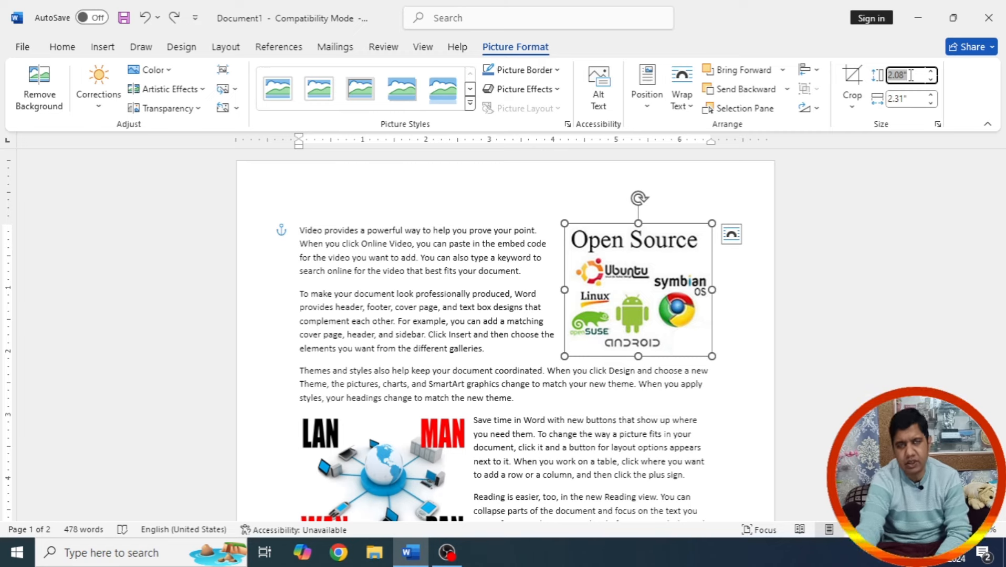
{"action": "left_click", "coordinate": [756, 361]}
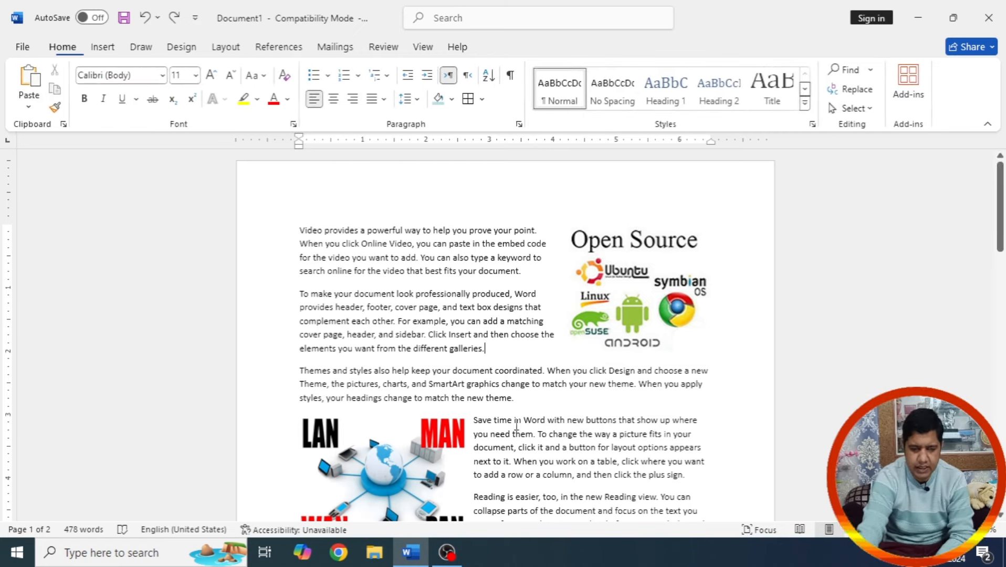
Step: Draw a large text box on the new page and type 'This is shapes' in it
{"action": "left_click", "coordinate": [103, 46]}
{"action": "left_click", "coordinate": [212, 70]}
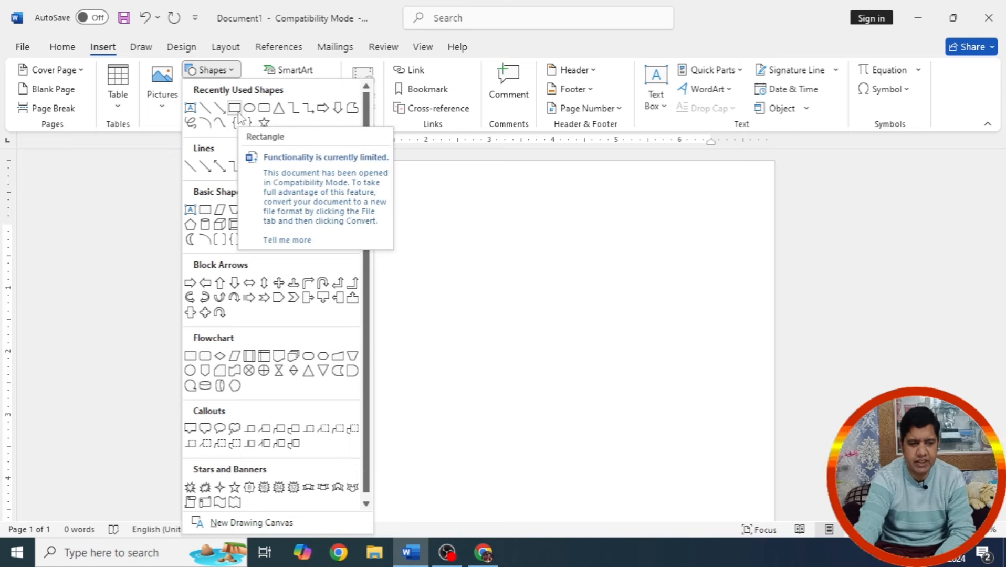
{"action": "left_click", "coordinate": [191, 108]}
{"action": "left_click_drag", "start_coordinate": [331, 202], "coordinate": [750, 446]}
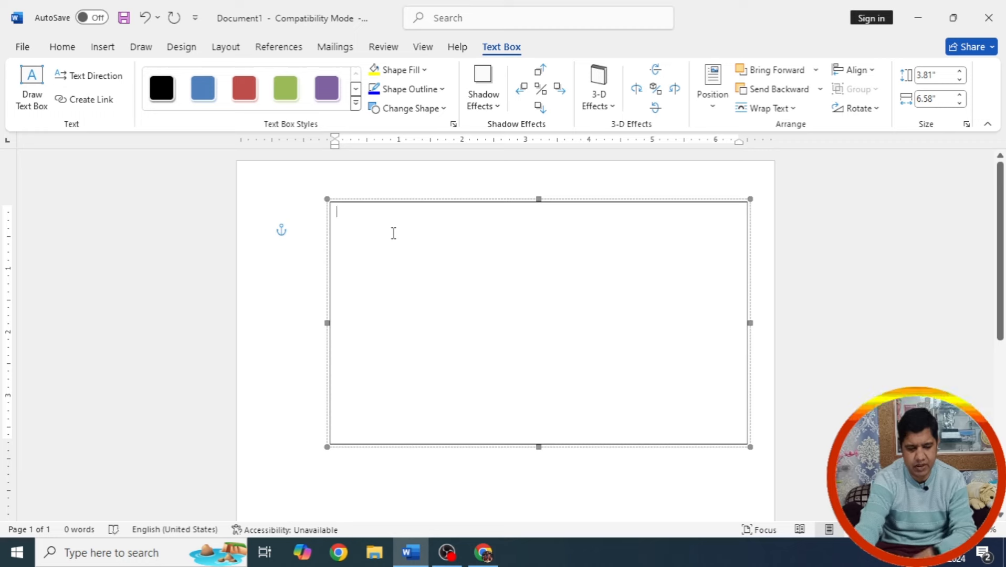
{"action": "type", "text": "thi"}
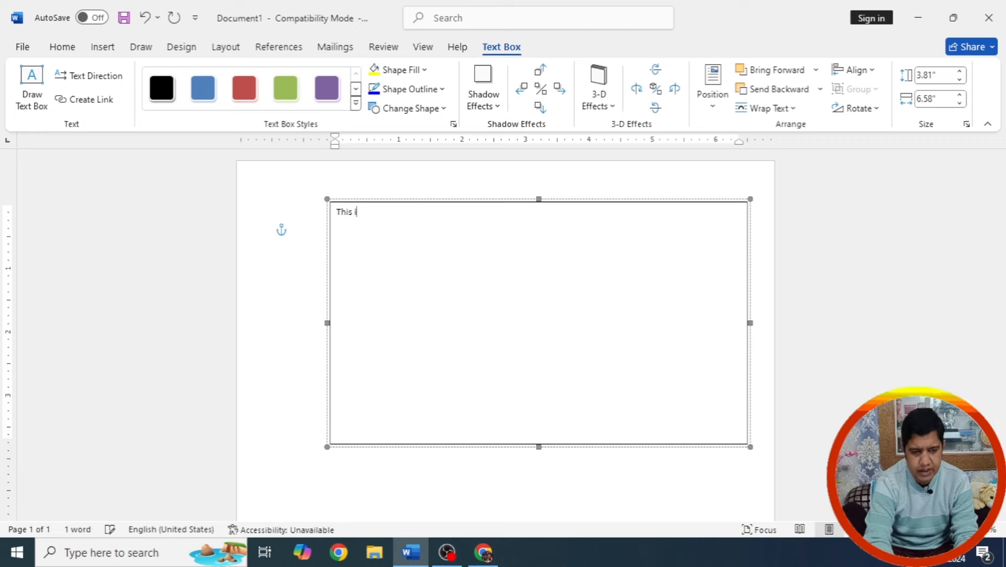
{"action": "type", "text": "s is shapes"}
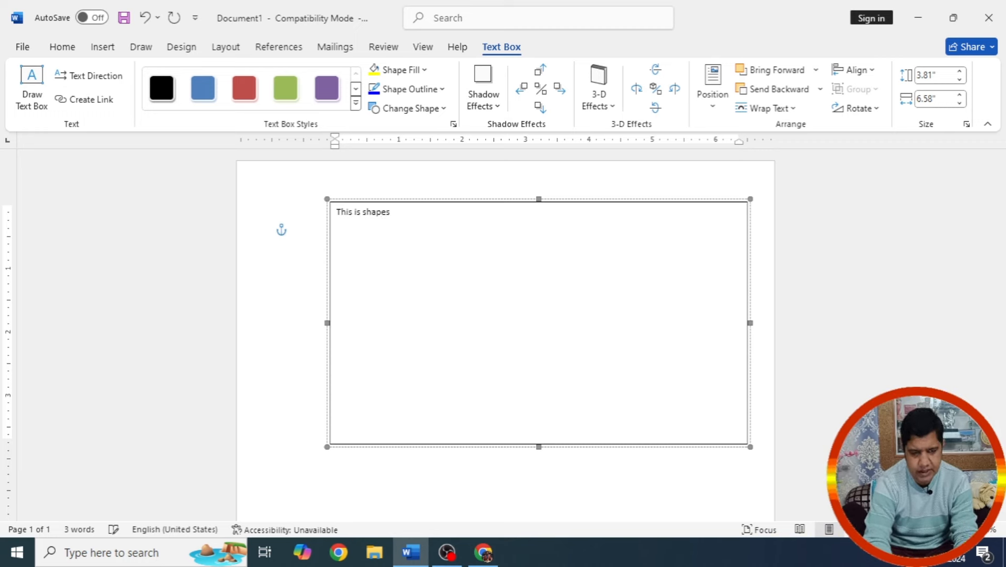
{"action": "left_click_drag", "start_coordinate": [396, 208], "coordinate": [340, 214]}
Step: Format the text-box words as centred, red, 36-pt Algerian
{"action": "left_click", "coordinate": [58, 48]}
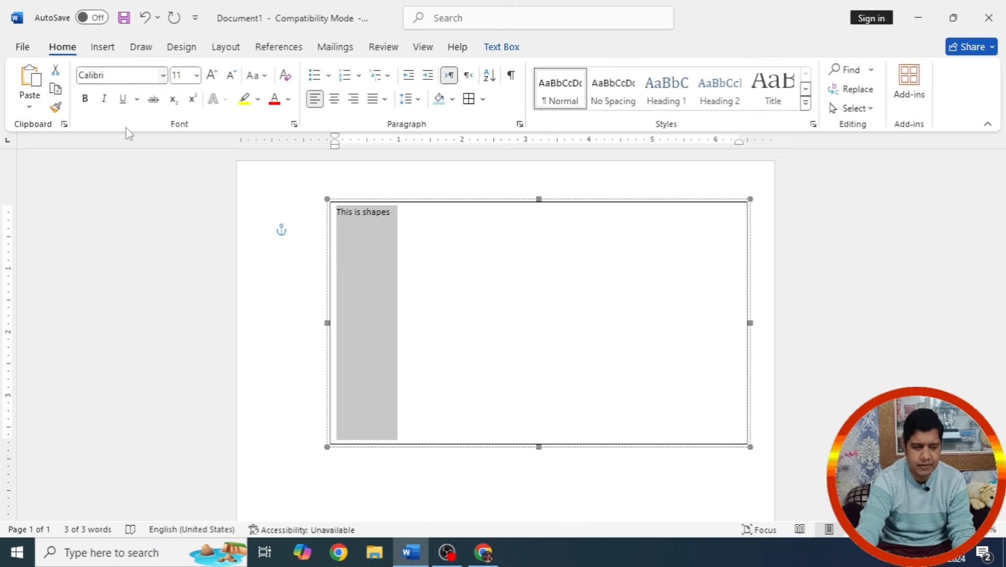
{"action": "left_click", "coordinate": [163, 75]}
{"action": "left_click", "coordinate": [131, 242]}
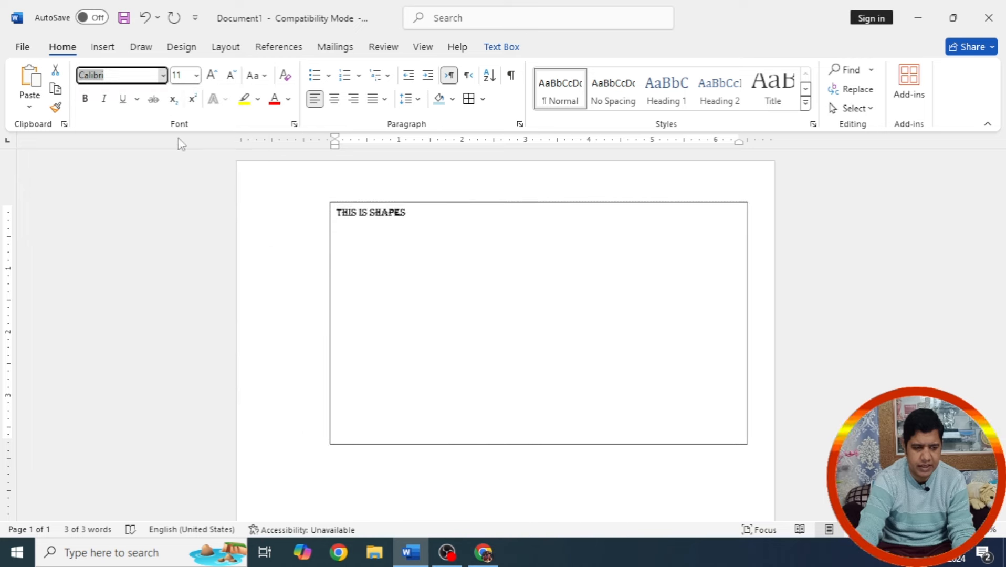
{"action": "left_click", "coordinate": [196, 75]}
{"action": "left_click", "coordinate": [187, 315]}
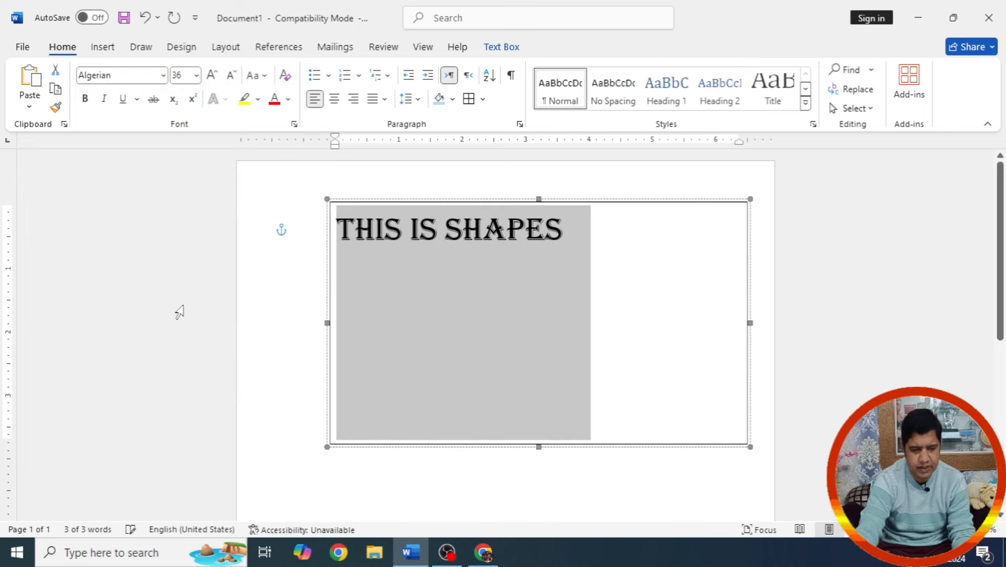
{"action": "left_click", "coordinate": [349, 100]}
{"action": "left_click", "coordinate": [336, 101]}
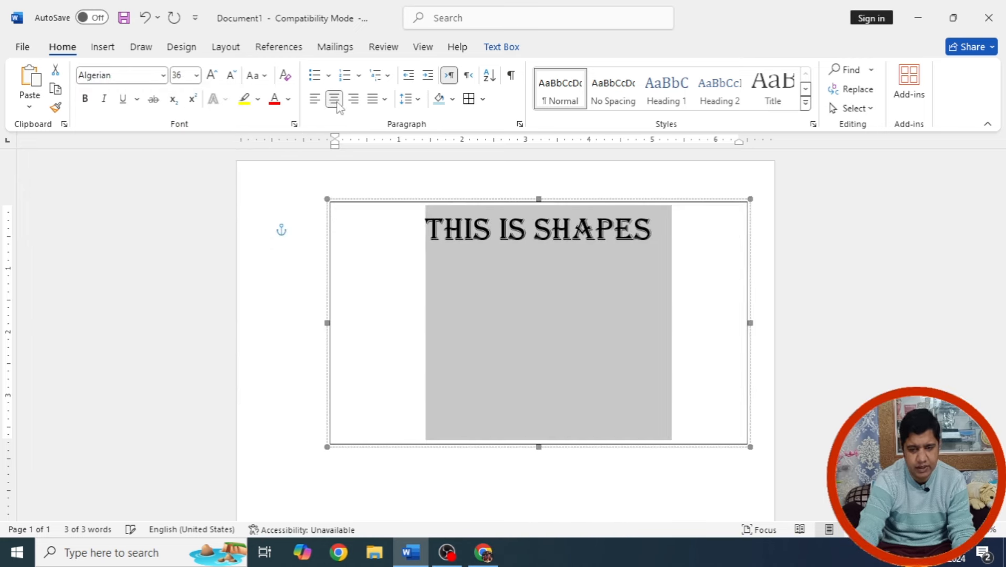
{"action": "left_click", "coordinate": [679, 271]}
{"action": "key", "text": "ctrl+a"}
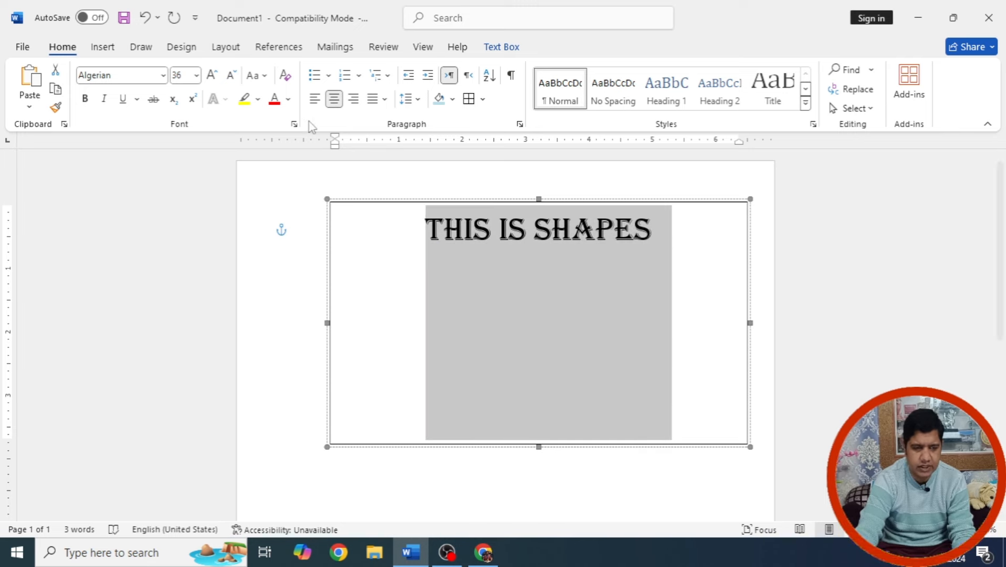
{"action": "left_click", "coordinate": [274, 99]}
{"action": "left_click", "coordinate": [548, 260]}
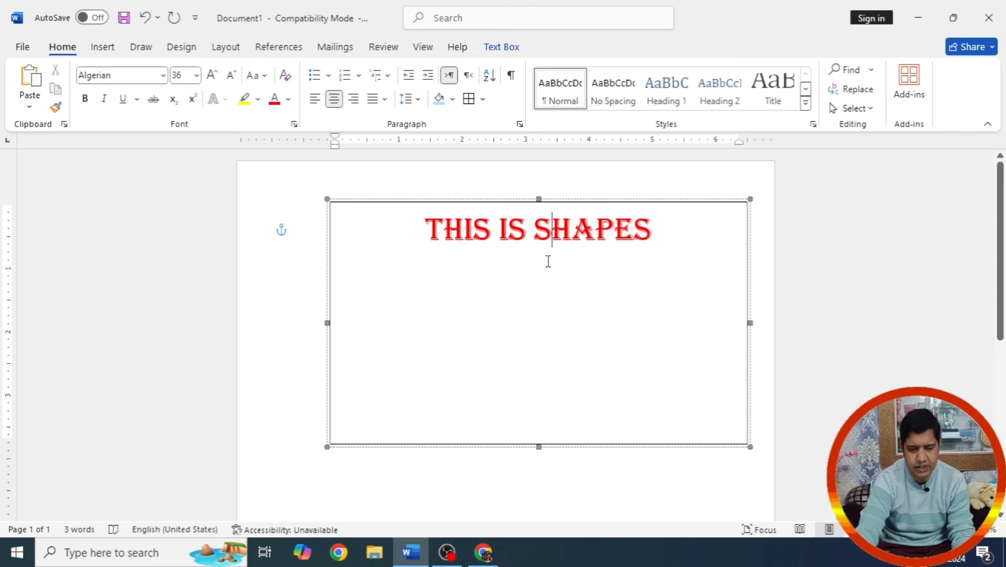
{"action": "left_click", "coordinate": [103, 46]}
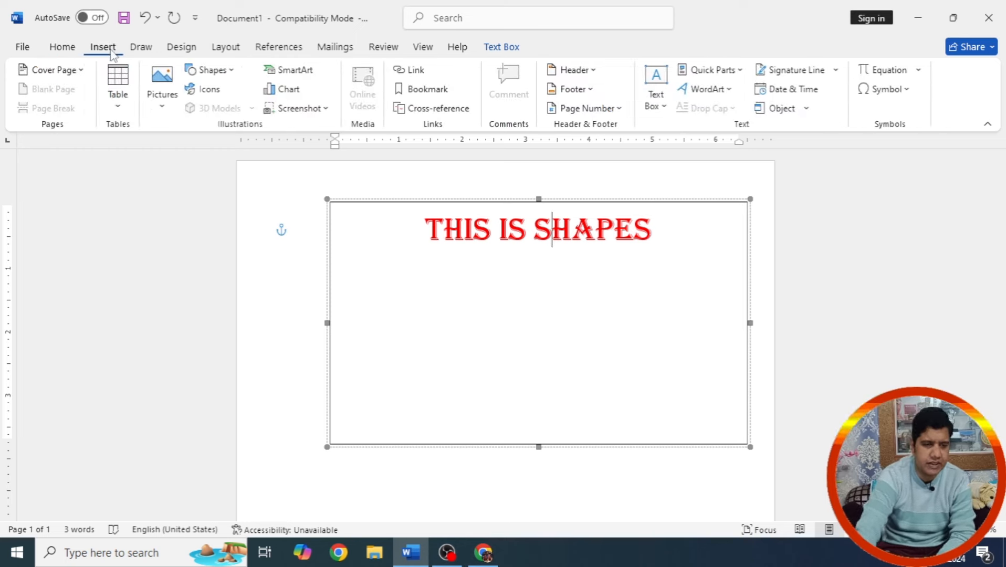
Step: Draw a 1.17" by 3.41" Left Arrow under THIS IS SHAPES and narrow its shaft
{"action": "left_click", "coordinate": [227, 71]}
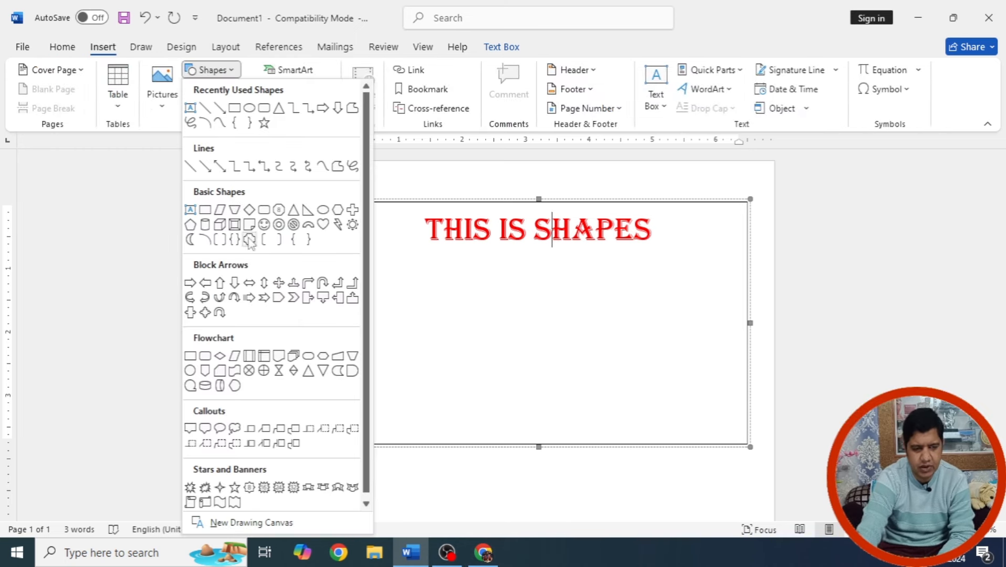
{"action": "left_click", "coordinate": [204, 285]}
{"action": "mouse_move", "coordinate": [355, 280]}
{"action": "left_mouse_down"}
{"action": "mouse_move", "coordinate": [579, 356]}
{"action": "mouse_move", "coordinate": [571, 355]}
{"action": "left_mouse_up"}
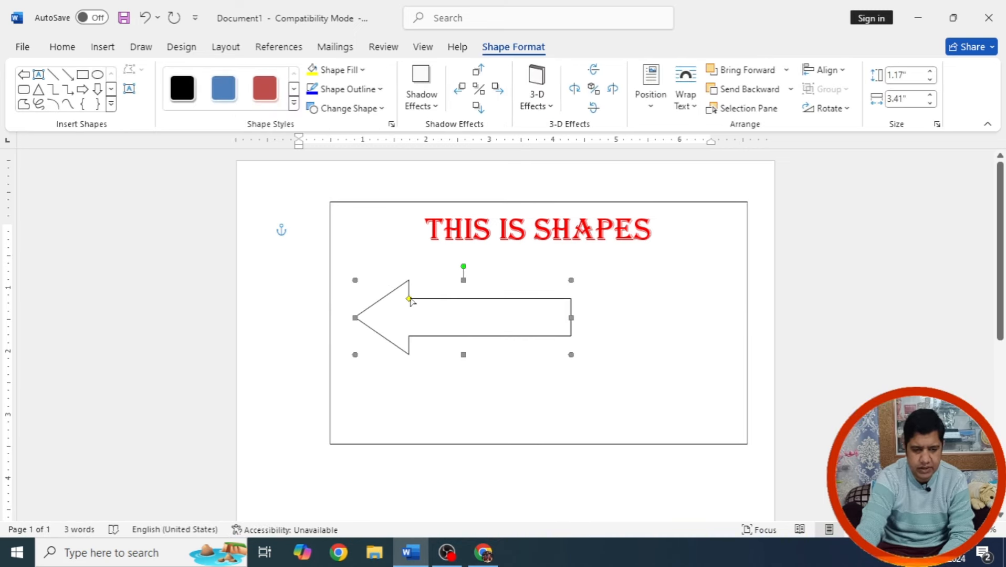
{"action": "mouse_move", "coordinate": [410, 299]}
{"action": "left_mouse_down"}
{"action": "mouse_move", "coordinate": [406, 317]}
{"action": "mouse_move", "coordinate": [413, 304]}
{"action": "left_mouse_up"}
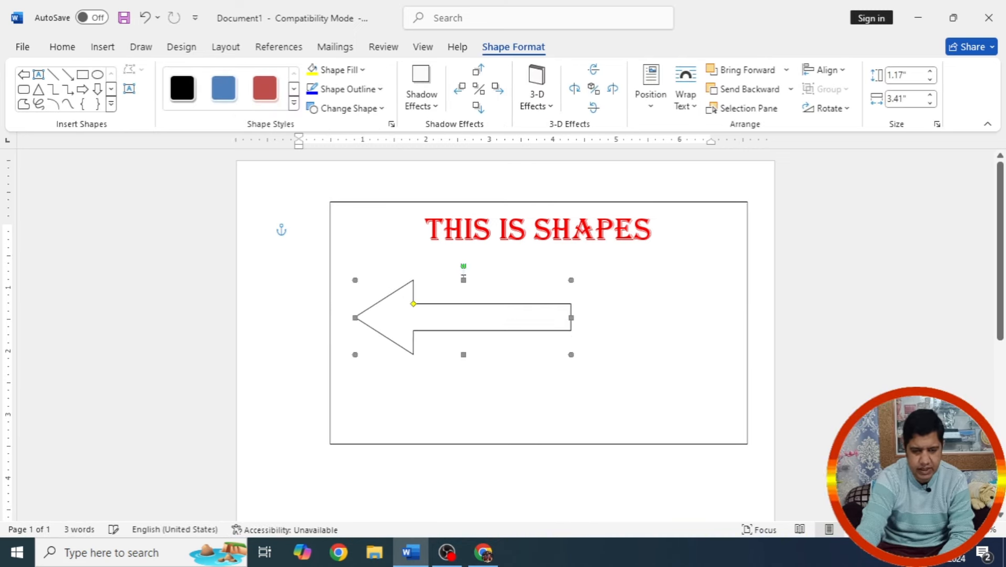
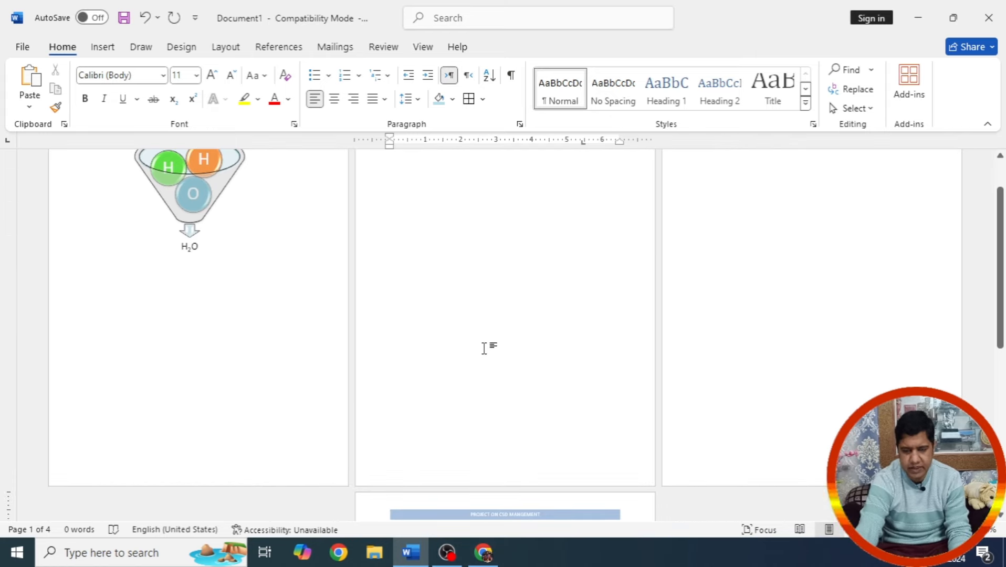
{"action": "scroll", "coordinate": [484, 349], "scroll_direction": "up", "scroll_amount": 5}
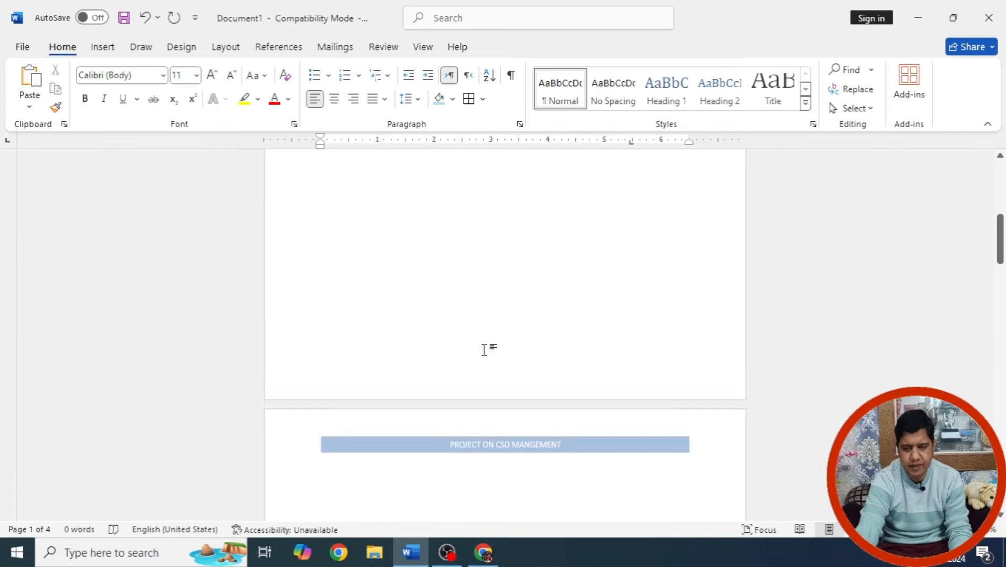
{"action": "scroll", "coordinate": [488, 351], "scroll_direction": "down", "scroll_amount": 5}
{"action": "left_click_drag", "start_coordinate": [1001, 310], "coordinate": [927, 297]}
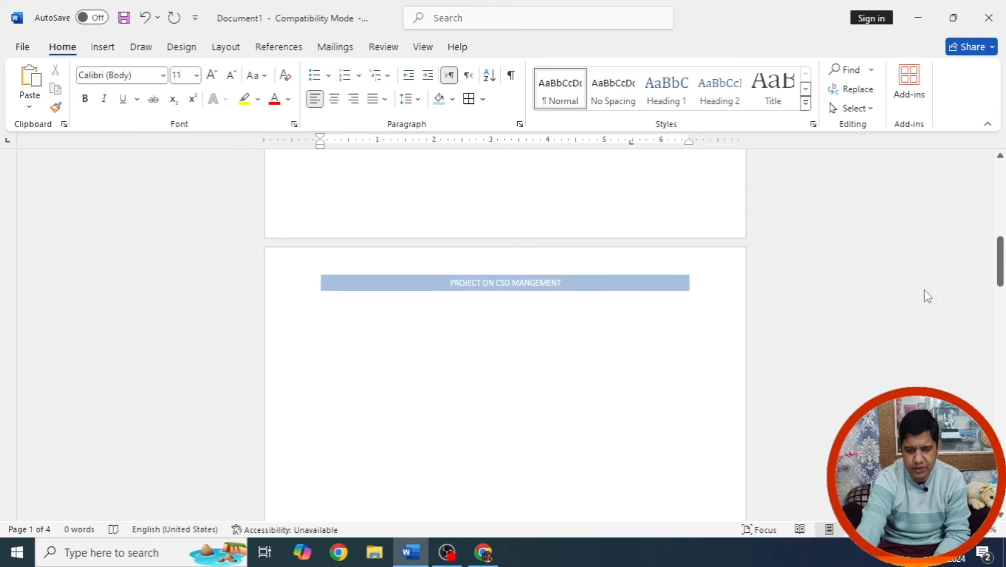
{"action": "double_click", "coordinate": [425, 264]}
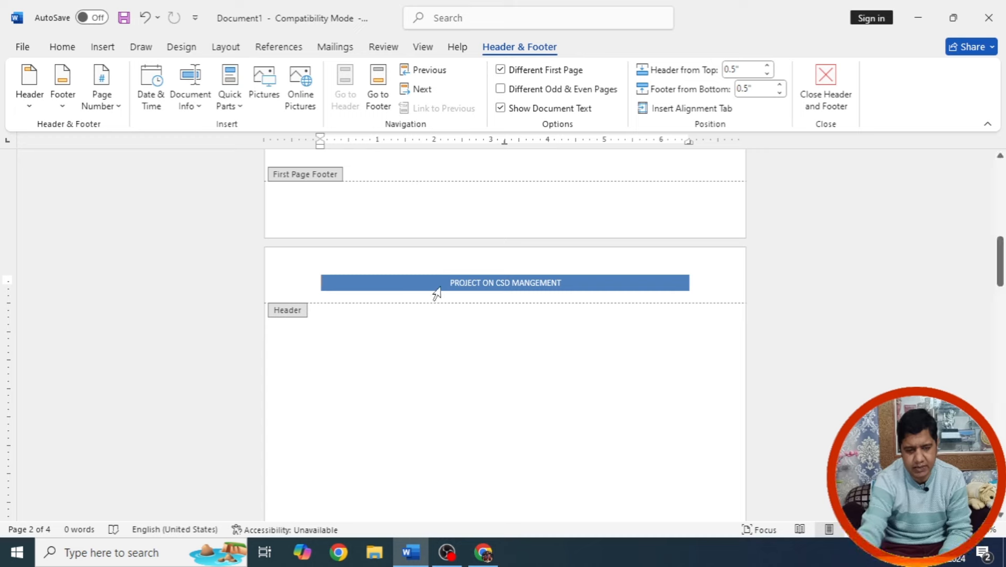
{"action": "double_click", "coordinate": [449, 340]}
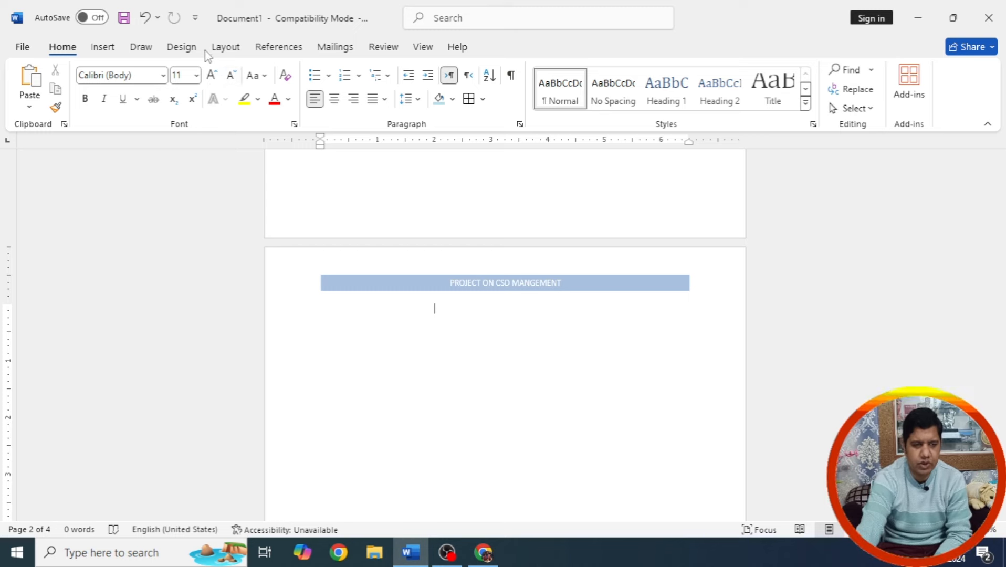
{"action": "left_click", "coordinate": [103, 47]}
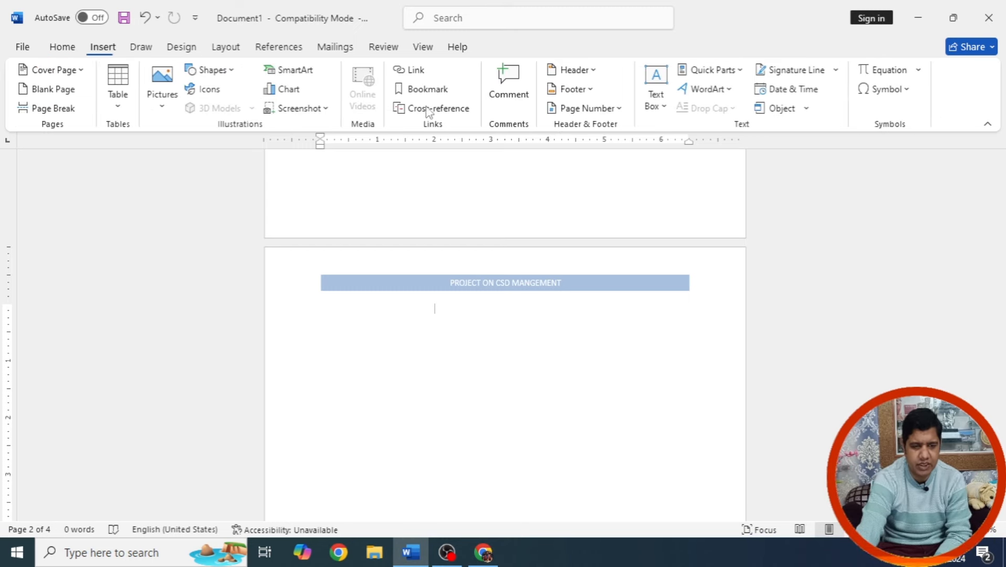
{"action": "left_click", "coordinate": [572, 89]}
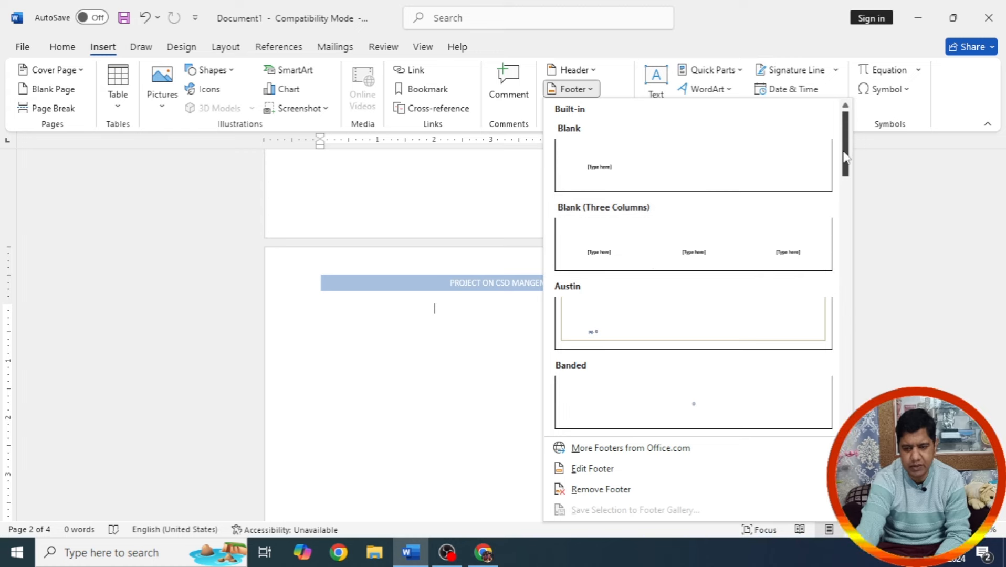
{"action": "left_click_drag", "start_coordinate": [844, 158], "coordinate": [853, 272]}
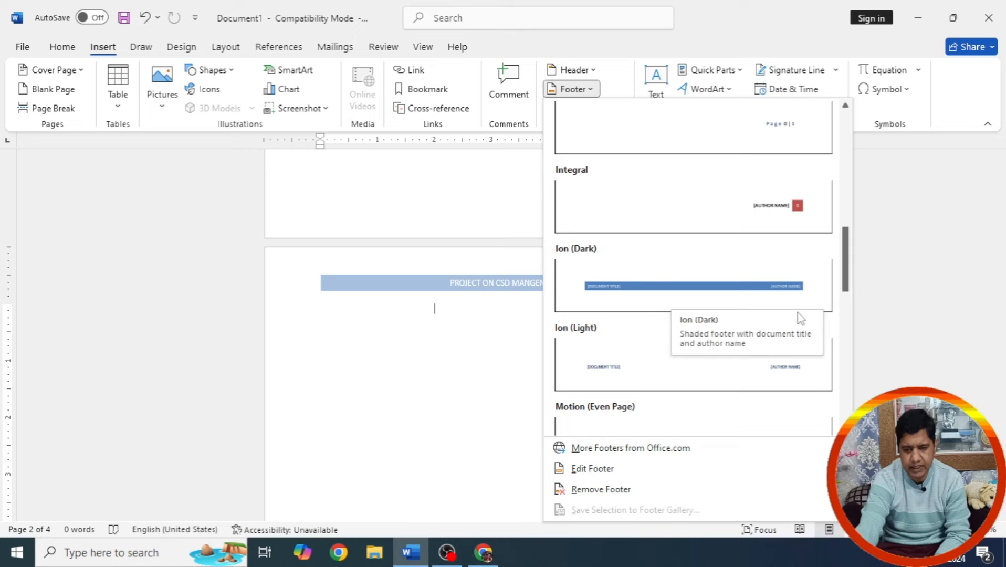
{"action": "scroll", "coordinate": [800, 318], "scroll_direction": "up", "scroll_amount": 2}
{"action": "key", "text": "Escape"}
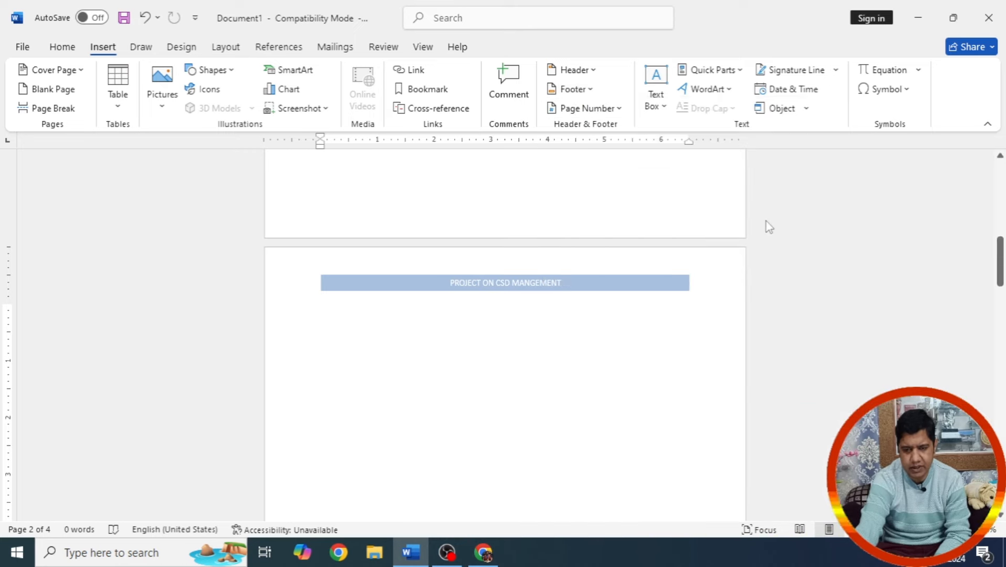
{"action": "left_click_drag", "start_coordinate": [994, 311], "coordinate": [1003, 261]}
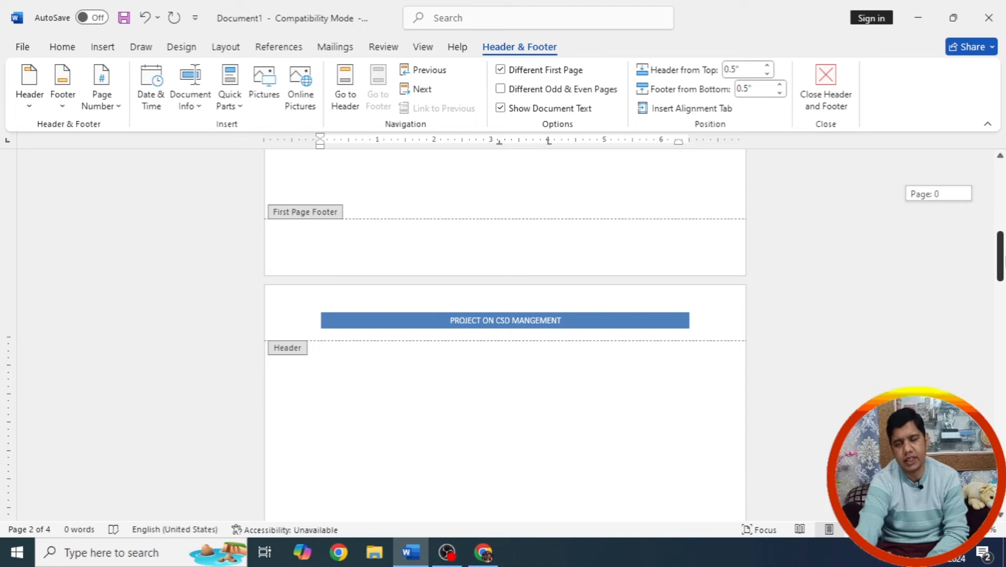
{"action": "mouse_move", "coordinate": [1003, 261]}
{"action": "left_mouse_down"}
{"action": "mouse_move", "coordinate": [1001, 330]}
{"action": "mouse_move", "coordinate": [1000, 278]}
{"action": "left_mouse_up"}
{"action": "double_click", "coordinate": [548, 341]}
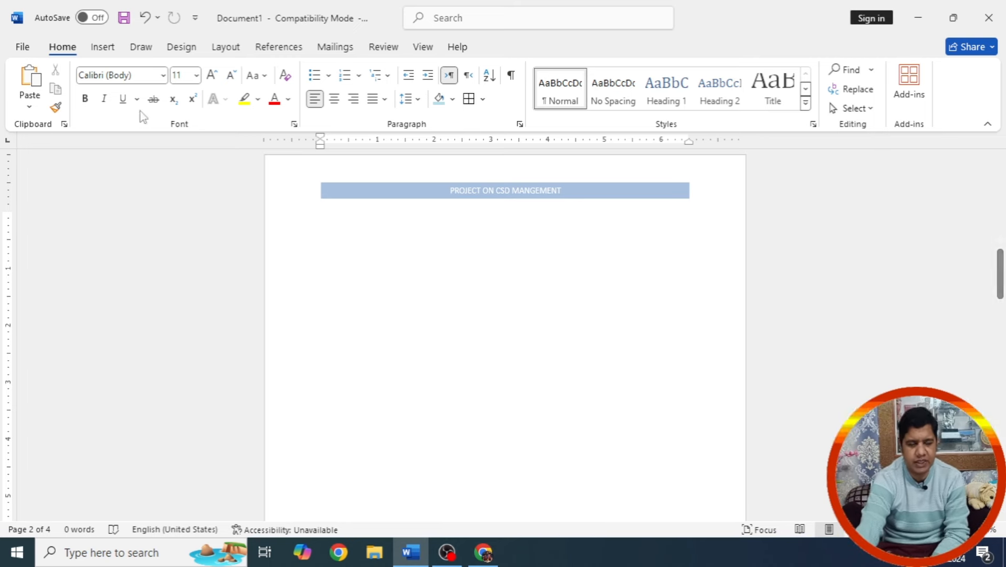
{"action": "left_click", "coordinate": [103, 48]}
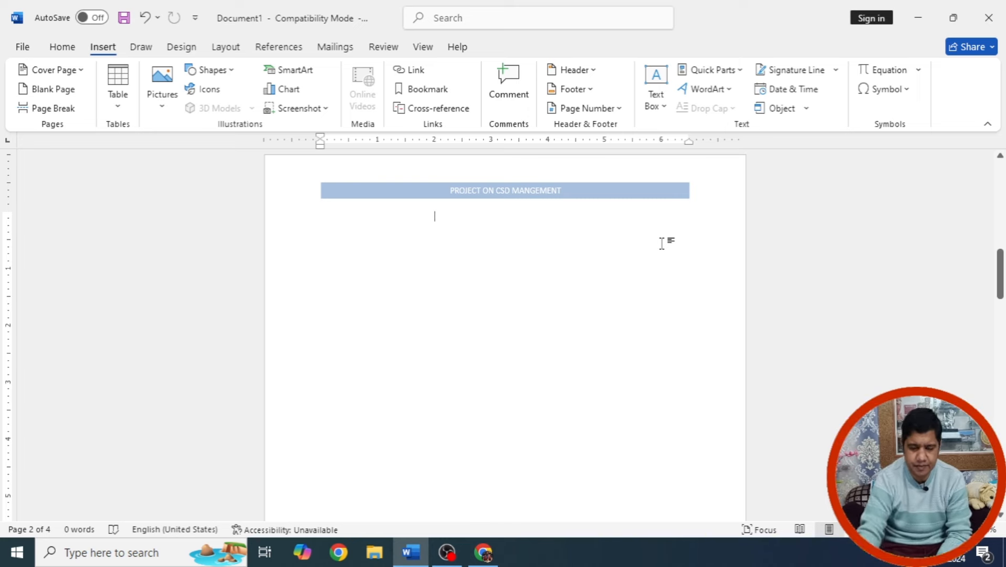
{"action": "left_click", "coordinate": [621, 110]}
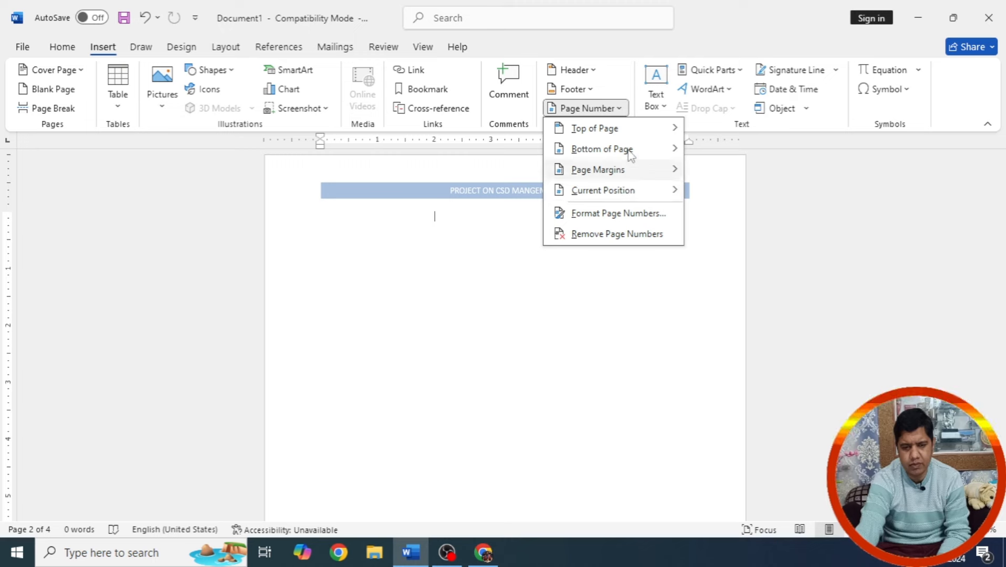
{"action": "mouse_move", "coordinate": [629, 151]}
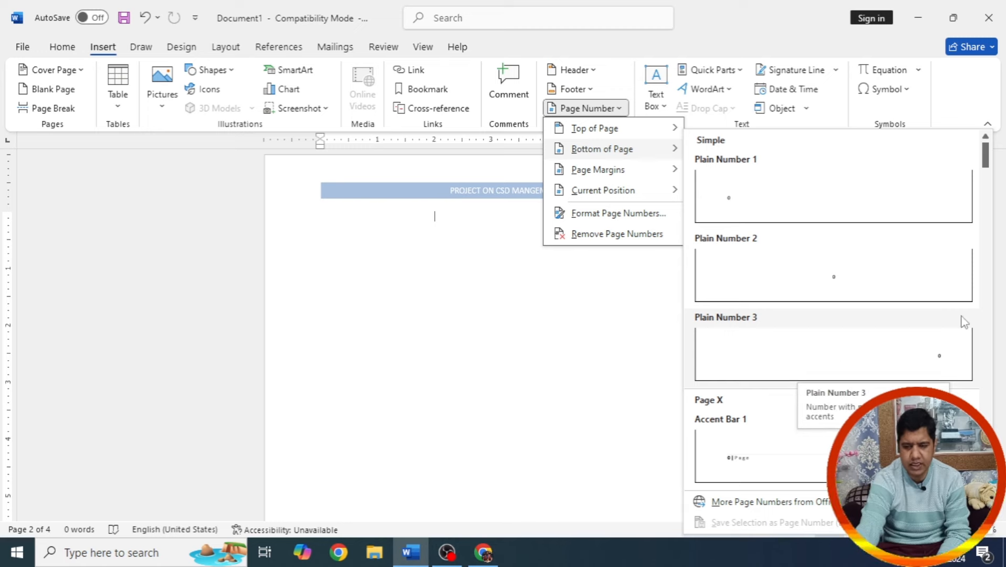
{"action": "left_click_drag", "start_coordinate": [985, 151], "coordinate": [987, 215]}
{"action": "mouse_move", "coordinate": [608, 180]}
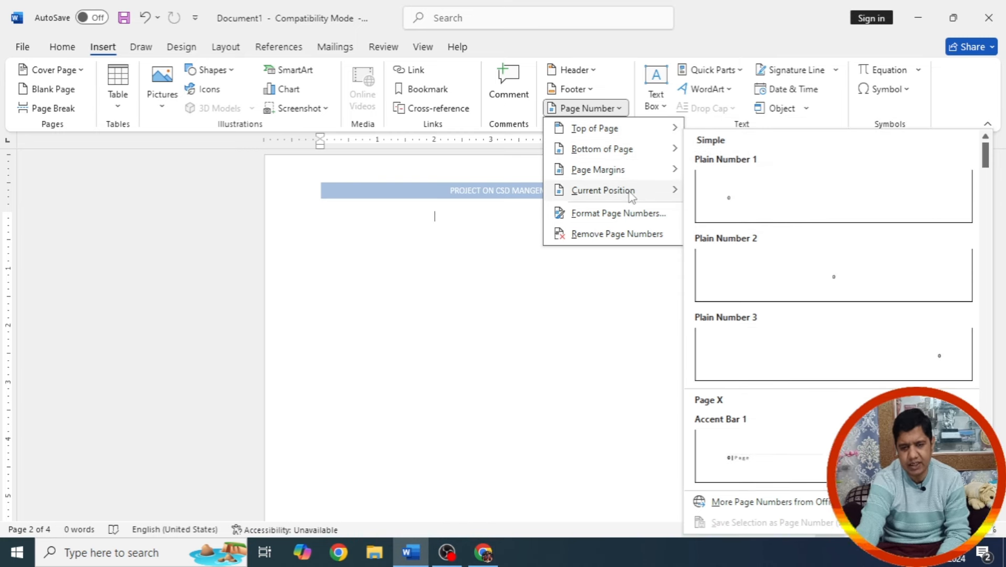
{"action": "mouse_move", "coordinate": [632, 196]}
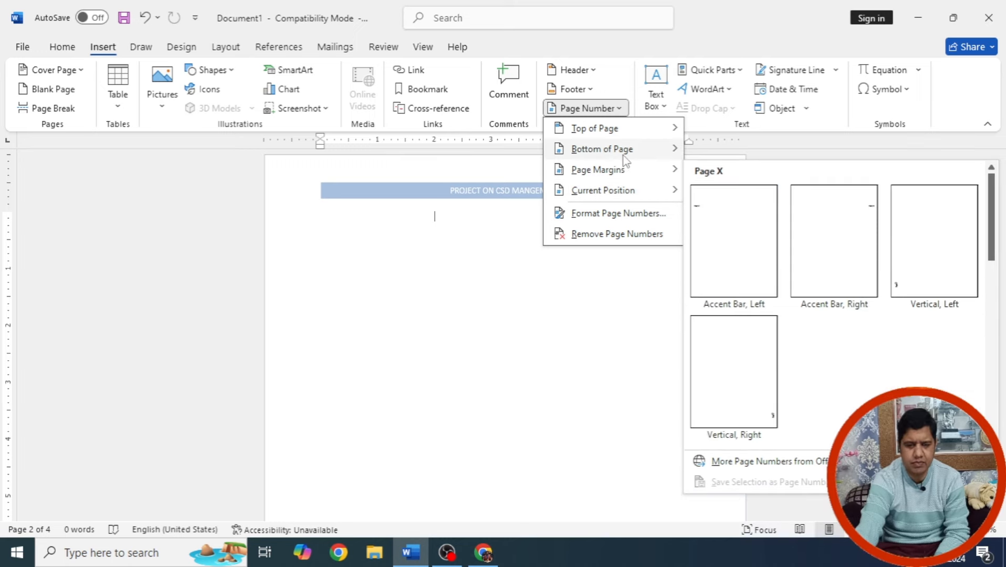
{"action": "left_click", "coordinate": [488, 260]}
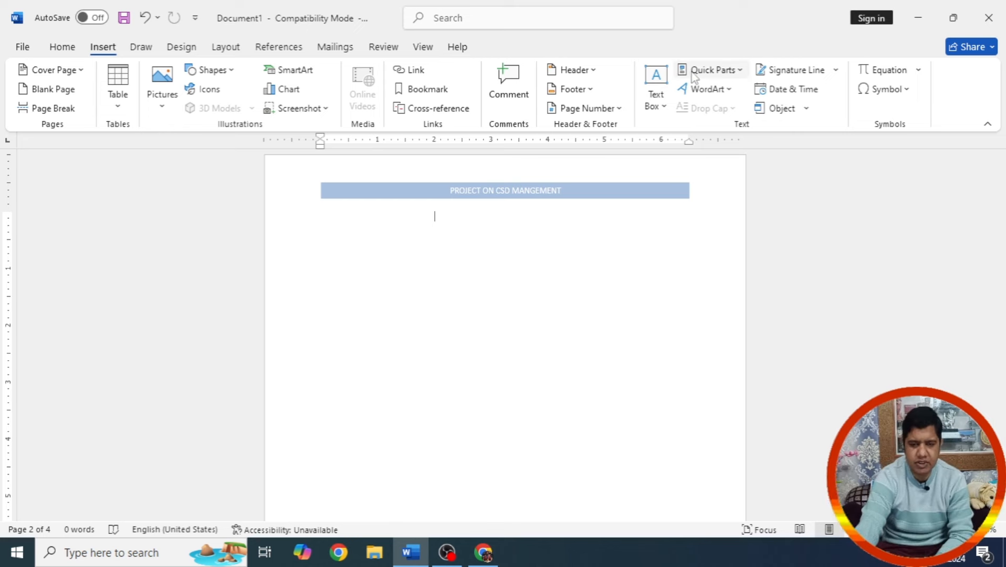
Step: Insert a blue-style WordArt reading 'THIS IS WORD ART' on page 2
{"action": "left_click", "coordinate": [727, 90]}
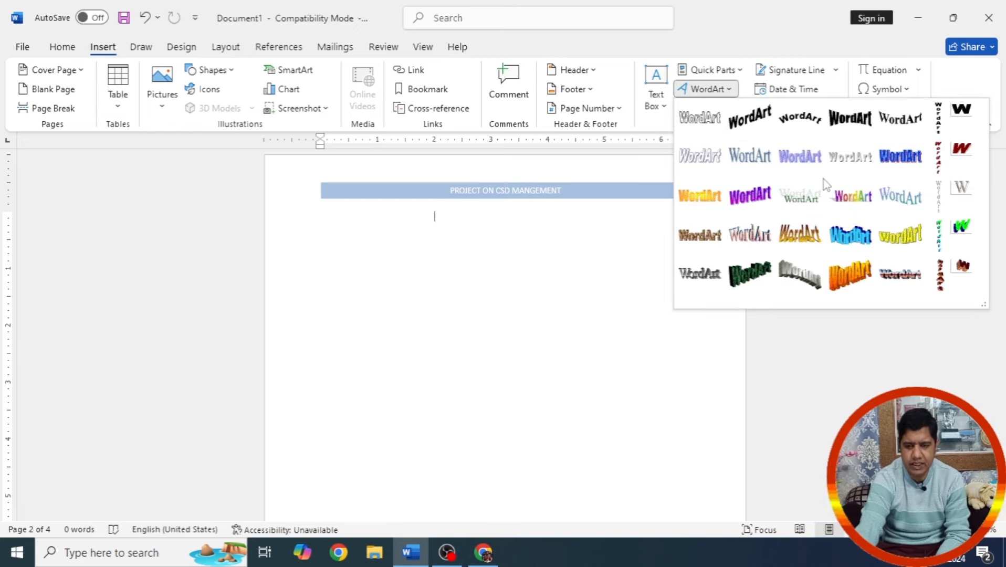
{"action": "left_click", "coordinate": [898, 157]}
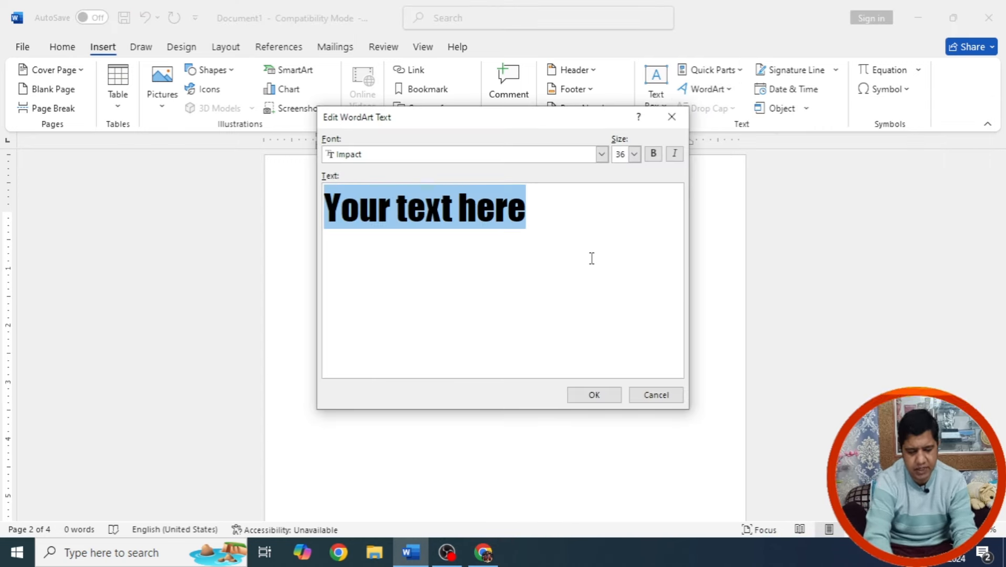
{"action": "type", "text": "THIS IS "}
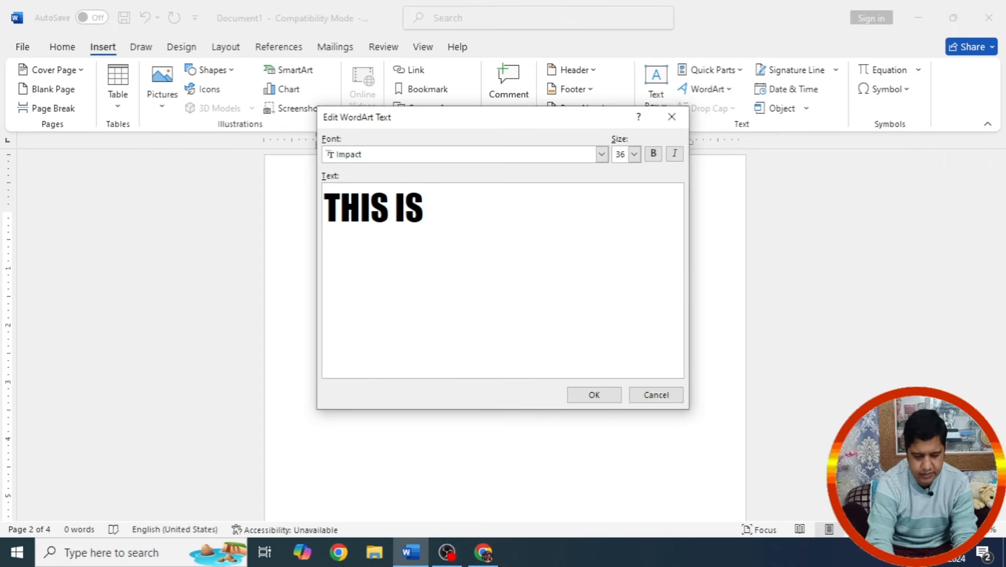
{"action": "type", "text": "WORD ART"}
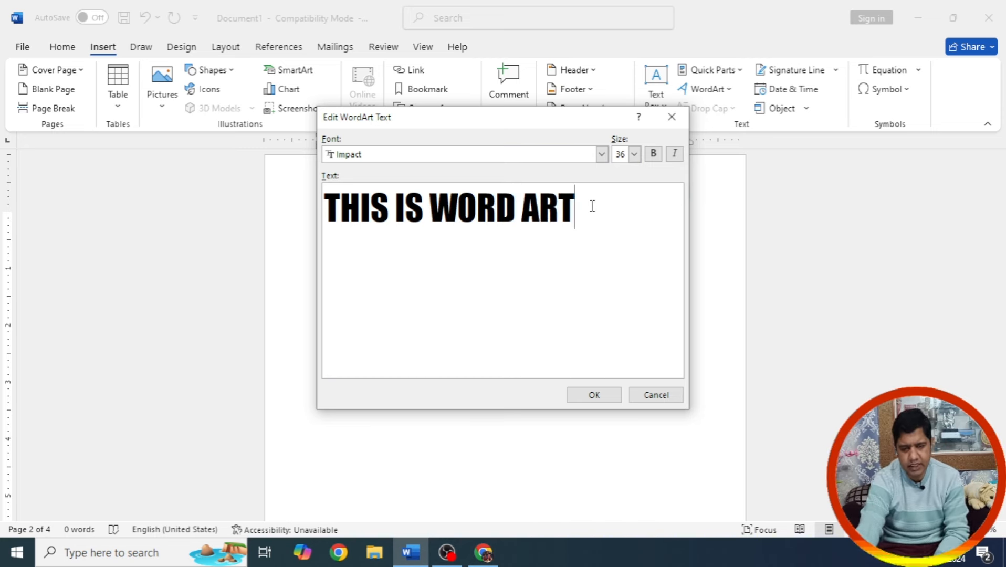
{"action": "left_click", "coordinate": [596, 395]}
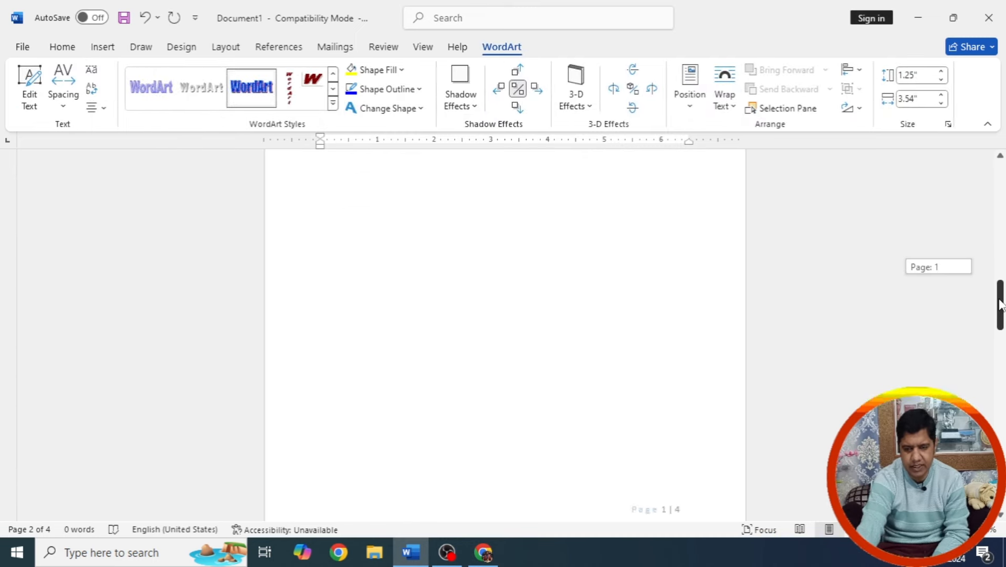
{"action": "left_click", "coordinate": [527, 355]}
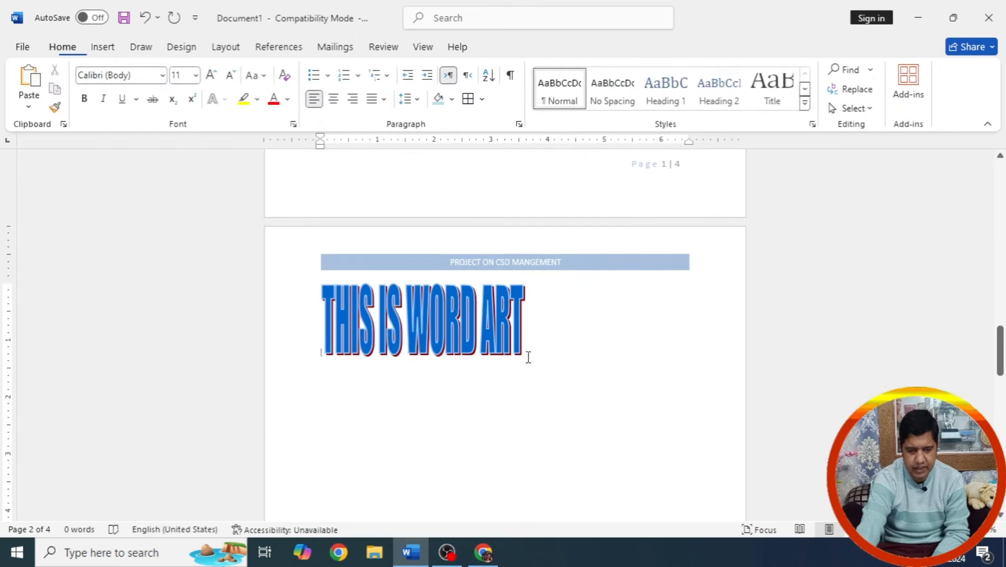
Step: Enlarge the WordArt so it spans the page width
{"action": "left_click", "coordinate": [522, 355]}
{"action": "left_click_drag", "start_coordinate": [522, 355], "coordinate": [715, 458]}
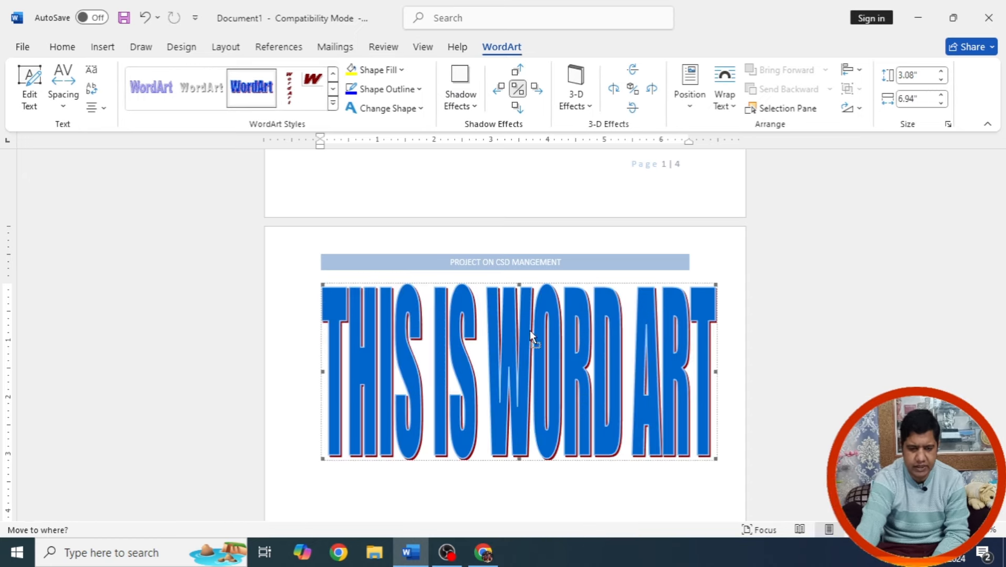
{"action": "left_click_drag", "start_coordinate": [563, 335], "coordinate": [628, 245]}
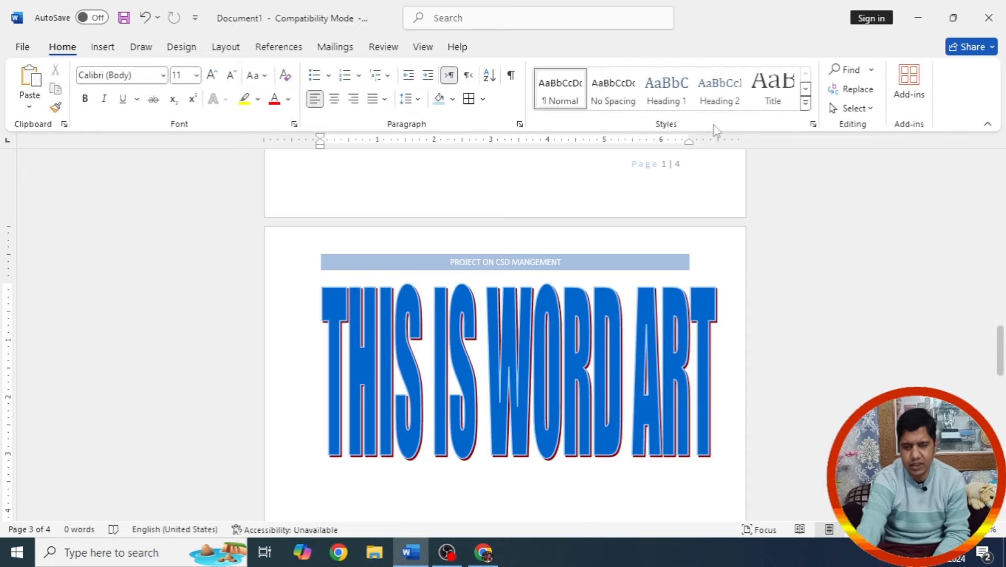
Step: Let text flow through the WordArt and position it just below the header
{"action": "left_click", "coordinate": [536, 325]}
{"action": "left_click", "coordinate": [724, 86]}
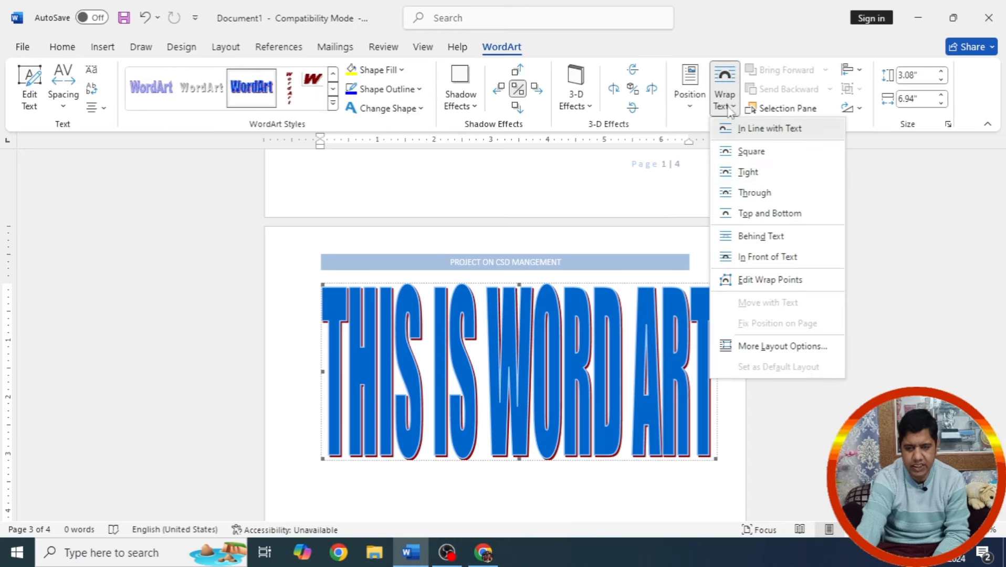
{"action": "left_click", "coordinate": [765, 194]}
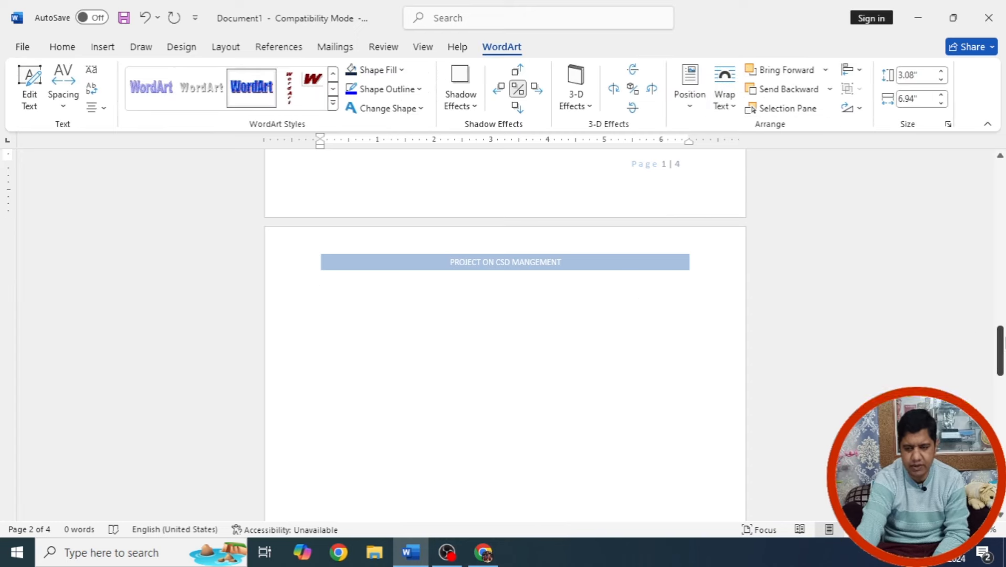
{"action": "left_click_drag", "start_coordinate": [1003, 339], "coordinate": [1003, 252]}
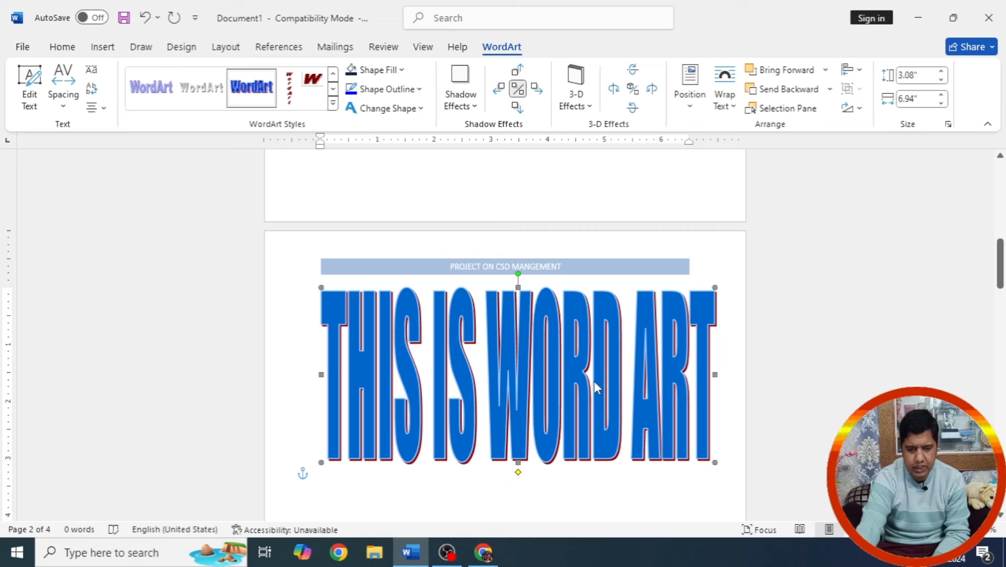
{"action": "left_click_drag", "start_coordinate": [594, 381], "coordinate": [549, 424]}
{"action": "left_click_drag", "start_coordinate": [477, 456], "coordinate": [525, 429]}
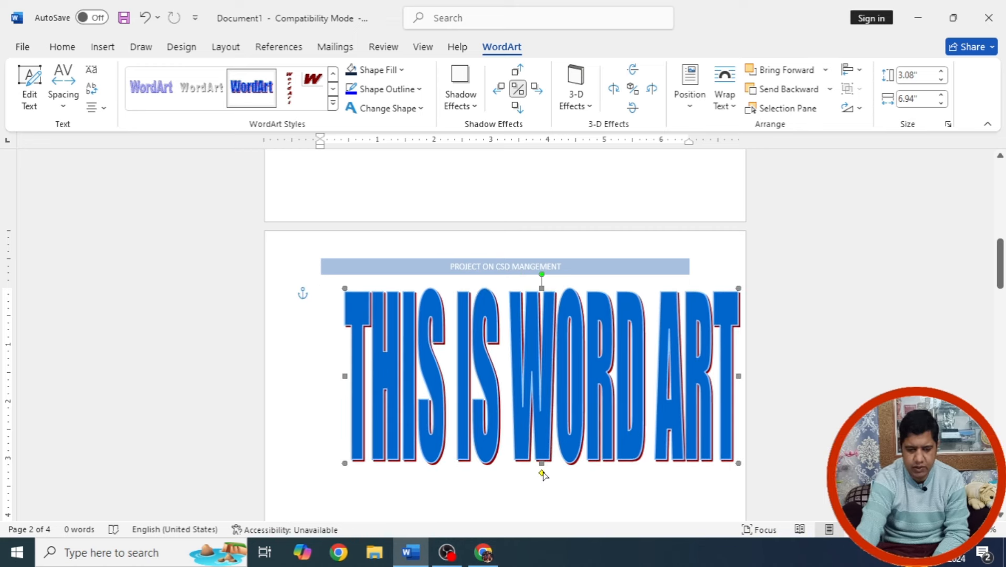
Step: Slant the WordArt letters, then rotate it to rise toward the upper right
{"action": "left_click_drag", "start_coordinate": [541, 473], "coordinate": [552, 477]}
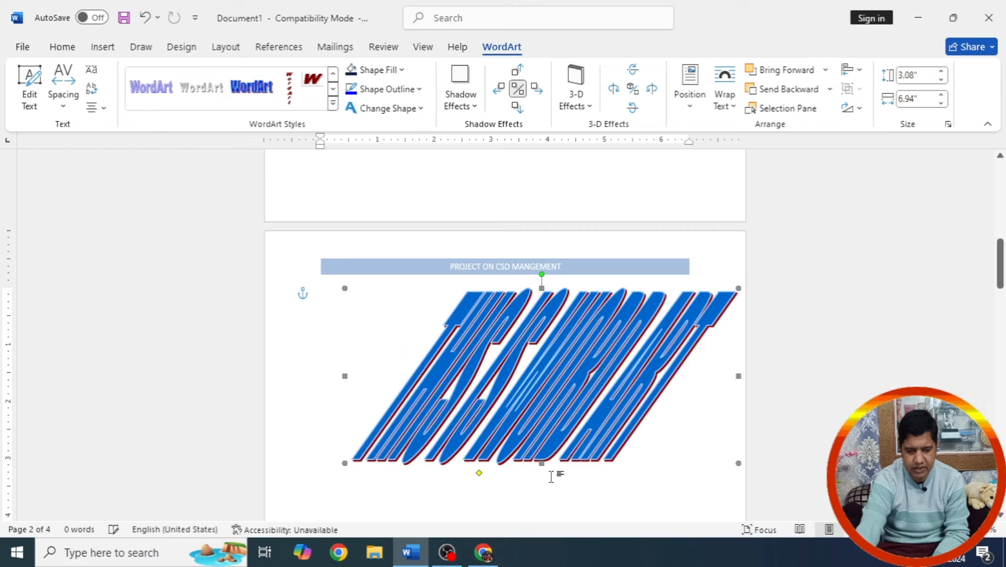
{"action": "left_click_drag", "start_coordinate": [479, 473], "coordinate": [527, 475]}
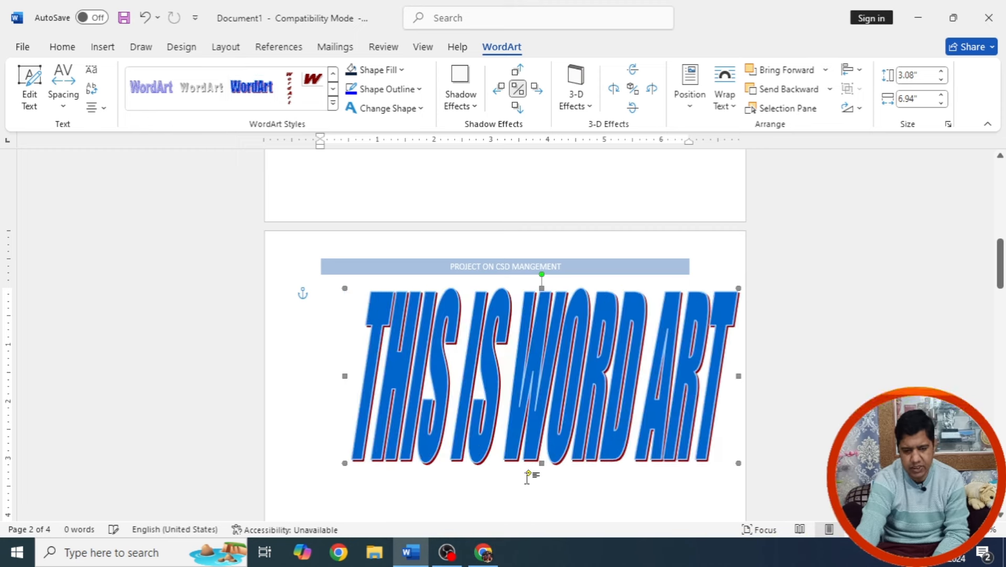
{"action": "left_click_drag", "start_coordinate": [539, 273], "coordinate": [514, 309]}
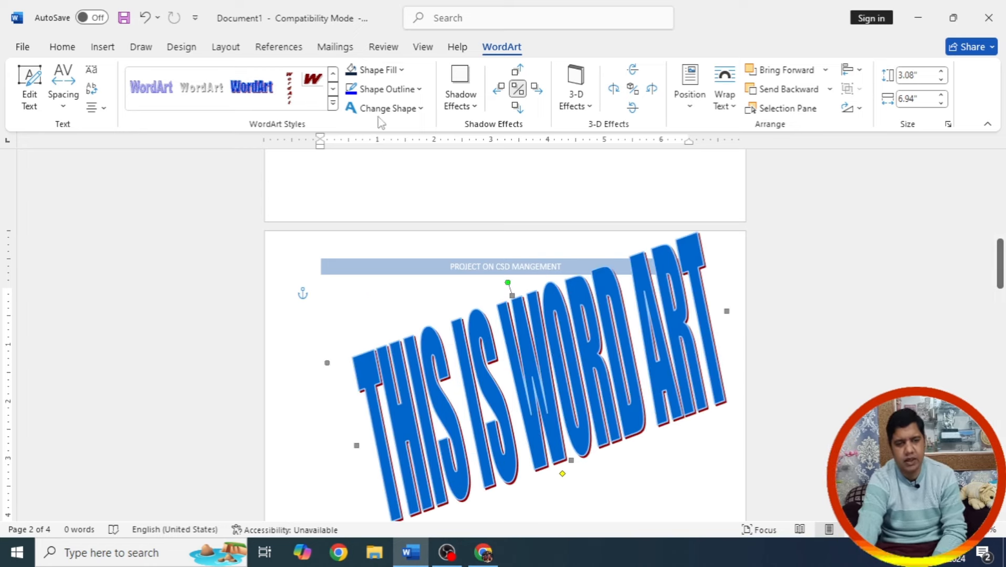
Step: Apply the tall light-purple outlined WordArt style with a light purple fill
{"action": "left_click", "coordinate": [333, 103]}
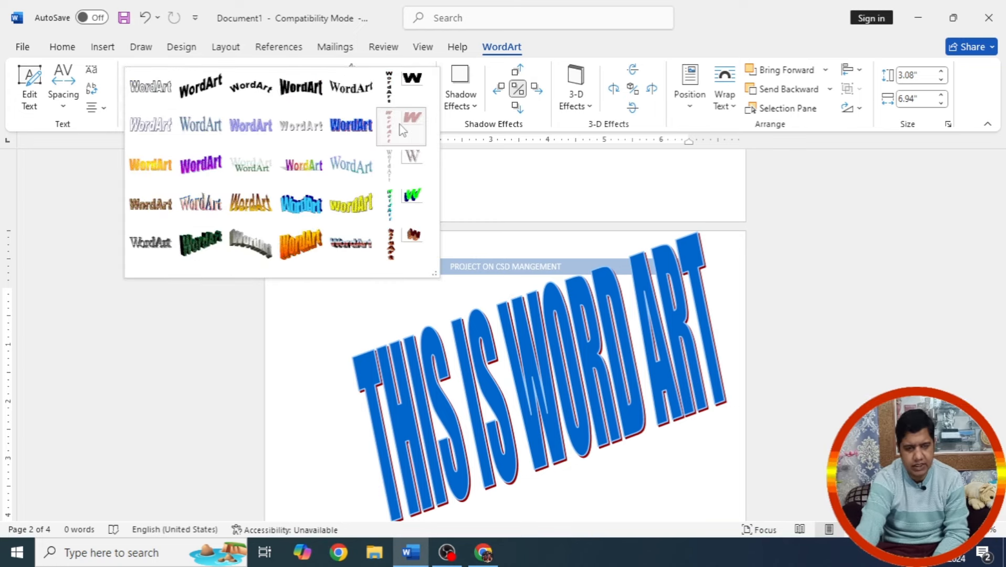
{"action": "left_click", "coordinate": [388, 123]}
{"action": "left_click", "coordinate": [333, 103]}
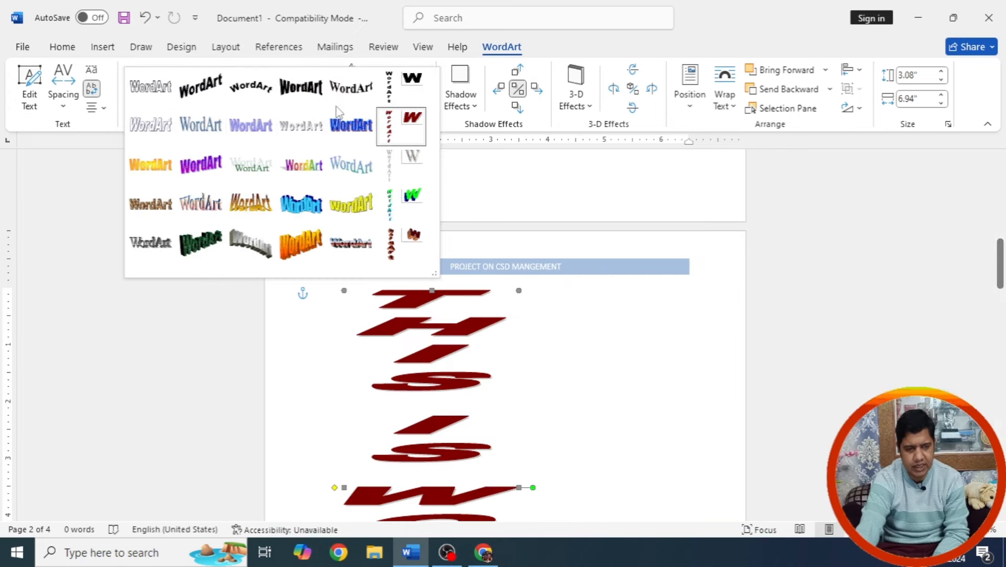
{"action": "left_click", "coordinate": [246, 133]}
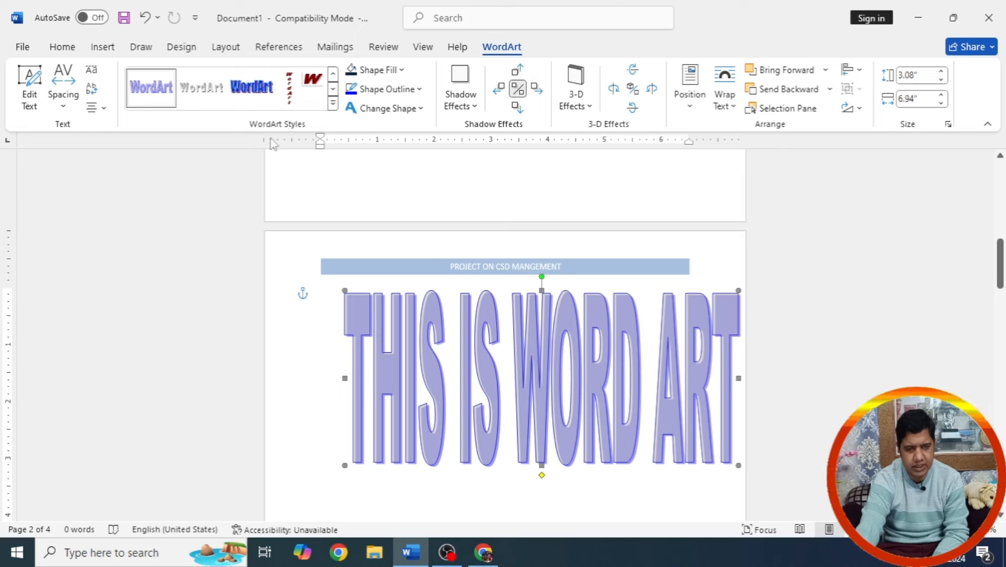
{"action": "left_click", "coordinate": [405, 73]}
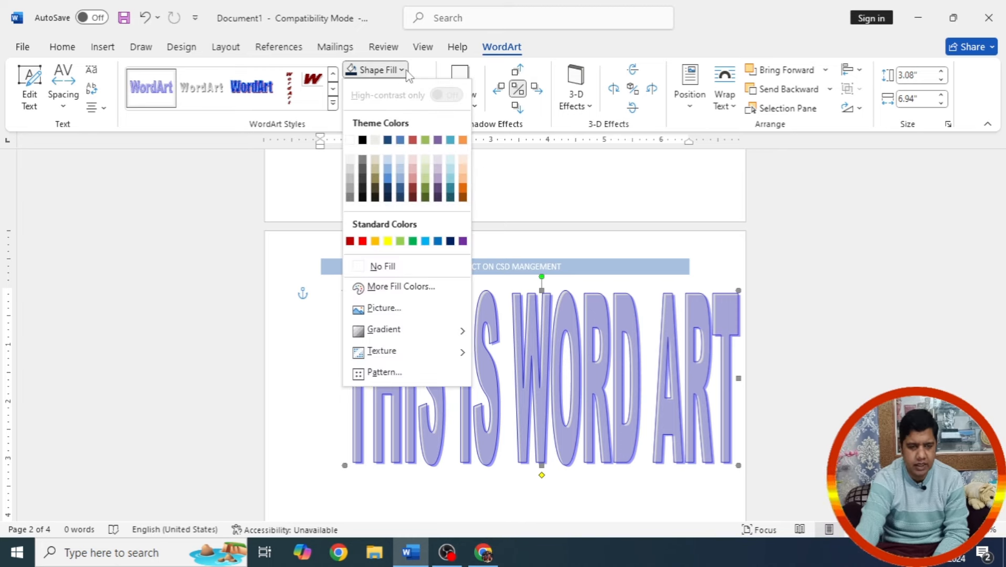
{"action": "left_click", "coordinate": [412, 179]}
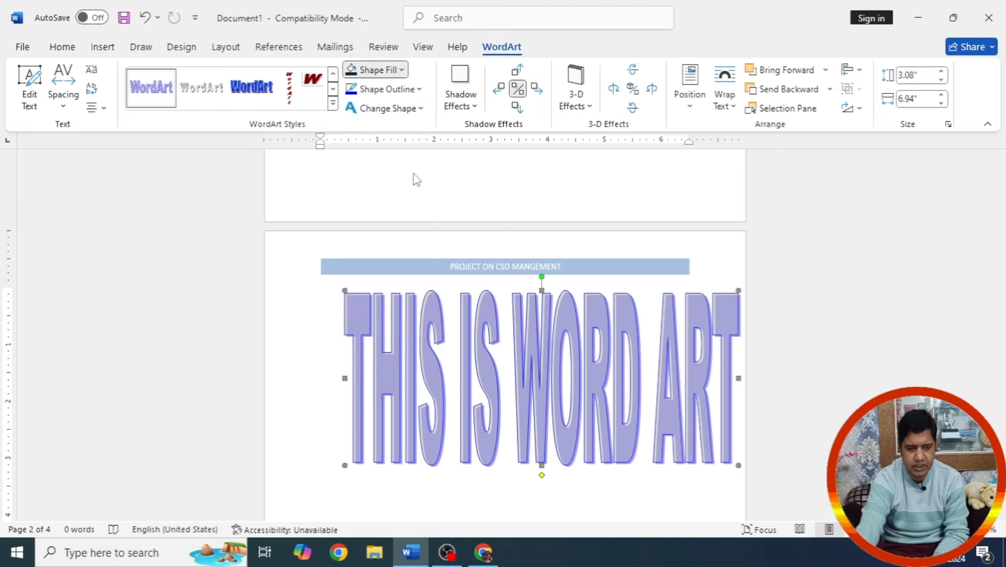
Step: Warp the WordArt with the Fade Right shape
{"action": "left_click", "coordinate": [402, 108]}
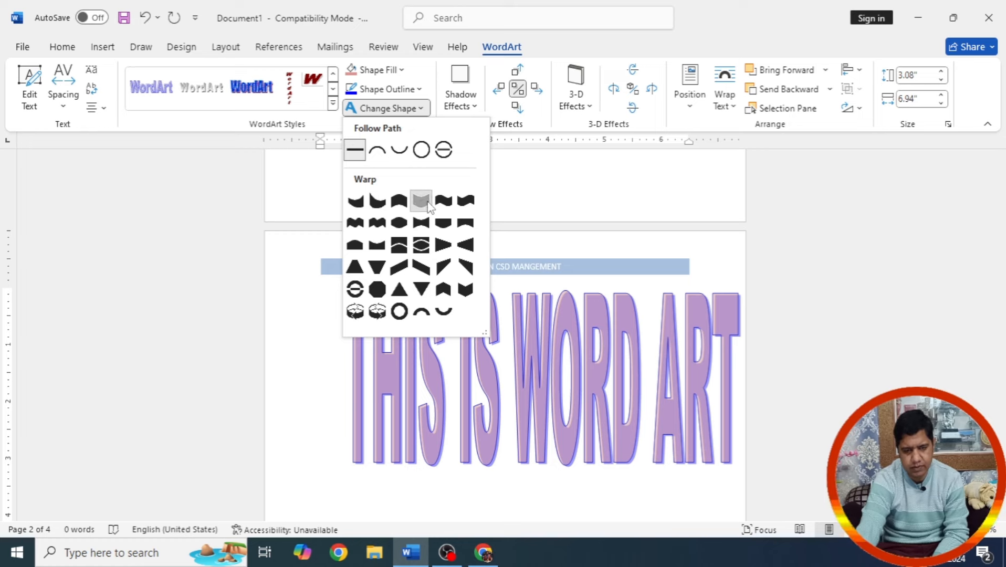
{"action": "left_click", "coordinate": [420, 200]}
{"action": "left_click", "coordinate": [405, 111]}
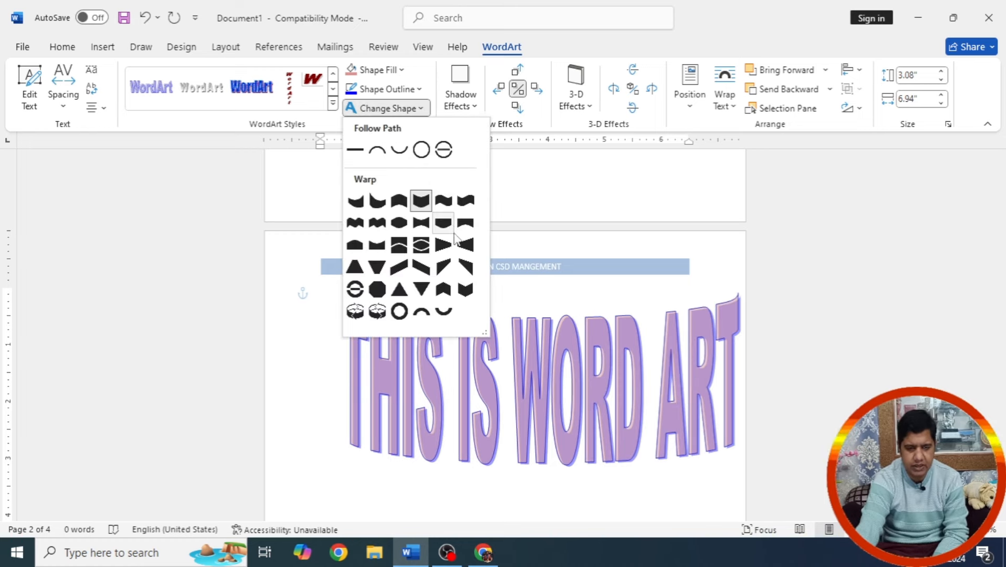
{"action": "left_click", "coordinate": [443, 244]}
Step: Fill the WordArt with dark slate blue and give it a blue theme-colour outline
{"action": "left_click", "coordinate": [391, 89]}
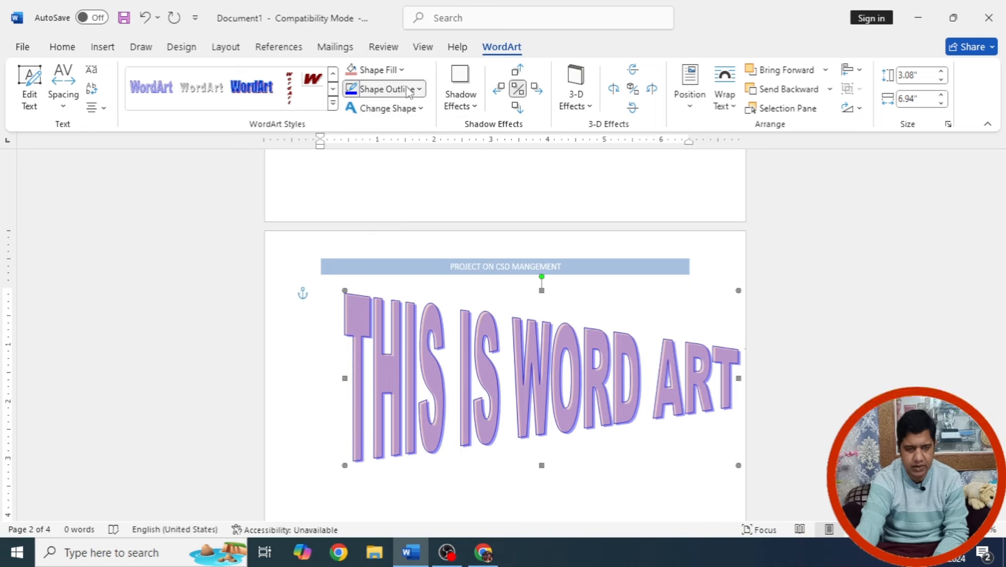
{"action": "left_click", "coordinate": [427, 208]}
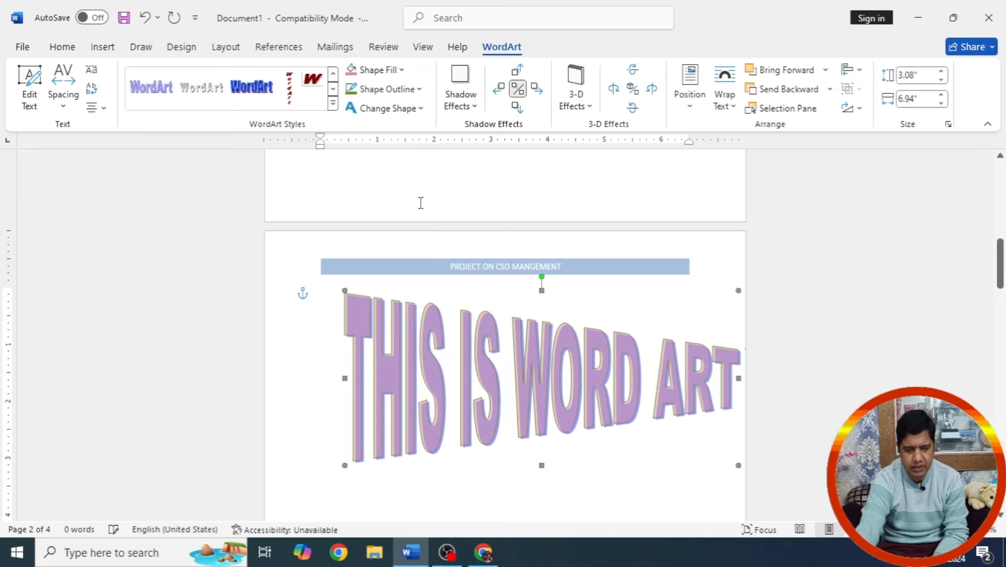
{"action": "left_click", "coordinate": [379, 70]}
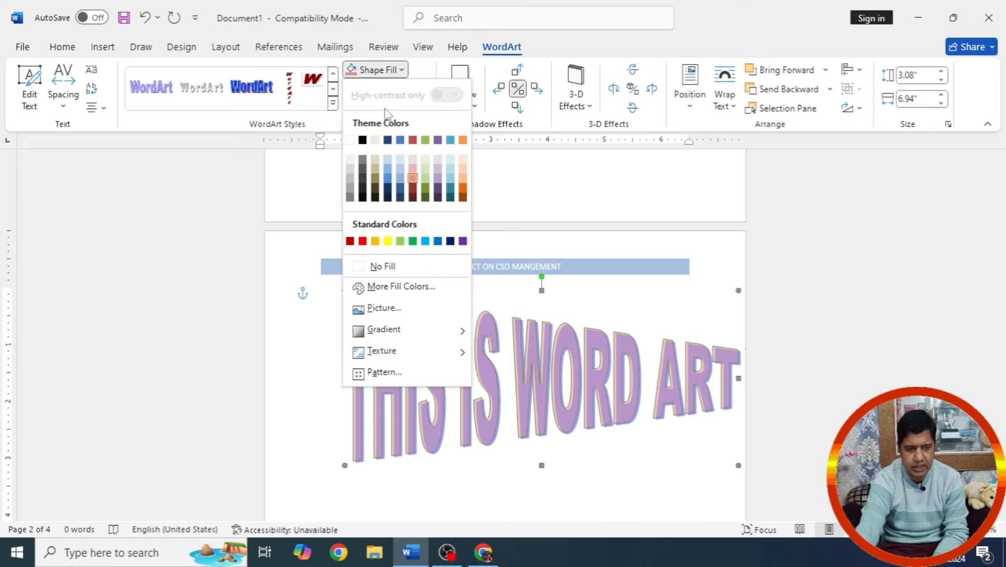
{"action": "left_click", "coordinate": [400, 198]}
{"action": "left_click", "coordinate": [387, 89]}
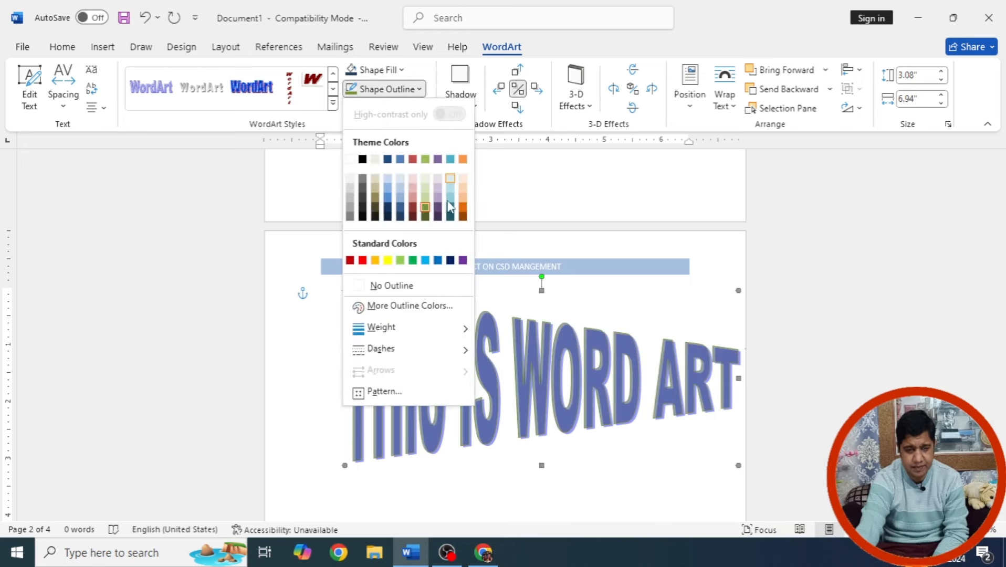
{"action": "left_click", "coordinate": [463, 221]}
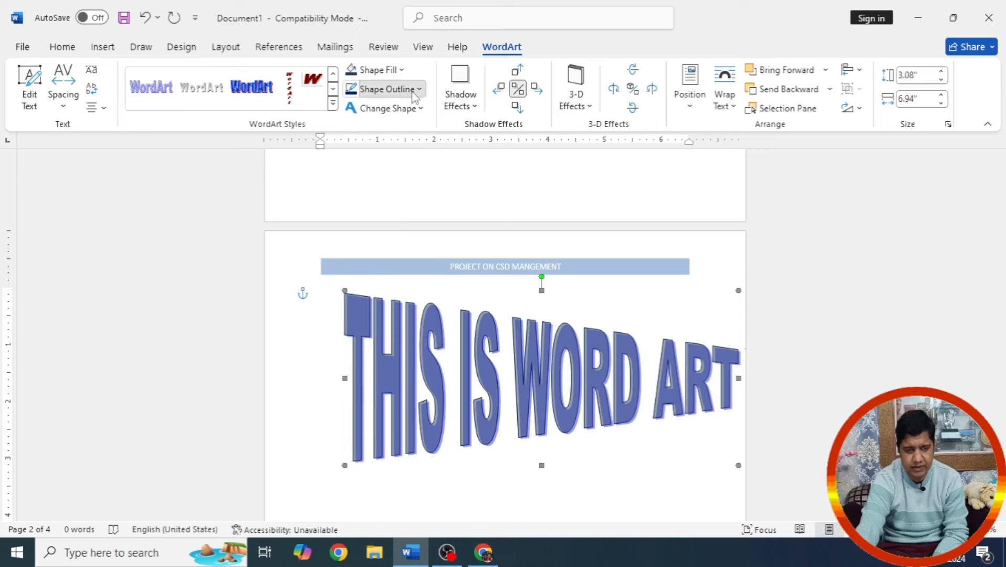
{"action": "left_click", "coordinate": [415, 89]}
{"action": "left_click", "coordinate": [450, 199]}
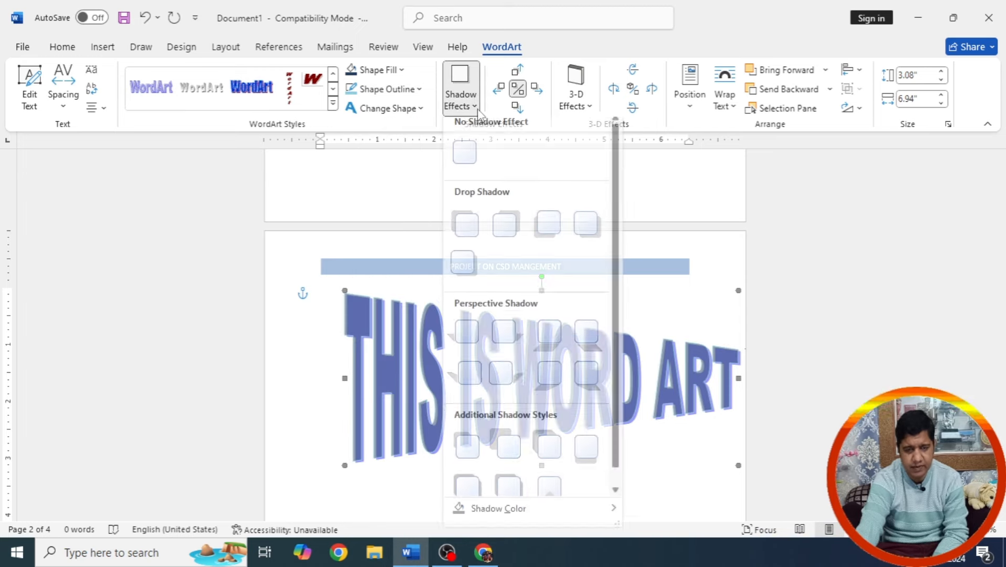
Step: Add a perspective shadow and a Parallel 3-D extrusion to the WordArt
{"action": "left_click", "coordinate": [470, 105]}
{"action": "left_click", "coordinate": [549, 338]}
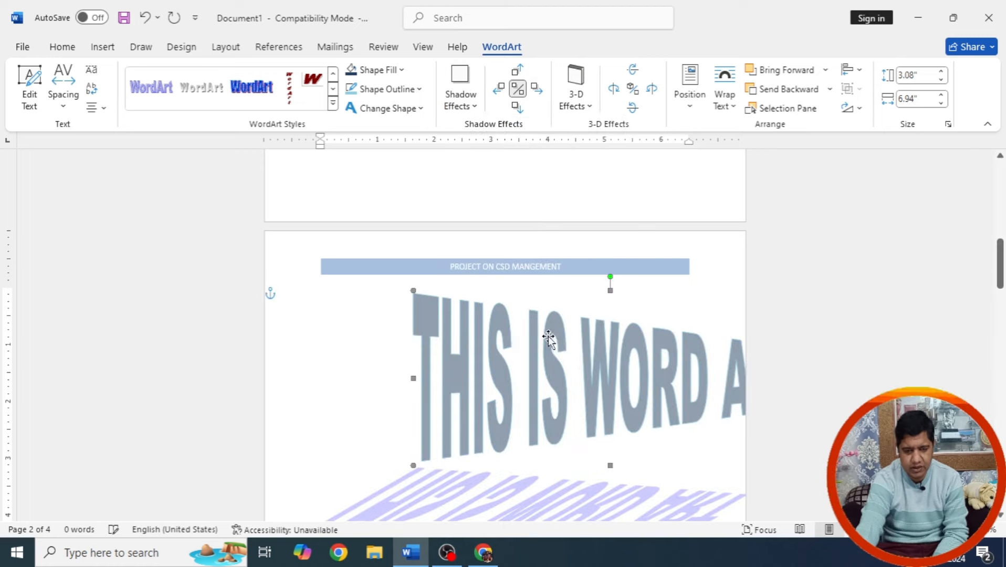
{"action": "left_click_drag", "start_coordinate": [480, 344], "coordinate": [478, 315]}
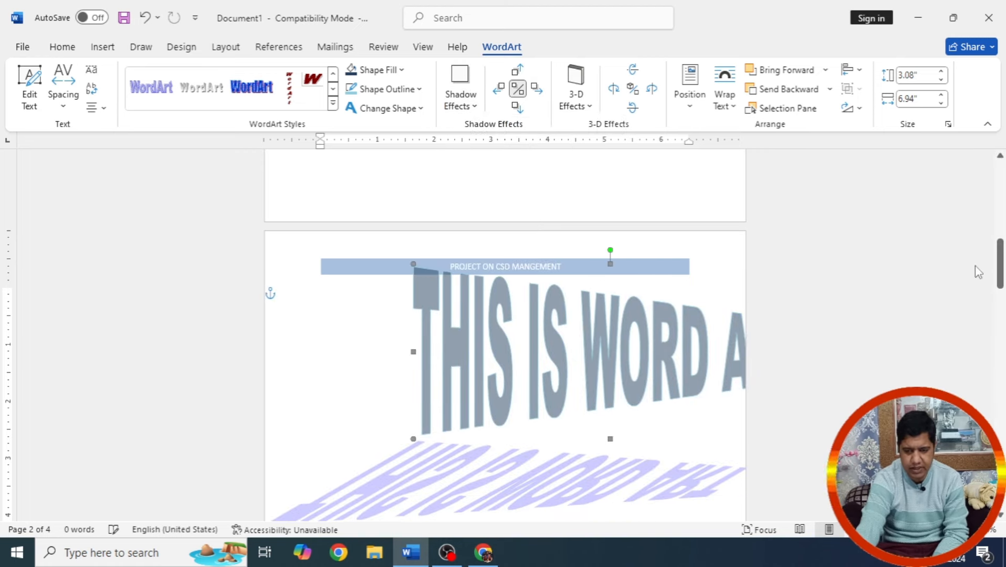
{"action": "left_click_drag", "start_coordinate": [1000, 270], "coordinate": [999, 275]}
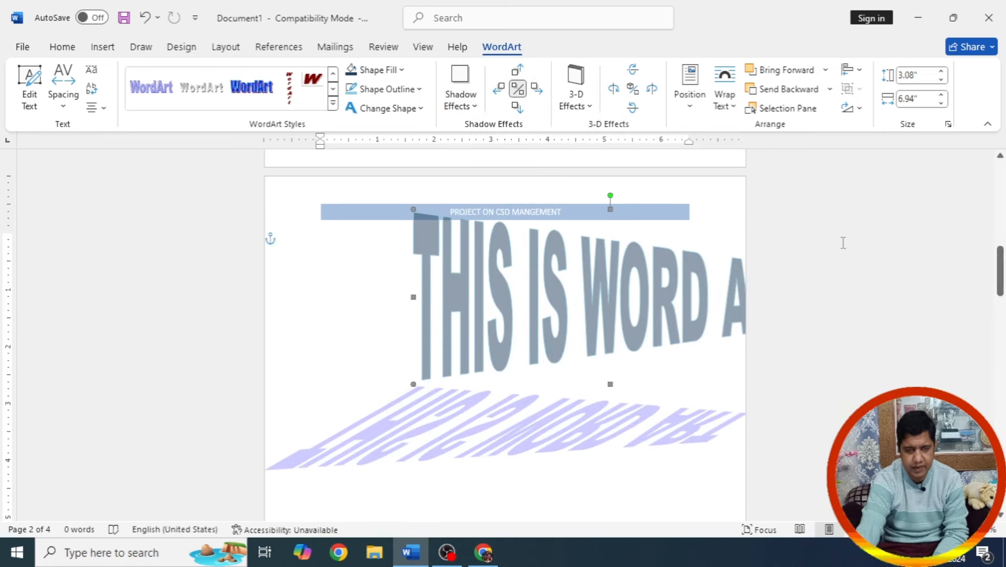
{"action": "left_click", "coordinate": [581, 107]}
{"action": "left_click", "coordinate": [629, 242]}
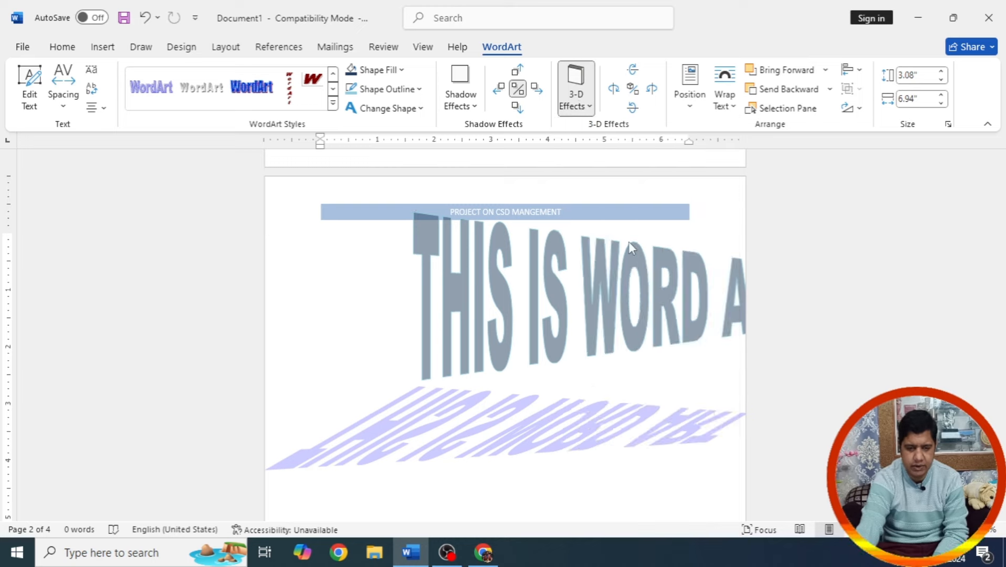
Step: Tilt the 3-D WordArt to the right, then back over to the left
{"action": "left_click", "coordinate": [655, 93]}
{"action": "left_click", "coordinate": [655, 92]}
{"action": "left_click", "coordinate": [655, 92]}
{"action": "left_click", "coordinate": [655, 92]}
{"action": "left_click", "coordinate": [655, 92]}
{"action": "left_click", "coordinate": [614, 92]}
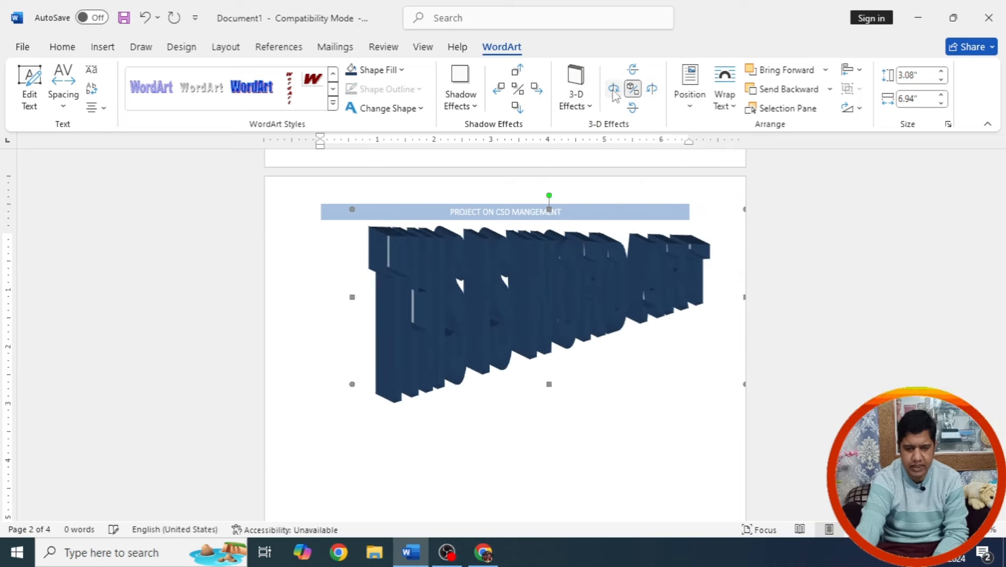
{"action": "left_click", "coordinate": [614, 93]}
{"action": "left_click", "coordinate": [614, 92]}
{"action": "left_click", "coordinate": [613, 92]}
{"action": "left_click", "coordinate": [613, 89]}
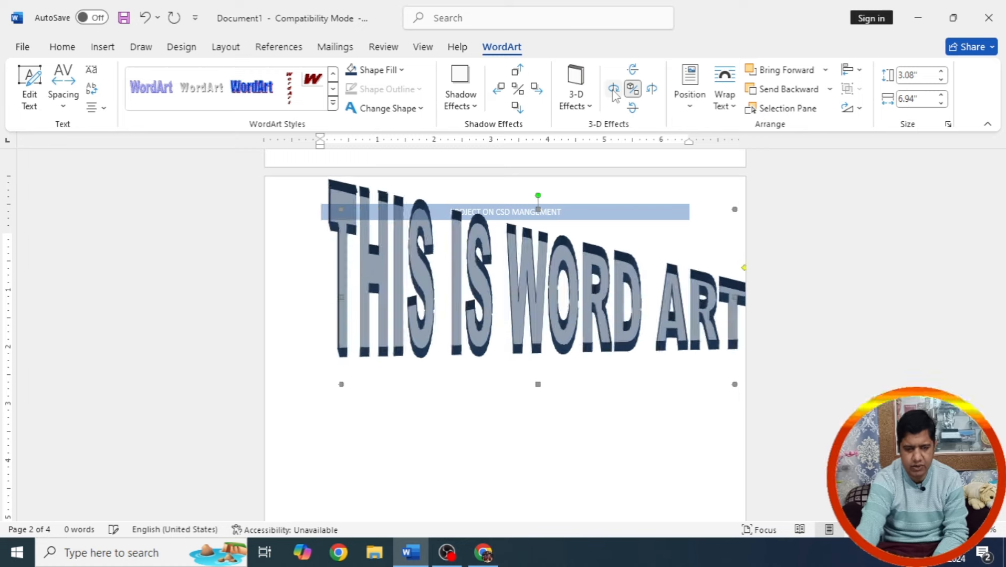
{"action": "left_click", "coordinate": [614, 89]}
{"action": "left_click", "coordinate": [614, 89]}
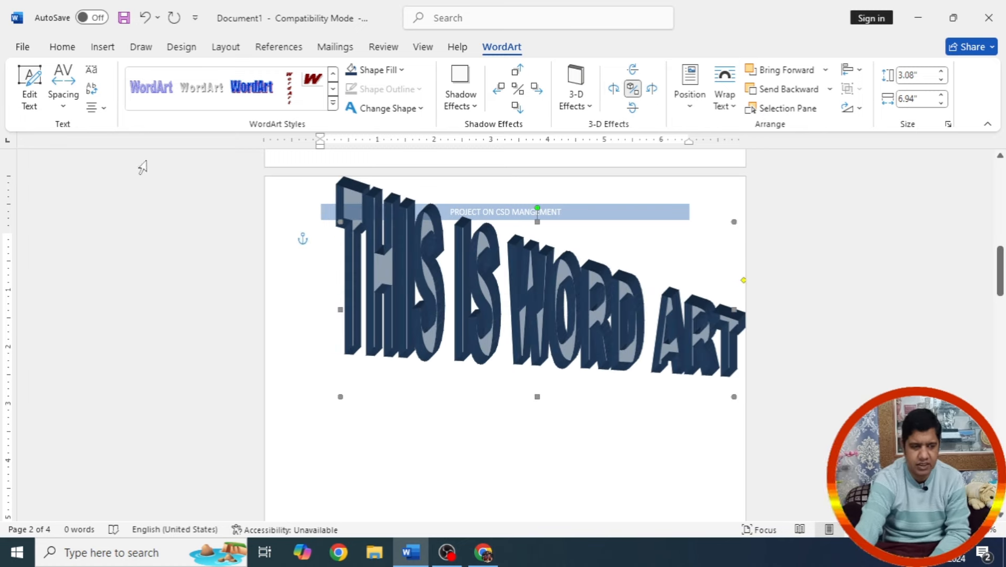
Step: Set tight letter spacing, even letter heights, and apply the bold blue WordArt style
{"action": "left_click", "coordinate": [69, 107]}
{"action": "left_click", "coordinate": [80, 151]}
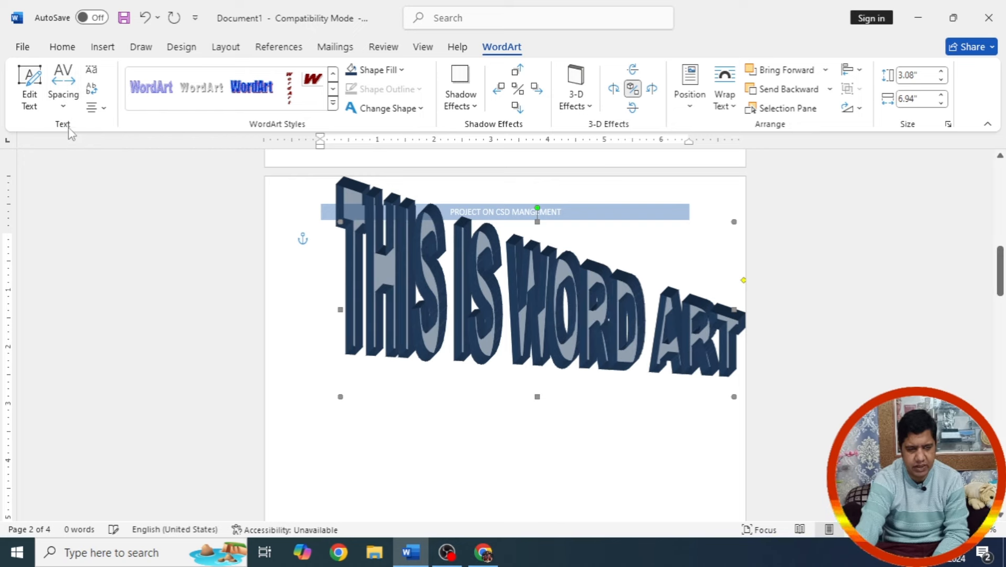
{"action": "left_click", "coordinate": [64, 103]}
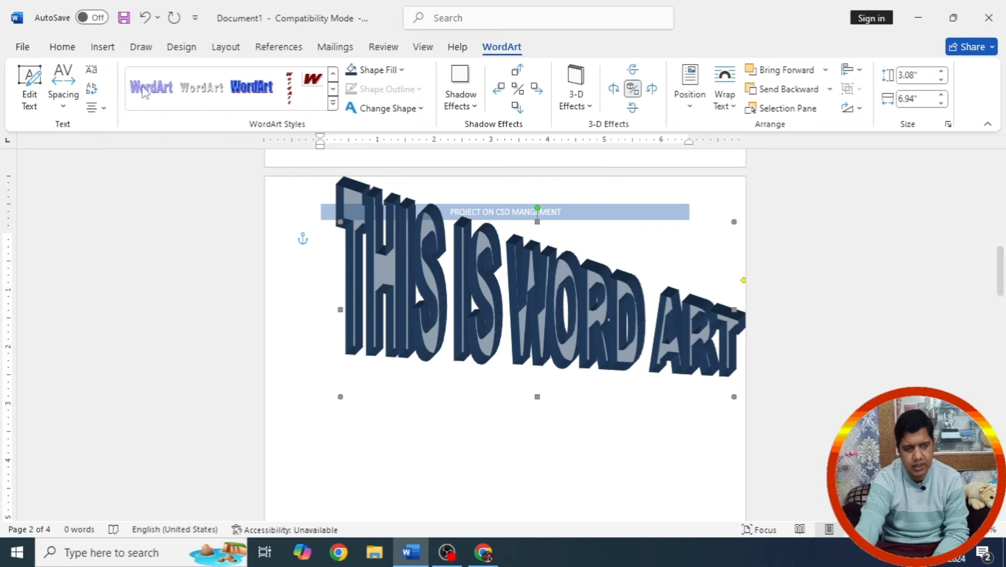
{"action": "left_click", "coordinate": [92, 71]}
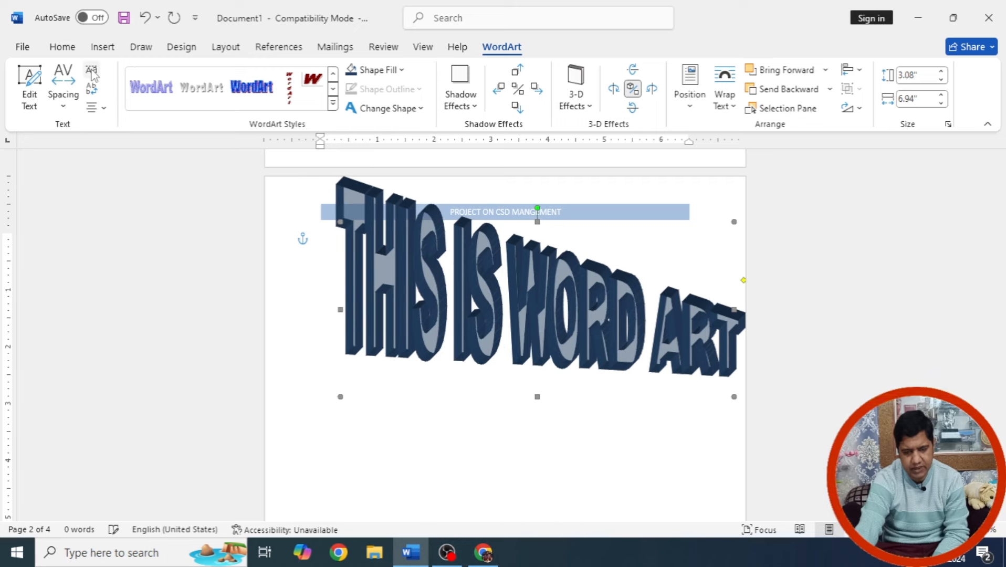
{"action": "left_click", "coordinate": [256, 93]}
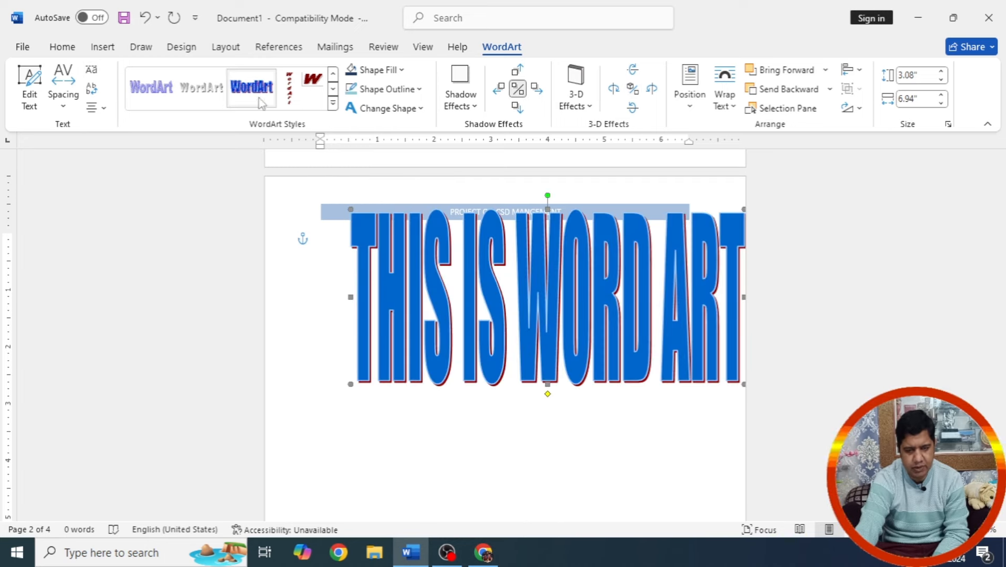
Step: Toggle even letter height, move the WordArt below the header bar and shorten it
{"action": "left_click", "coordinate": [93, 71]}
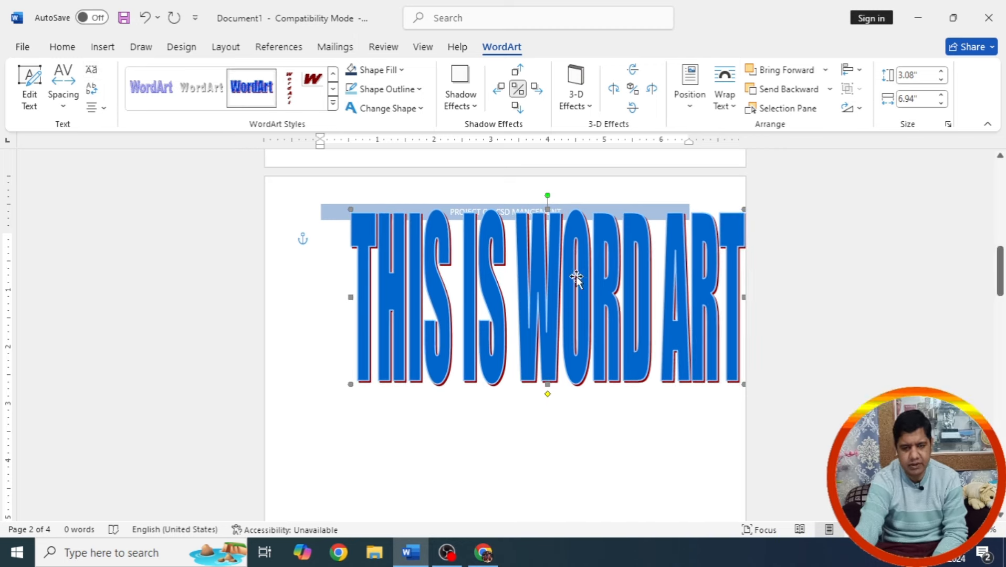
{"action": "left_click_drag", "start_coordinate": [541, 288], "coordinate": [497, 323]}
{"action": "left_click_drag", "start_coordinate": [504, 419], "coordinate": [510, 361]}
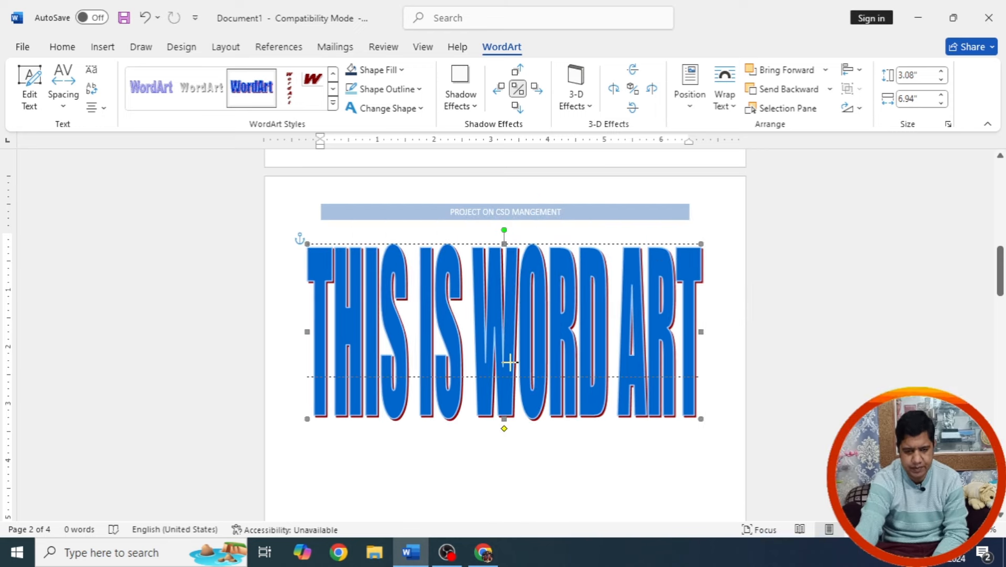
{"action": "left_click", "coordinate": [103, 46]}
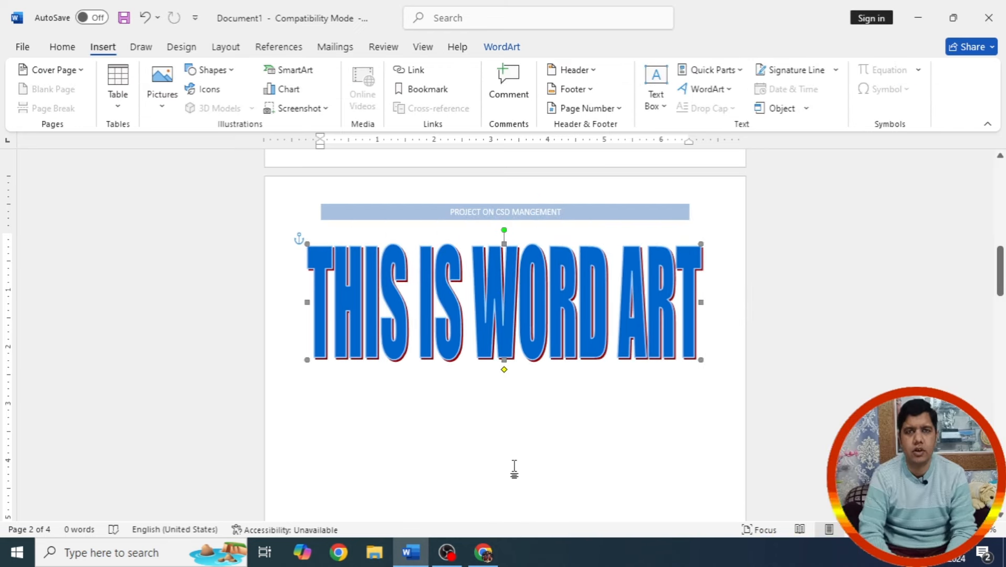